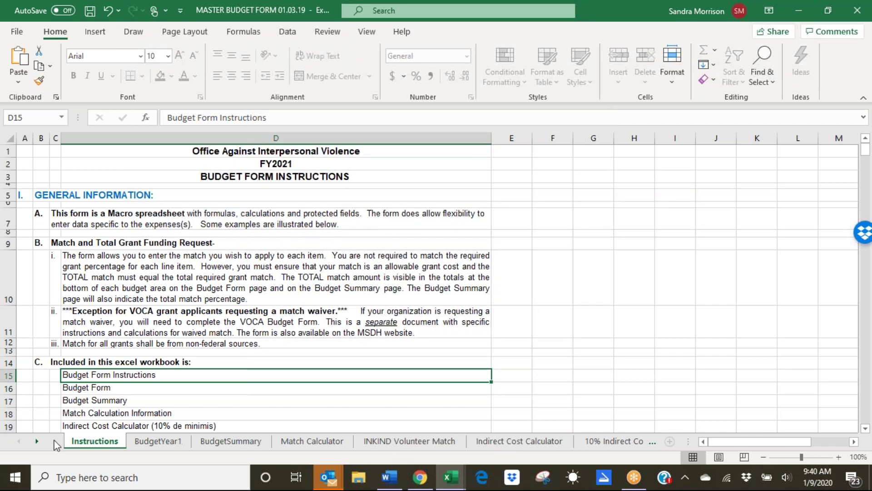
Step: Look through the workbook's sheets up to Sample Indirect Cost Calculator and return to the start of the sheet list
click(37, 442)
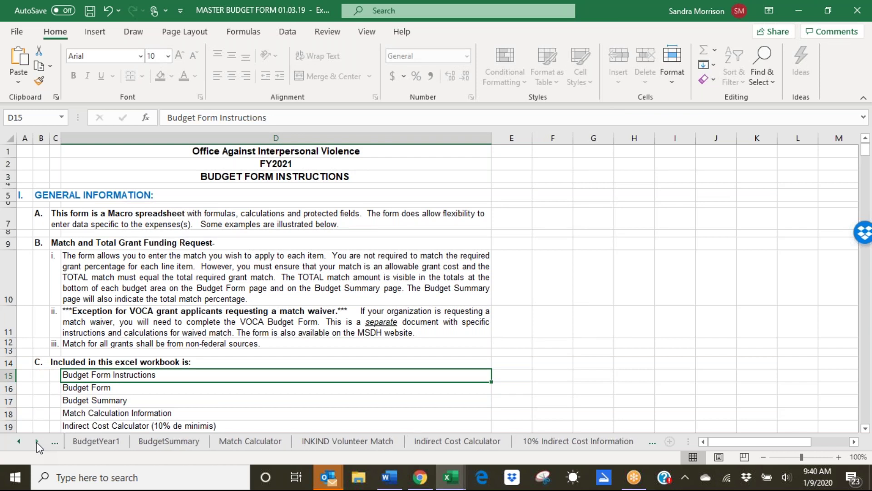
click(37, 441)
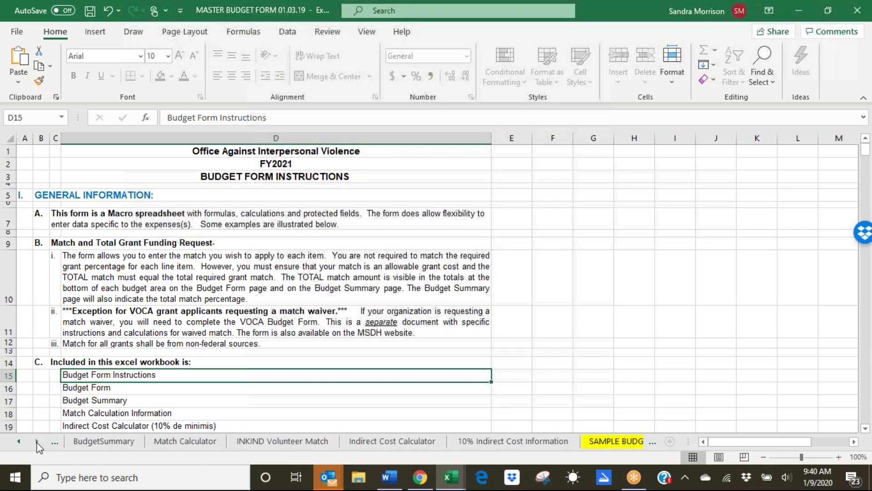
click(38, 442)
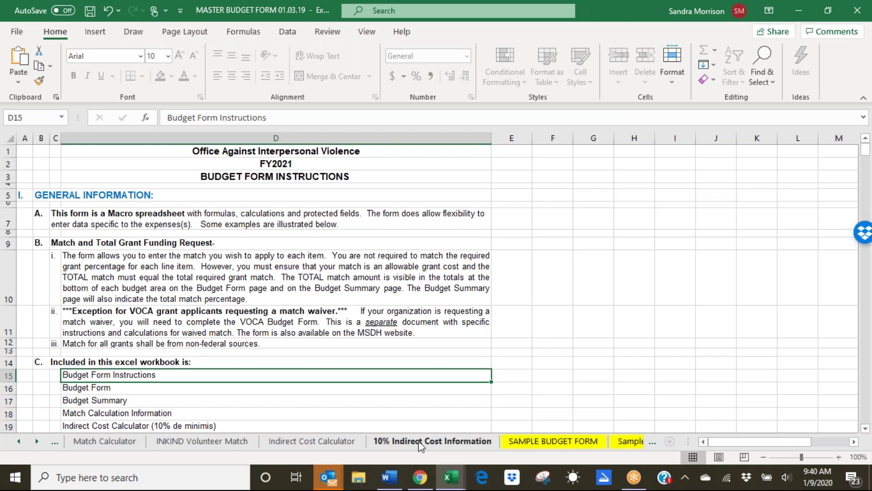
click(38, 440)
click(37, 441)
click(37, 440)
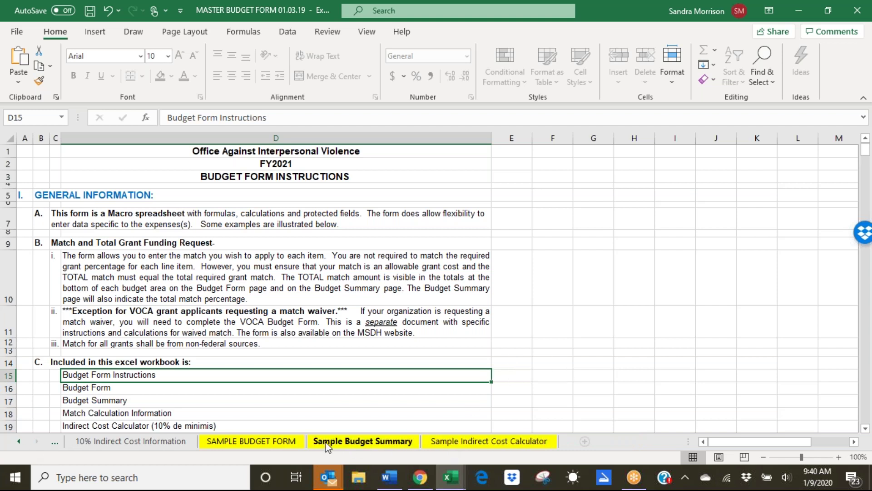
click(18, 442)
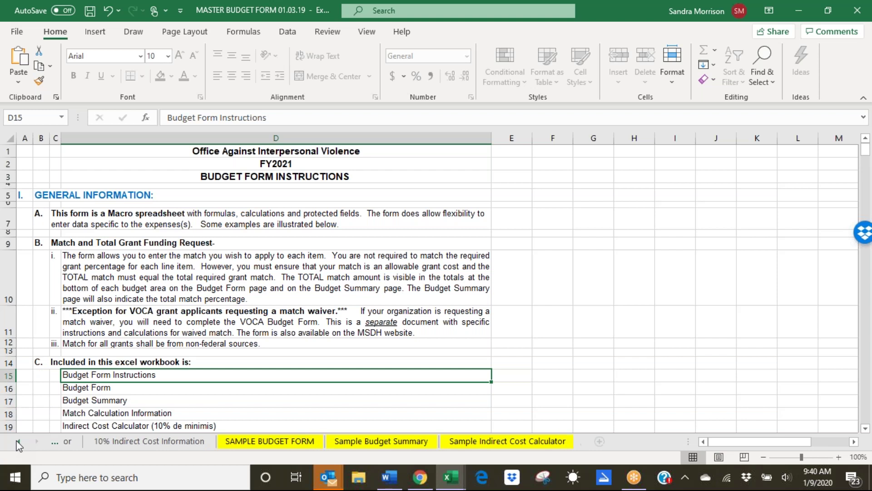
click(18, 442)
click(19, 442)
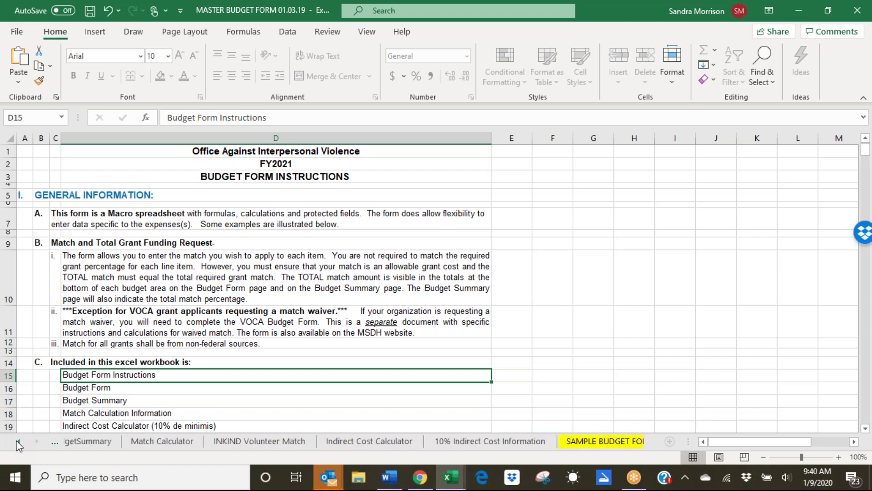
click(18, 442)
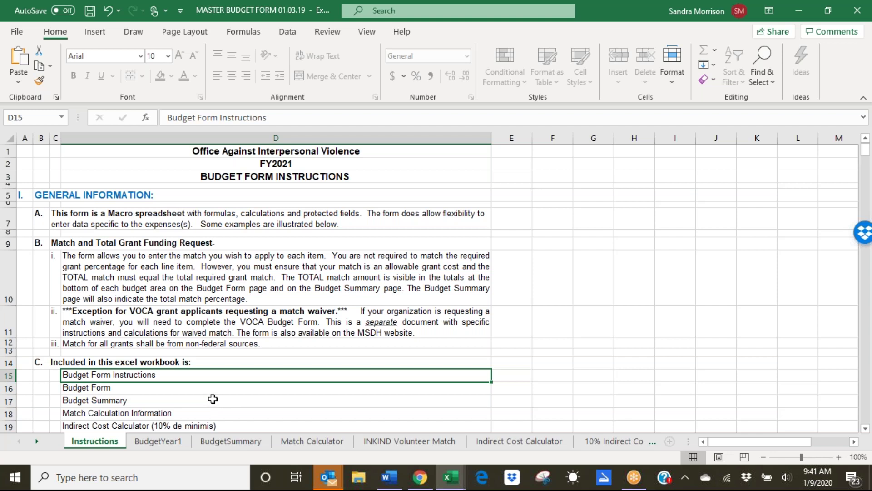
Step: Open the BudgetYear1 sheet and look over its personnel table and narrative area
click(158, 444)
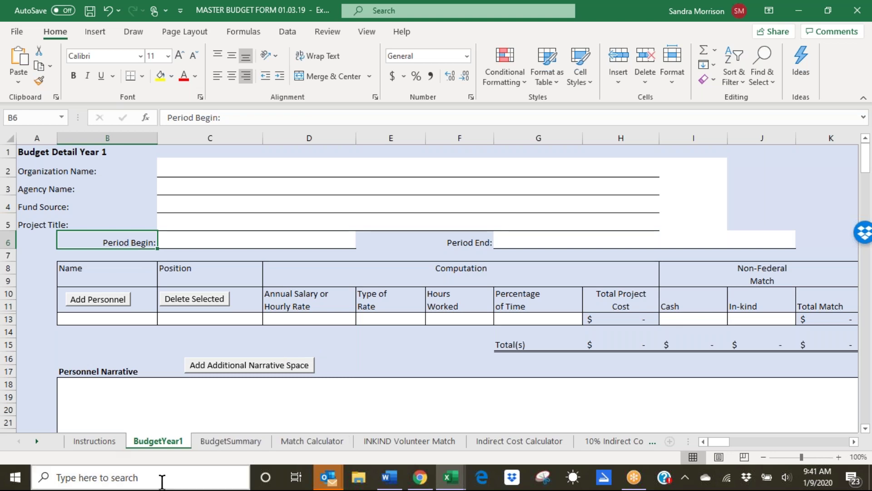
click(379, 408)
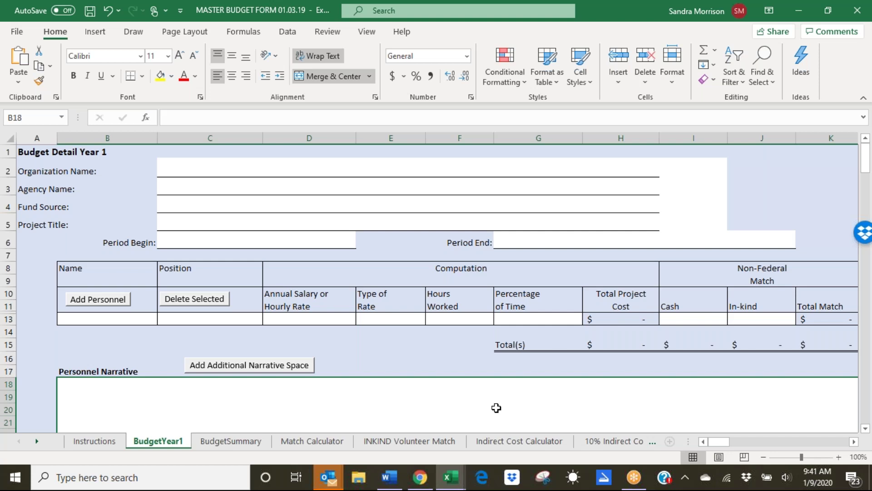
key(Tab)
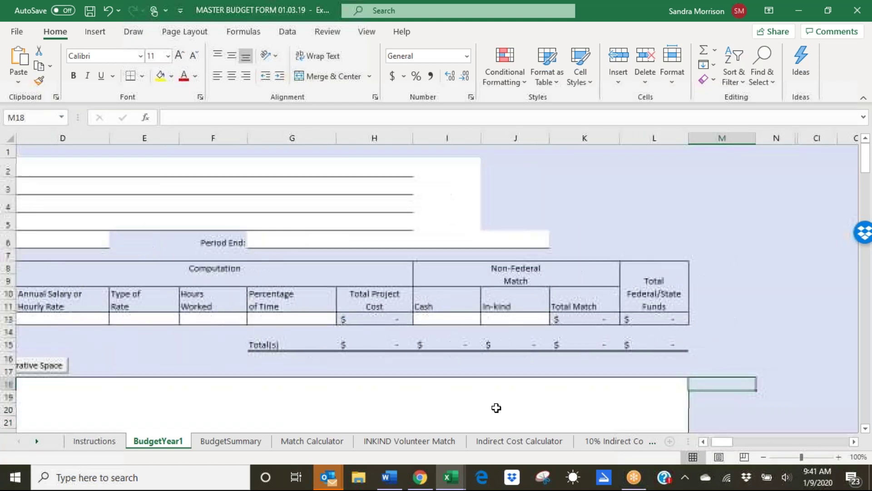
key(shift+Tab)
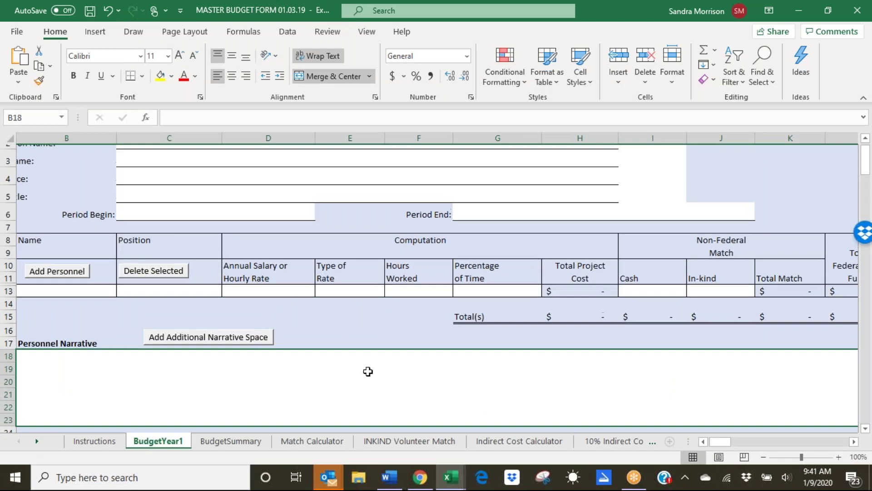
scroll(368, 371, up, 1)
Step: Enter "adf" as both the organization name and the agency name in the Budget Detail Year 1 header
click(90, 185)
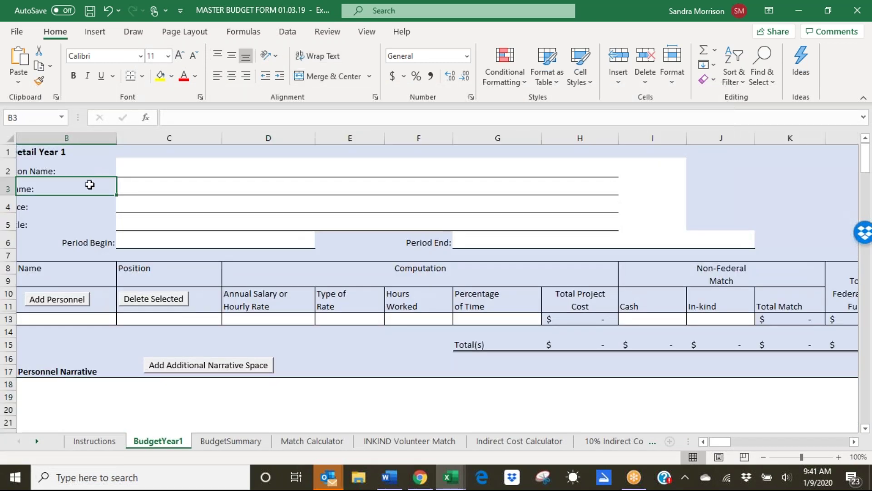
key(Left)
click(187, 173)
text(adf)
click(178, 187)
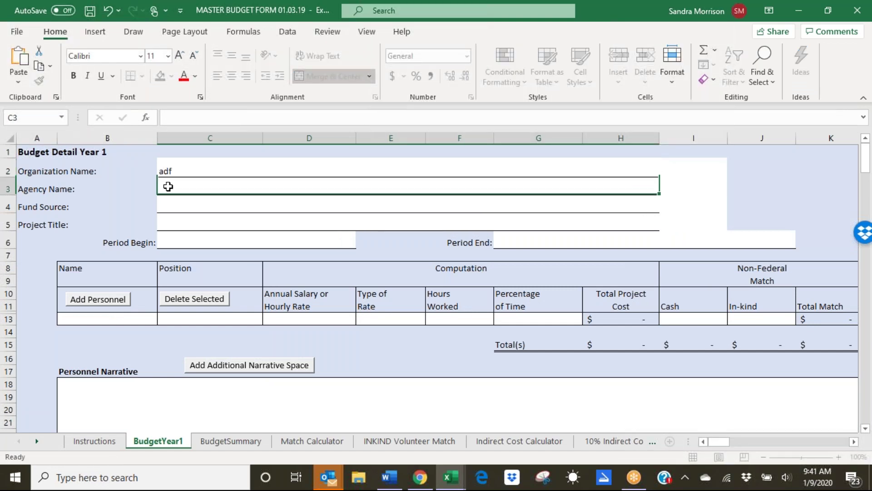
text(adf)
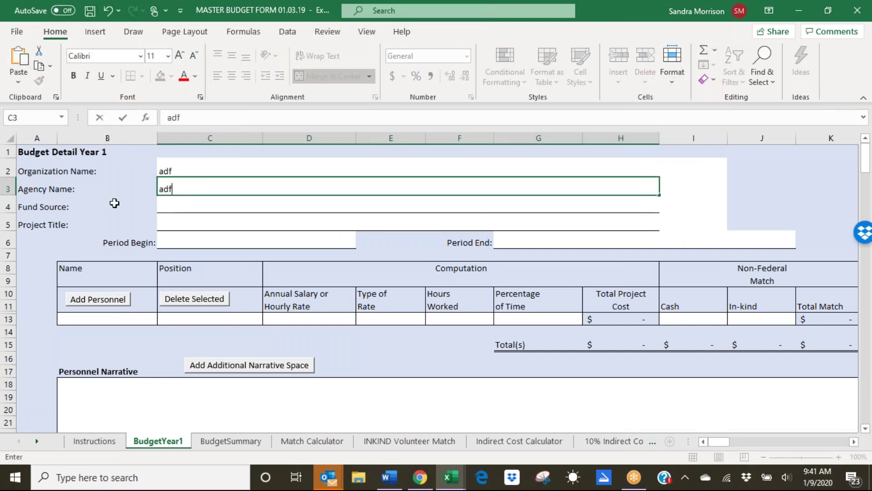
Step: Set the budget form's fund source to OVC, VOCA and go to the project title field
click(551, 203)
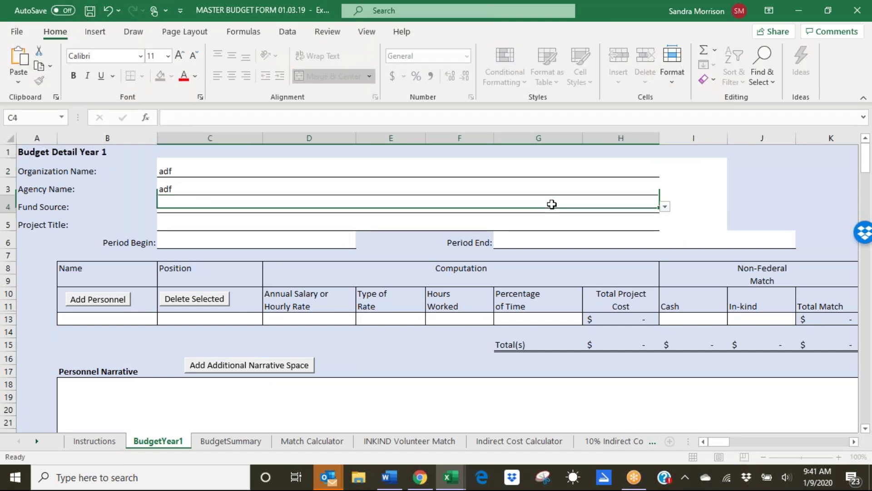
click(666, 207)
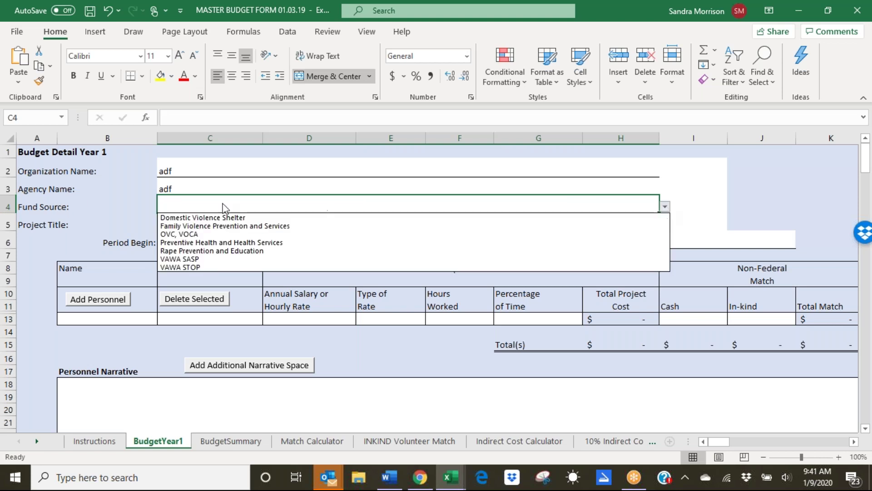
click(177, 234)
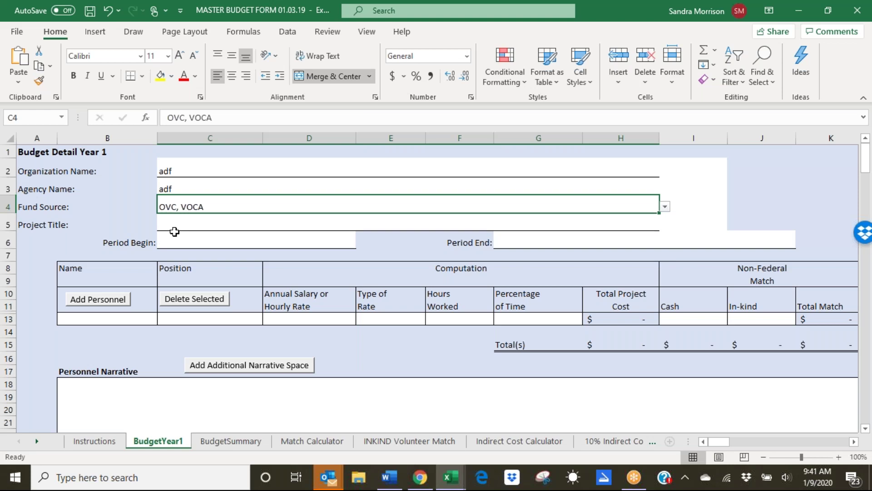
click(176, 226)
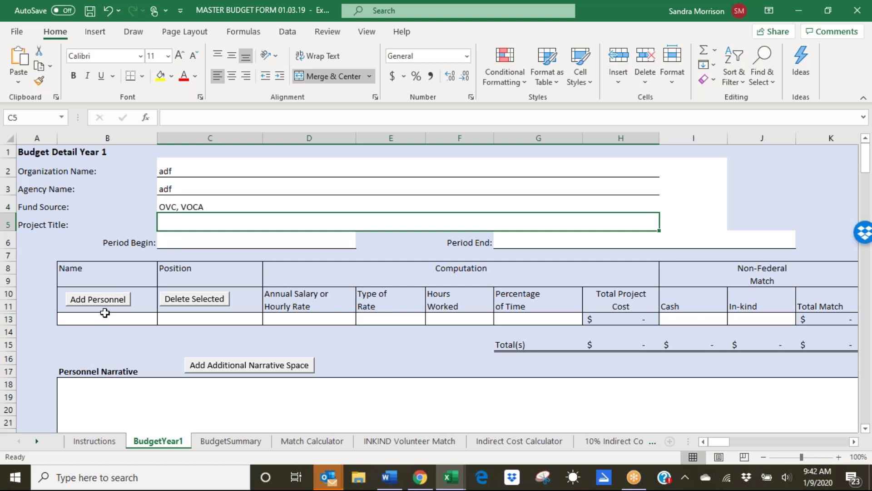
Step: Fill in the employee's name and the position "social worker" in the first personnel row
scroll(114, 339, down, 1)
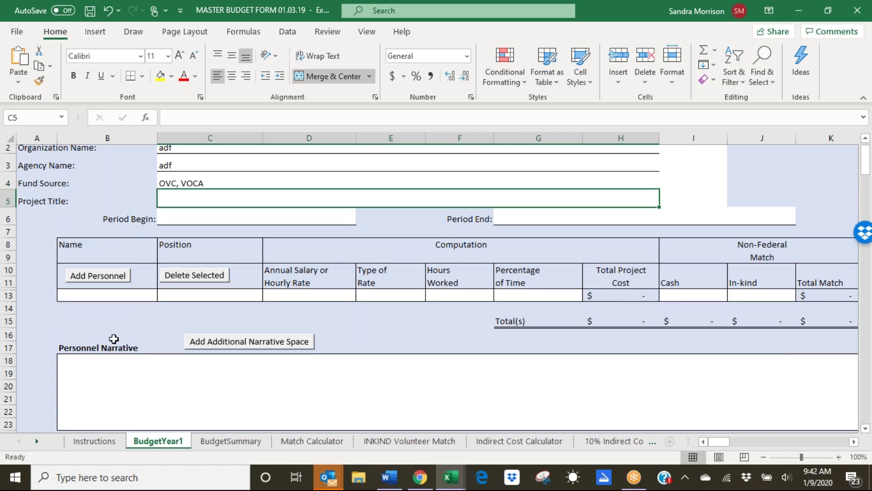
scroll(113, 339, down, 1)
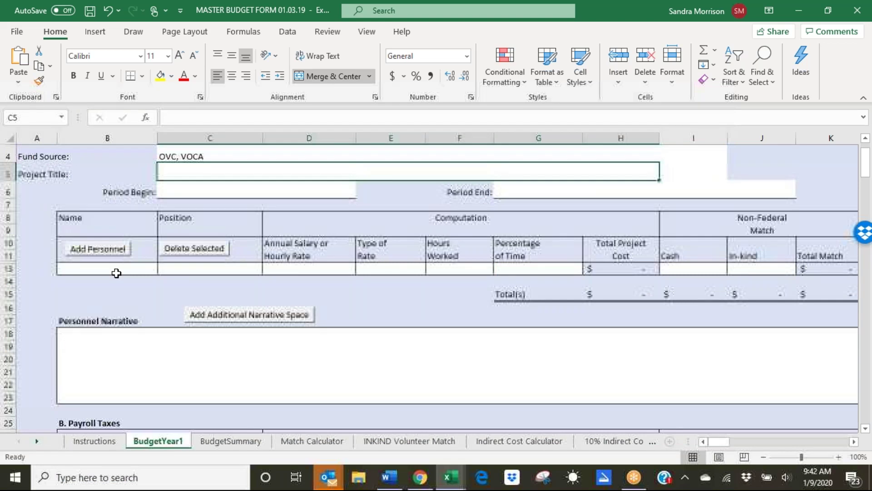
click(91, 269)
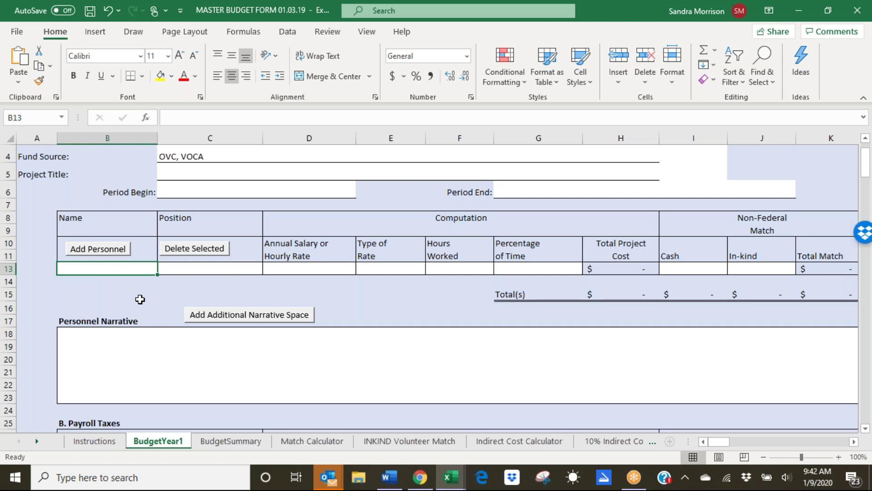
text(mary)
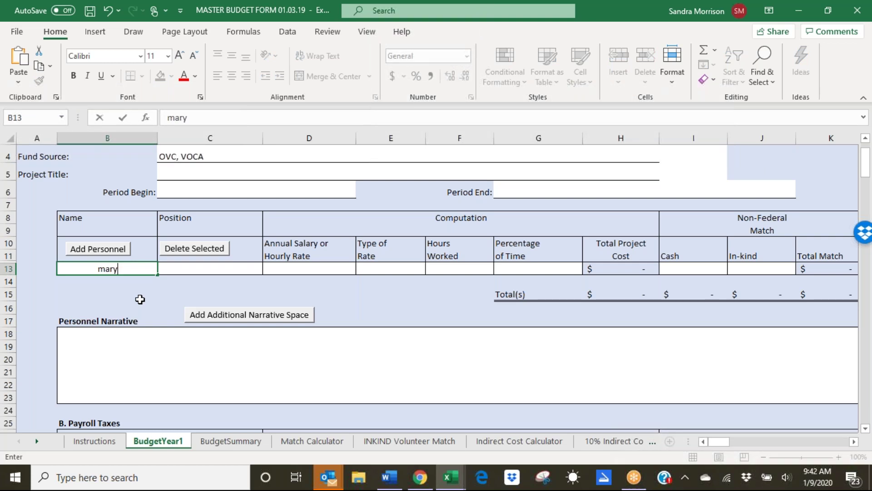
key(Tab)
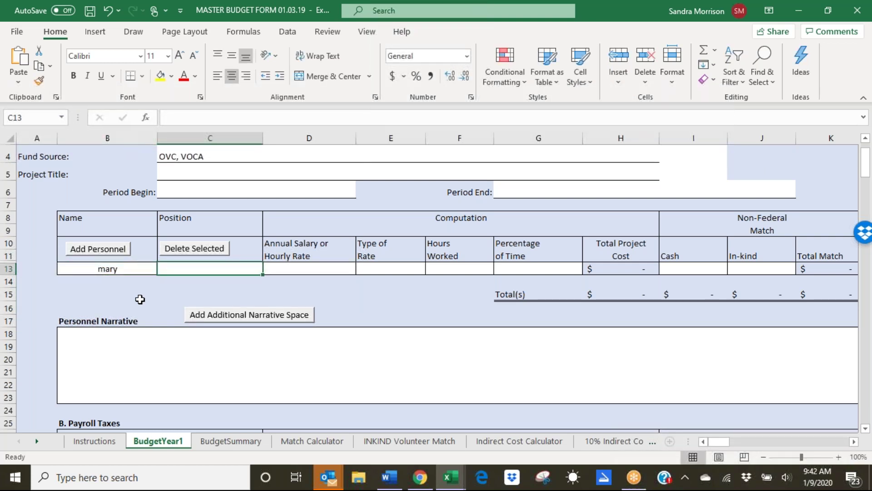
text(social worker)
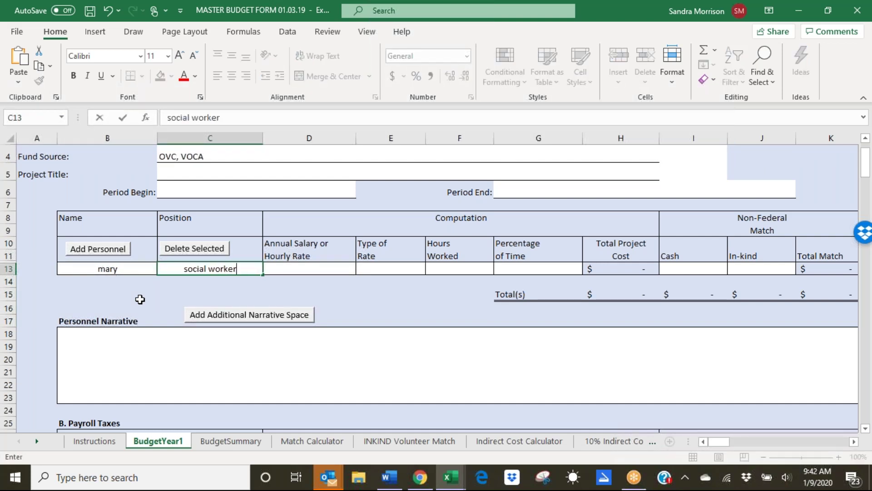
key(Tab)
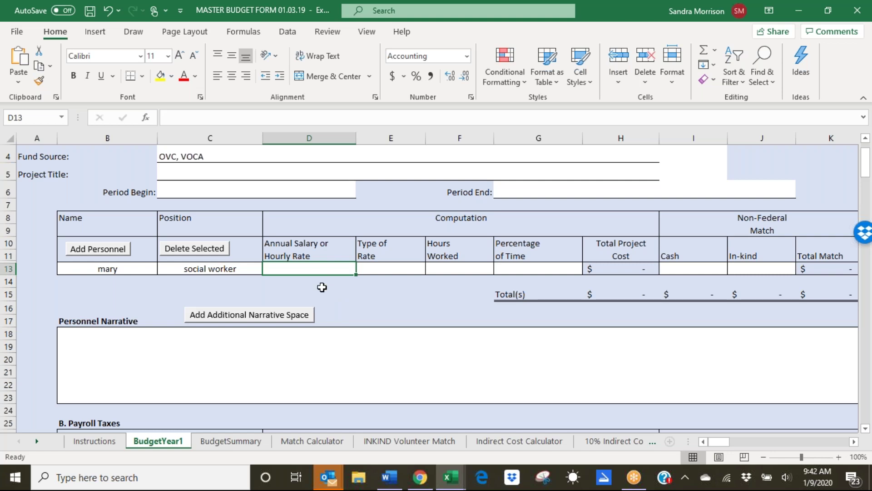
Step: Enter an annual salary of 30,000 in the personnel row and set the type of rate to salary
text(30,)
text(0000)
key(Return)
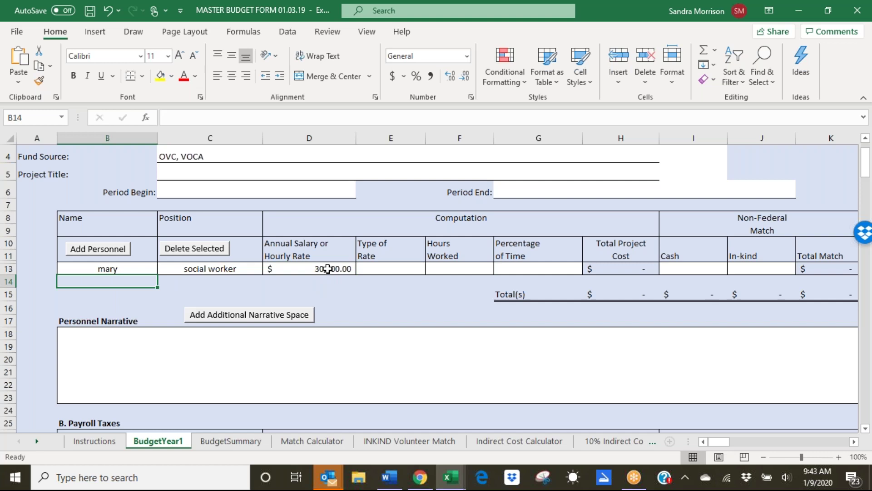
click(376, 269)
click(431, 269)
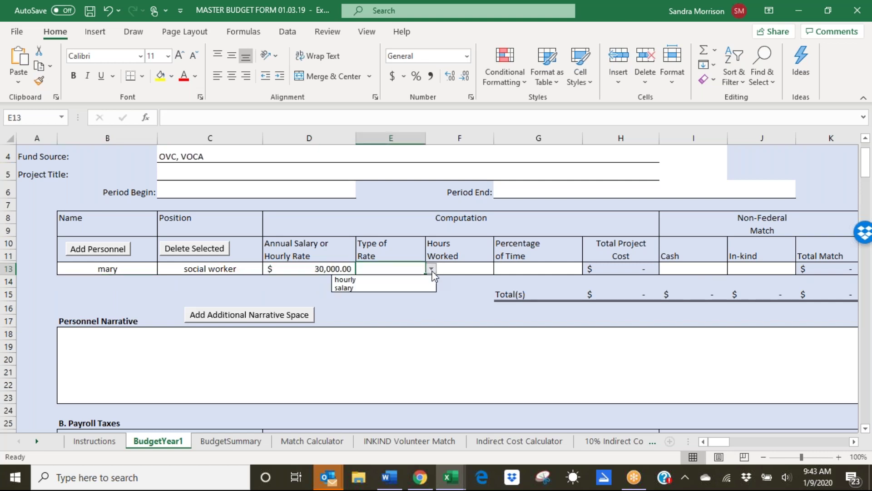
click(344, 288)
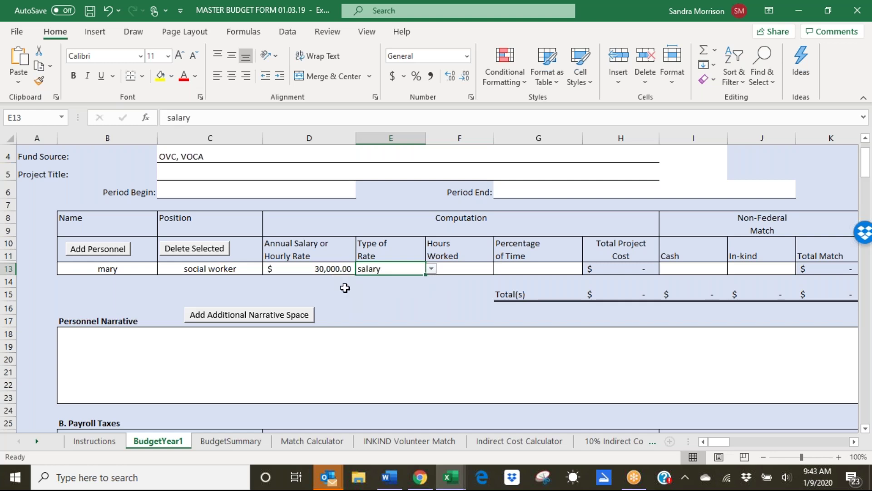
Step: Enter 2080 hours worked and 50% of time for the social worker
click(464, 269)
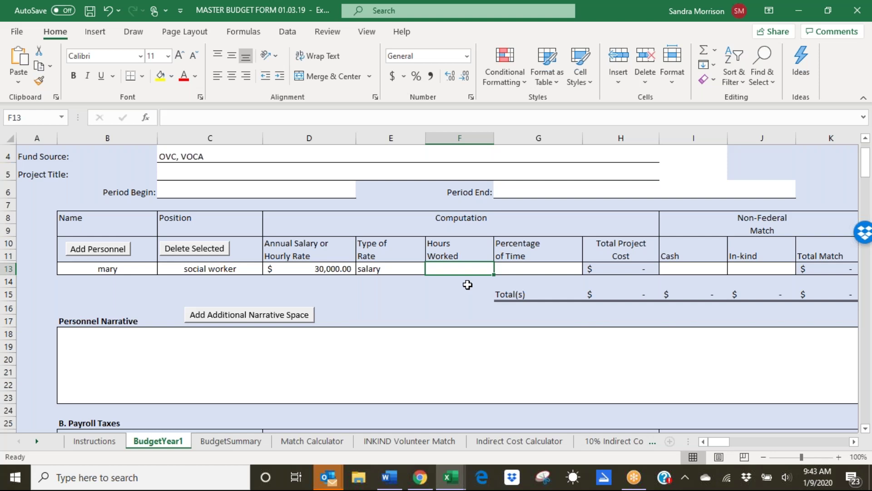
text(2080)
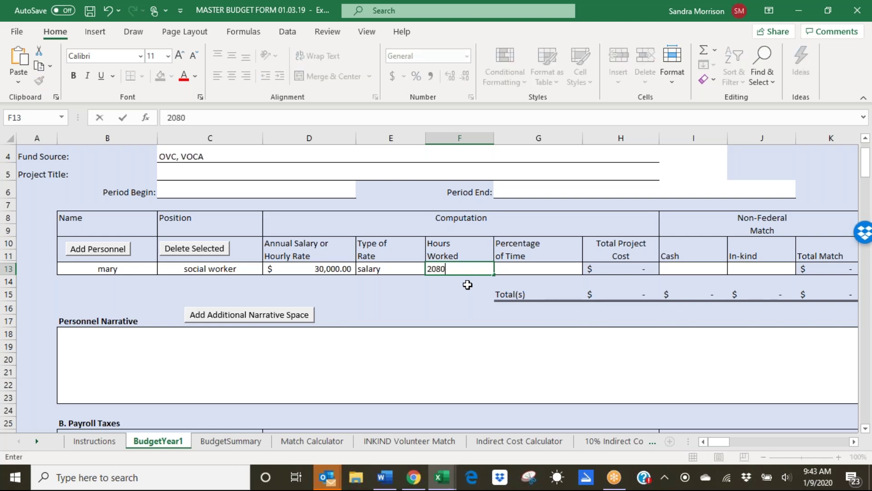
key(Tab)
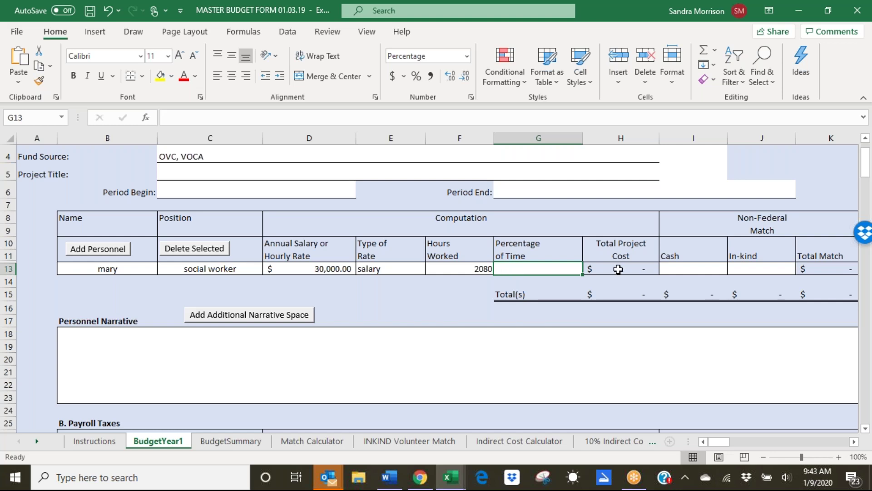
text(50)
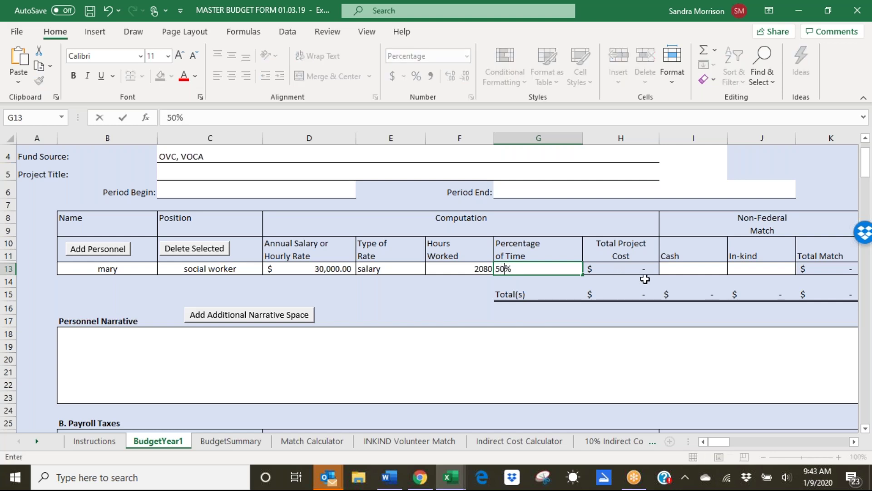
key(Tab)
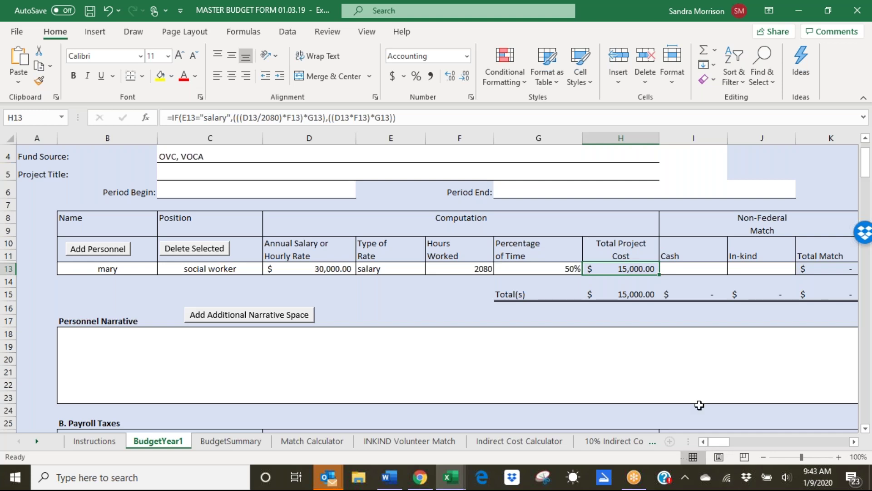
Step: Enter a cash match of 2000 for the social worker and go to the in-kind match cell
key(Right)
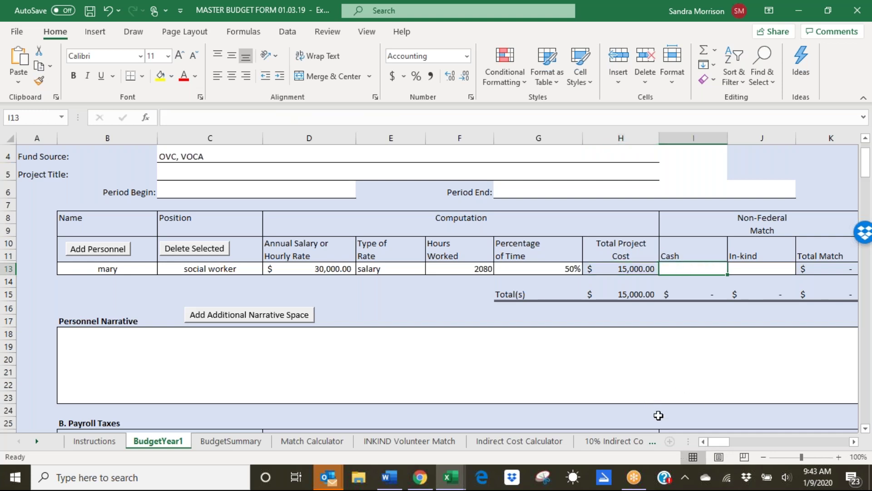
key(Right)
key(Right)
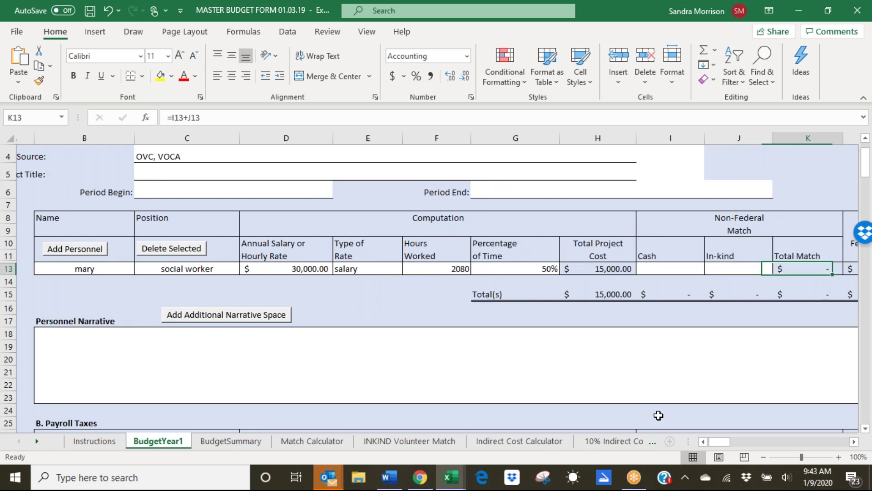
key(Right)
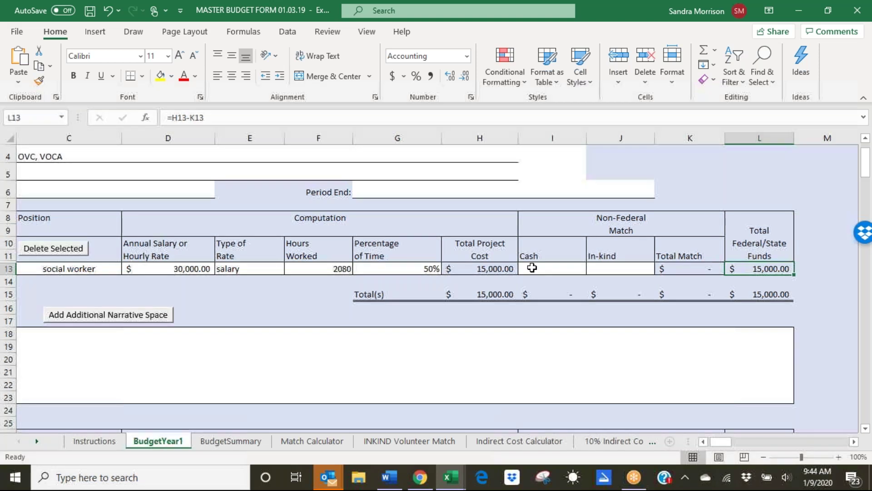
click(532, 269)
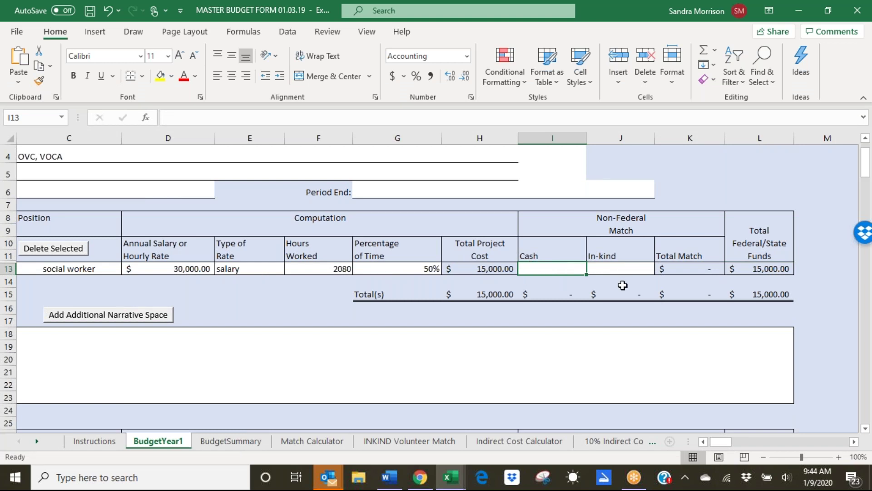
text(2)
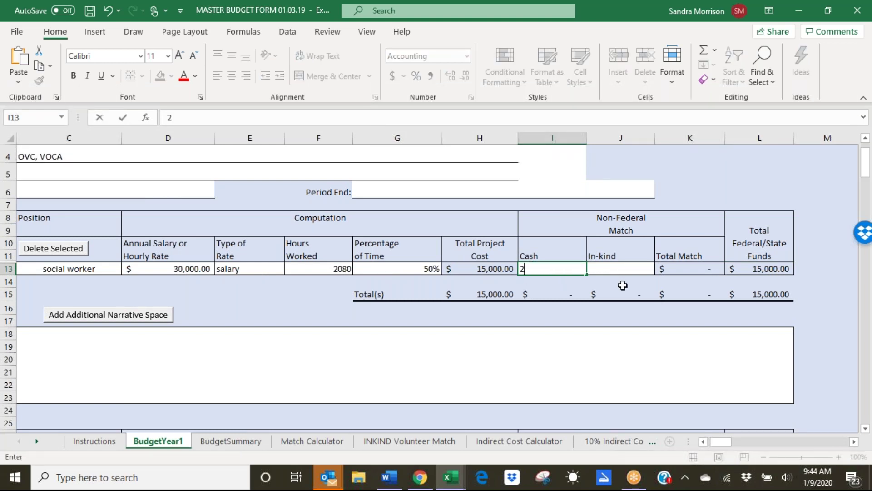
text(000)
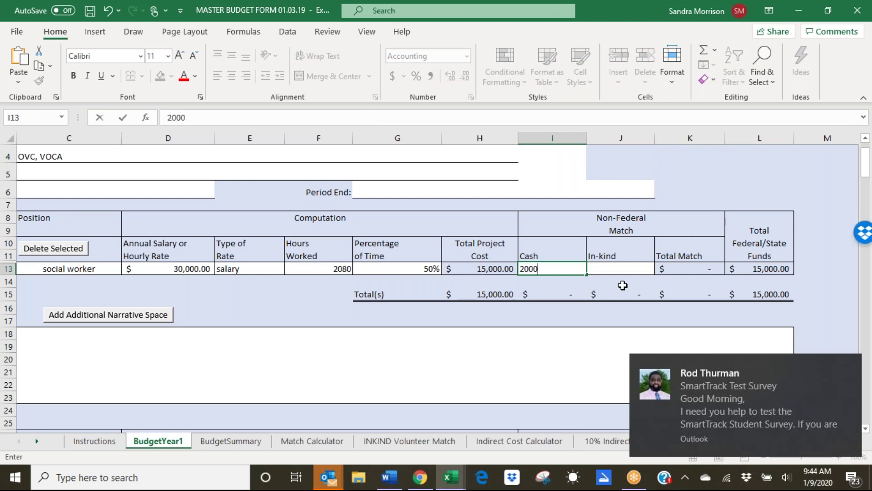
key(Return)
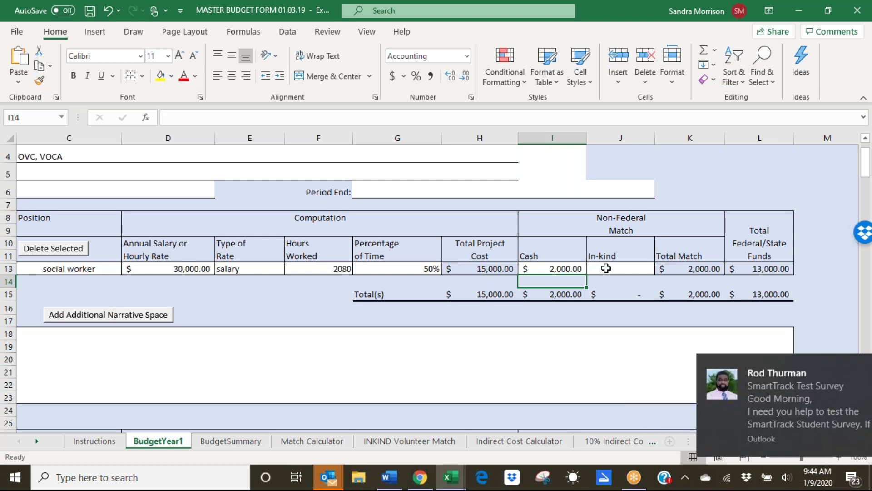
click(612, 269)
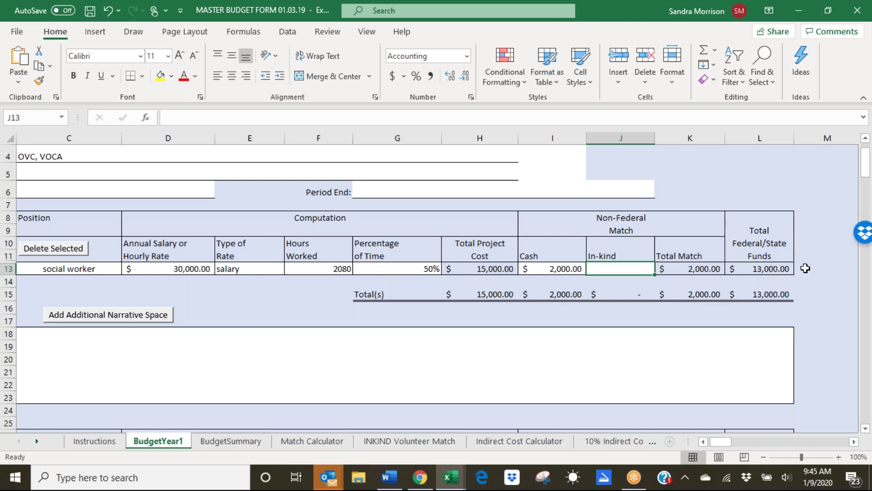
Step: Add a second personnel row below the social worker's row
click(59, 285)
key(Left)
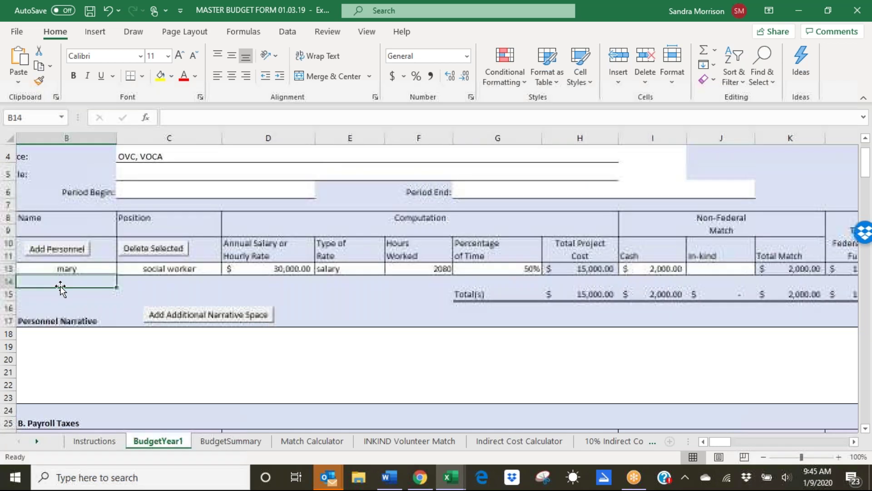
key(Left)
click(105, 250)
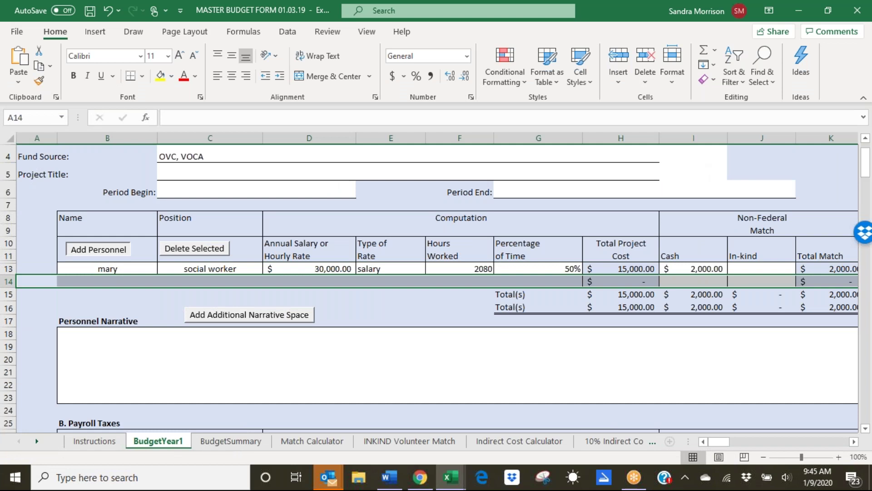
Step: Fill in the employee's name and the position "case worker" in the second personnel row
text(sa;;u)
key(Tab)
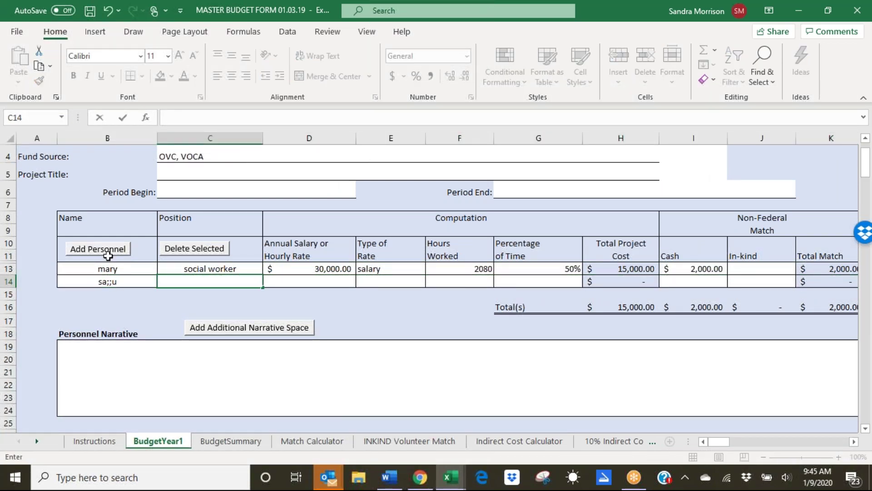
click(120, 282)
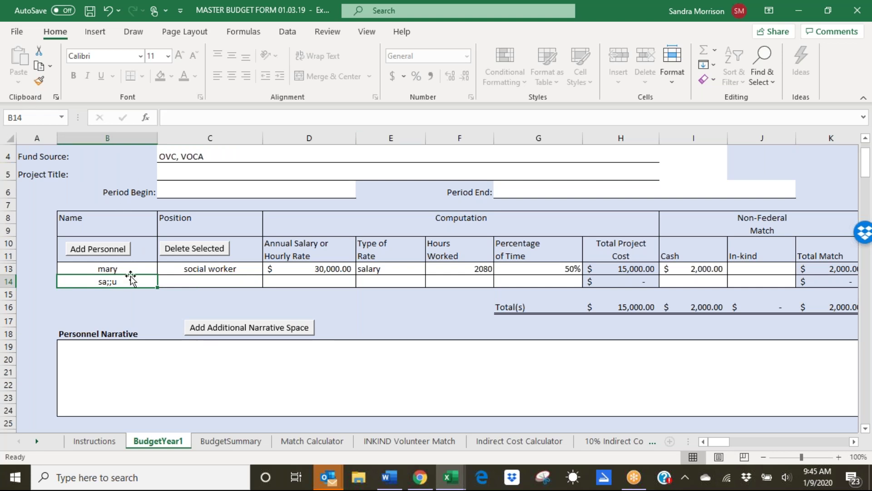
key(BackSpace)
text(sally)
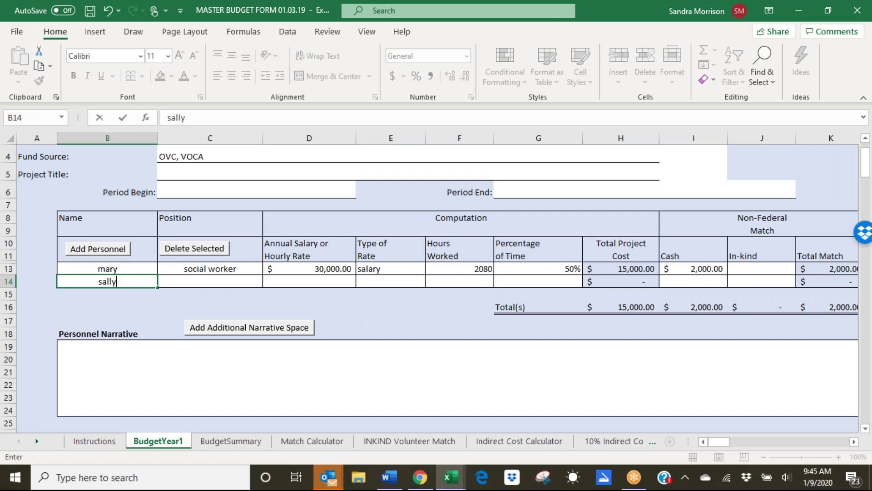
key(Tab)
text(case worker)
key(Tab)
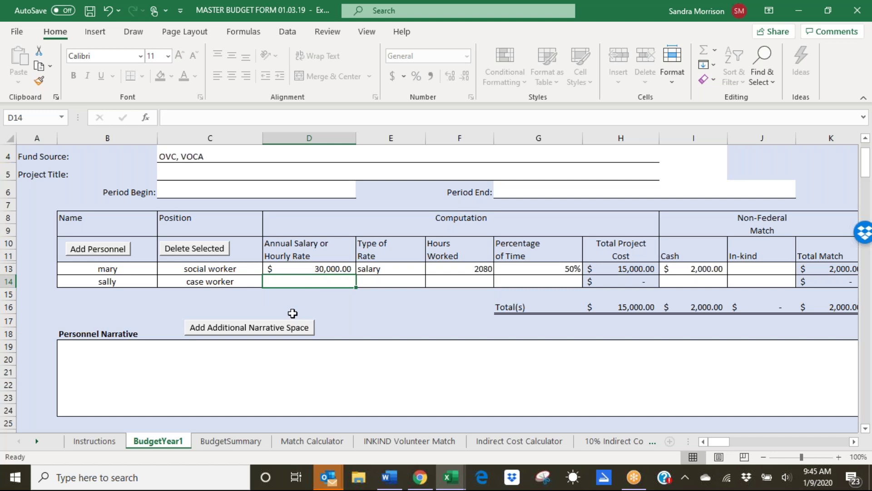
Step: Enter a rate of 10 for the case worker and set the type of rate to hourly
text(10)
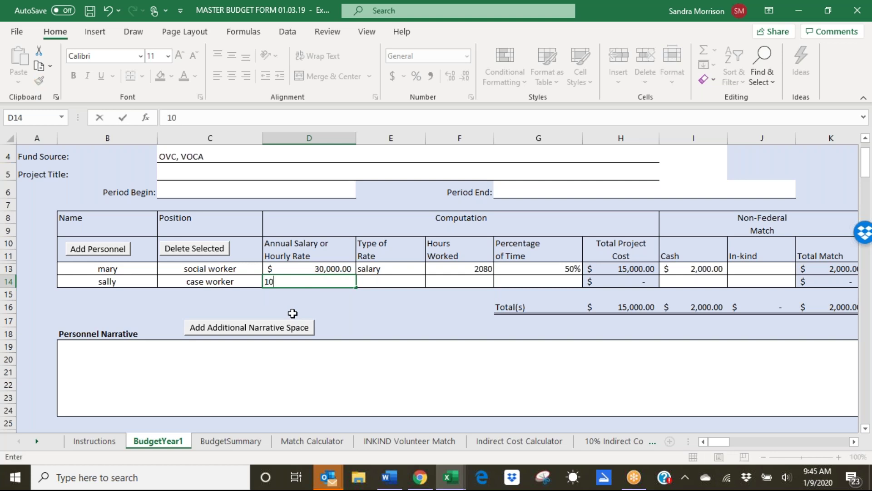
key(Tab)
click(431, 281)
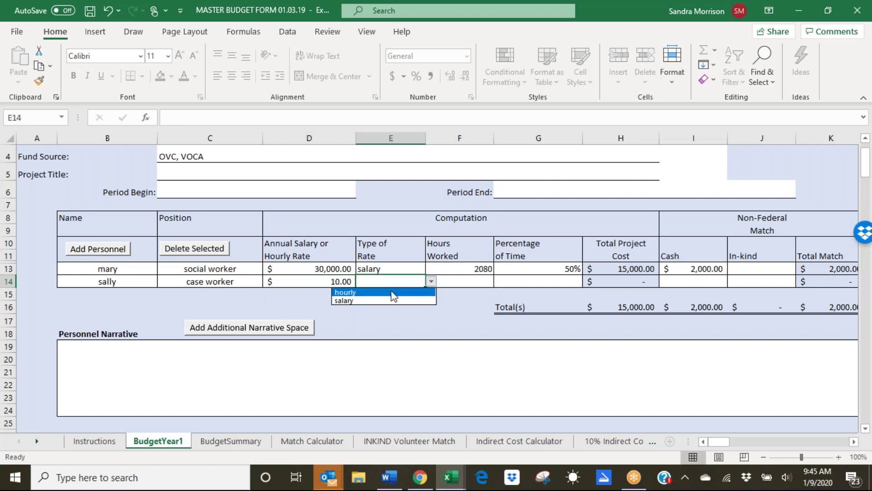
click(348, 294)
Step: Enter 1040 hours worked and 100% of time for the case worker
click(448, 284)
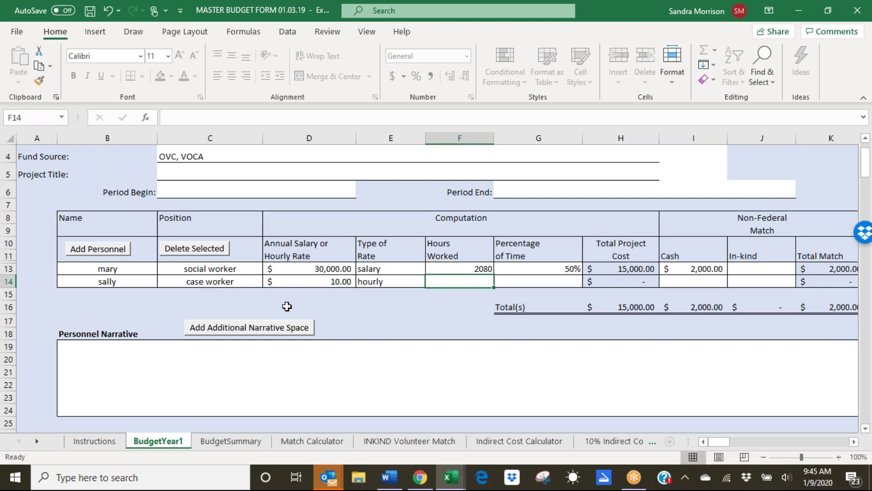
text(1040)
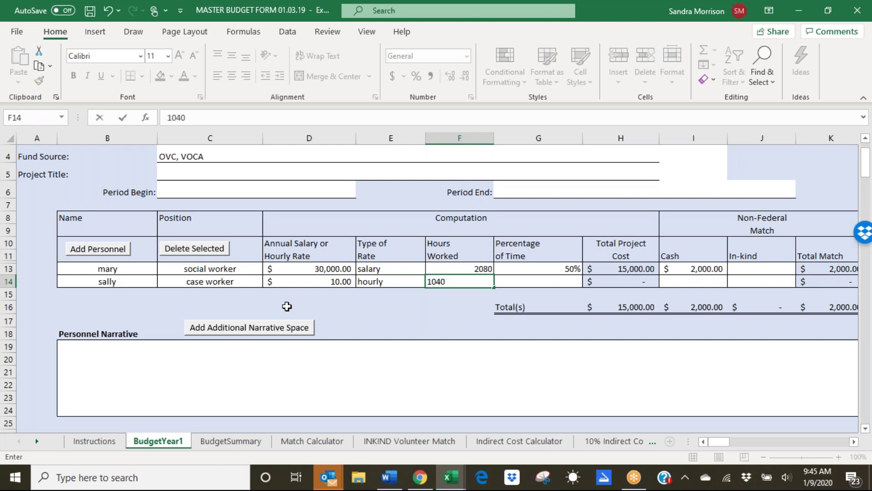
key(Tab)
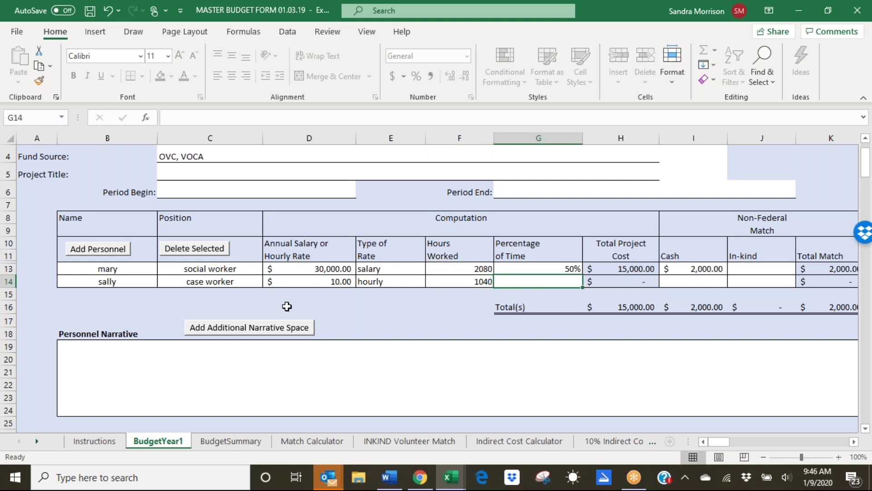
text(100)
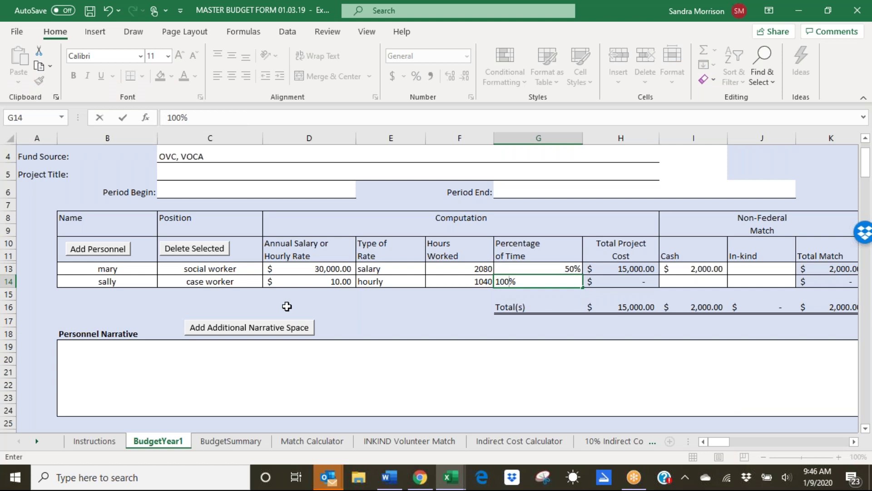
key(Tab)
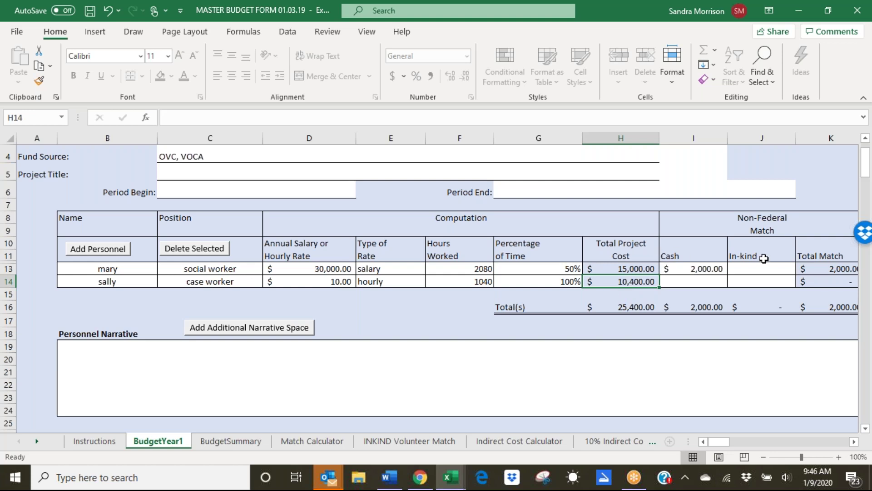
Step: Check the case worker's match columns and the total federal/state funds
click(772, 281)
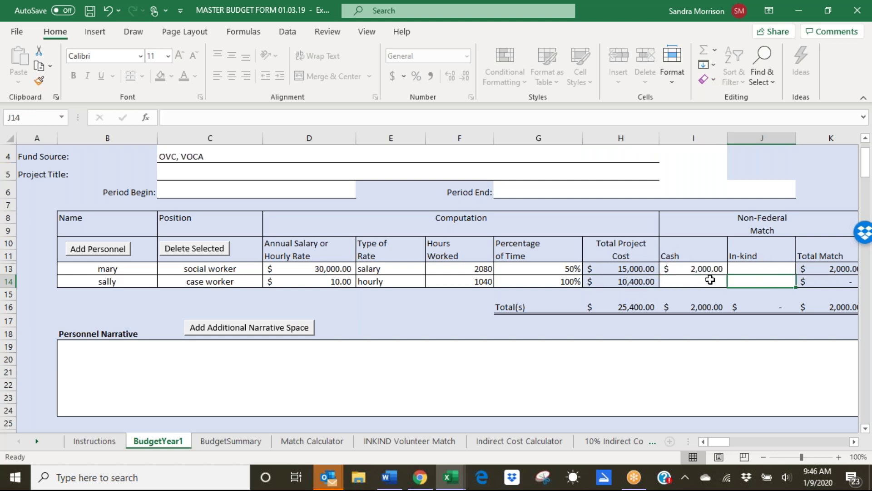
key(Tab)
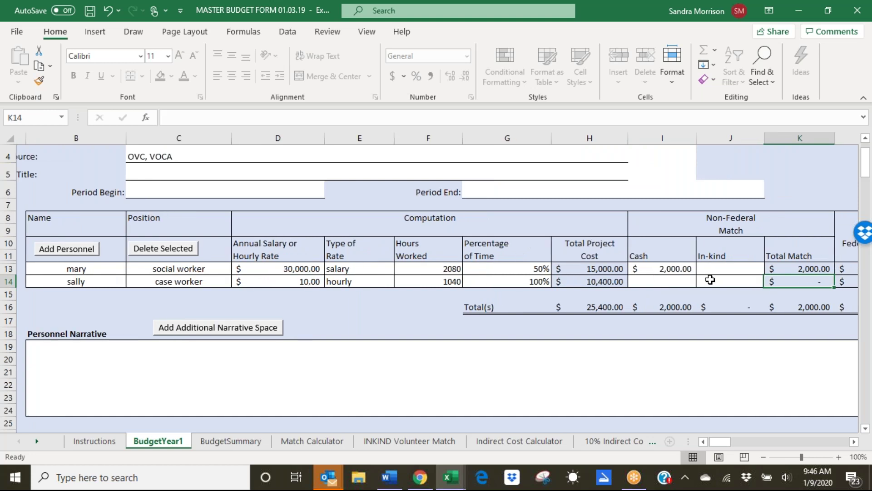
key(Tab)
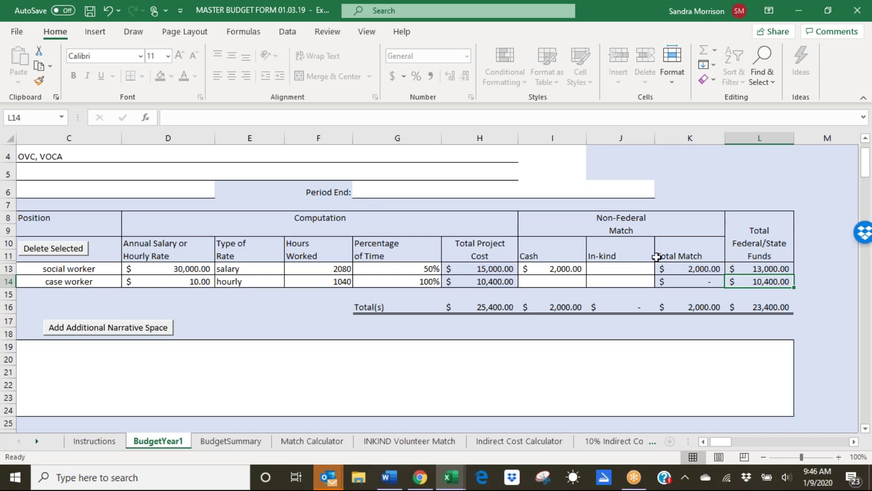
Step: Review the BudgetSummary sheet's category amounts, total project costs and the grant and match percentages
click(226, 445)
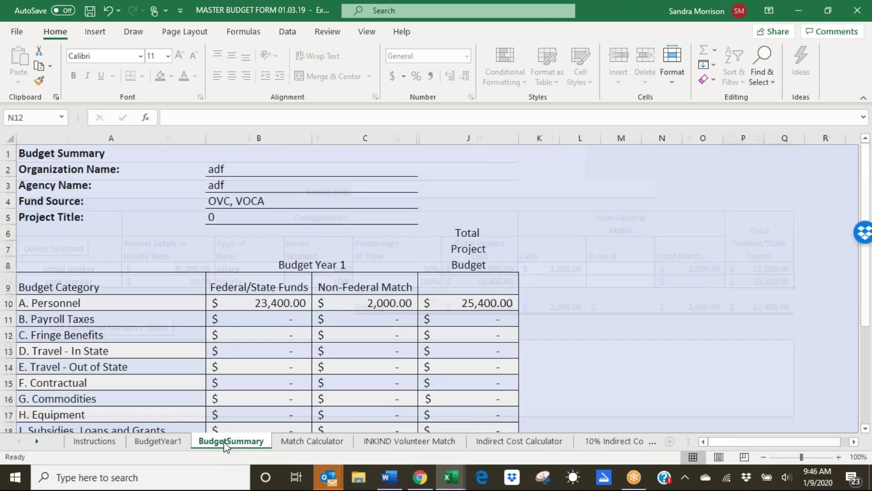
scroll(208, 363, down, 2)
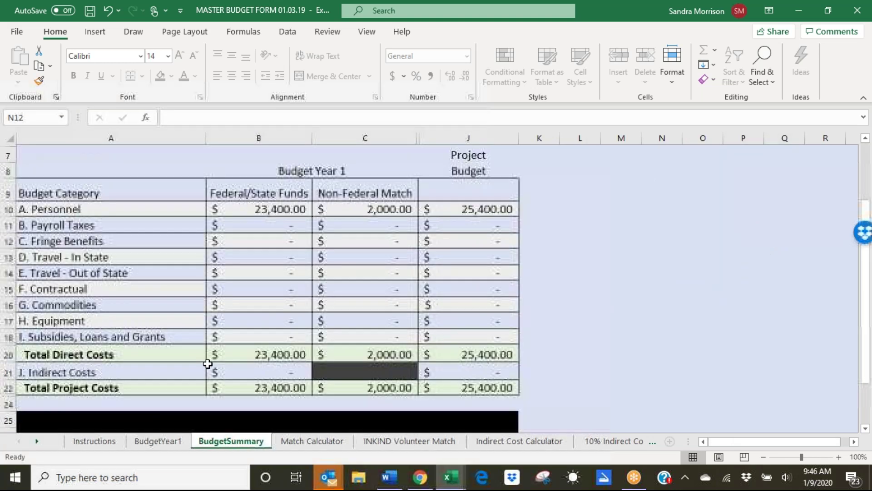
scroll(336, 283, down, 1)
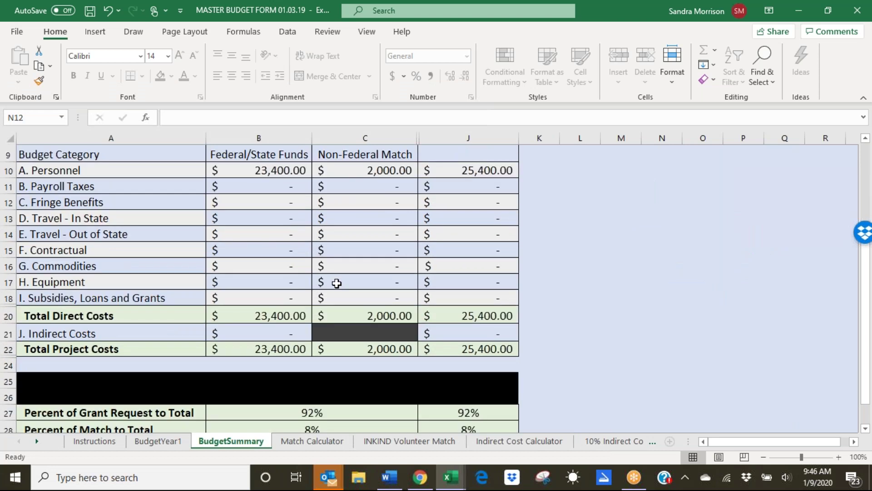
scroll(337, 283, down, 3)
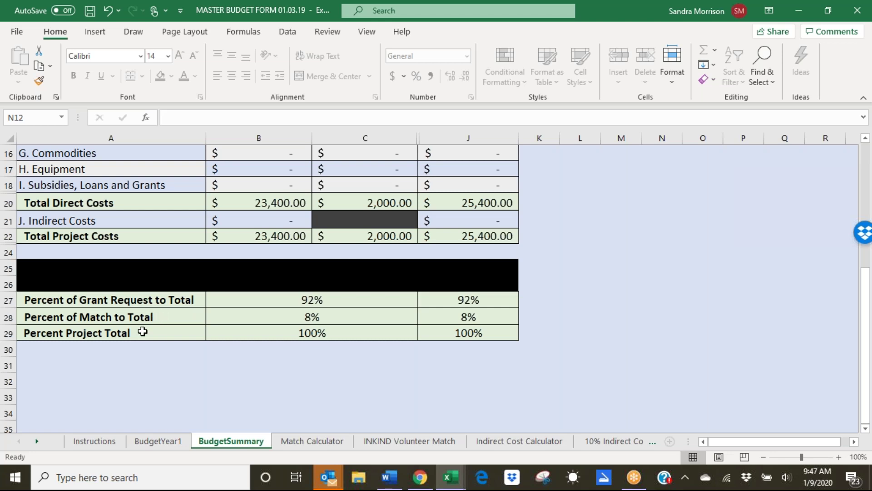
Step: Return to the BudgetYear1 sheet and add a third personnel row below the case worker's row
click(154, 442)
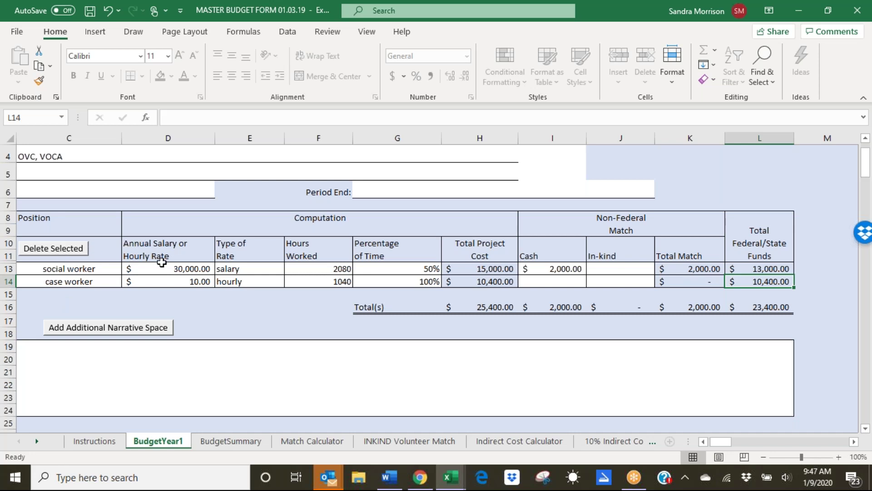
click(51, 283)
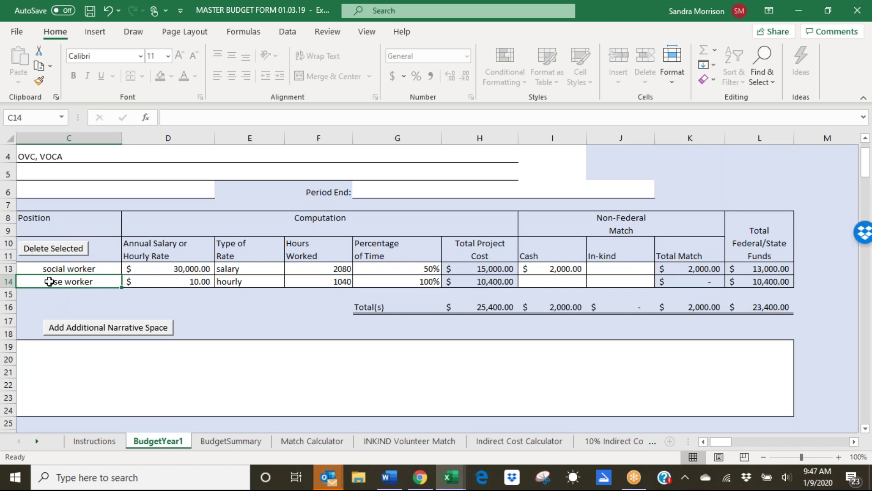
key(Left)
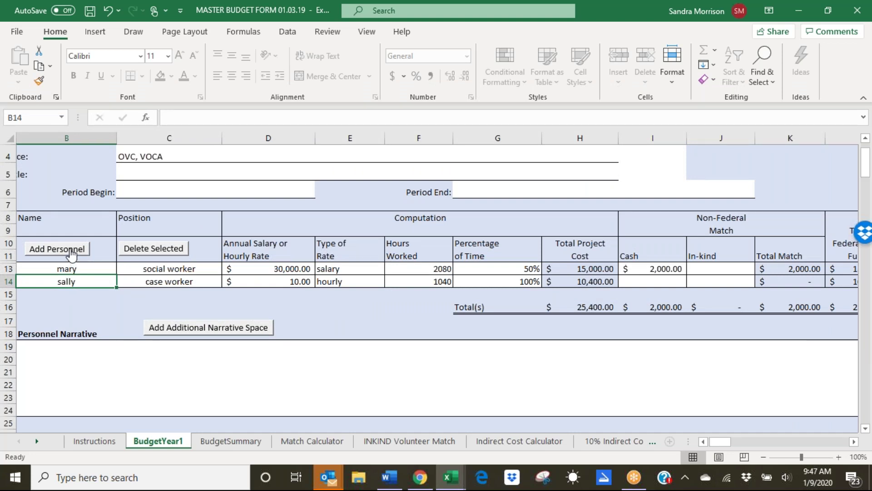
click(71, 255)
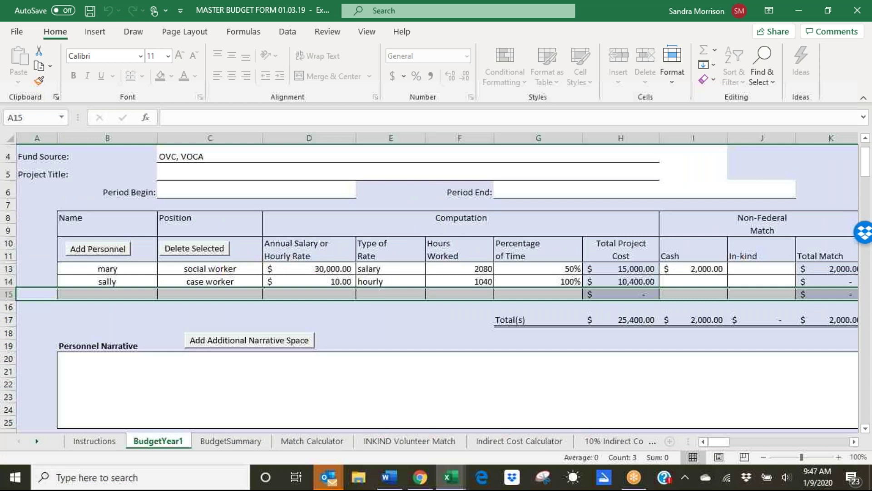
click(96, 317)
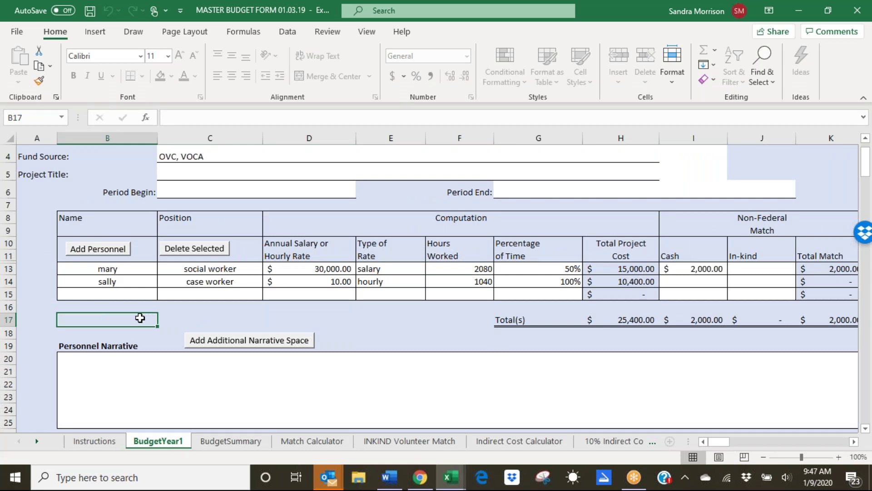
Step: Enter Volunteers as both the name and the position in the third personnel row
click(117, 295)
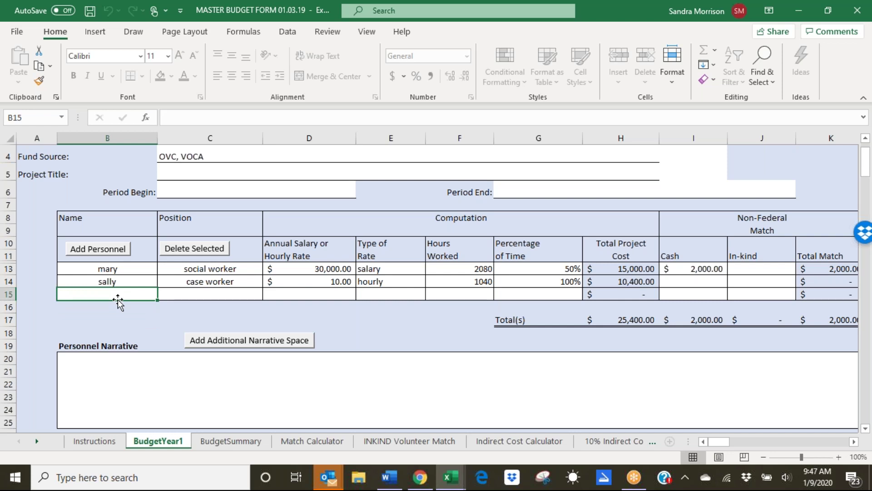
text(Vo)
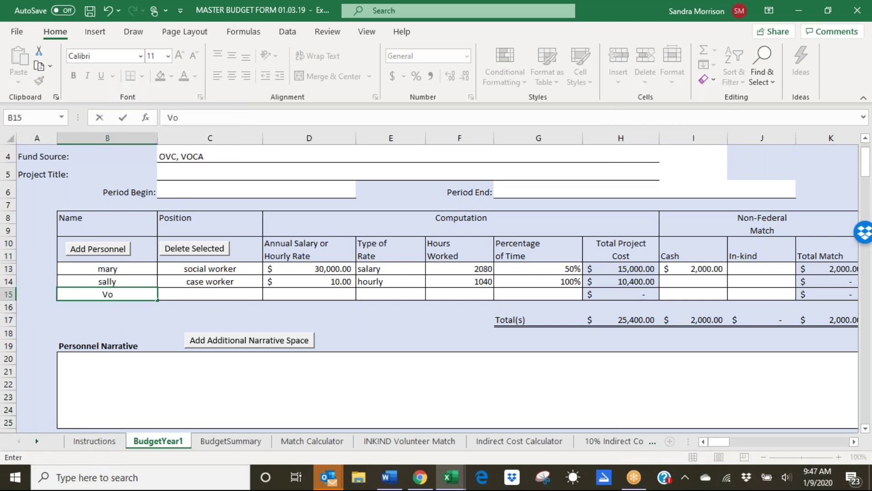
text(lunteers)
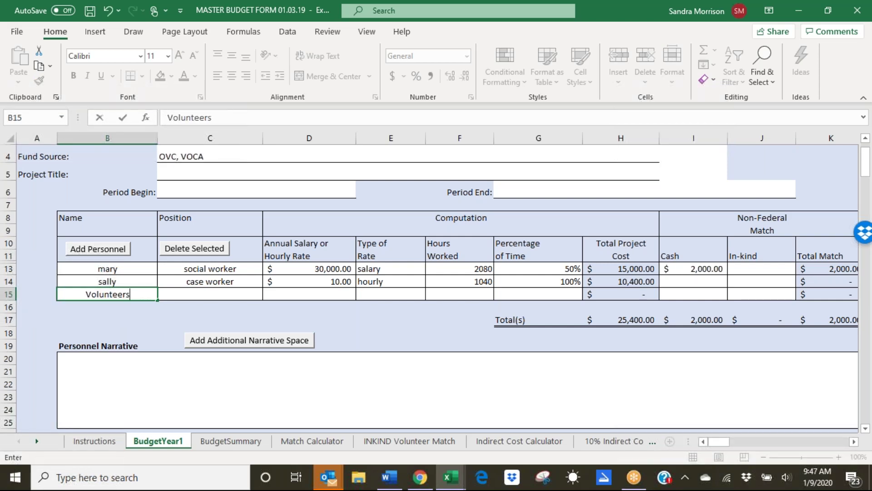
key(Tab)
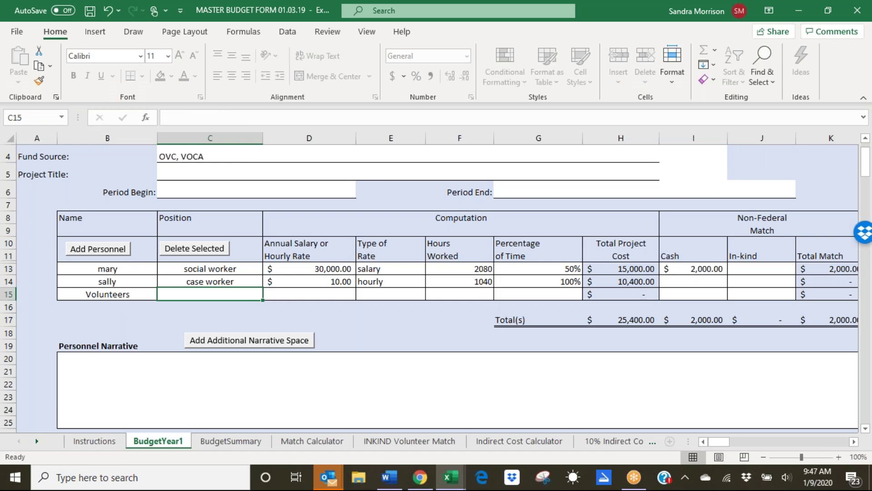
text(Volunteers)
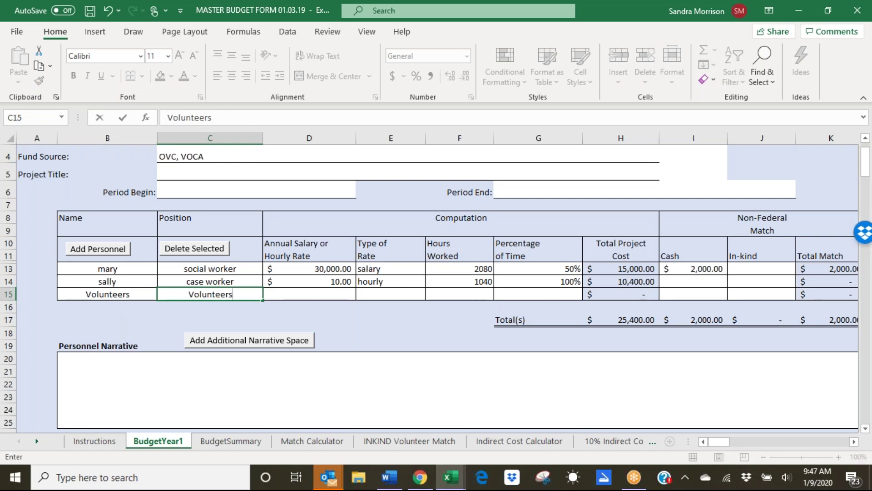
key(Tab)
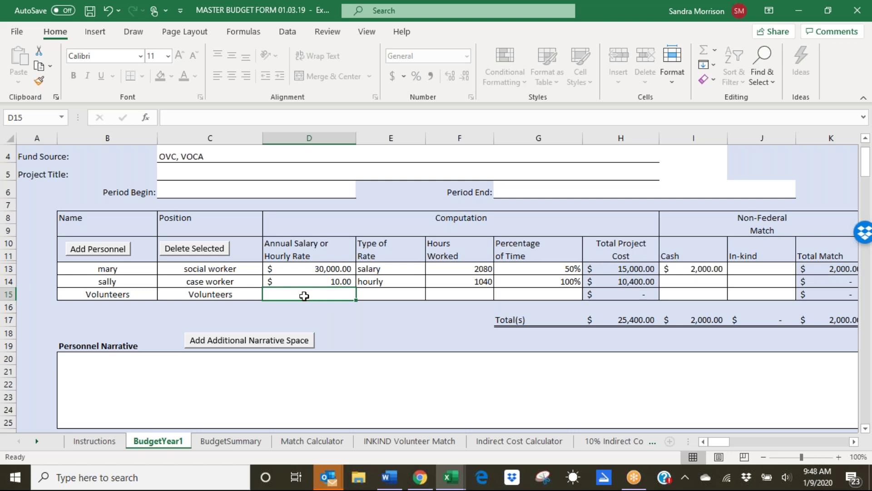
Step: Set the Volunteers row's rate to 10 and its type of rate to hourly
text(10)
key(Tab)
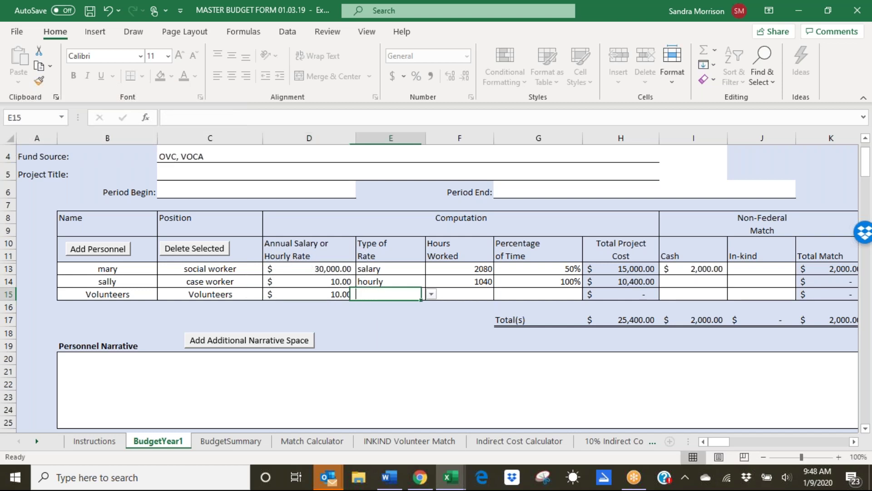
click(432, 296)
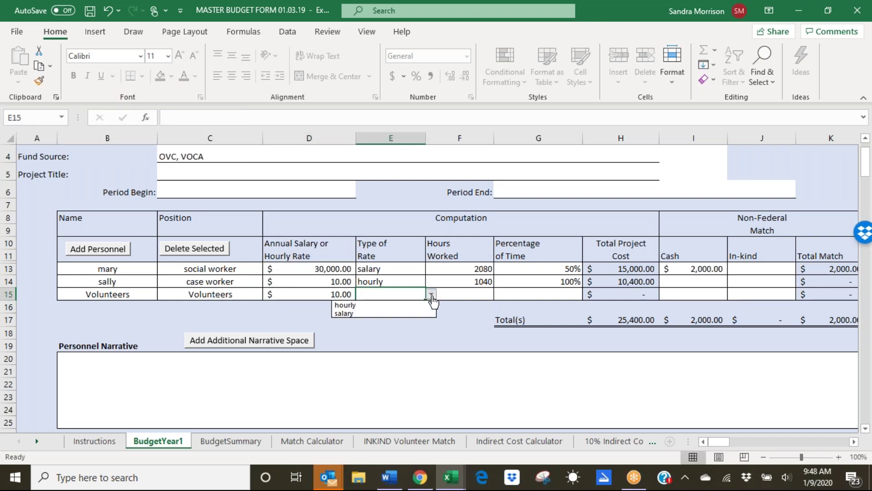
click(408, 306)
Step: Enter 8000 hours worked and 100% of time for the Volunteers row
click(465, 295)
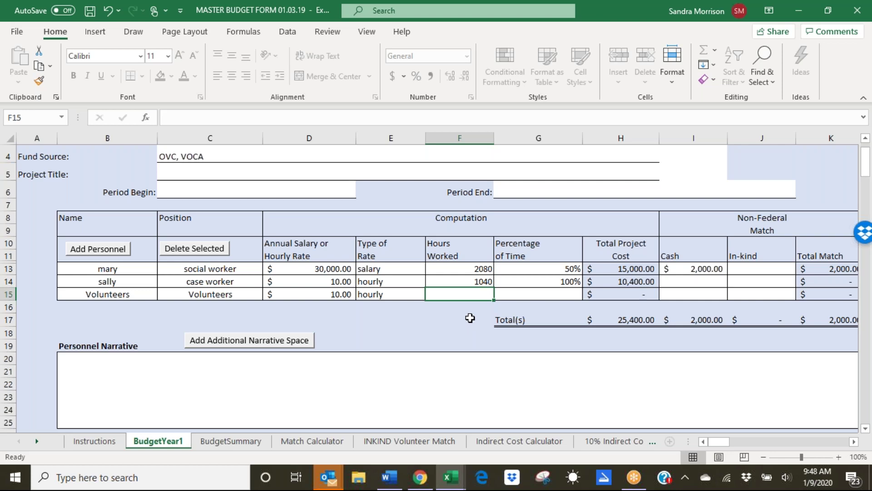
text(8000)
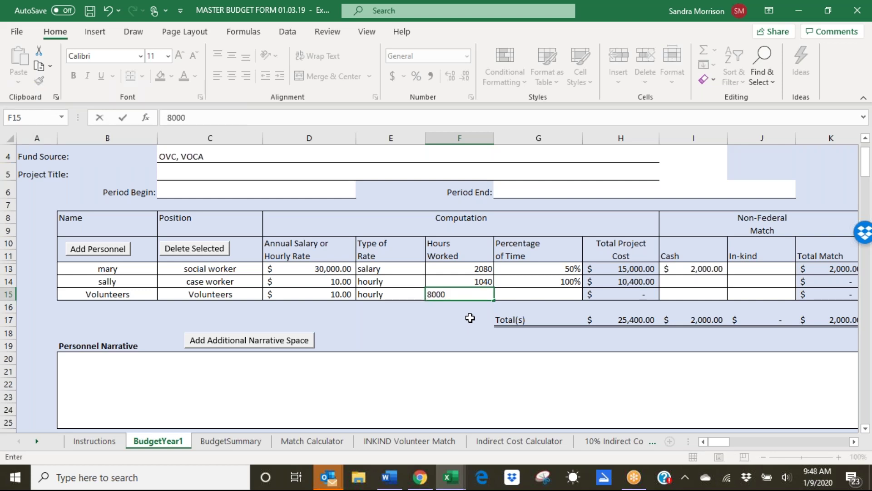
key(Tab)
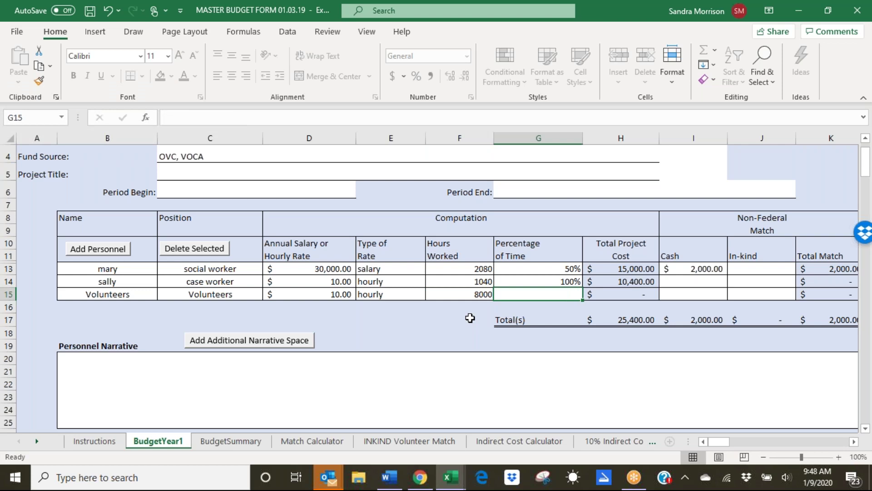
text(100%)
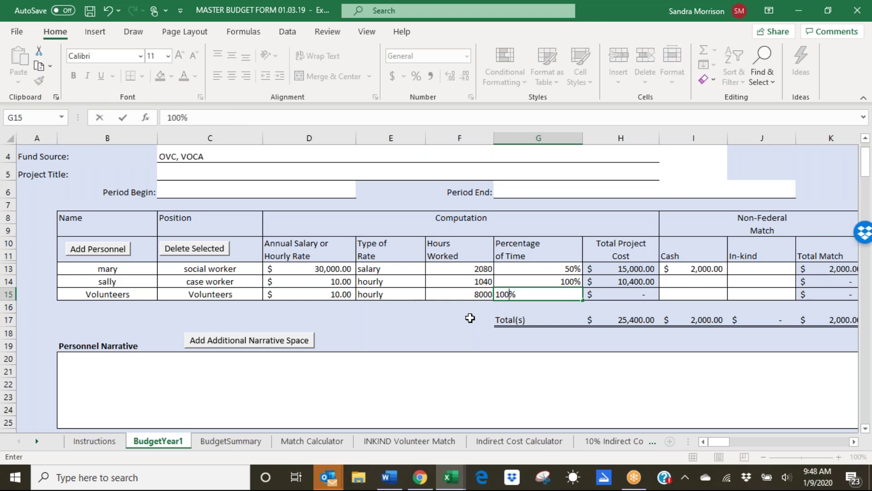
key(Return)
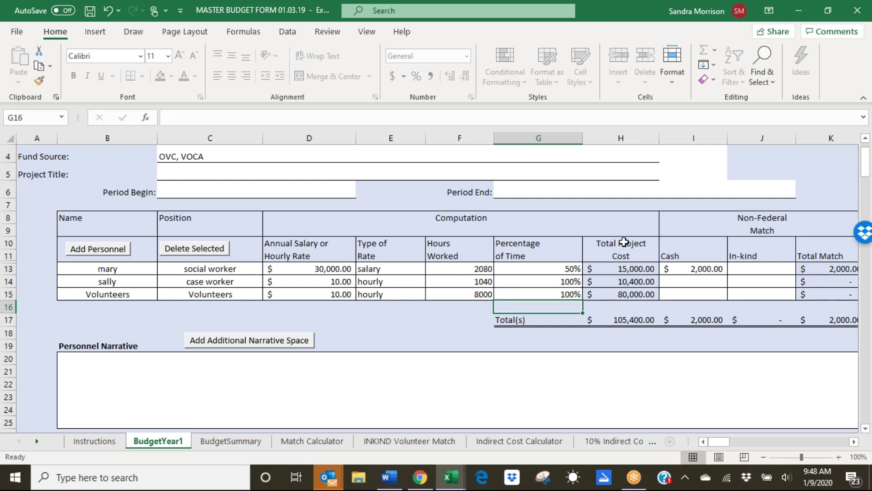
Step: Change the Volunteers row's hours worked to 600
click(482, 296)
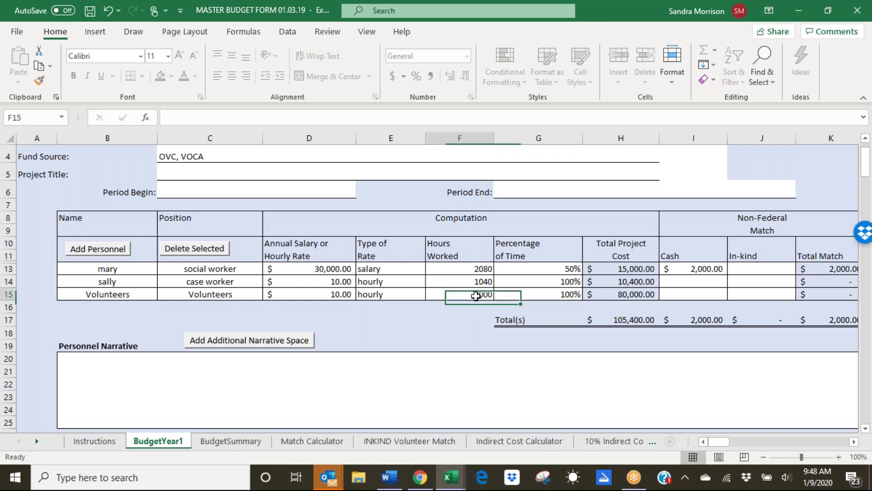
text(600)
key(Tab)
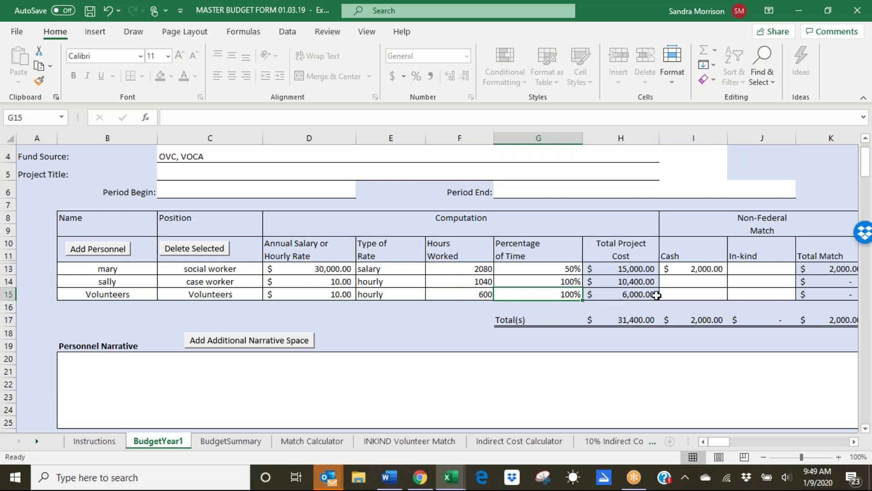
Step: Enter 6000 as the Volunteers row's in-kind match and check its total match and federal/state funds
click(704, 293)
click(752, 293)
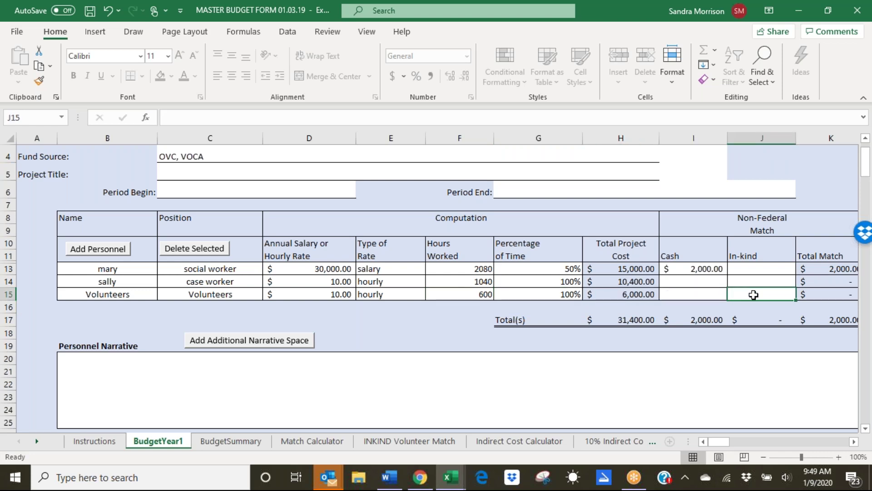
text(6000)
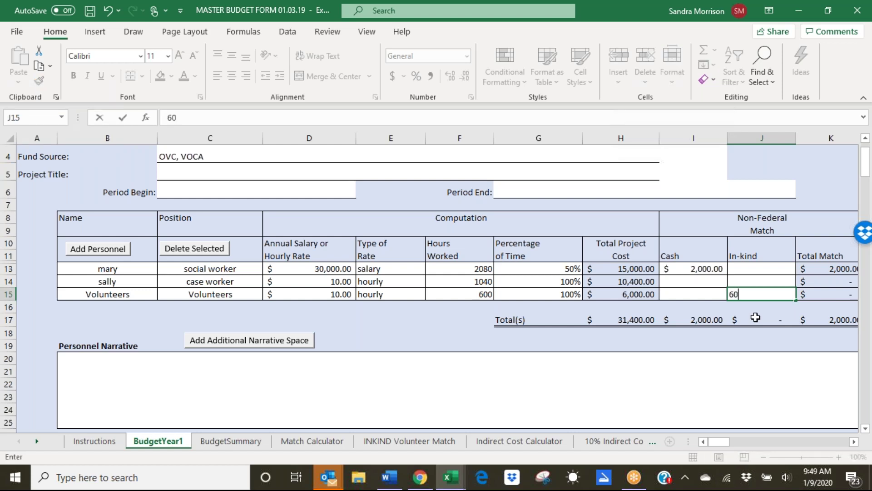
key(ctrl+Return)
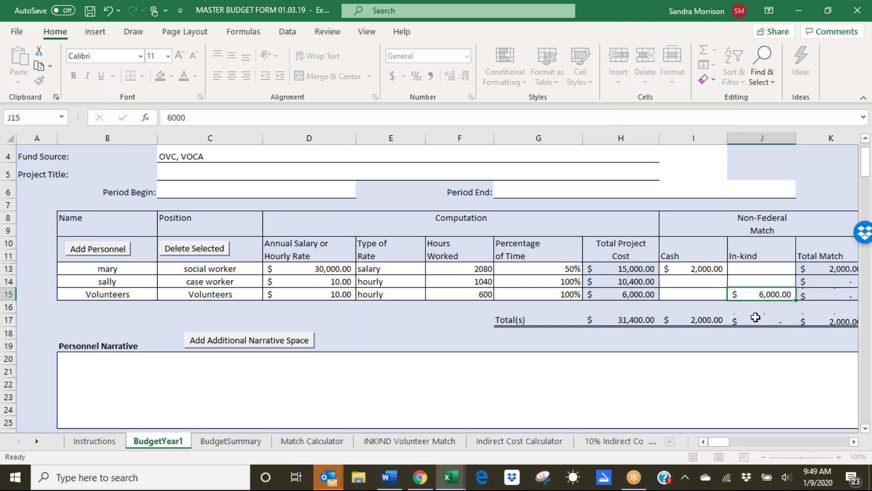
key(Tab)
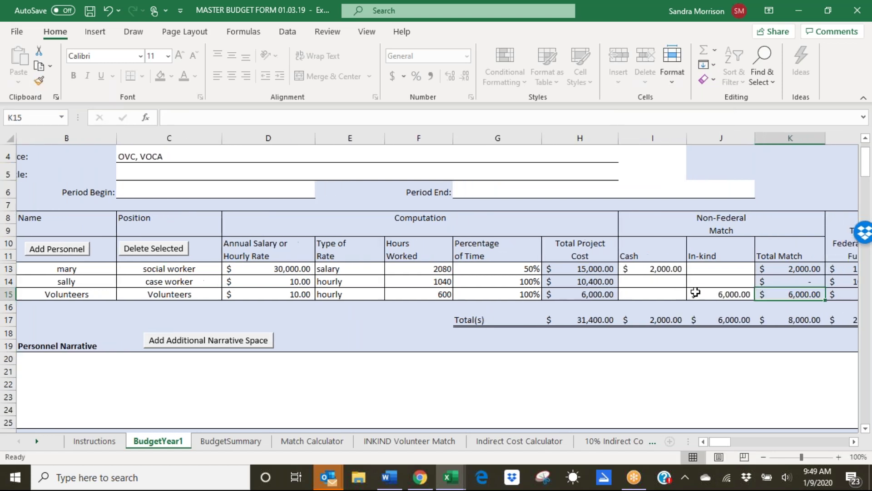
key(Tab)
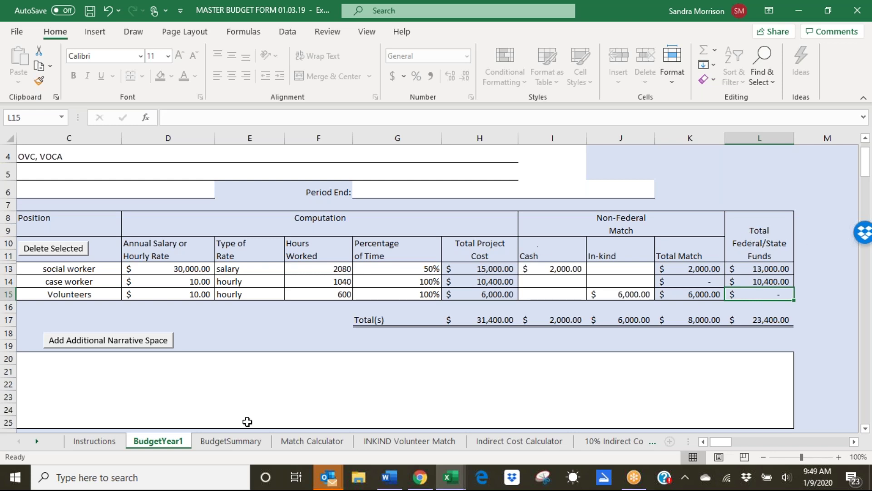
Step: Check the grant and match percentages on the BudgetSummary sheet and return to the BudgetYear1 personnel table
click(234, 441)
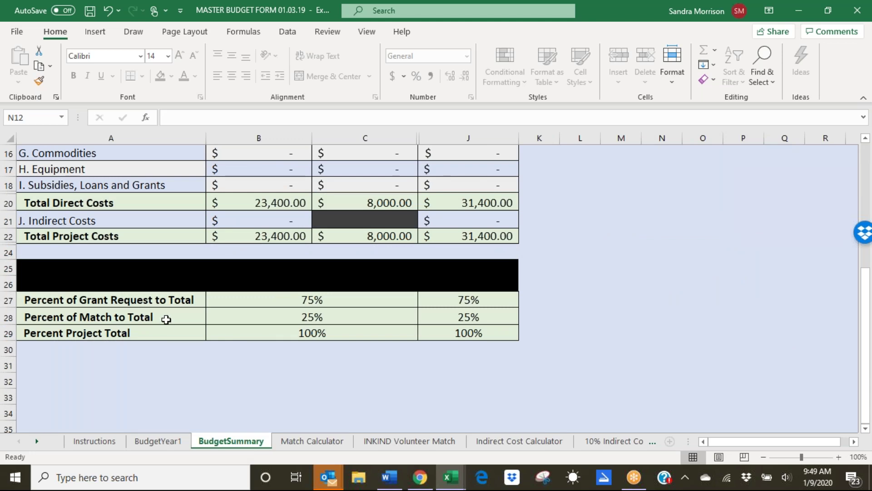
click(155, 441)
click(90, 318)
key(Left)
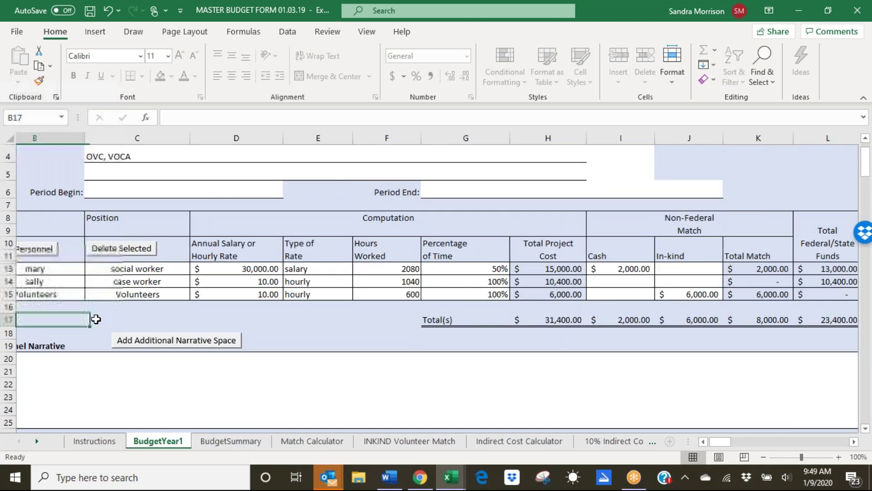
key(Left)
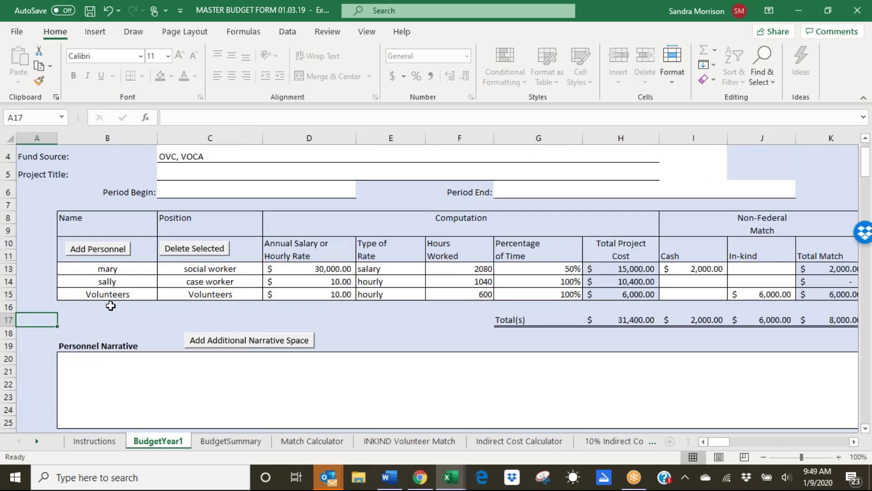
Step: Try the hourly rate type on the social worker's row, check the project cost, and restore the type to salary
click(381, 316)
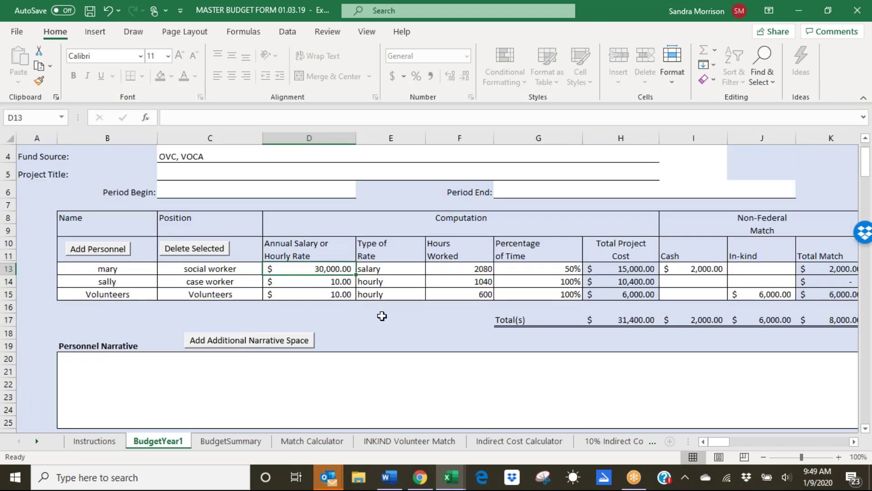
click(321, 269)
click(399, 270)
click(431, 269)
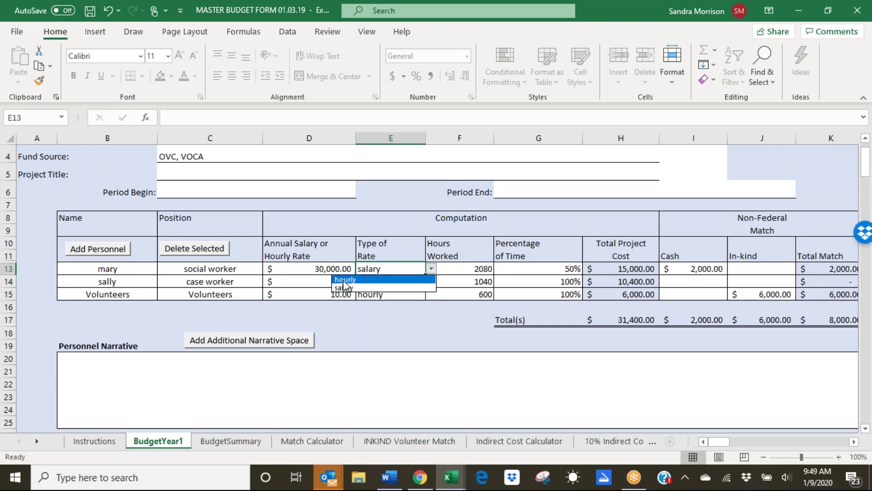
click(342, 280)
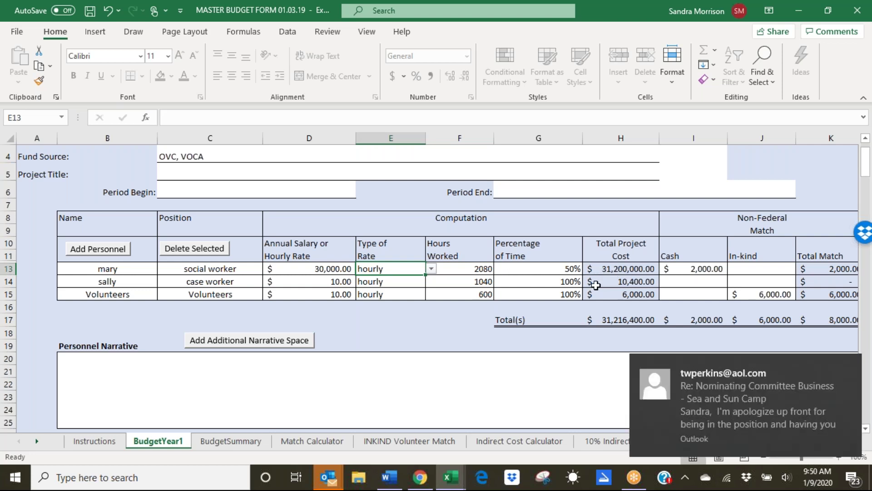
click(432, 270)
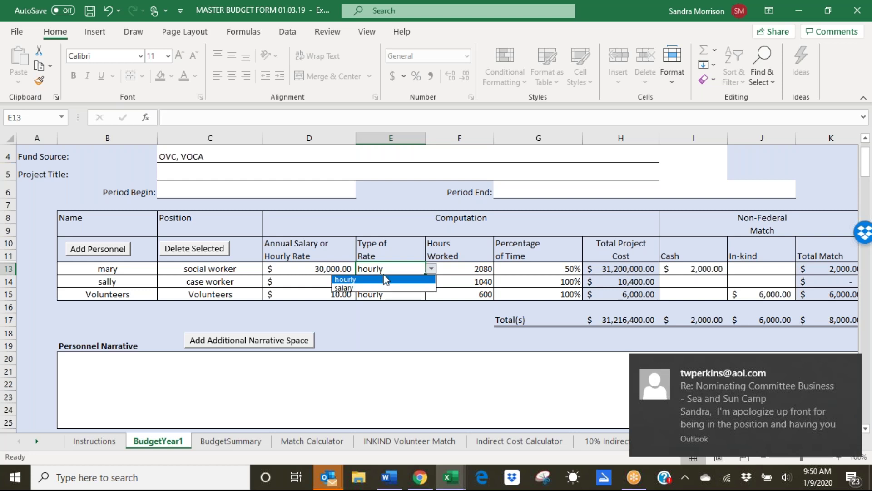
click(344, 287)
Step: Try 10400 as the case worker's hourly rate, check the project cost, and set the rate back to 10
click(324, 285)
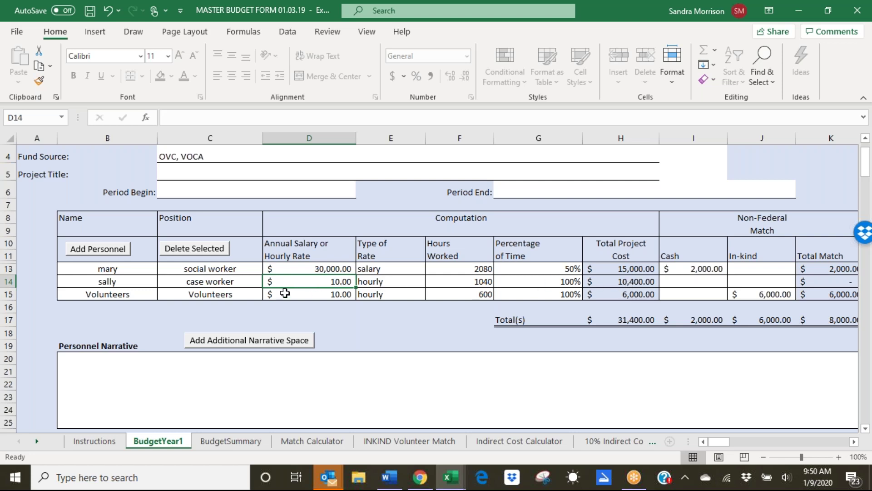
text(10400)
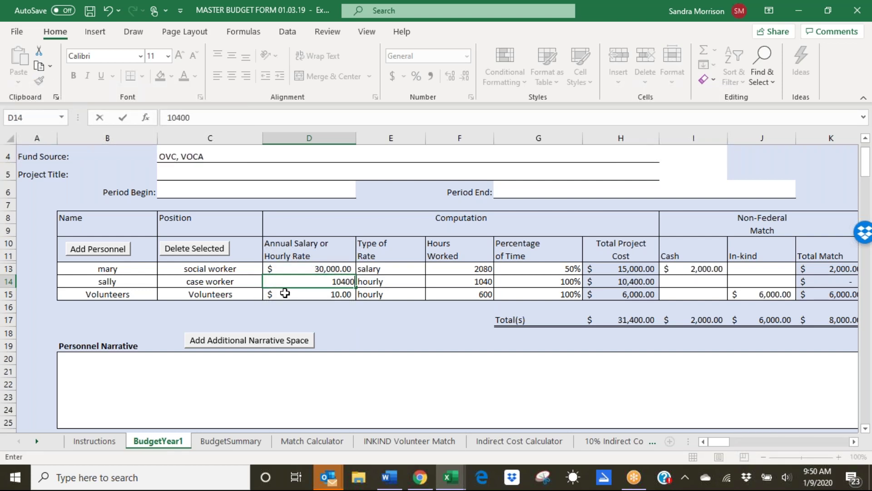
key(Return)
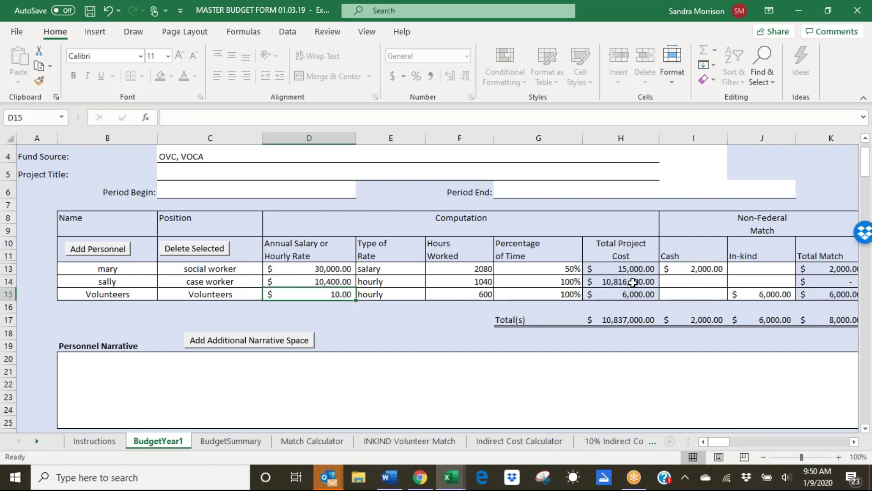
click(336, 286)
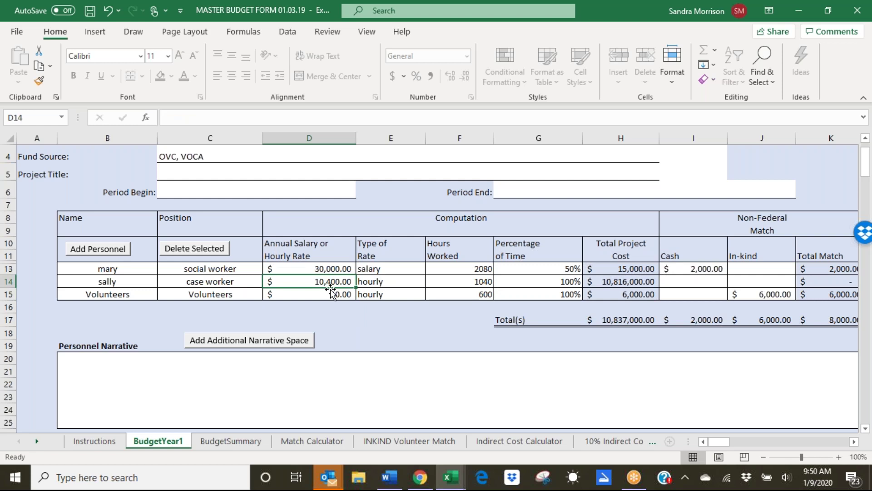
text(10.)
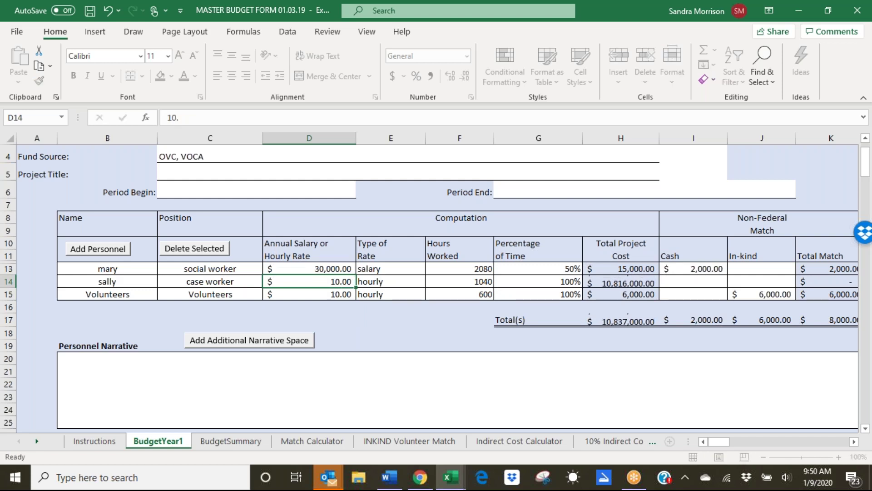
key(Tab)
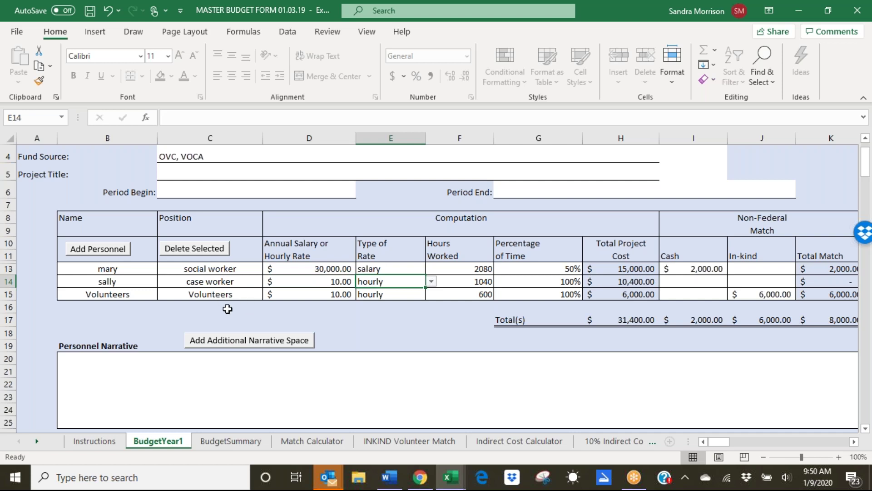
Step: Add two additional narrative spaces to the Personnel Narrative section on BudgetYear1
scroll(227, 309, down, 1)
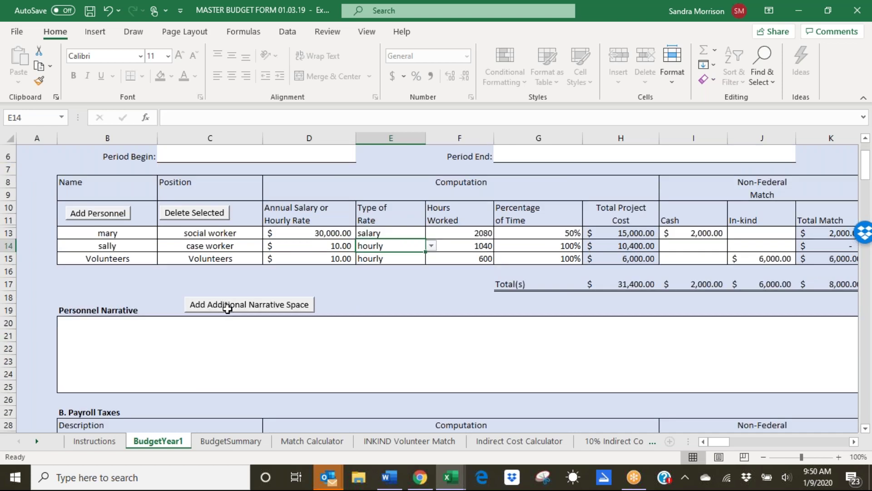
scroll(227, 309, down, 1)
scroll(128, 330, down, 1)
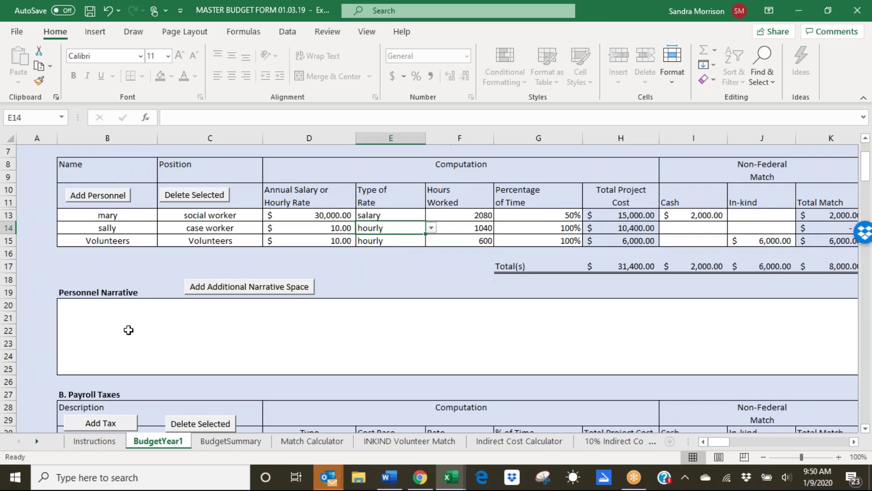
scroll(129, 330, down, 1)
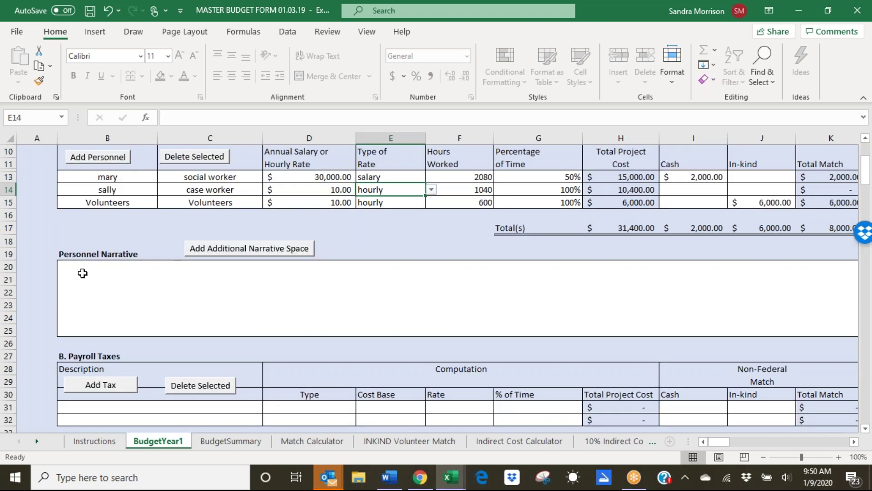
click(82, 273)
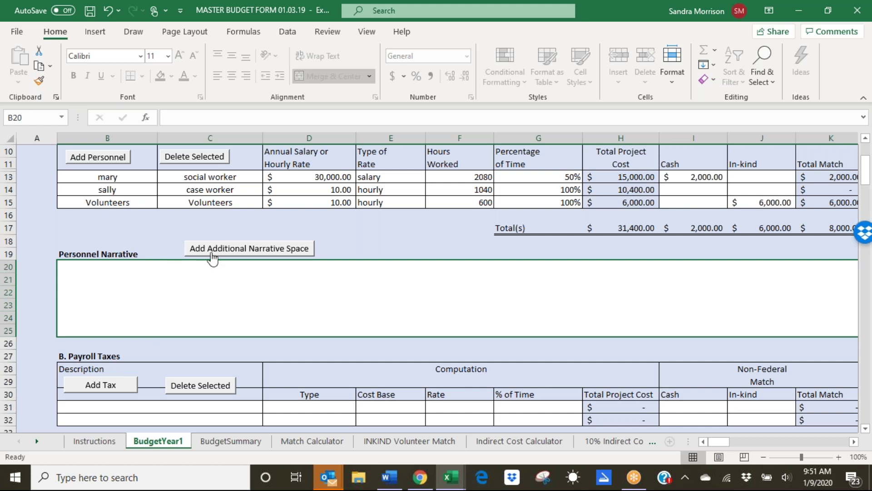
click(229, 253)
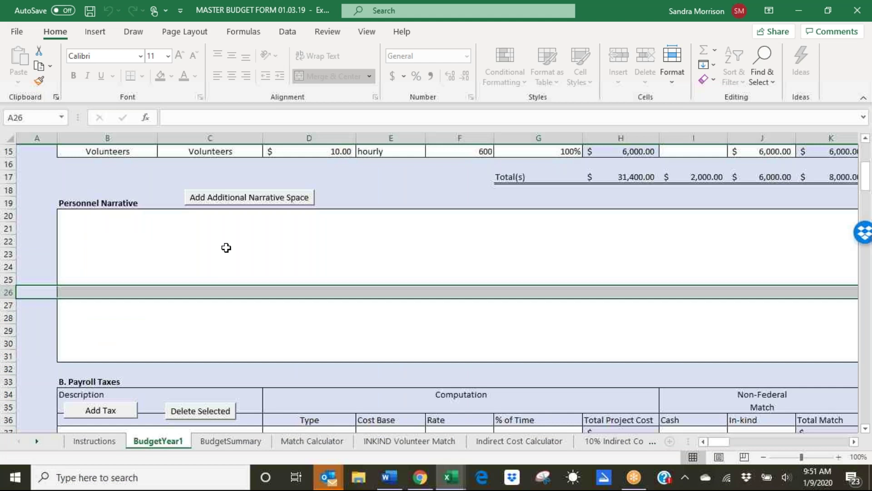
click(257, 203)
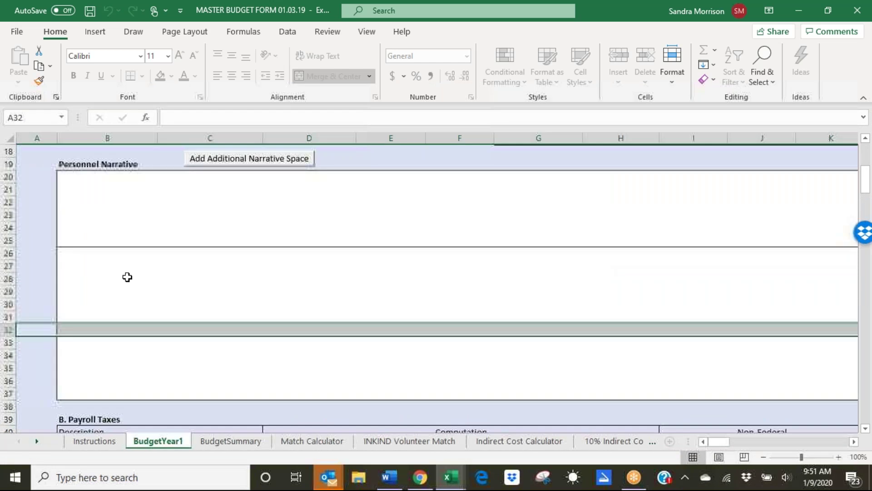
Step: Label the three Personnel Narrative boxes in order with the social worker's first name, the case worker's first name, and "volunteers"
scroll(130, 216, up, 2)
scroll(130, 216, up, 2)
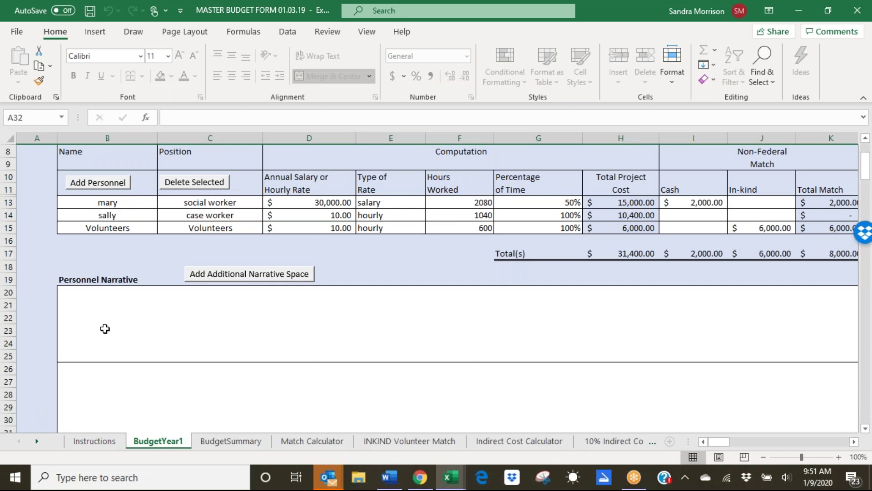
click(90, 306)
text(Mary)
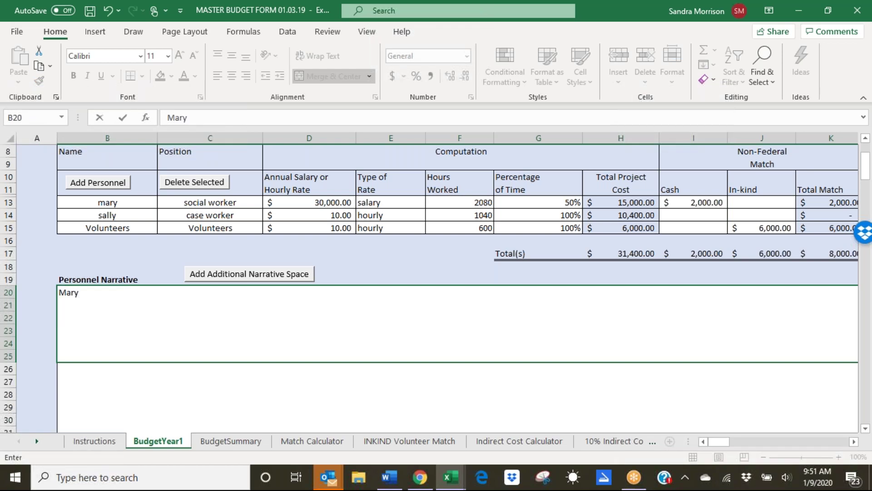
key(Return)
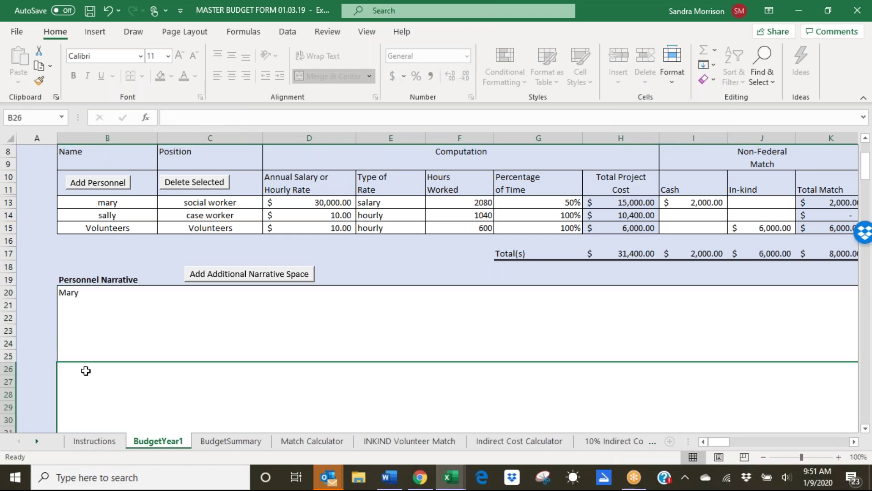
text(sally)
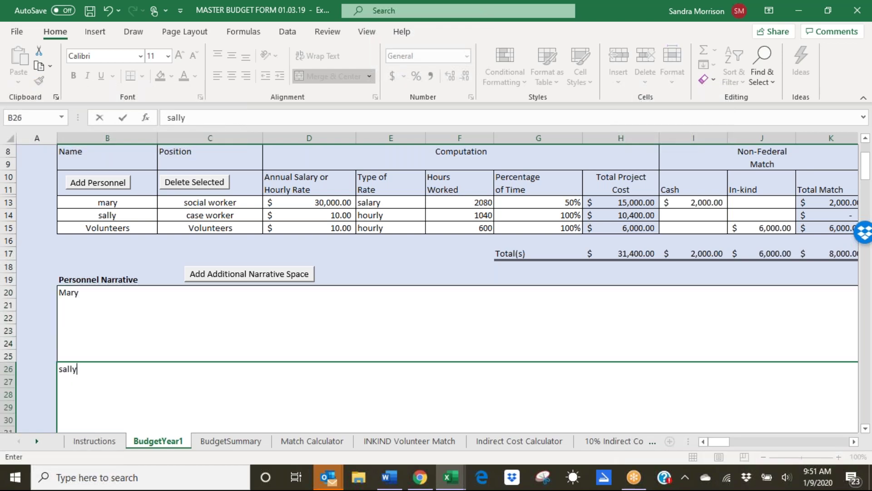
scroll(123, 353, down, 3)
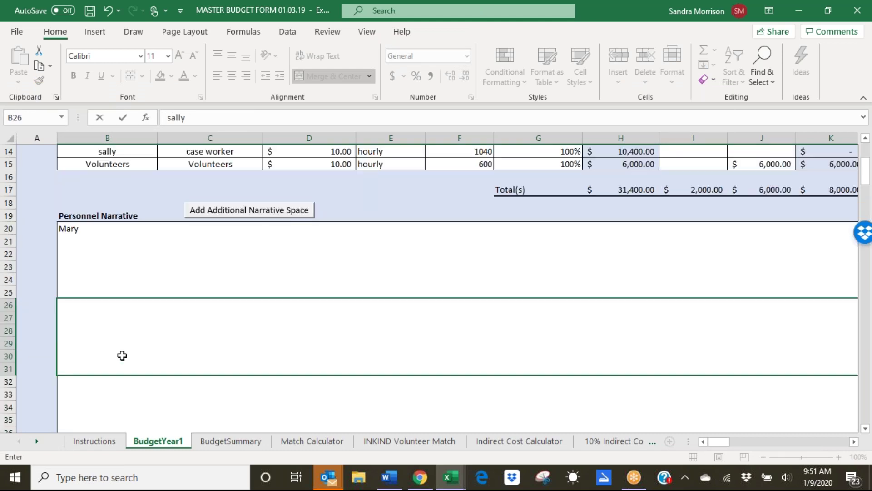
click(76, 358)
text(v)
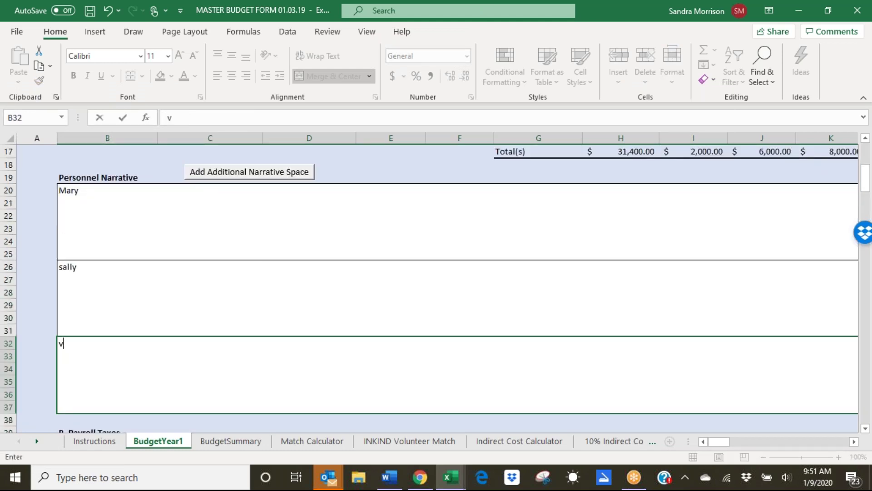
text(olunteers)
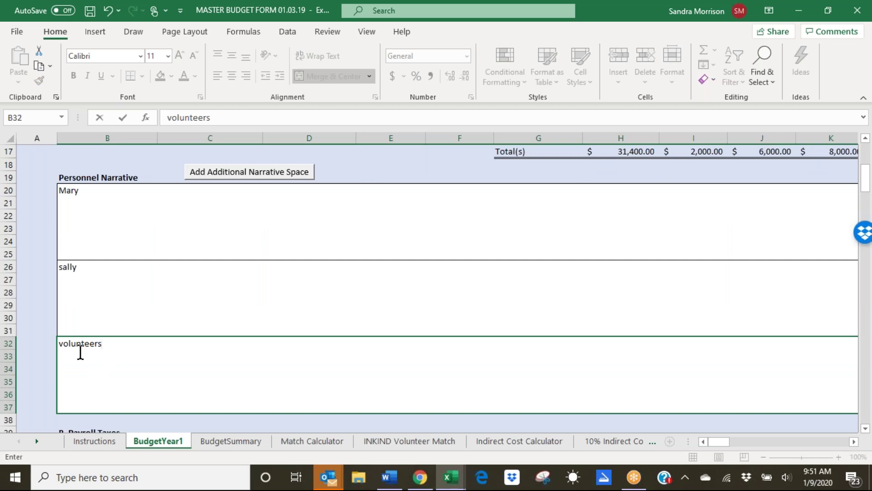
Step: Add one more tax row to the Payroll Taxes table below the Personnel Narrative
scroll(145, 364, down, 1)
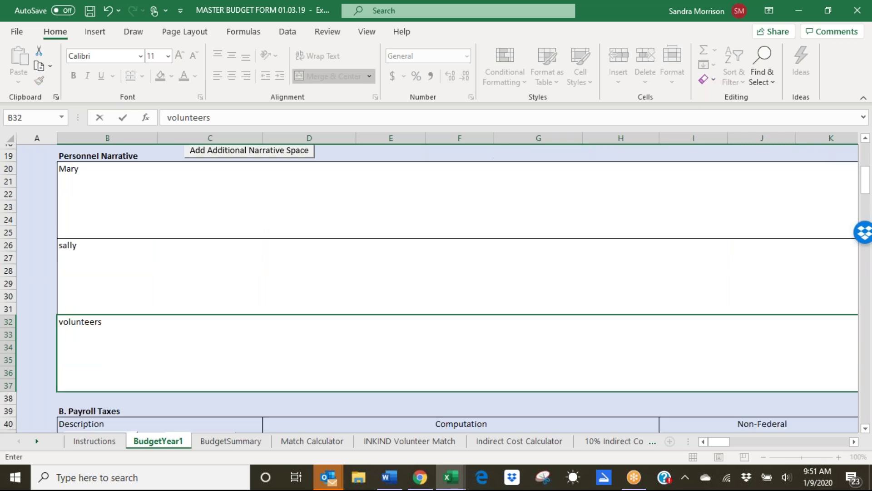
scroll(435, 288, down, 1)
scroll(140, 359, down, 1)
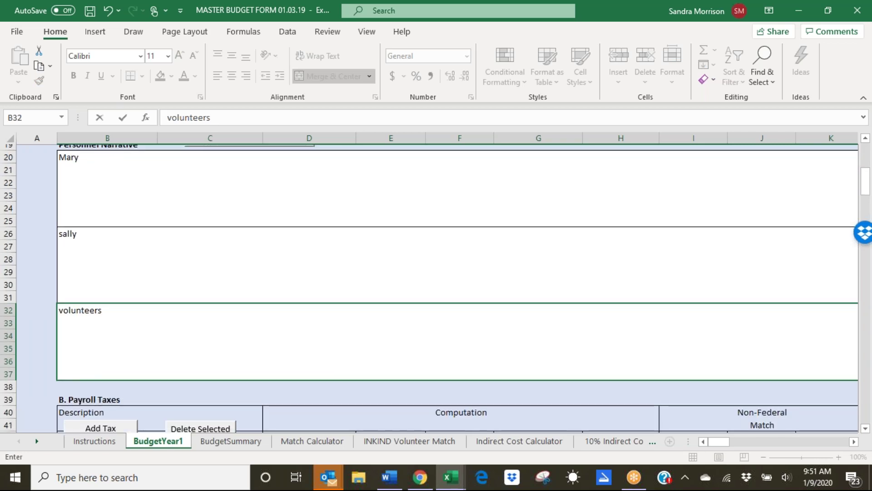
scroll(140, 359, down, 3)
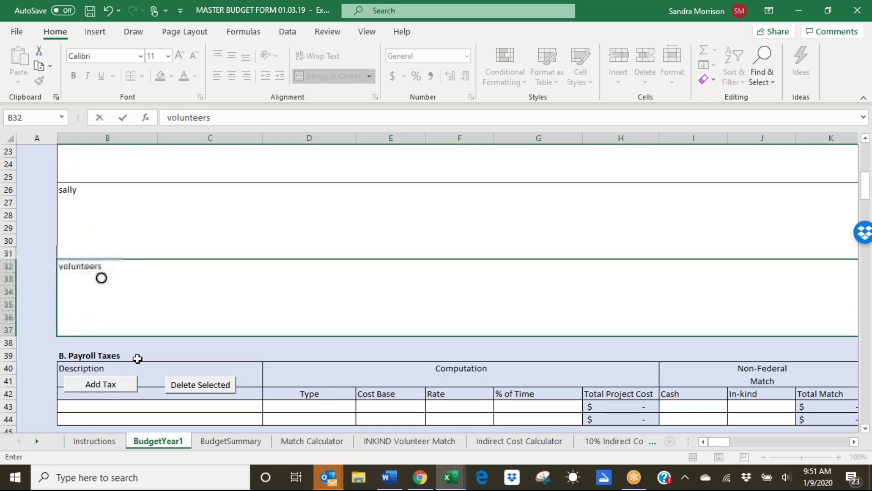
scroll(137, 359, down, 3)
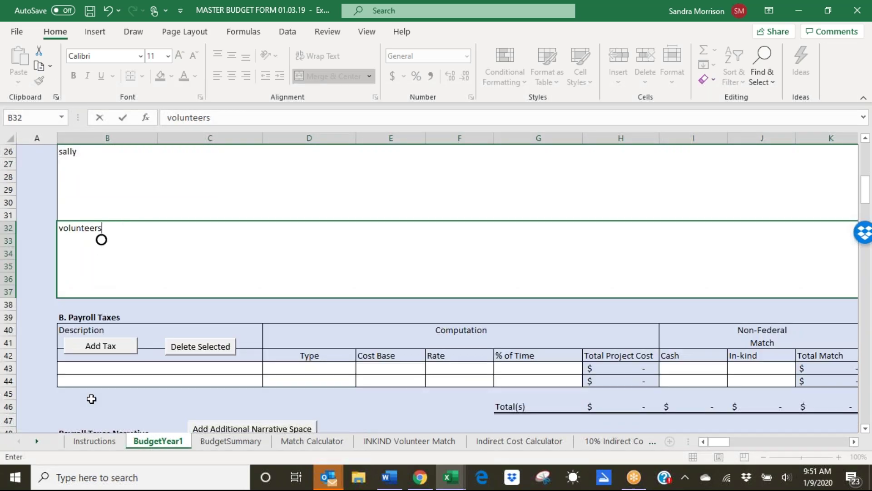
scroll(85, 400, down, 2)
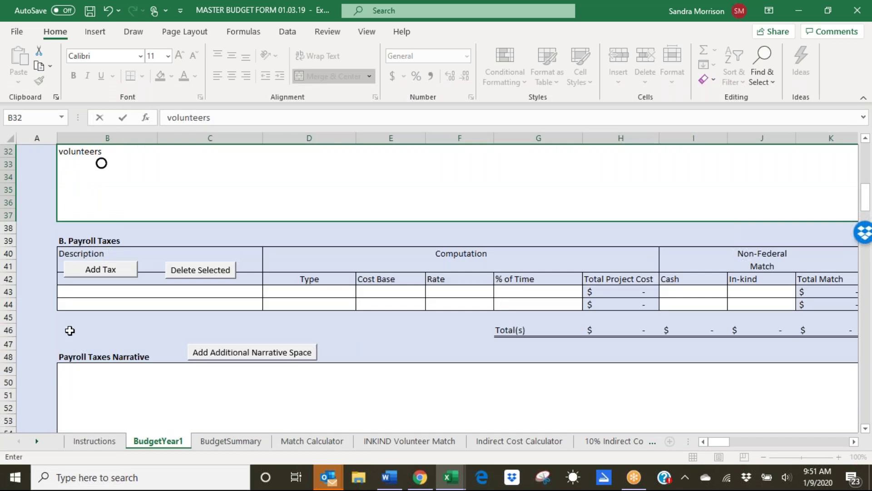
scroll(69, 330, down, 1)
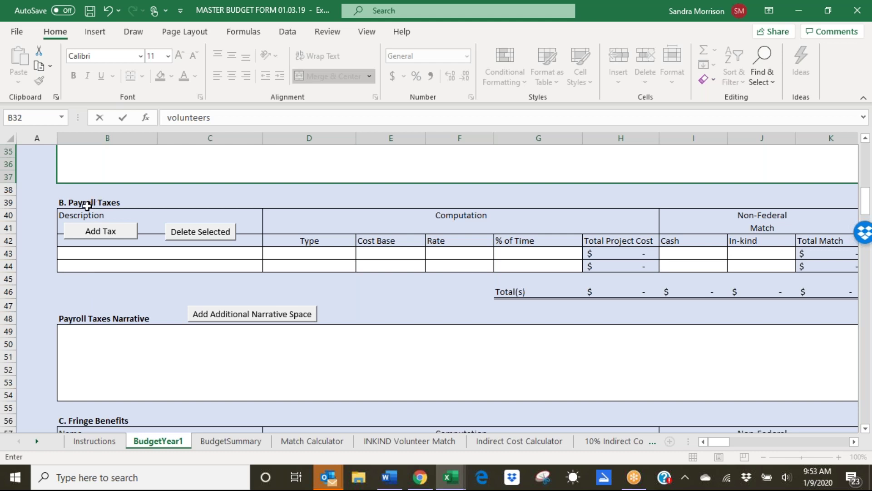
click(101, 231)
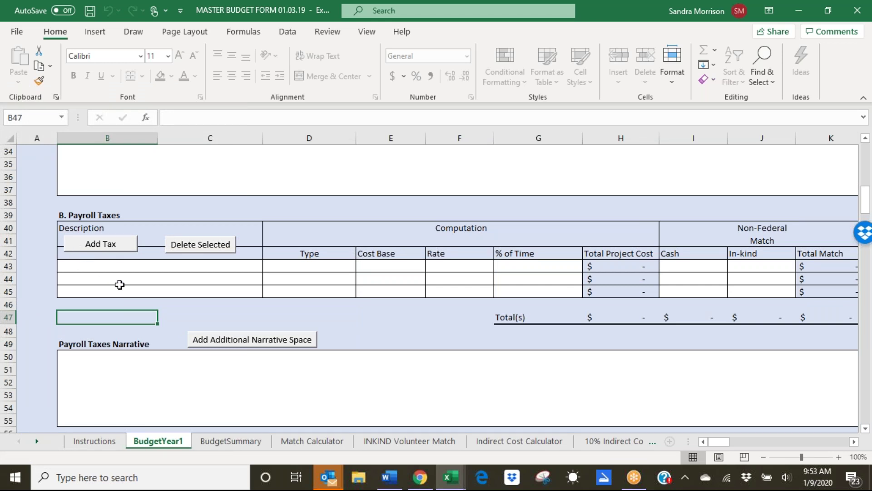
Step: Copy the social worker's and case worker's names and positions from the personnel table into the first two Payroll Taxes description rows
scroll(119, 284, up, 1)
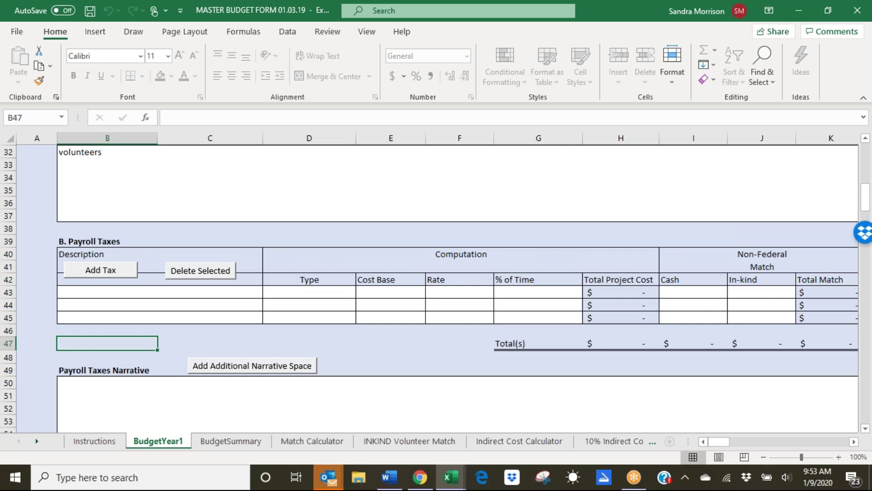
scroll(454, 286, up, 5)
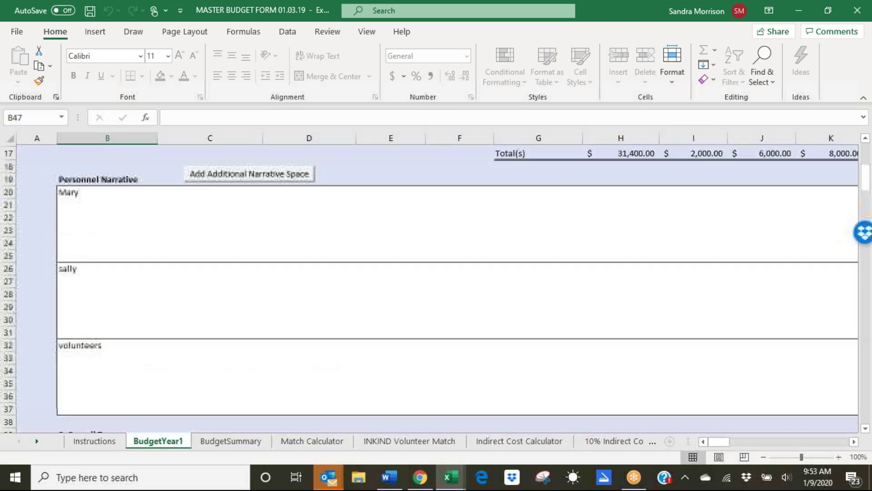
scroll(436, 286, up, 5)
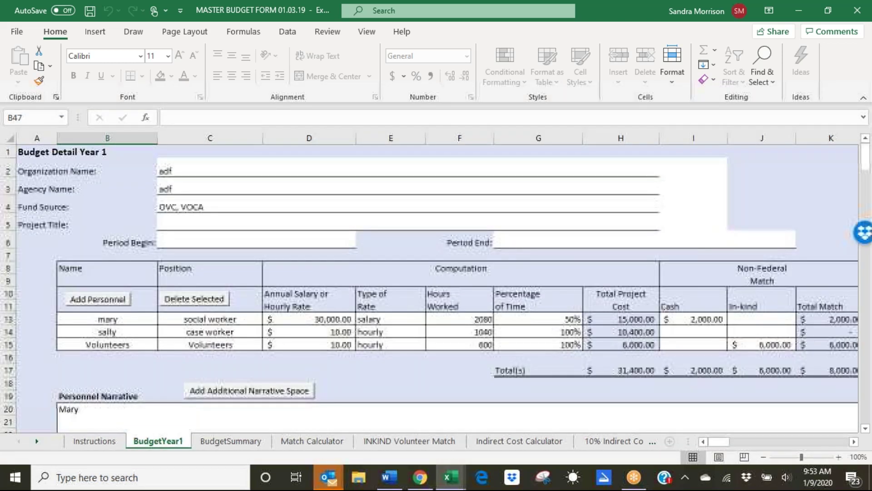
drag(102, 318, 211, 326)
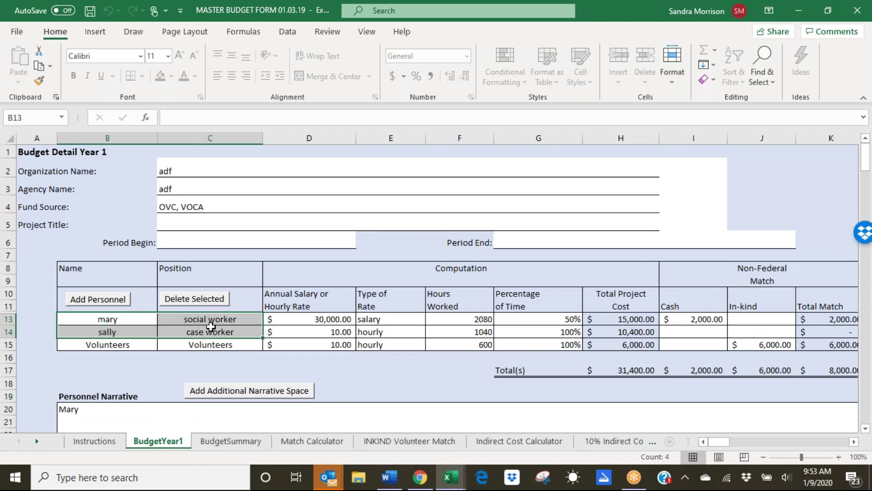
right_click(172, 320)
click(211, 151)
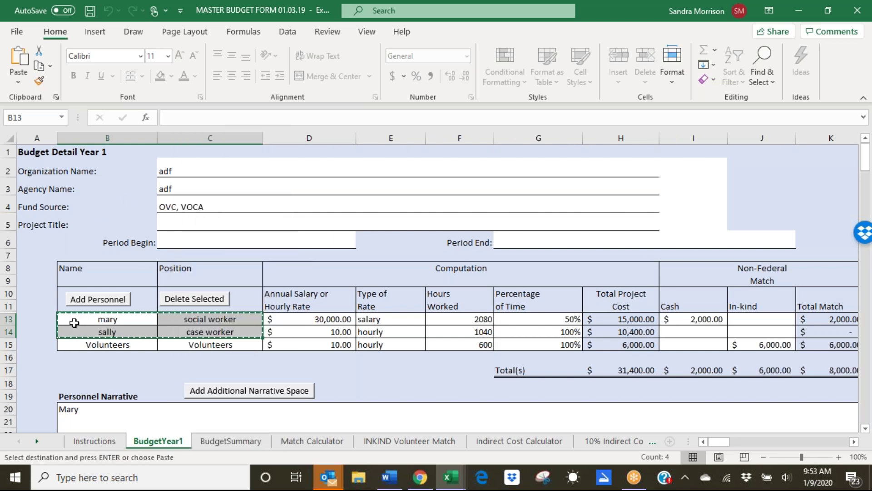
scroll(81, 325, down, 8)
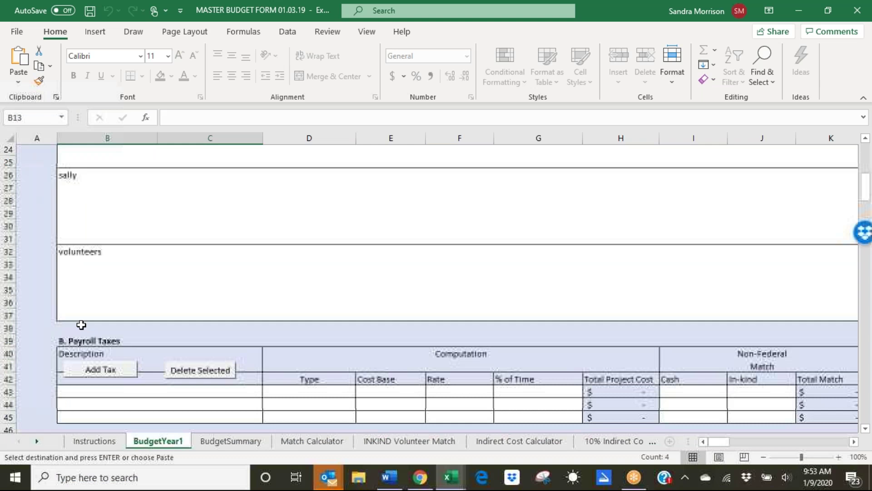
scroll(81, 325, down, 1)
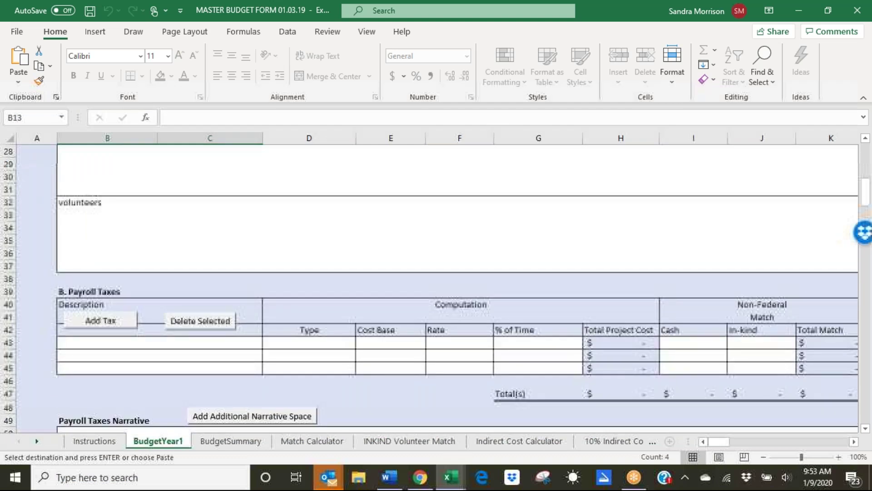
click(77, 344)
key(ctrl+v)
Step: Set the payroll tax type on the social worker's row to FICA
click(302, 343)
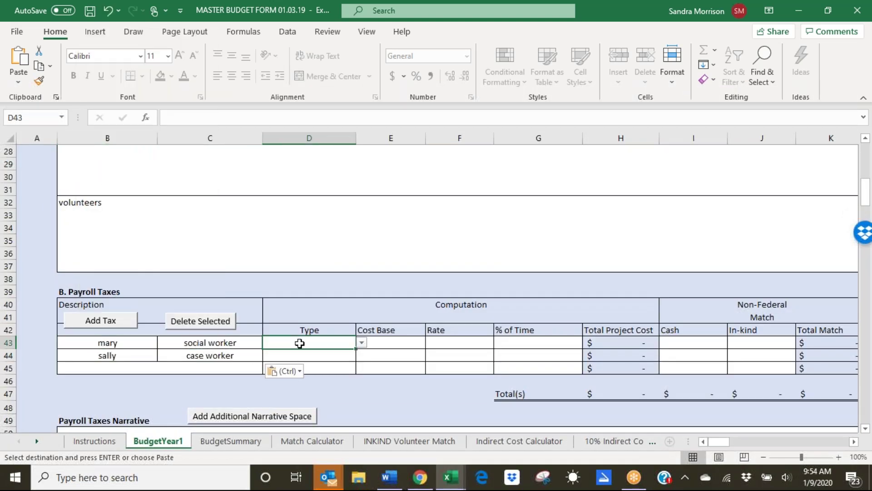
click(361, 343)
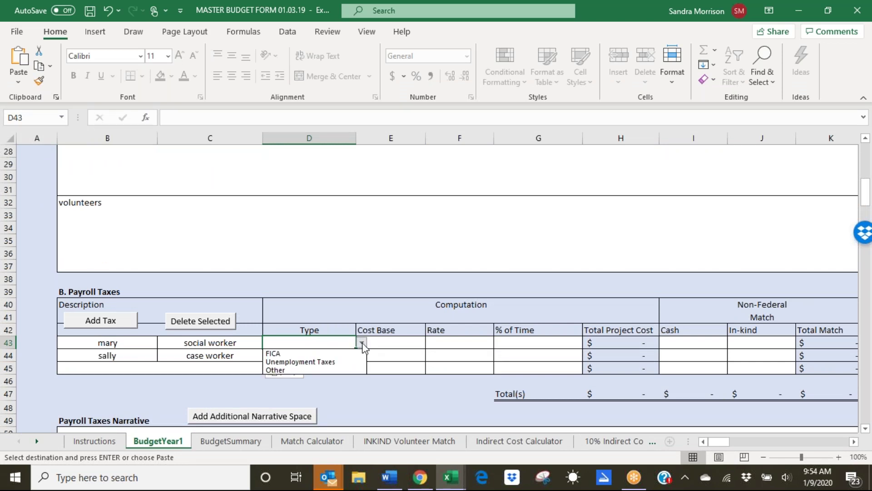
click(274, 354)
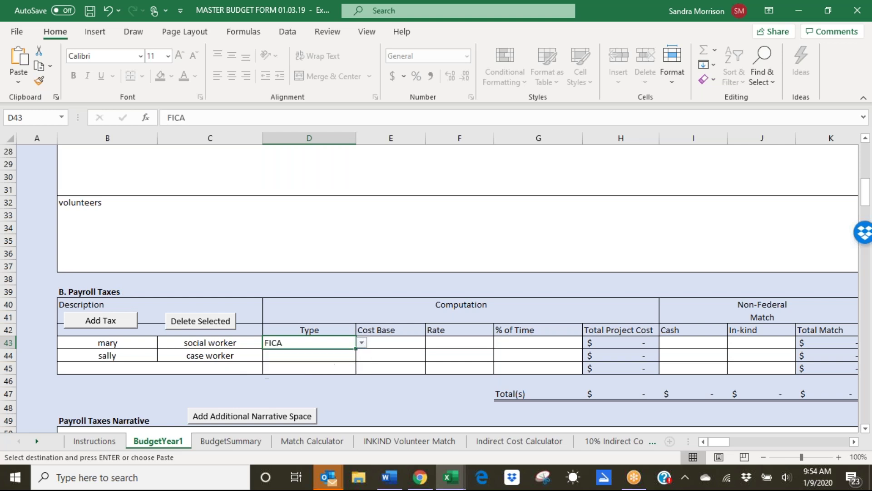
Step: Try .0765 as the cost base on the social worker's FICA row, and clear the entry
click(392, 343)
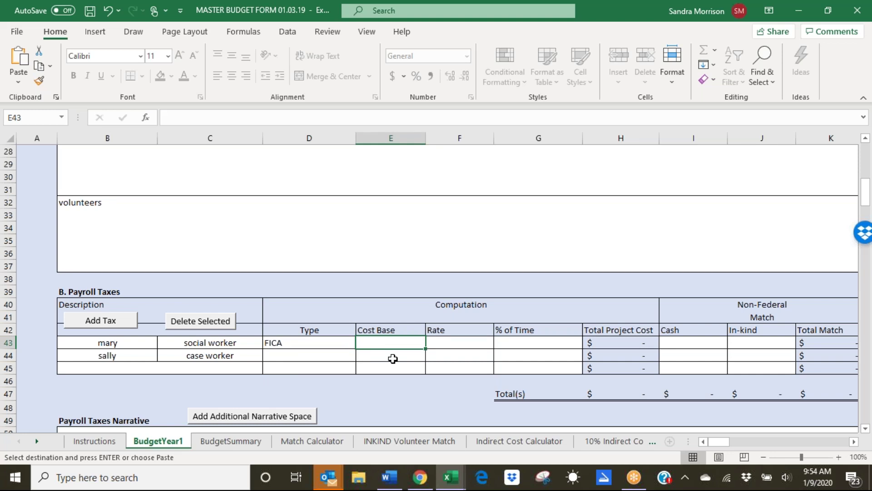
text(.0765)
key(Return)
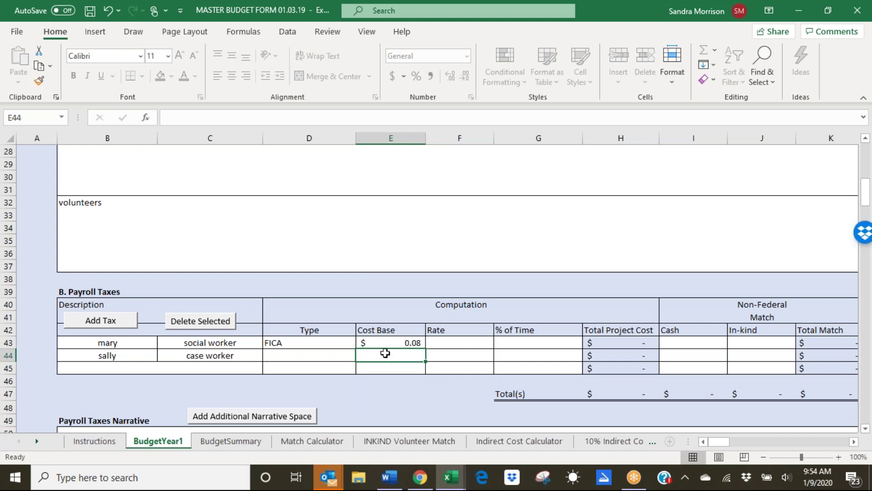
click(396, 341)
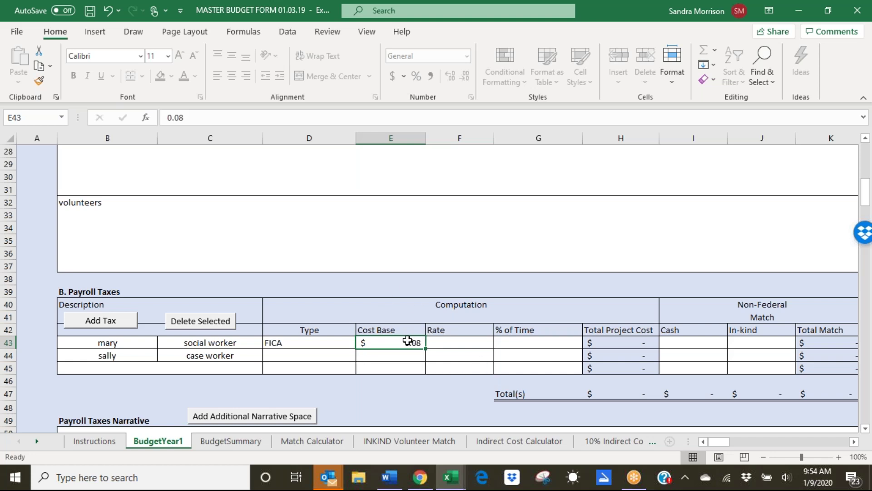
click(448, 343)
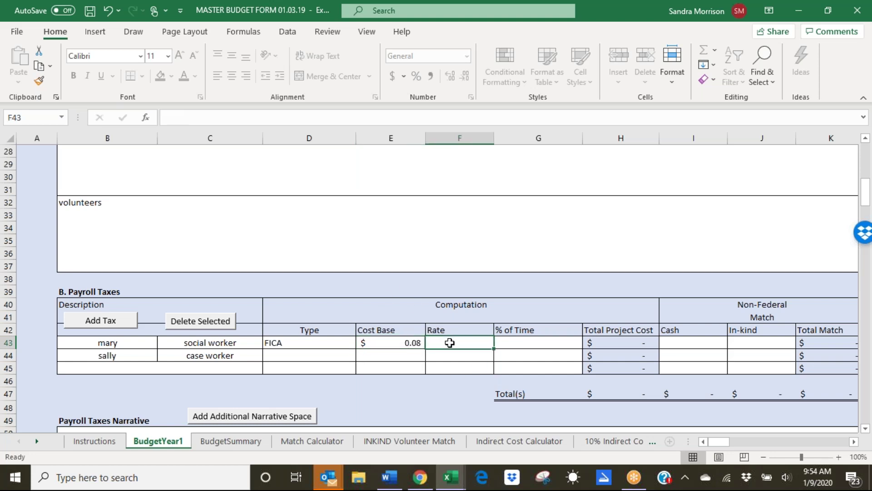
click(387, 343)
key(Delete)
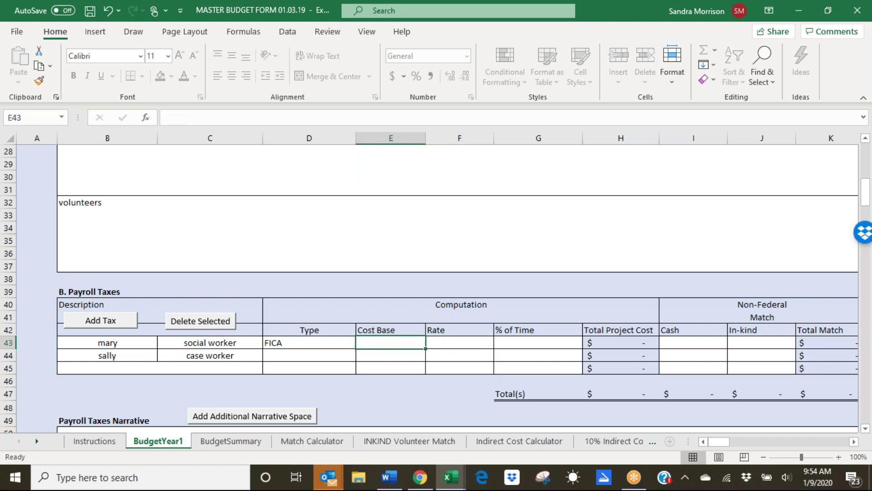
Step: Set the rate on the social worker's FICA row of the Payroll Taxes table to .0765
click(443, 341)
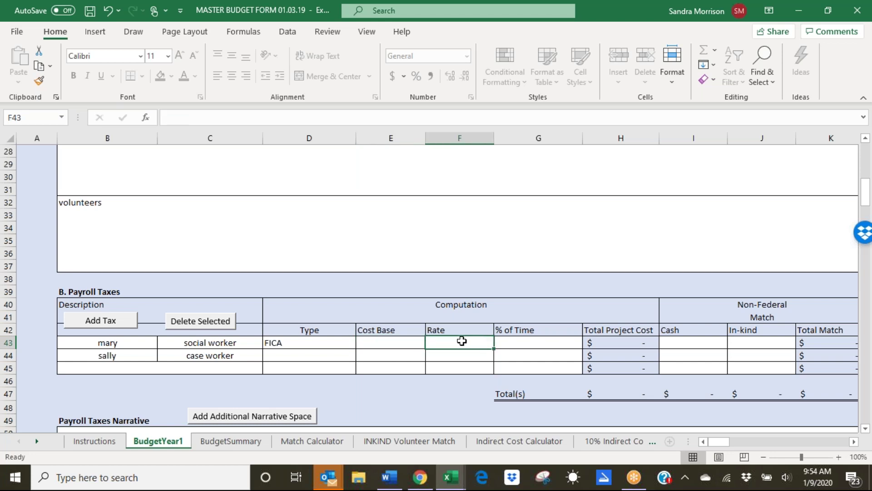
click(382, 342)
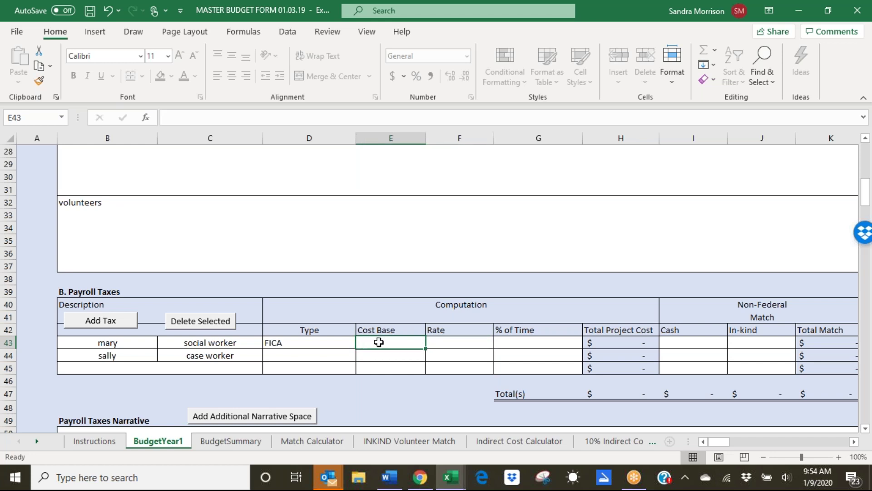
click(456, 342)
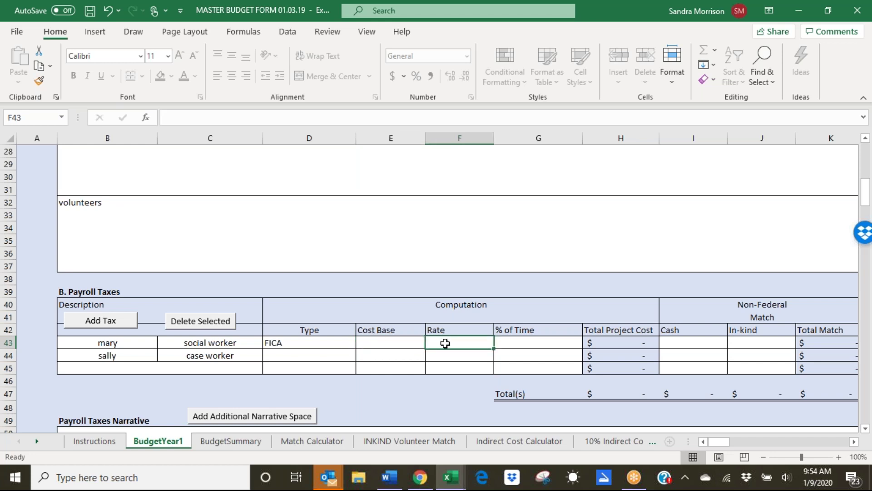
text(.076)
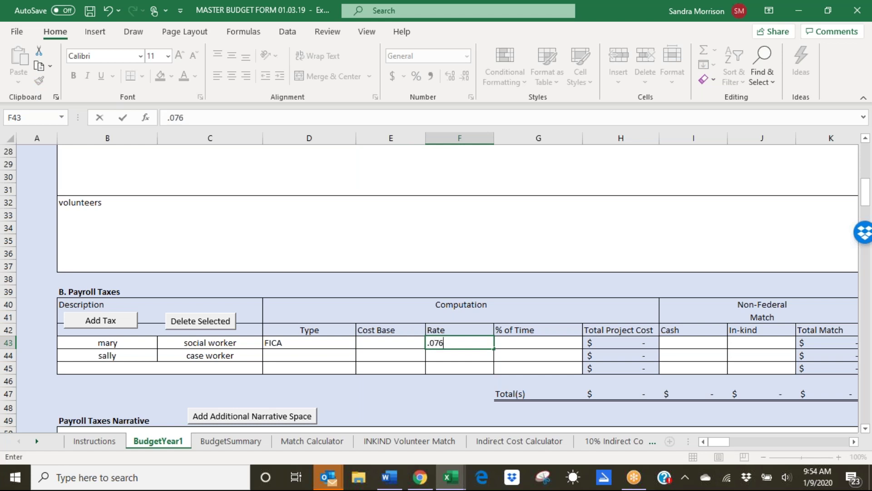
text(7)
key(Return)
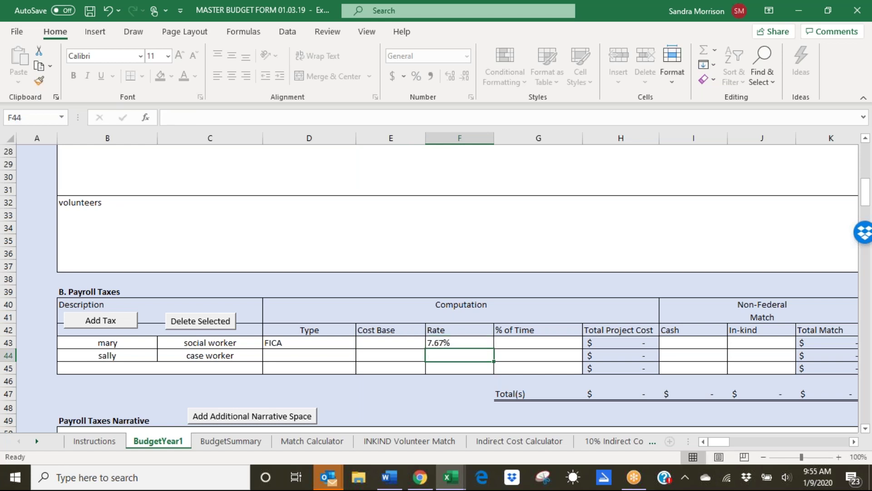
click(446, 343)
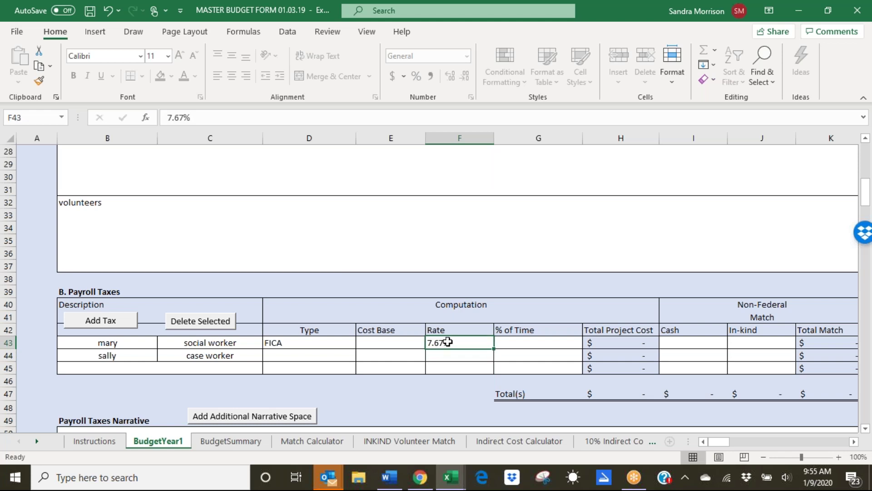
text(.0765)
key(Return)
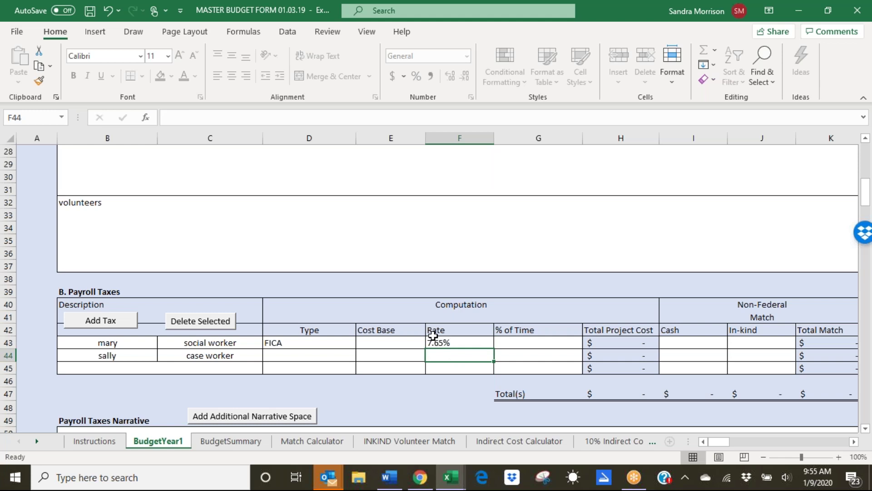
Step: Read the Payroll Taxes guidance on the Instructions sheet, covering the Type and Cost Base columns
click(380, 344)
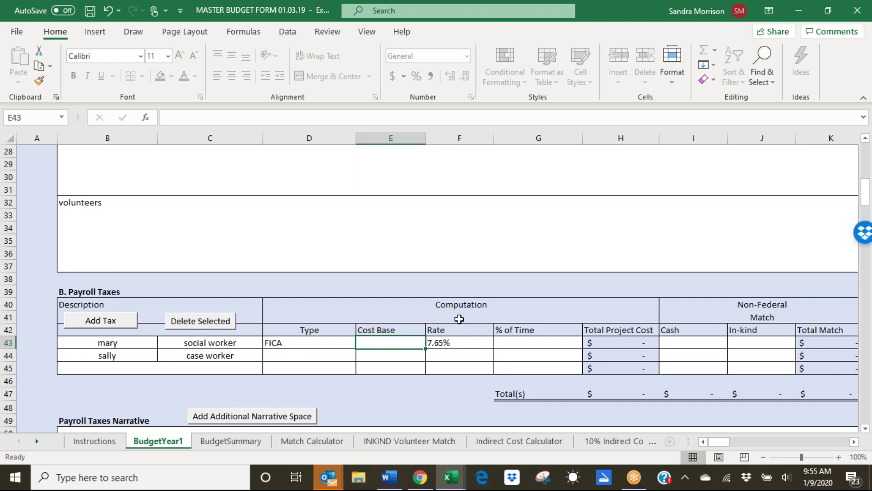
click(98, 441)
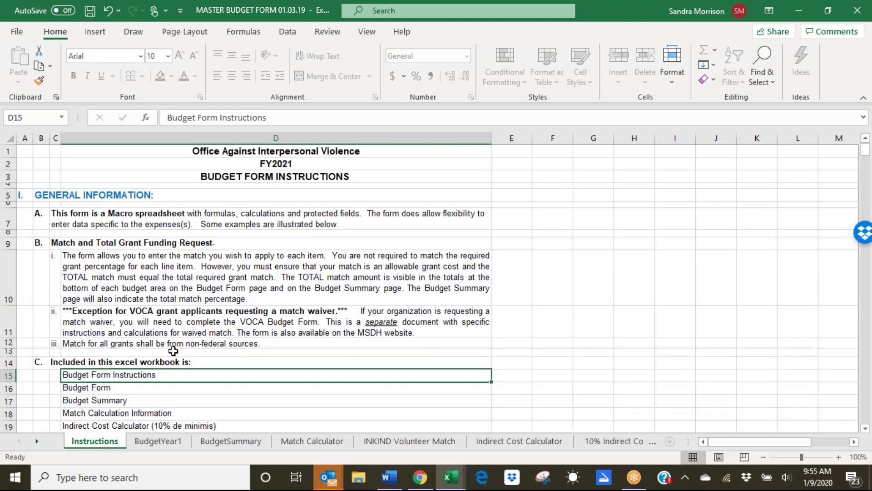
scroll(173, 350, down, 12)
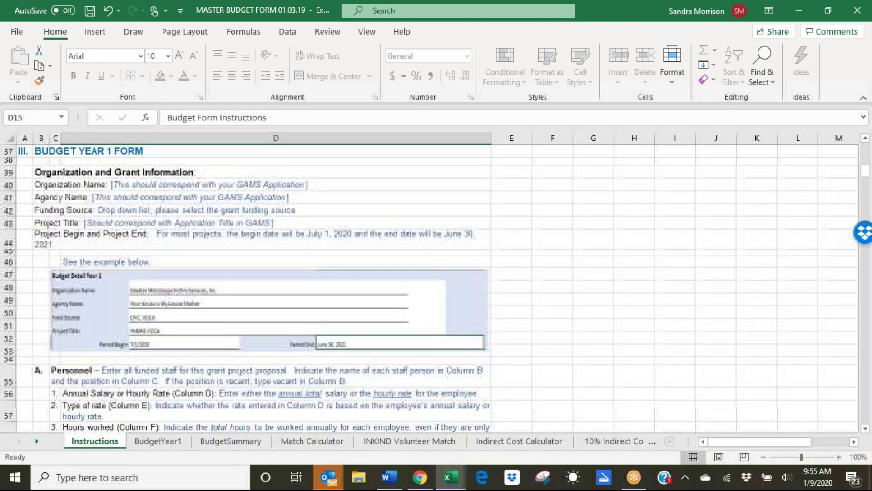
scroll(173, 350, down, 3)
scroll(431, 288, down, 8)
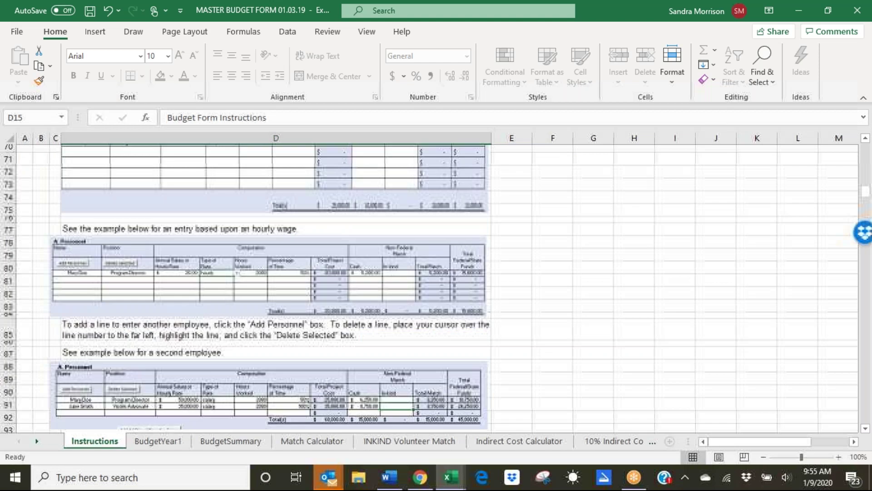
scroll(431, 288, down, 3)
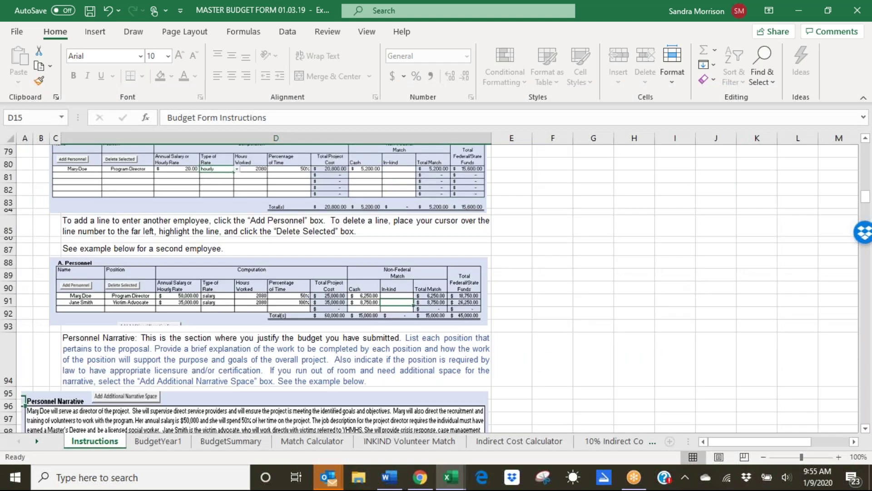
scroll(245, 312, down, 6)
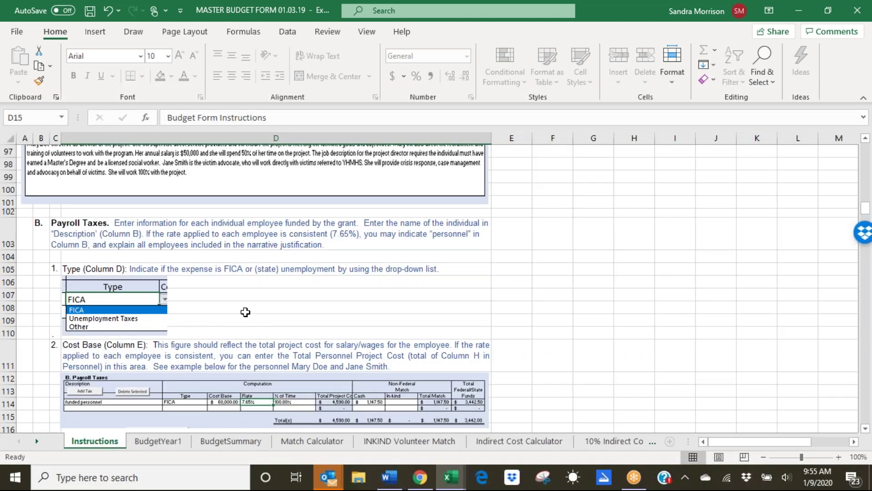
scroll(246, 311, down, 1)
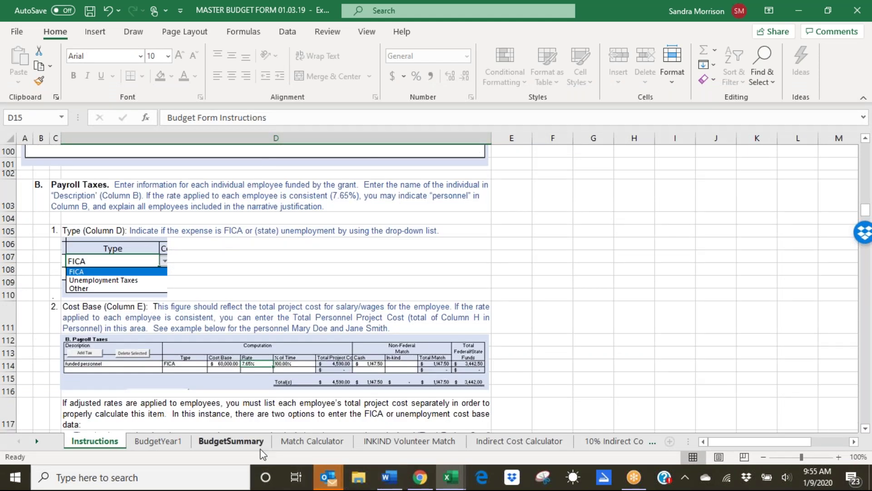
Step: Return to BudgetYear1 and compare the Payroll Taxes section with the personnel table's computation columns
click(154, 442)
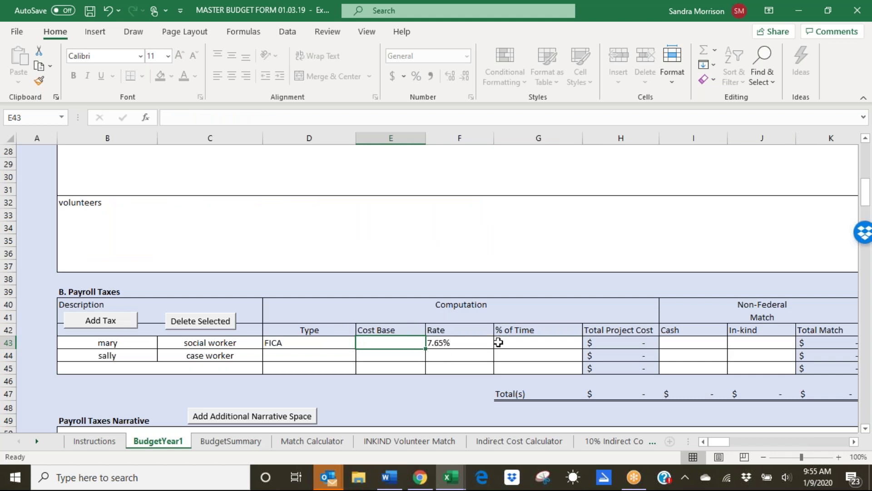
scroll(498, 342, up, 6)
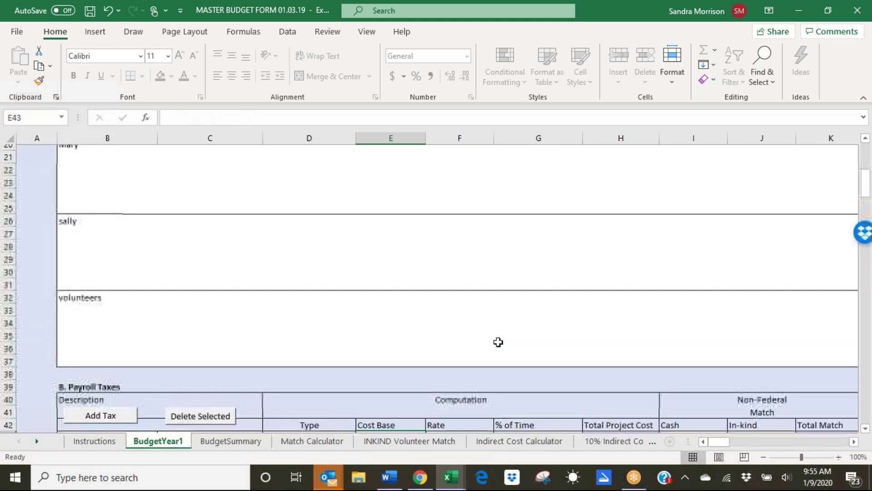
scroll(498, 342, up, 1)
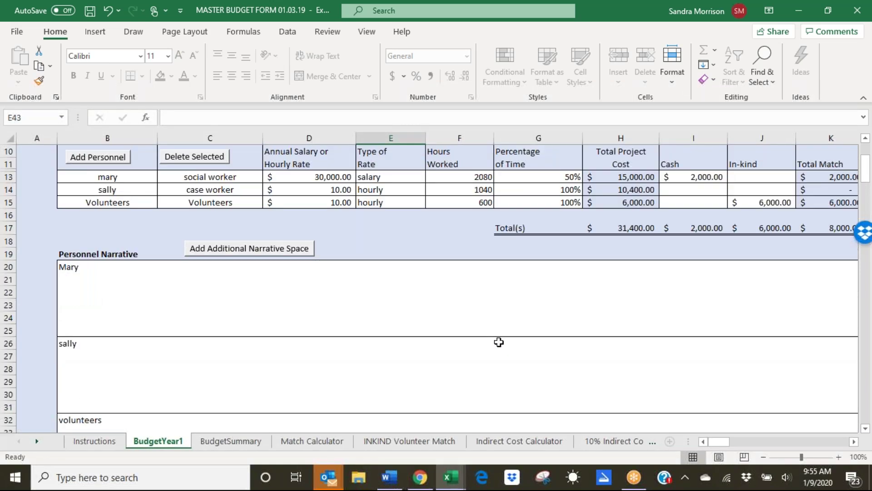
scroll(498, 342, down, 3)
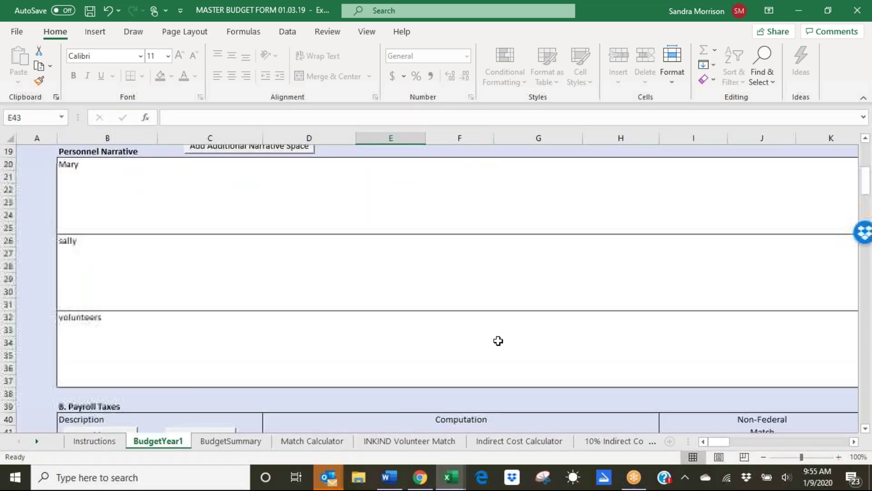
scroll(499, 340, down, 2)
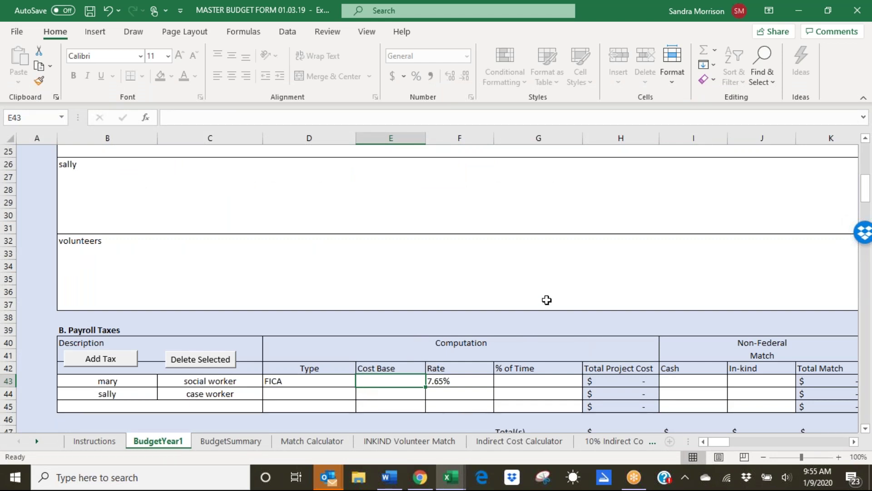
scroll(553, 300, up, 1)
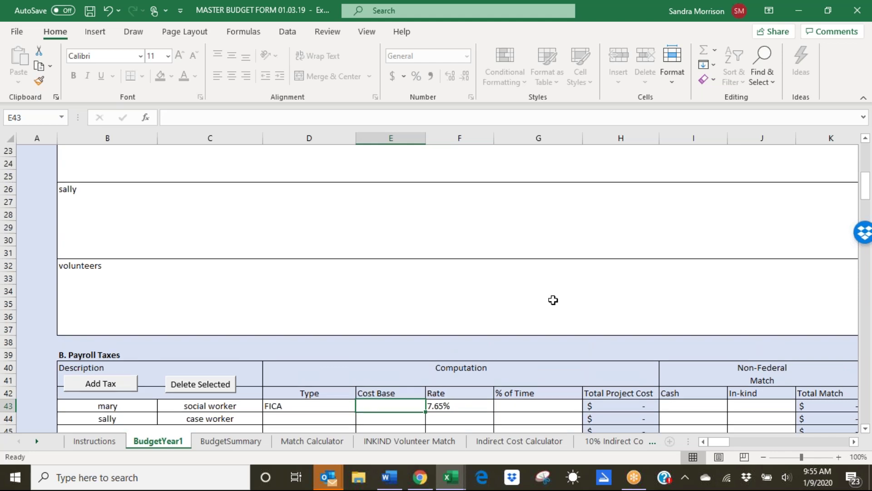
scroll(553, 300, up, 2)
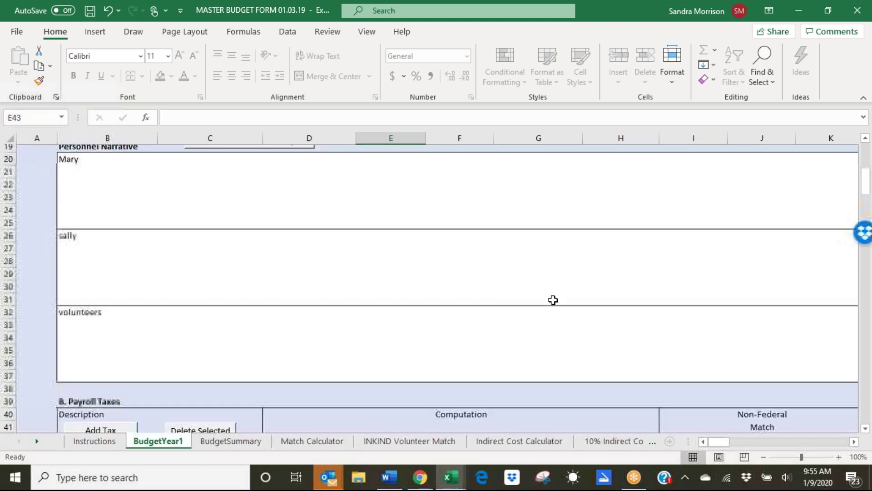
scroll(553, 300, up, 4)
scroll(553, 299, up, 1)
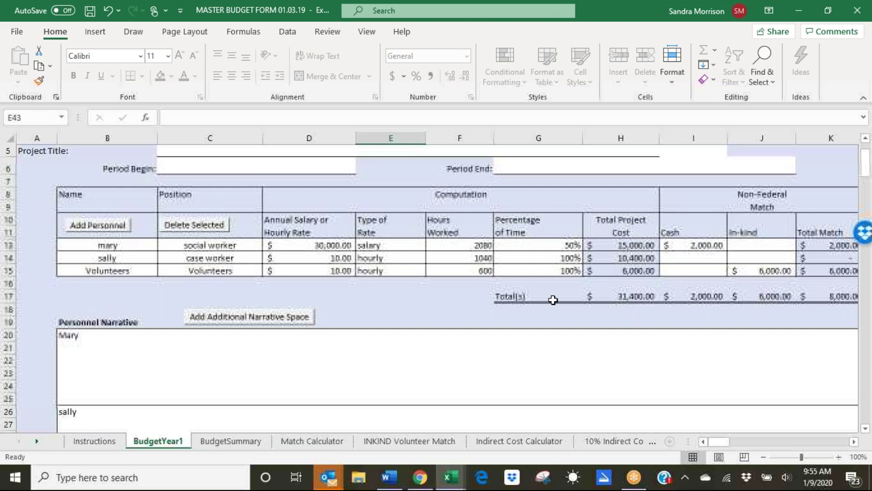
scroll(553, 300, up, 1)
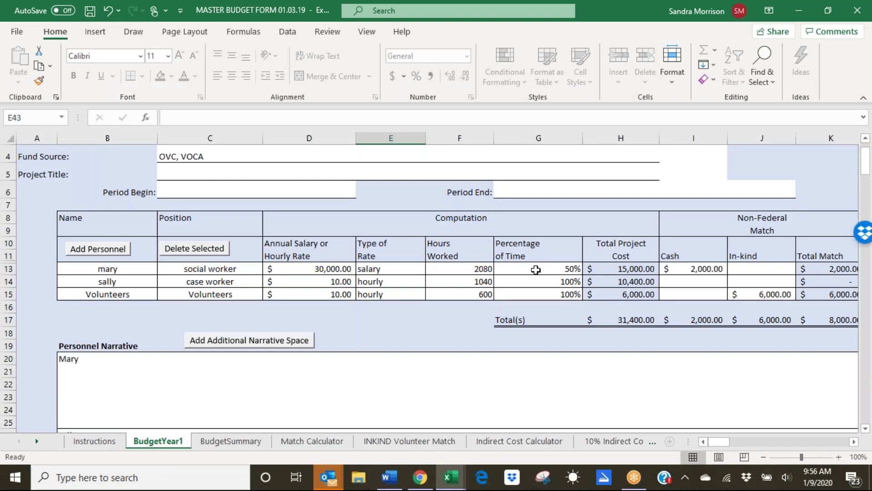
Step: Examine the social worker's personnel row, from percentage of time and total project cost across the match columns to Total Federal/State Funds
click(616, 270)
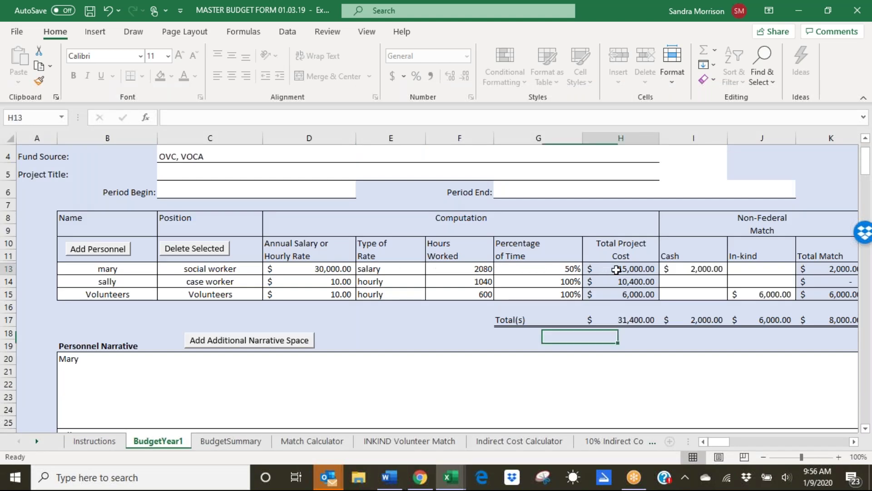
click(545, 270)
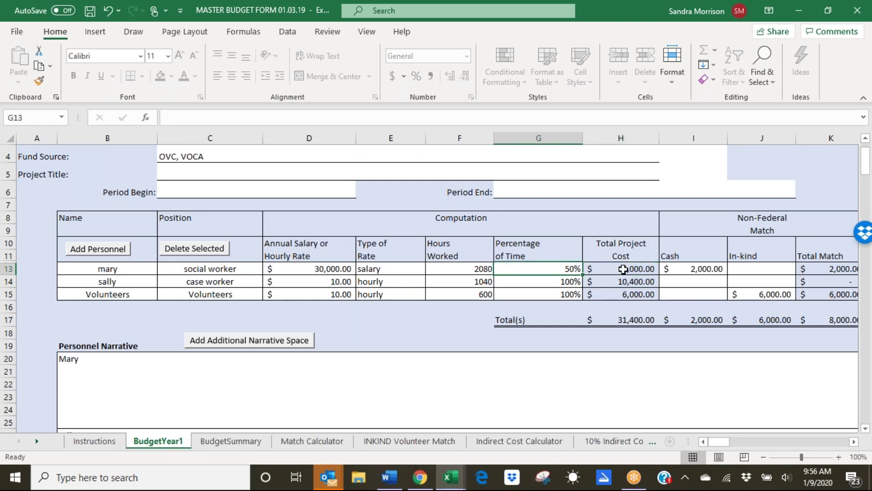
click(694, 269)
key(Right)
key(Right)
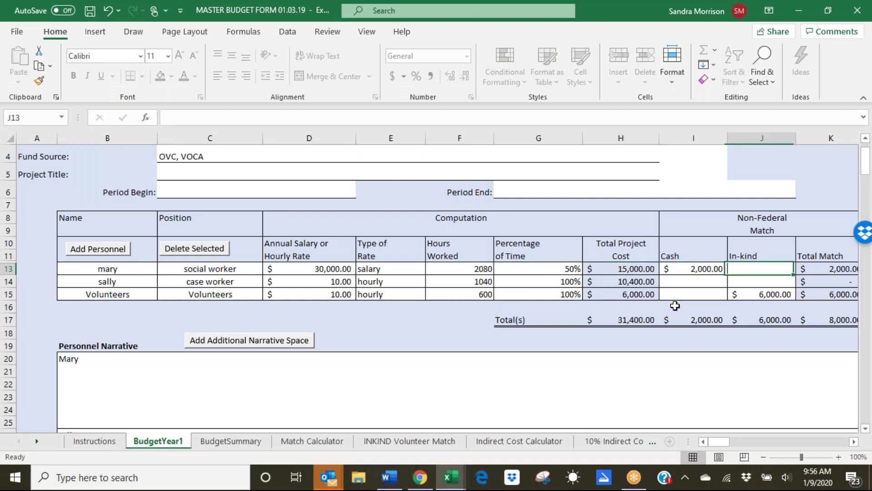
key(Right)
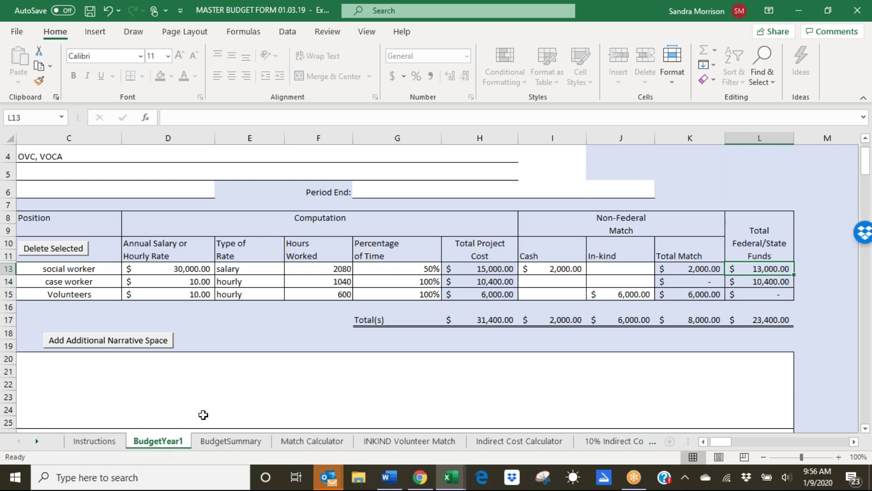
click(93, 318)
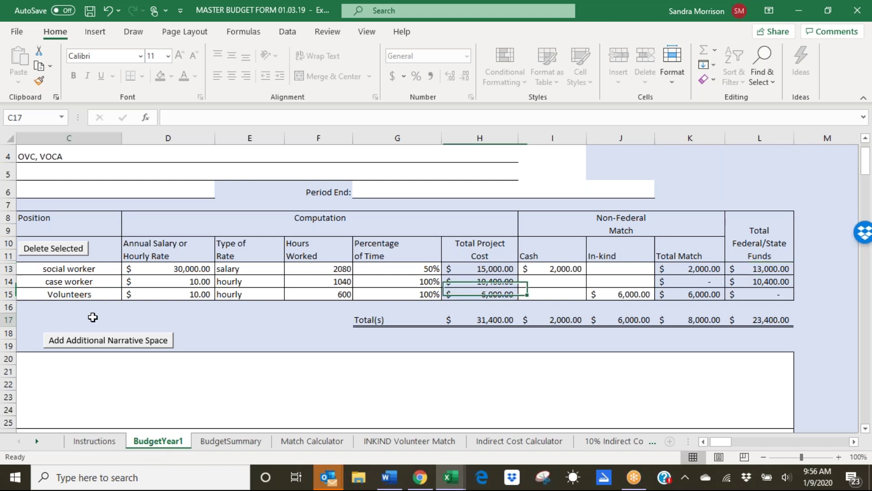
key(Left)
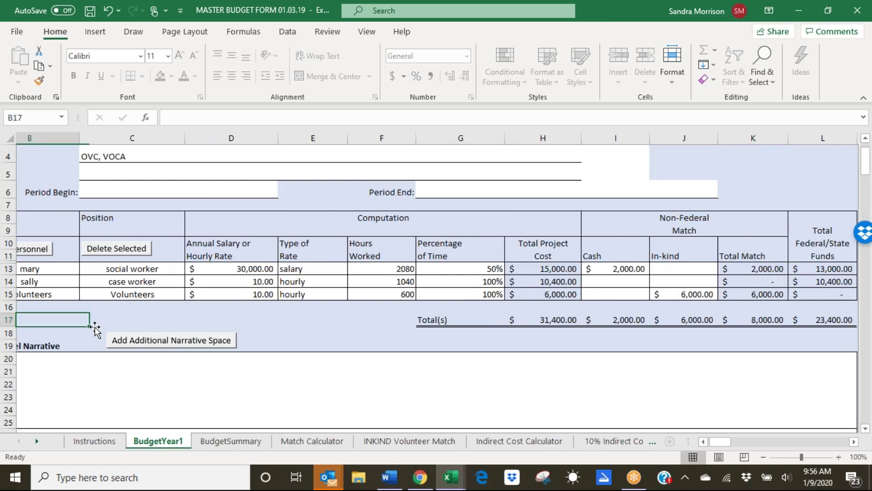
key(Left)
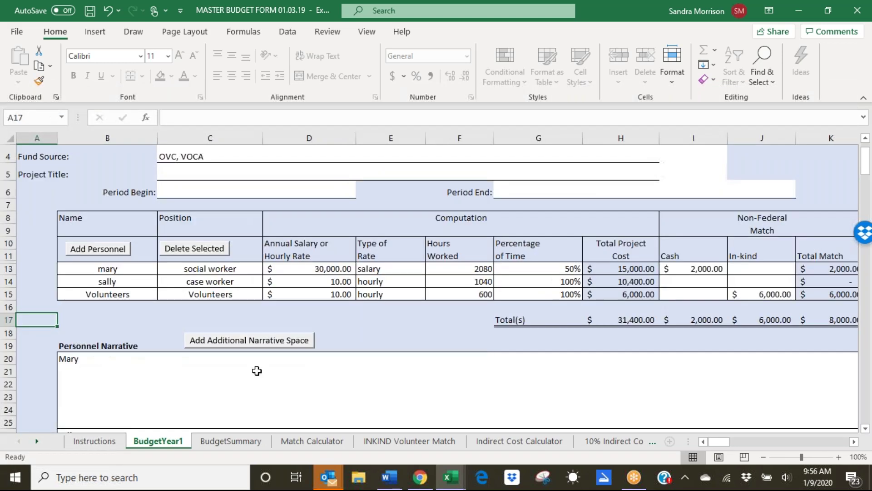
Step: Link the cost base on the social worker's FICA row of Payroll Taxes to that worker's total project cost in the personnel table
scroll(257, 370, down, 3)
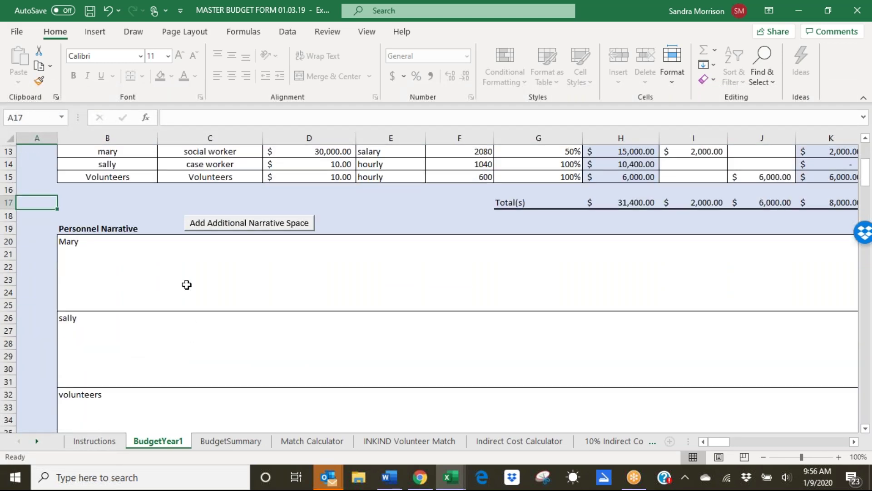
scroll(287, 341, down, 2)
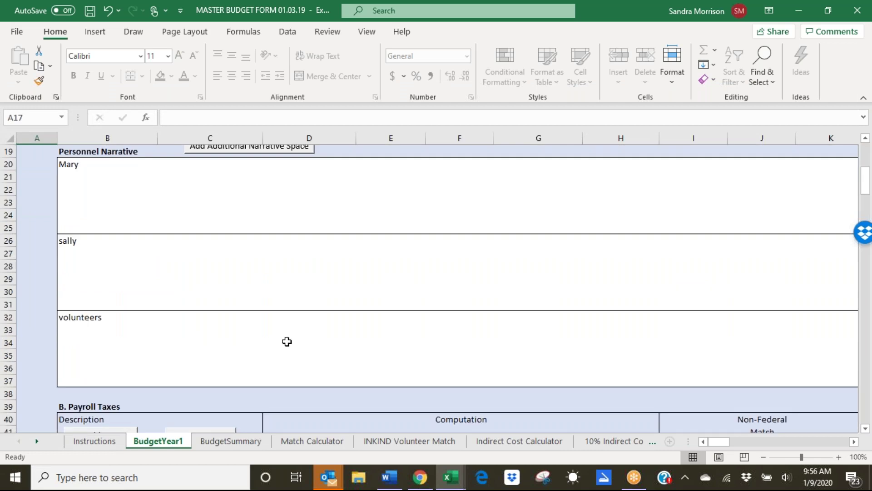
scroll(287, 341, down, 1)
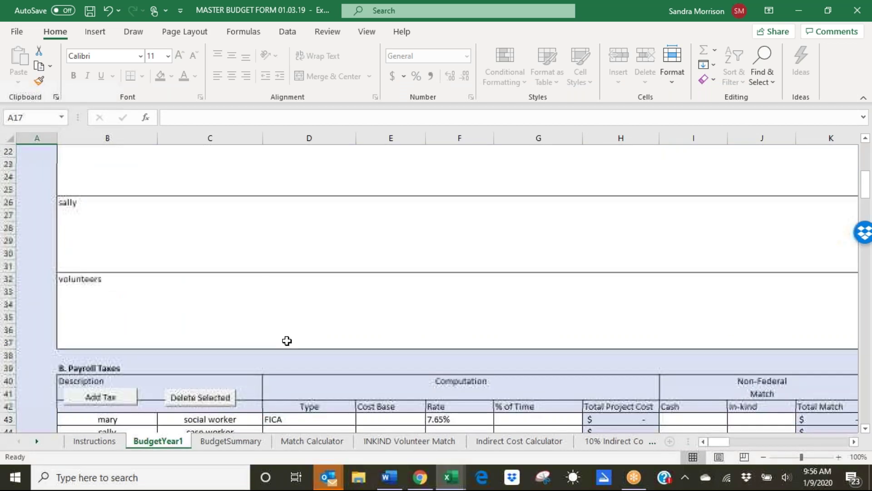
scroll(321, 392, down, 1)
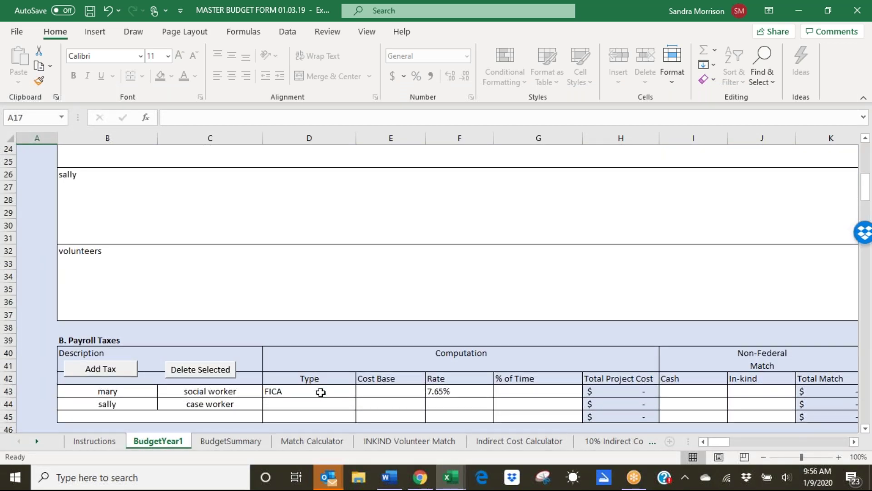
click(379, 382)
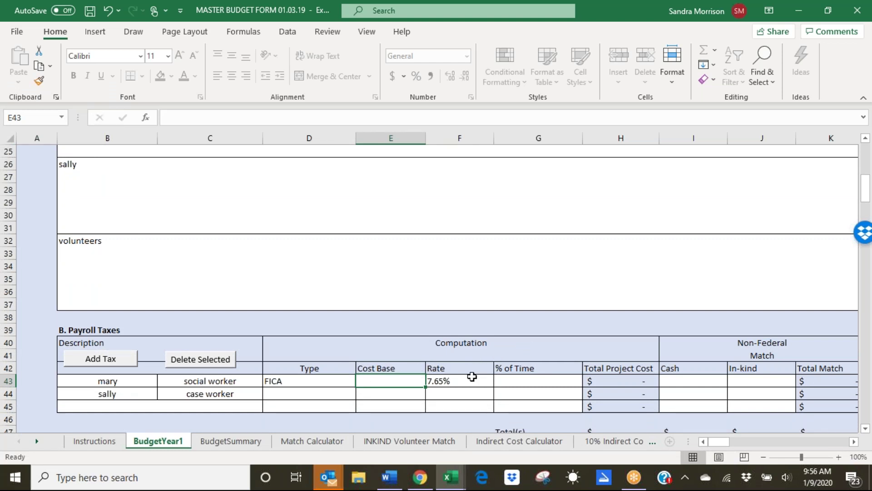
text(=)
scroll(631, 337, up, 7)
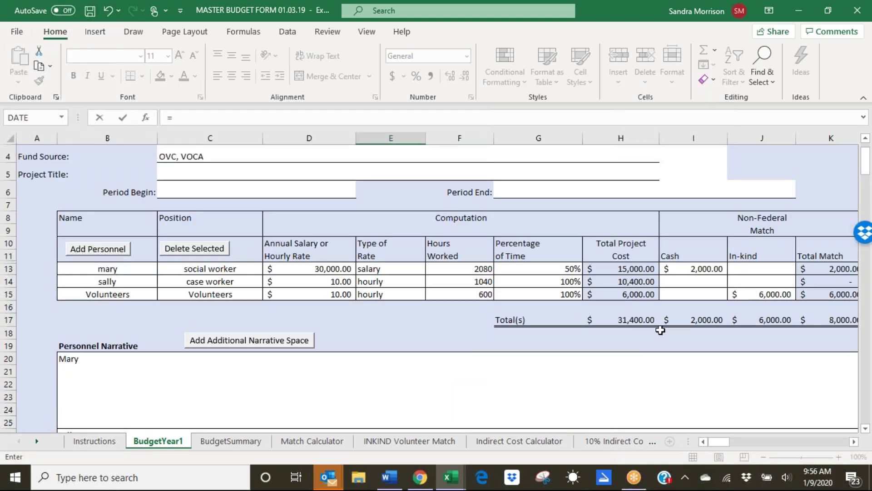
scroll(660, 331, up, 1)
scroll(661, 330, up, 1)
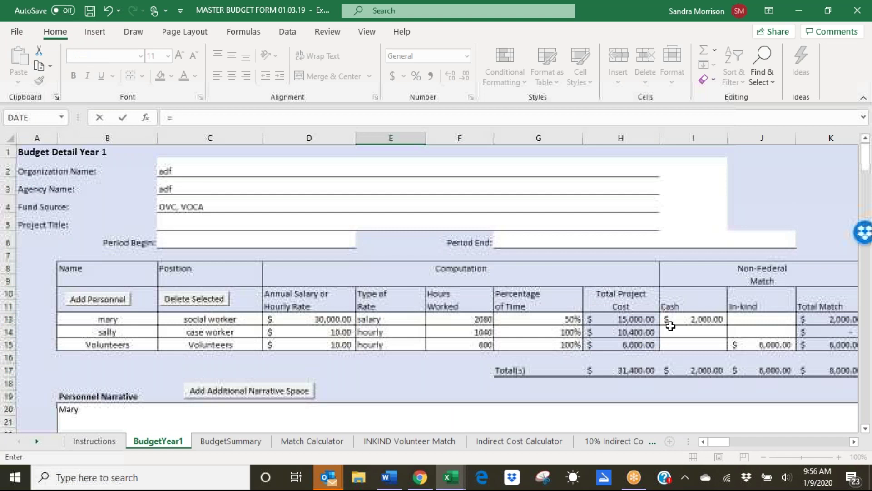
click(632, 320)
key(Return)
Step: Set the % of time on the social worker's FICA row to 50 and review the row through to Total Federal/State Funds
scroll(491, 321, down, 6)
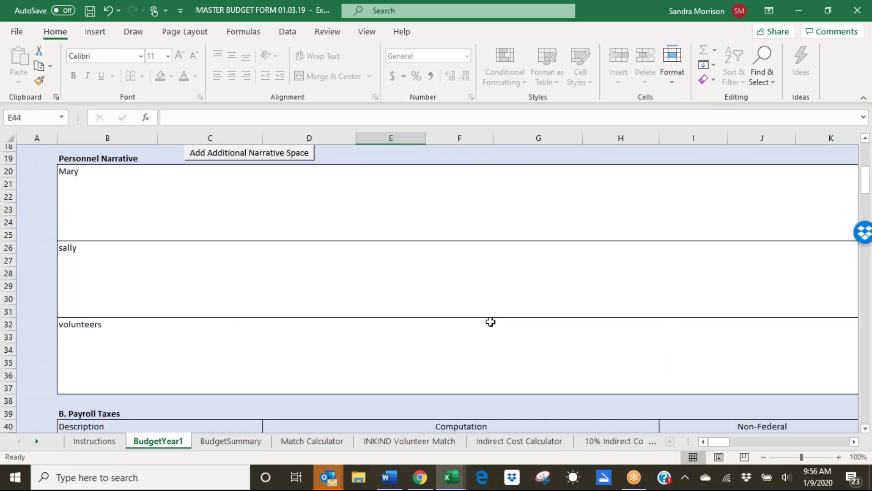
scroll(491, 322, down, 2)
click(509, 411)
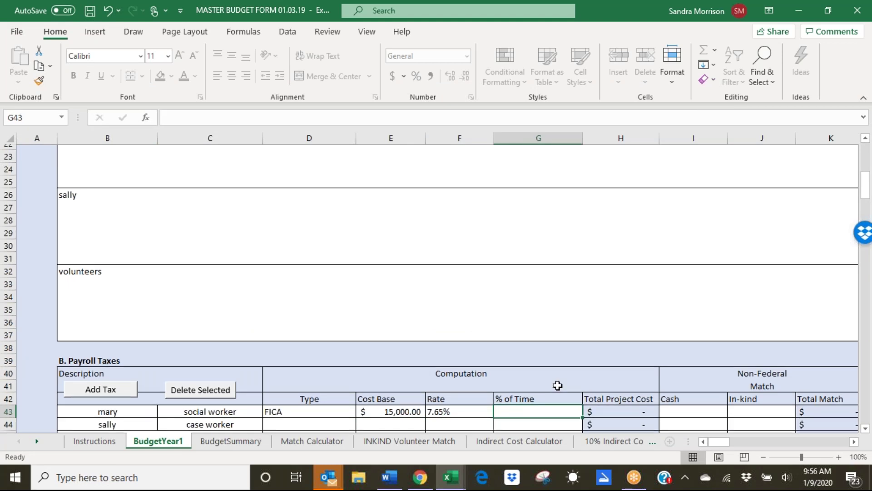
scroll(558, 385, up, 1)
scroll(557, 386, up, 5)
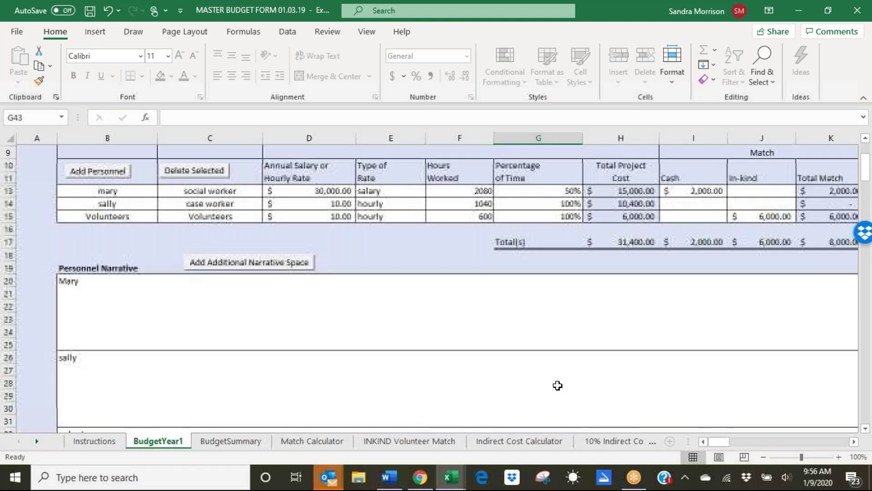
scroll(557, 385, down, 1)
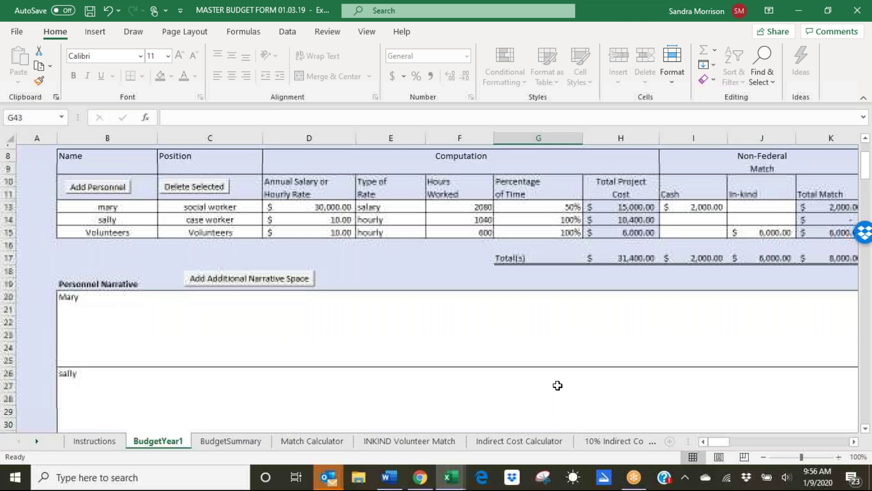
scroll(558, 385, down, 4)
scroll(557, 385, down, 2)
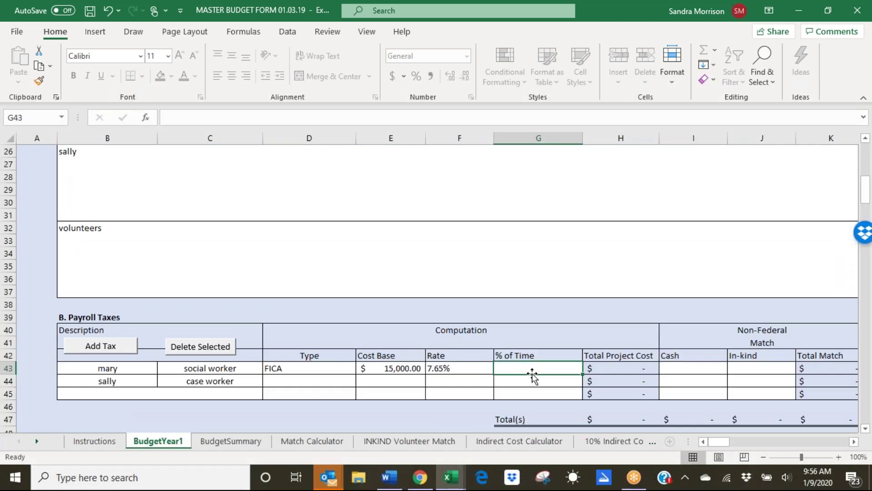
text(50)
key(Tab)
key(Tab)
key(Tab)
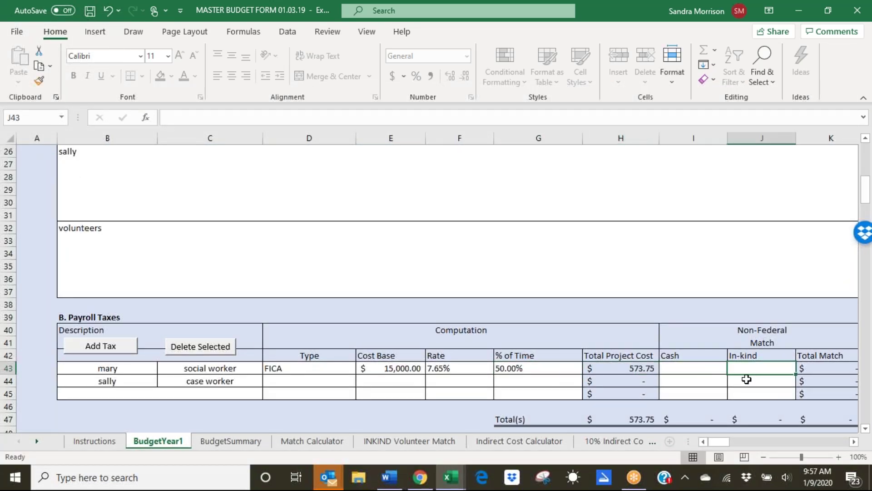
key(Tab)
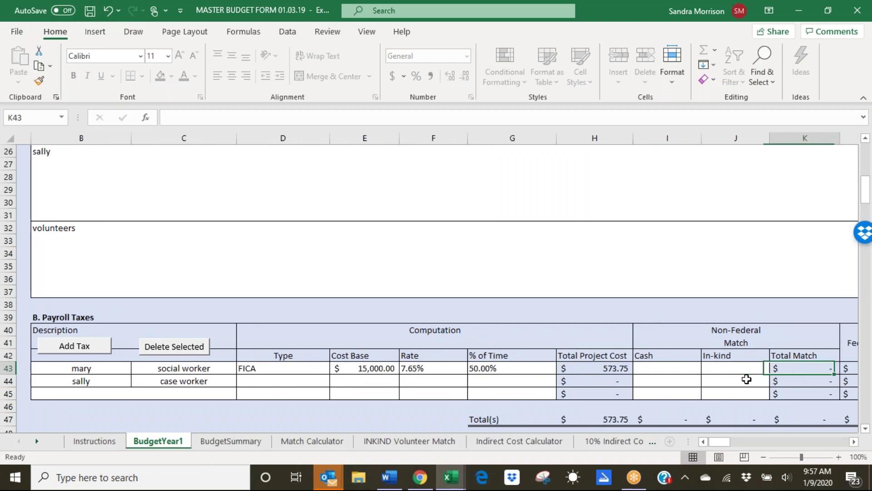
key(Tab)
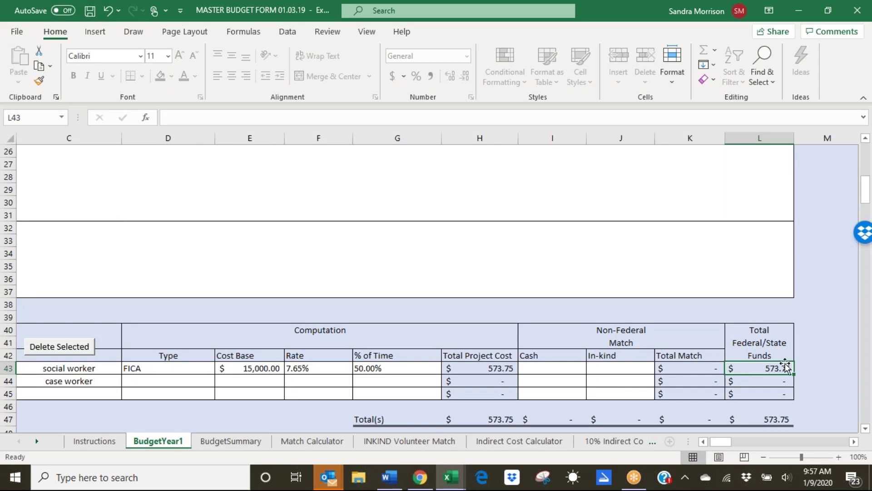
Step: Enter Fica as the description of the empty row below the case worker in the Payroll Taxes table
click(75, 393)
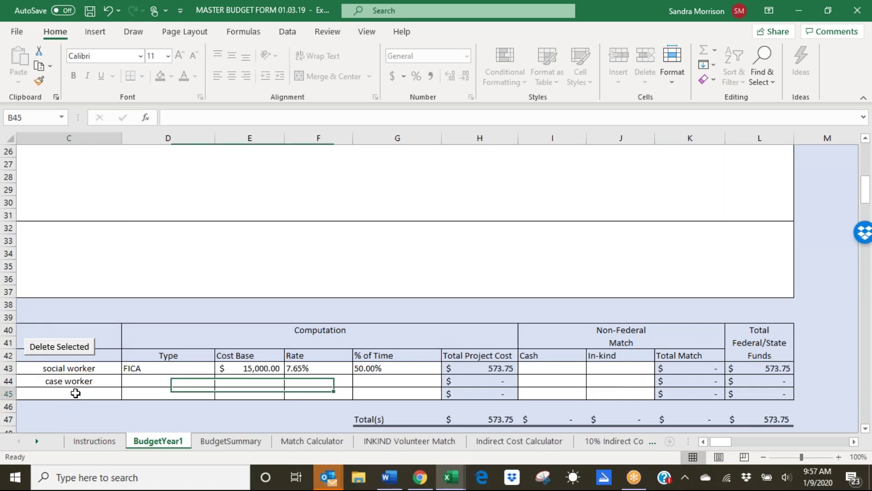
key(Left)
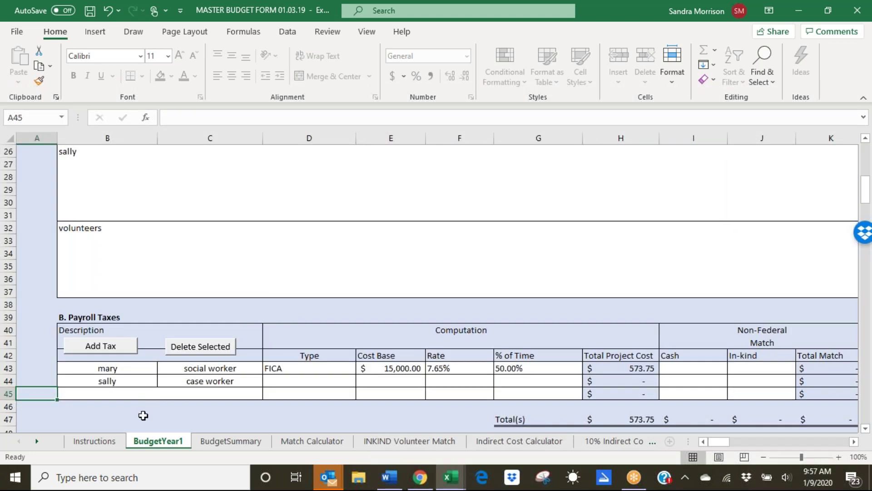
scroll(124, 415, down, 1)
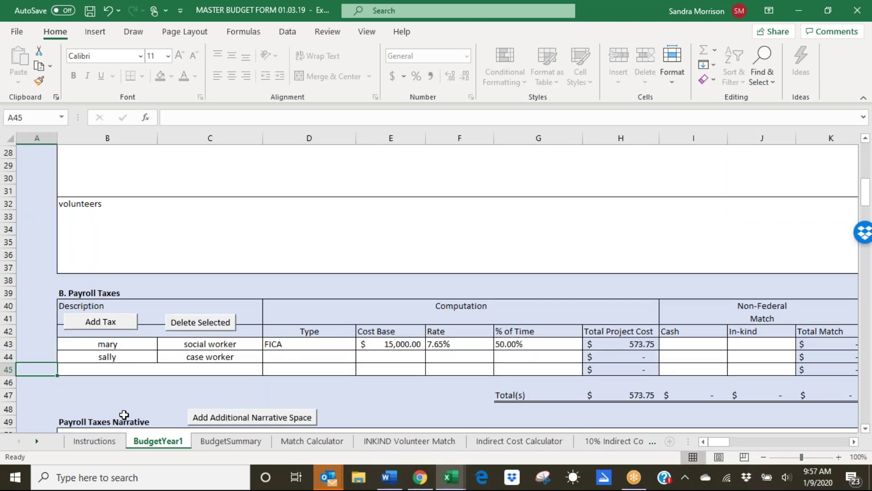
click(123, 357)
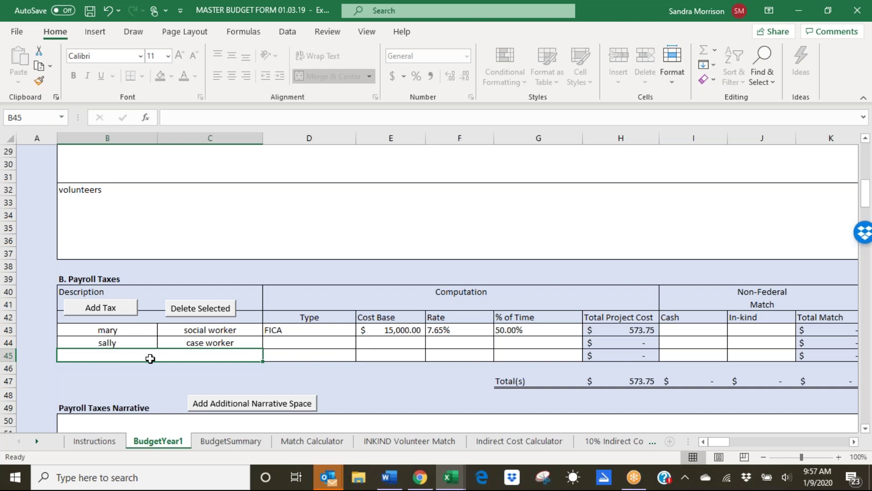
text(Fica)
key(Tab)
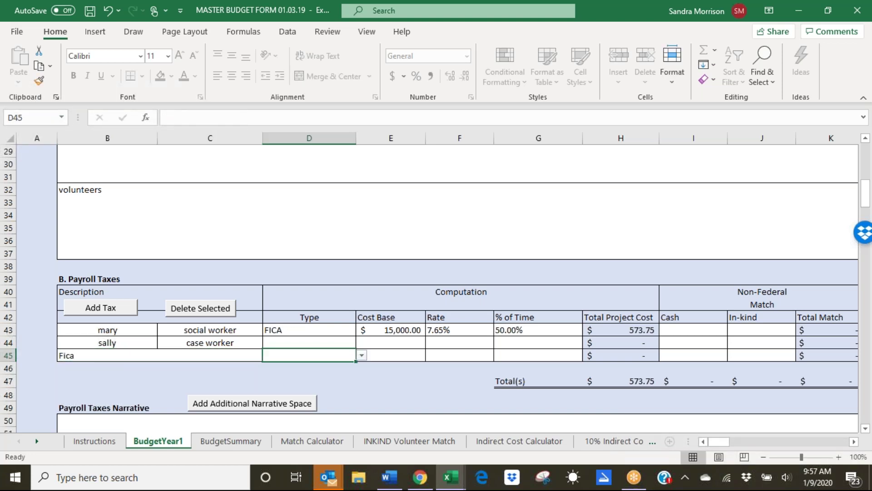
Step: Change the description of the Payroll Taxes row below the case worker to Staff Fica and choose FICA as its type
click(75, 354)
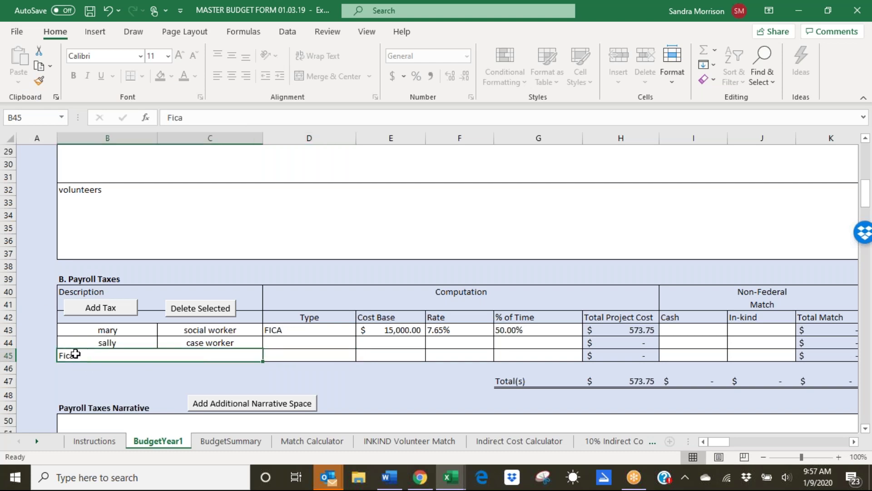
text(Staff)
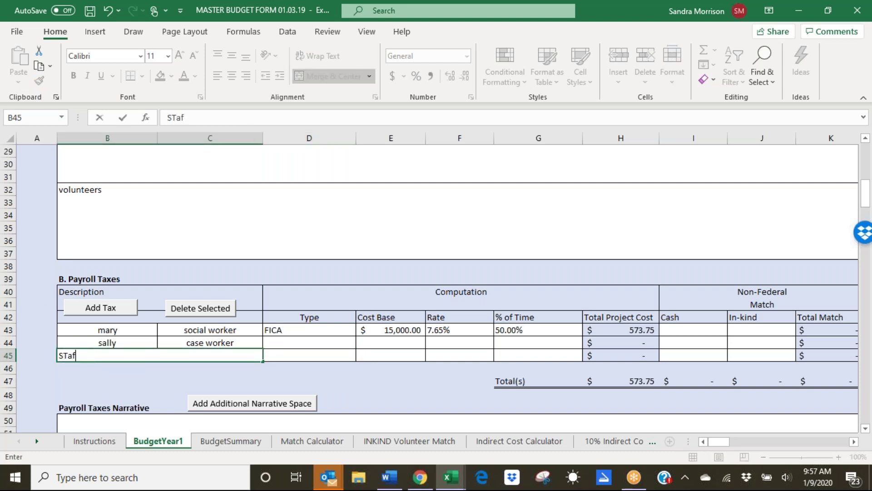
text( Fica)
key(Tab)
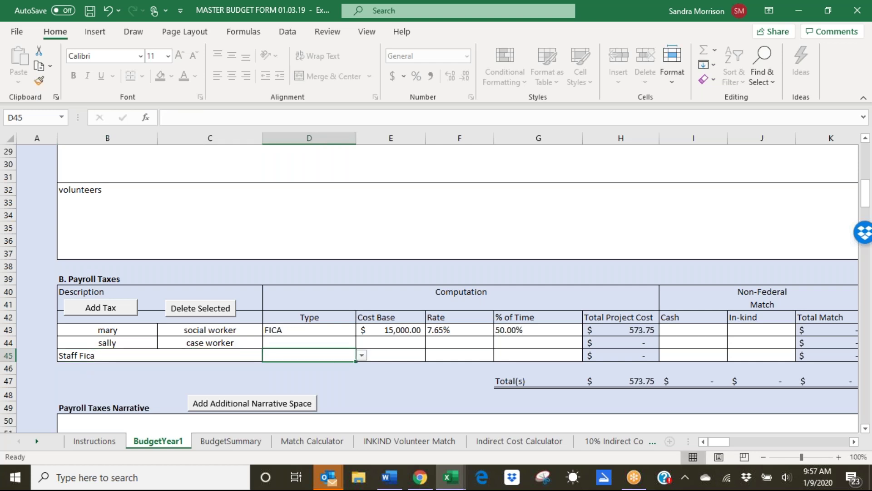
click(362, 355)
click(292, 366)
Step: Look up the personnel table's overall Total Federal/State Funds and enter 23400 as the Staff Fica row's cost base
click(377, 356)
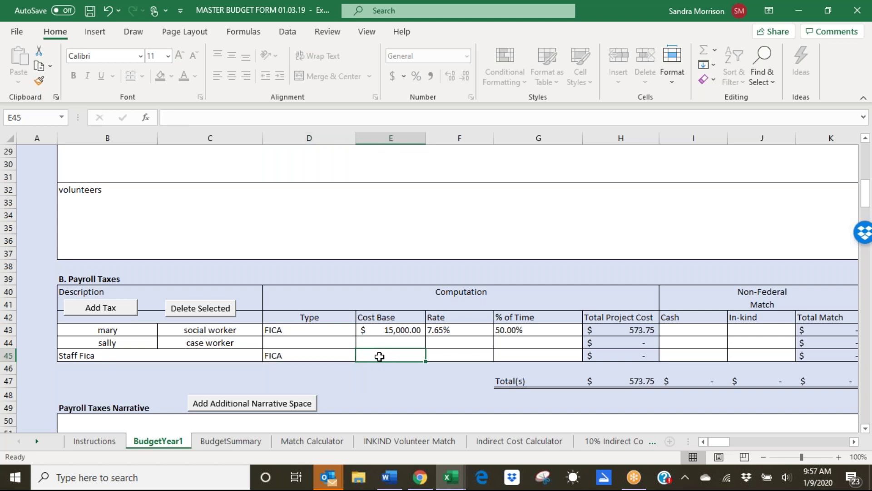
drag(867, 189, 866, 148)
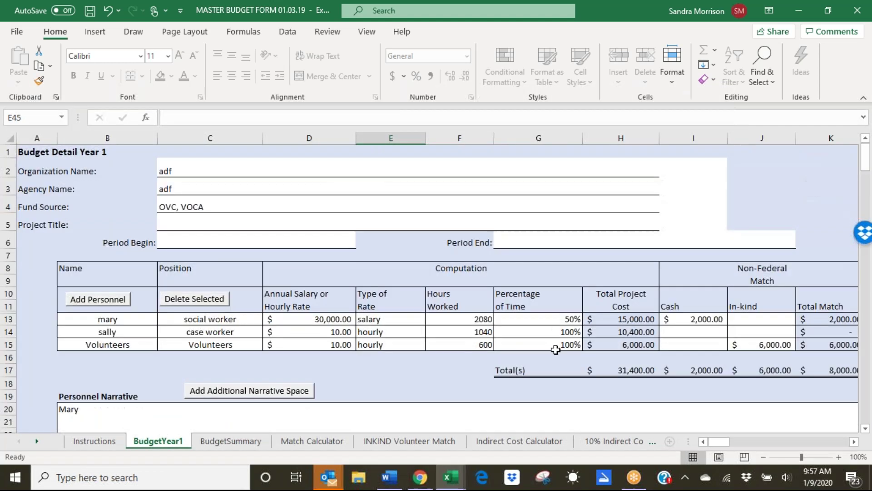
click(675, 347)
click(762, 344)
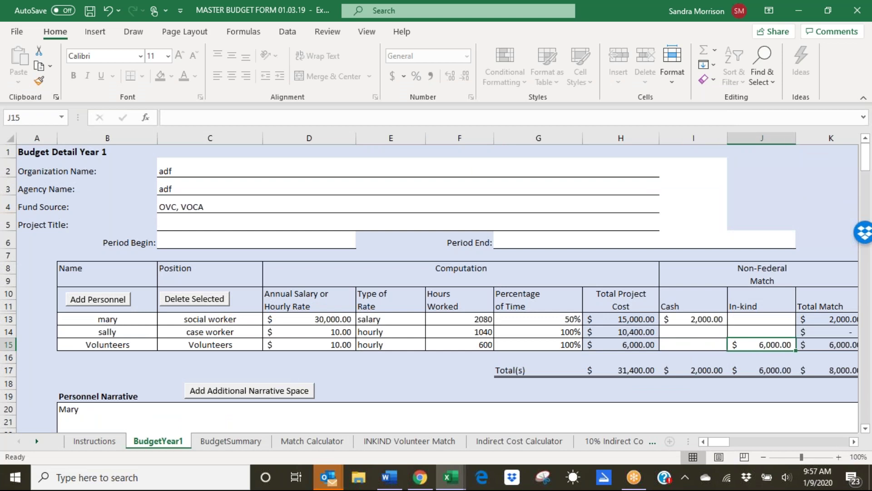
click(827, 344)
key(Right)
key(Right)
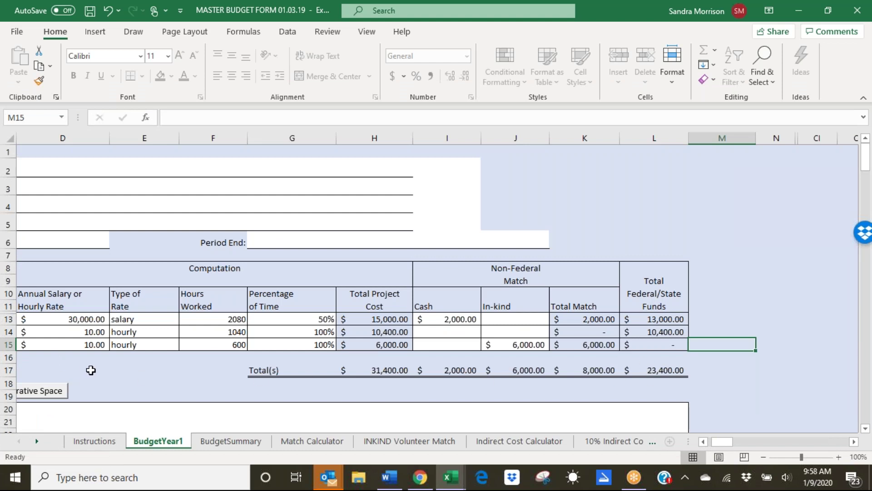
scroll(91, 370, down, 3)
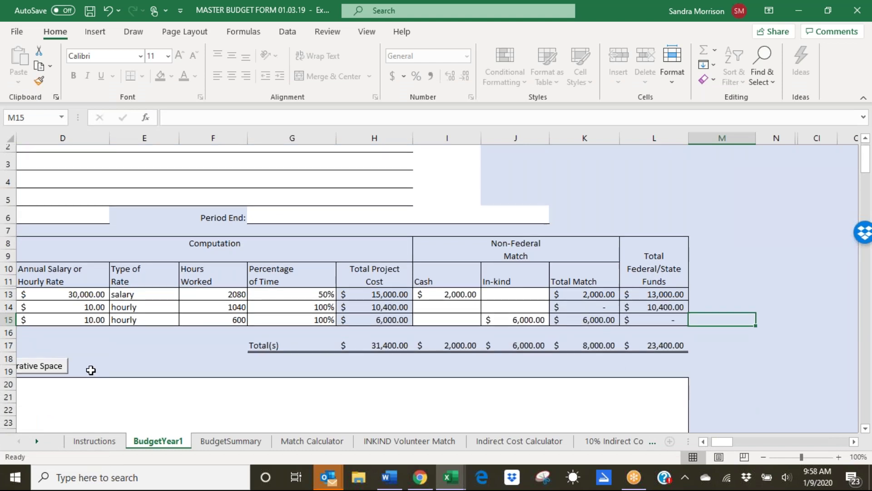
scroll(103, 421, down, 2)
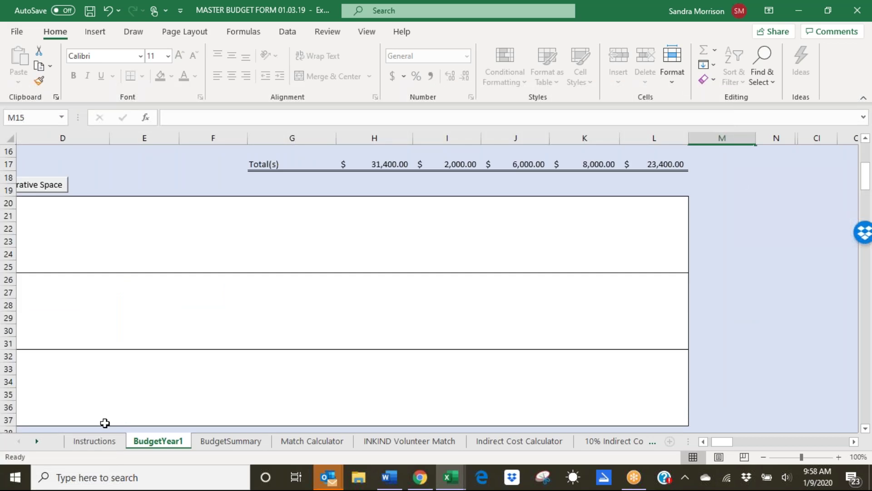
scroll(104, 420, down, 2)
scroll(113, 413, down, 1)
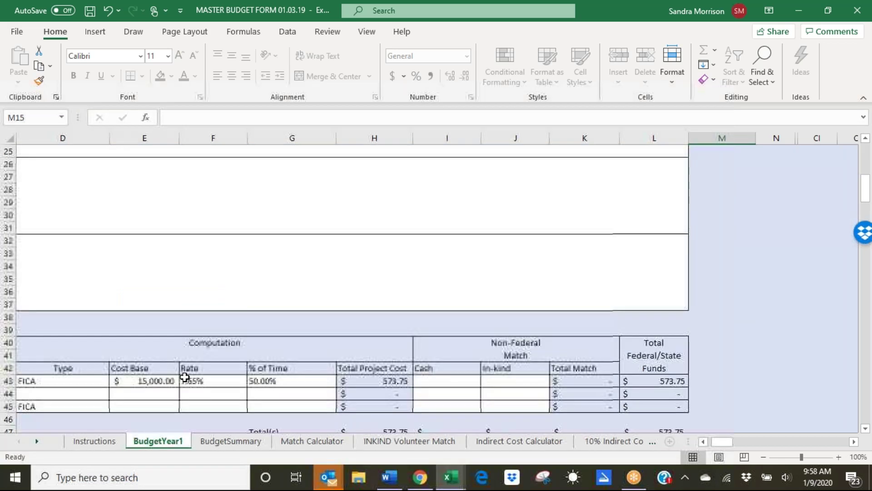
click(132, 407)
text(23400)
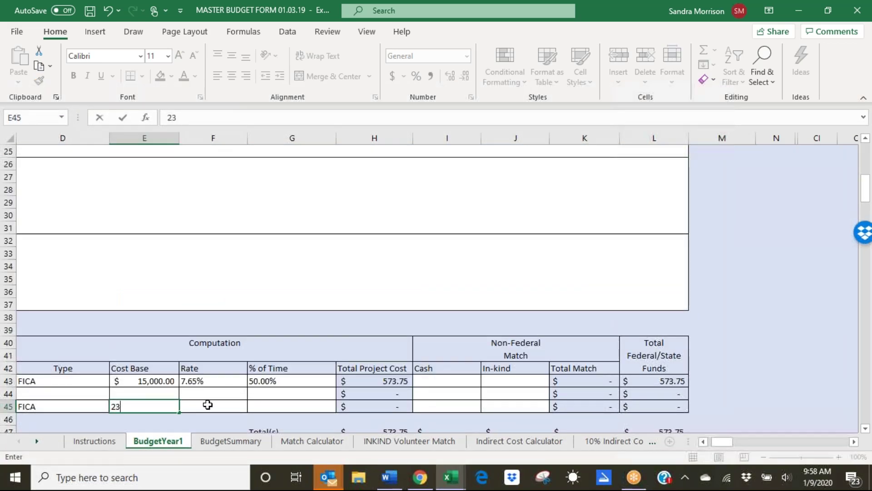
Step: Set the Staff Fica row's rate to .0765 and its % of time to 100 in the Payroll Taxes table
click(207, 404)
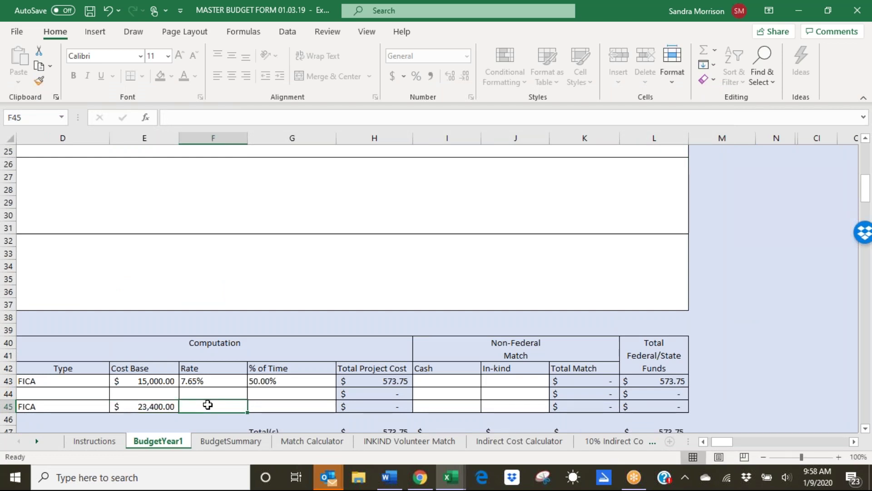
text(.0765)
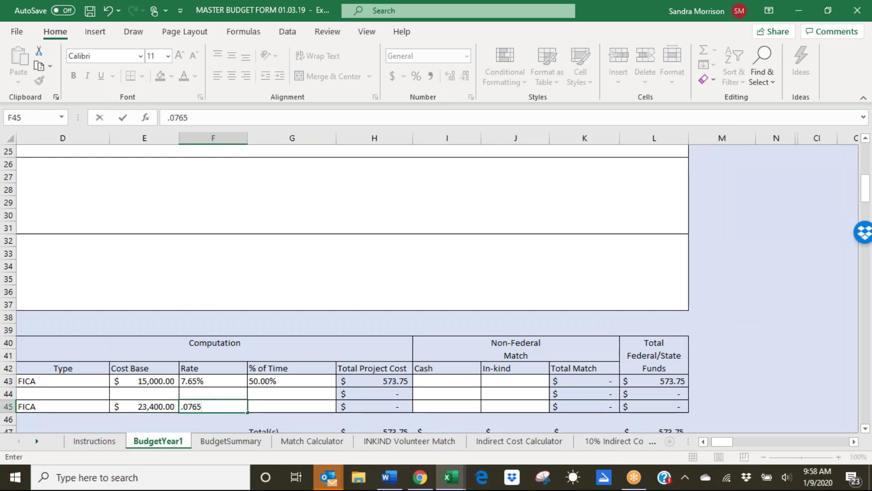
key(Return)
click(291, 406)
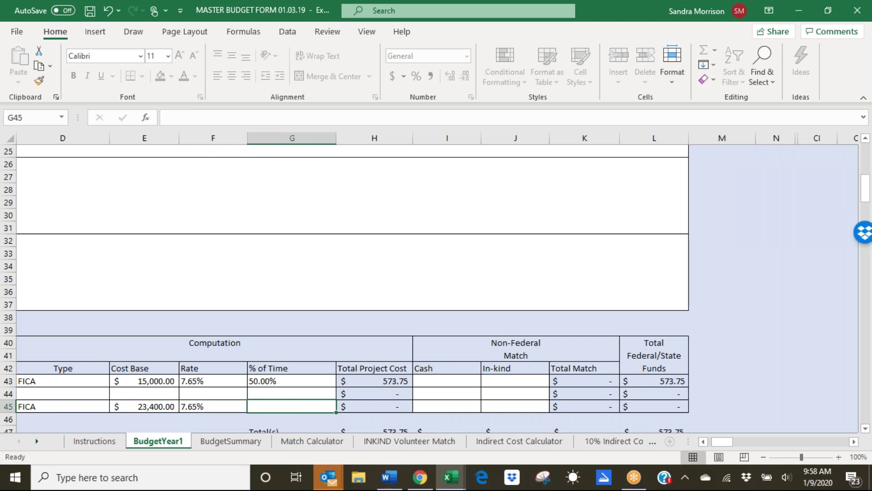
text(100)
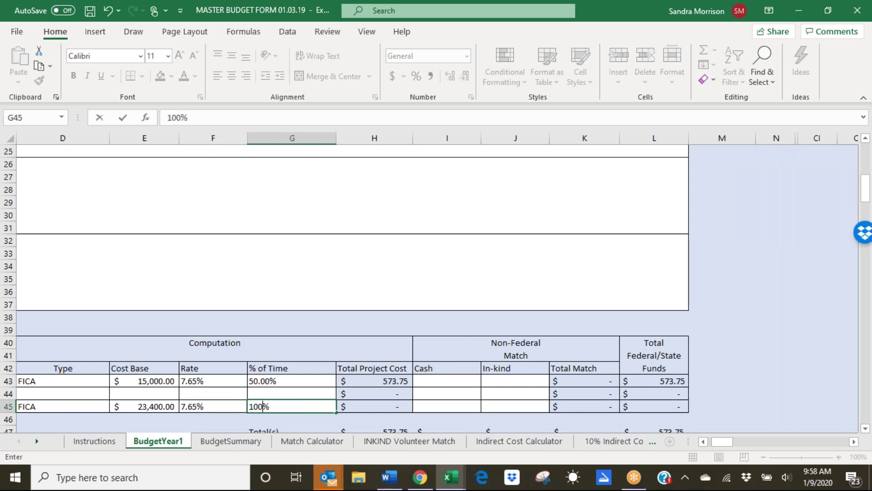
key(Return)
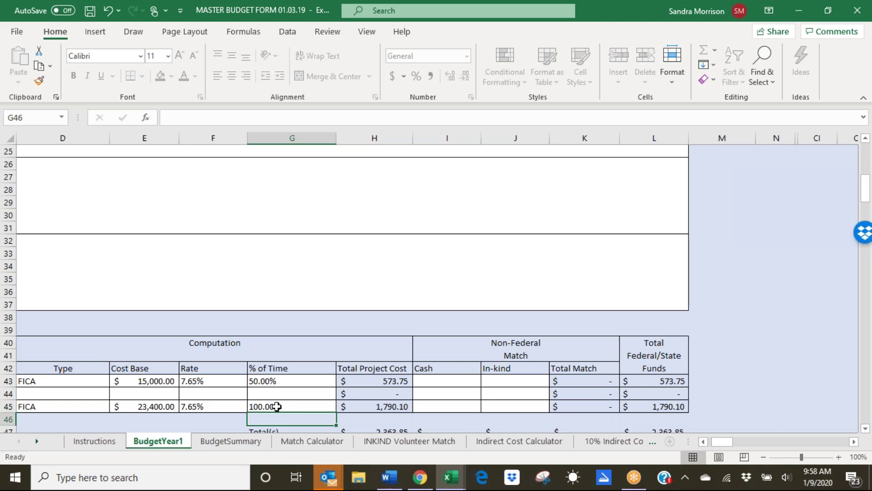
Step: Review the Staff Fica row's Total Project Cost and Total Federal/State Funds, the table totals, and the Payroll Taxes row descriptions
click(363, 407)
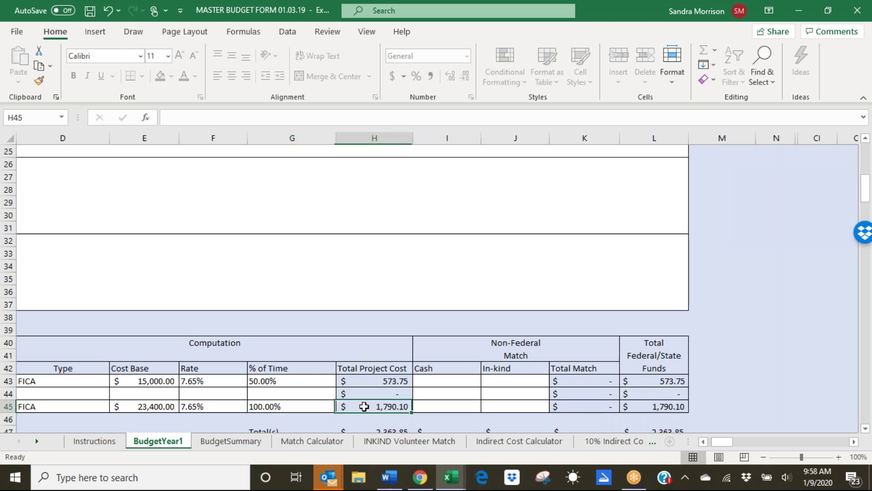
click(658, 406)
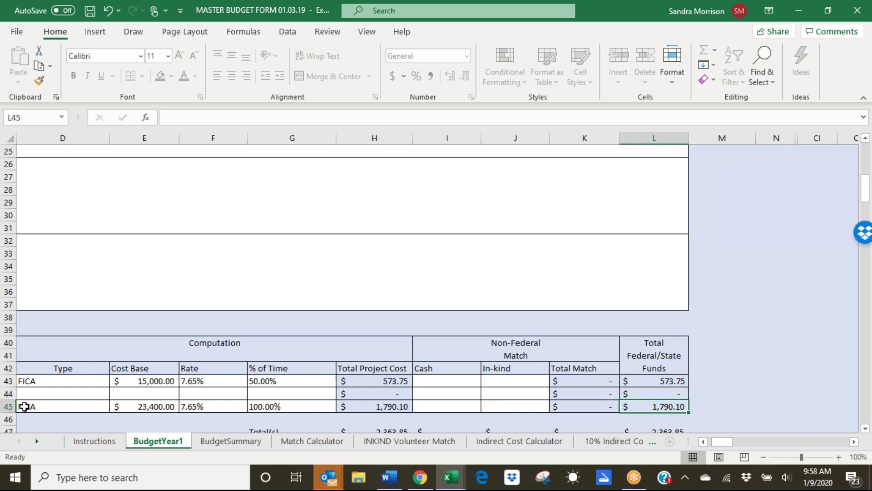
scroll(25, 406, down, 1)
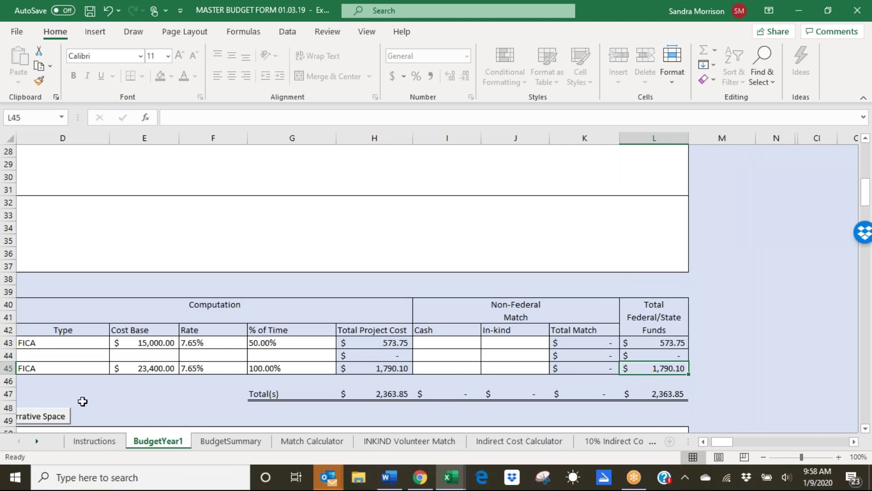
scroll(95, 400, up, 1)
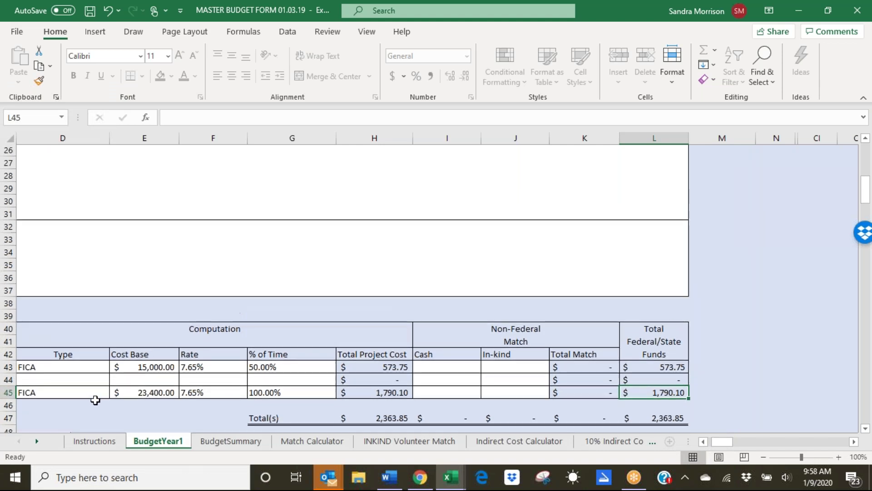
click(57, 395)
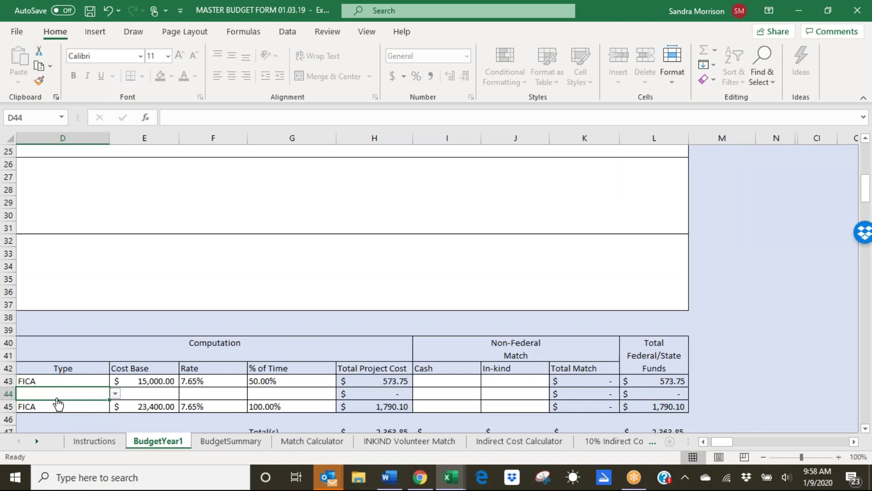
key(Left)
key(Left)
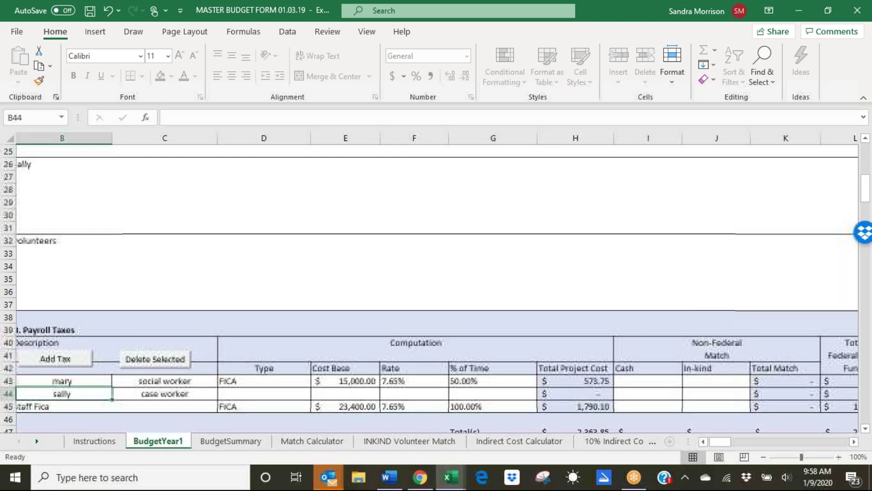
key(Left)
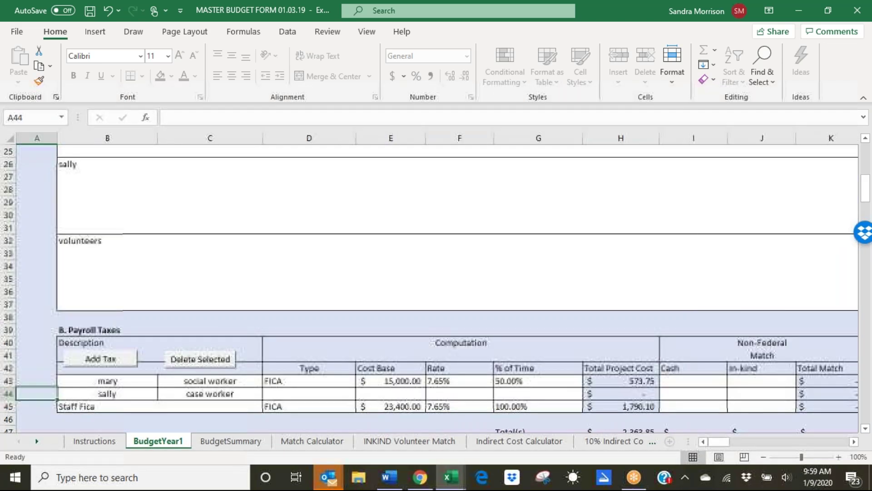
click(209, 393)
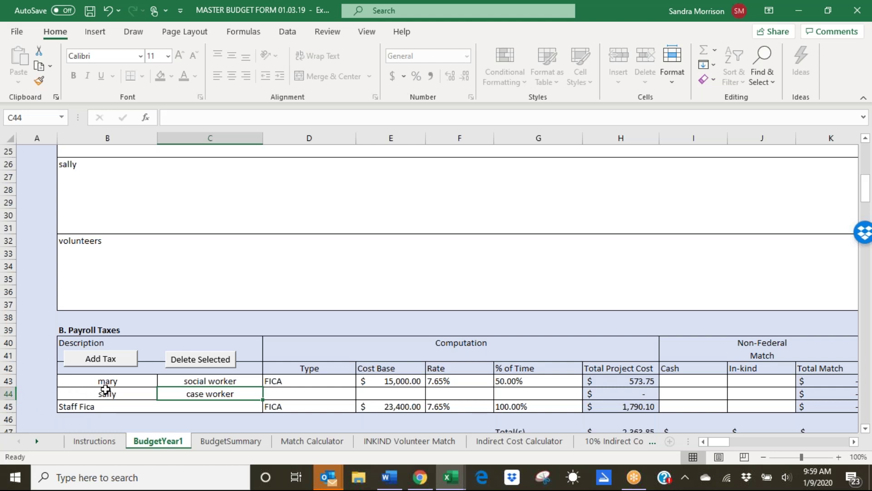
scroll(106, 389, down, 1)
scroll(106, 389, down, 1)
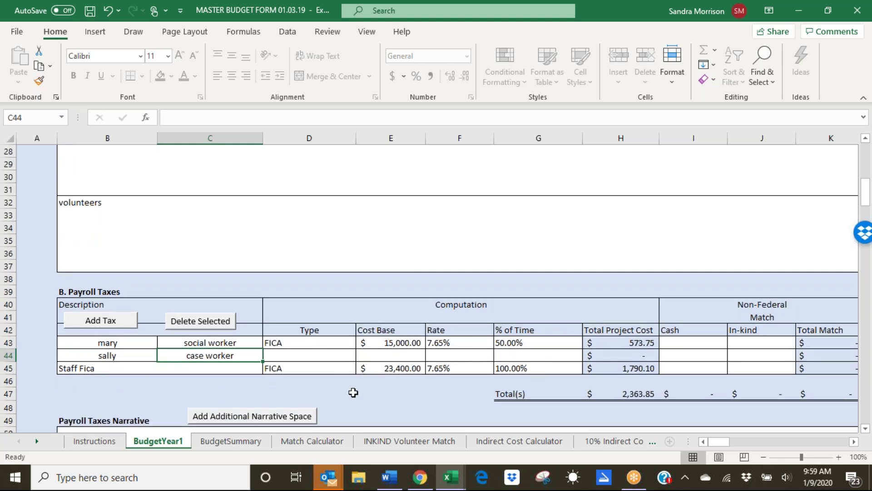
Step: Add a row to the Payroll Taxes table, describe it with the social worker's first name, and choose Unemployment Taxes as its type
click(113, 321)
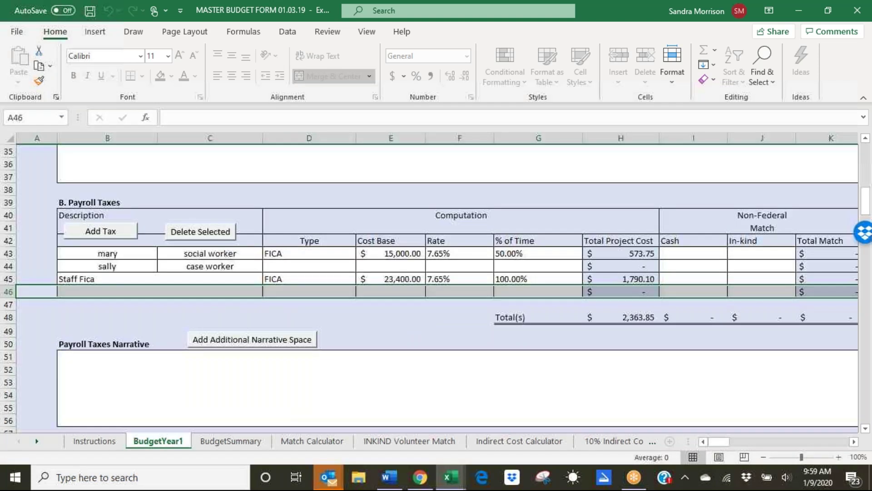
click(90, 292)
text(Mary)
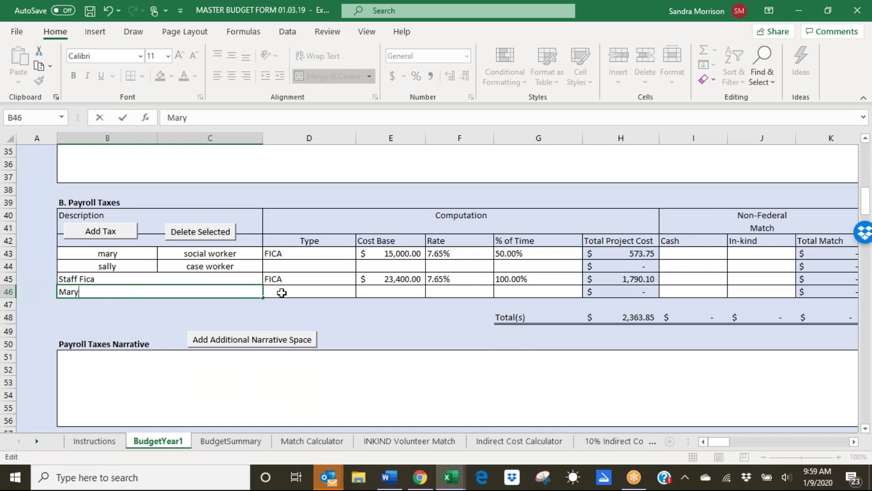
click(281, 292)
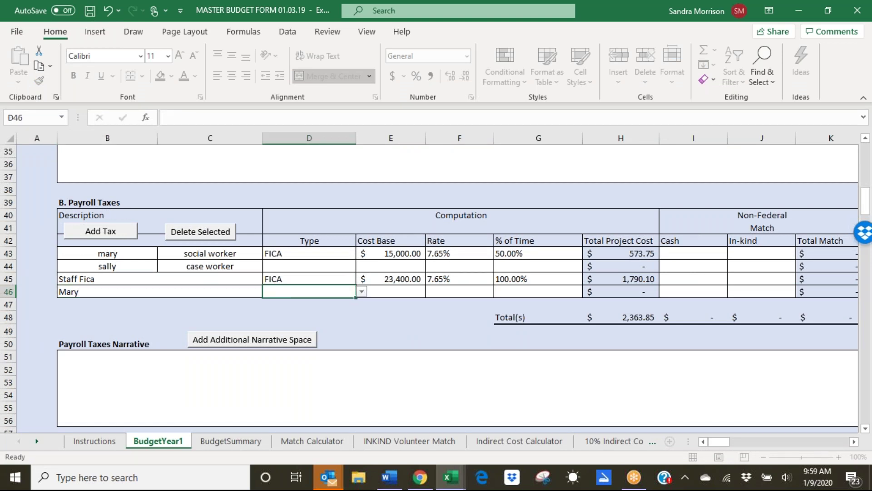
click(362, 291)
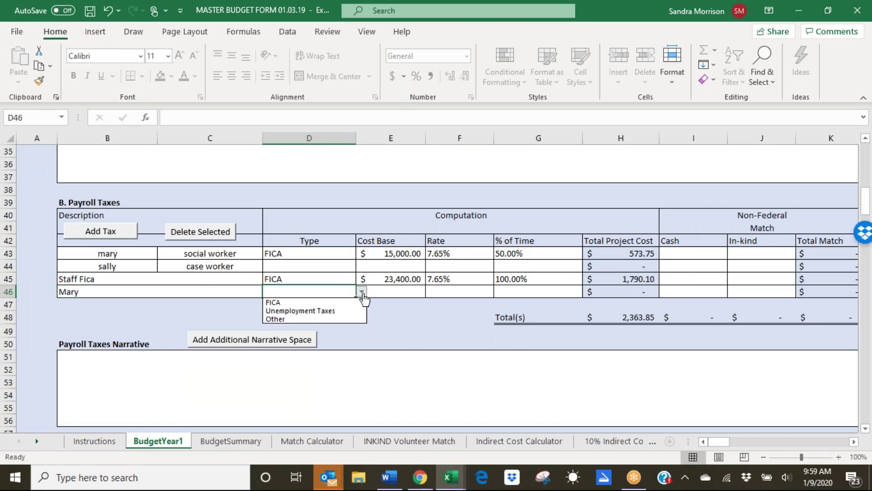
click(282, 312)
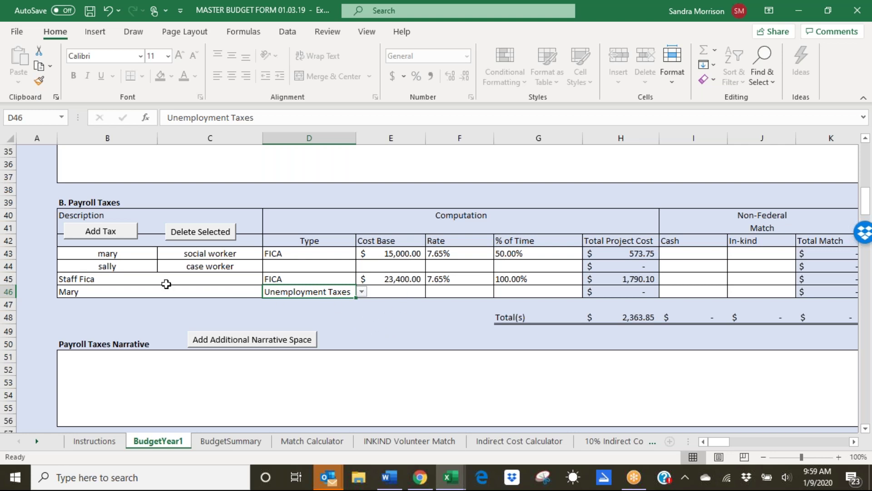
click(97, 278)
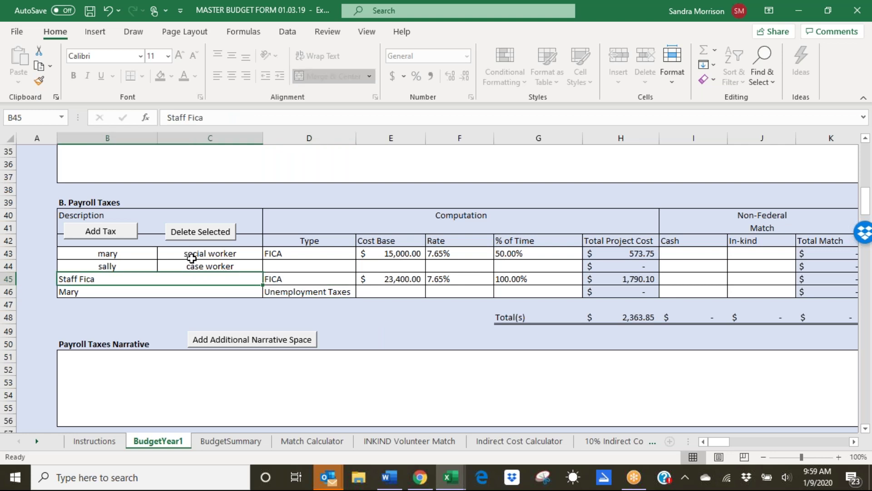
Step: Enter a cost base of 1000 and a rate of .0004 on the Unemployment Taxes row
click(378, 293)
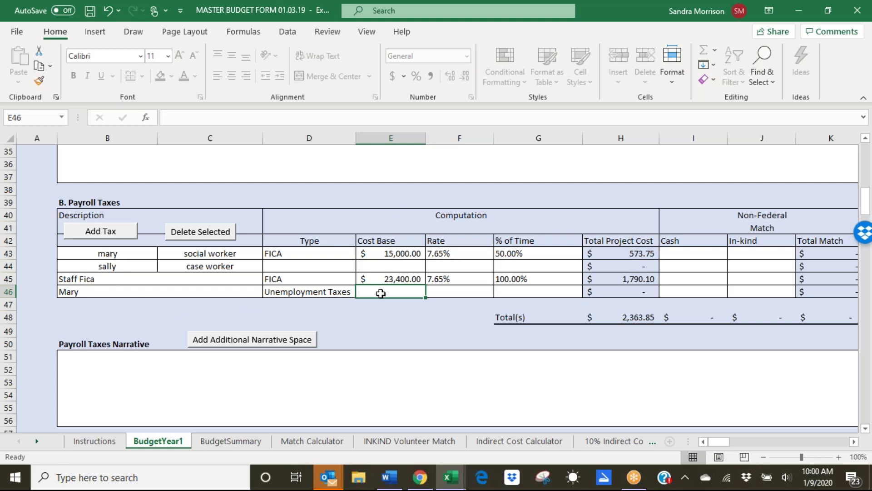
text(1000)
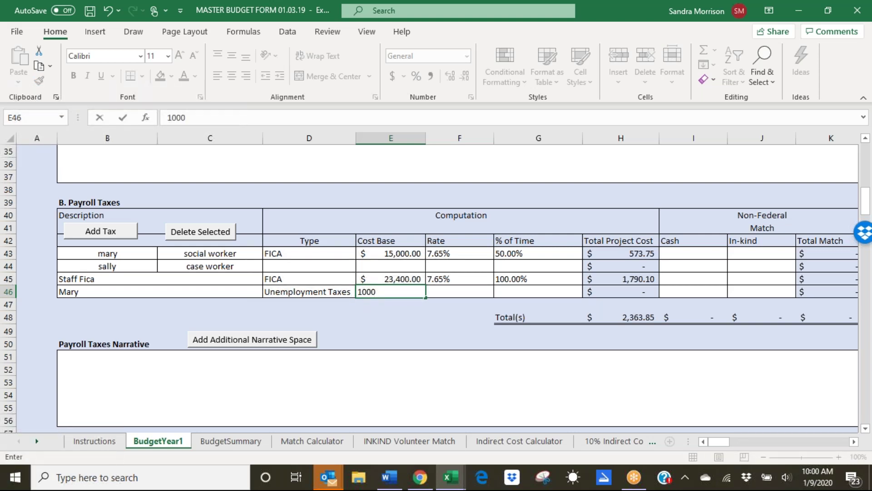
key(Return)
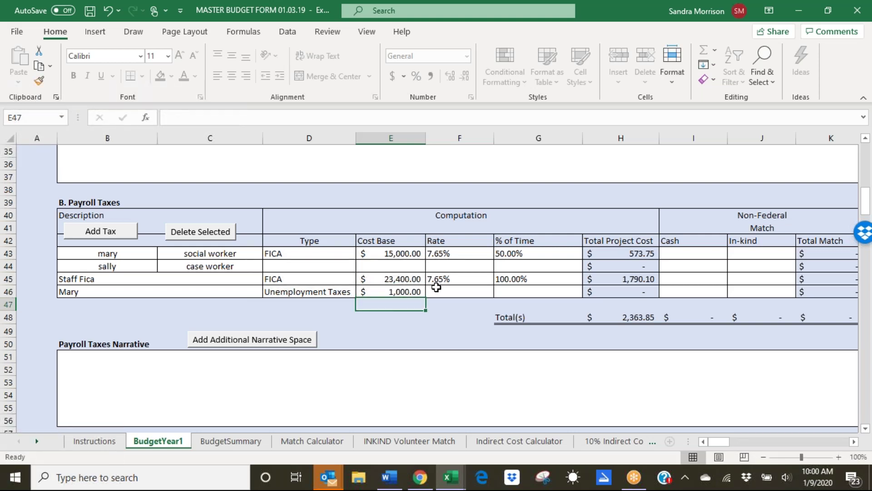
click(463, 295)
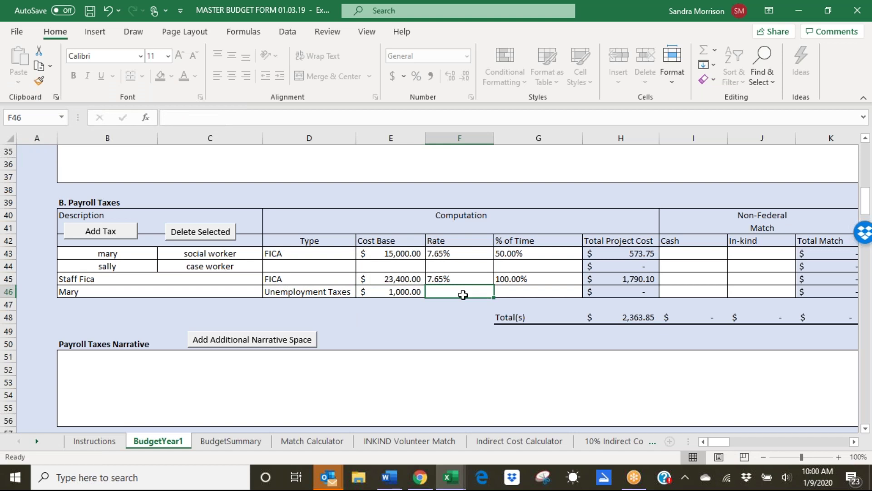
text(.000)
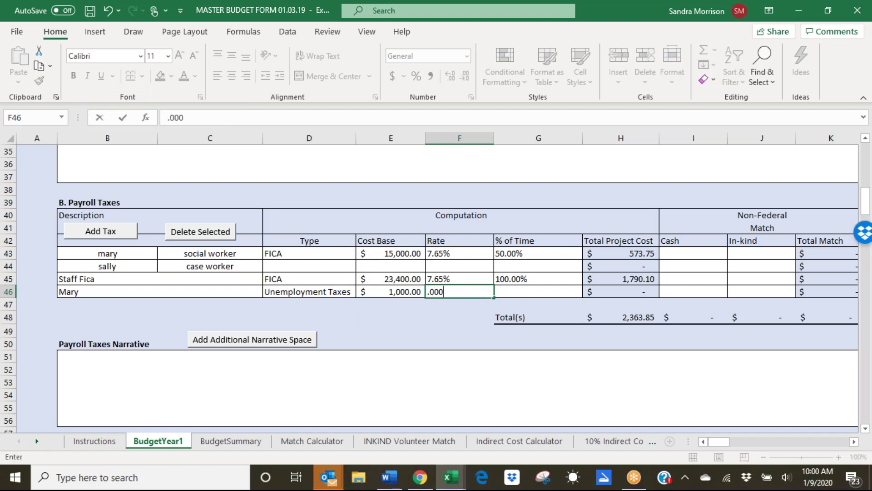
text(4)
key(Return)
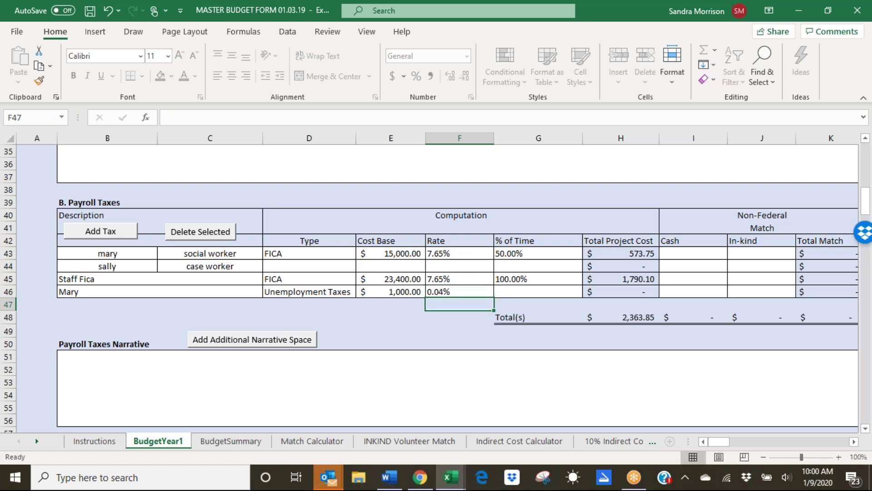
Step: Set the Unemployment Taxes row's % of time to 50 and check its Total Project Cost
click(528, 292)
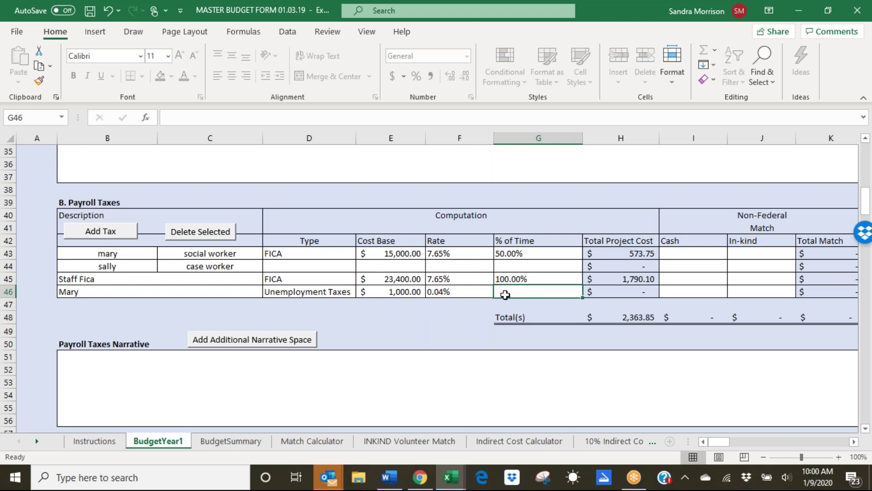
text(50.)
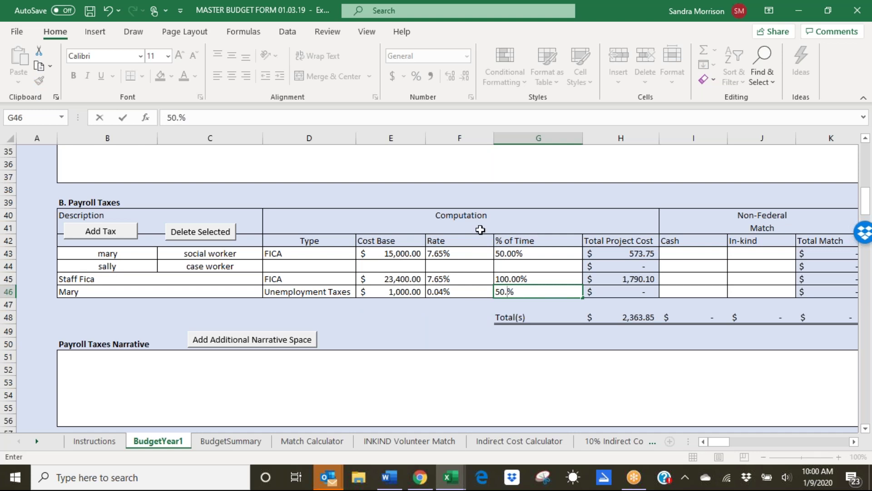
click(400, 254)
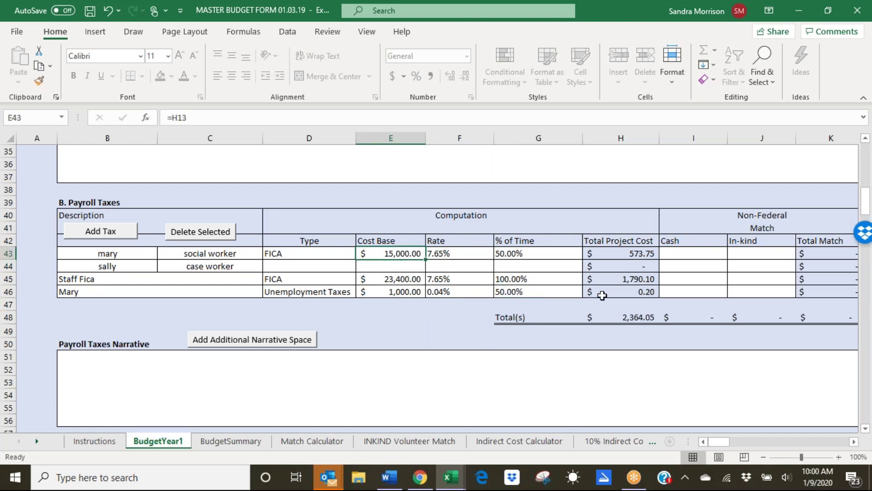
click(642, 292)
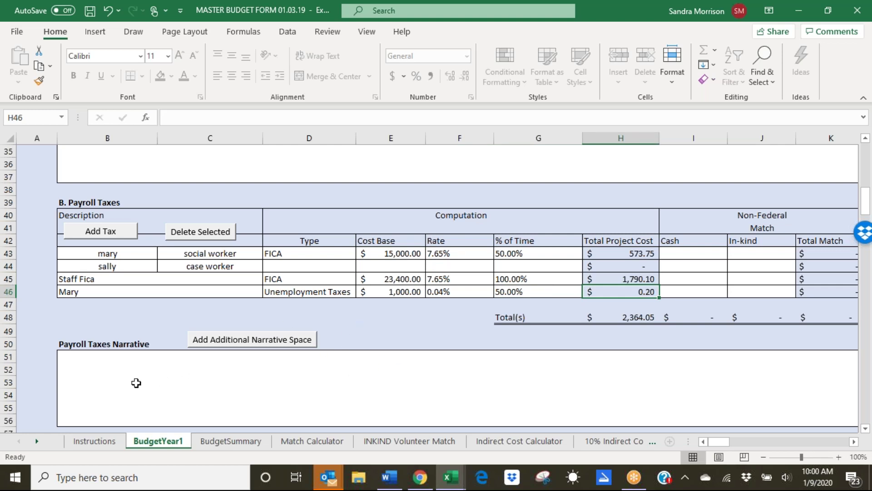
Step: Locate the Payroll Taxes Narrative space and add a second benefit row to the Fringe Benefits table below it
click(111, 366)
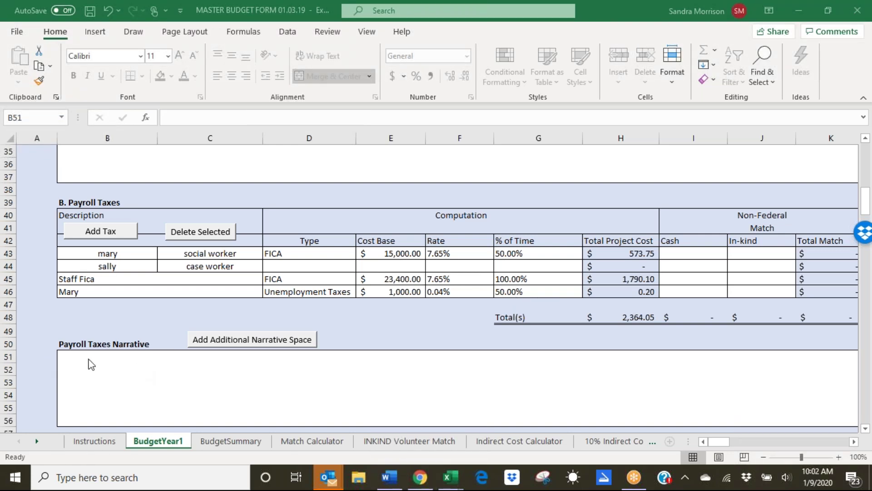
scroll(91, 364, down, 1)
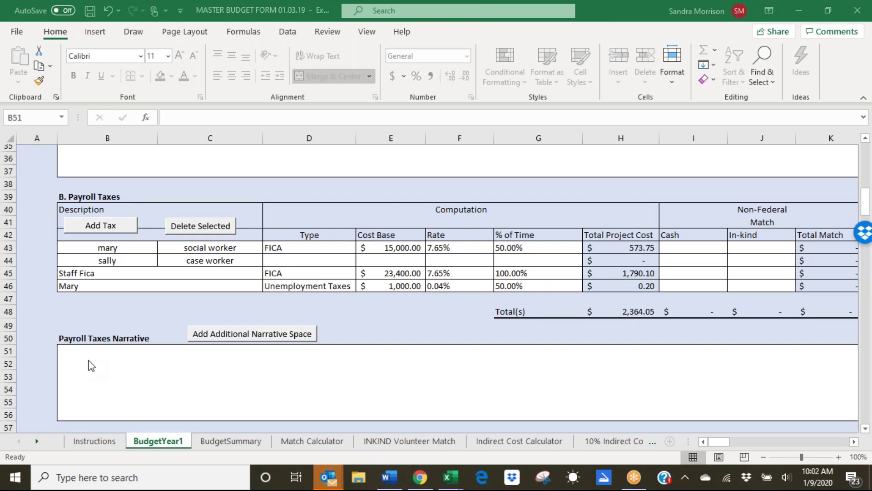
scroll(91, 365, down, 2)
scroll(91, 357, down, 2)
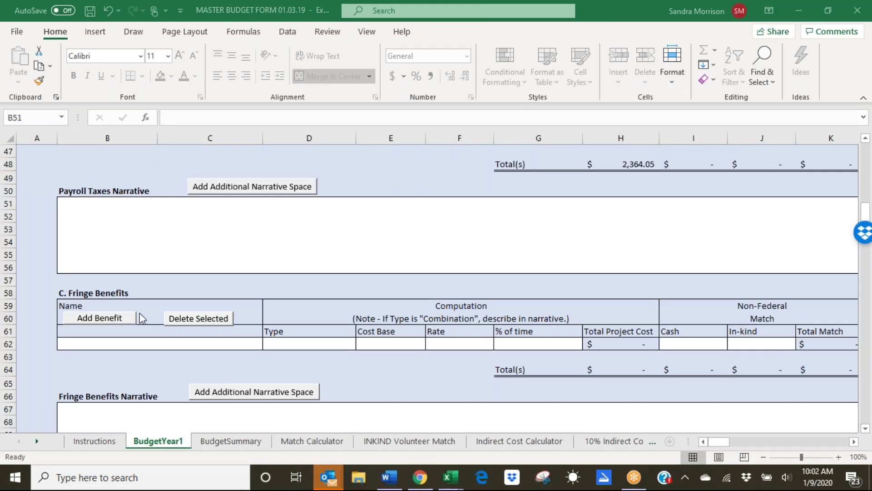
click(113, 317)
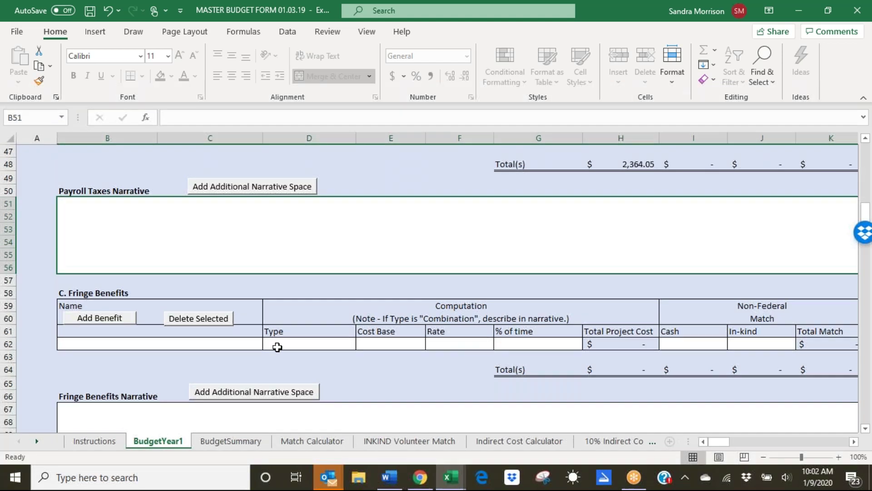
click(117, 376)
click(111, 320)
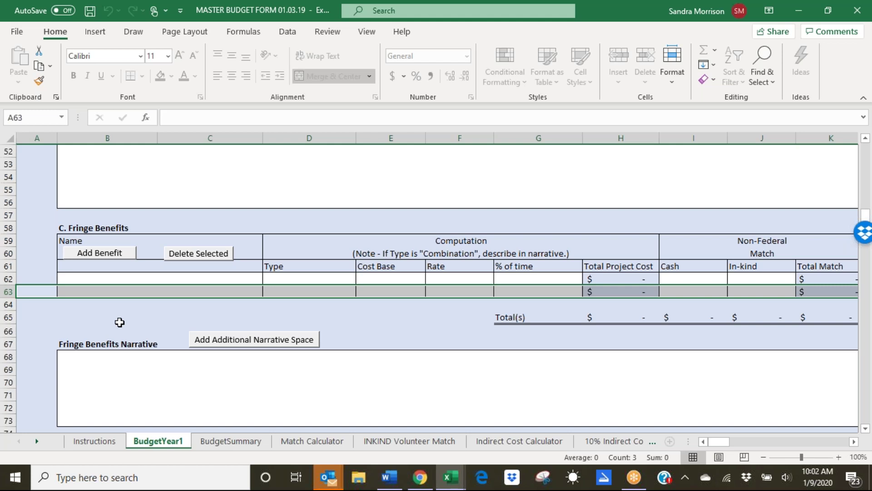
Step: Review the Payroll Taxes and Fringe Benefits sections, and locate the social worker's cash match in the Personnel table
scroll(120, 323, up, 1)
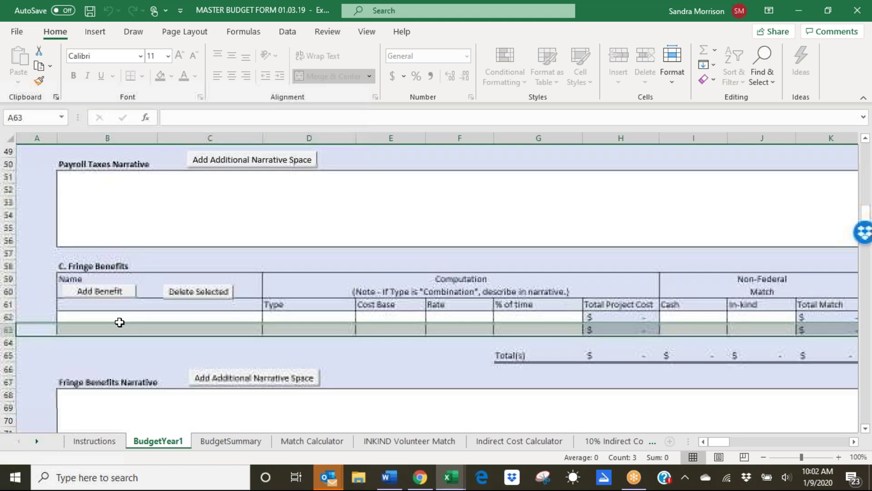
scroll(120, 322, up, 4)
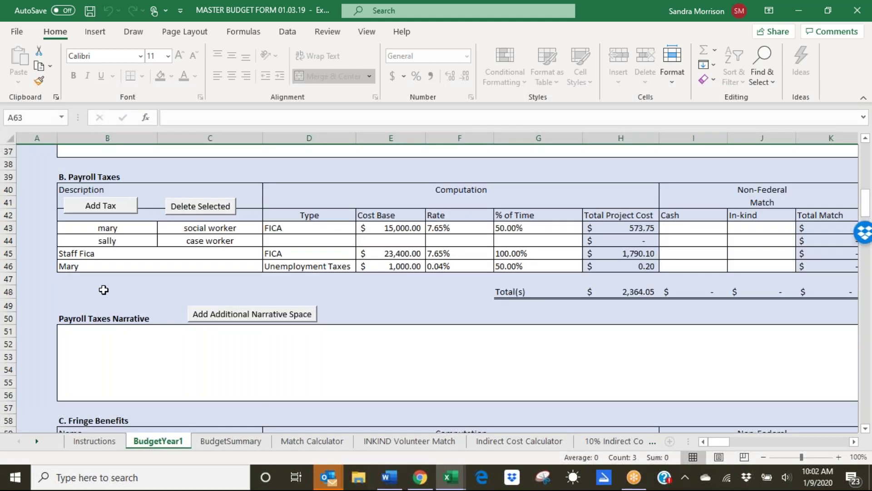
scroll(104, 289, down, 1)
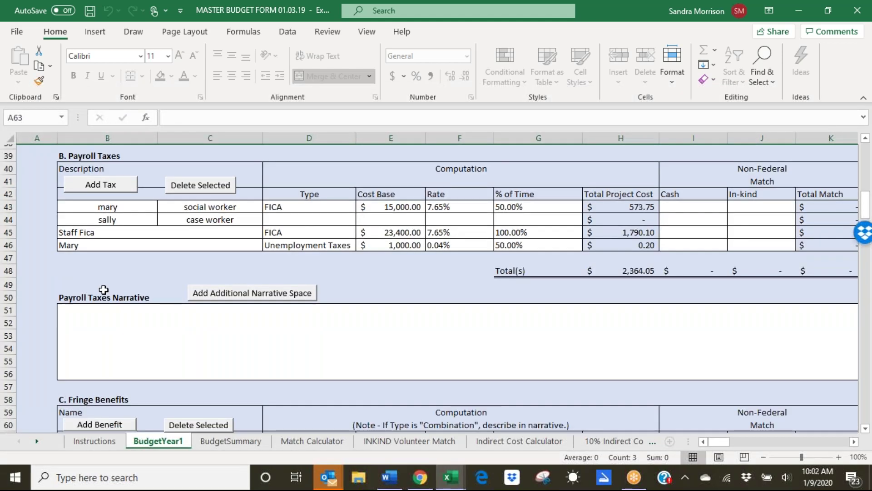
scroll(104, 290, down, 2)
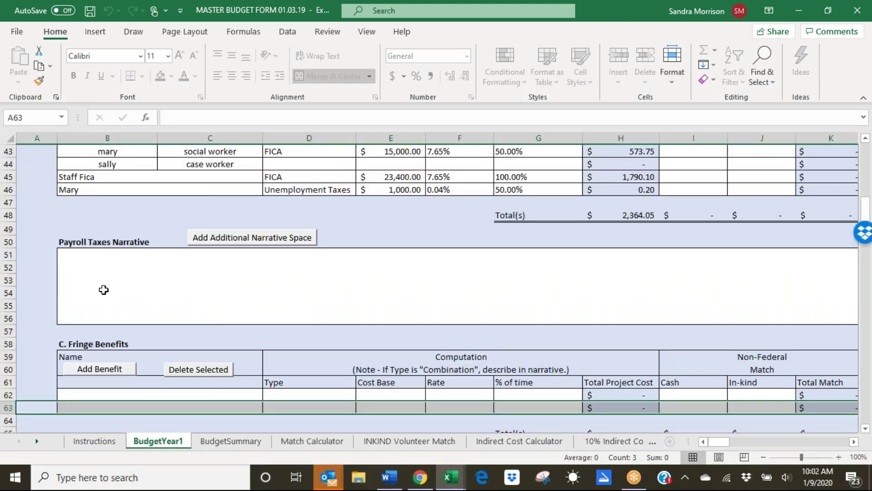
scroll(104, 290, down, 1)
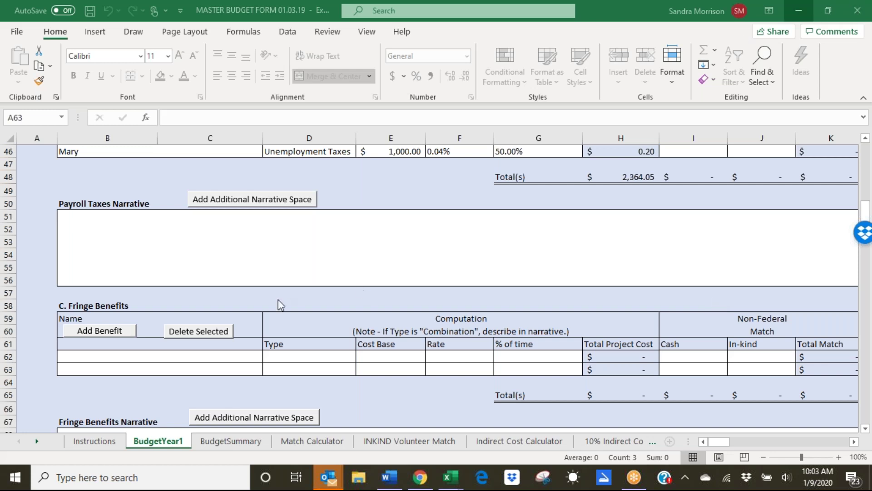
scroll(270, 308, up, 6)
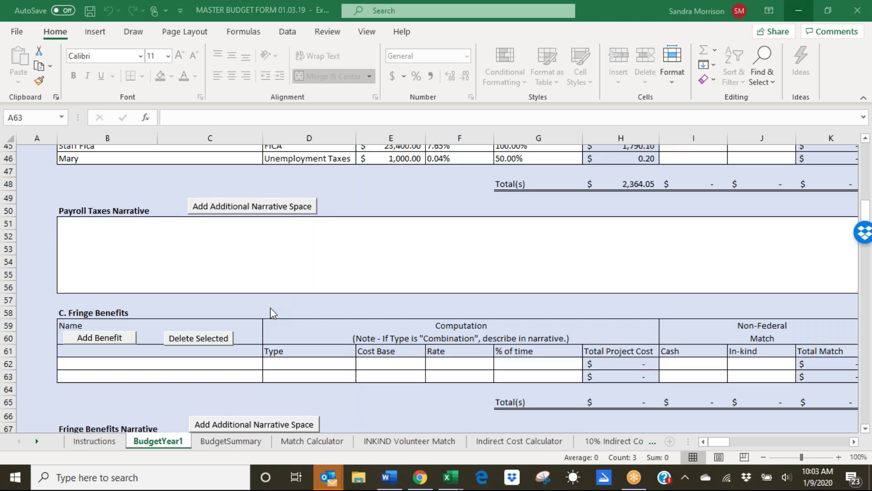
scroll(271, 308, up, 1)
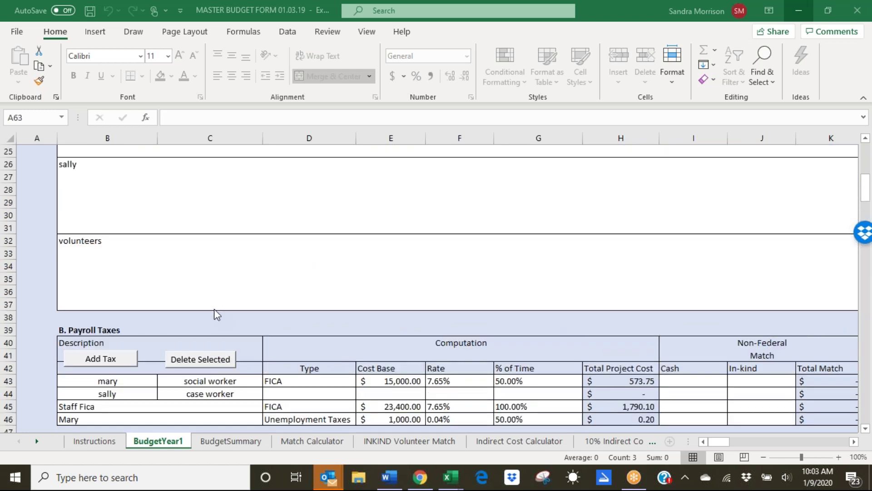
scroll(214, 309, up, 8)
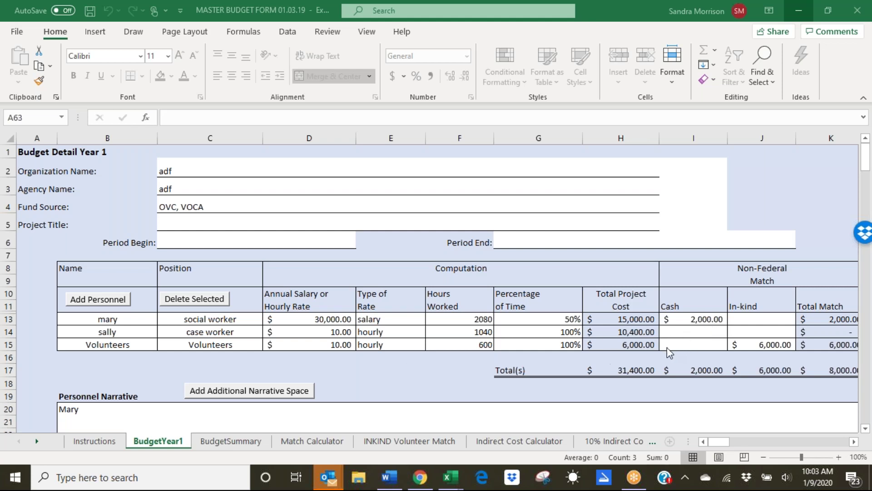
click(702, 324)
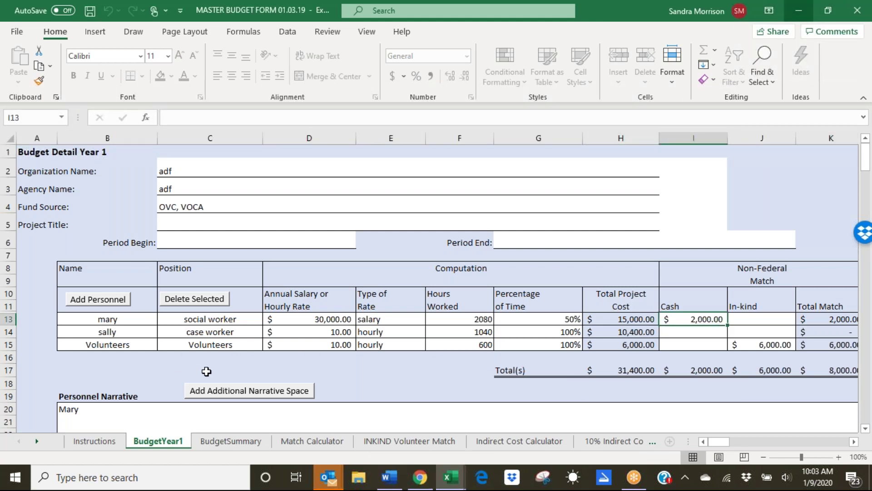
Step: Examine the Personnel table's project costs and match against the Payroll Taxes table, and highlight Personnel Narrative rows 21 to 37
scroll(206, 371, down, 1)
scroll(206, 371, down, 2)
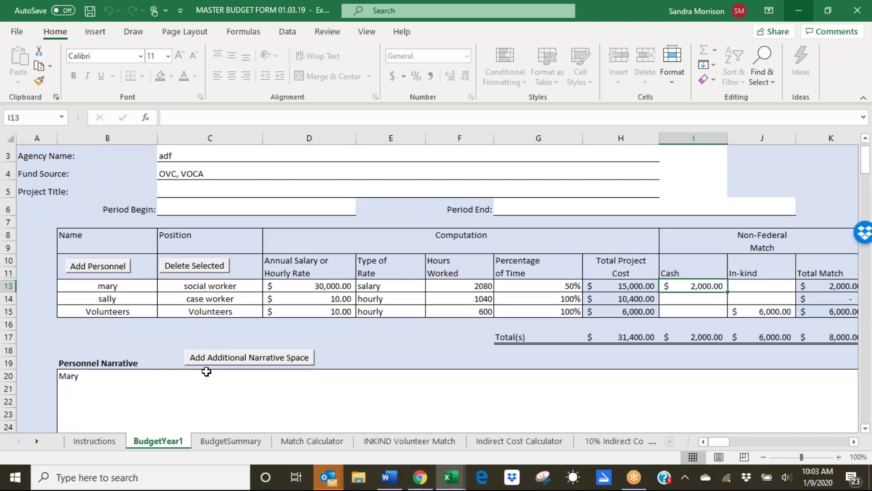
scroll(206, 371, down, 4)
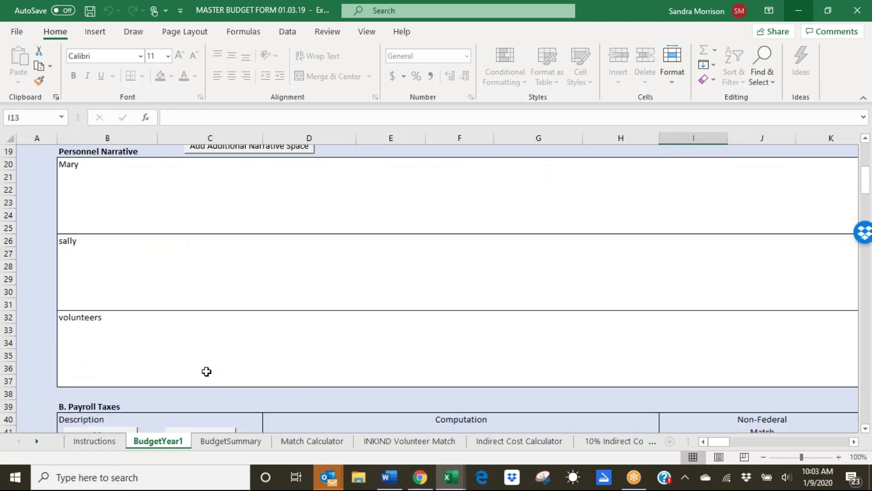
scroll(206, 371, down, 2)
scroll(206, 371, down, 2)
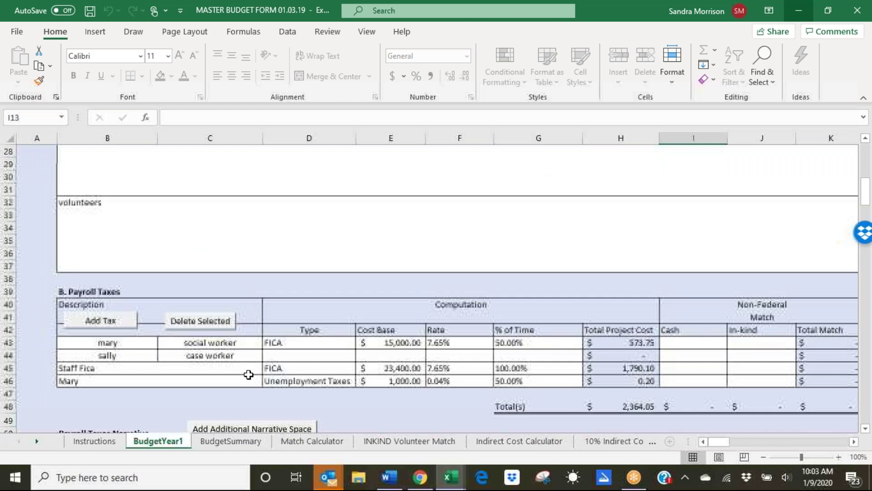
scroll(490, 352, up, 5)
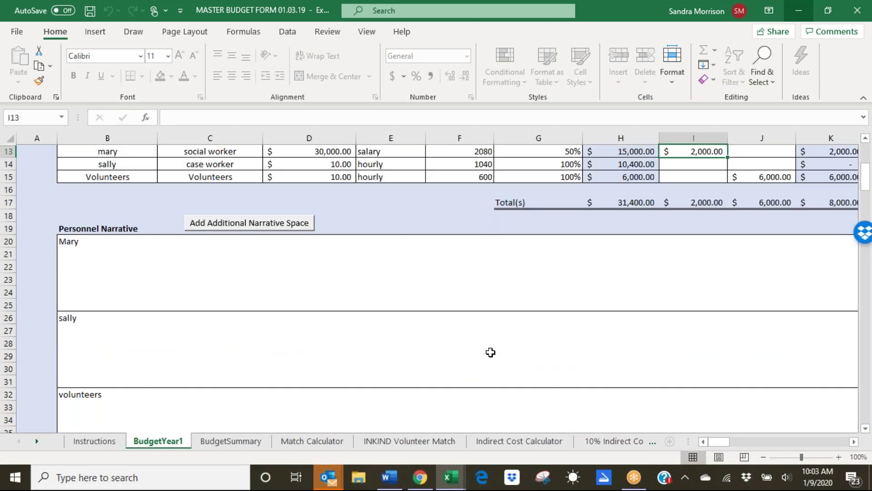
scroll(490, 352, up, 1)
scroll(493, 350, up, 2)
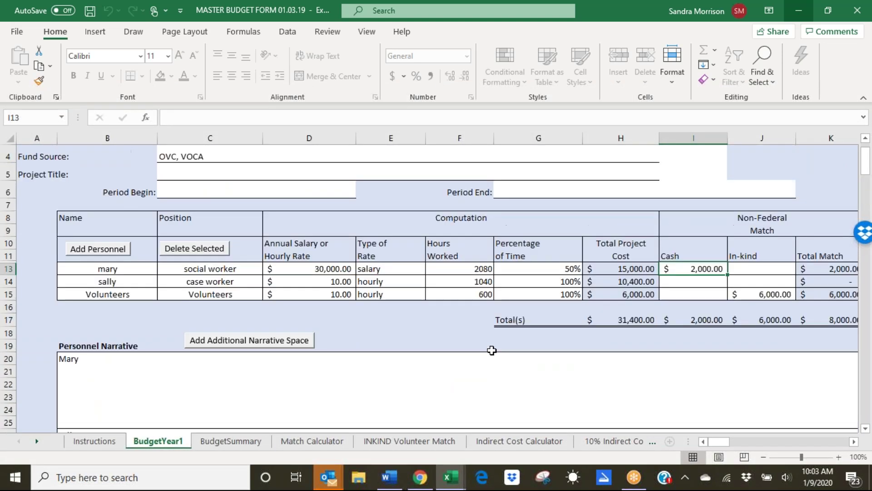
scroll(492, 351, down, 5)
drag(8, 177, 12, 378)
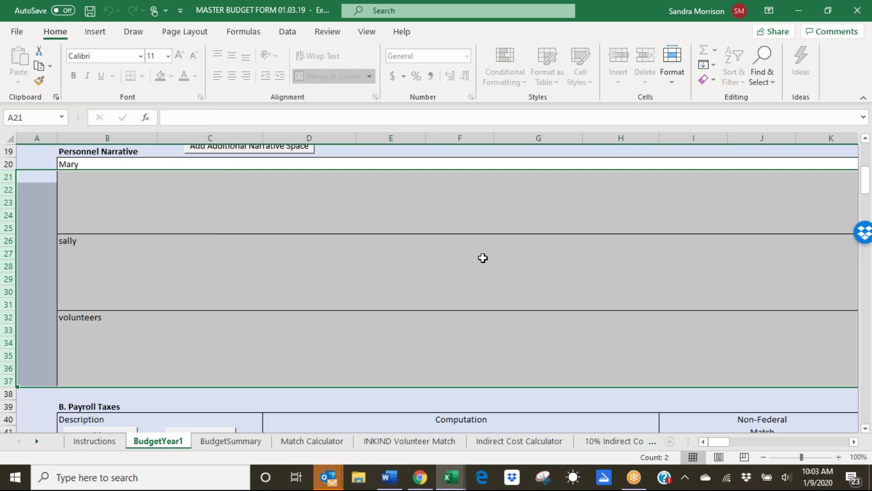
scroll(483, 255, up, 6)
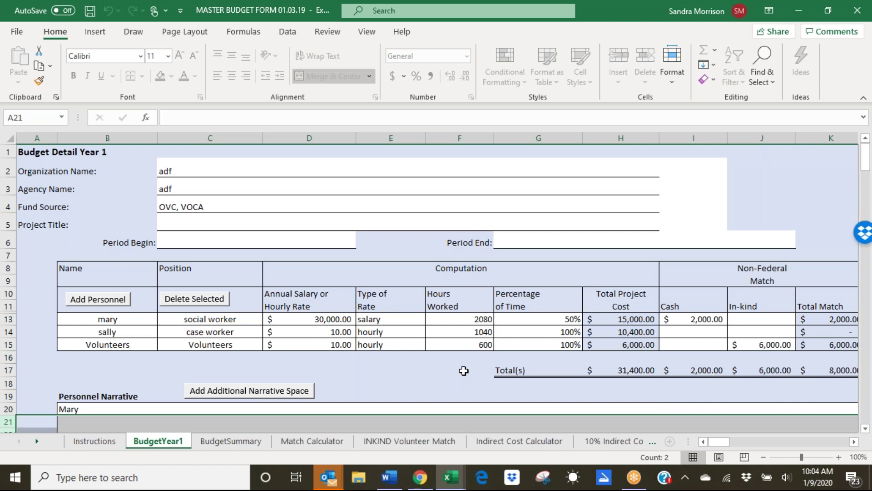
Step: Check the social worker's Personnel cash match and enter 200 as the cash match on their FICA row in Payroll Taxes
scroll(463, 371, down, 1)
scroll(463, 371, down, 1)
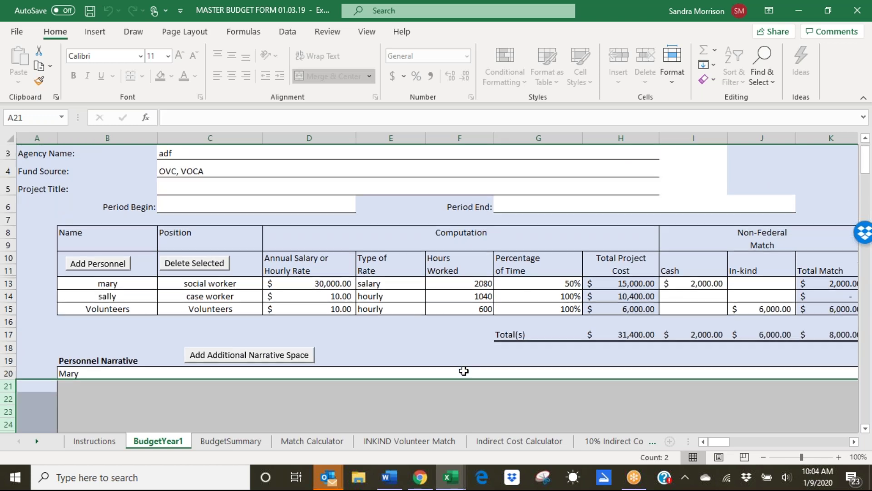
scroll(464, 371, down, 1)
scroll(464, 370, down, 6)
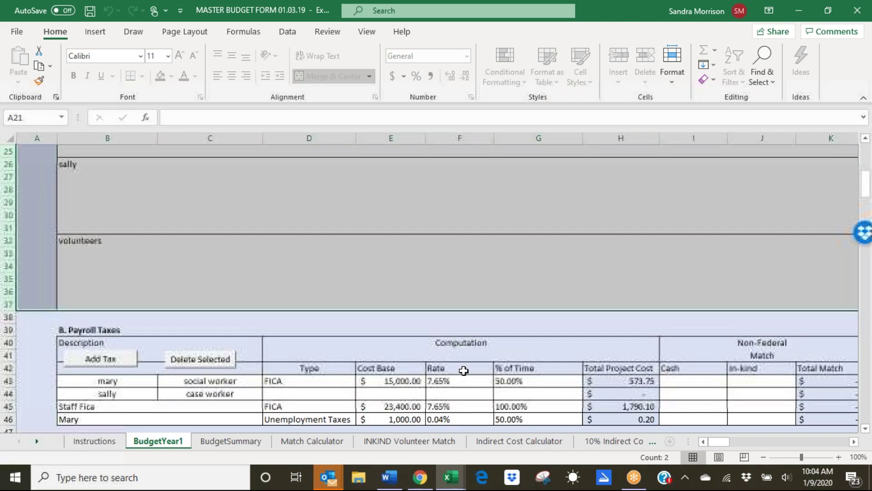
scroll(463, 371, down, 2)
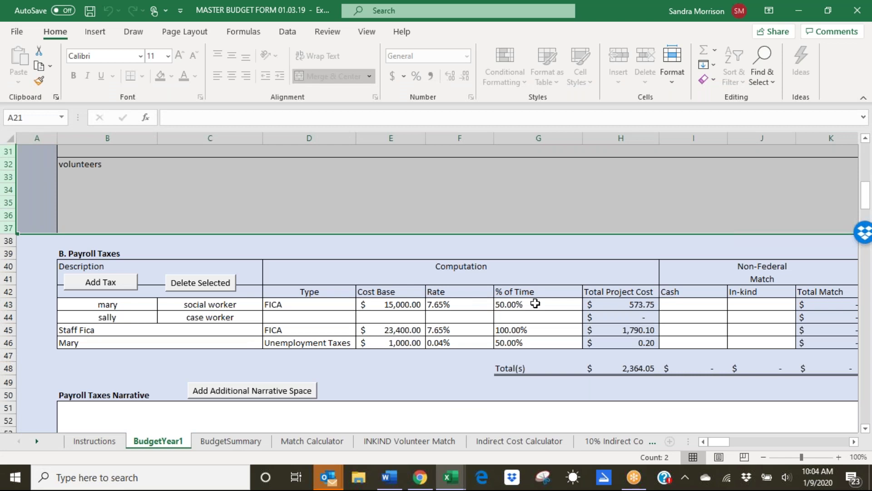
click(686, 304)
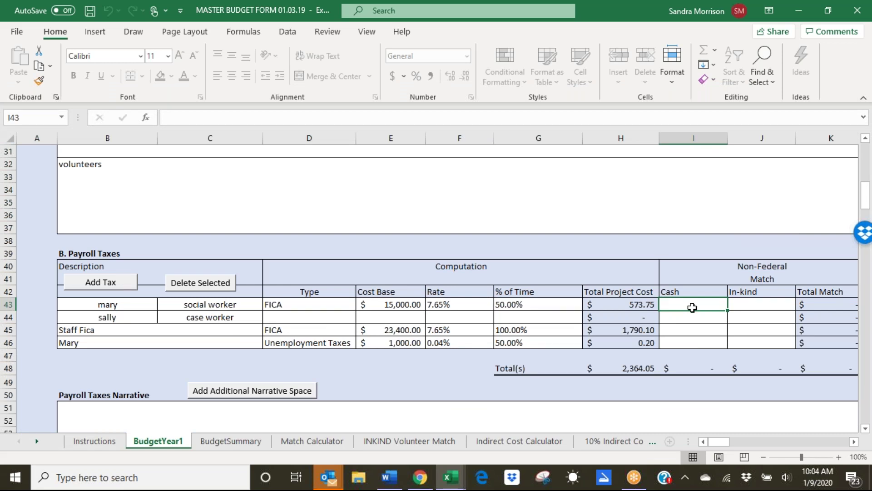
scroll(692, 307, up, 1)
scroll(457, 288, up, 3)
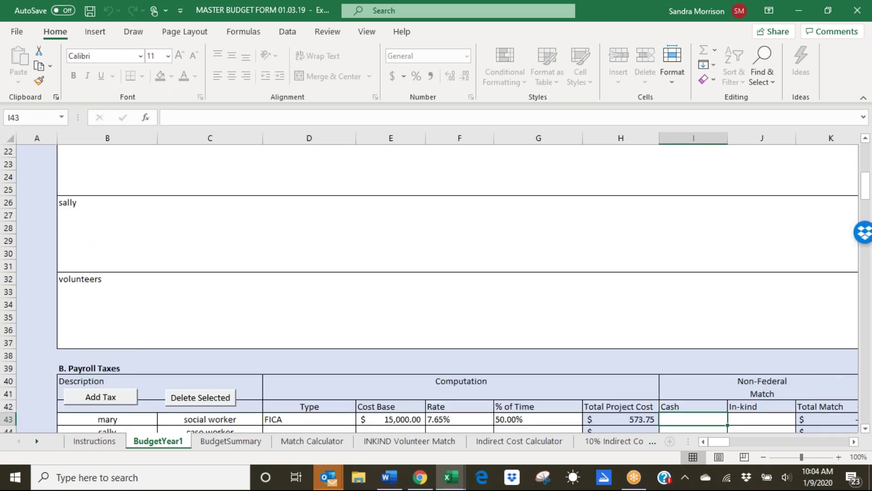
scroll(457, 289, up, 4)
scroll(700, 295, up, 1)
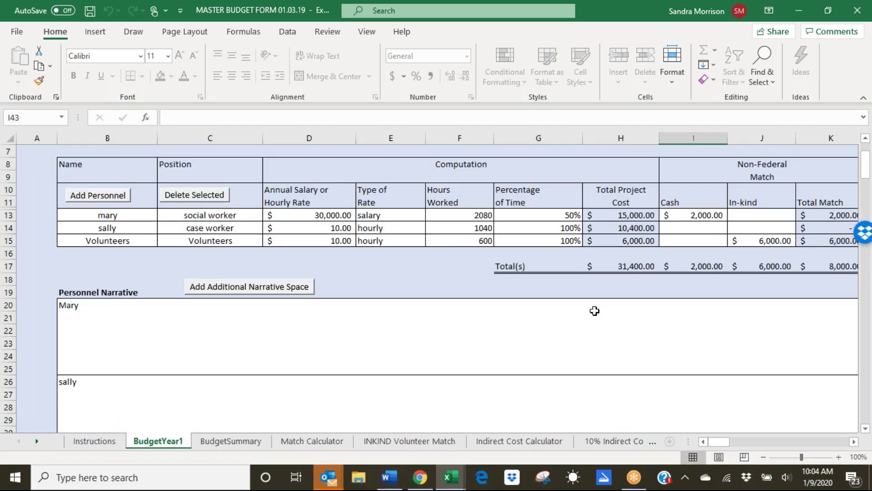
scroll(595, 311, down, 1)
scroll(594, 310, down, 3)
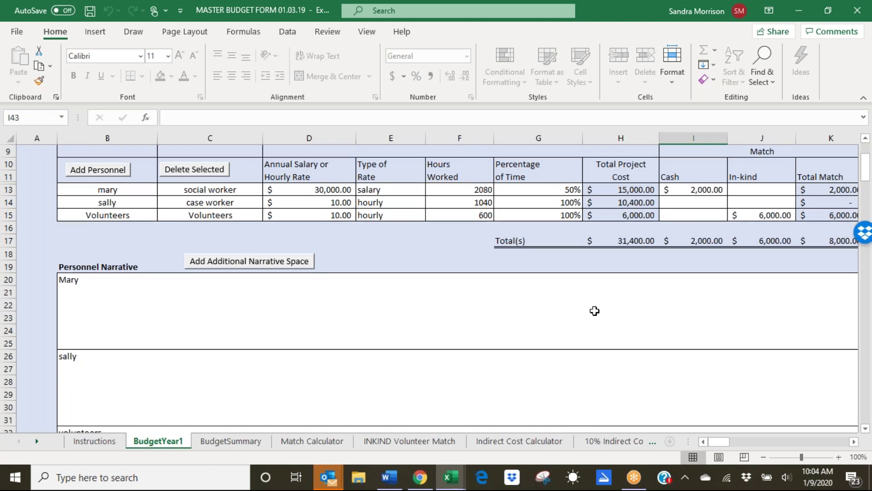
scroll(595, 311, down, 4)
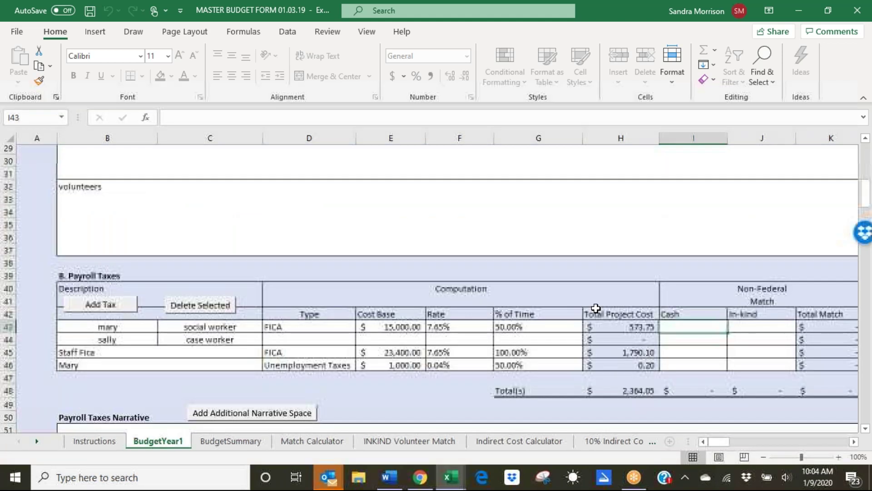
scroll(595, 308, down, 1)
key(F2)
text(2)
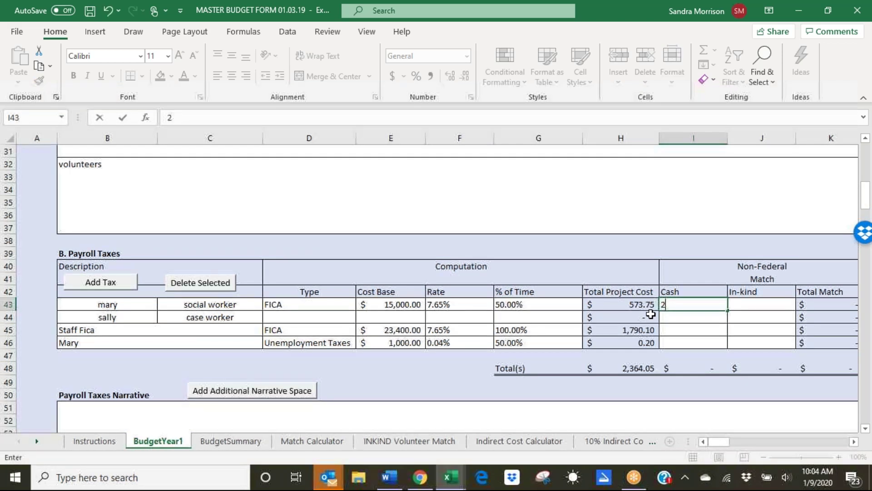
text(00)
key(Return)
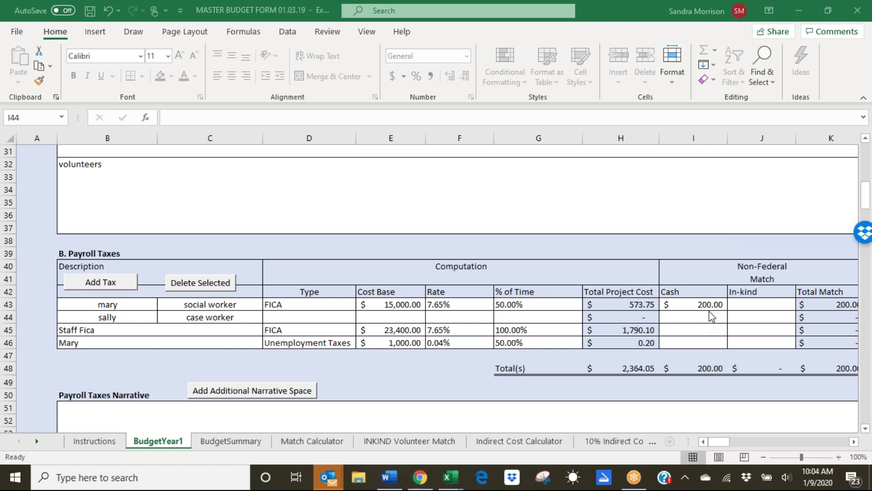
Step: Recheck the Personnel table's match entries, and review the Payroll Taxes Narrative space and the Fringe Benefits table
scroll(711, 316, up, 1)
scroll(712, 316, up, 6)
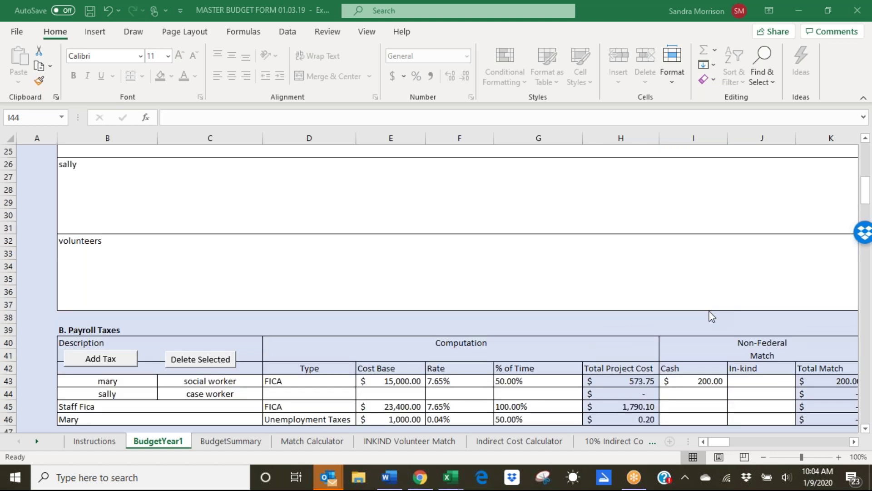
scroll(711, 317, up, 5)
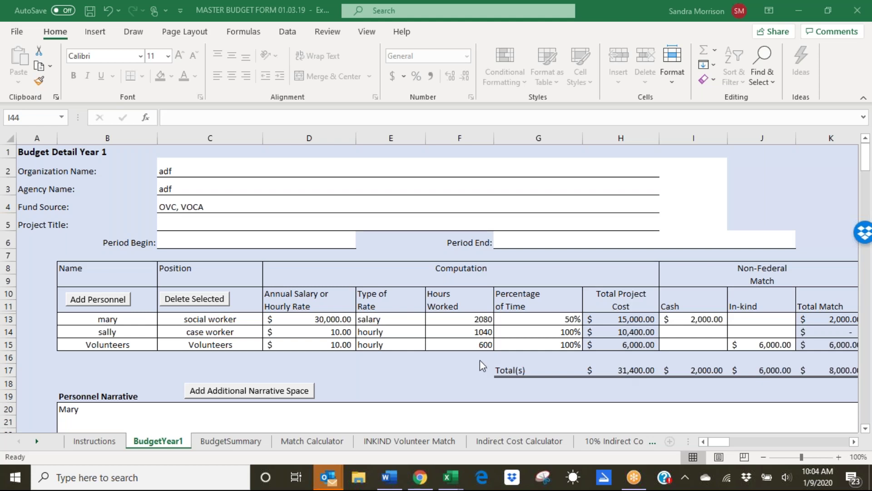
scroll(480, 360, down, 3)
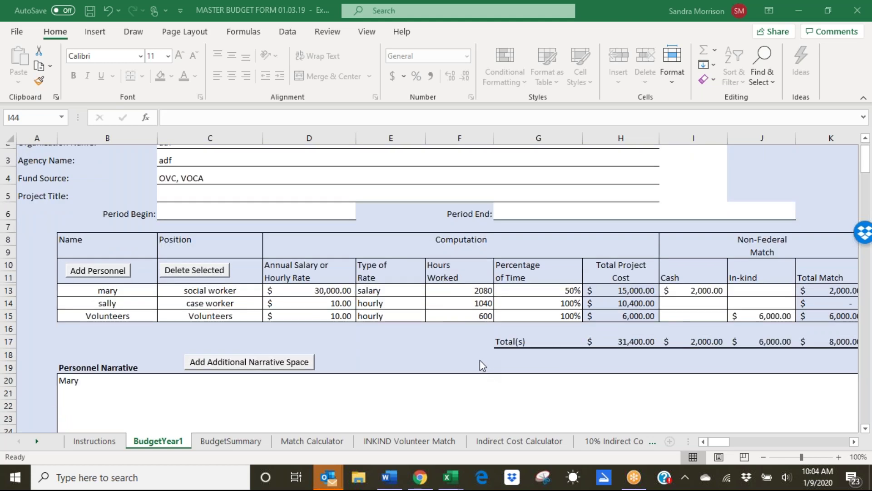
scroll(307, 321, down, 8)
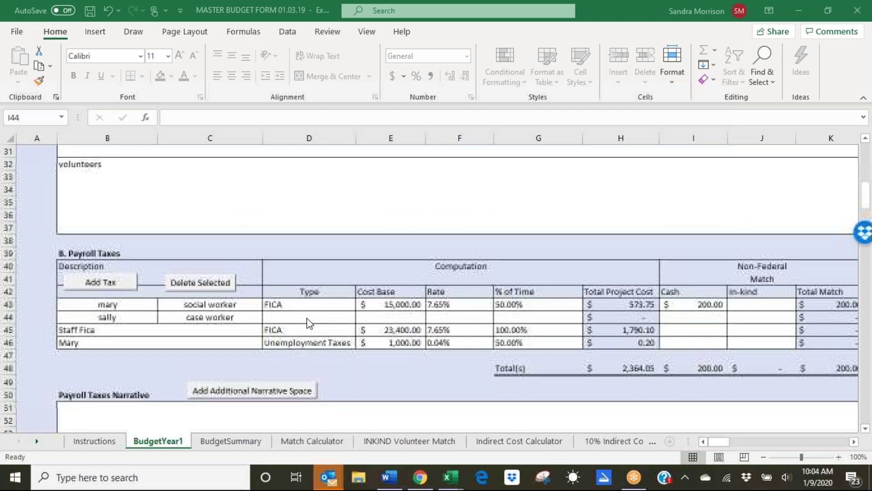
scroll(336, 317, down, 1)
scroll(337, 317, down, 1)
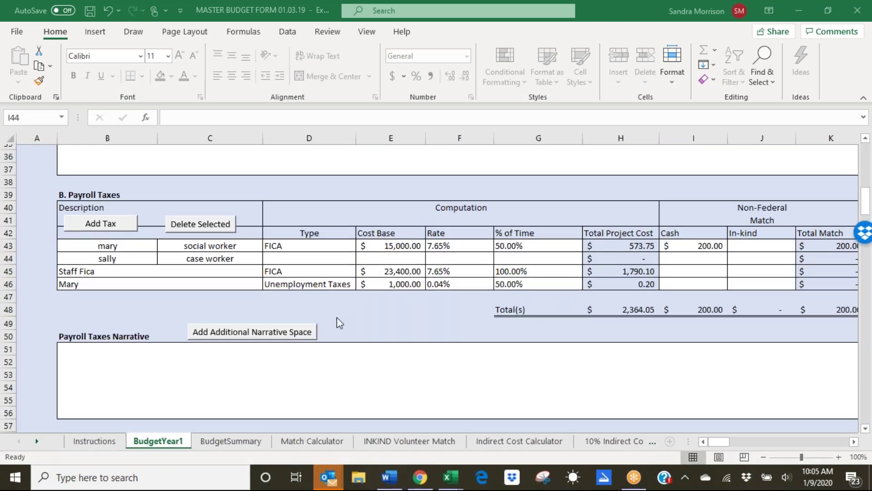
scroll(337, 318, down, 1)
scroll(337, 322, down, 2)
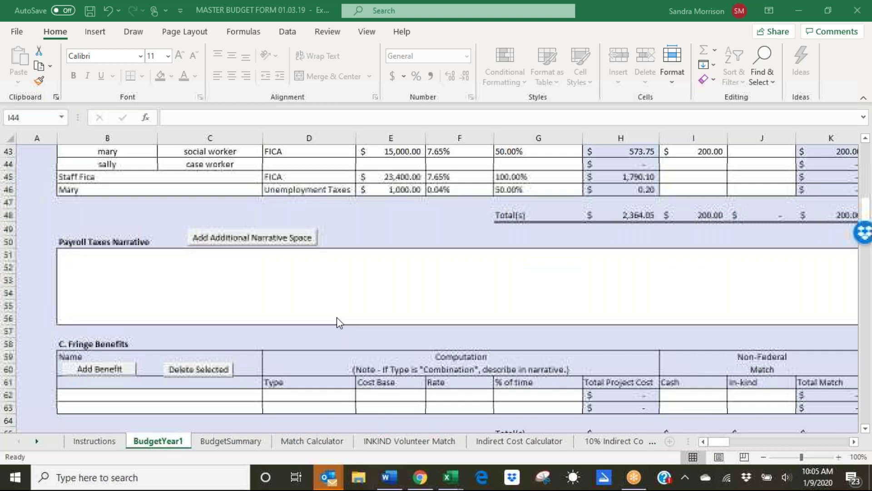
scroll(337, 317, down, 2)
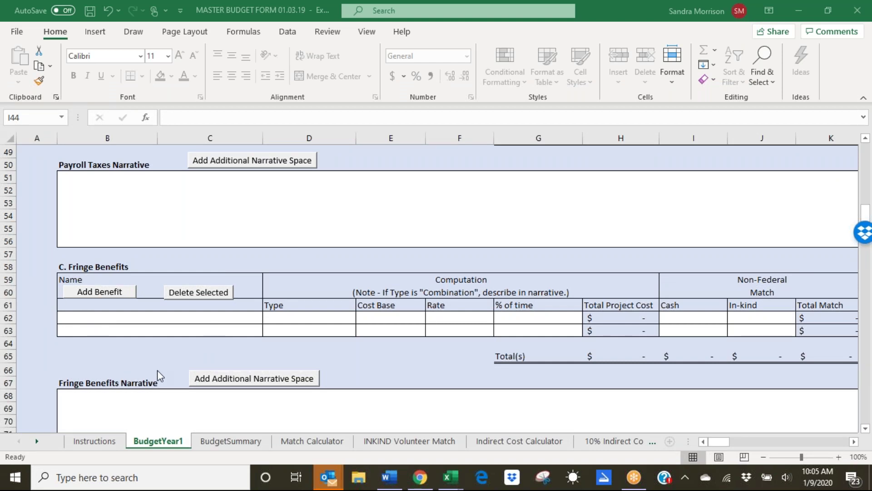
scroll(157, 375, up, 1)
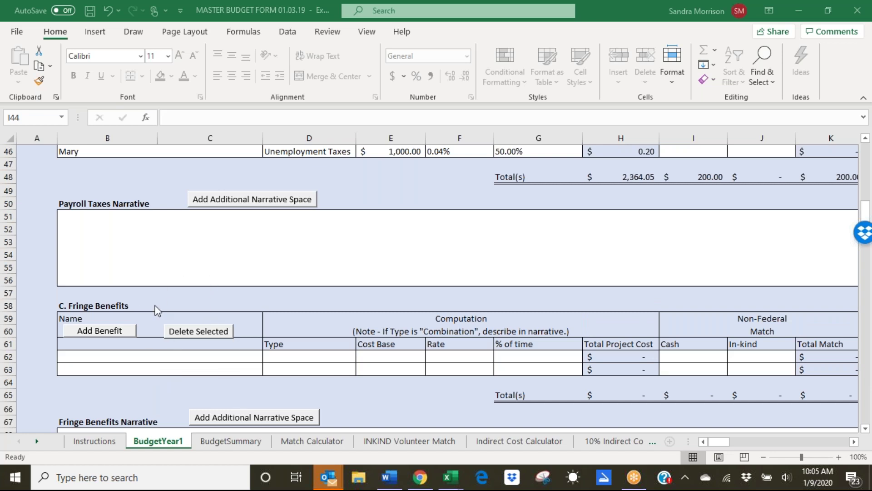
scroll(171, 254, up, 1)
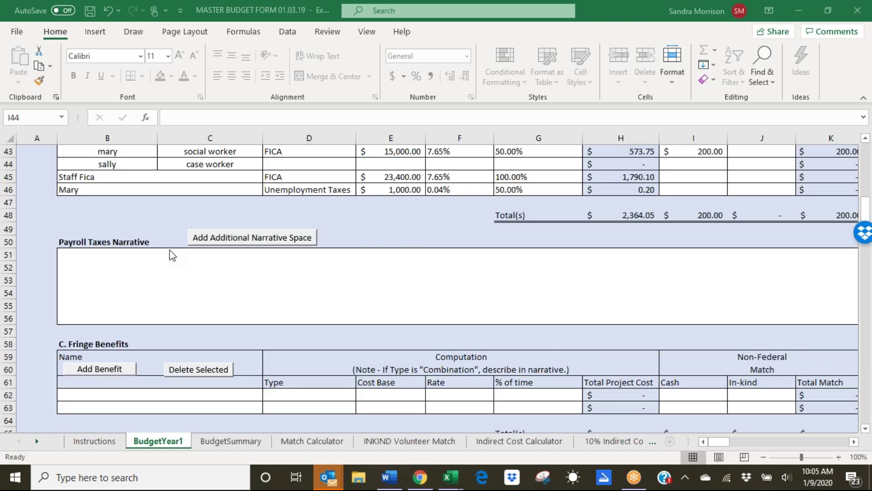
Step: Review the social worker's FICA row in Payroll Taxes from % of Time and Total Project Cost across to Total Federal/State Funds
scroll(170, 251, up, 1)
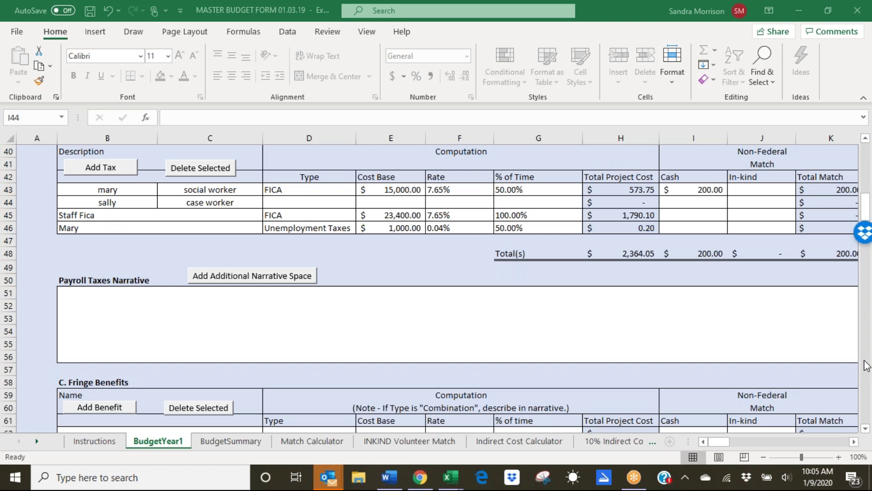
click(451, 319)
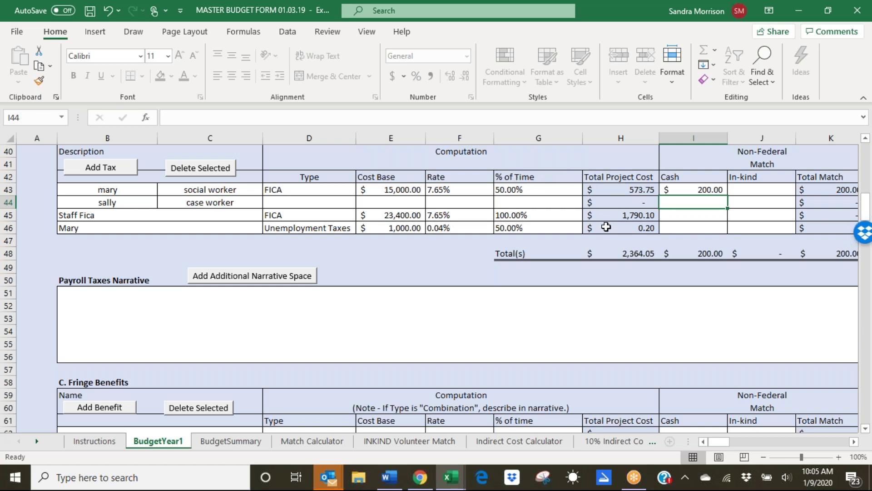
click(530, 189)
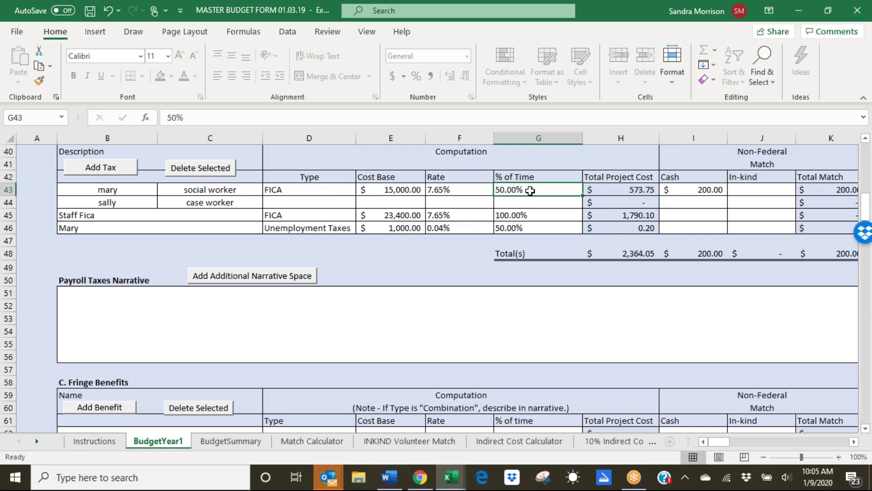
click(598, 179)
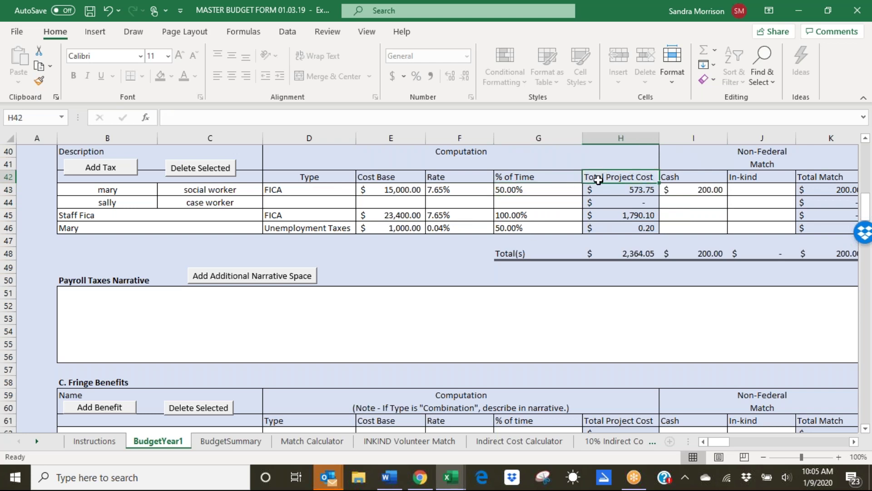
key(Right)
key(Right)
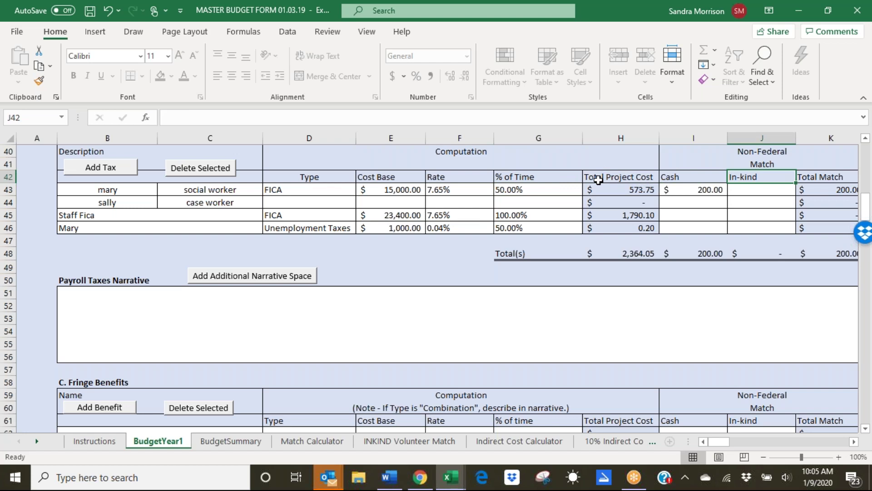
key(Right)
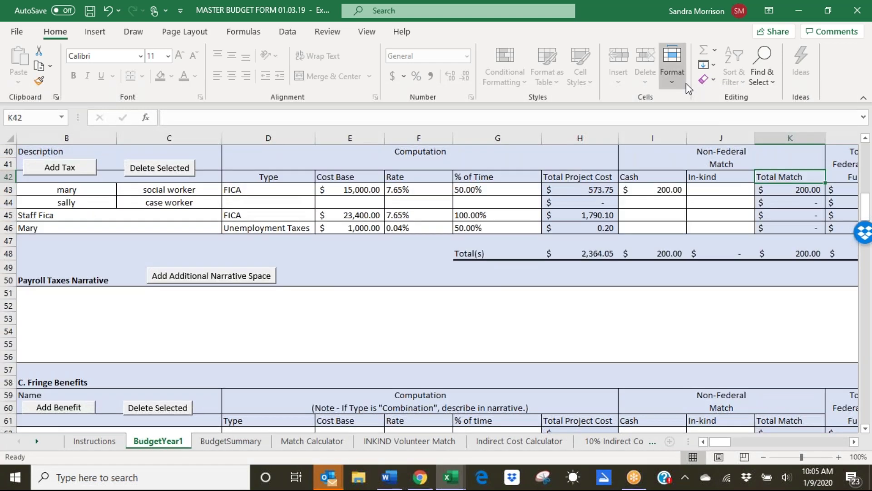
key(Right)
key(Right)
key(Right)
click(667, 190)
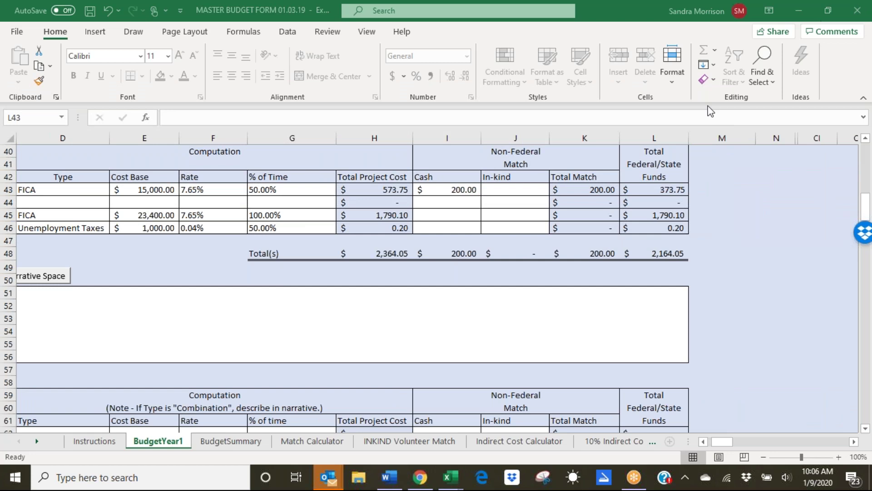
Step: Check the Percentage of Time entries for the three Personnel rows against their project costs
scroll(726, 230, up, 2)
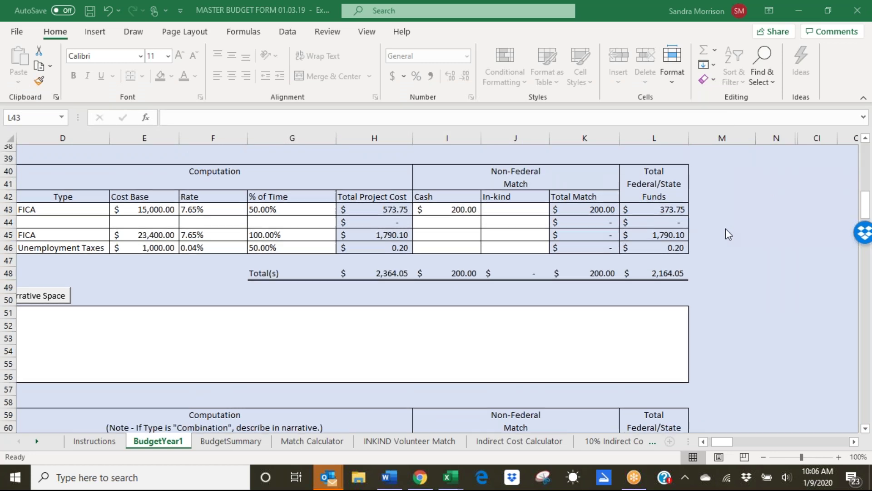
scroll(726, 230, up, 10)
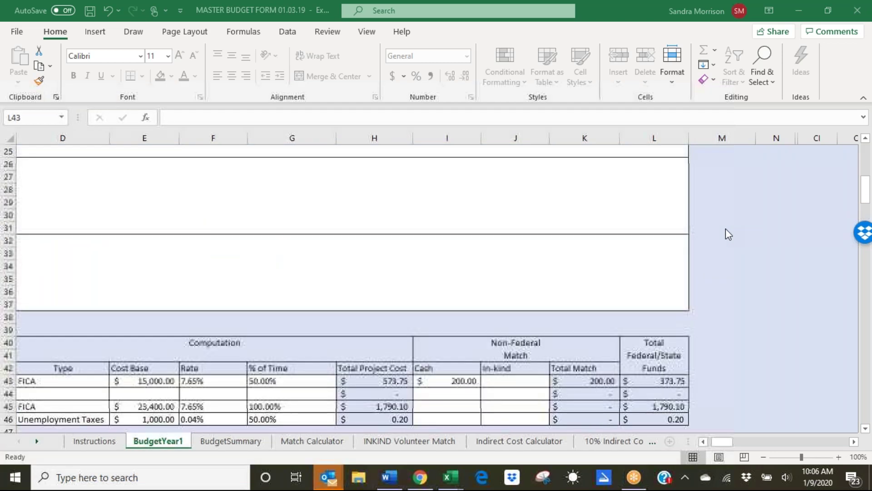
scroll(729, 234, up, 2)
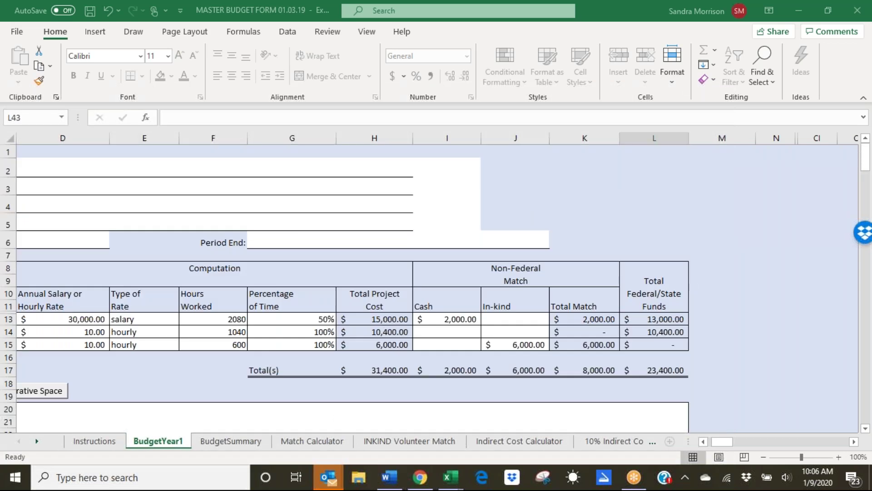
click(390, 333)
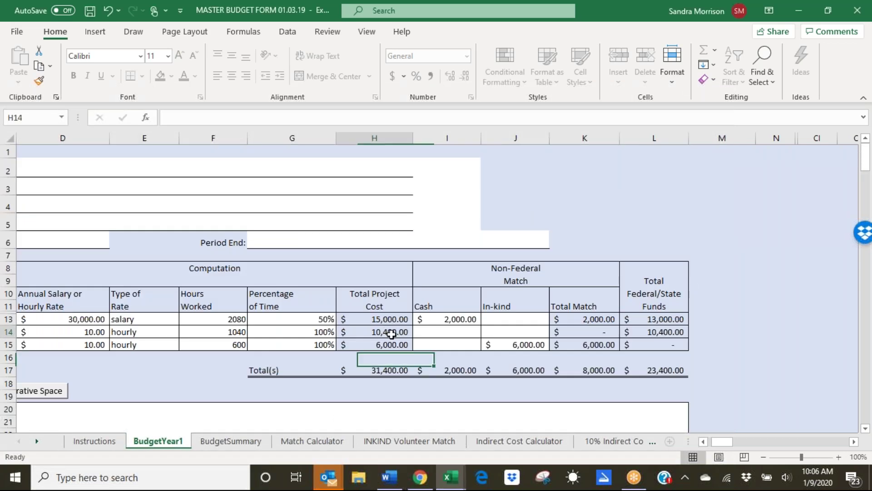
click(307, 319)
click(312, 331)
click(313, 344)
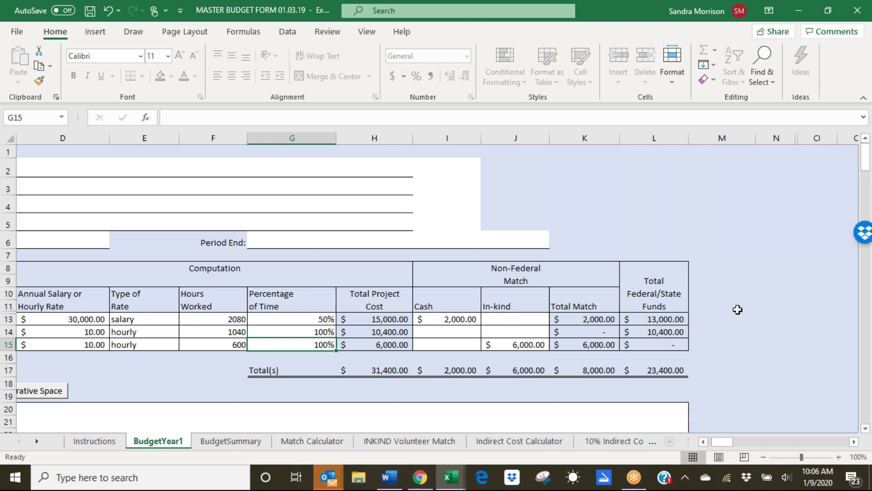
Step: Examine the Personnel table's Total Federal/State Funds entries and total, comparing that column with Total Project Cost
drag(667, 319, 664, 344)
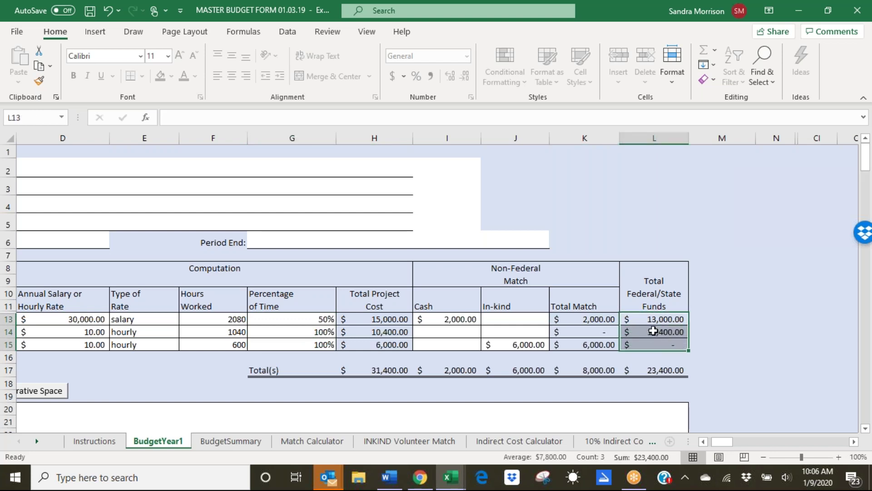
click(651, 372)
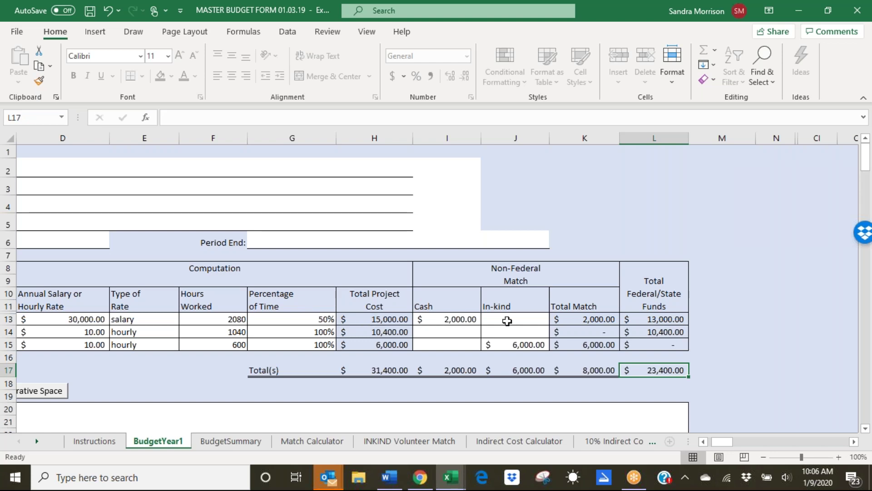
click(652, 319)
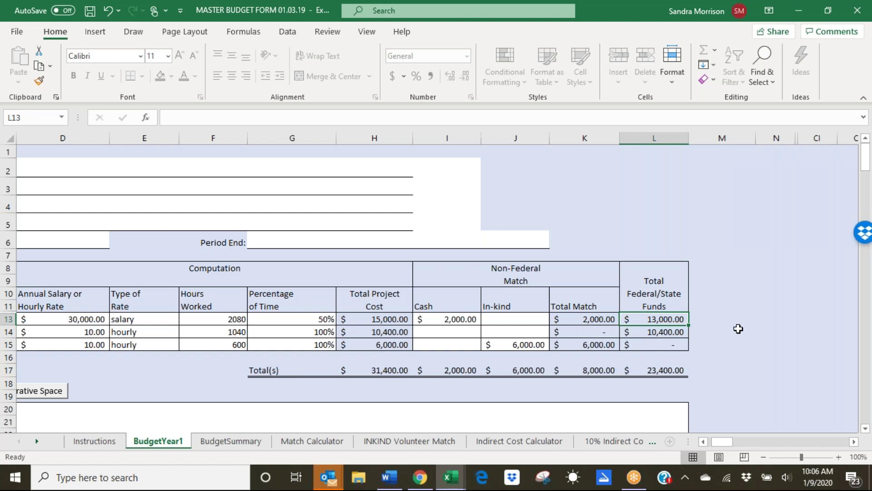
click(366, 297)
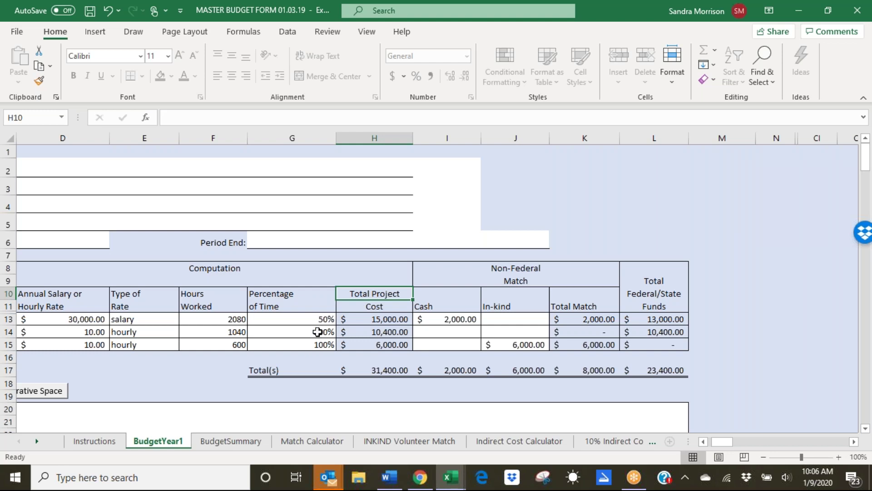
click(653, 287)
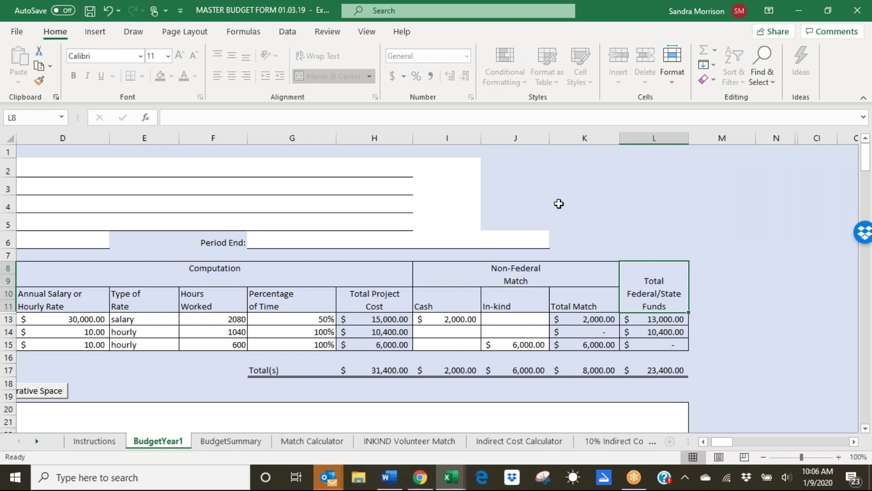
Step: Review the Personnel Narrative boxes for the social worker, case worker and volunteers alongside the Personnel table
scroll(562, 204, down, 1)
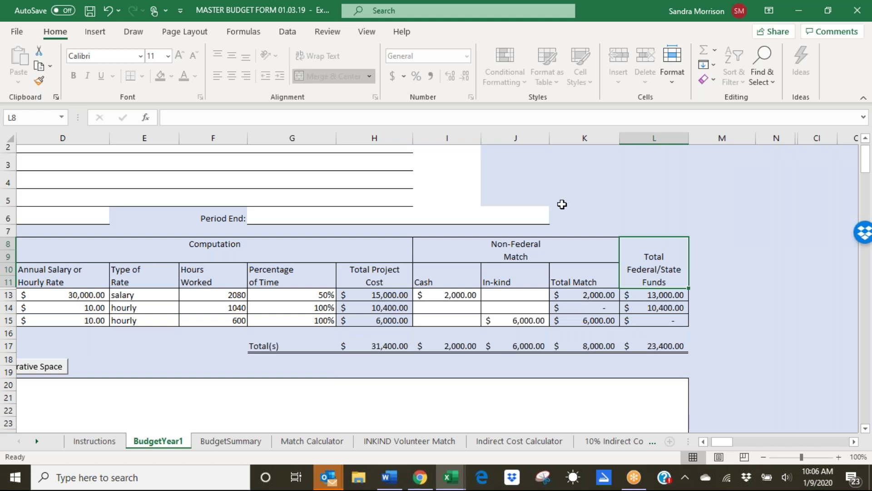
scroll(562, 204, down, 1)
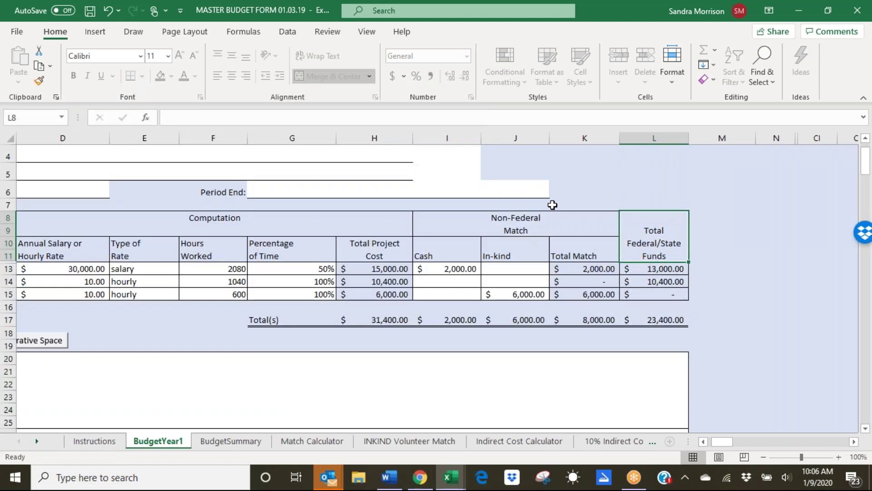
click(142, 372)
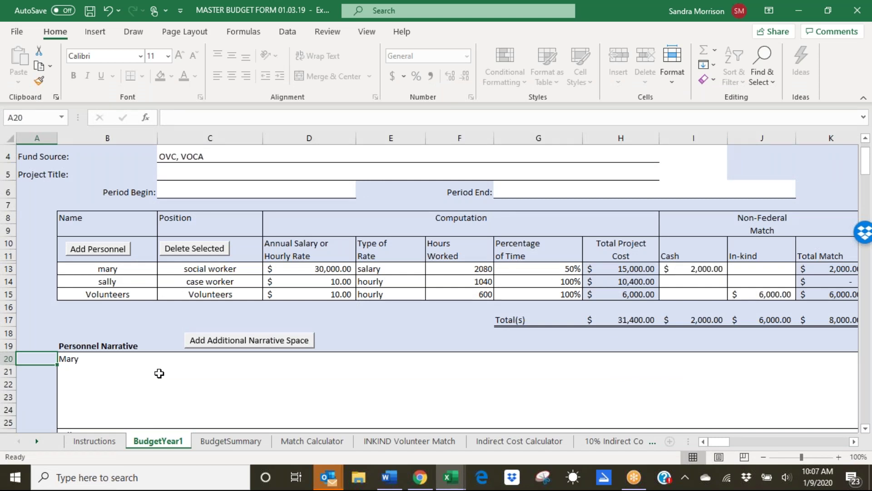
scroll(159, 373, down, 3)
click(93, 411)
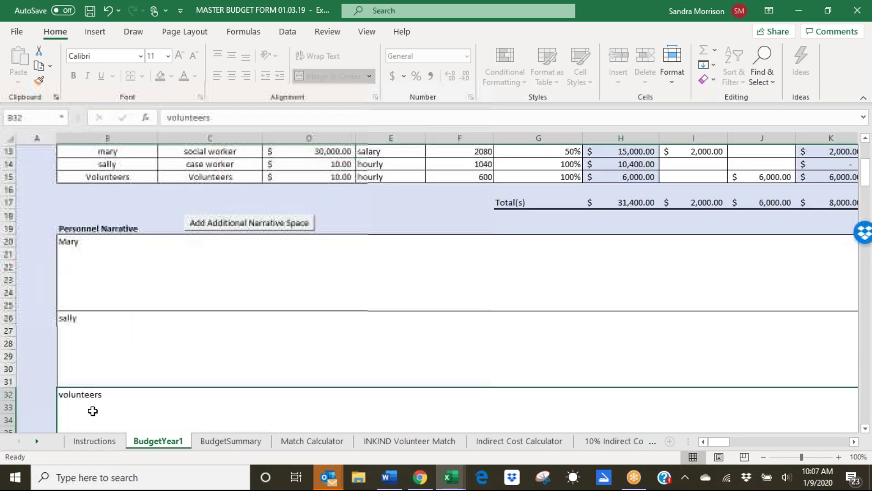
right_click(93, 411)
key(Escape)
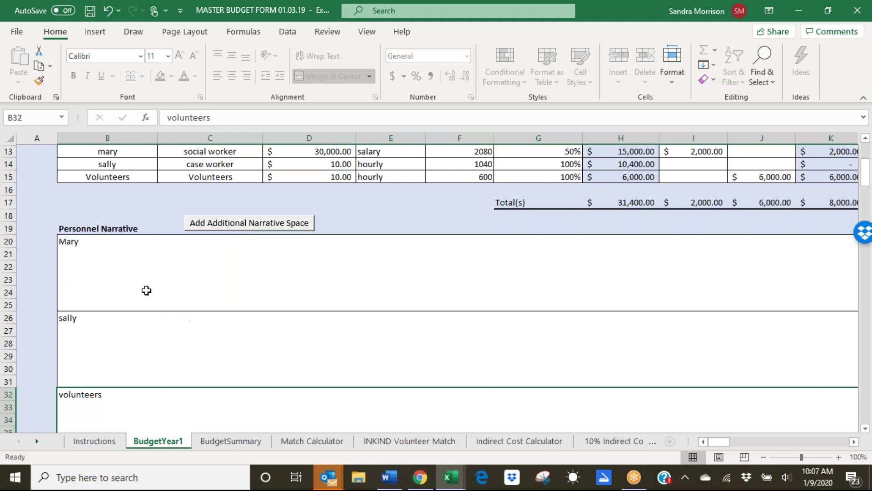
scroll(174, 302, up, 1)
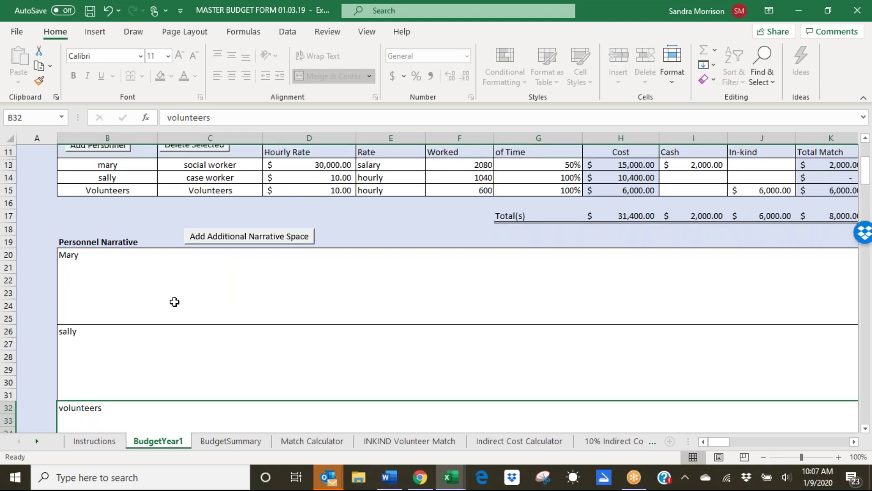
scroll(175, 302, up, 2)
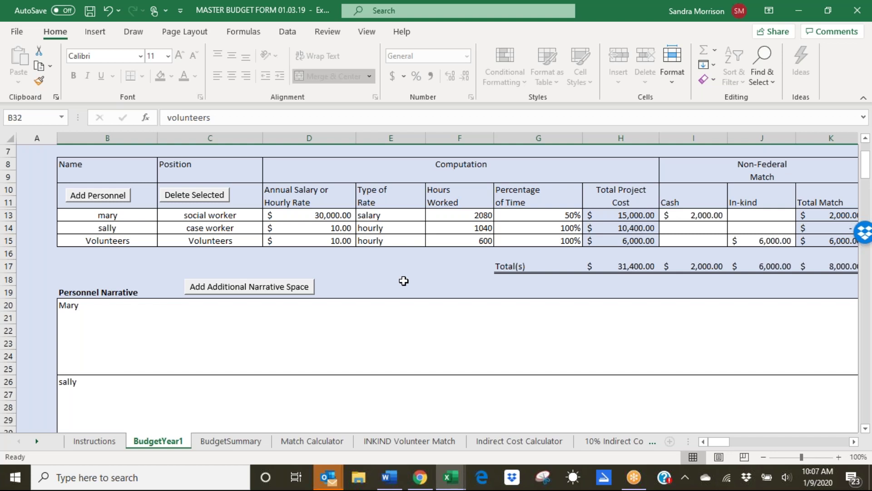
scroll(403, 280, down, 1)
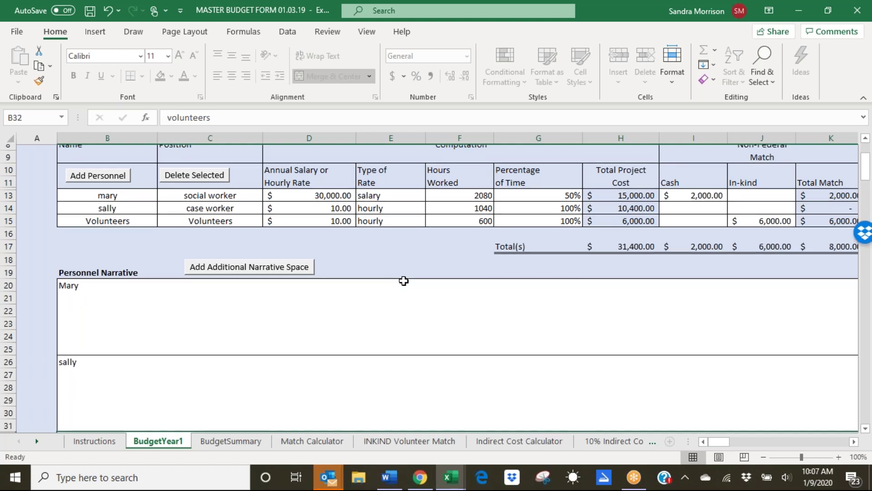
scroll(403, 281, down, 1)
scroll(403, 281, down, 1)
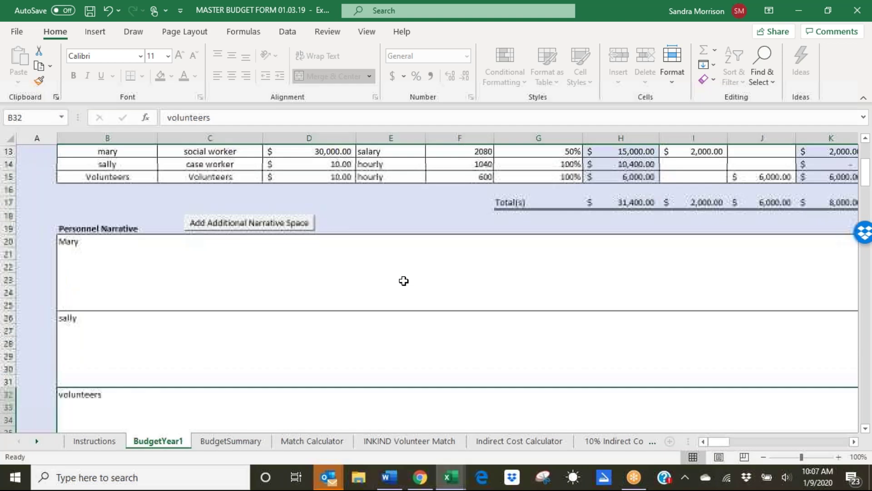
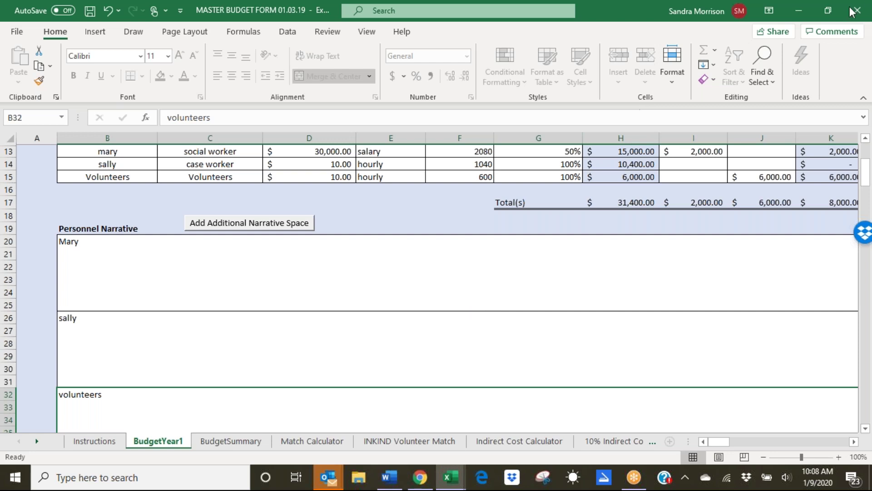
Step: Check the social worker's Total Project Cost in the Personnel table and select their Personnel Narrative box
scroll(566, 284, up, 1)
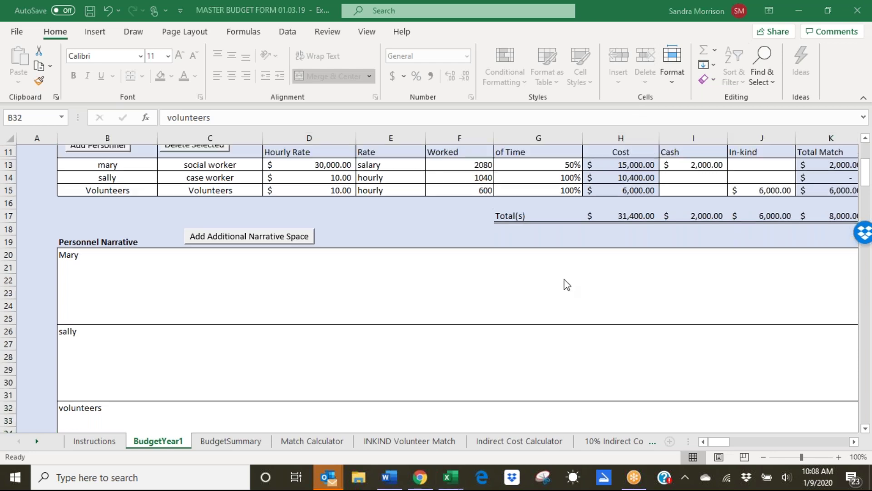
scroll(567, 285, up, 1)
scroll(567, 285, up, 1)
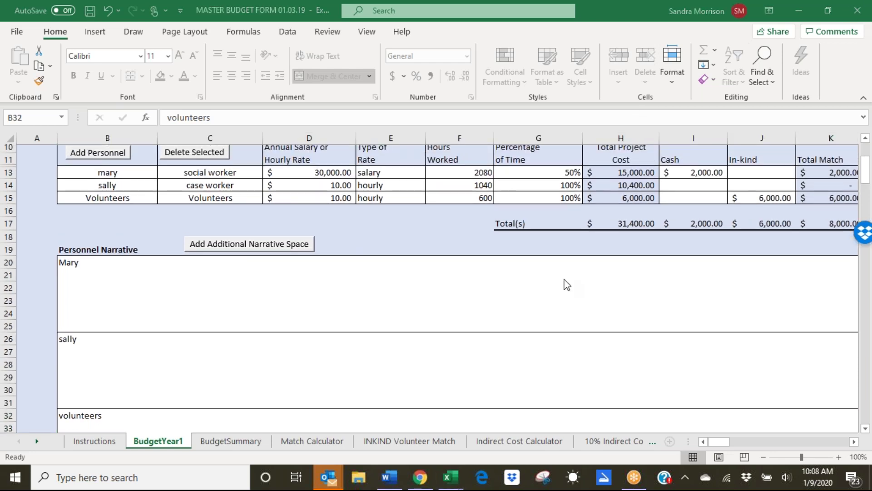
scroll(567, 285, up, 1)
scroll(567, 284, up, 2)
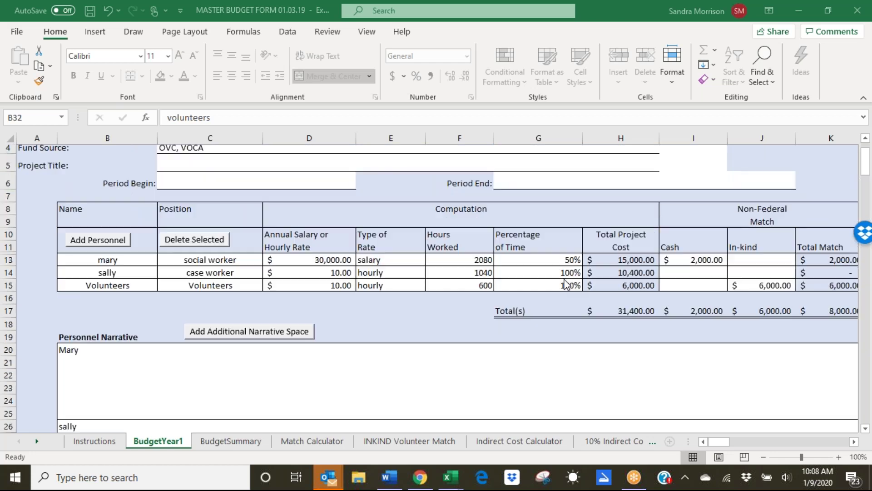
scroll(665, 274, down, 1)
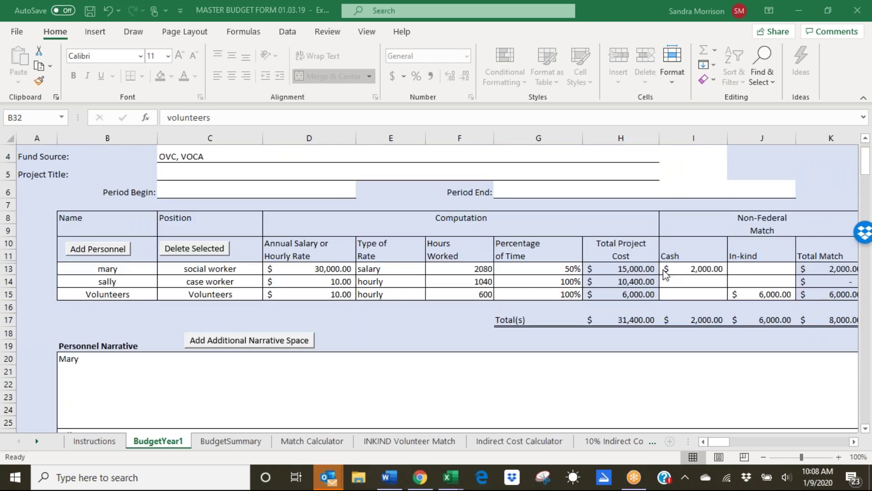
click(622, 270)
click(579, 374)
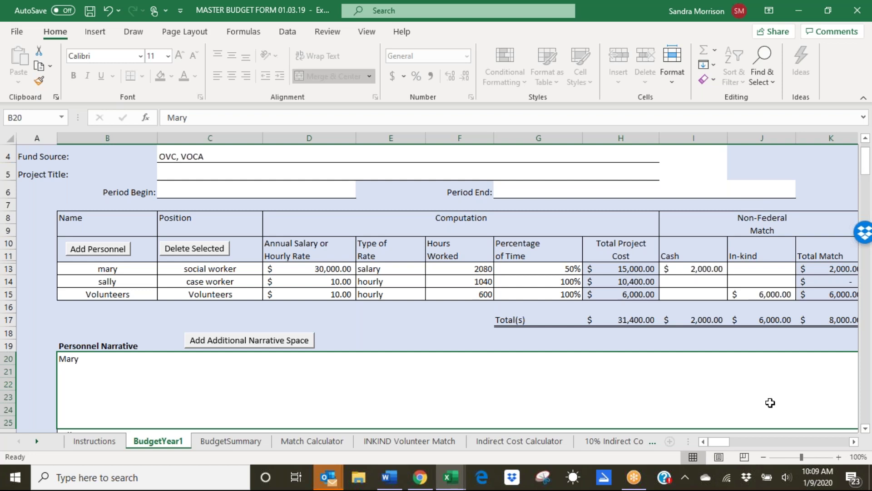
Step: Highlight the Total Project Cost and Percentage of Time entries in Personnel rows 13 to 15, and examine the cost column
click(710, 343)
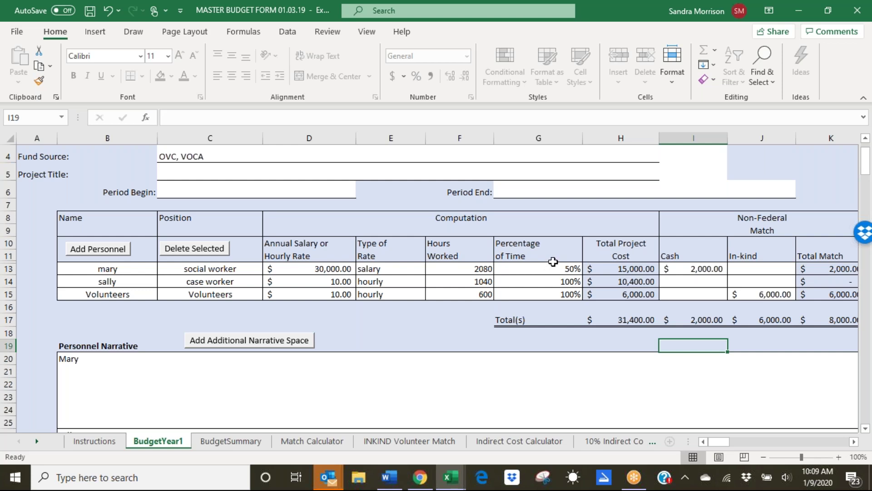
drag(629, 269, 629, 293)
drag(564, 269, 559, 293)
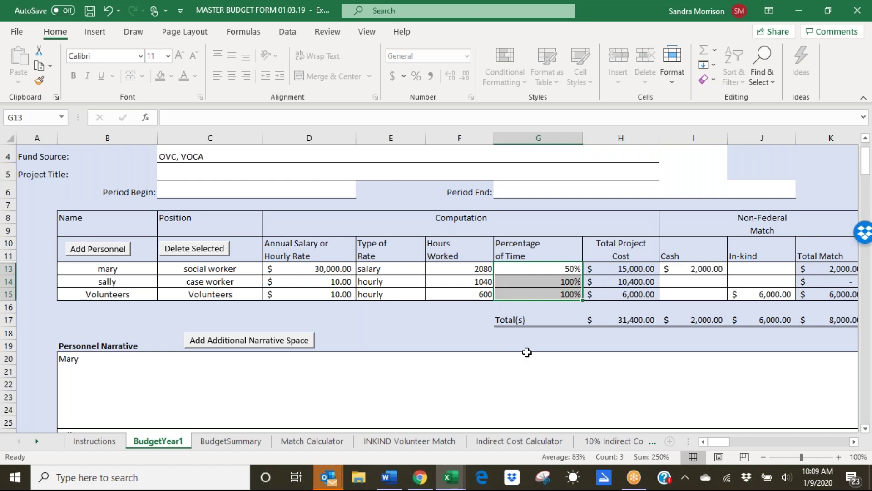
click(623, 249)
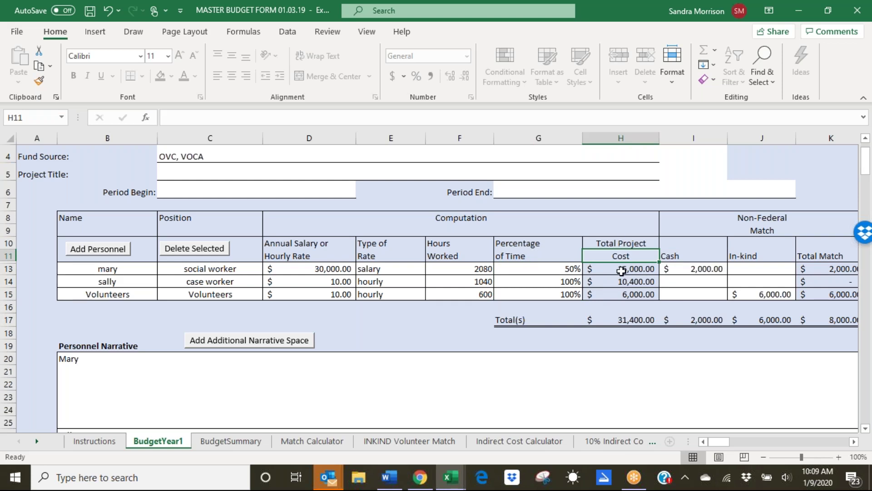
Step: Examine the social worker's Total Match and Total Project Cost, the Personnel Narrative boxes, and the Personnel table's Total Project Cost total
click(841, 269)
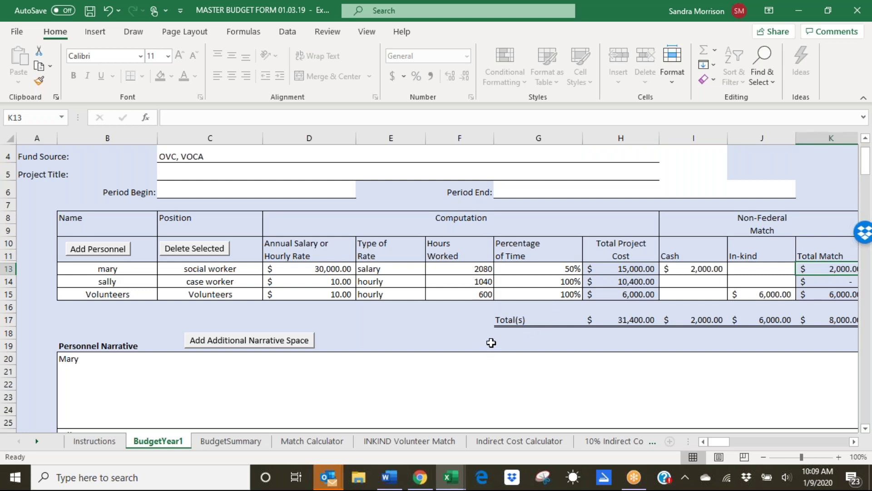
scroll(491, 343, down, 1)
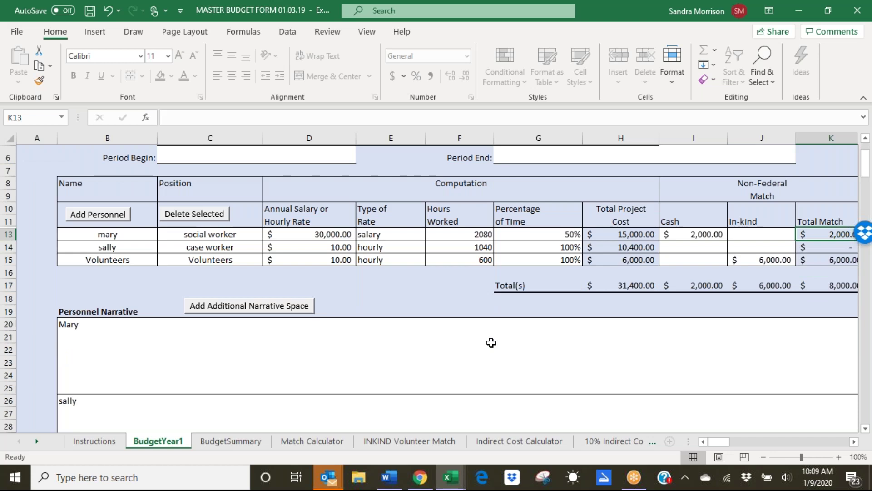
scroll(491, 343, down, 1)
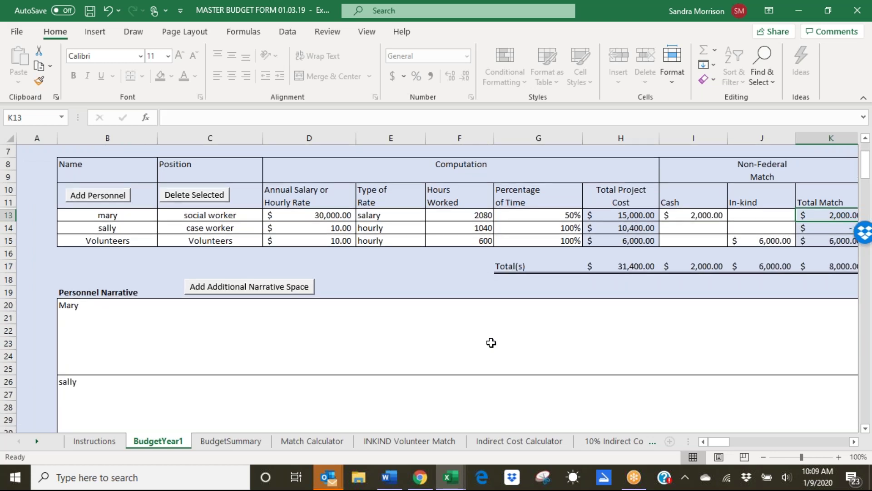
scroll(491, 343, down, 2)
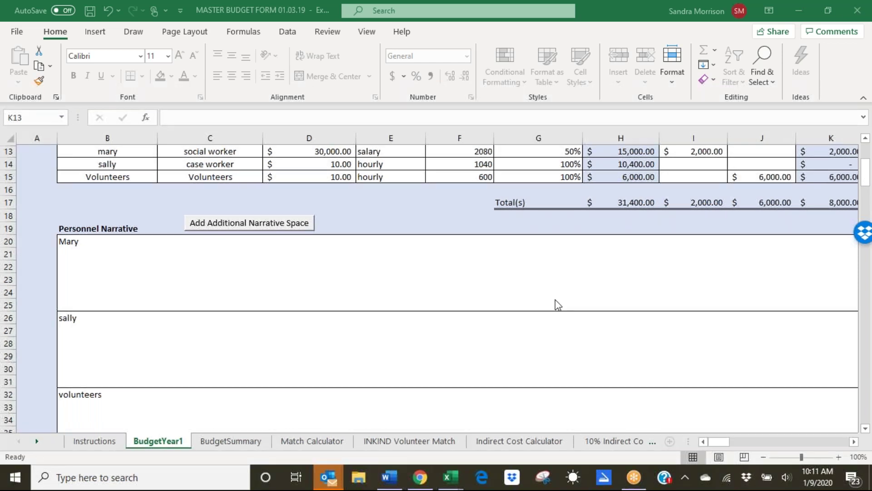
scroll(555, 299, up, 3)
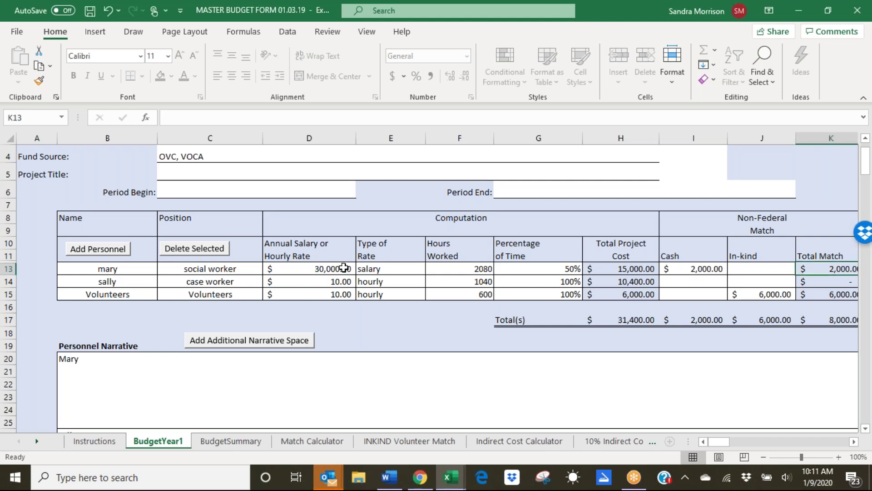
click(621, 268)
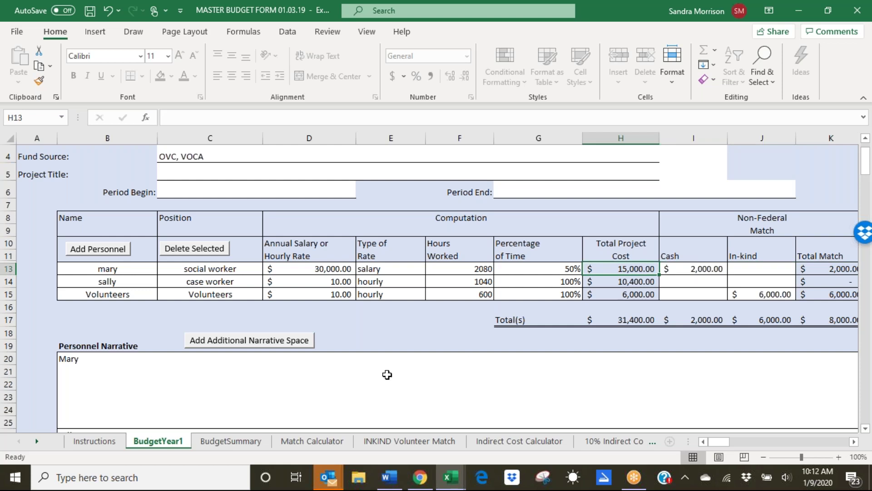
scroll(387, 374, down, 1)
scroll(387, 375, down, 1)
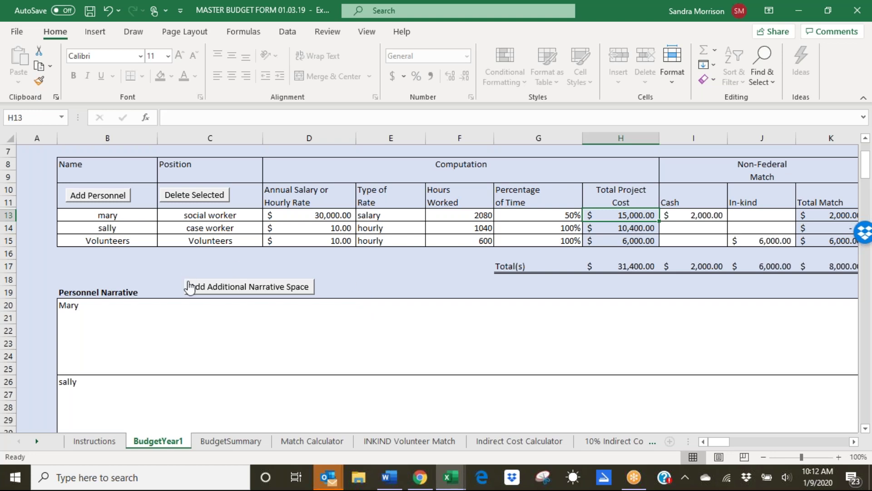
click(406, 282)
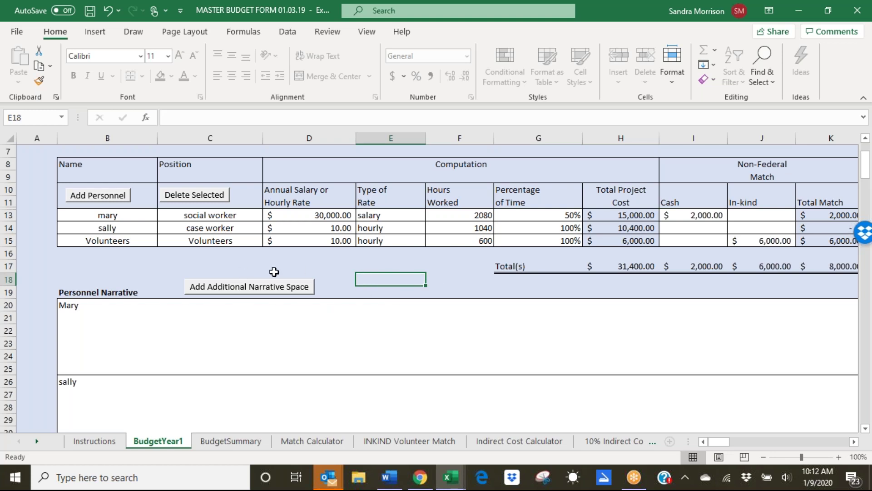
click(628, 267)
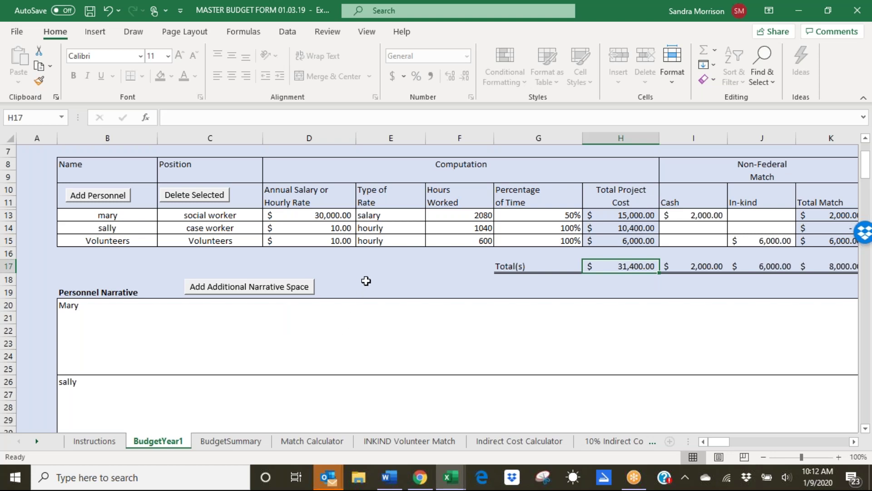
Step: Replace the description of the Unemployment Taxes row in the Payroll Taxes table with "staff"
scroll(366, 281, down, 1)
scroll(366, 281, down, 3)
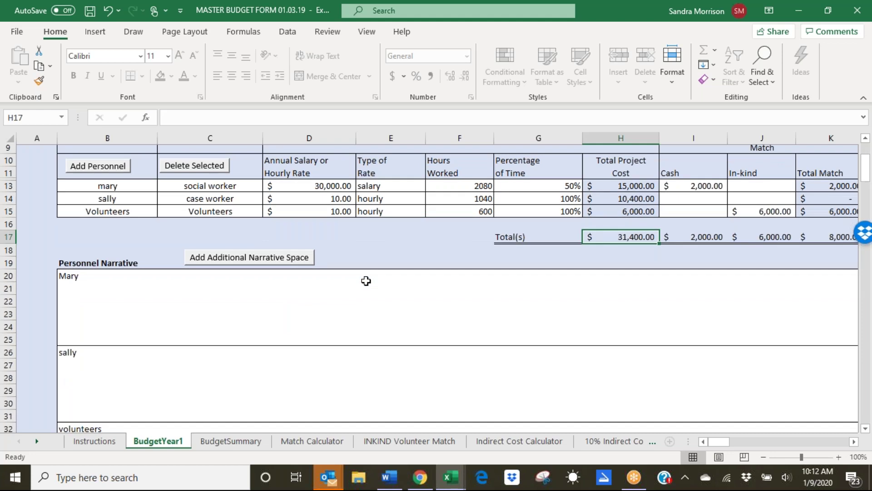
scroll(366, 281, down, 1)
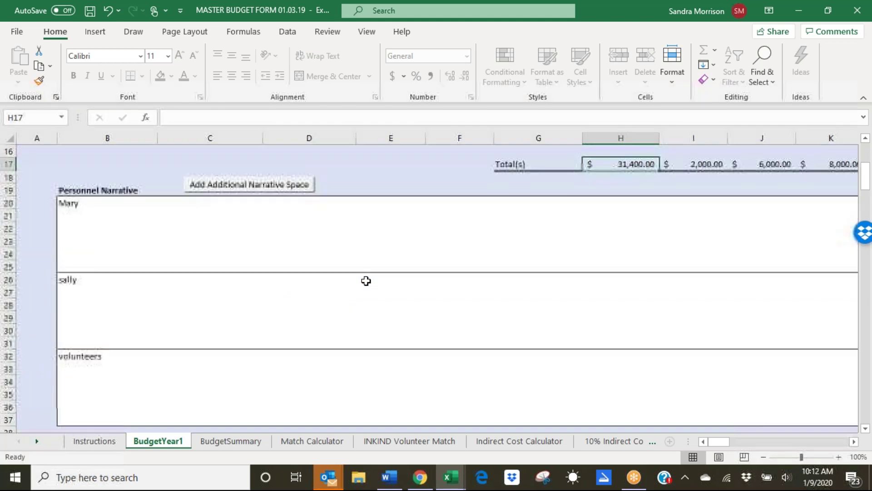
scroll(367, 280, down, 2)
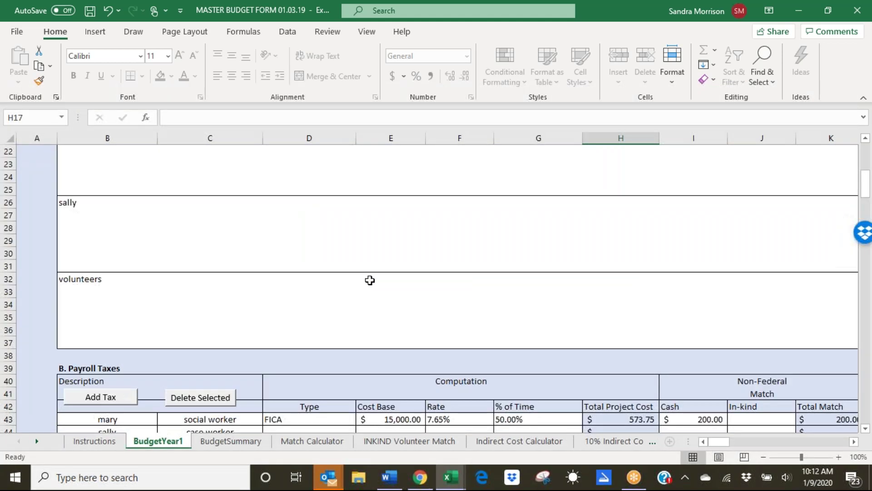
scroll(370, 280, down, 1)
scroll(231, 310, down, 2)
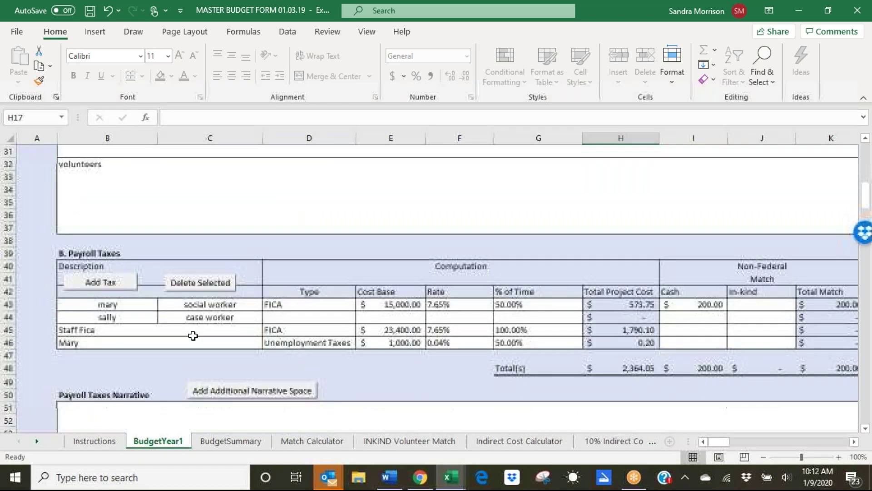
click(193, 335)
text(staff)
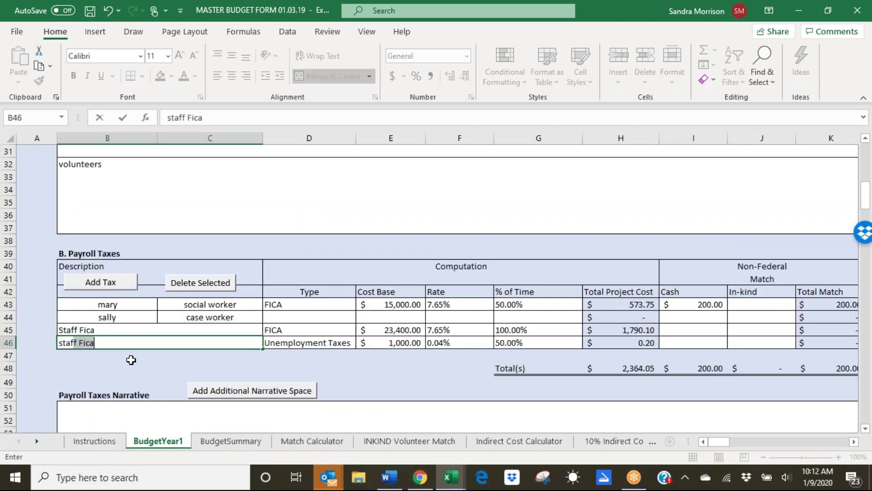
key(BackSpace)
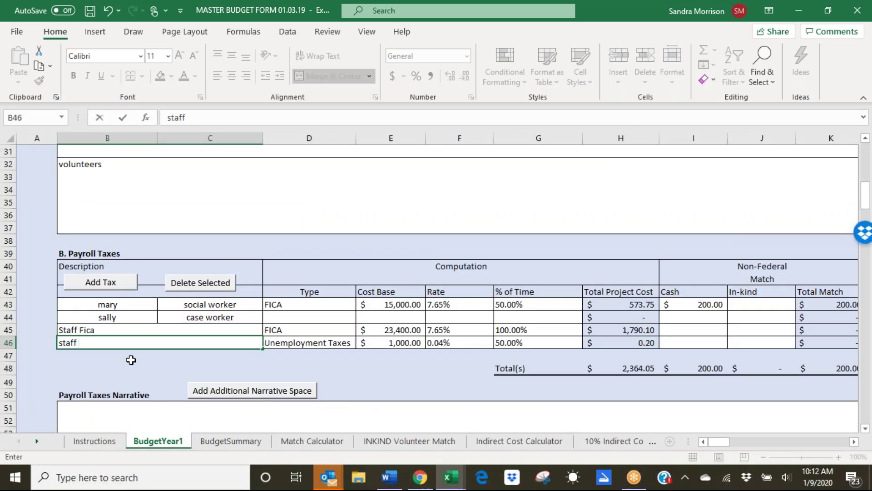
Step: Set the Cost Base of the staff Unemployment Taxes row to 34,500 and check its Total Project Cost
click(398, 342)
text(34)
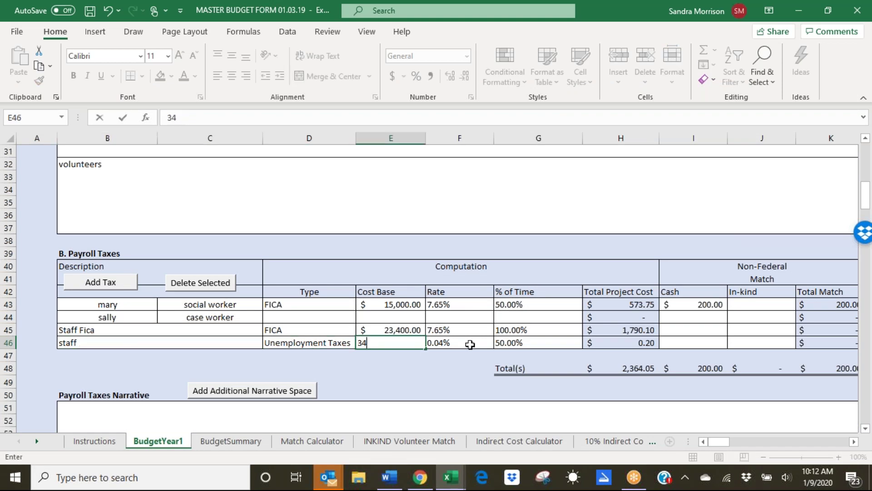
text(5000)
key(BackSpace)
key(ctrl+Return)
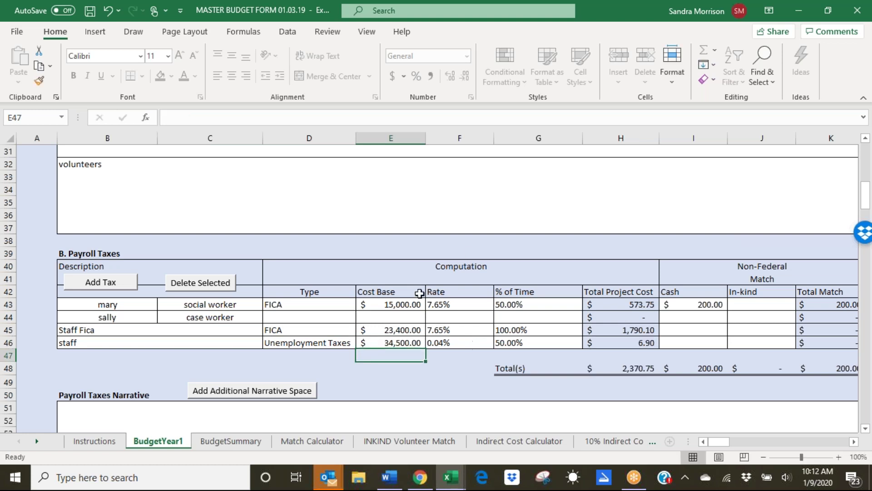
click(639, 341)
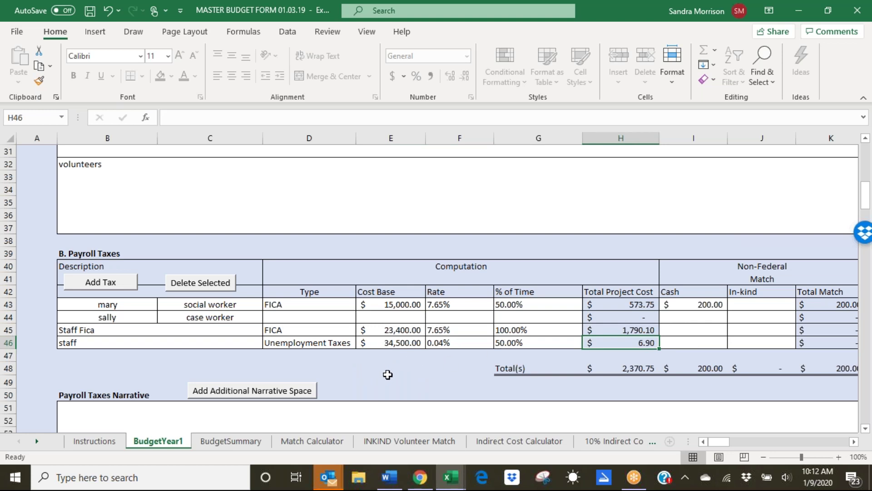
Step: Review the description and type of the staff Unemployment Taxes row and set its % of Time to 100%
scroll(387, 374, up, 1)
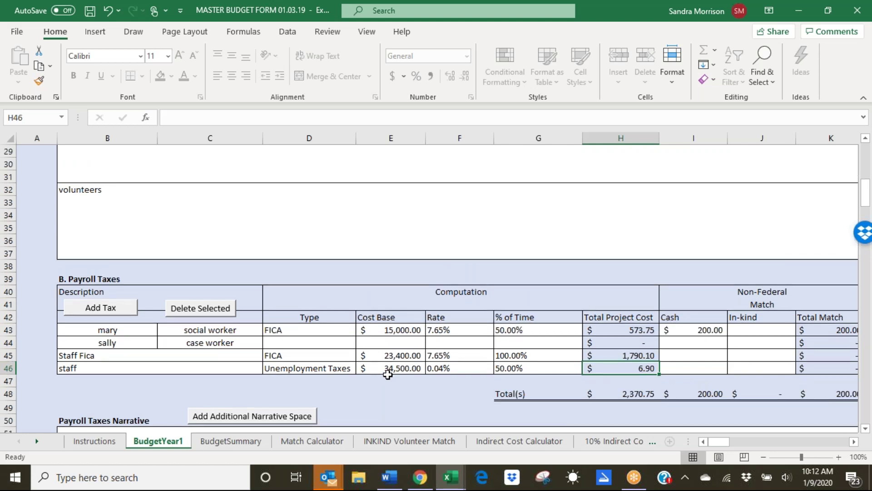
scroll(388, 374, up, 1)
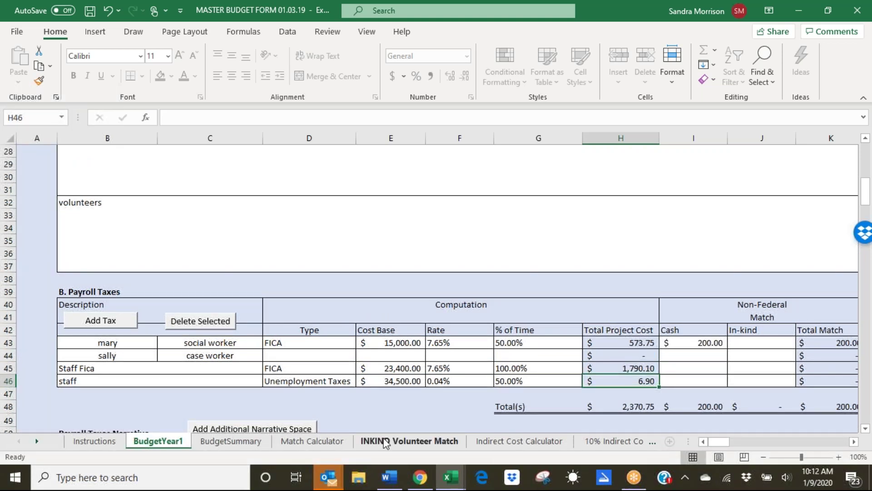
click(366, 404)
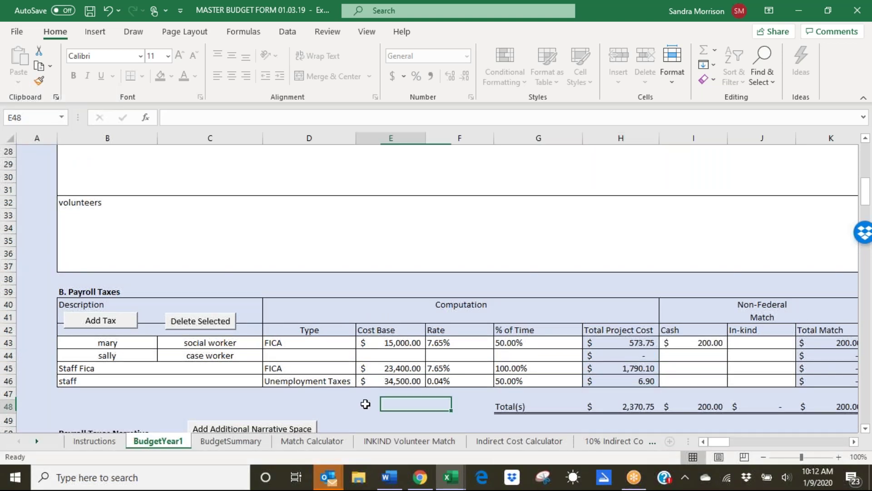
click(321, 382)
click(149, 381)
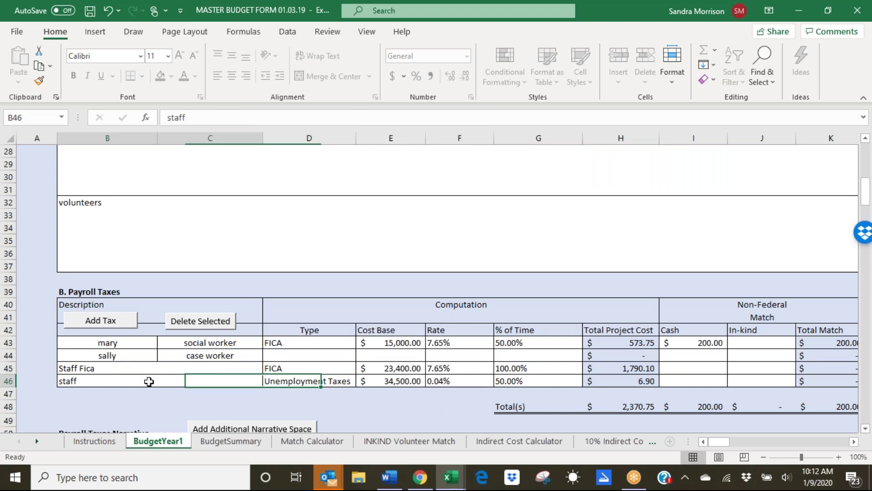
click(308, 383)
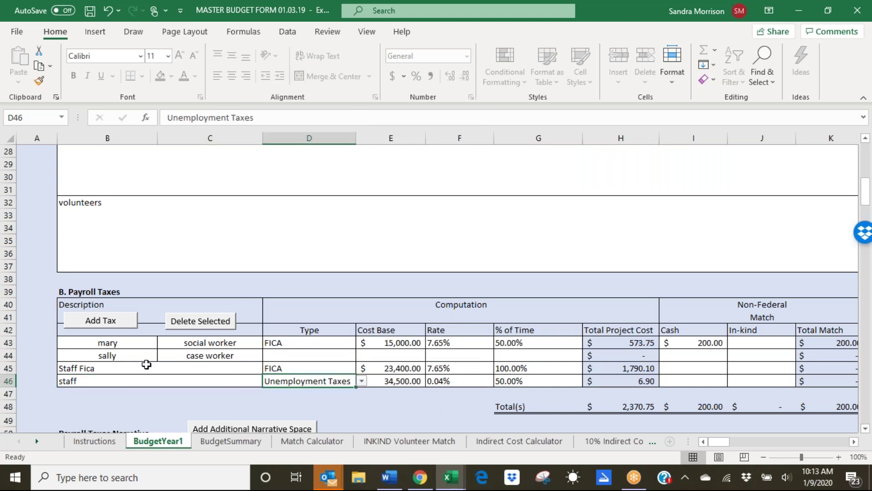
click(105, 382)
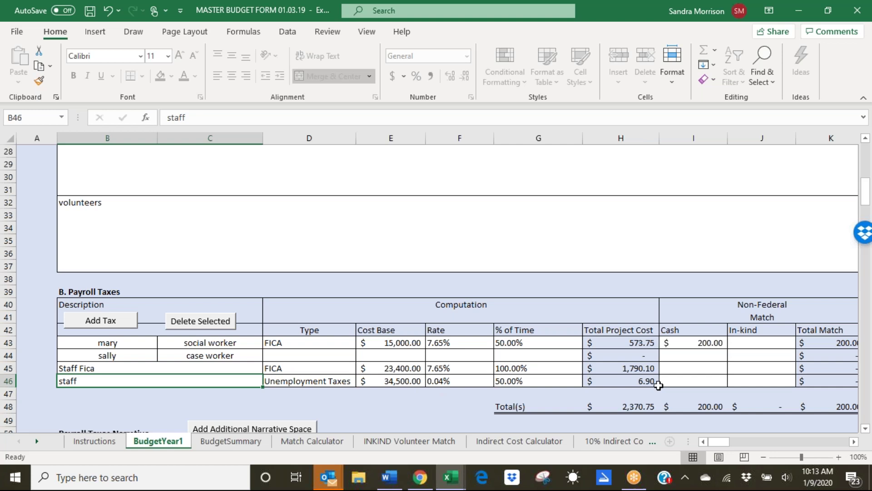
click(513, 383)
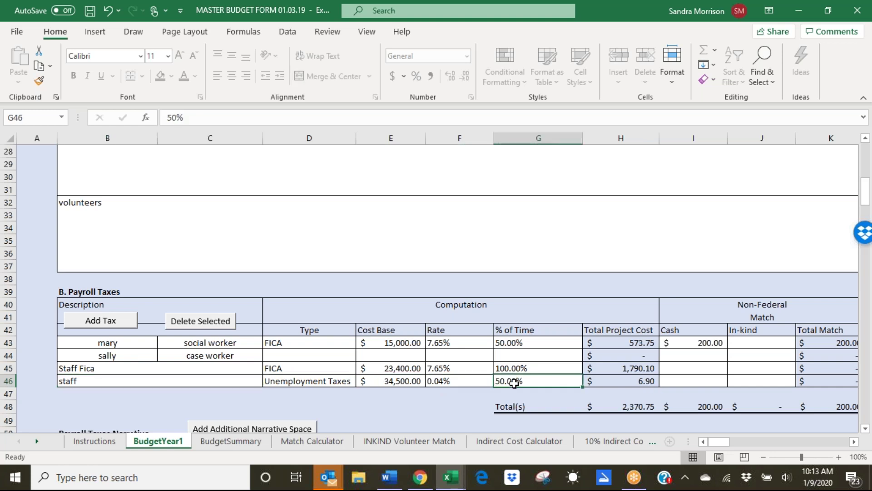
text(100%)
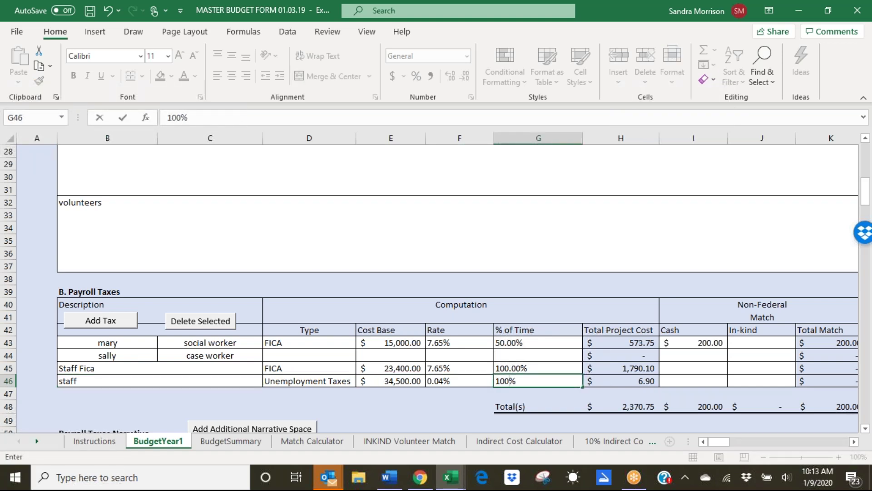
key(Return)
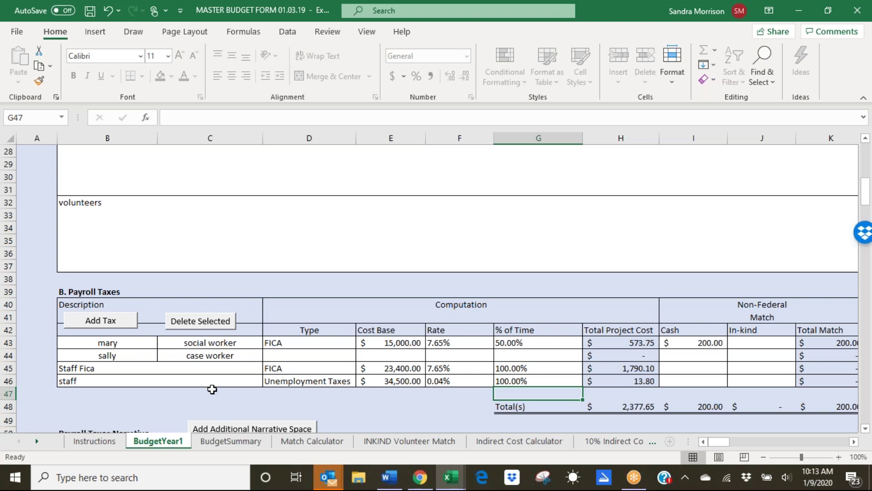
Step: Examine the Payroll Taxes Narrative and the Fringe Benefits section, including its computation columns, non-federal match and narrative box
scroll(304, 409, down, 1)
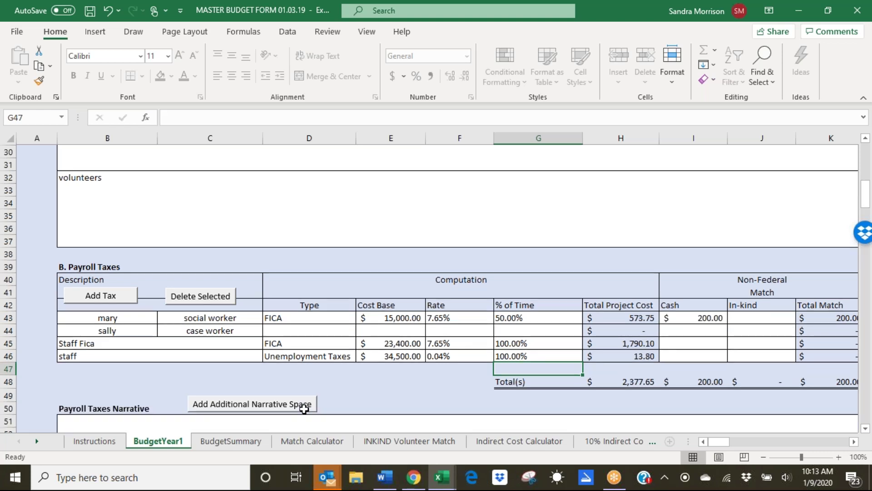
scroll(304, 409, down, 1)
scroll(304, 410, down, 1)
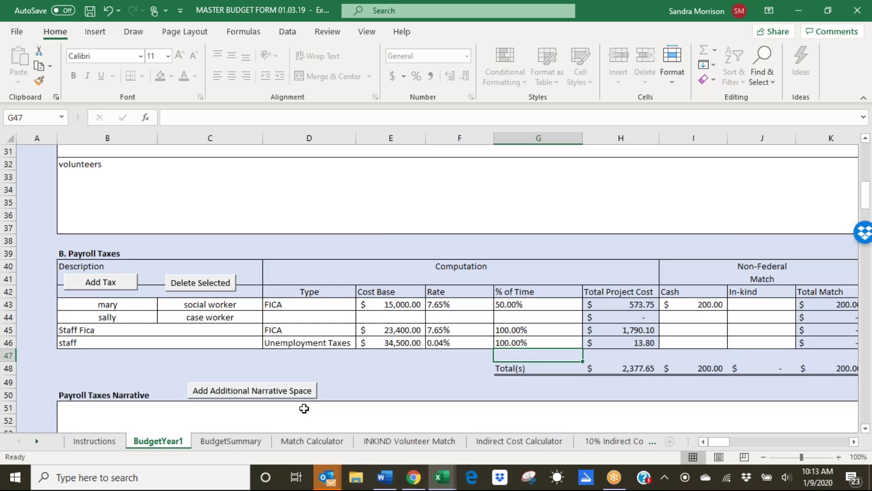
scroll(304, 408, down, 4)
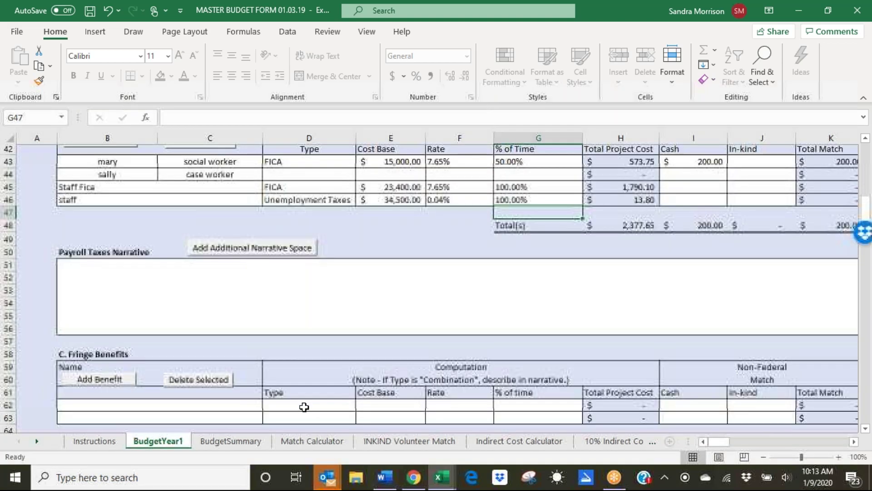
scroll(304, 406, down, 2)
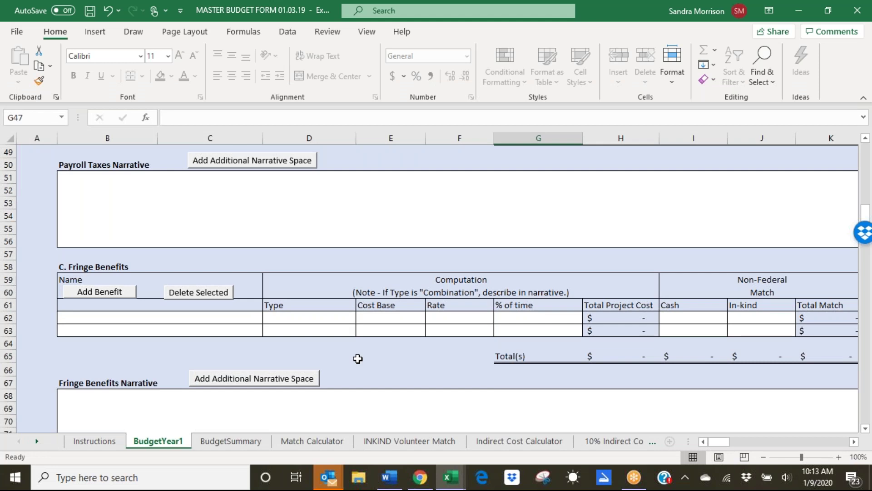
scroll(232, 311, down, 1)
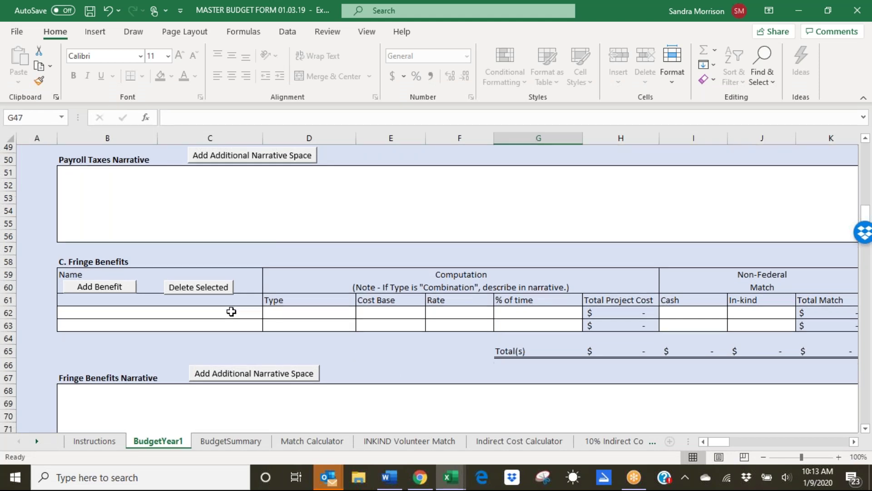
scroll(231, 311, down, 2)
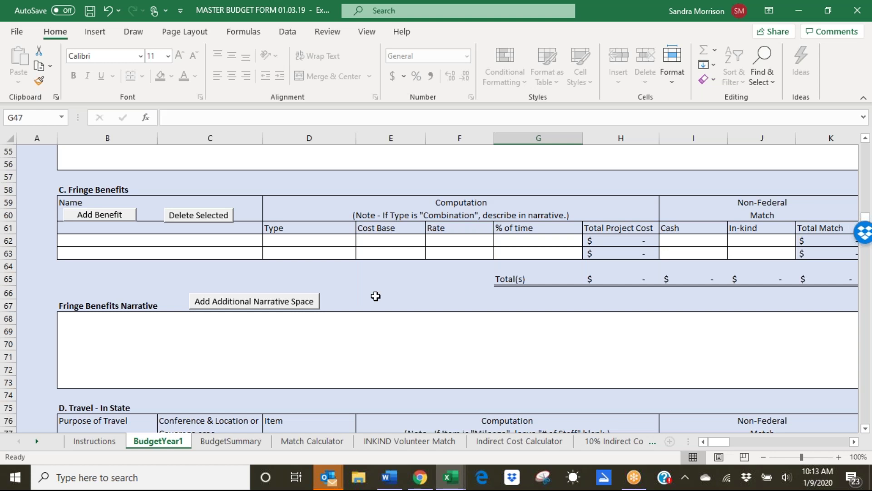
scroll(376, 297, up, 1)
scroll(375, 296, up, 1)
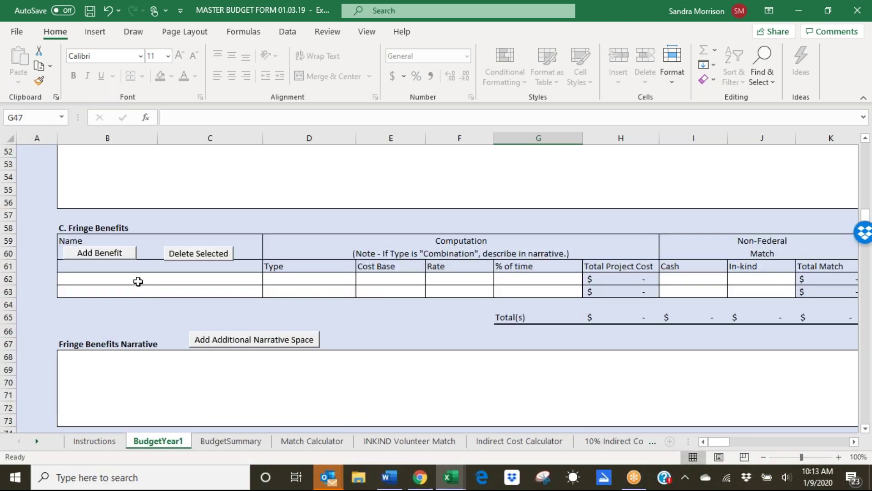
scroll(137, 287, up, 2)
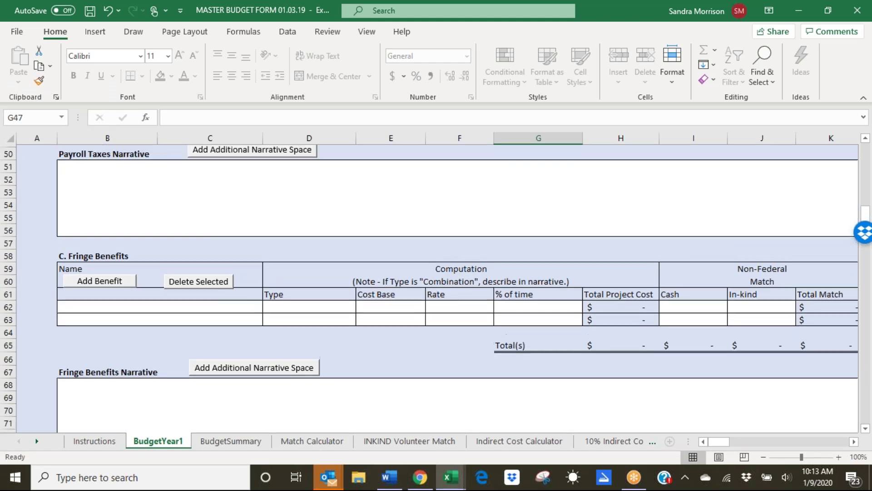
Step: Review the Payroll Taxes rows, totals and narrative box alongside the Fringe Benefits section, then check the staff Unemployment Taxes row's % of Time
scroll(436, 287, up, 1)
scroll(136, 286, up, 1)
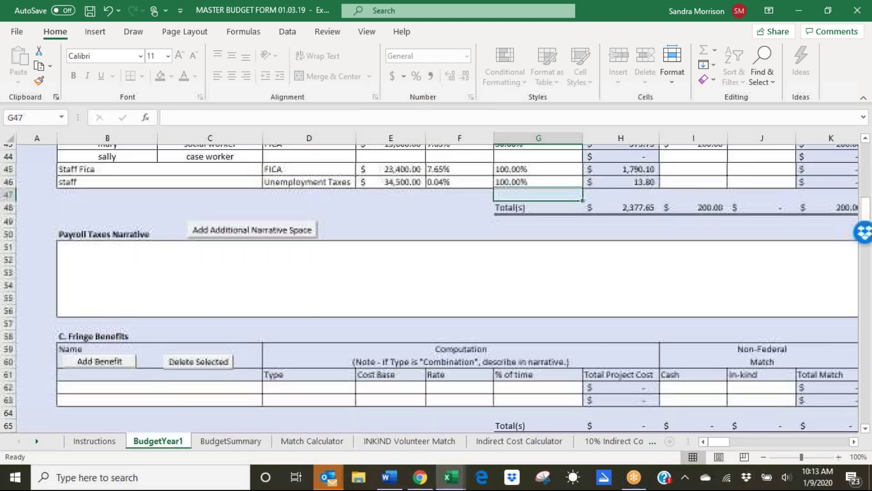
scroll(436, 286, up, 1)
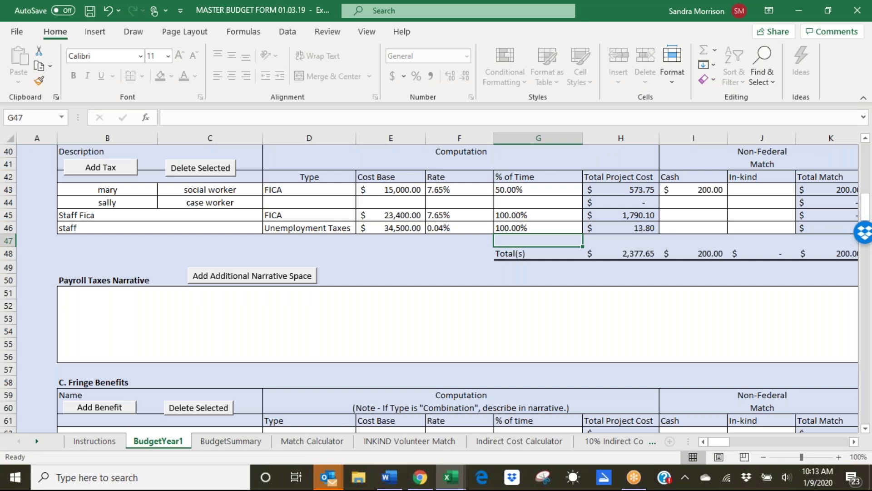
scroll(436, 287, down, 2)
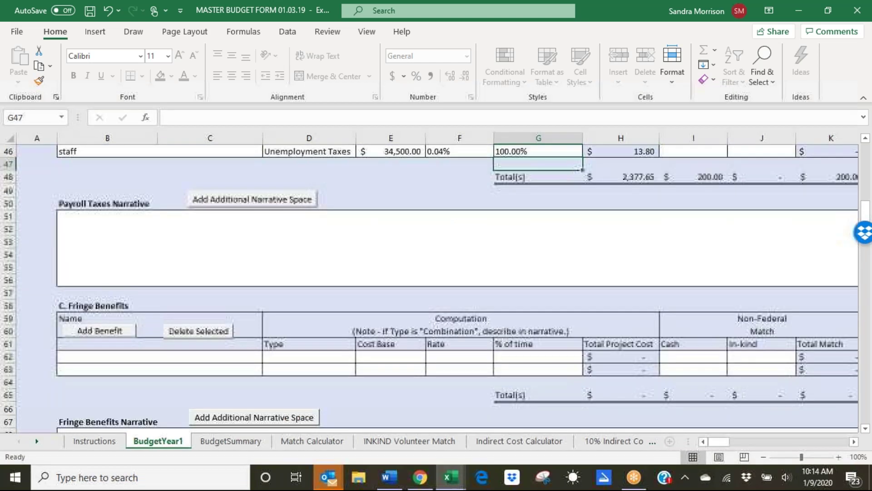
scroll(85, 308, down, 1)
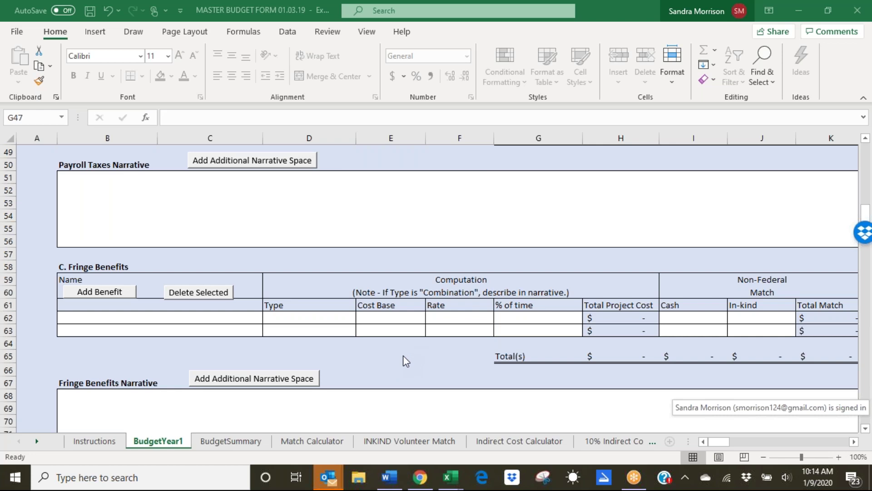
scroll(403, 355, up, 1)
scroll(403, 356, up, 5)
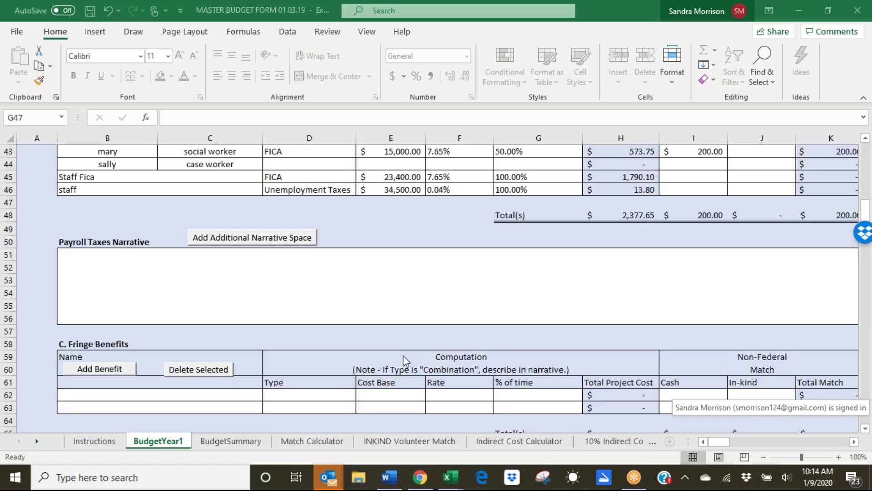
scroll(406, 361, up, 1)
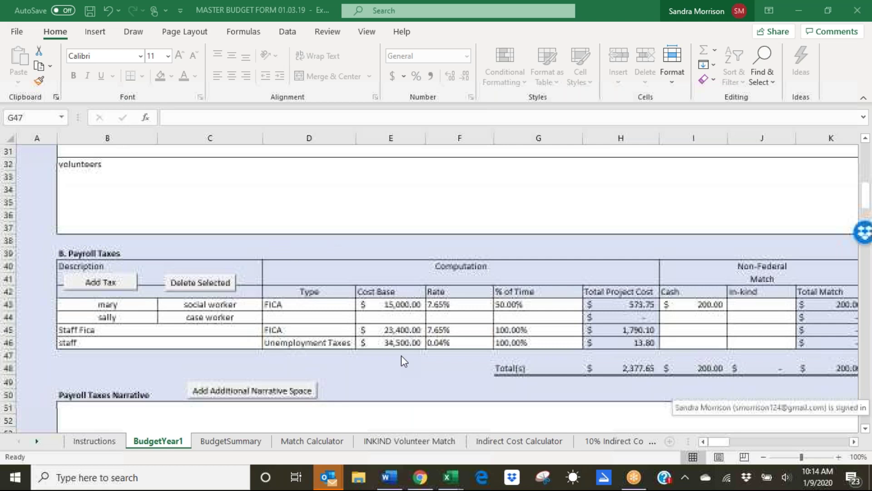
scroll(391, 357, down, 1)
click(545, 304)
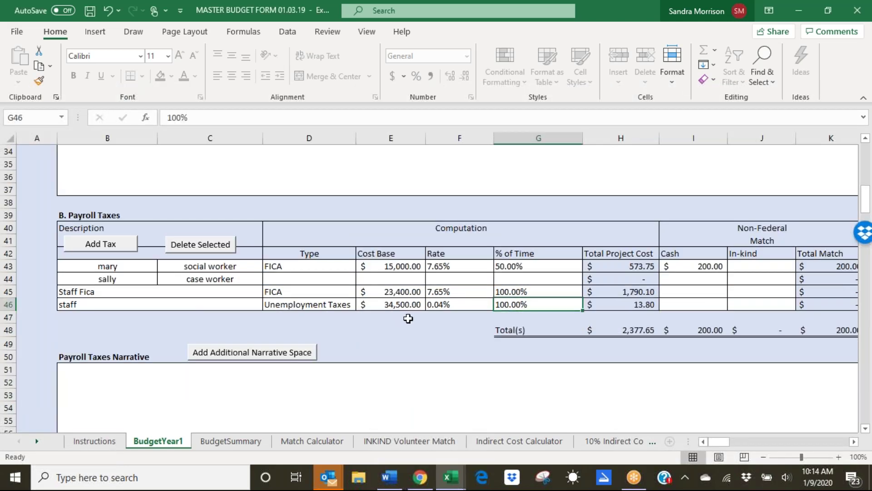
Step: Compare the Volunteers row's Hours Worked with the Total Project Cost total in the Personnel table
scroll(398, 296, up, 5)
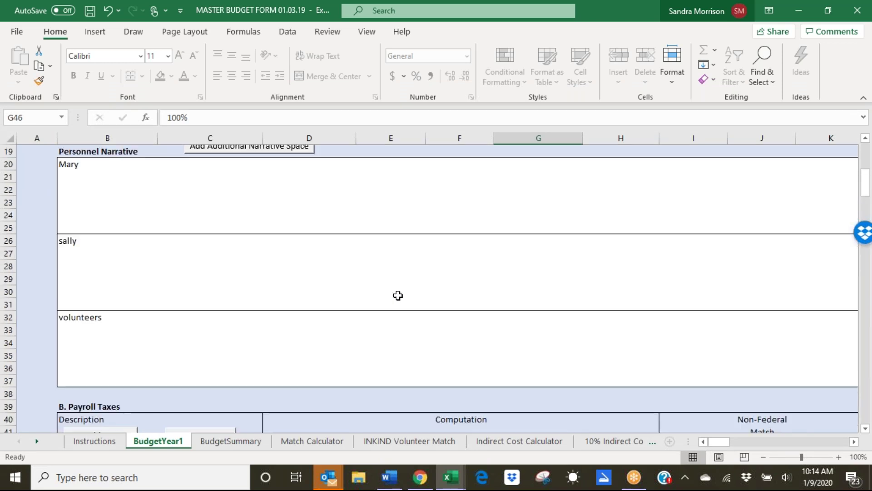
scroll(398, 295, up, 1)
scroll(398, 296, up, 6)
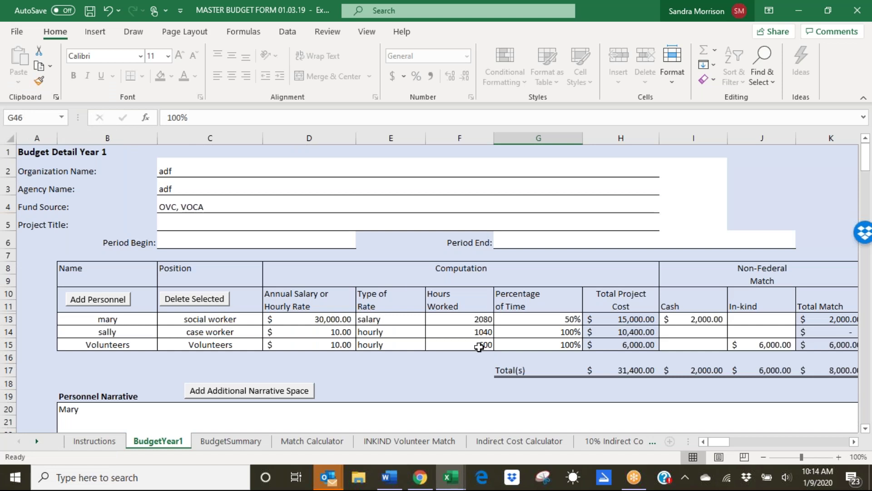
click(484, 344)
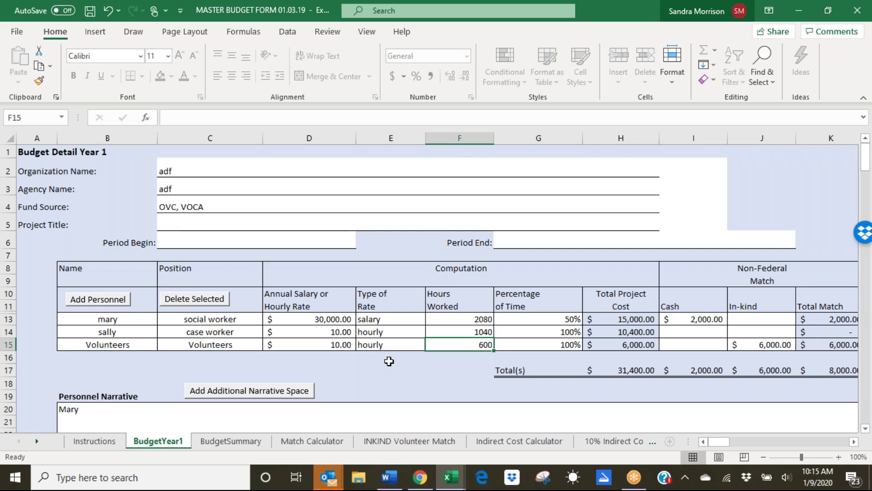
click(633, 371)
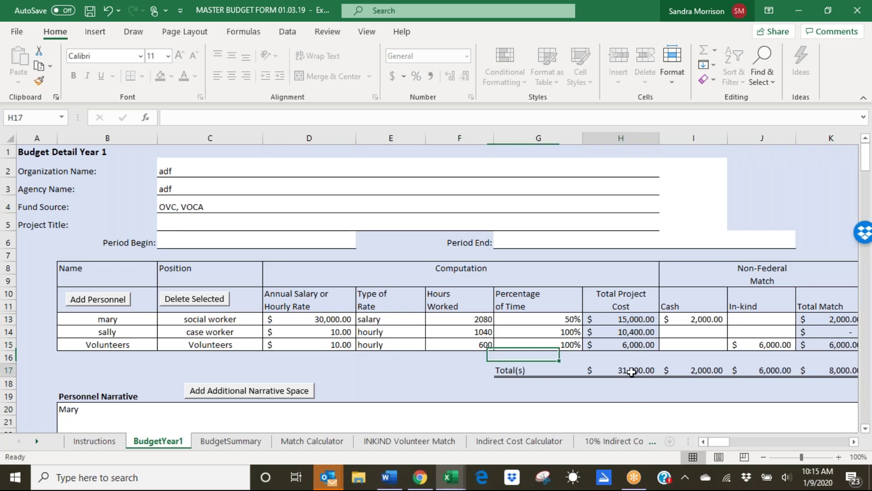
click(481, 345)
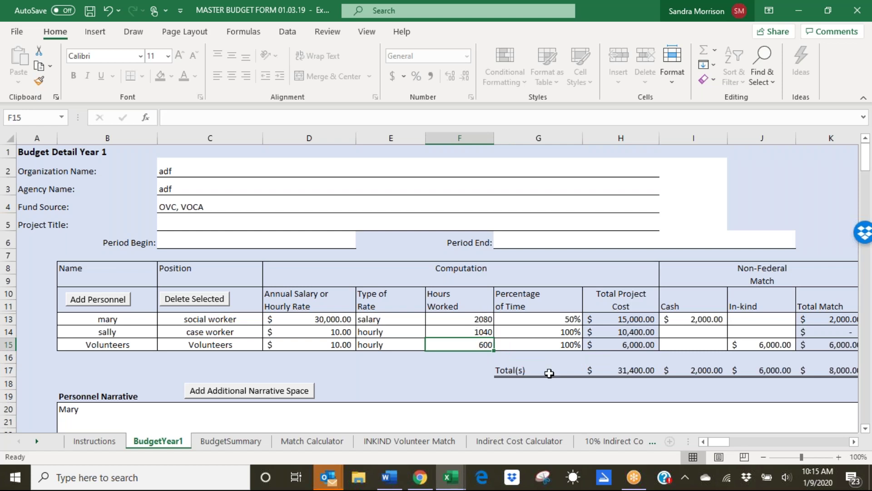
click(623, 371)
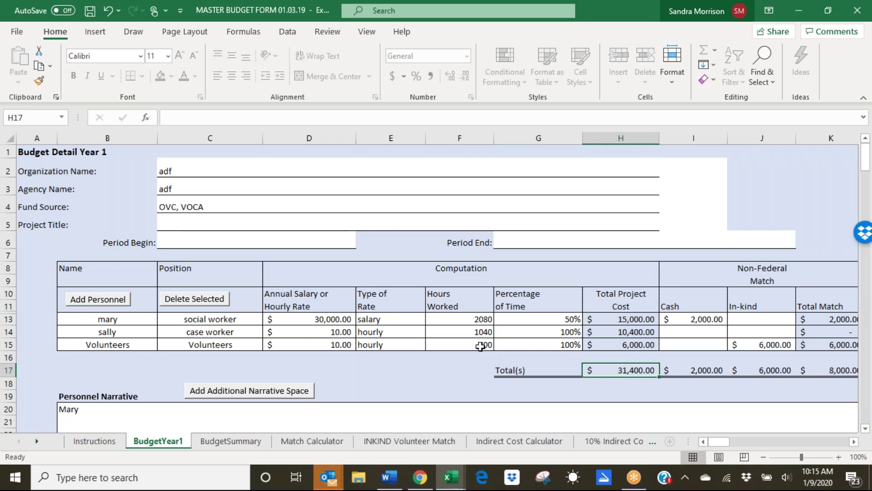
Step: Check the Volunteers row across Percentage of Time, Total Project Cost and the non-federal Cash match
click(523, 348)
key(Right)
key(Right)
key(Right)
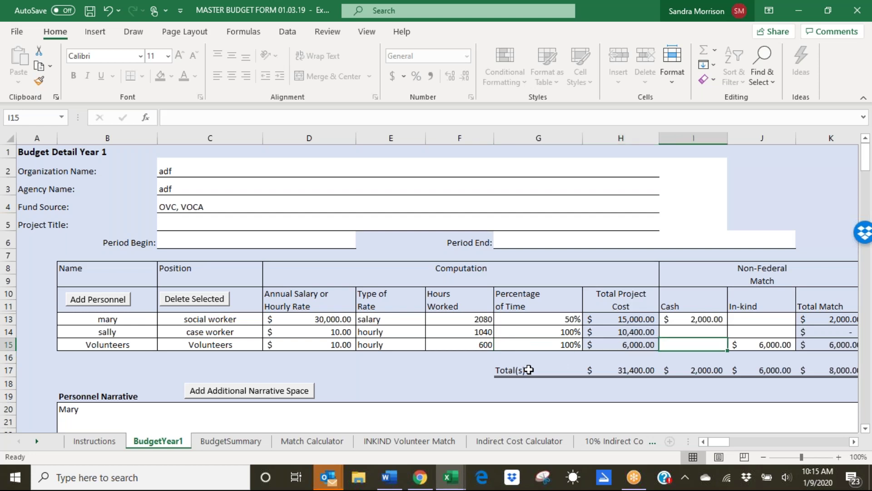
Step: Examine the personnel table's cash, in-kind and total match columns and its Total Federal/State Funds column, including the totals row
key(Right)
key(Right)
key(Right)
key(Right)
key(Right)
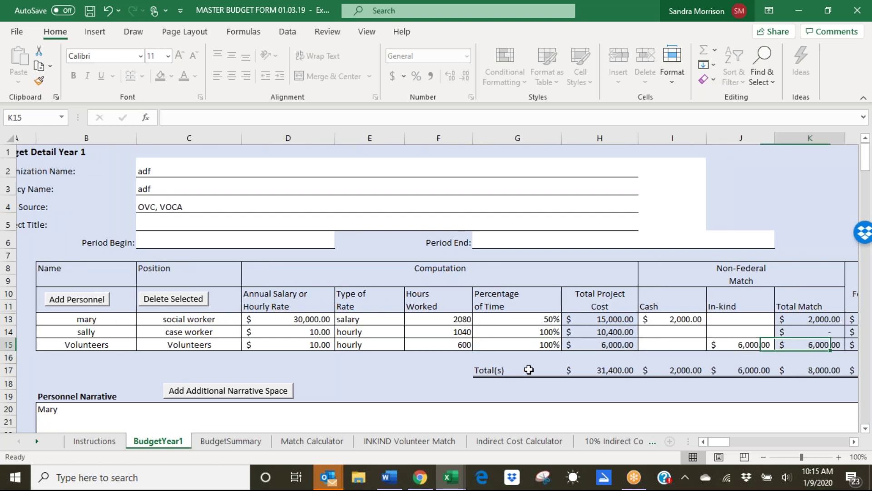
key(Right)
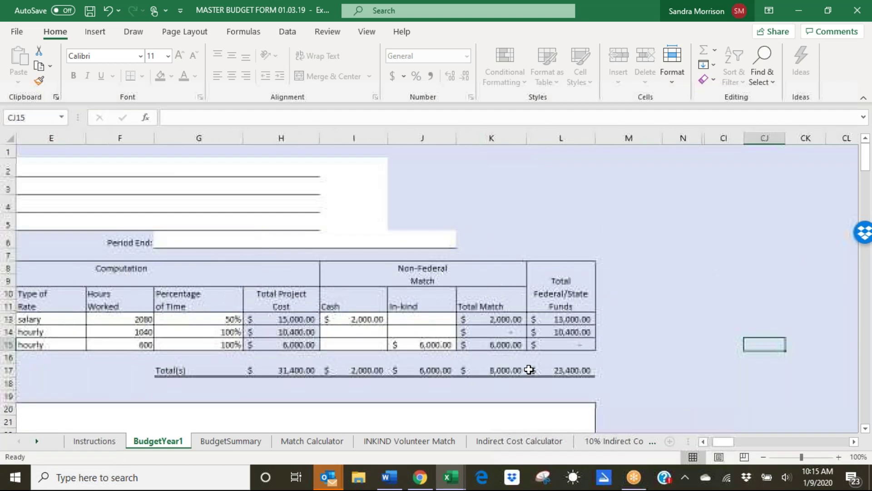
click(560, 369)
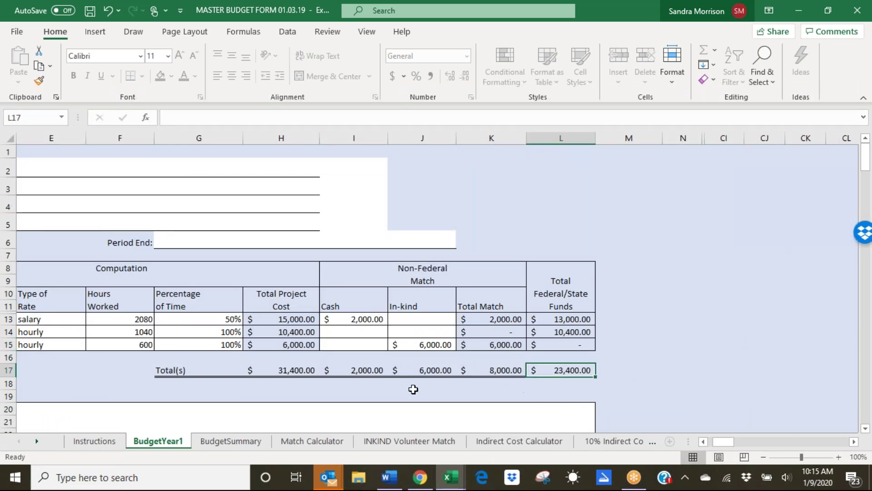
click(349, 387)
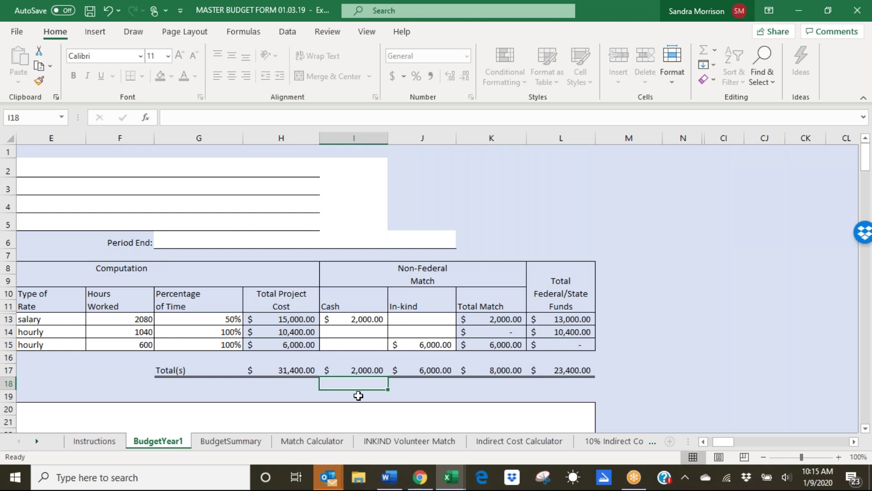
key(Left)
key(Left)
key(Left)
key(Left)
key(Left)
key(Left)
key(Left)
key(Left)
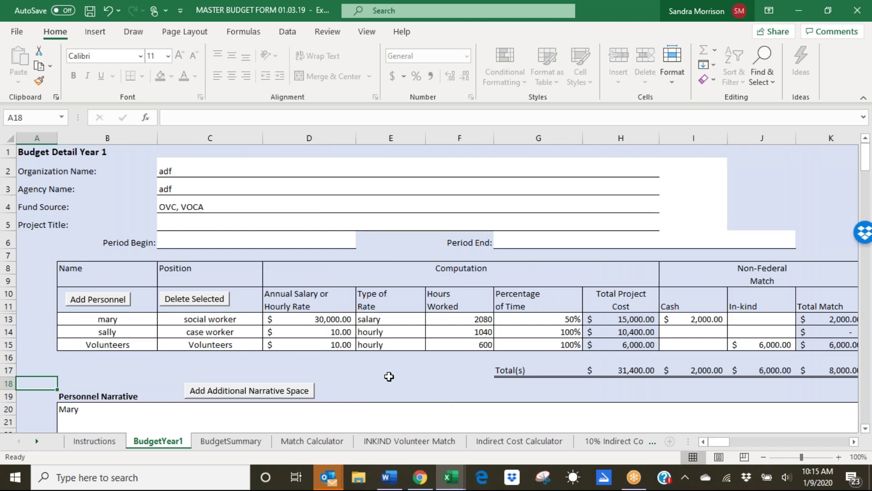
Step: Review the Personnel Narrative boxes for each personnel row and check the personnel table's total project cost
scroll(389, 376, down, 1)
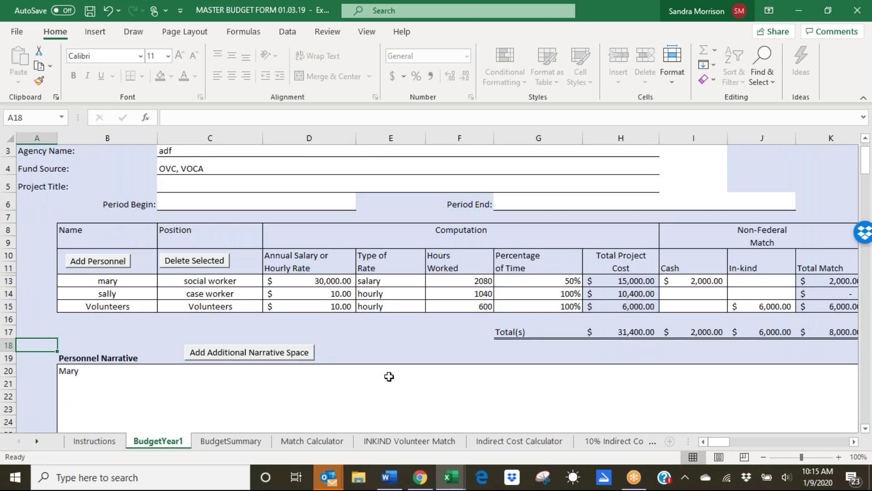
scroll(389, 376, down, 1)
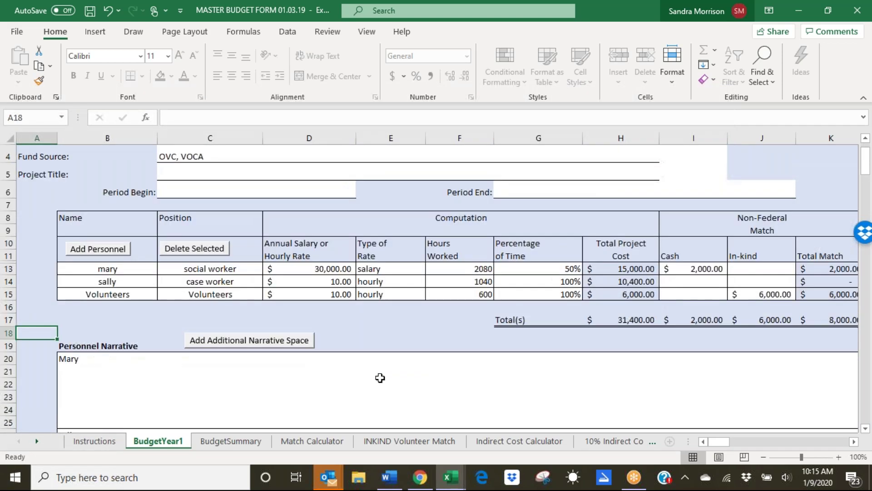
scroll(386, 377, down, 2)
scroll(380, 378, down, 1)
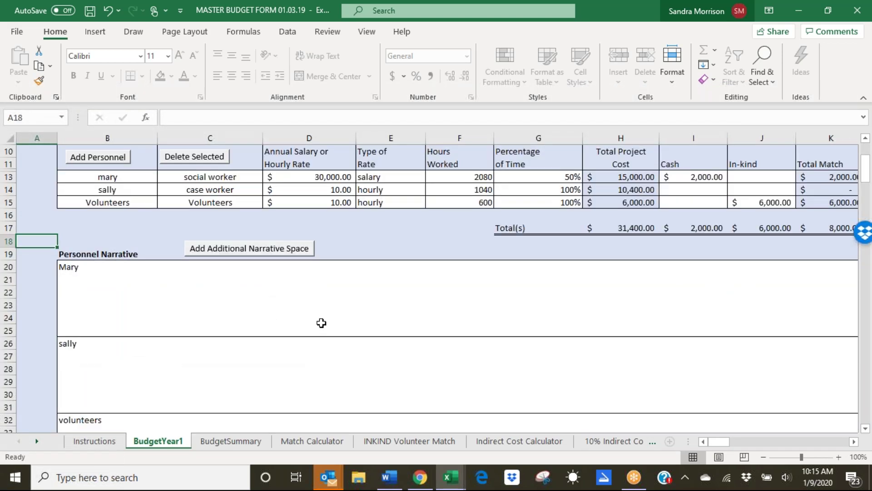
scroll(321, 322, down, 3)
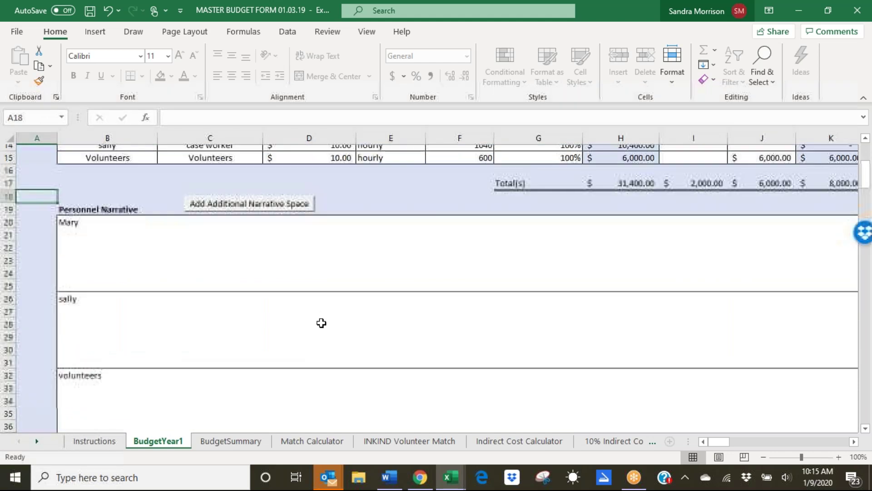
scroll(321, 323, down, 1)
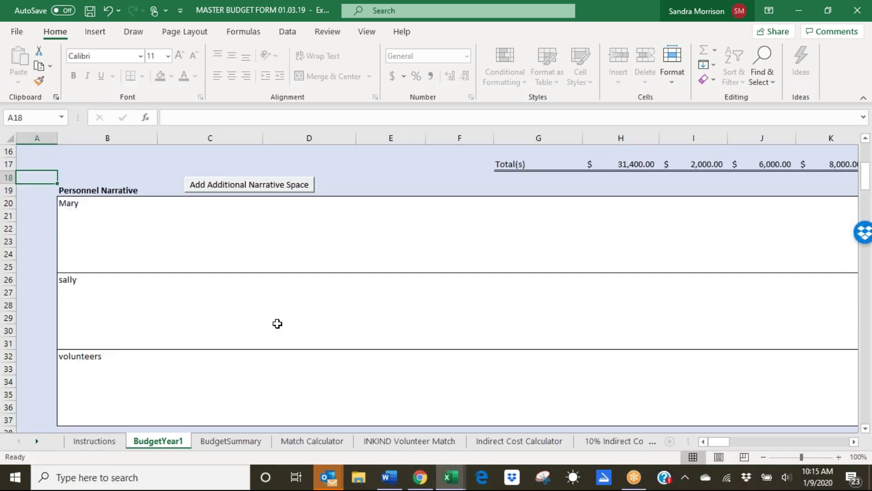
scroll(277, 323, up, 1)
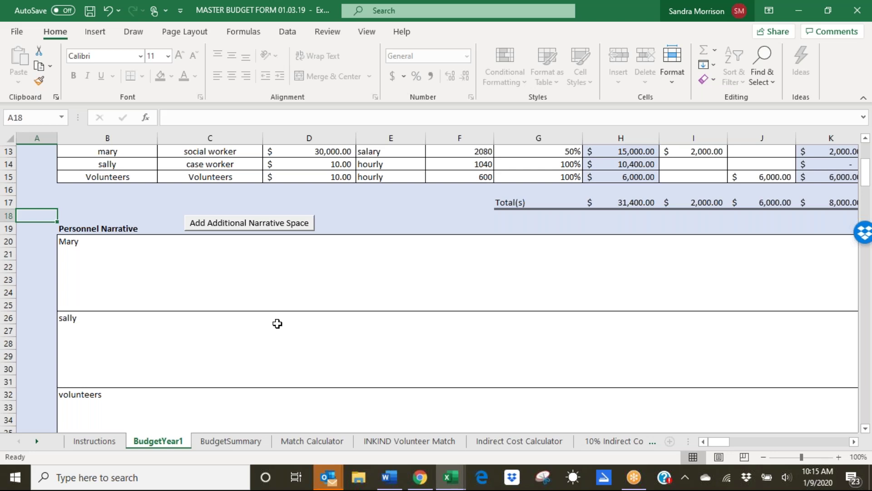
scroll(277, 323, up, 1)
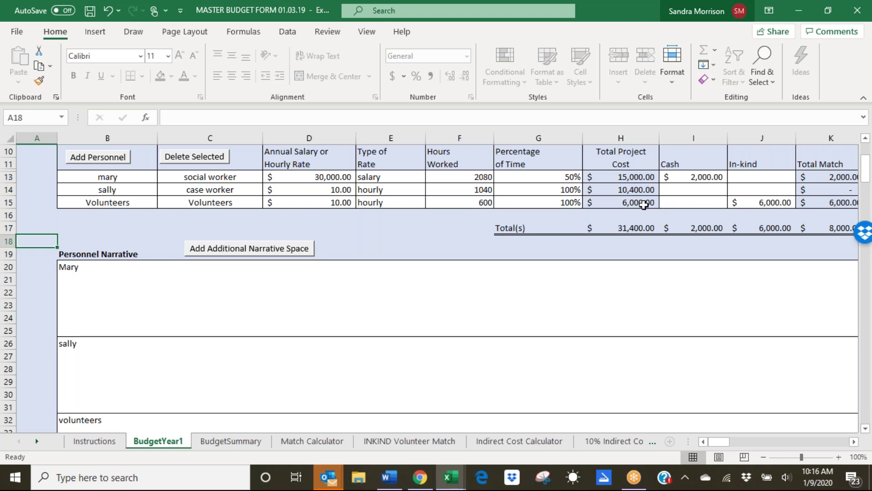
click(634, 230)
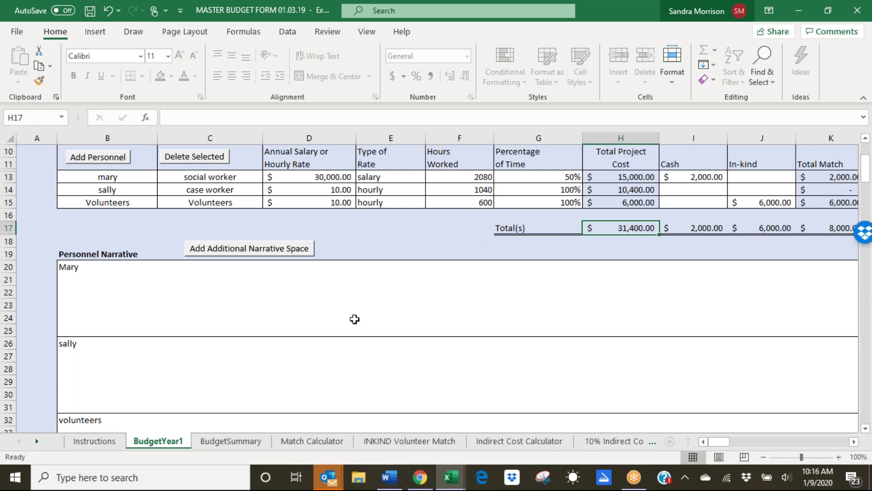
Step: Look through the Payroll Taxes and Fringe Benefits sections, including their computation tables and narrative boxes
scroll(354, 319, down, 1)
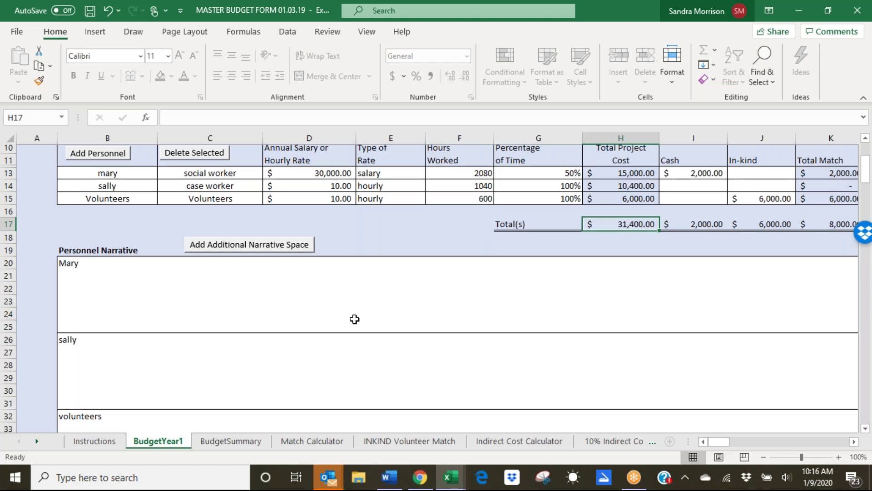
scroll(354, 319, down, 1)
scroll(355, 318, down, 5)
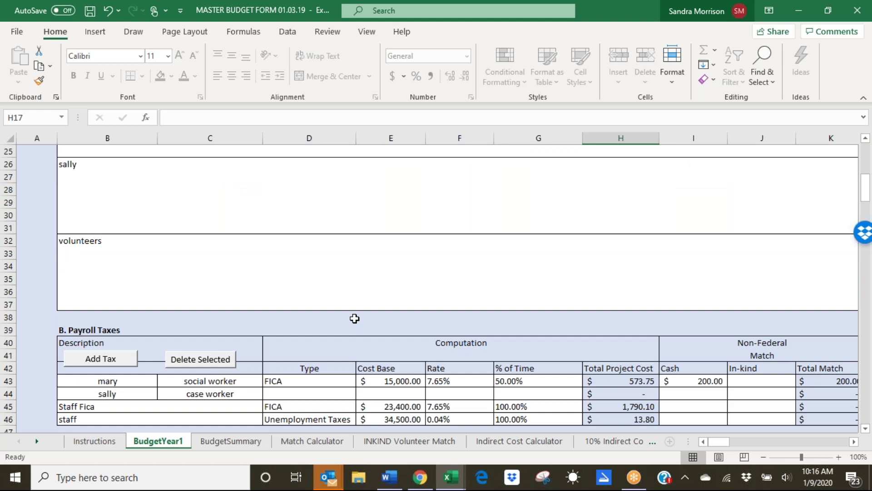
scroll(355, 319, down, 5)
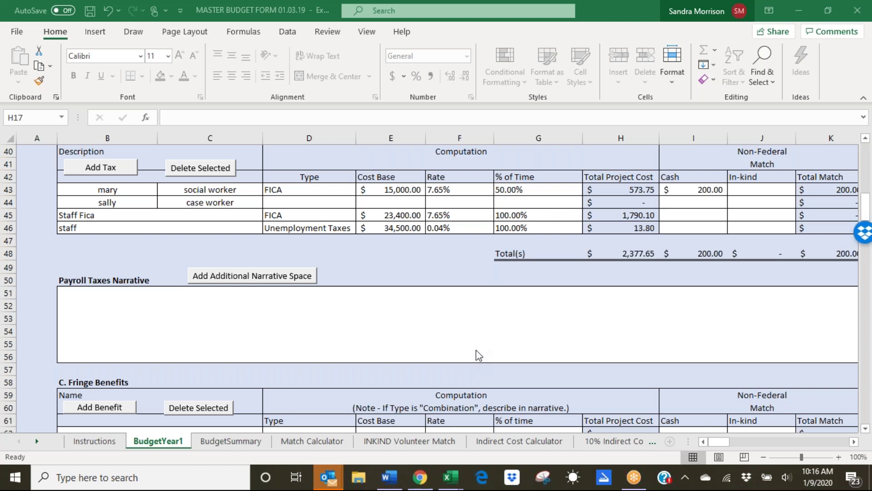
scroll(479, 355, down, 1)
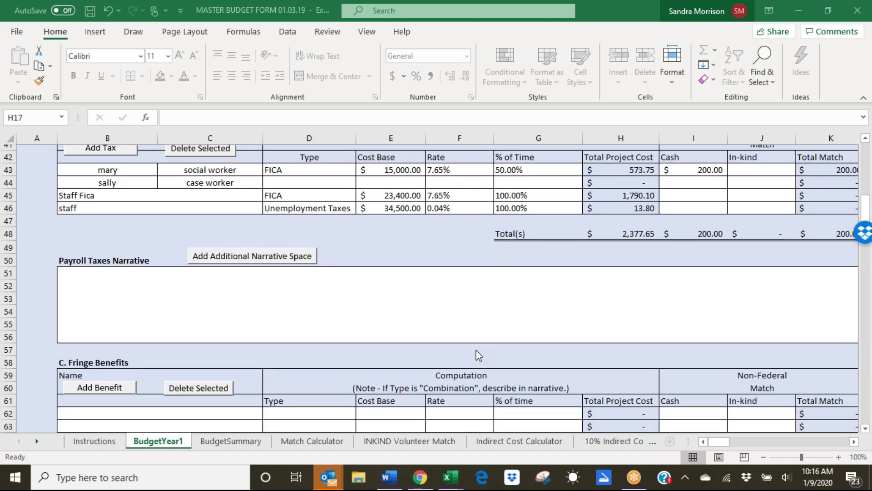
scroll(479, 355, down, 2)
scroll(477, 352, down, 1)
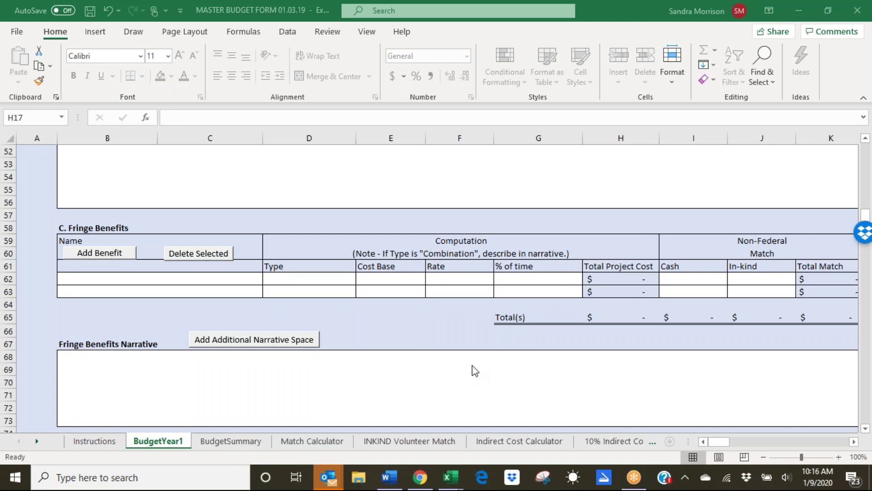
scroll(475, 371, down, 1)
scroll(473, 368, down, 1)
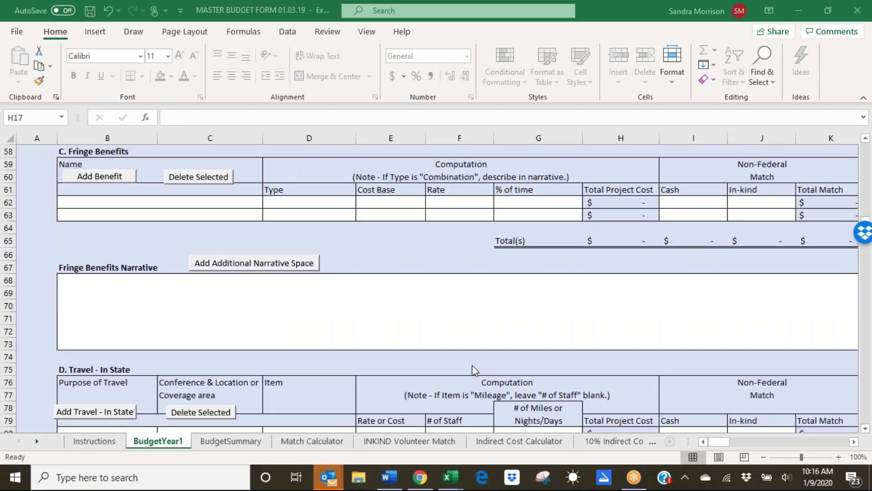
Step: Recheck the Payroll Taxes section and look through the in-state travel, out-of-state travel and Contractual sections
scroll(511, 365, up, 6)
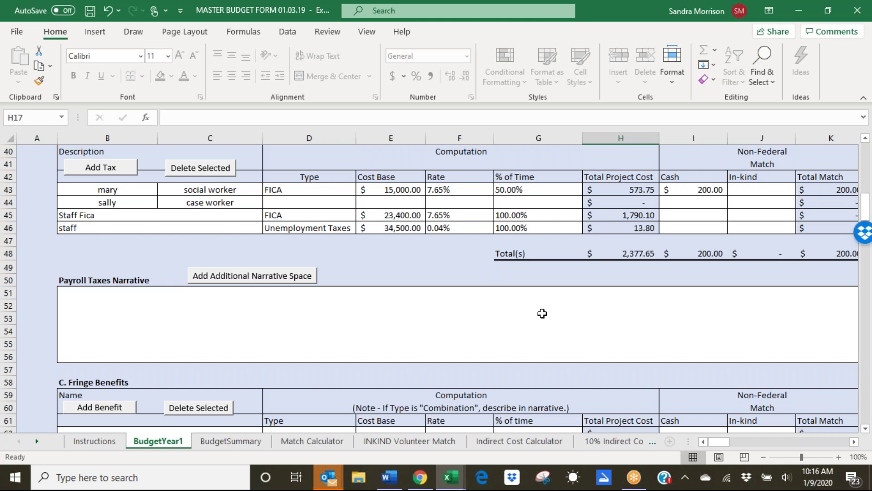
scroll(542, 314, down, 1)
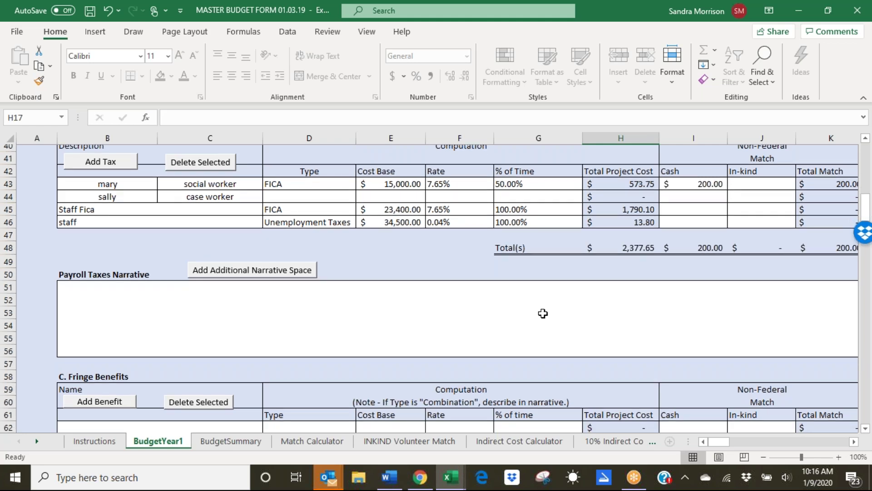
scroll(543, 313, down, 1)
scroll(543, 314, down, 1)
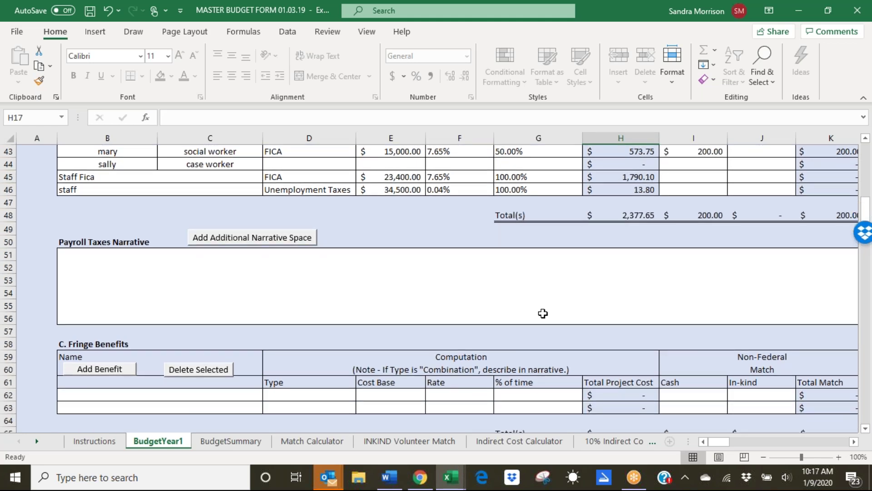
scroll(543, 313, down, 7)
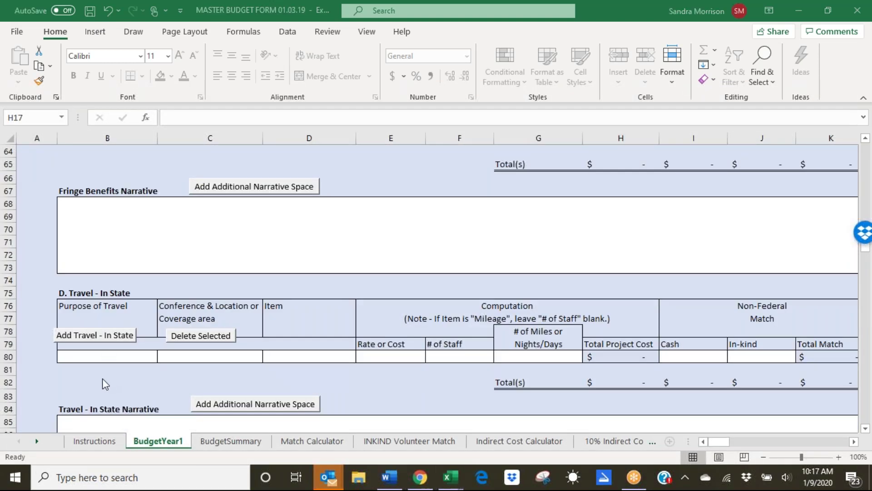
scroll(102, 385, down, 1)
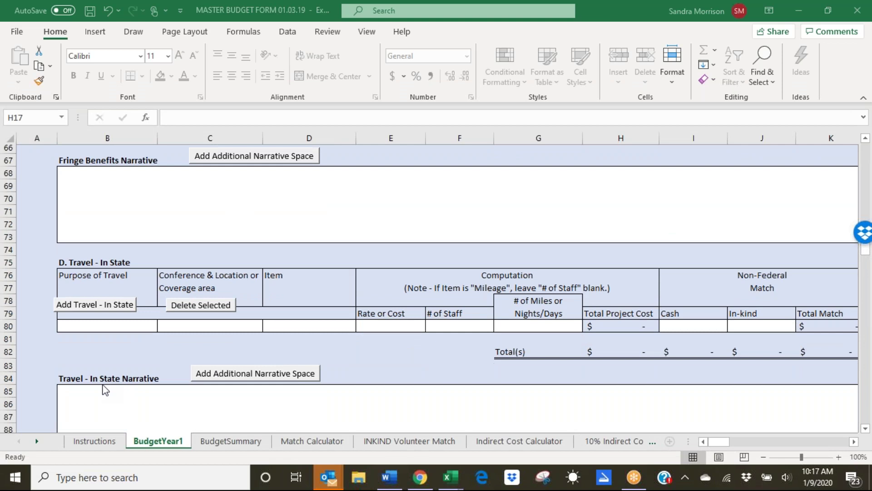
scroll(105, 390, down, 4)
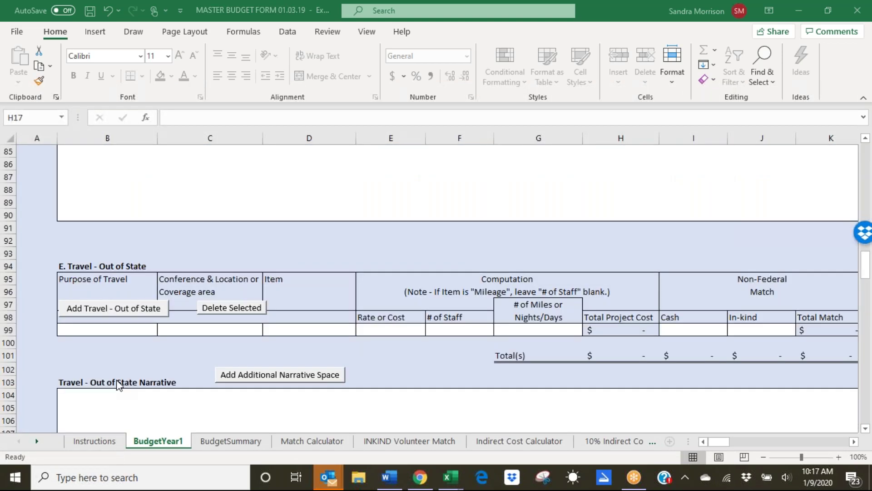
scroll(119, 385, down, 3)
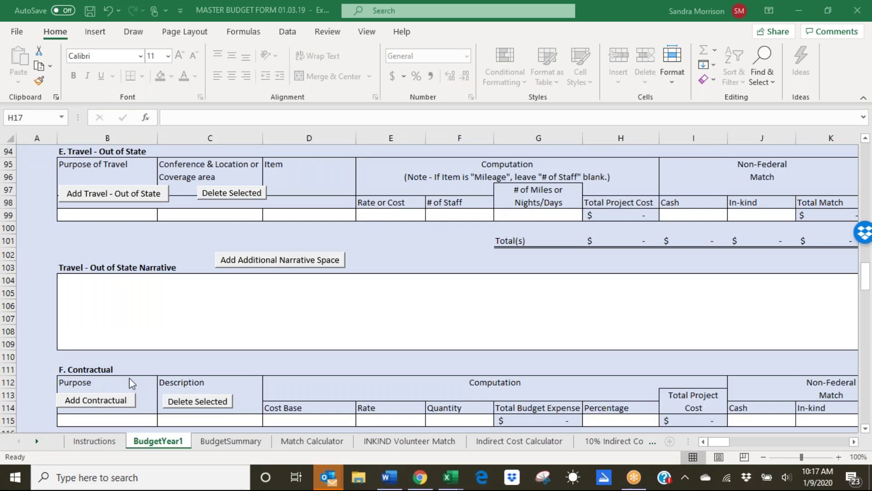
Step: Return to the personnel section and unprotect the BudgetYear1 sheet
scroll(129, 377, up, 20)
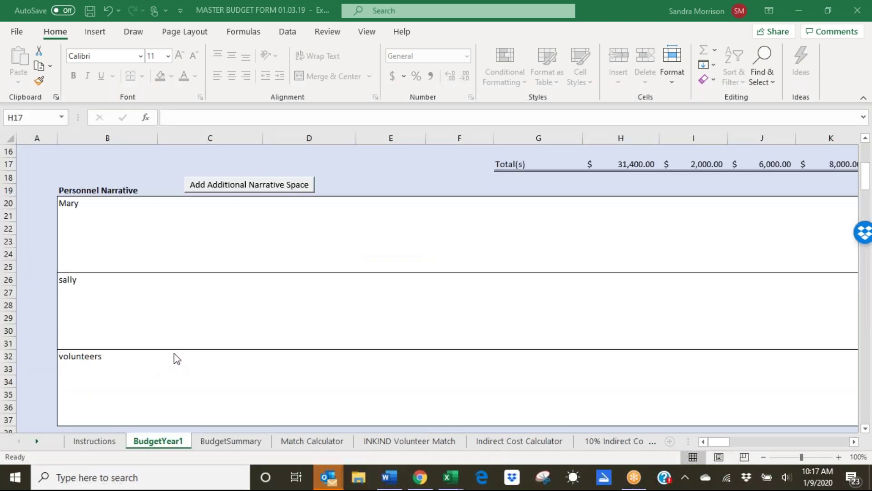
scroll(173, 353, up, 3)
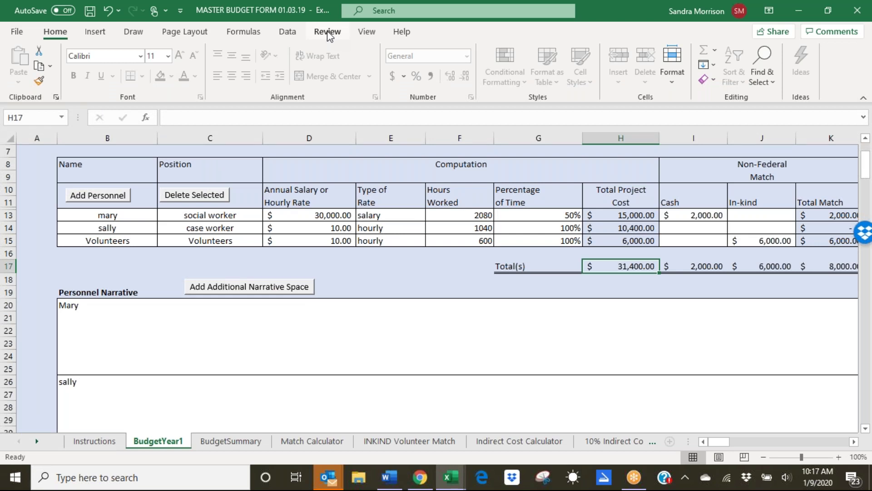
click(328, 32)
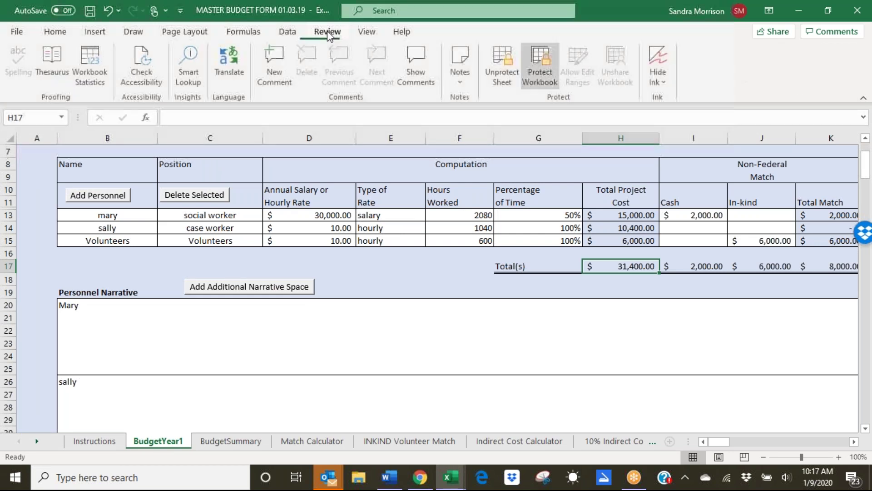
click(502, 72)
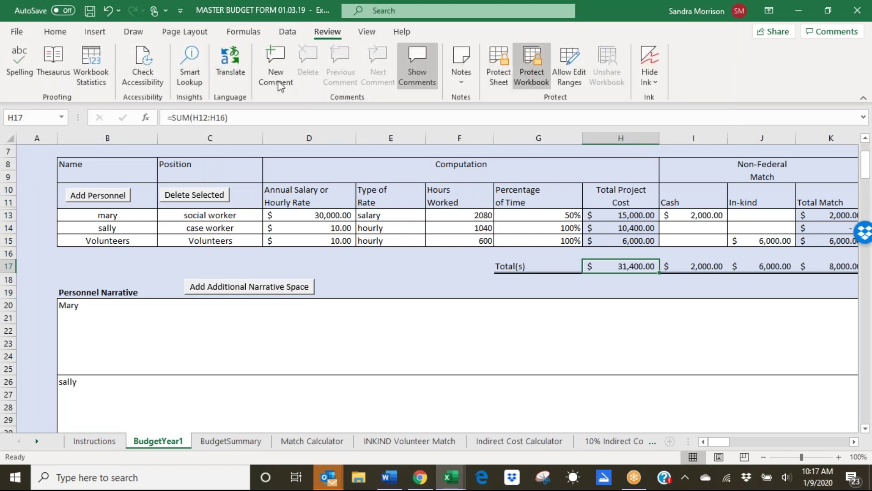
click(340, 266)
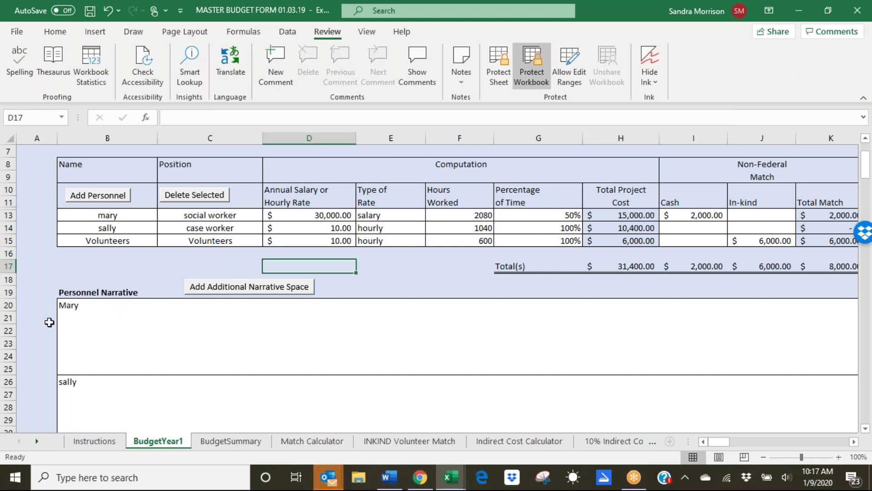
Step: Try deleting rows 20 to 37 with the Personnel Narrative boxes, and undo the deletion
drag(9, 305, 34, 455)
right_click(37, 333)
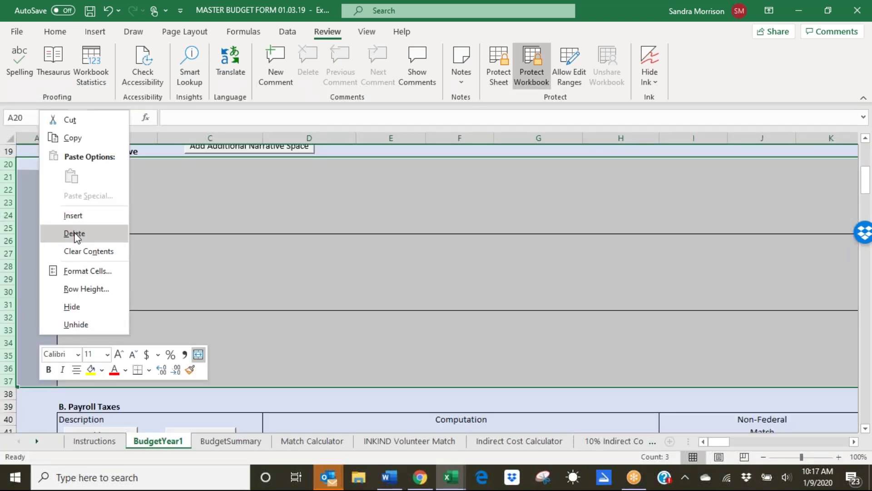
click(74, 233)
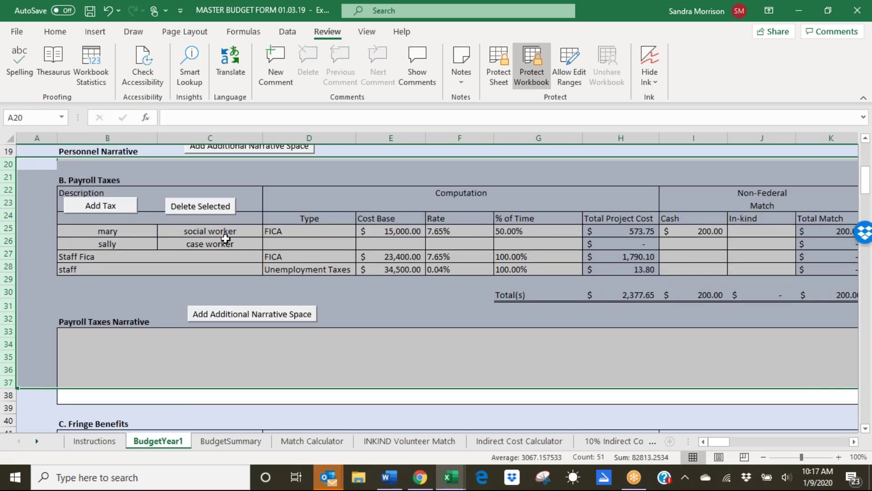
click(108, 11)
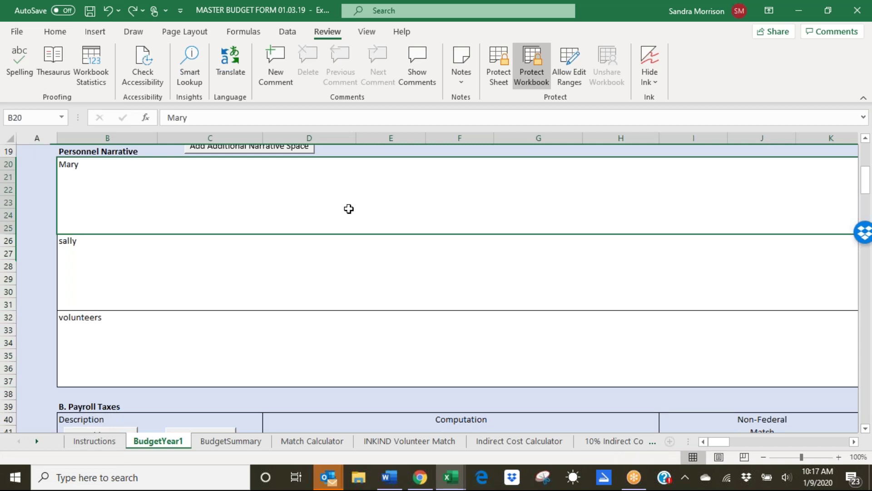
scroll(481, 261, up, 4)
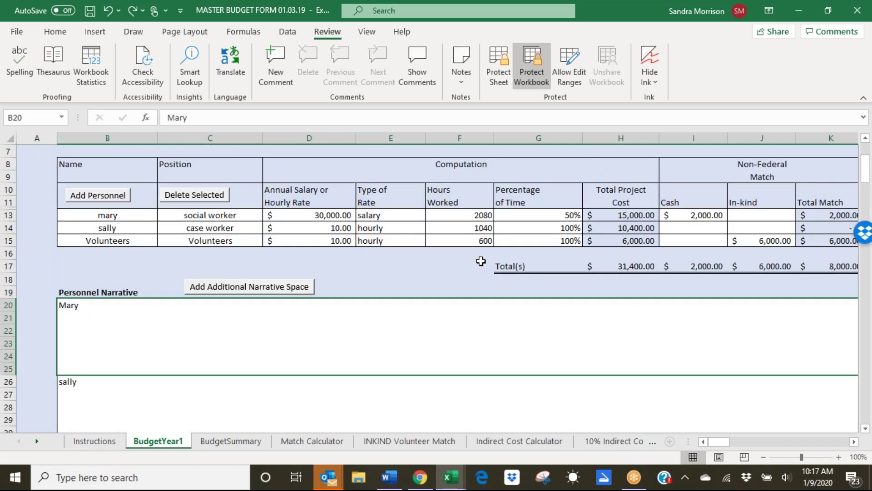
Step: Review the personnel table across the Non-Federal Match columns, checking the first employee's cash match and Total Federal/State Funds
scroll(481, 261, up, 1)
scroll(481, 261, up, 1)
click(507, 274)
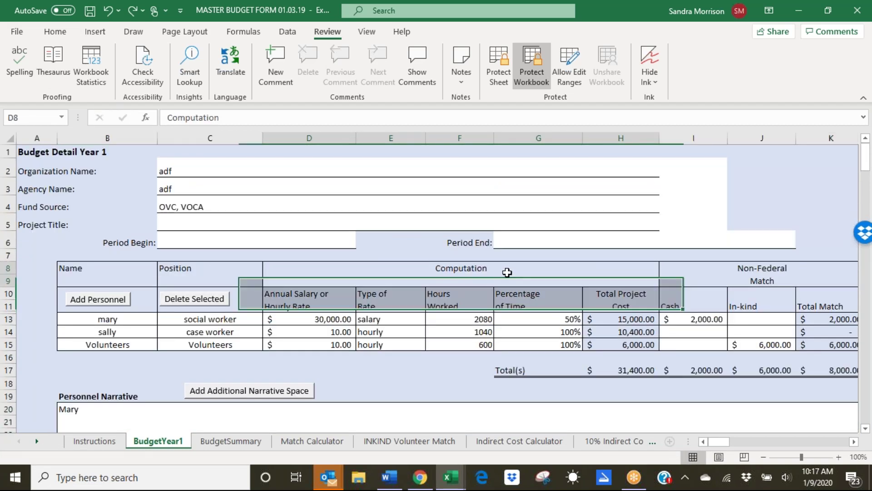
key(Right)
key(Right)
key(Right)
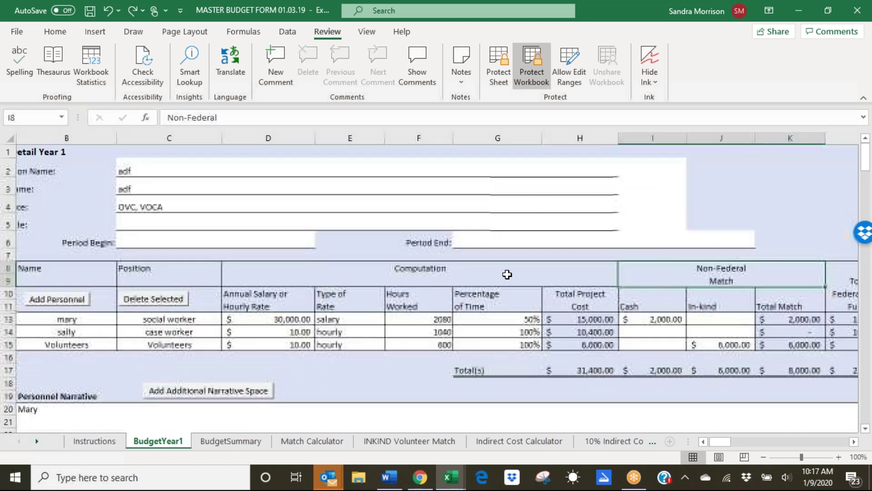
key(Right)
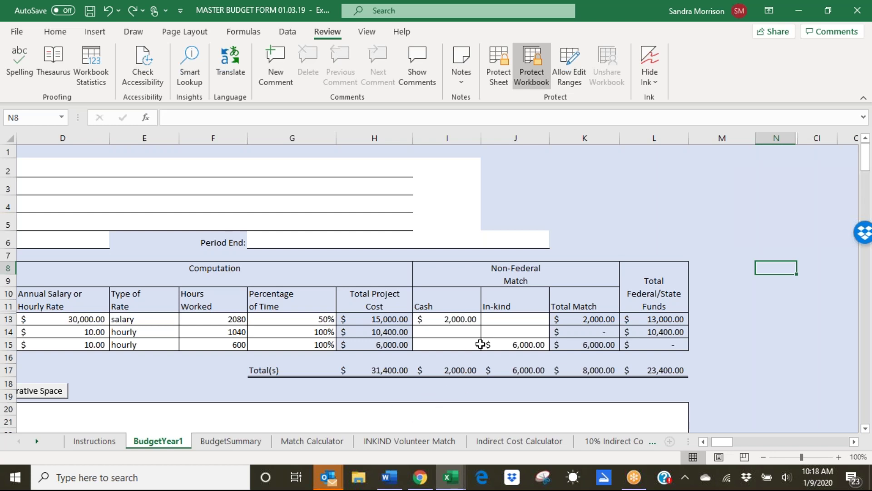
click(446, 319)
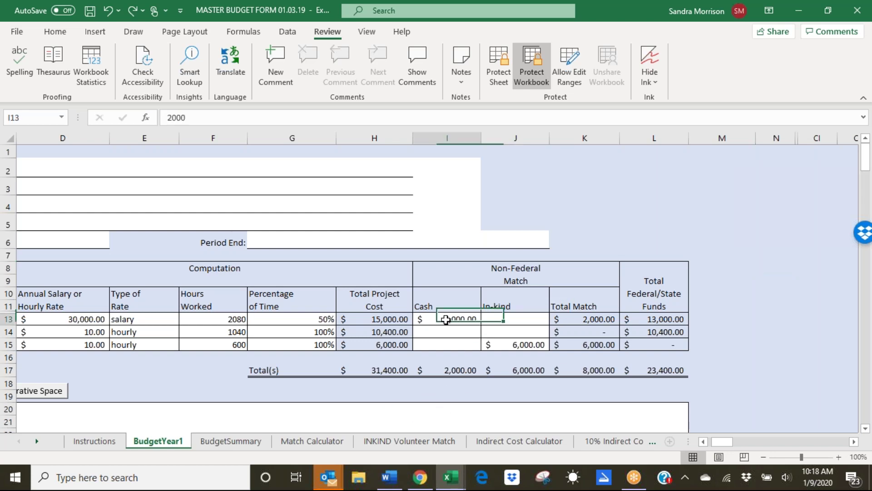
click(652, 320)
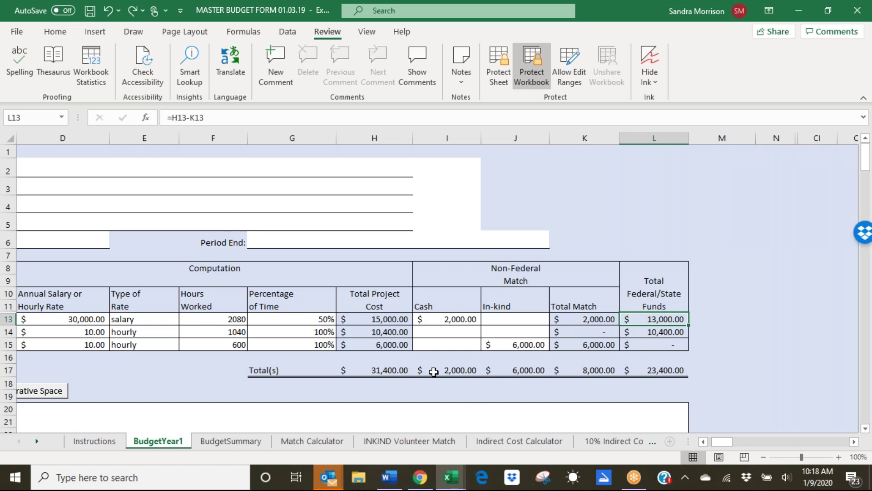
Step: Examine the first employee's Percentage of Time, Total Project Cost and Total Federal/State Funds in row 13
scroll(434, 372, down, 1)
scroll(434, 372, down, 1)
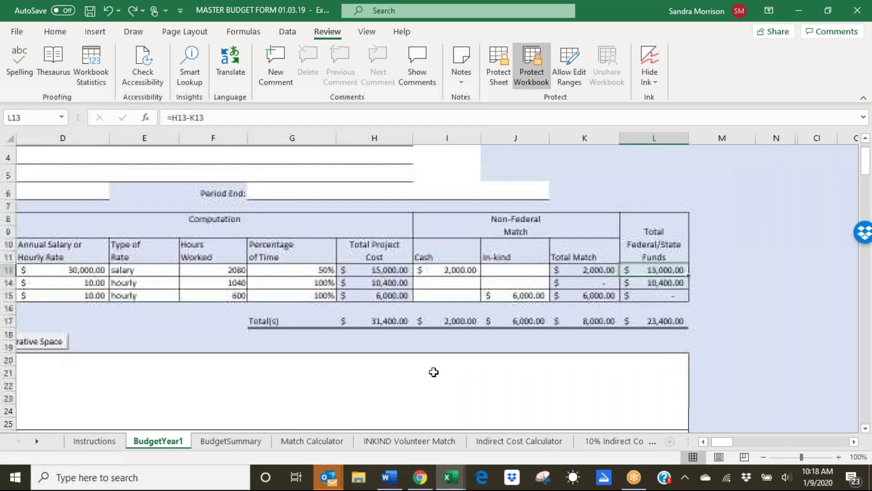
scroll(433, 372, down, 1)
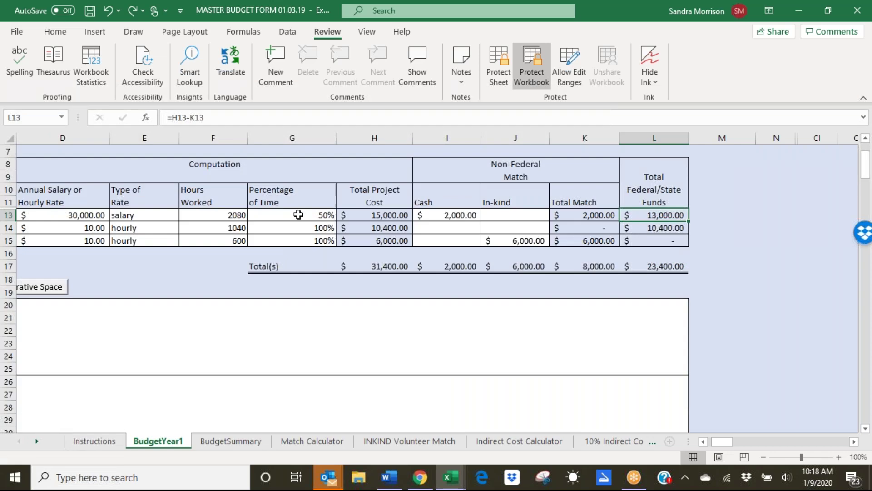
click(313, 215)
drag(314, 216, 390, 217)
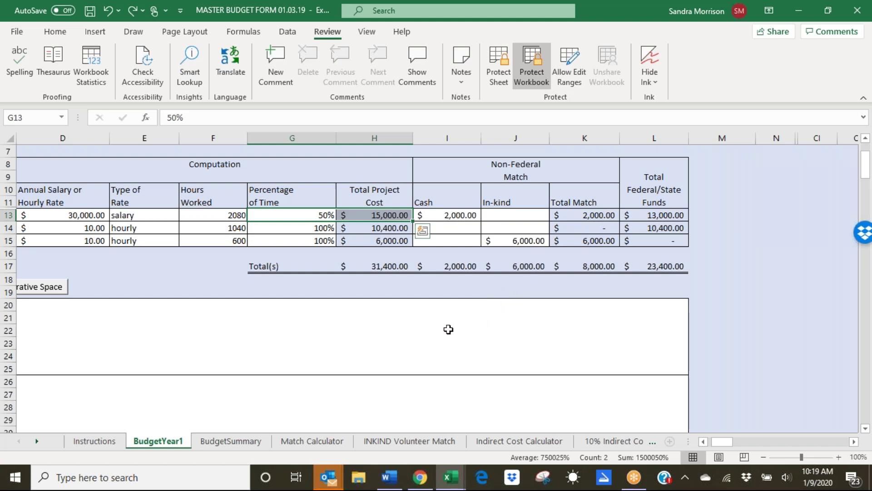
click(668, 216)
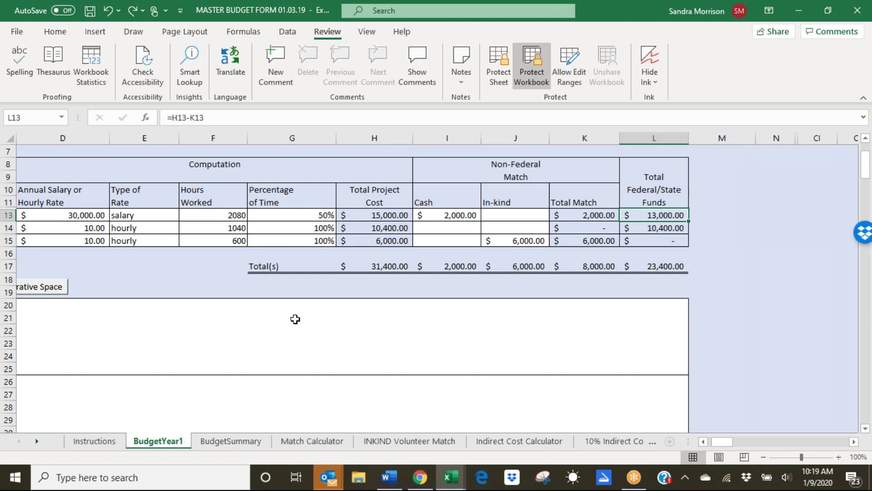
Step: Check the Total Project Cost and Total Federal/State Funds of the first FICA row, and view the Fringe Benefits computation table
scroll(290, 323, down, 2)
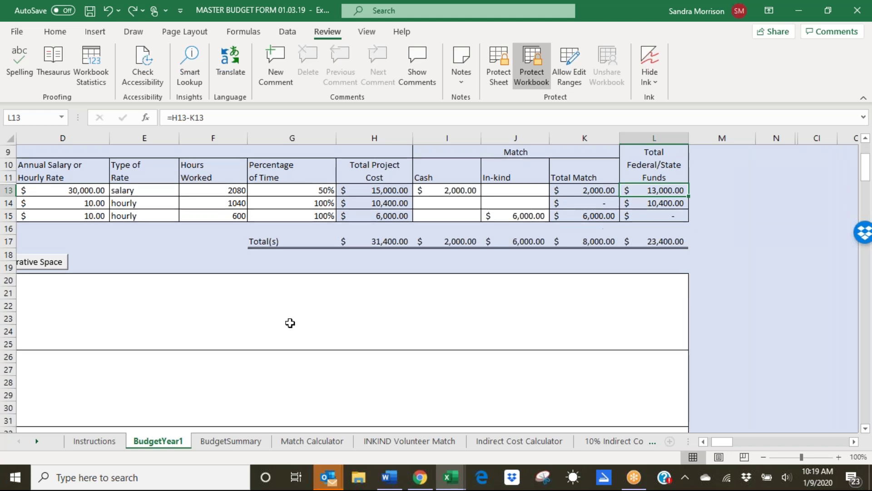
scroll(290, 323, down, 3)
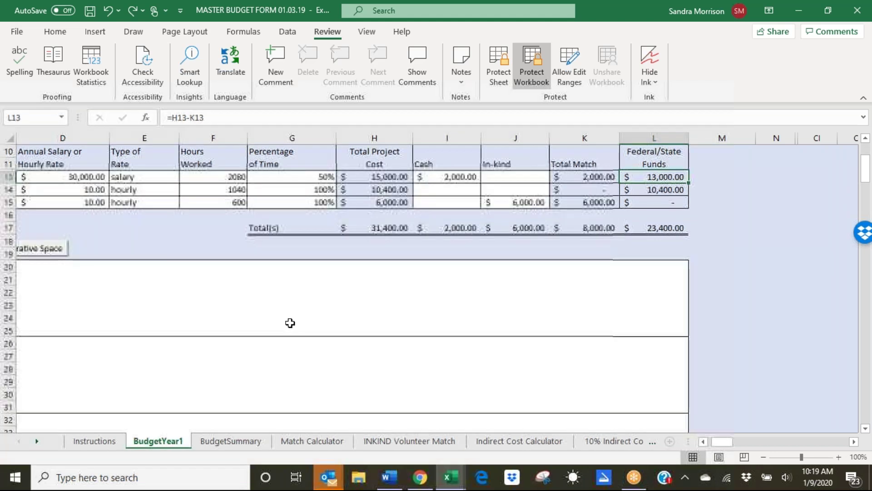
scroll(290, 322, down, 1)
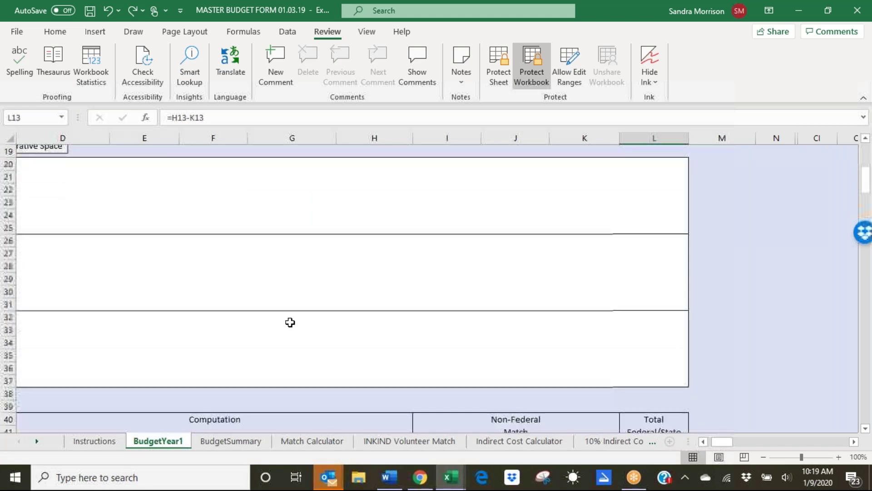
scroll(289, 322, down, 4)
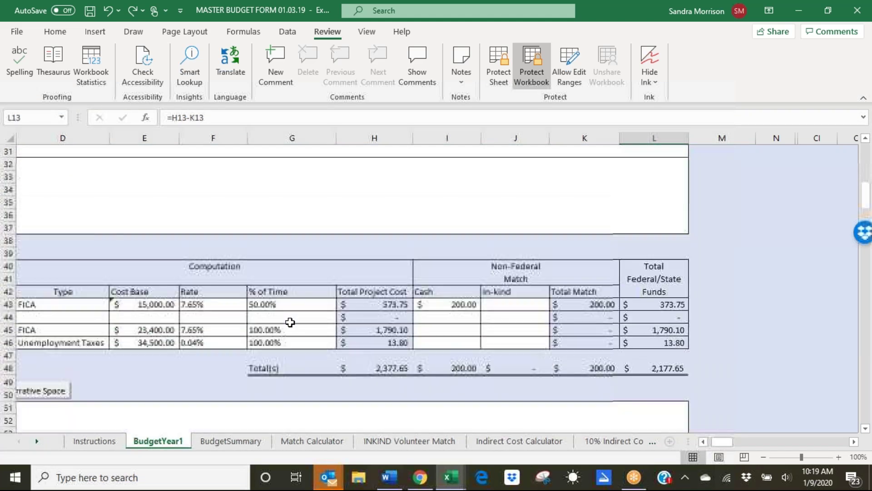
click(379, 304)
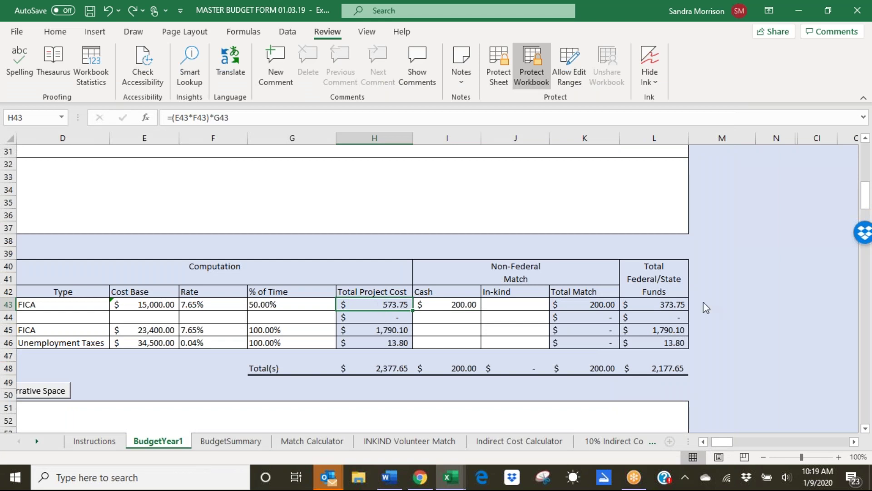
click(668, 304)
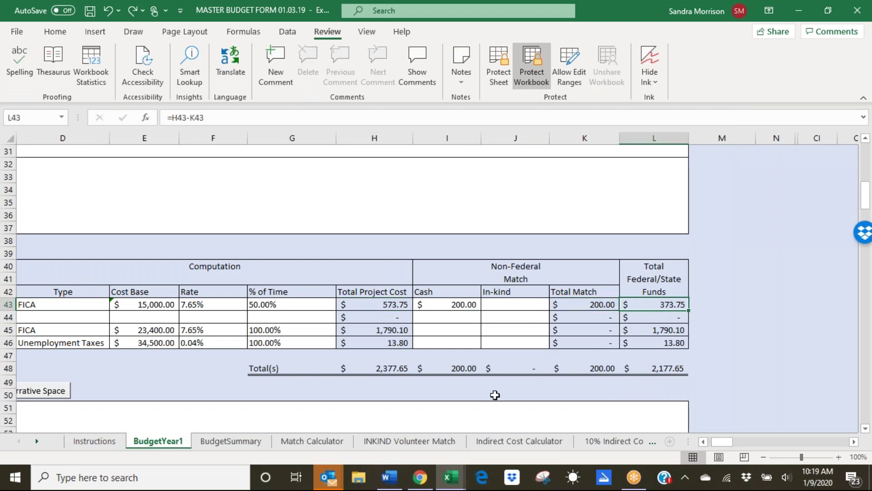
scroll(494, 392, down, 1)
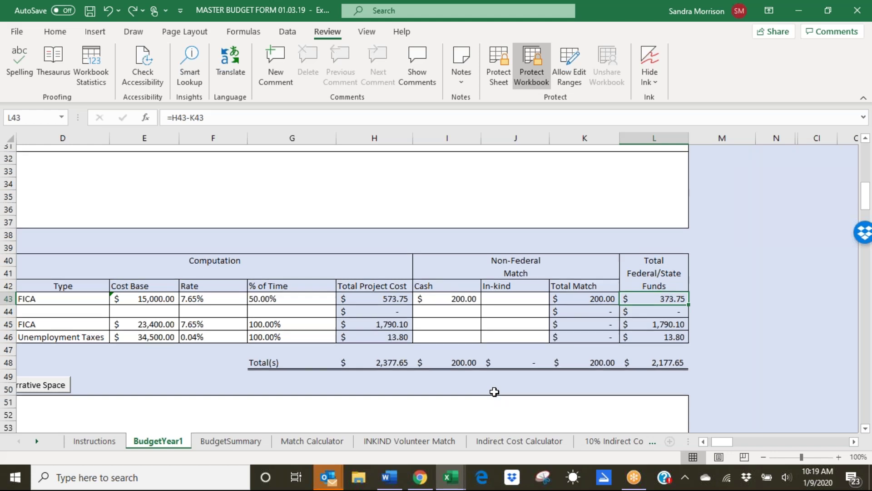
scroll(494, 392, down, 2)
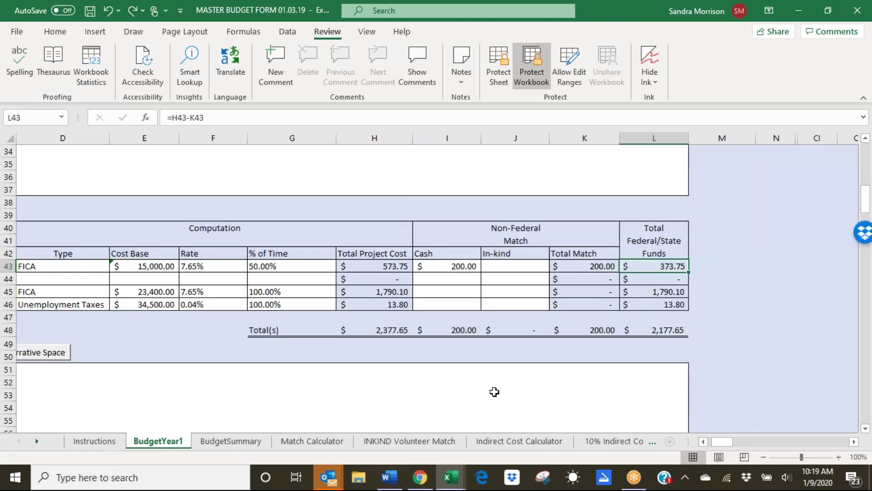
scroll(494, 391, down, 4)
scroll(495, 390, down, 1)
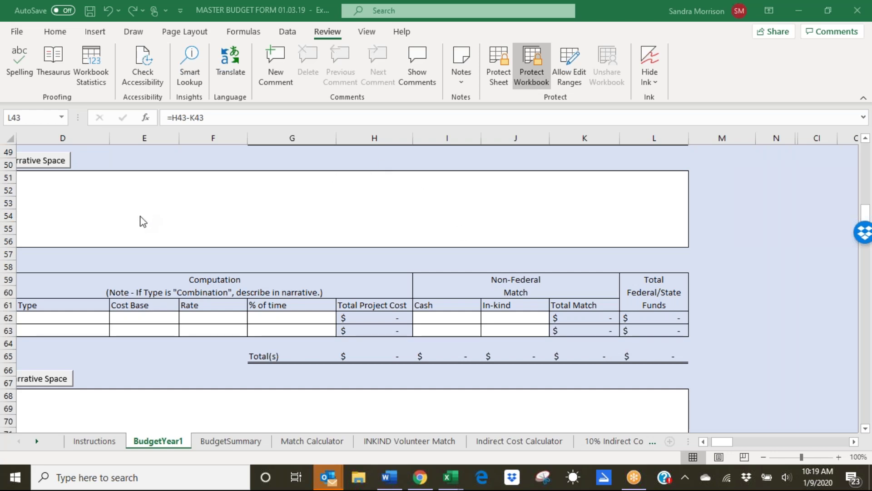
Step: Open the SAMPLE BUDGET FORM sheet and look through its personnel table, Personnel Narrative and Payroll Taxes section
click(116, 205)
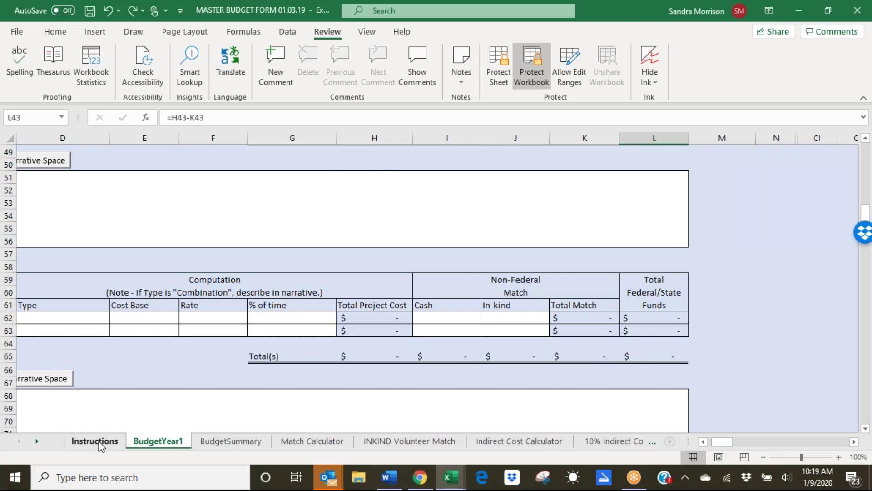
click(36, 441)
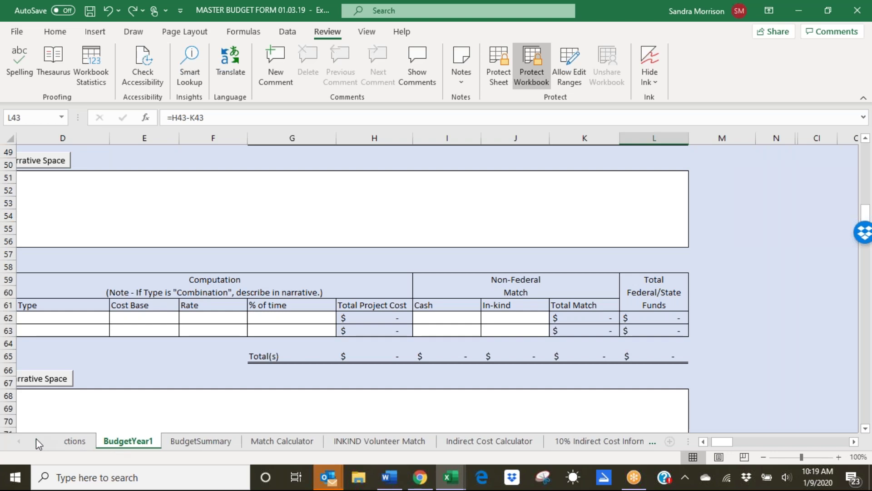
click(37, 441)
click(37, 441)
click(37, 441)
click(266, 442)
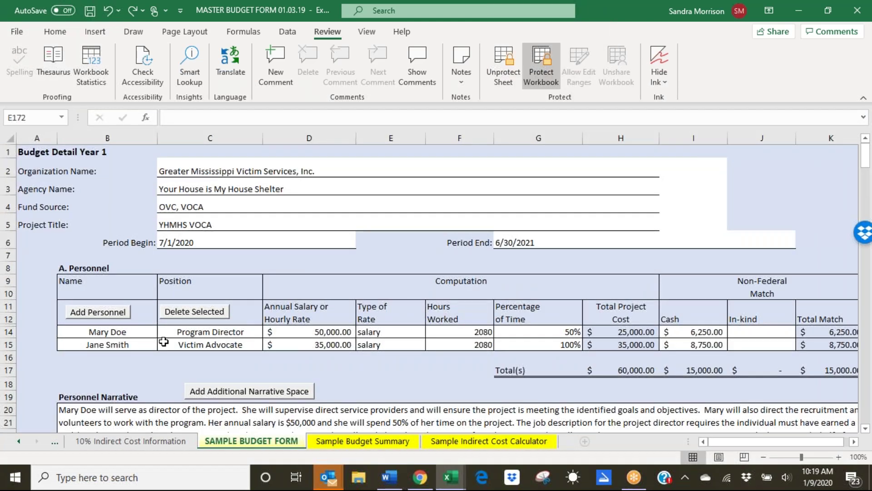
scroll(163, 342, down, 2)
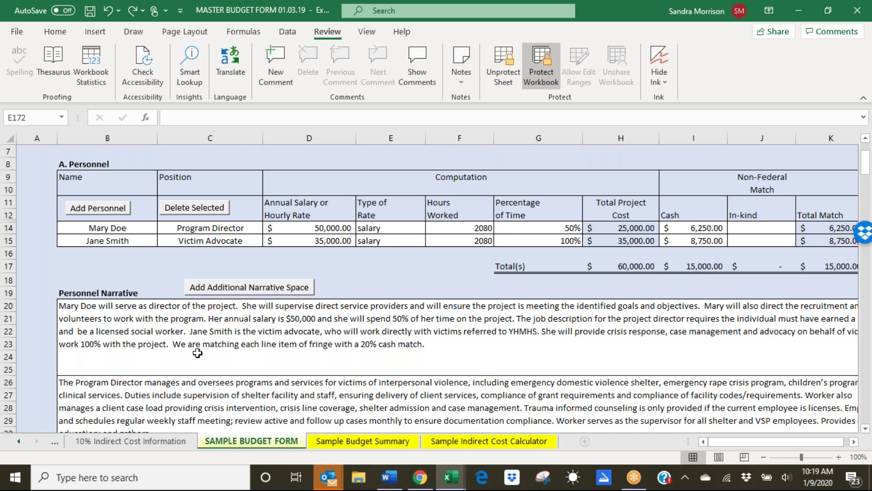
scroll(197, 353, down, 2)
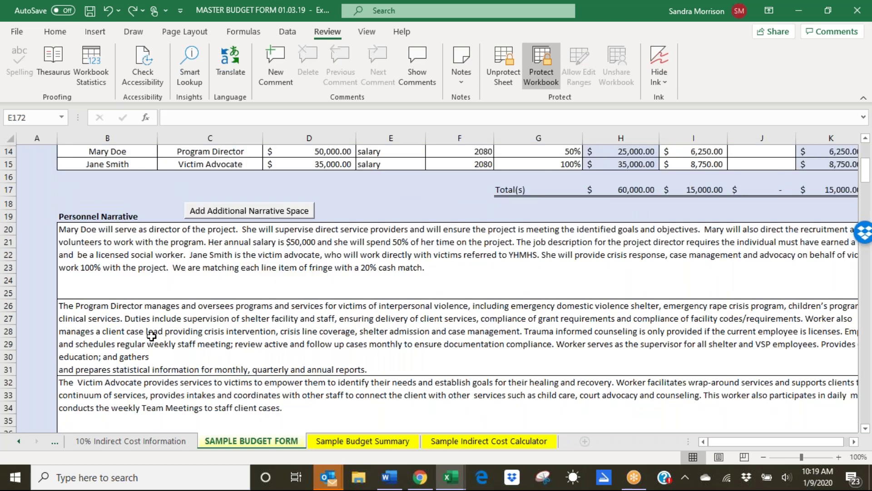
scroll(152, 336, down, 6)
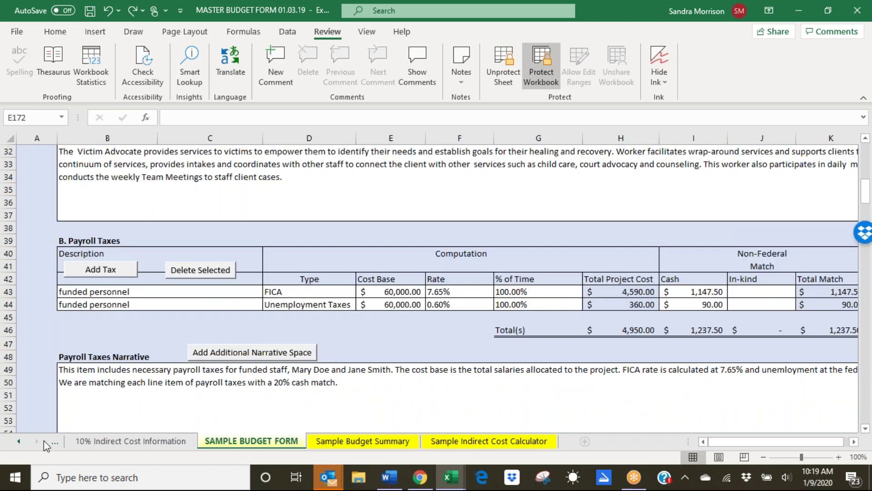
Step: Return to the BudgetYear1 sheet and review the Payroll Taxes computation table
click(19, 441)
click(19, 441)
click(19, 441)
click(19, 441)
click(158, 441)
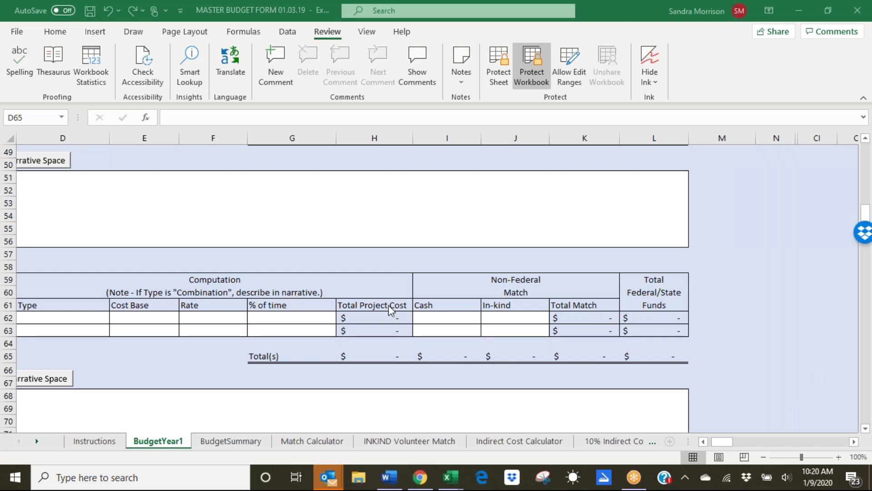
scroll(389, 310, up, 1)
scroll(389, 311, up, 1)
scroll(389, 306, up, 1)
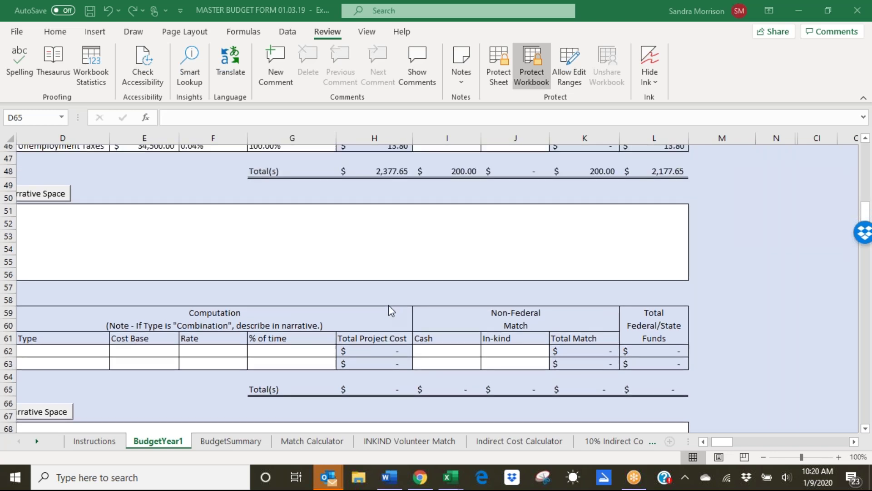
scroll(388, 309, up, 1)
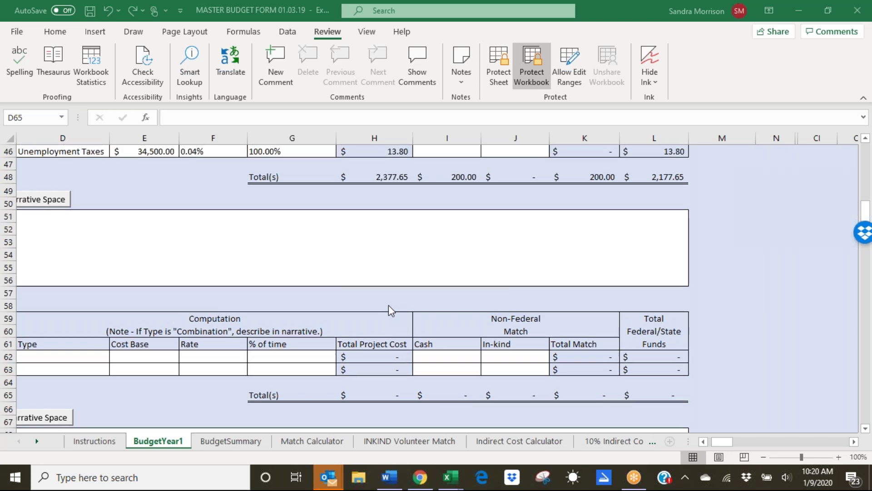
scroll(389, 309, up, 1)
scroll(388, 306, up, 2)
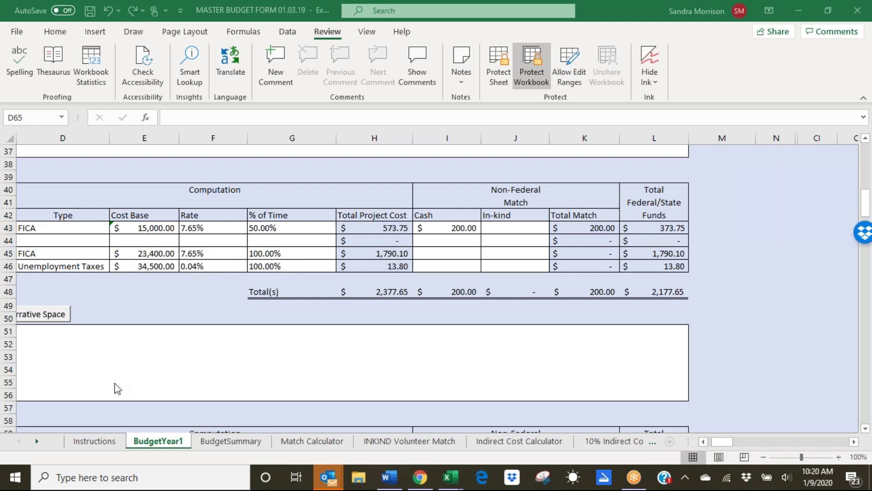
Step: Look over the Fringe Benefits section and select its first Name cell, B62
scroll(115, 383, down, 5)
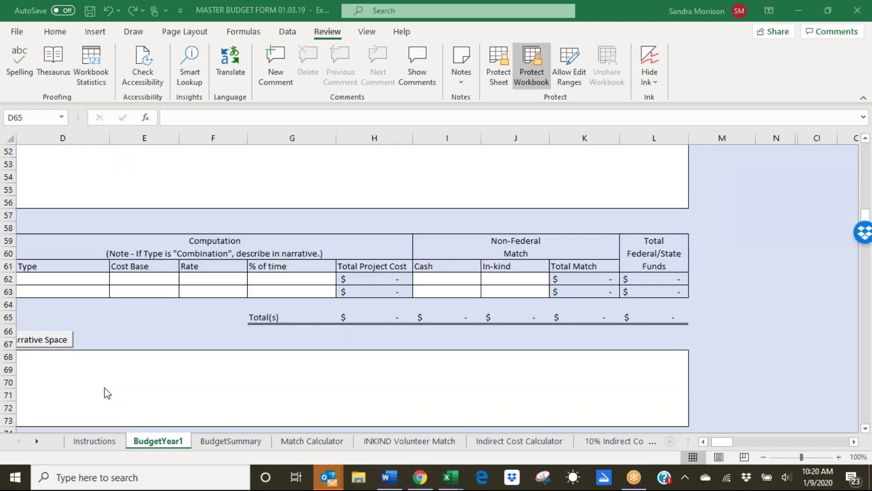
scroll(107, 392, down, 1)
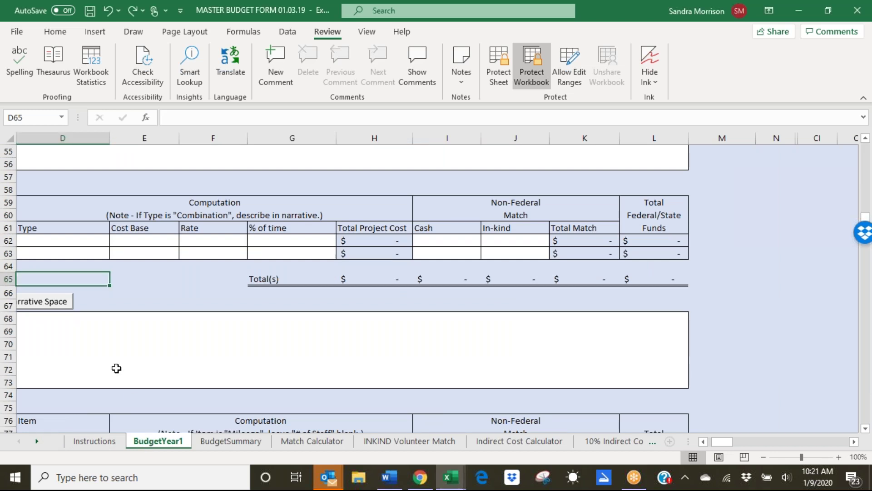
key(Left)
key(Left)
key(Left)
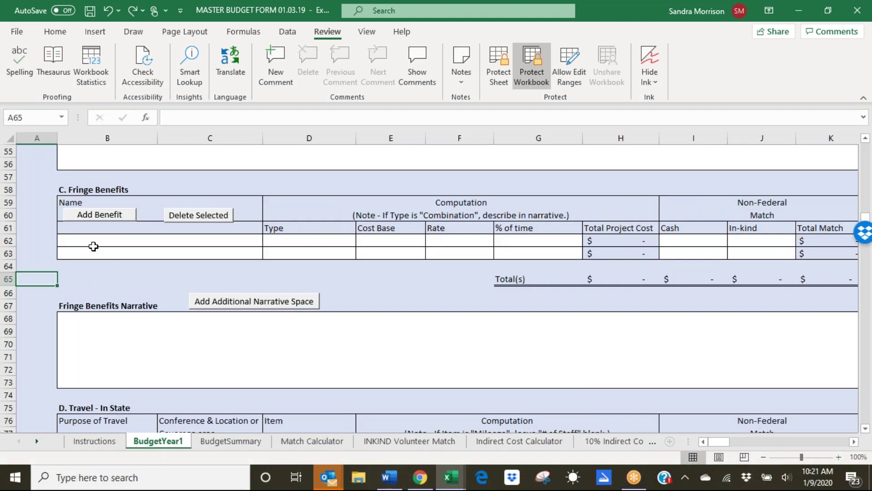
click(98, 238)
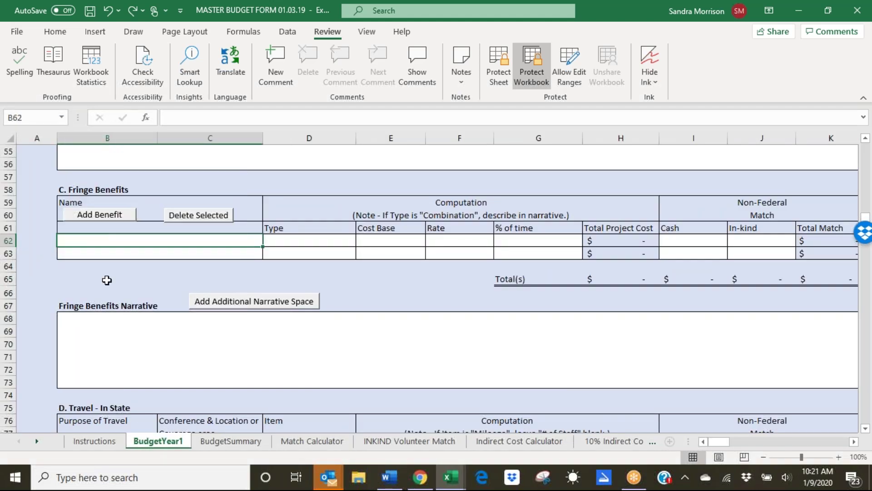
Step: Copy the two staff names from Payroll Taxes cells B43:B44 into the Fringe Benefits Name rows starting at B62
scroll(143, 255, up, 1)
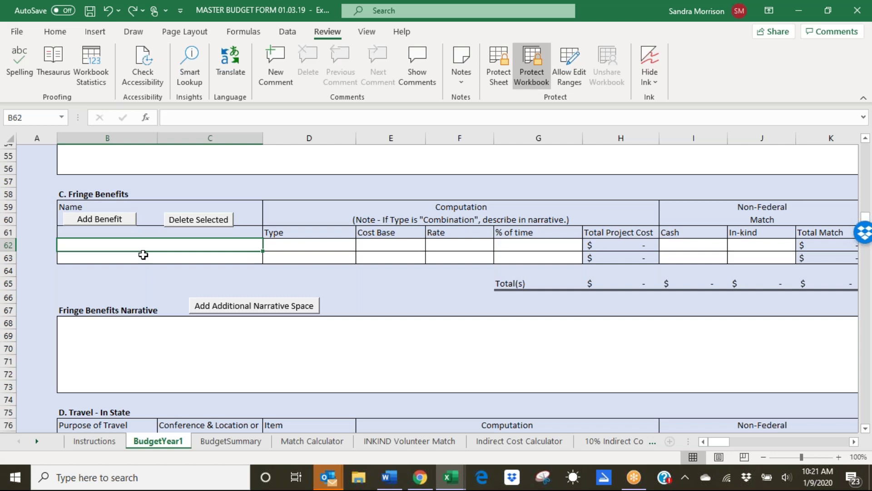
scroll(143, 255, up, 5)
scroll(143, 254, up, 1)
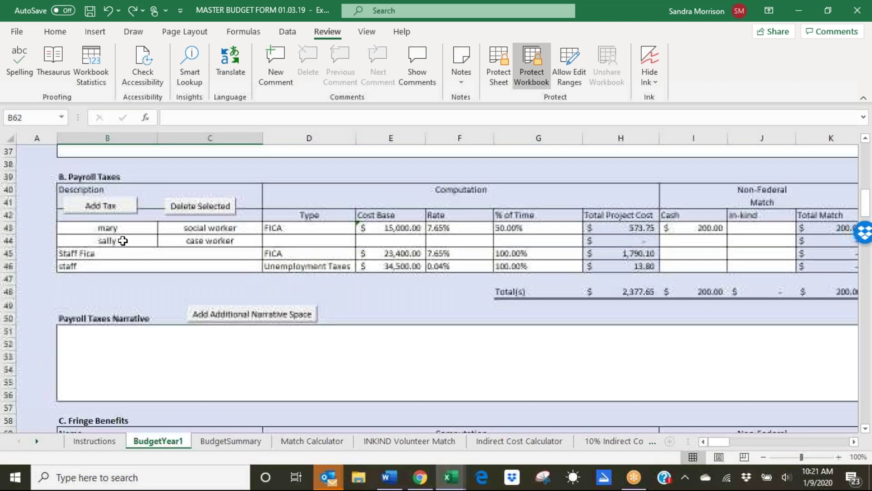
drag(114, 228, 105, 239)
right_click(105, 239)
click(134, 130)
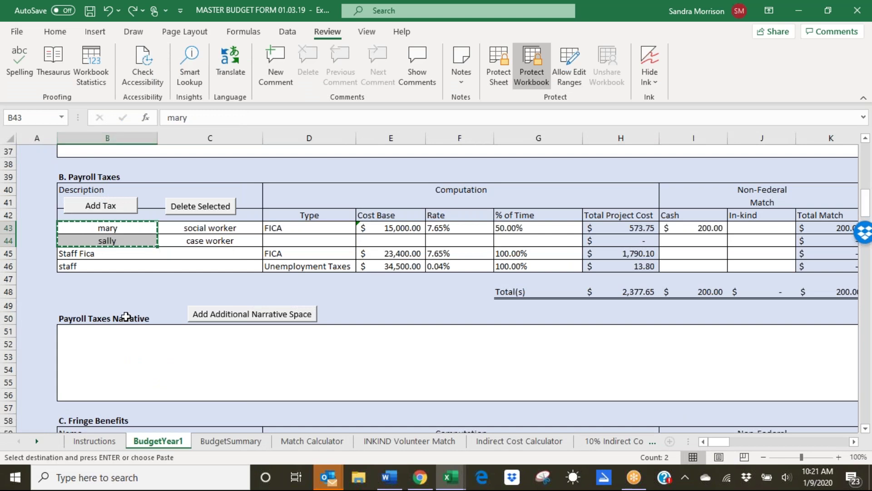
scroll(126, 317, down, 4)
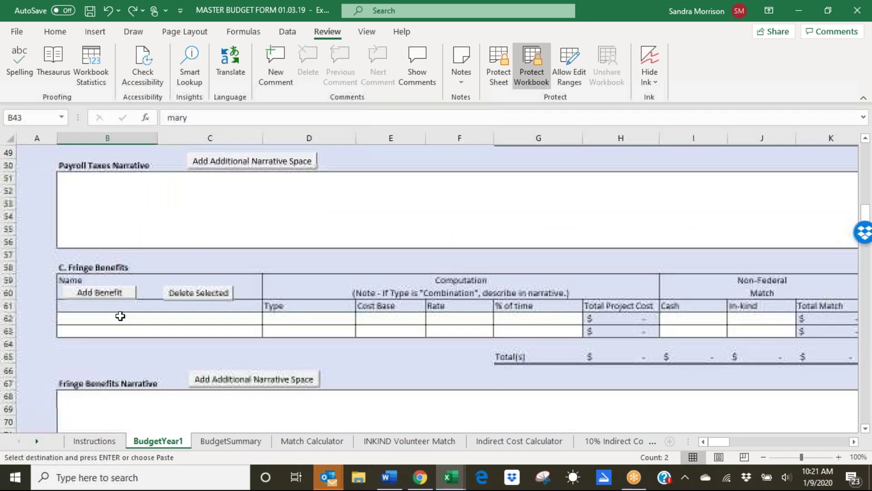
click(102, 317)
right_click(101, 317)
click(132, 191)
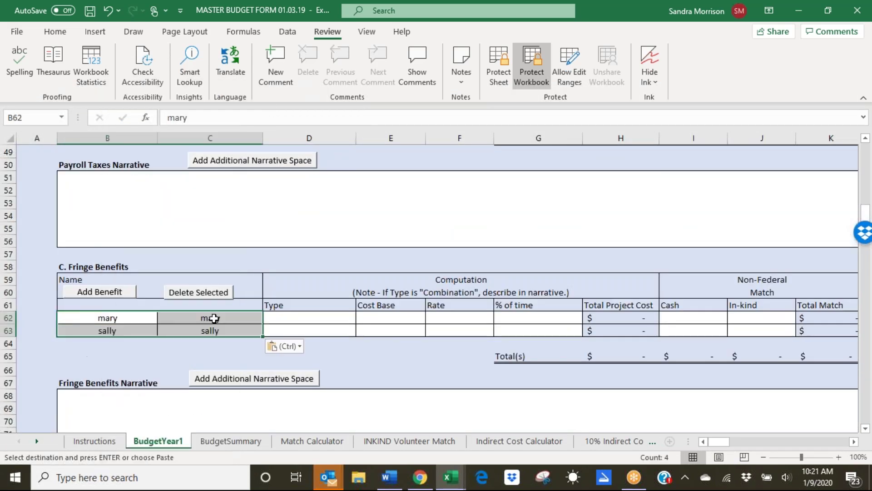
Step: Clear the duplicate names from C62:C63 in the Fringe Benefits table and review the remaining name cells
drag(210, 317, 213, 331)
click(369, 357)
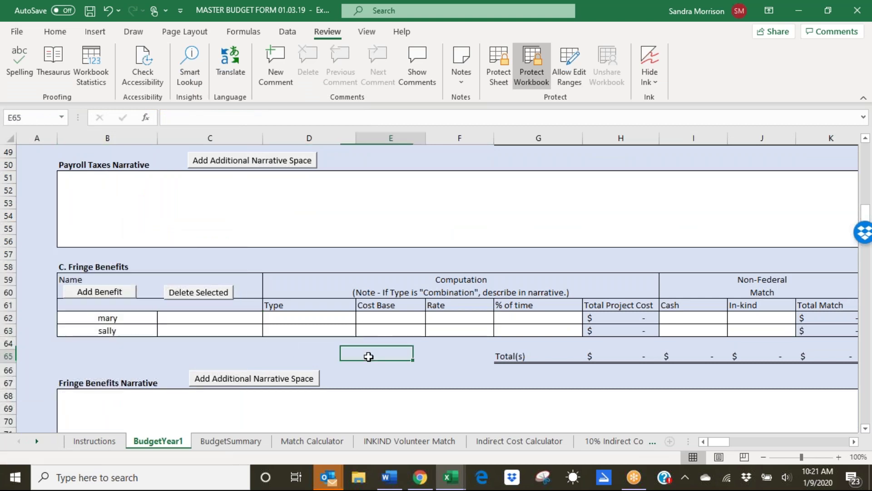
click(113, 332)
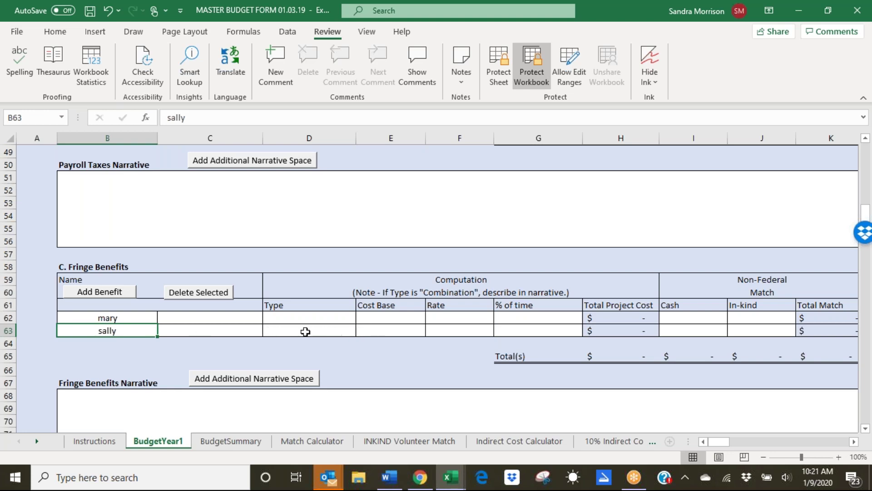
click(123, 317)
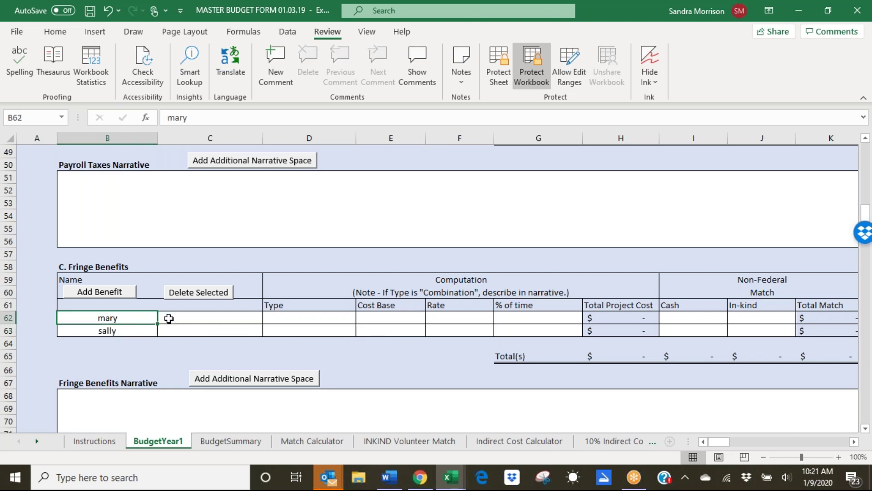
click(195, 319)
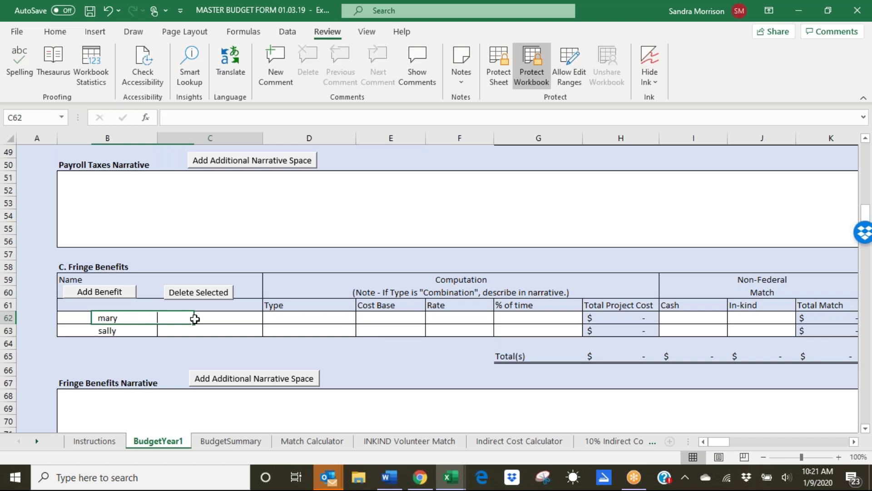
Step: Set the first Fringe Benefits row's Type to Health and its Cost Base to Monthly
click(304, 319)
click(361, 319)
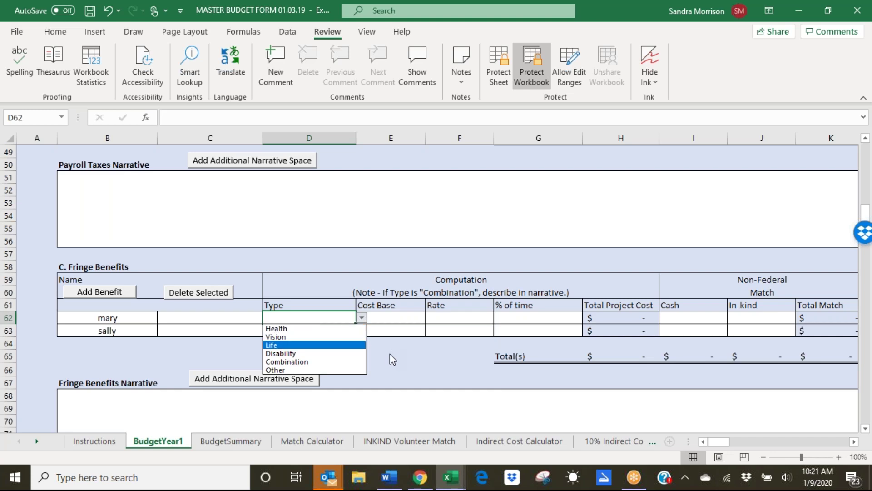
key(Escape)
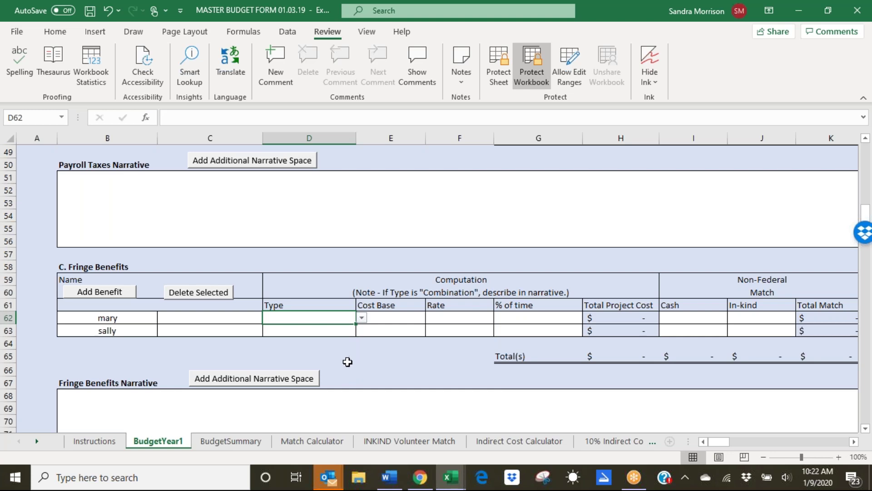
click(362, 318)
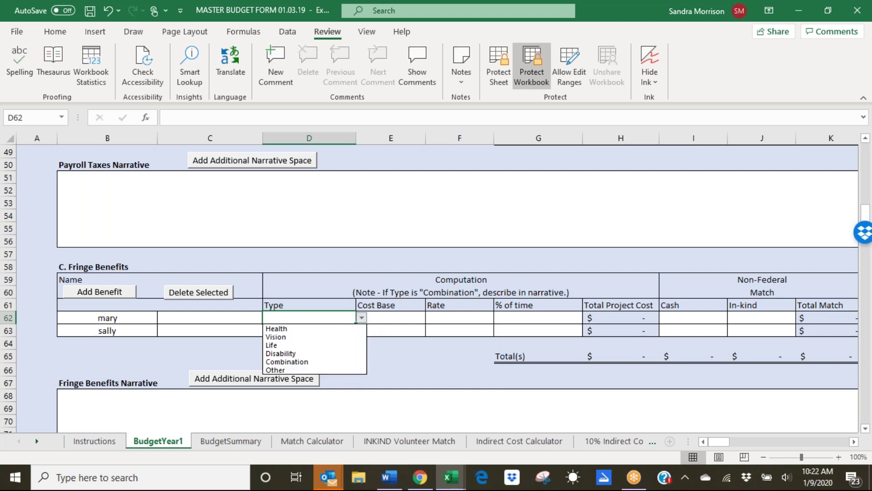
click(276, 329)
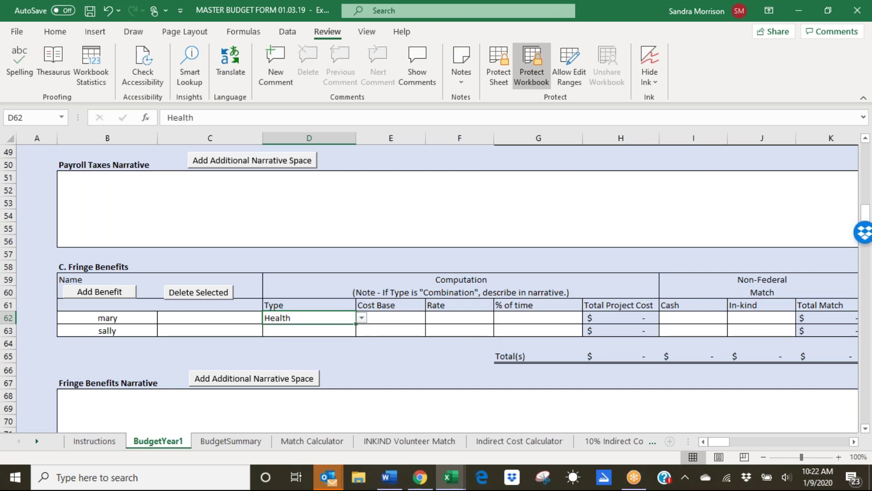
click(390, 319)
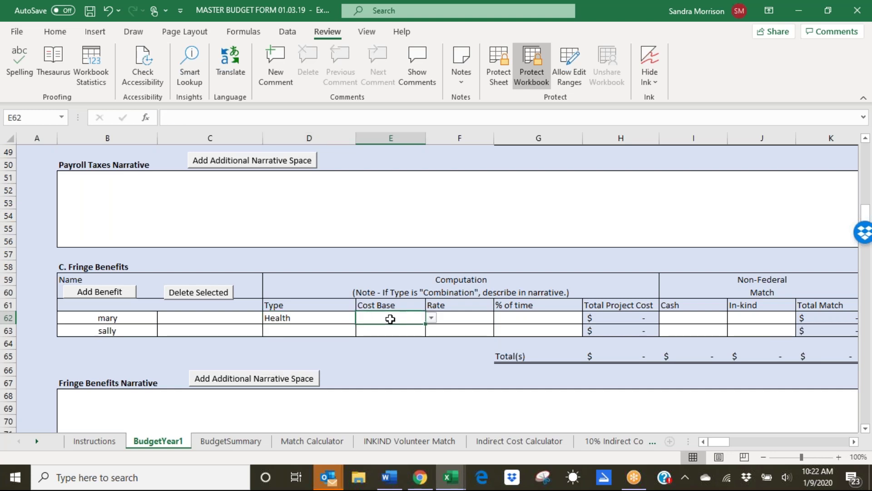
click(431, 318)
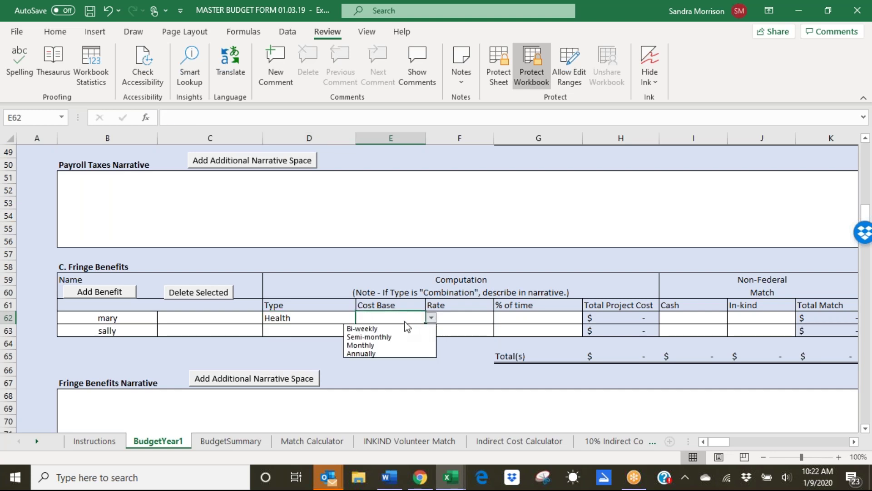
click(366, 344)
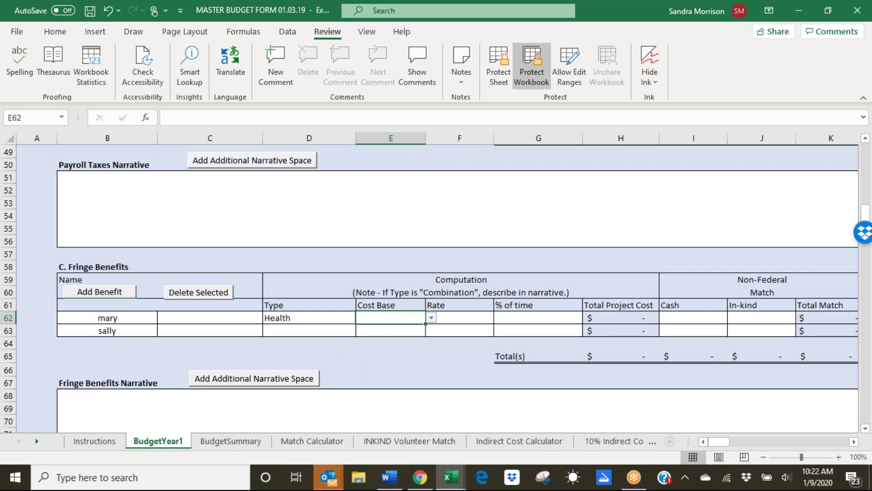
Step: Enter a Rate of 500 and 50% of time for the first Fringe Benefits row
click(461, 317)
text(500)
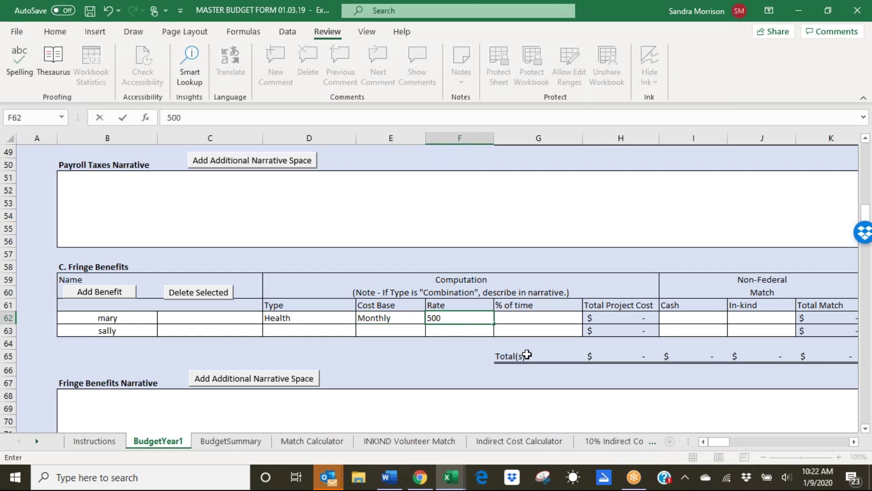
key(Tab)
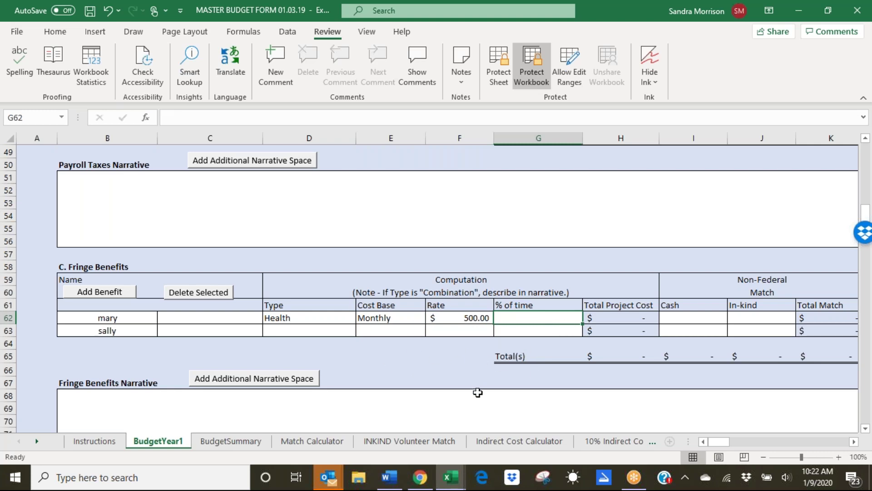
text(50)
key(Tab)
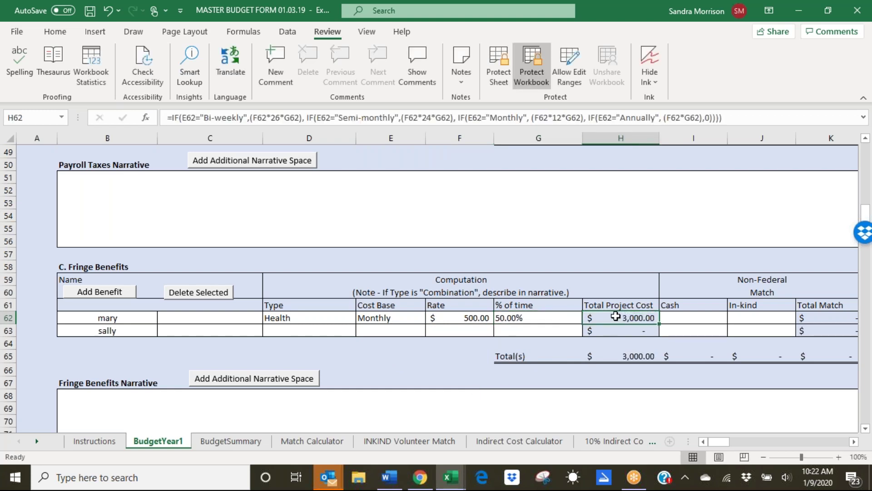
Step: Look across the first Fringe Benefits row's Cash, In-kind, Total Match and Total Federal/State Funds cells
key(Tab)
key(Tab)
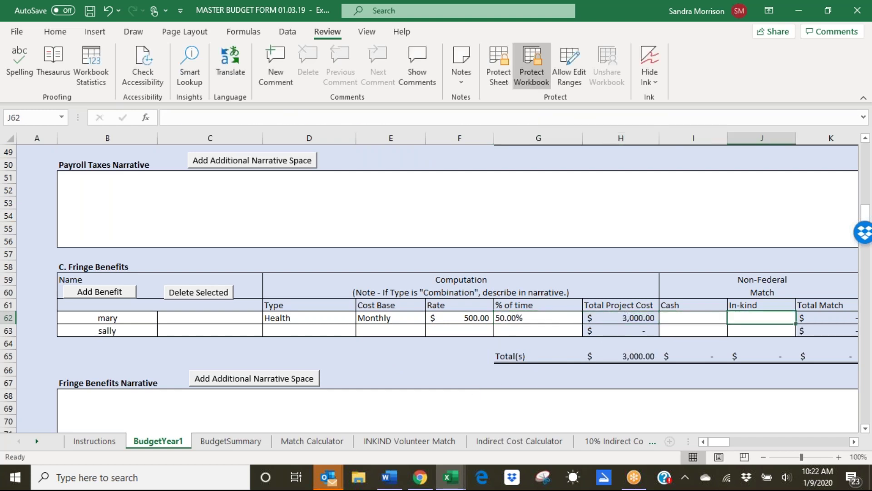
key(Tab)
key(Tab)
key(Tab)
key(Tab)
key(Tab)
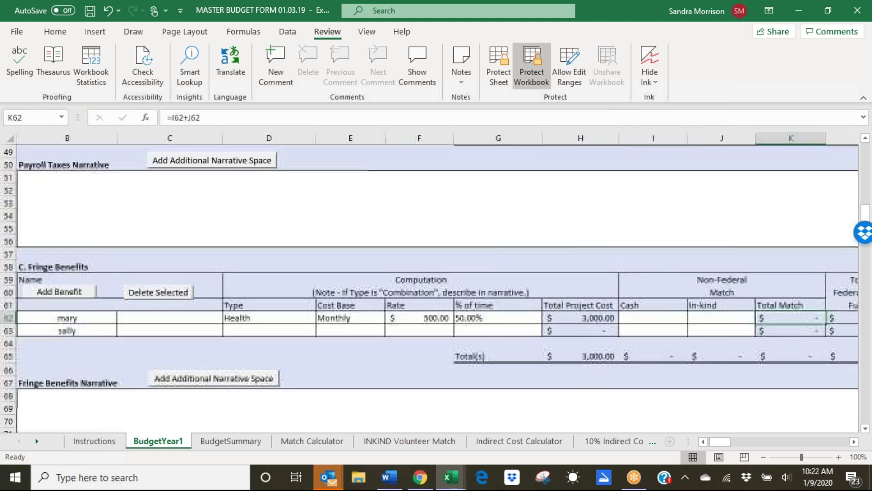
click(441, 315)
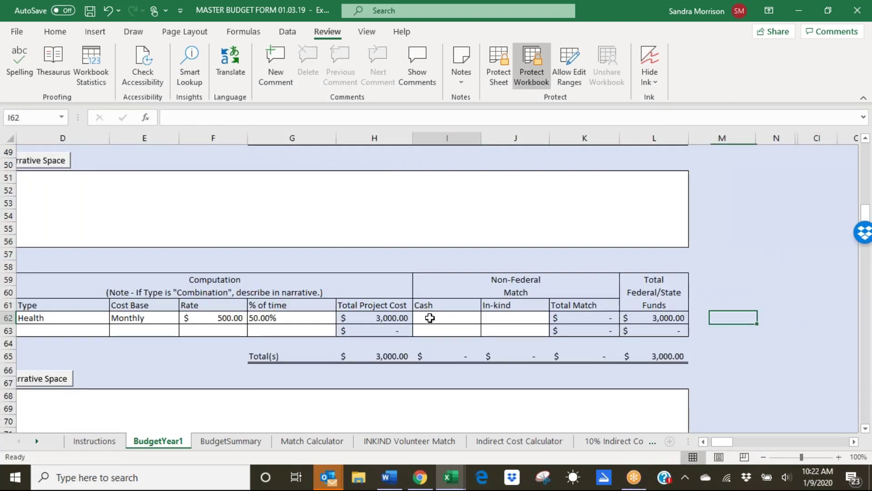
click(515, 318)
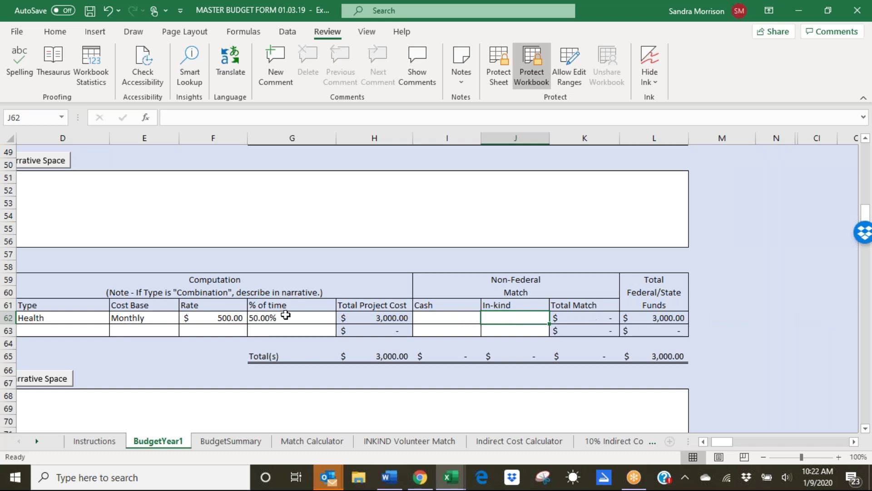
Step: Set the second Fringe Benefits row's Type to Combination and its Cost Base to Monthly
click(59, 329)
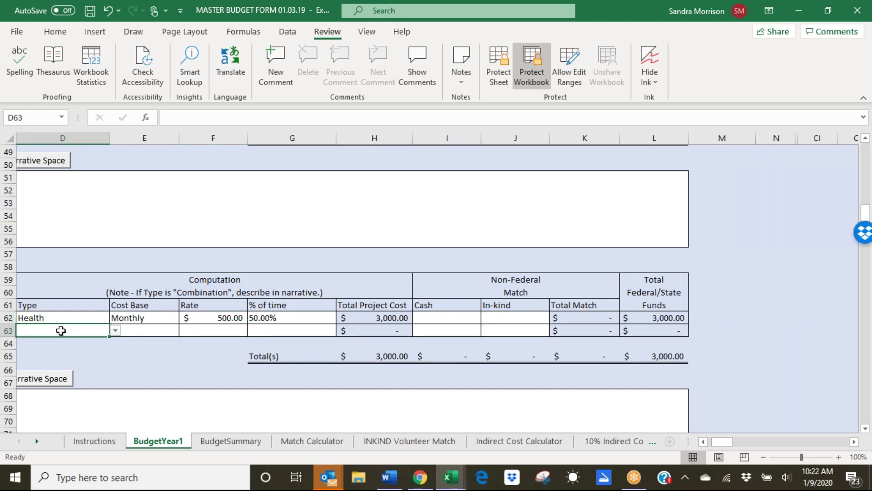
key(Left)
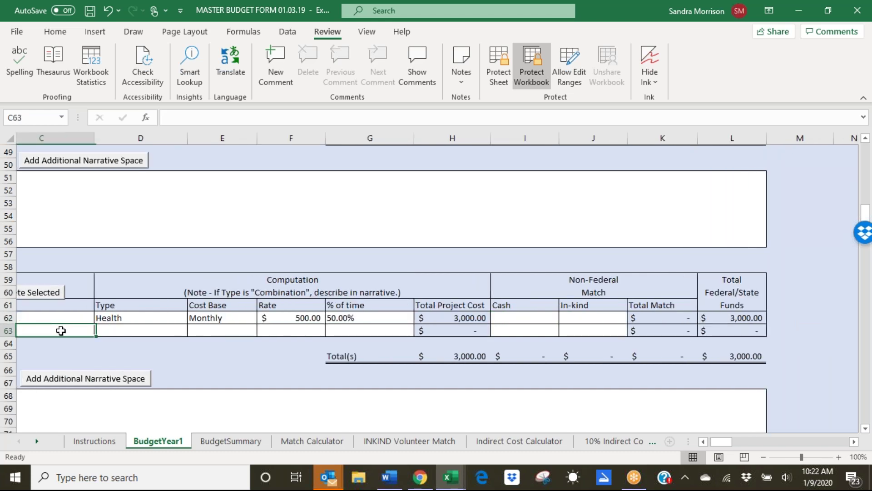
key(Left)
click(248, 330)
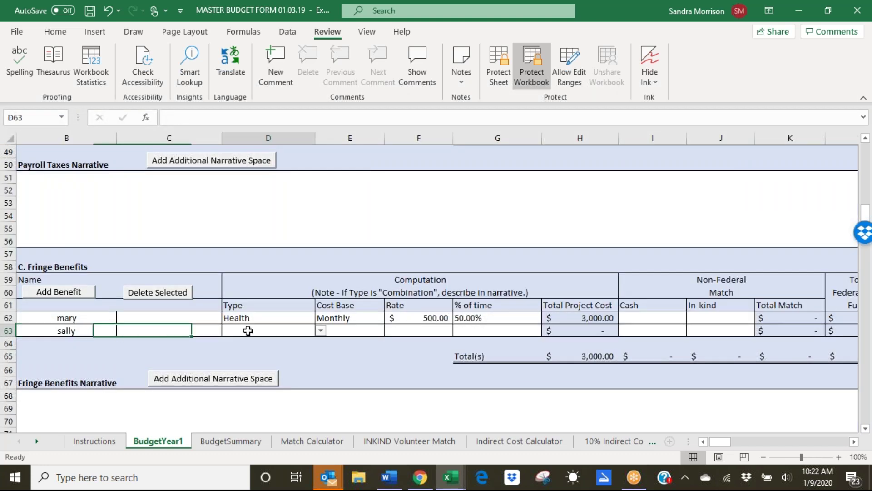
click(320, 331)
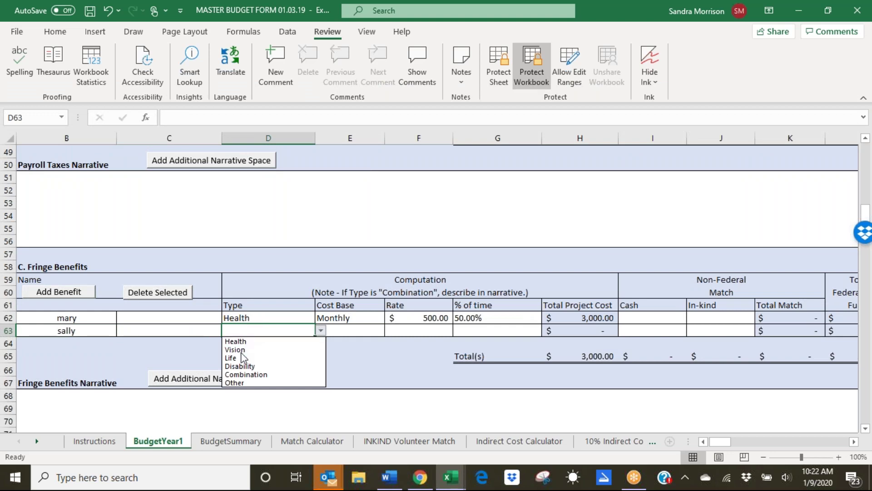
click(232, 375)
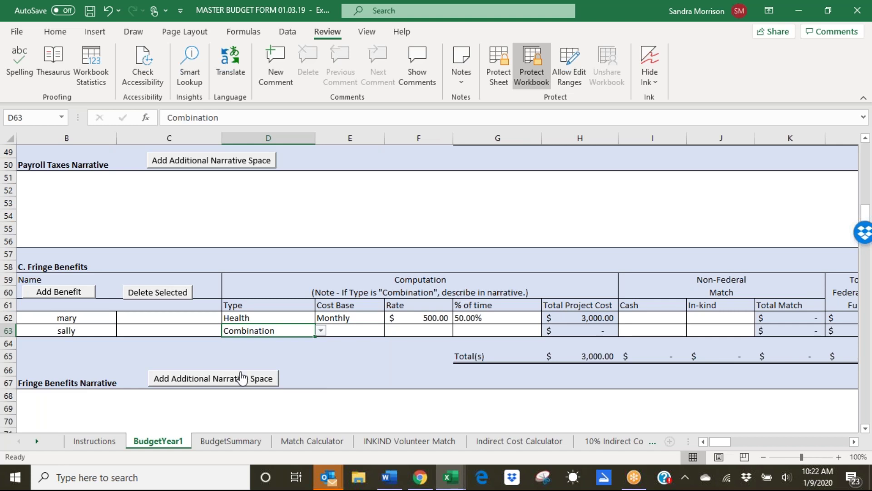
click(359, 332)
click(391, 330)
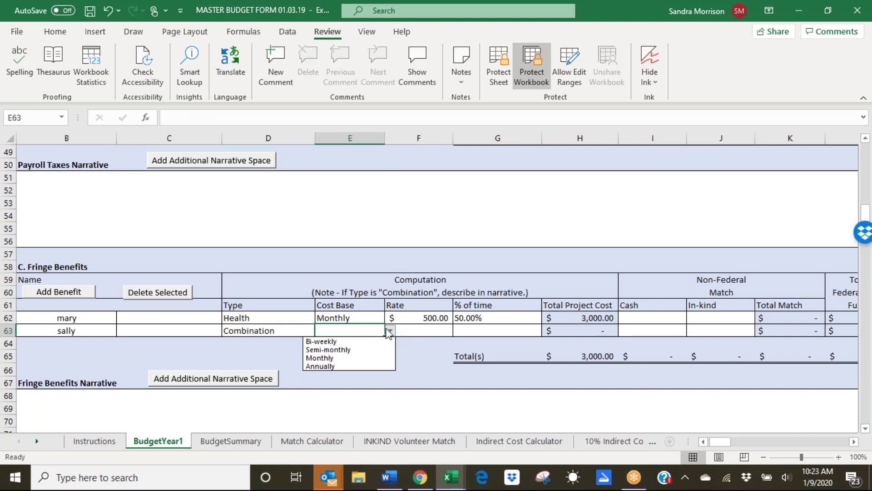
click(326, 358)
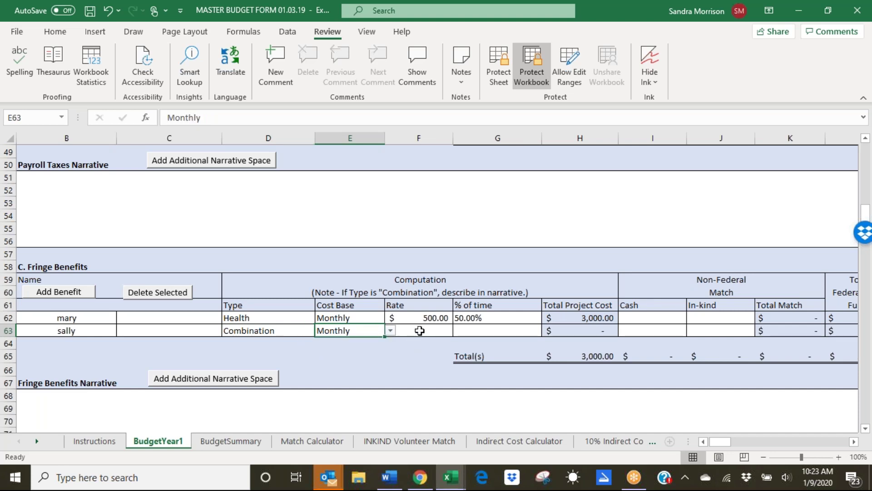
Step: Enter a Rate of 650 and 50% of time for the second Fringe Benefits row
click(420, 331)
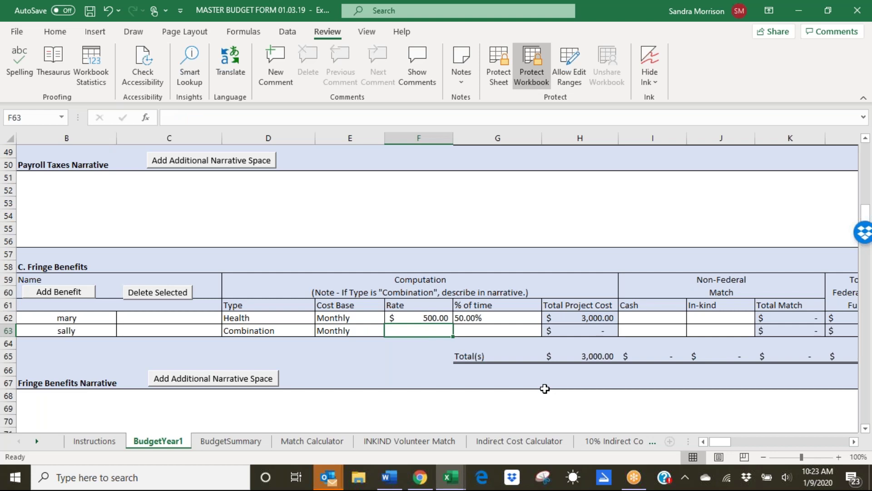
text(650)
key(Tab)
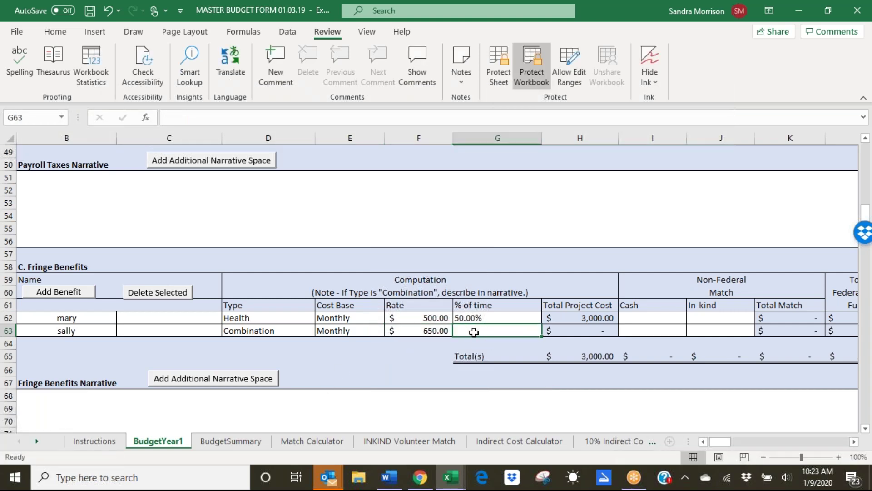
text(50)
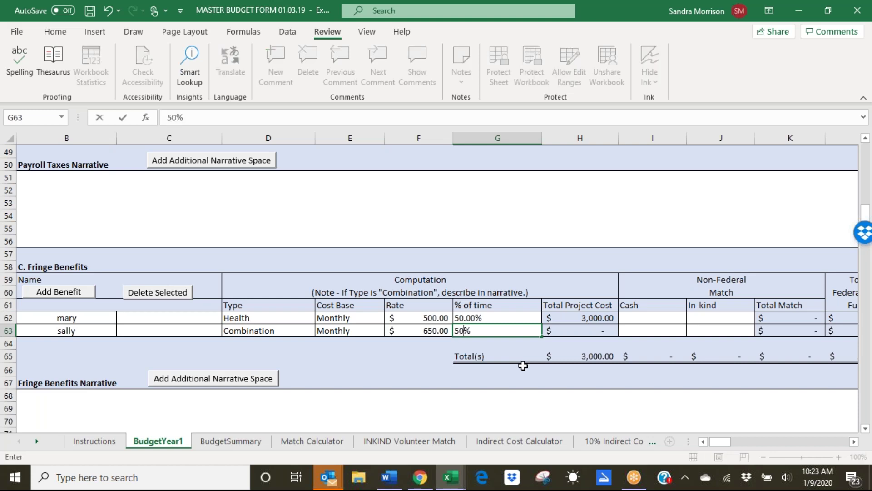
key(Tab)
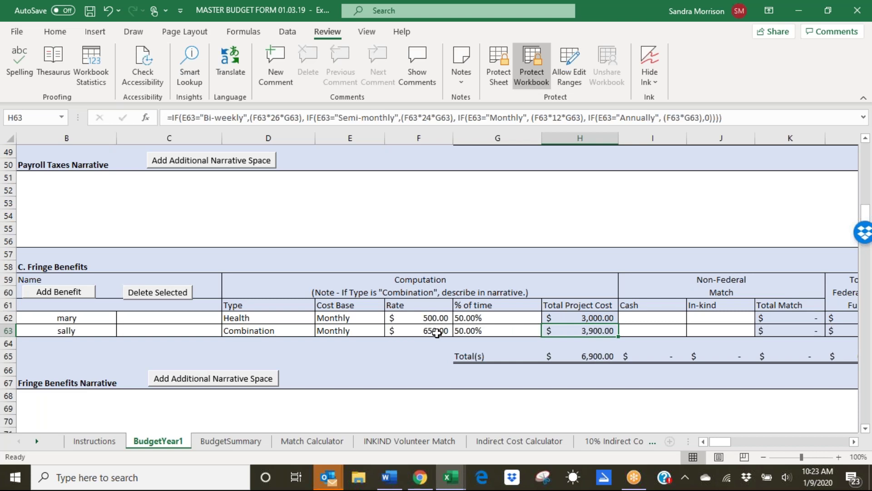
click(430, 333)
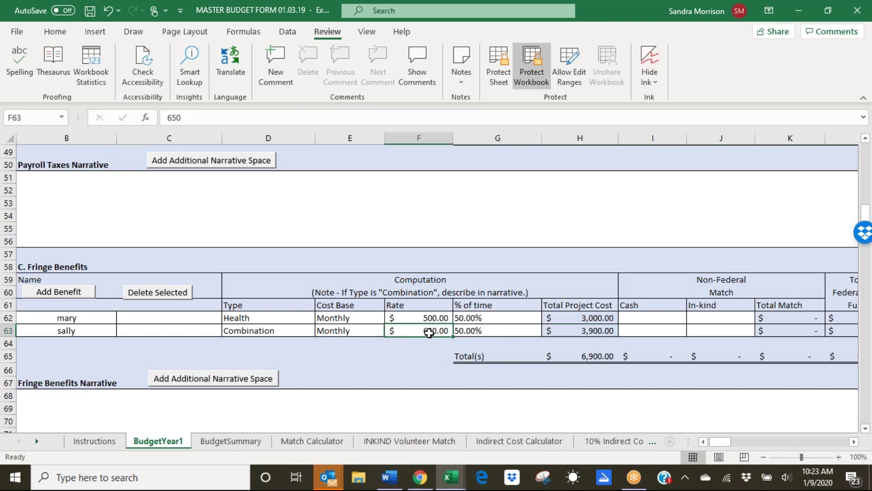
Step: Check the second Fringe Benefits row's % of time, its Total Project Cost formula and the narrative area below
click(492, 334)
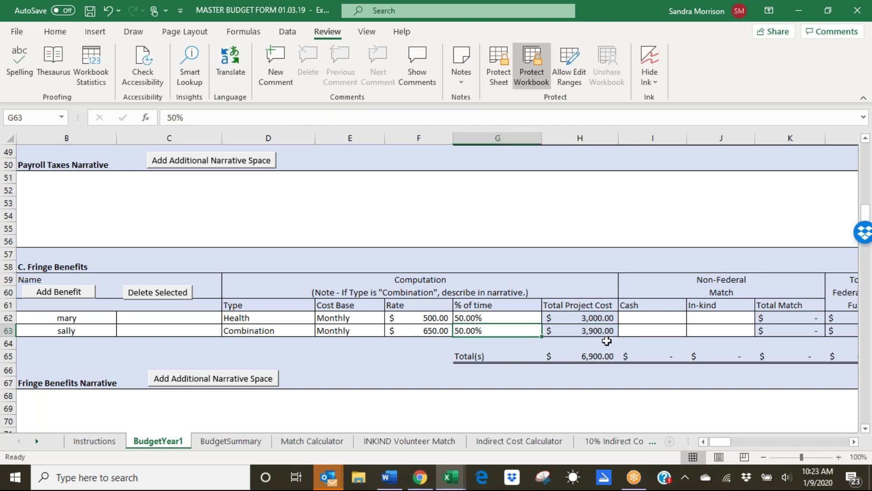
click(591, 331)
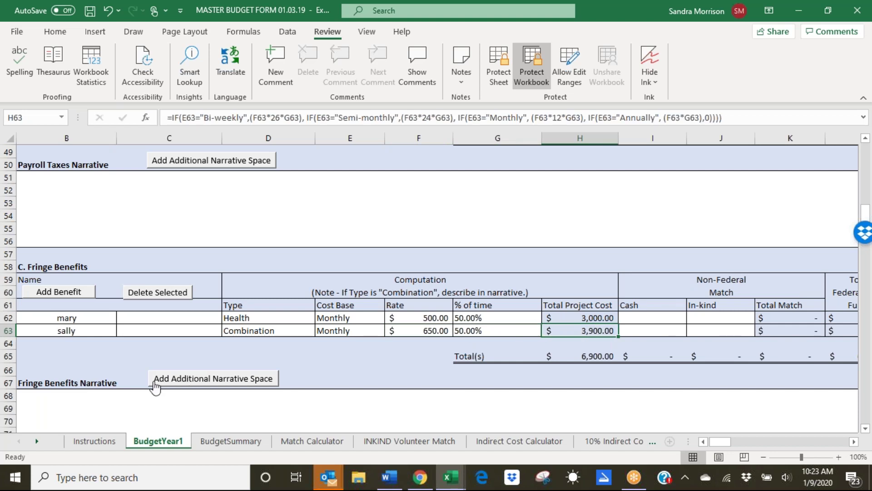
scroll(114, 371, down, 1)
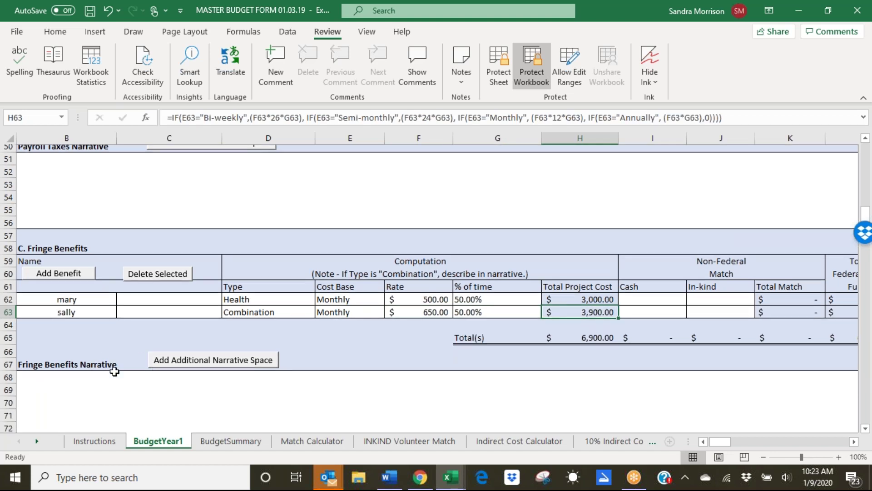
scroll(78, 362, down, 1)
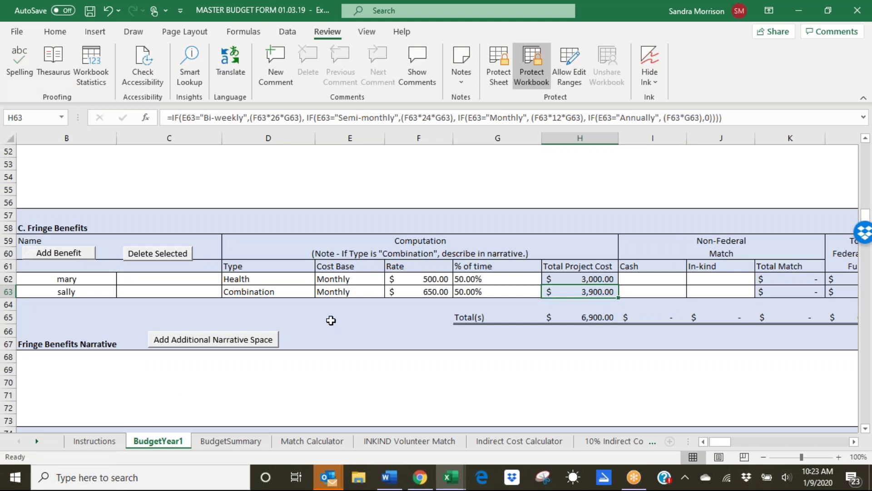
Step: Change the second Fringe Benefits row's Type to Other
click(360, 294)
click(280, 294)
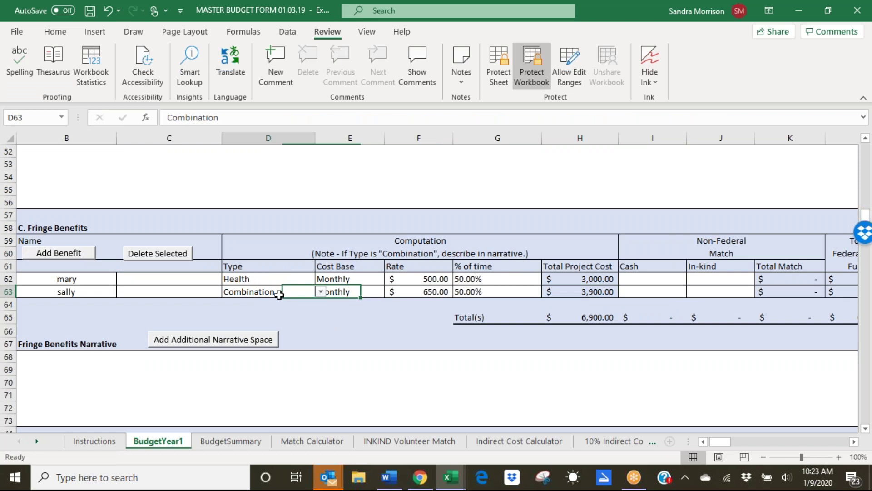
click(322, 293)
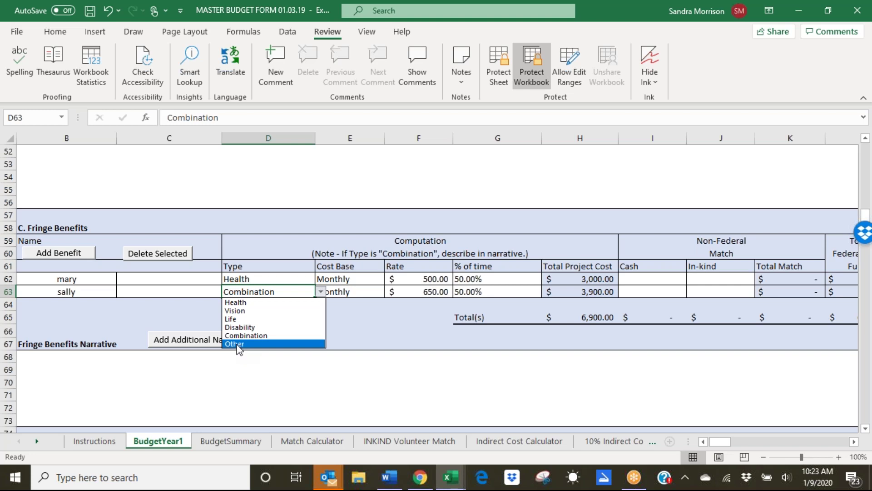
click(235, 344)
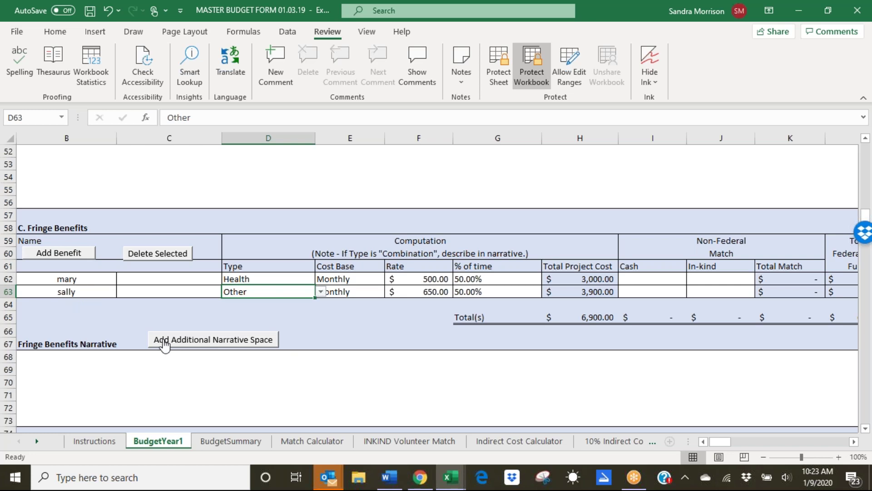
click(357, 291)
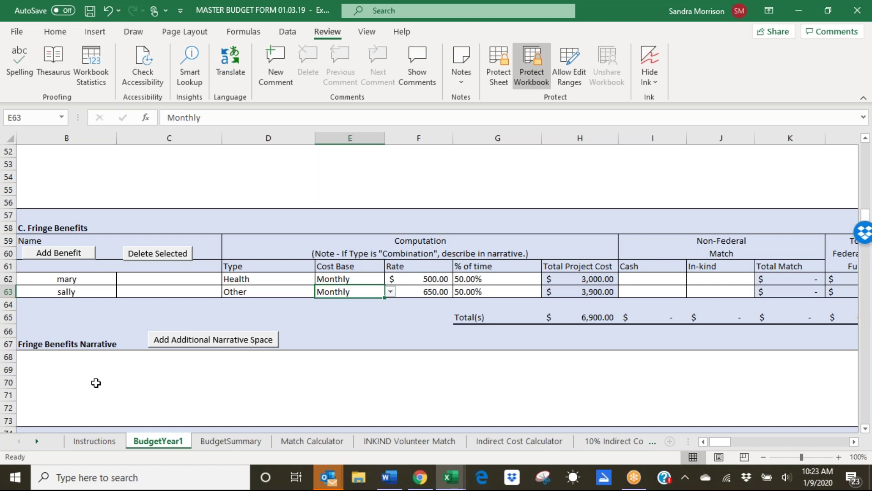
Step: Look over the Fringe Benefits Narrative space and the Travel - In State section, returning to the Fringe Benefits table
scroll(96, 383, down, 1)
scroll(95, 383, down, 1)
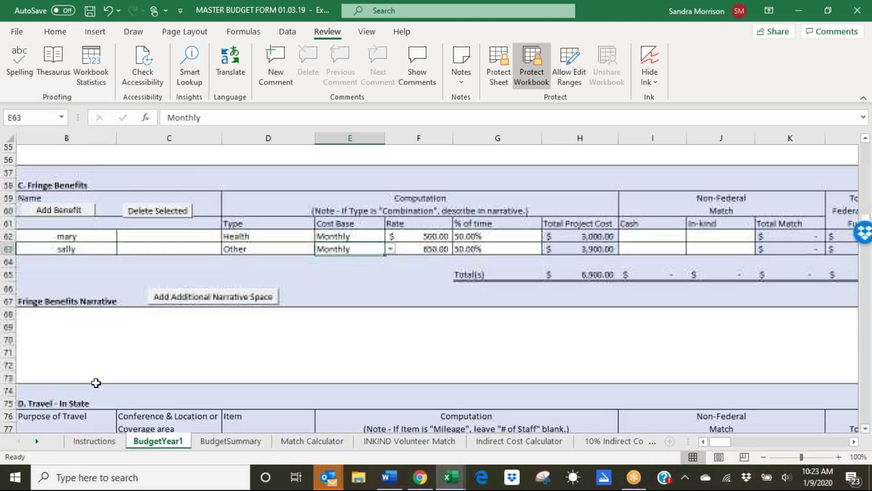
scroll(96, 383, down, 2)
scroll(96, 383, down, 3)
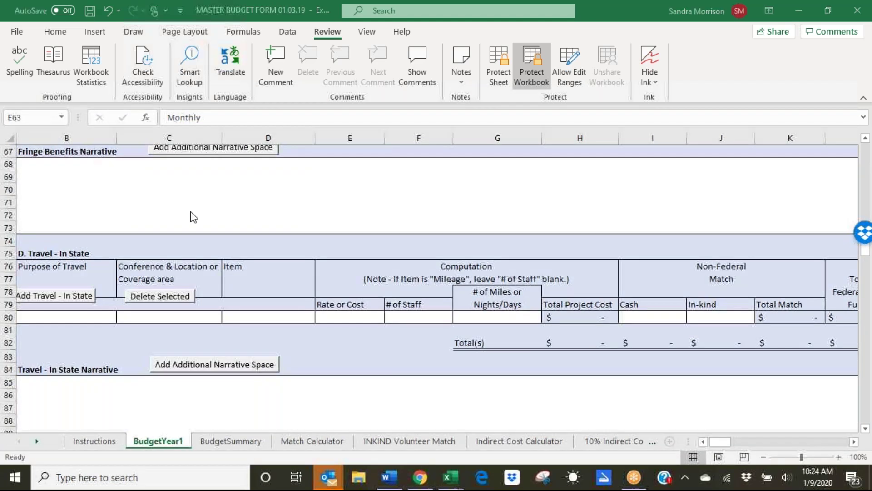
scroll(134, 222, up, 1)
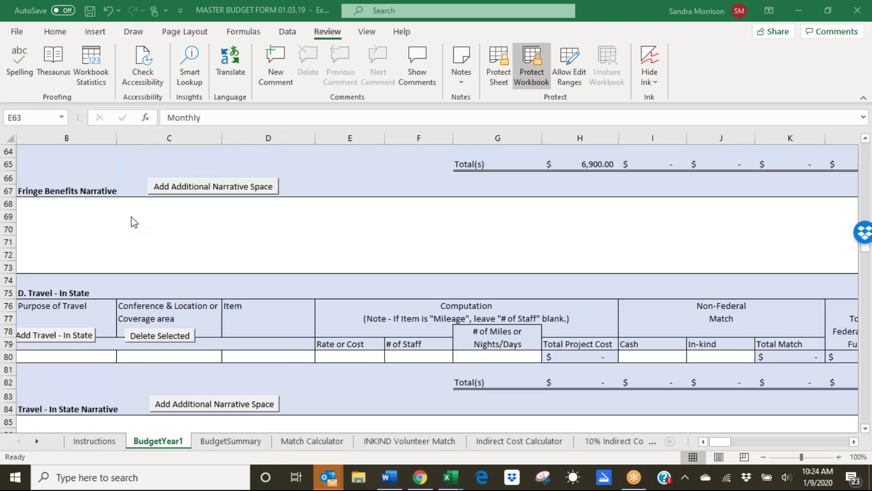
scroll(134, 222, down, 2)
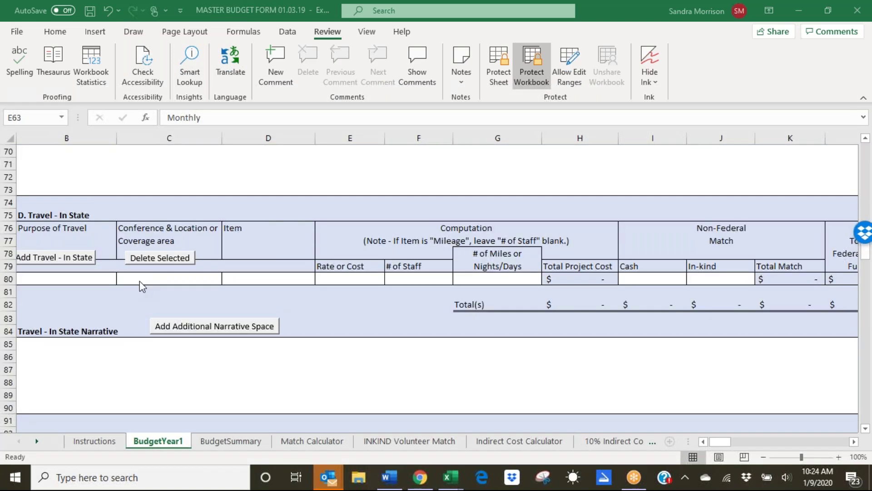
scroll(140, 280, up, 3)
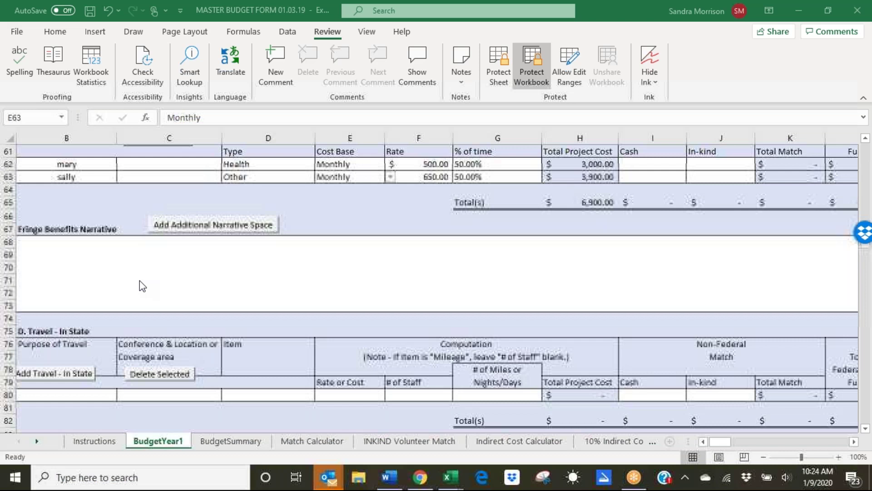
scroll(140, 282, up, 2)
scroll(98, 288, up, 1)
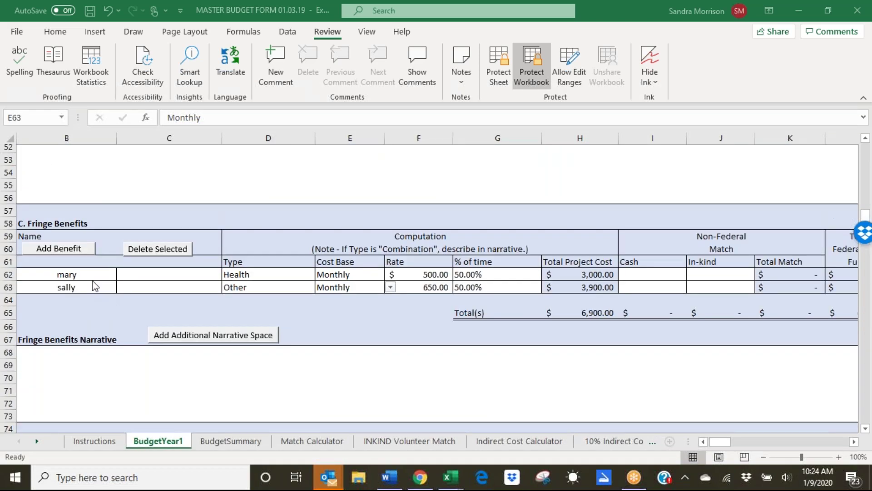
scroll(94, 286, up, 1)
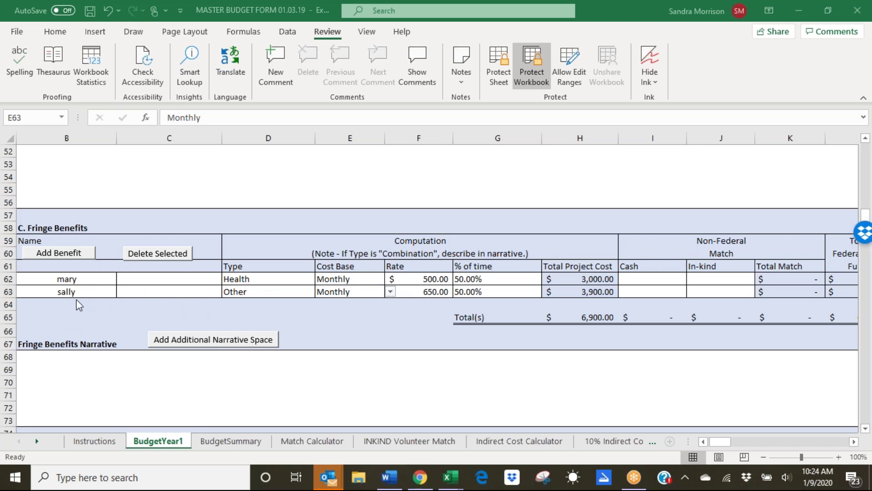
Step: Add a third benefit row to the Fringe Benefits table and enter the employee's first name
click(69, 255)
click(65, 253)
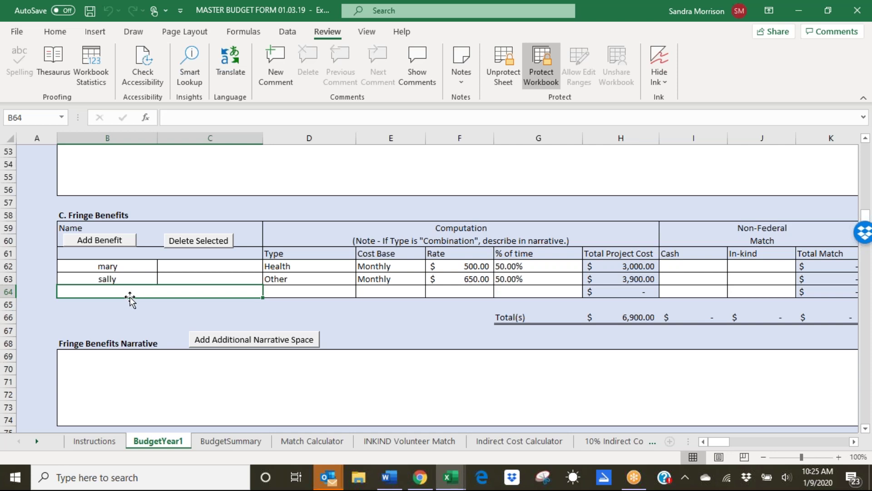
text(susie)
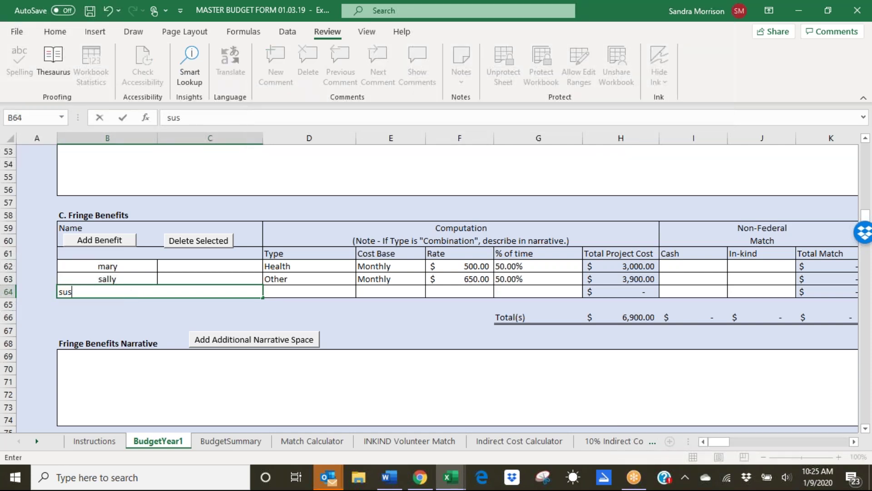
Step: Set the third Fringe Benefits row's Type to Health and its Cost Base to Annually
click(322, 292)
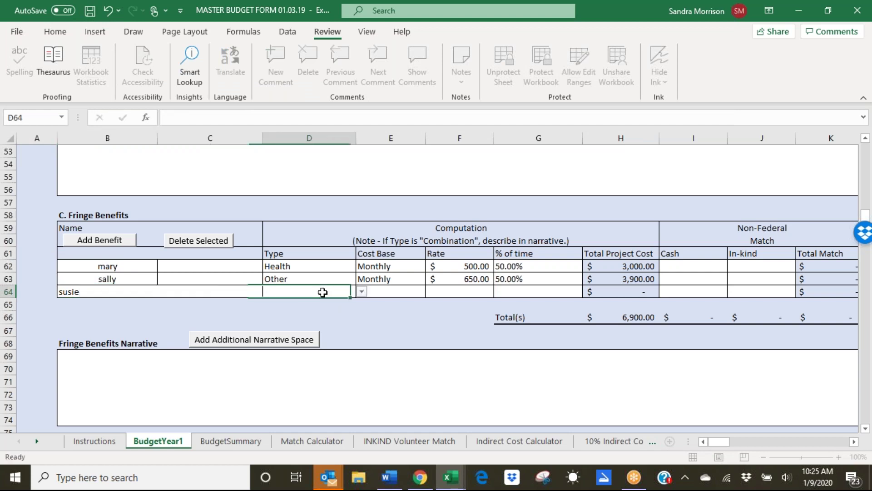
click(361, 291)
click(291, 303)
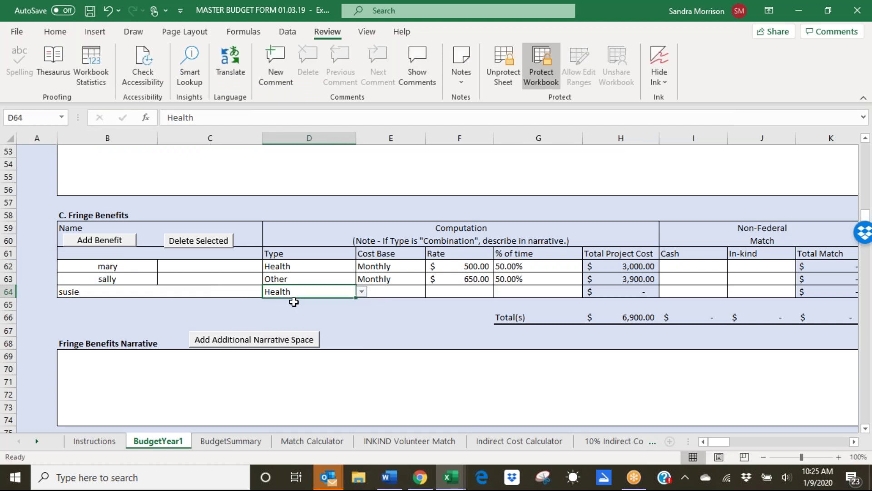
click(389, 290)
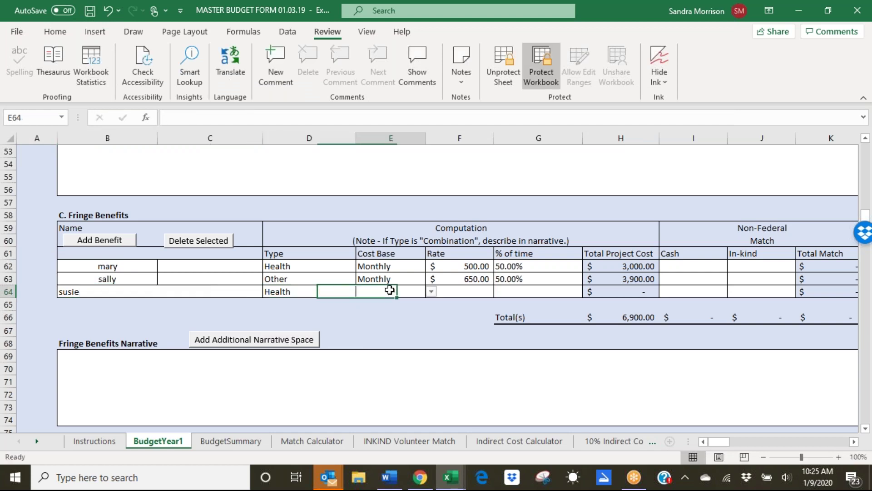
click(432, 292)
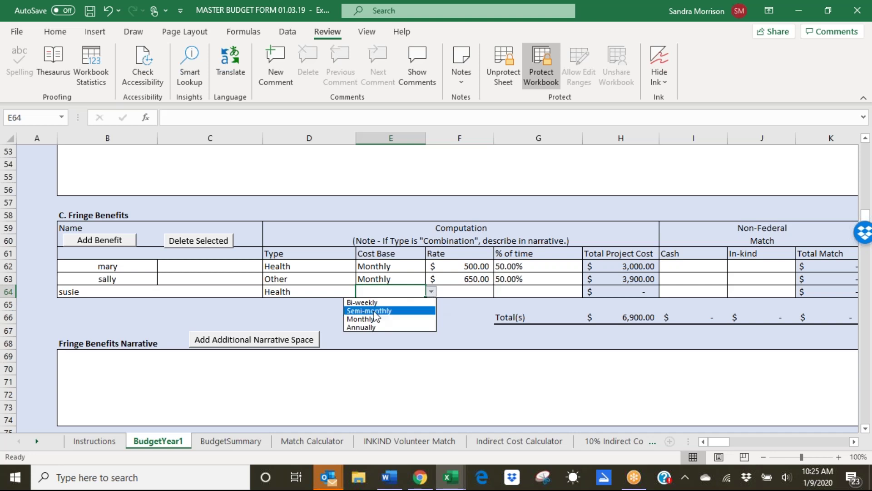
click(363, 327)
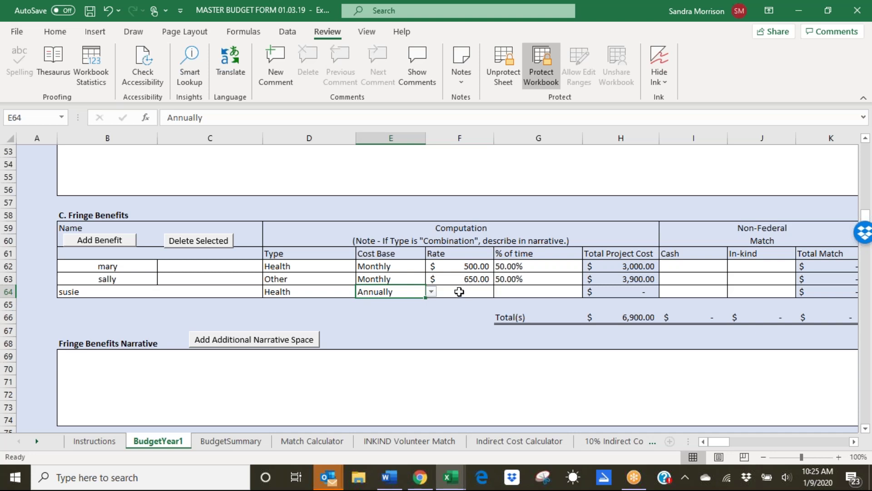
Step: Enter a Rate of 1500 and 50% of time for the third Fringe Benefits row
click(460, 292)
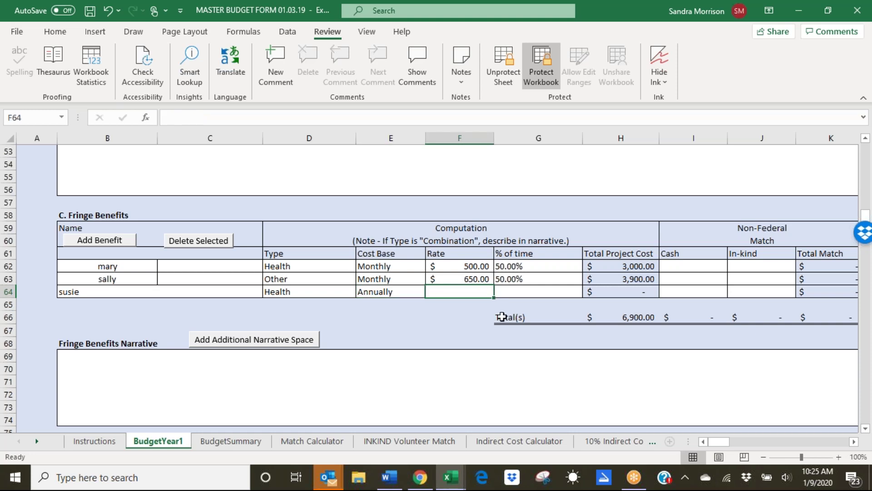
text(1500)
key(Tab)
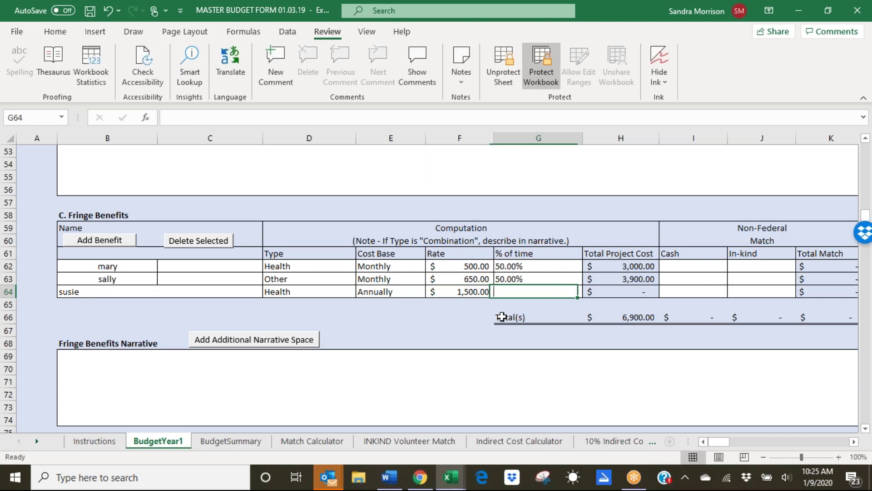
click(467, 292)
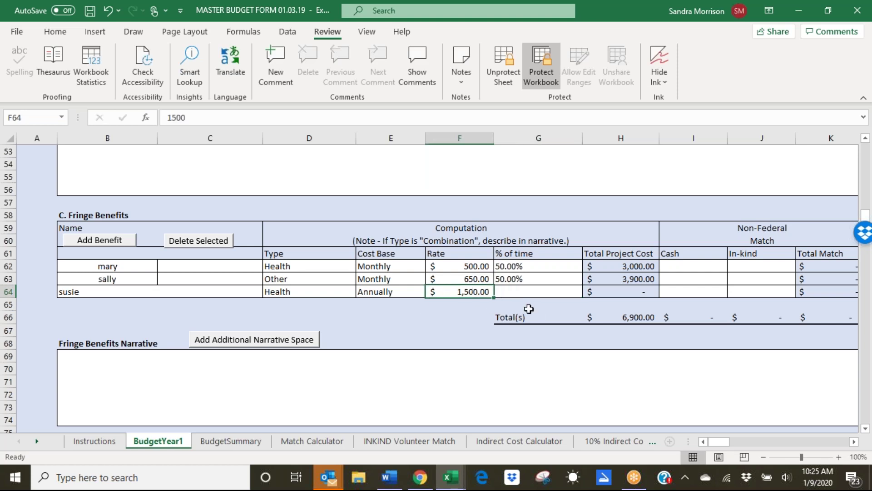
click(512, 291)
text(5)
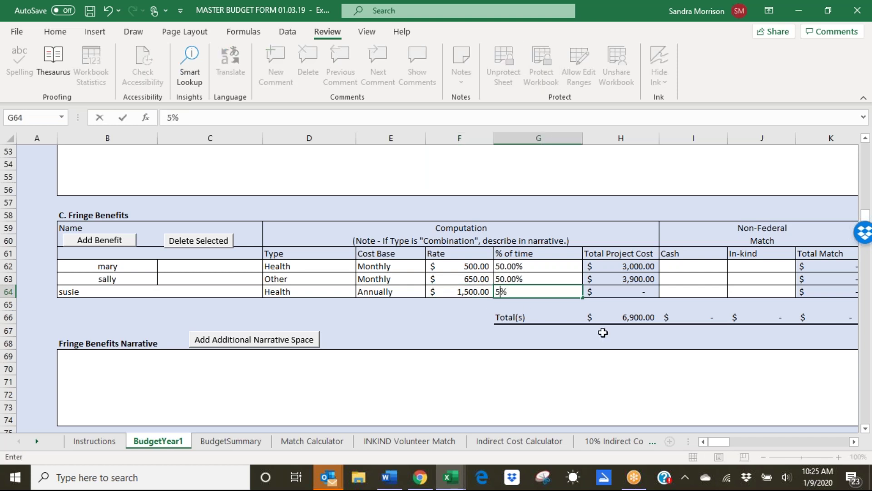
text(0)
key(Tab)
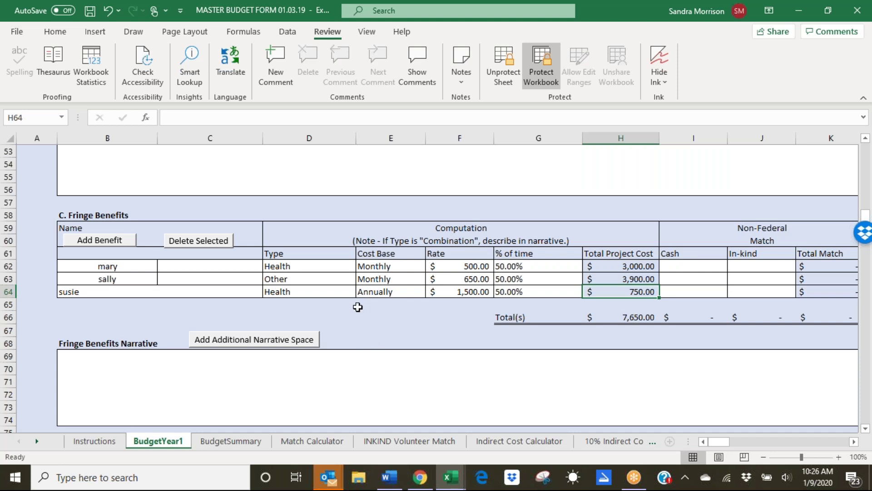
click(374, 292)
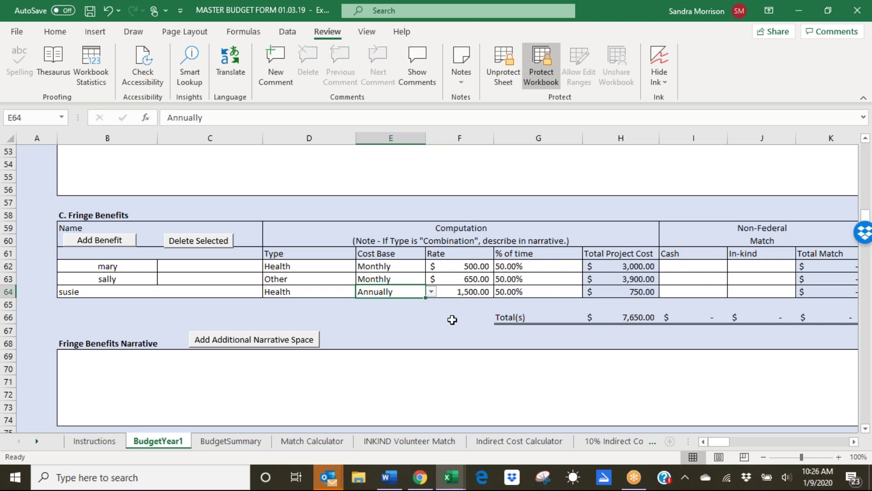
click(472, 293)
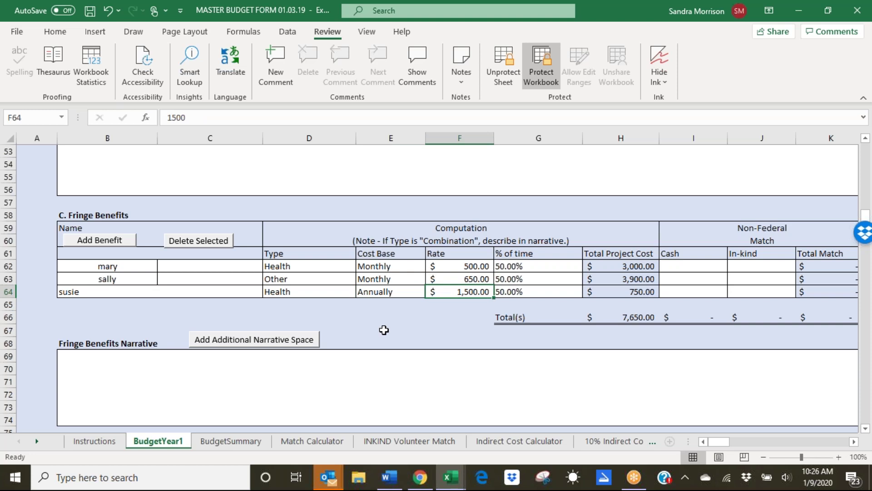
Step: Add a fourth benefit row with Type Other and Cost Base Monthly, leaving its name blank
click(119, 243)
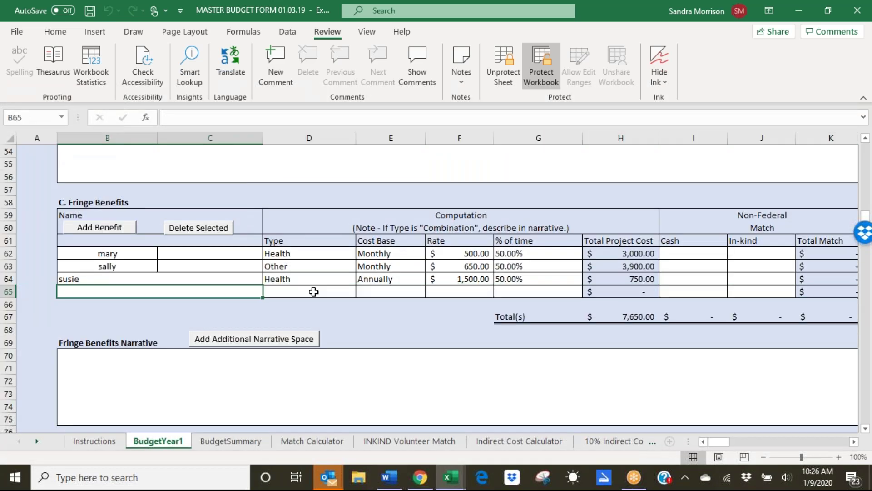
click(314, 291)
click(362, 291)
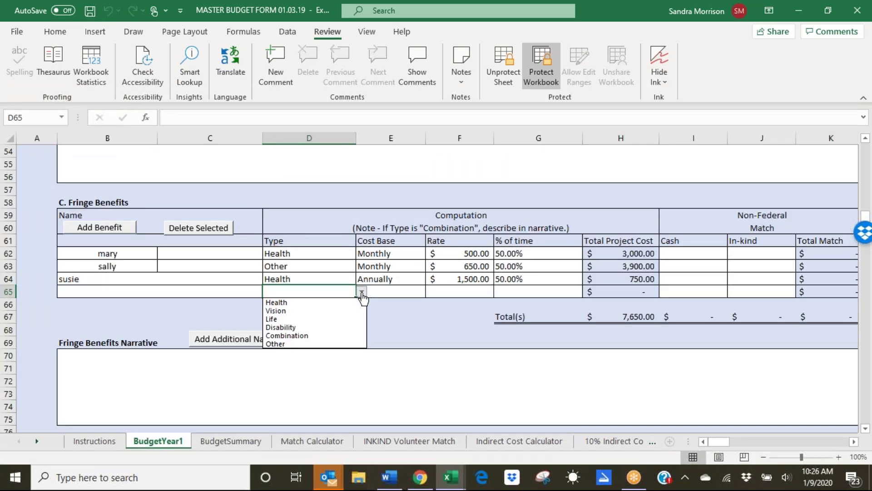
click(275, 344)
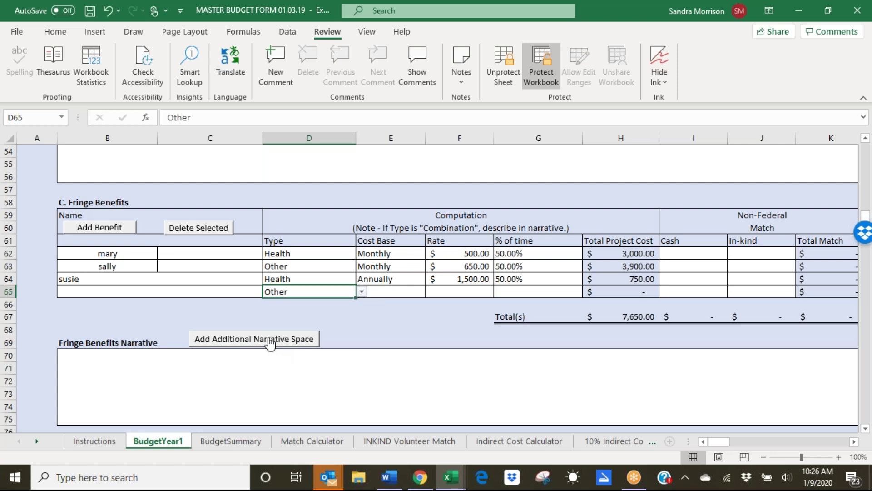
click(393, 291)
click(431, 292)
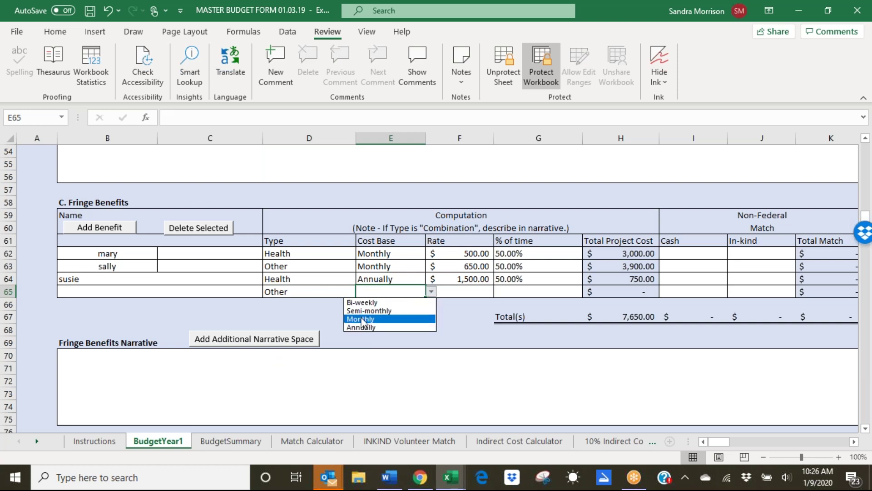
click(364, 320)
Step: Enter a Rate of 250 for the fourth Fringe Benefits row
click(468, 292)
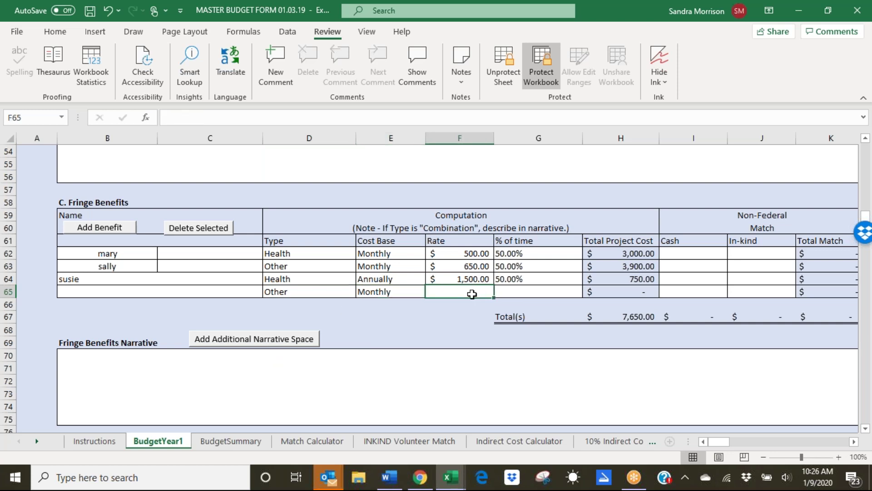
text(250)
key(Tab)
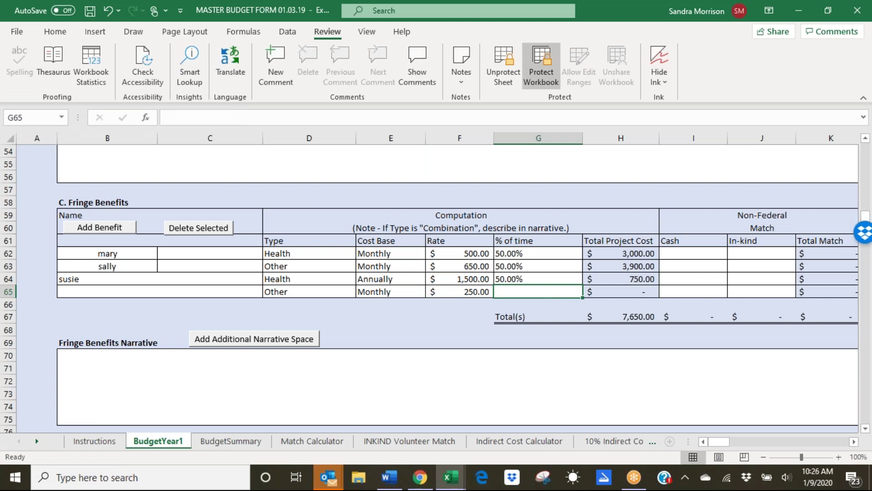
Step: Enter 50% of time for the fourth Fringe Benefits row, then select the empty Fringe Benefits Narrative box
text(50)
key(ctrl+Return)
key(Tab)
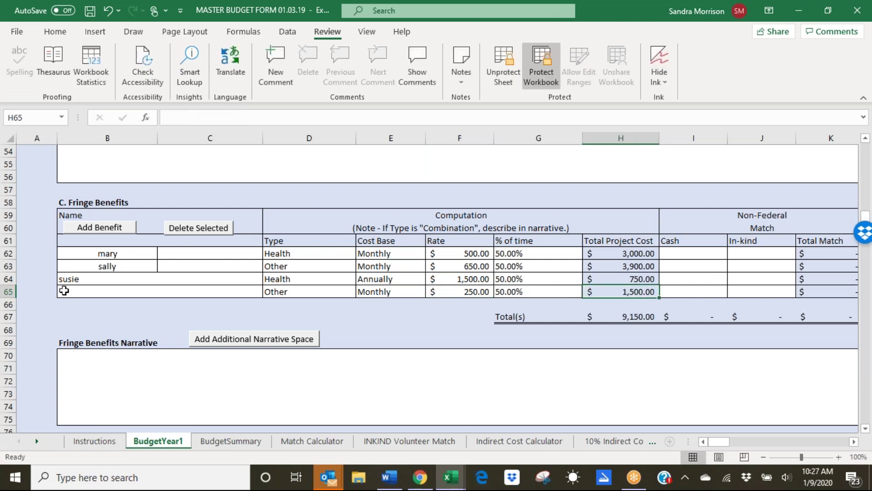
click(275, 292)
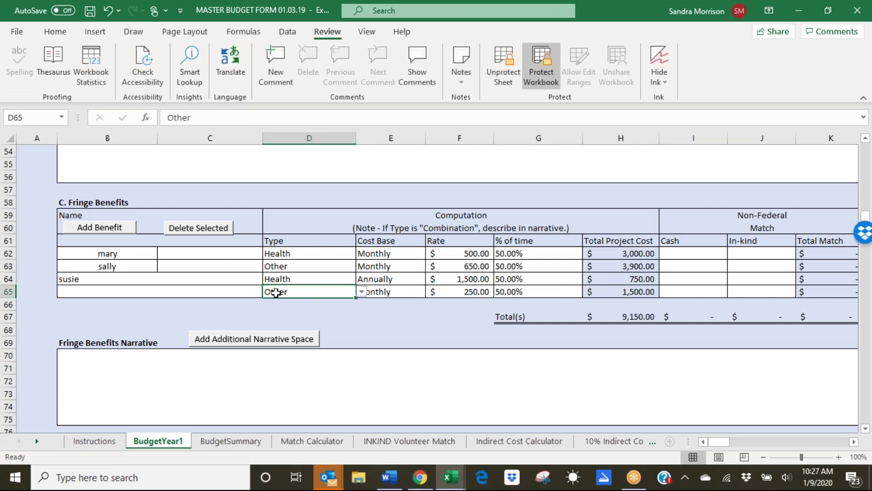
click(115, 375)
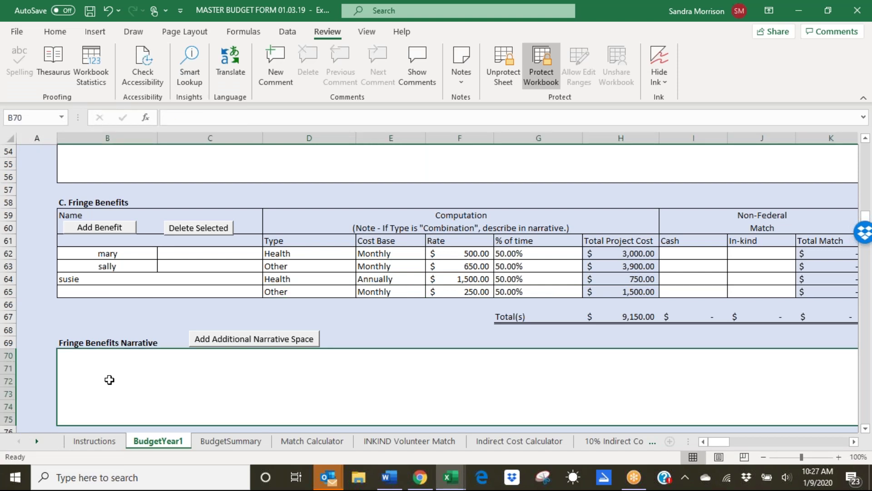
Step: Examine the layout of the Travel - In State section below the Fringe Benefits Narrative
scroll(110, 379, down, 1)
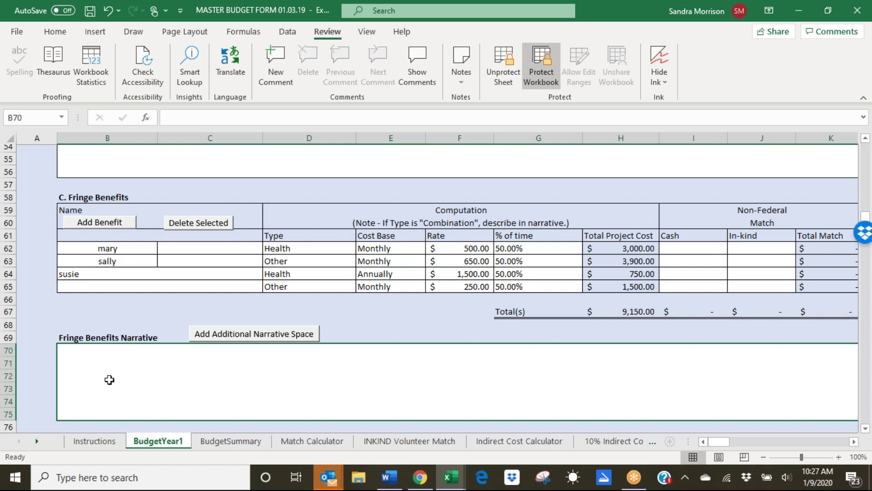
scroll(110, 380, down, 1)
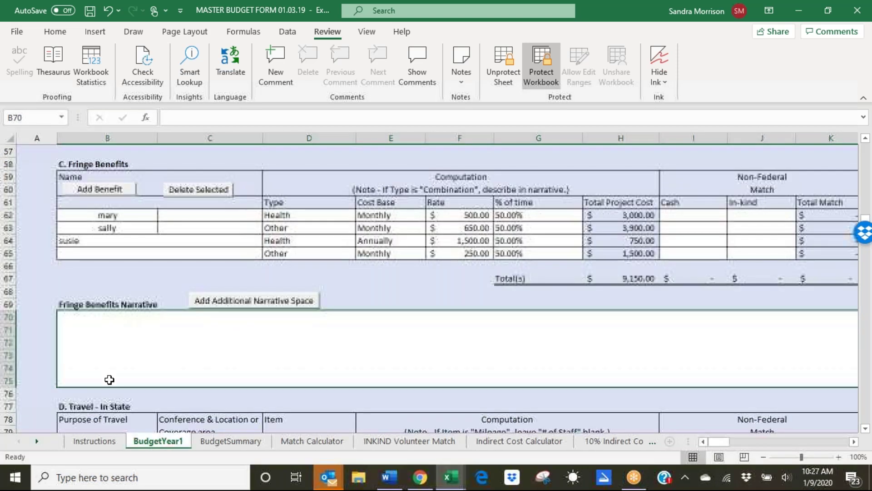
scroll(110, 380, down, 1)
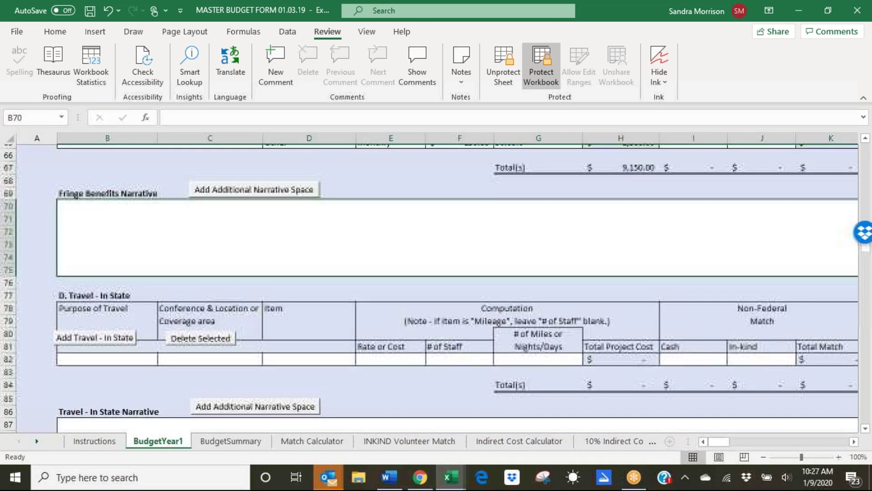
scroll(134, 305, down, 2)
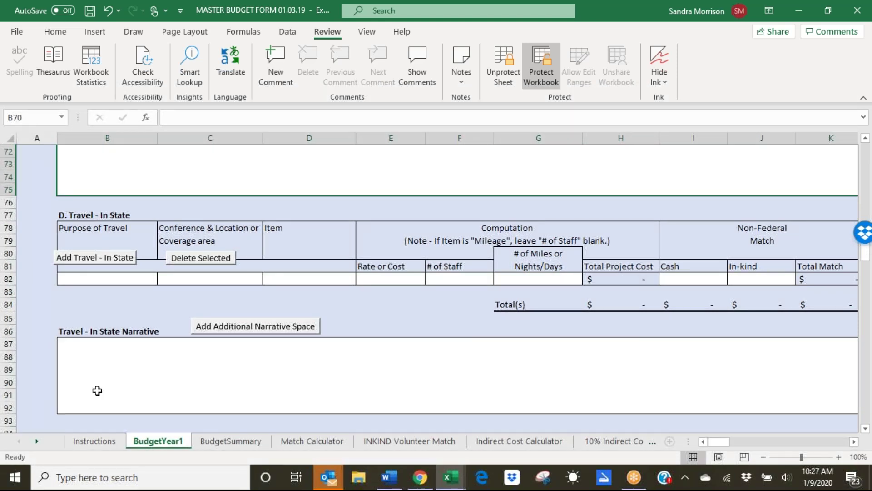
scroll(97, 391, down, 1)
scroll(97, 390, down, 1)
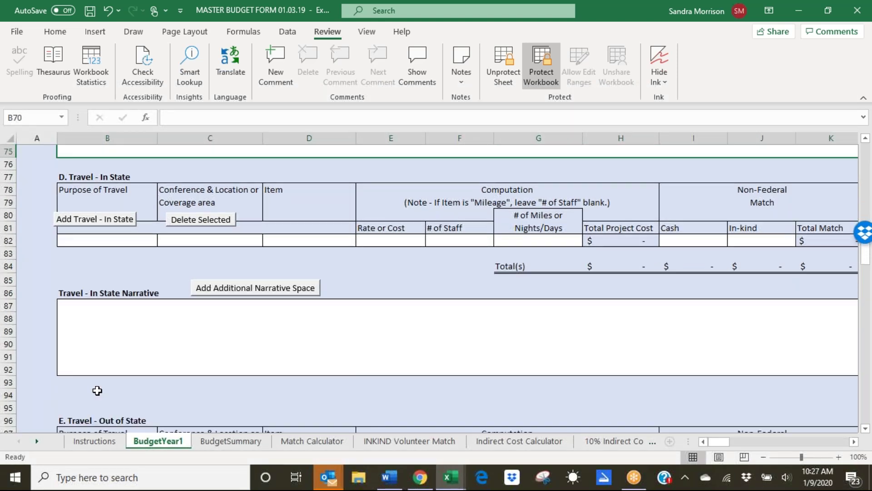
scroll(97, 391, up, 1)
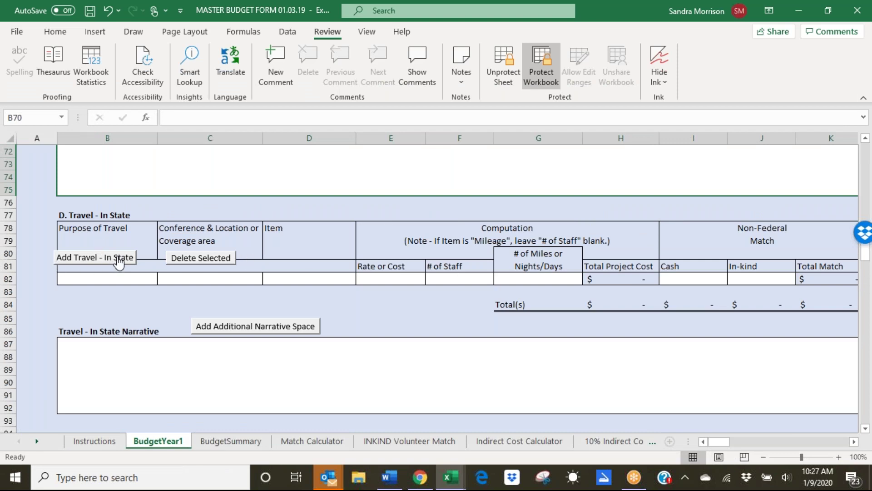
Step: Try to enter "Client services" as the Purpose of Travel in the first Travel - In State row
click(77, 279)
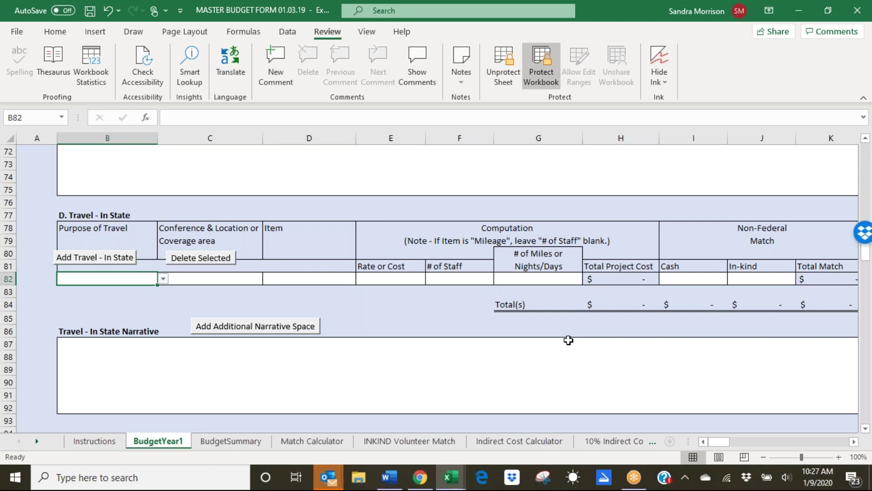
text(C)
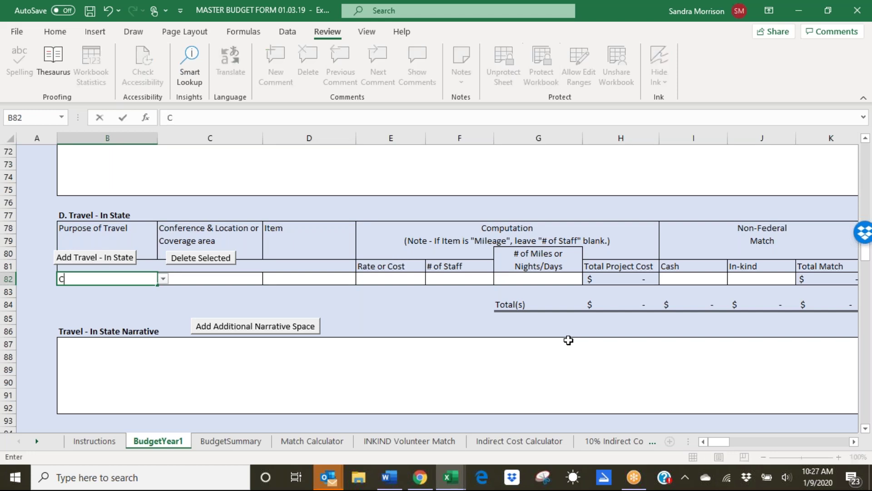
text(lient services)
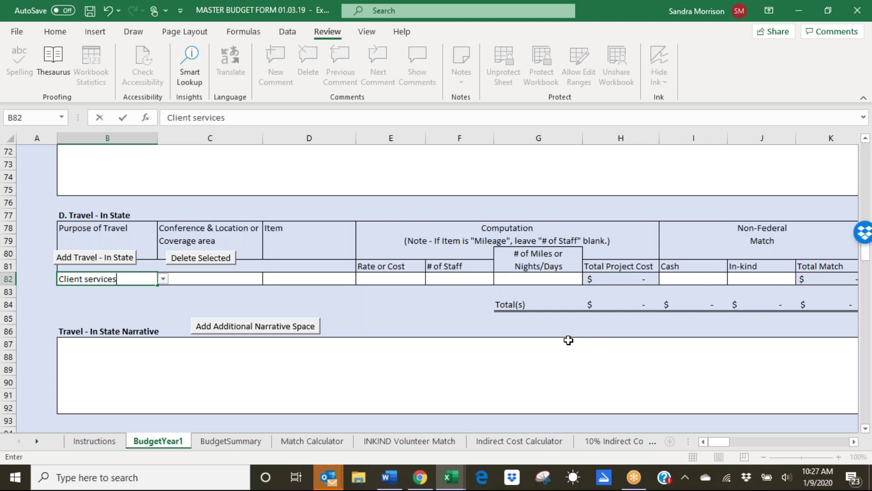
click(235, 279)
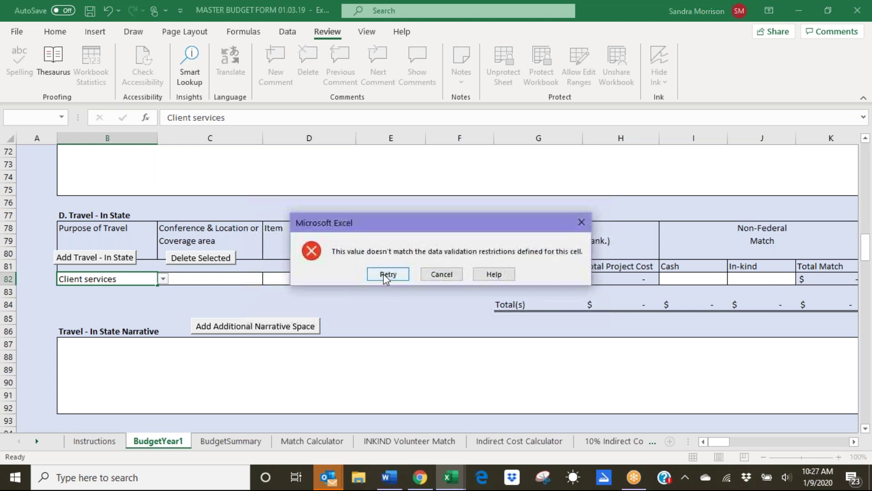
click(438, 274)
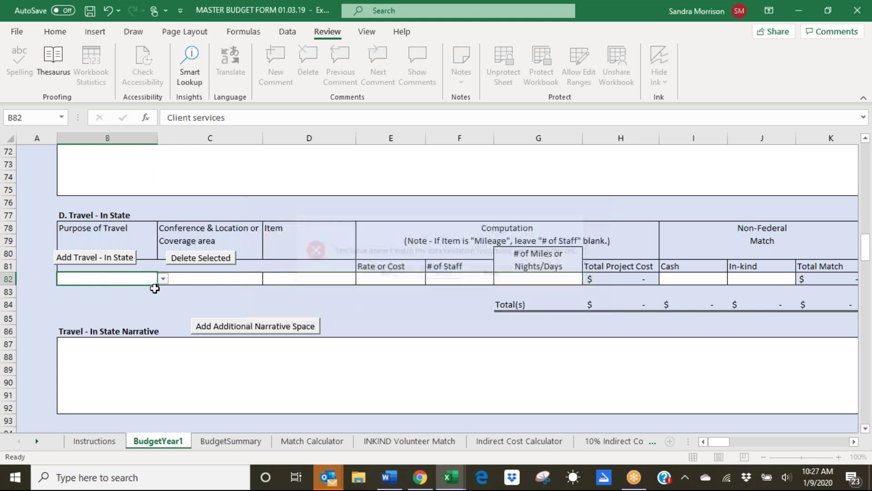
Step: Set the first Travel - In State row's Purpose of Travel to Local travel and check the other available purposes
click(163, 279)
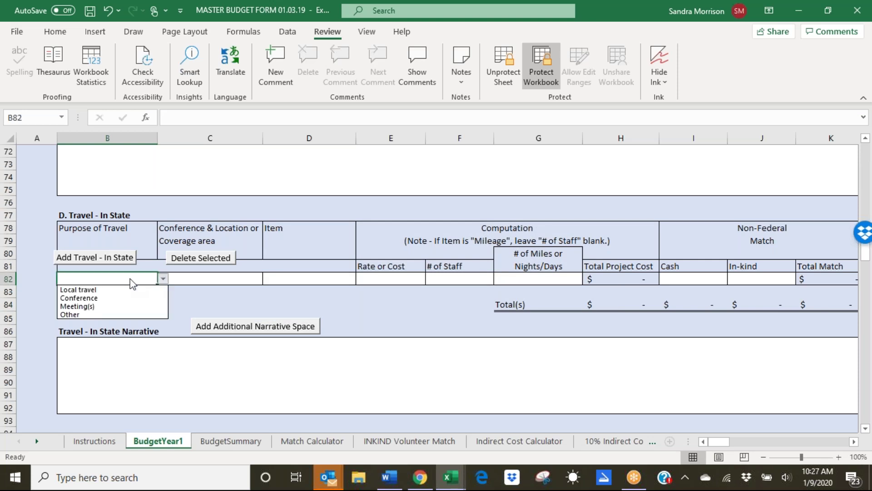
click(93, 290)
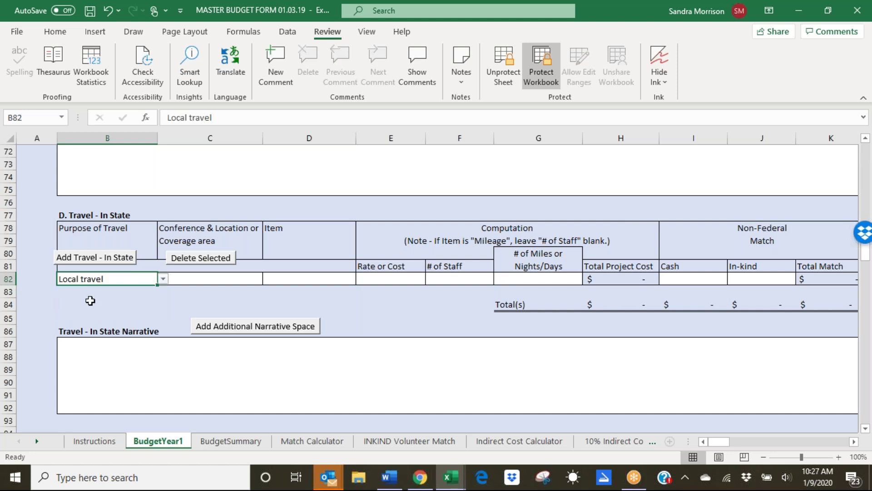
click(162, 278)
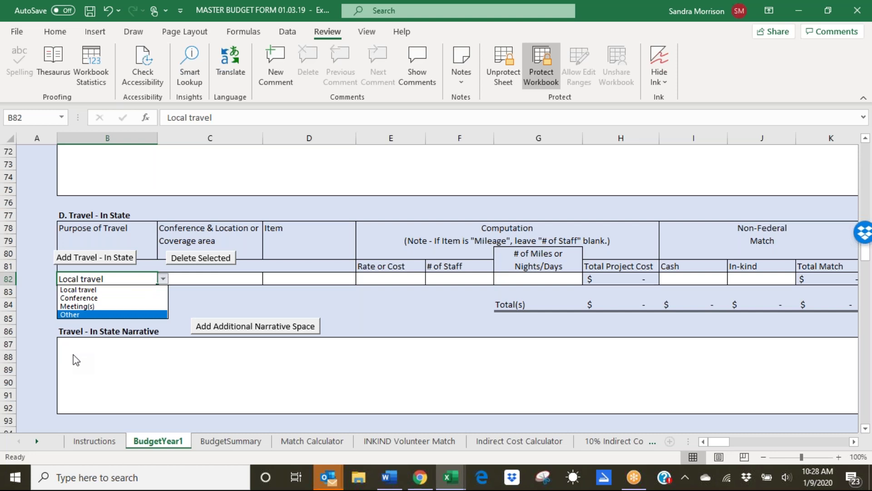
key(Escape)
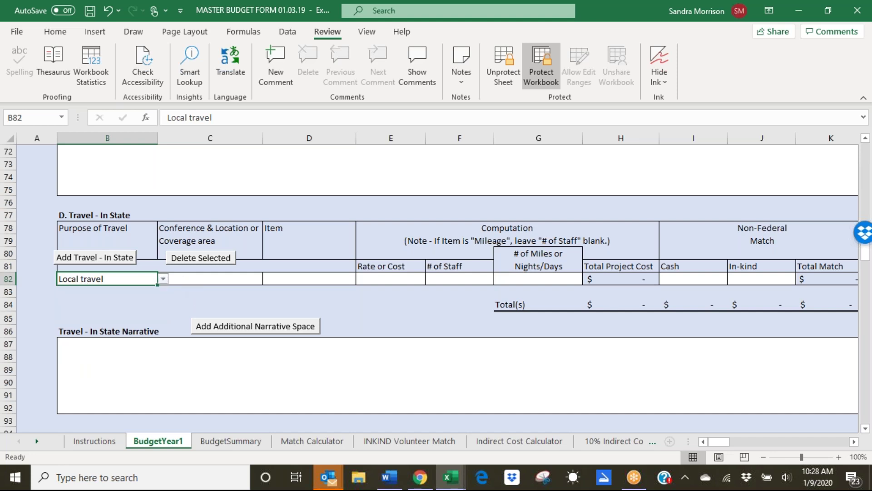
Step: Enter "Service Area" as the conference location or coverage area for the Local travel row
click(182, 280)
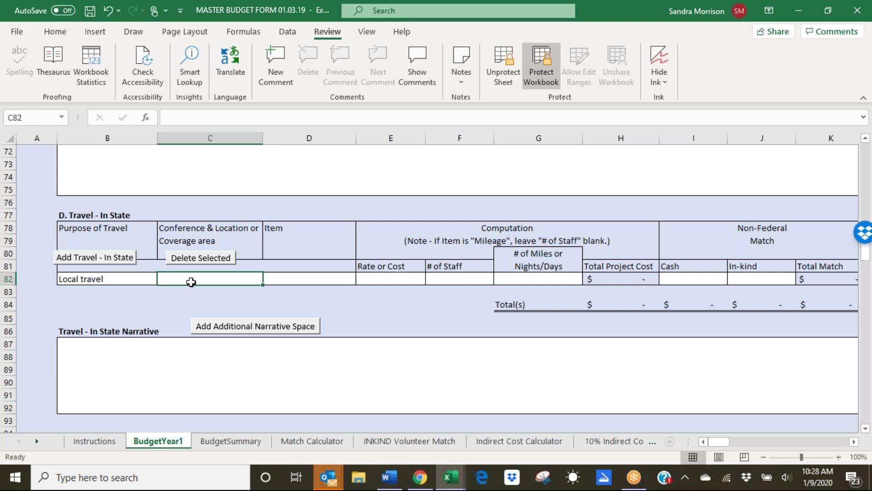
text(Ser)
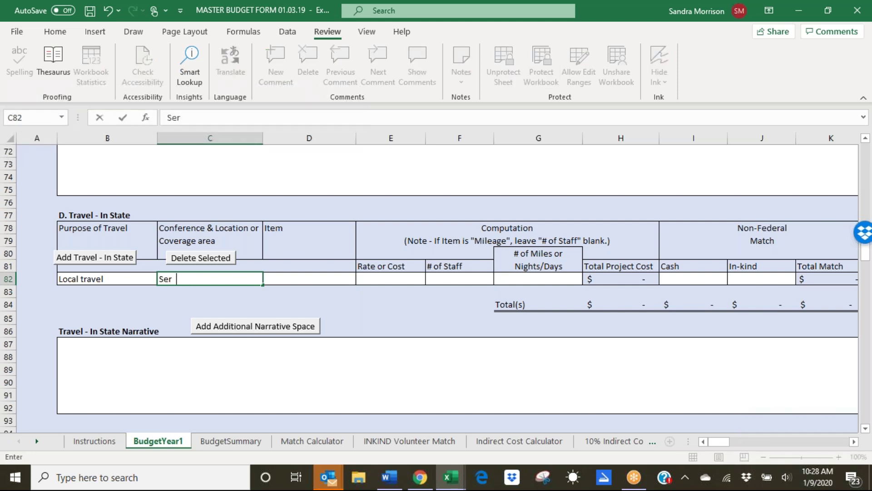
text(vice Area)
click(110, 362)
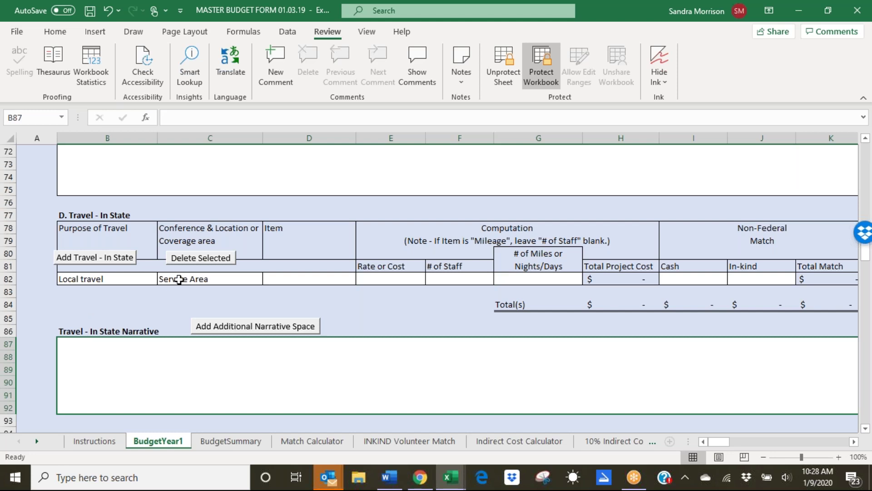
click(225, 283)
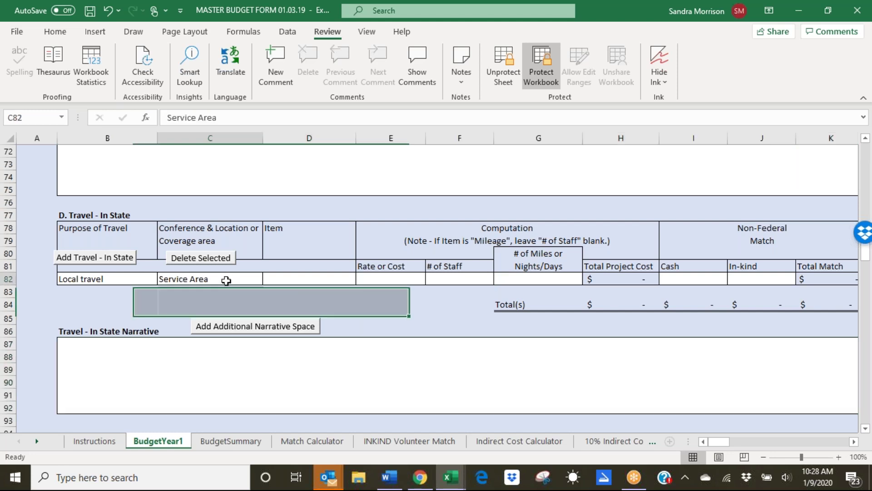
click(92, 354)
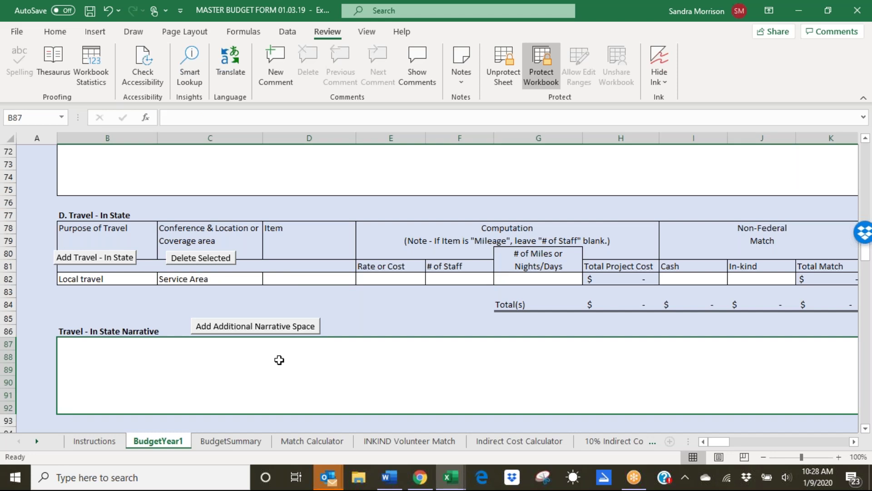
Step: Set the Local travel row's Item to Mileage and enter a Rate or Cost of .575
click(326, 279)
click(362, 279)
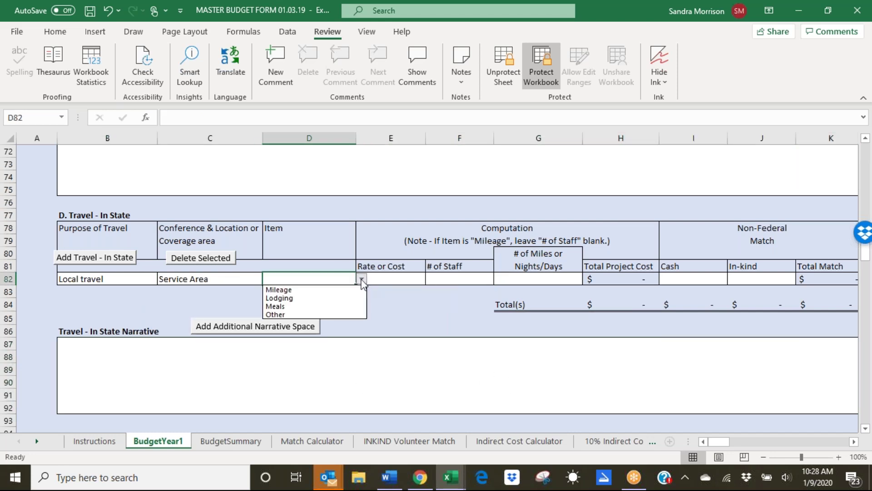
click(283, 291)
click(386, 280)
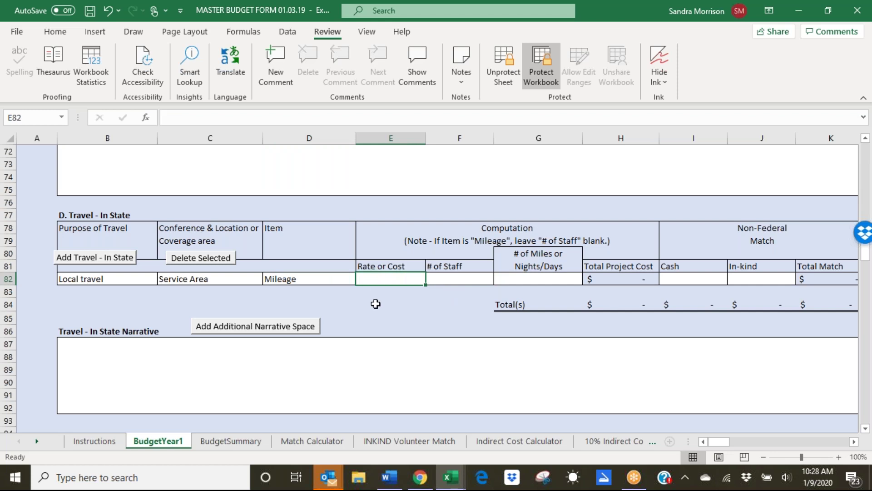
text(.575)
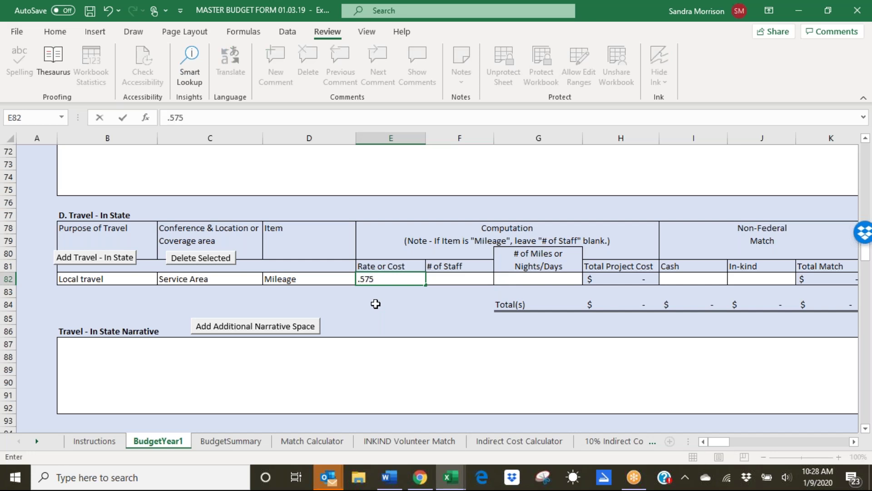
key(Return)
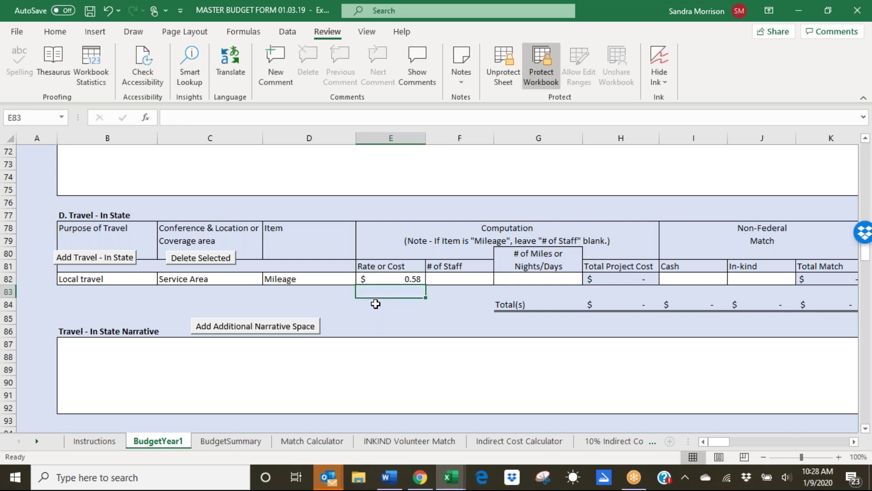
Step: Enter 8000 miles for the Mileage row, leaving # of Staff blank, and review its rate and miles
click(402, 277)
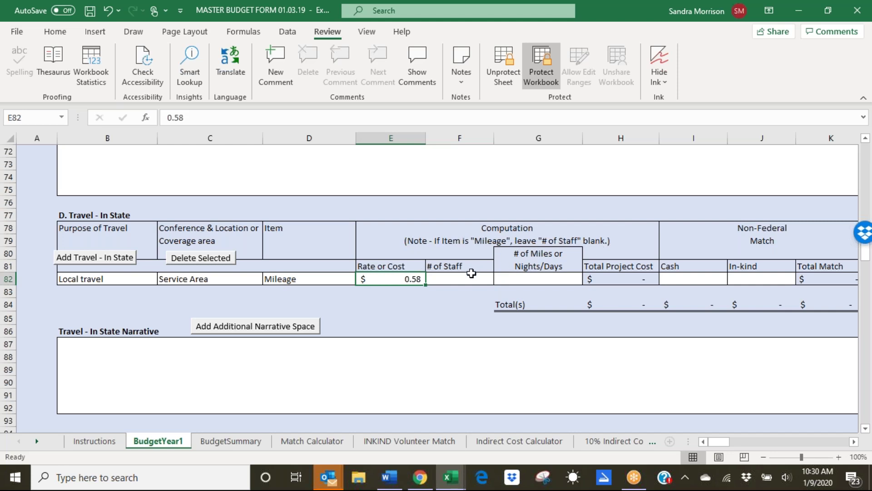
click(457, 276)
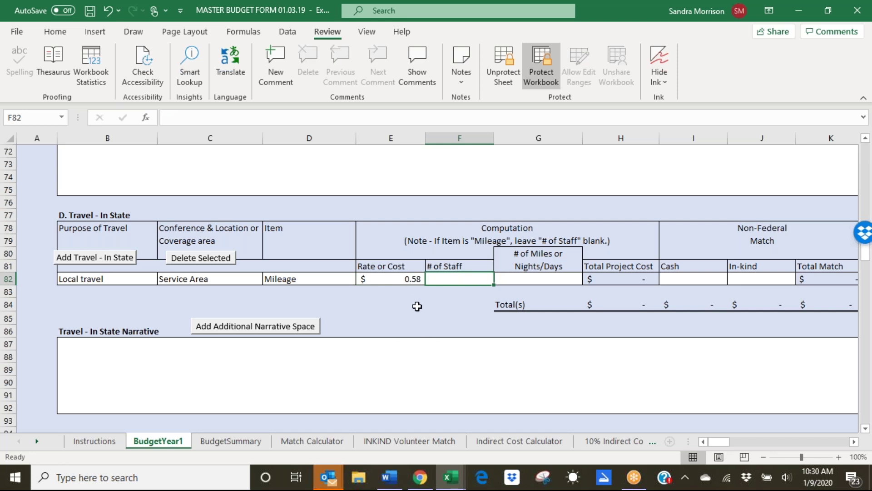
click(514, 282)
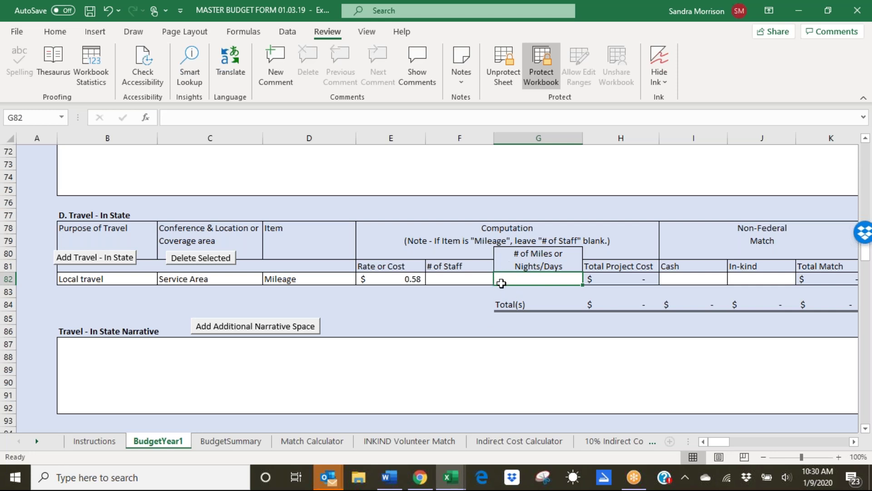
text(8000)
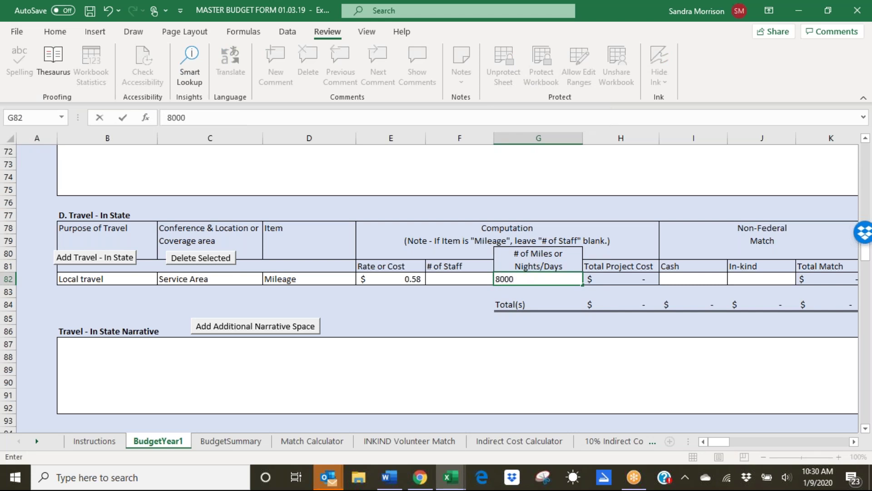
key(Return)
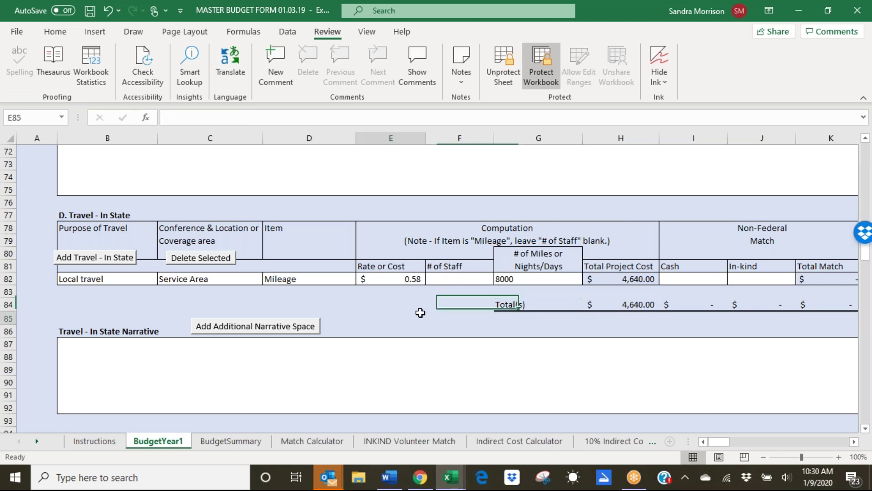
key(Up)
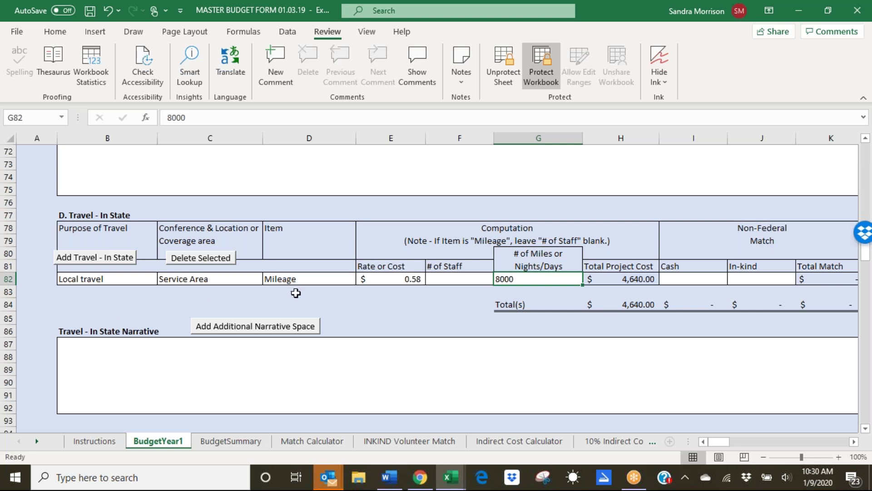
click(404, 279)
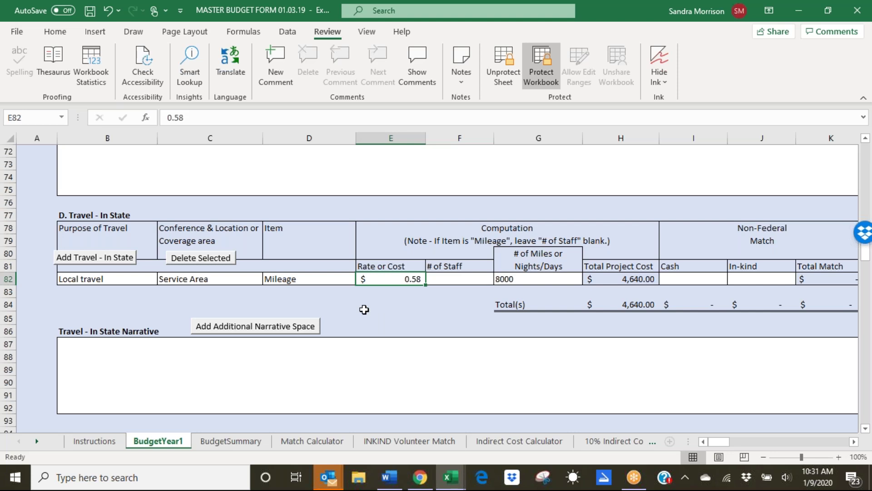
click(513, 278)
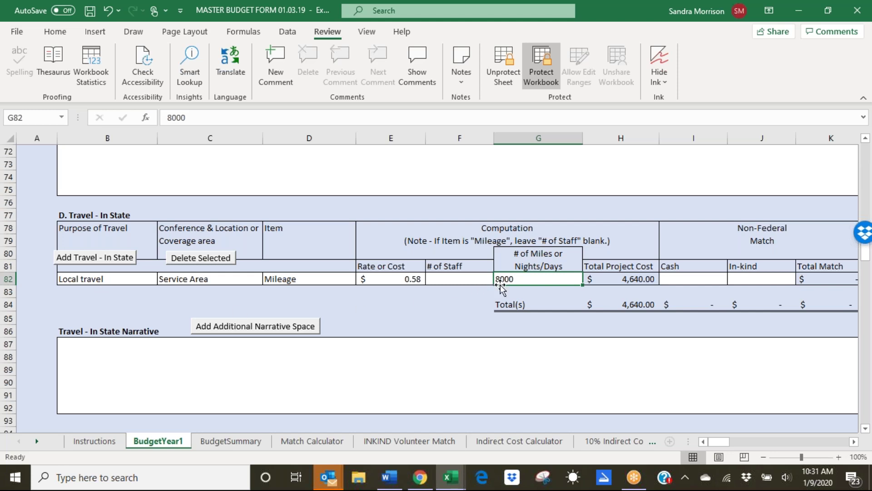
Step: Enter a Non-Federal Cash match of 1,000 for the Local travel mileage row
click(618, 283)
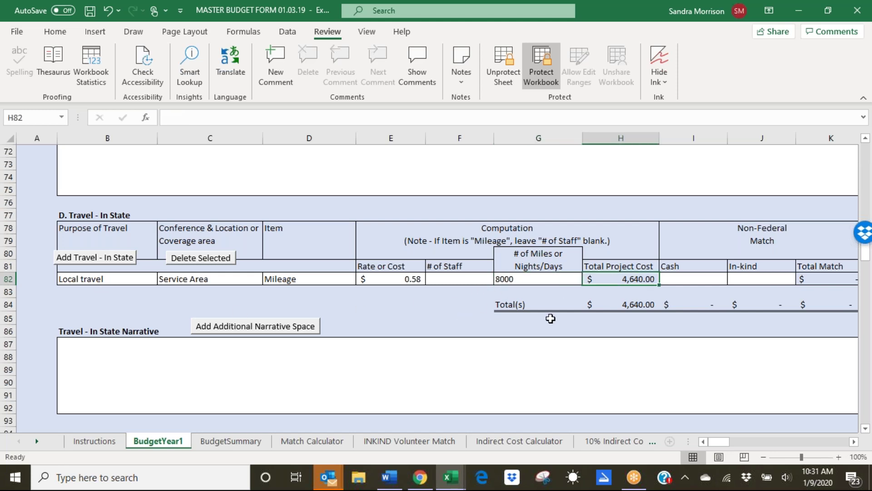
key(Right)
key(Right)
key(Right)
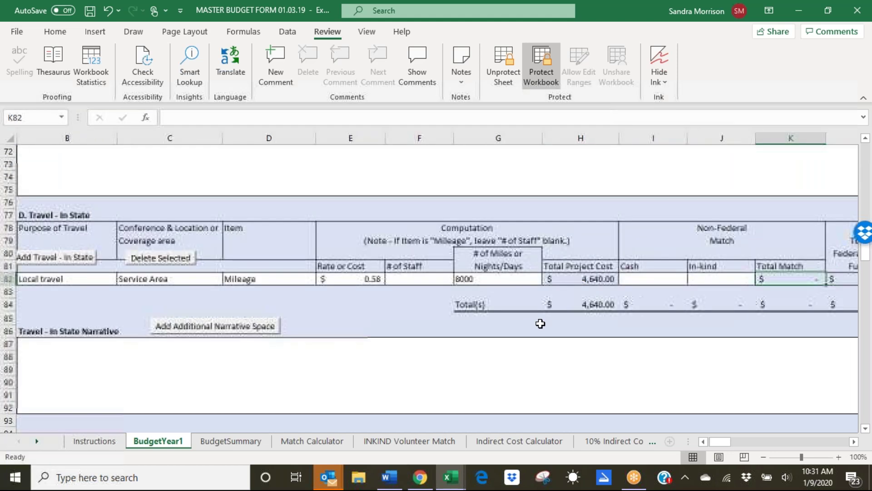
click(552, 277)
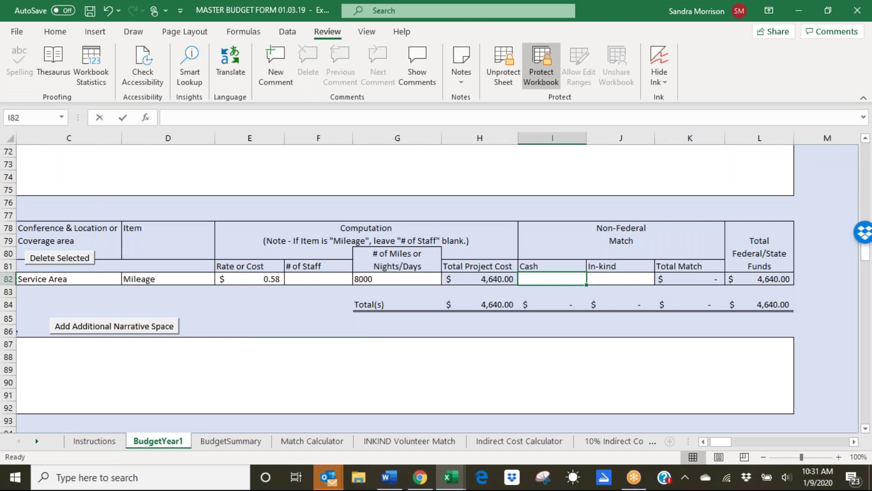
text(1,000)
key(Tab)
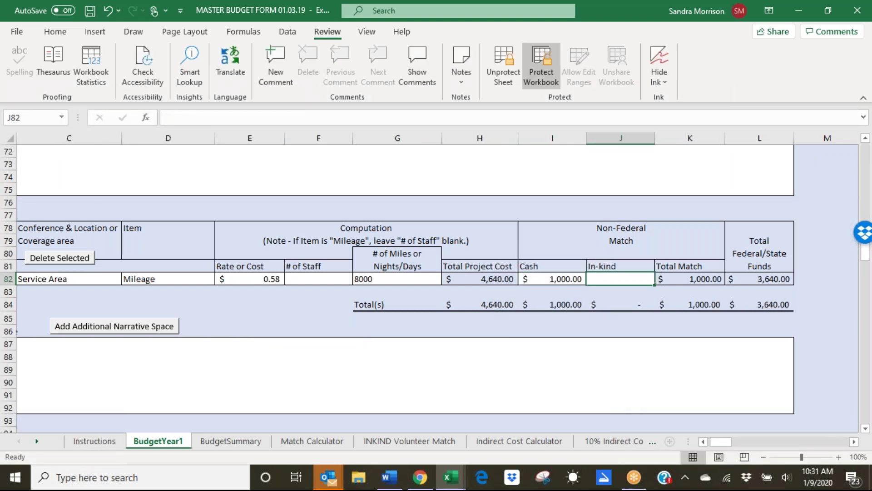
click(71, 295)
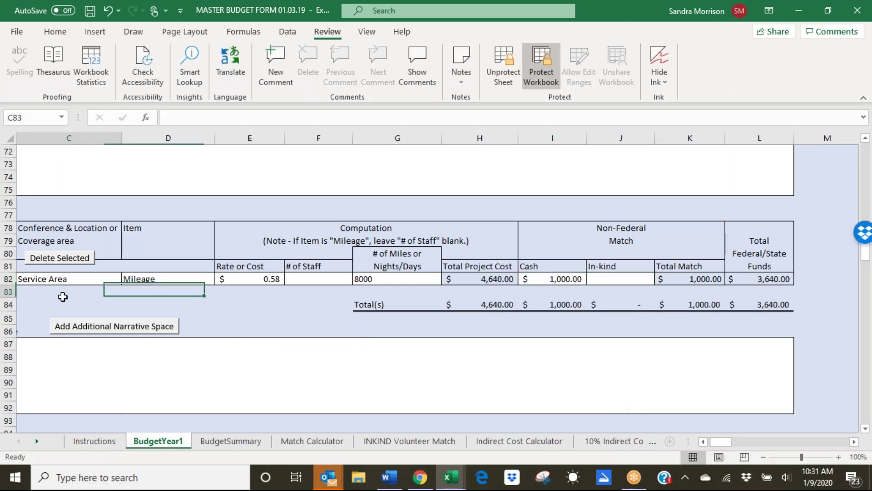
key(Home)
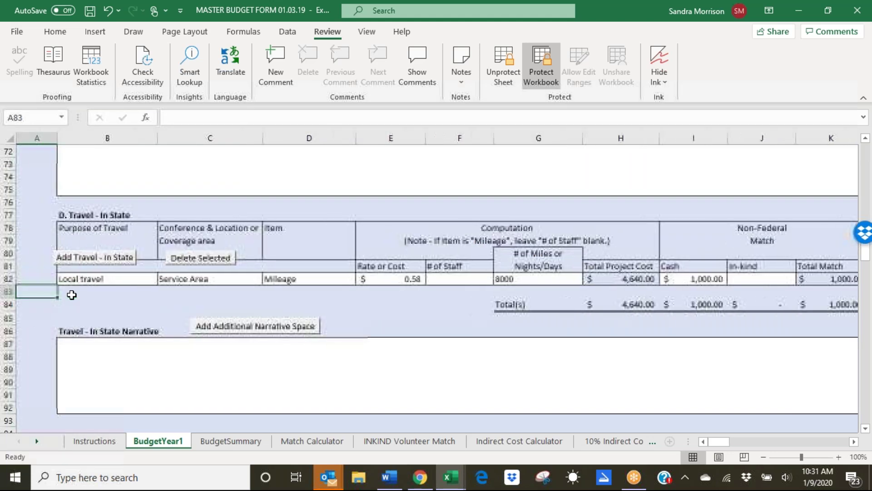
click(111, 278)
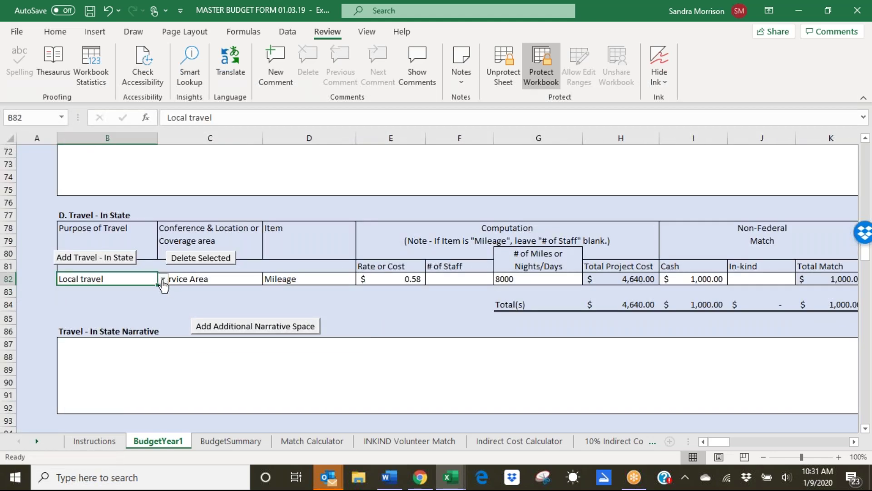
click(162, 280)
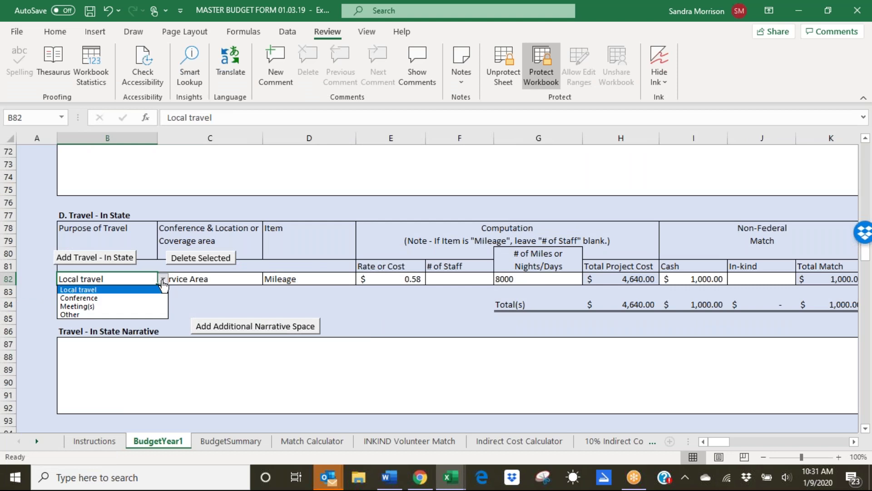
click(96, 302)
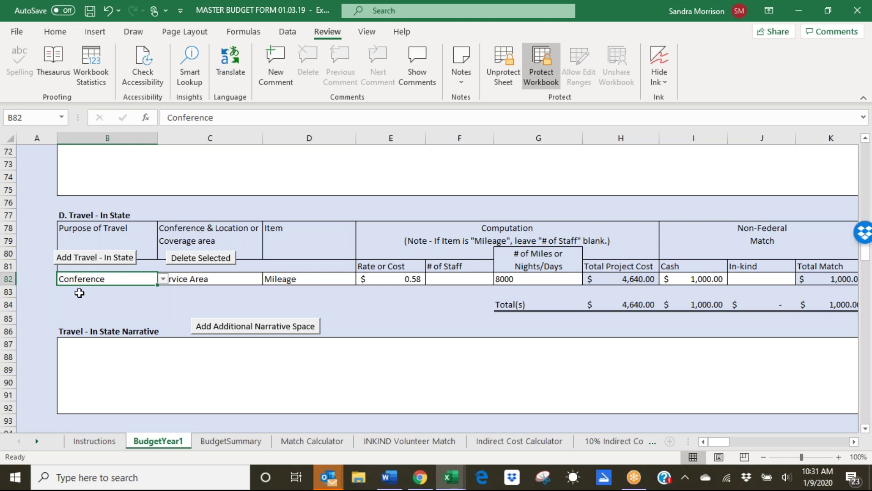
click(163, 279)
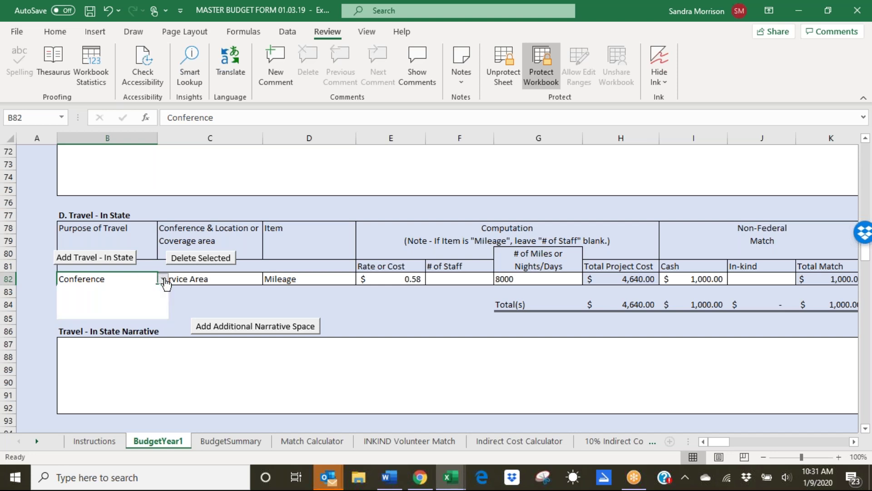
click(87, 297)
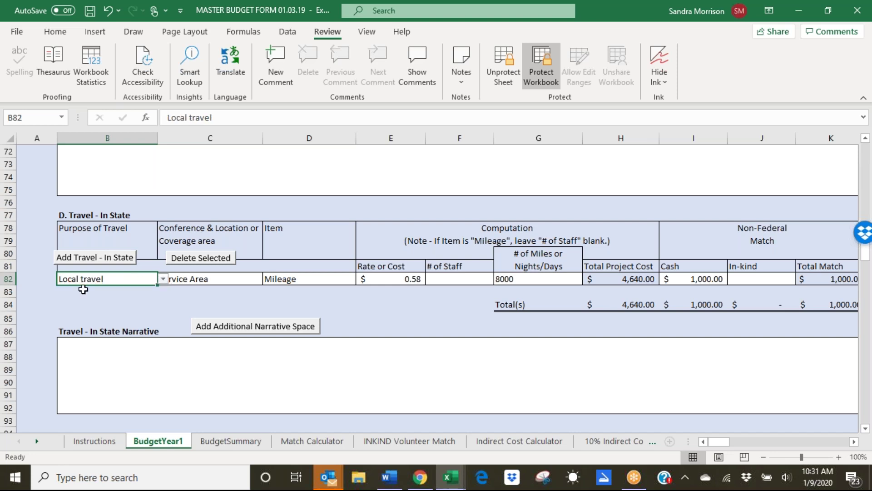
Step: Add a second Travel - In State row and set its Purpose of Travel to Conference
click(85, 257)
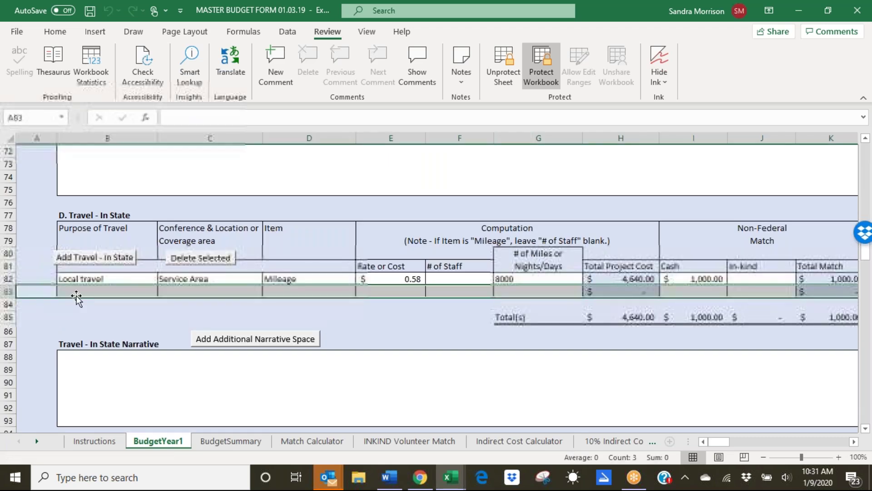
click(164, 292)
click(104, 311)
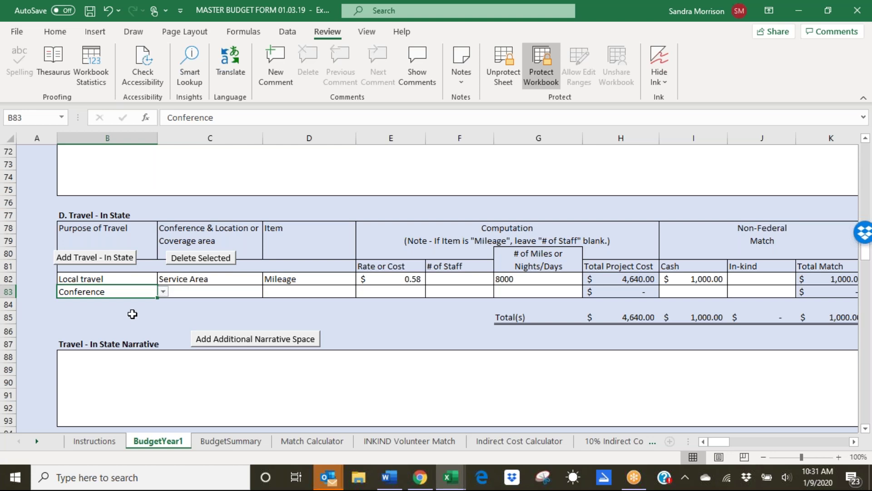
Step: Enter "Trauma" as the conference and location for the new Conference row
click(197, 291)
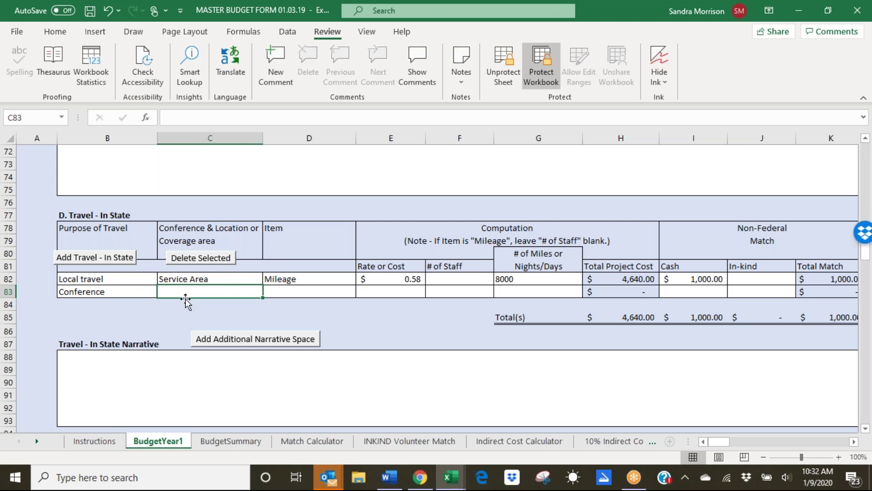
text(Travel)
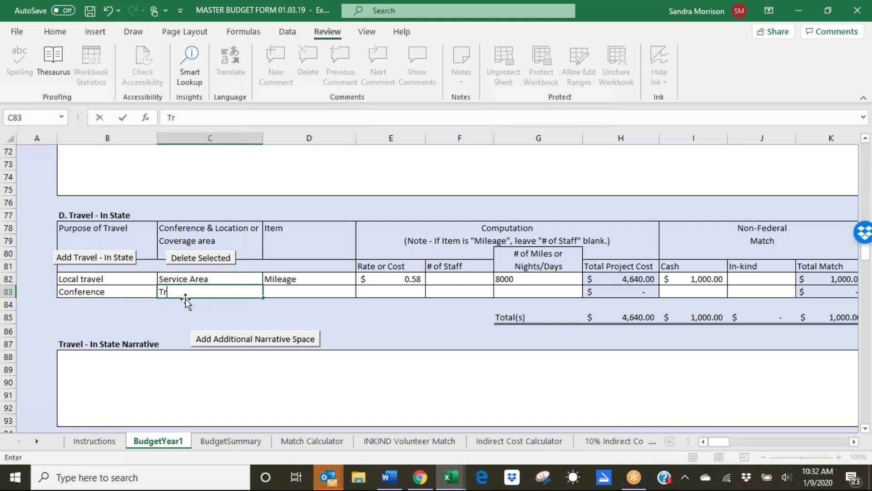
key(BackSpace)
key(BackSpace)
key(BackSpace)
key(BackSpace)
text(aum)
click(175, 316)
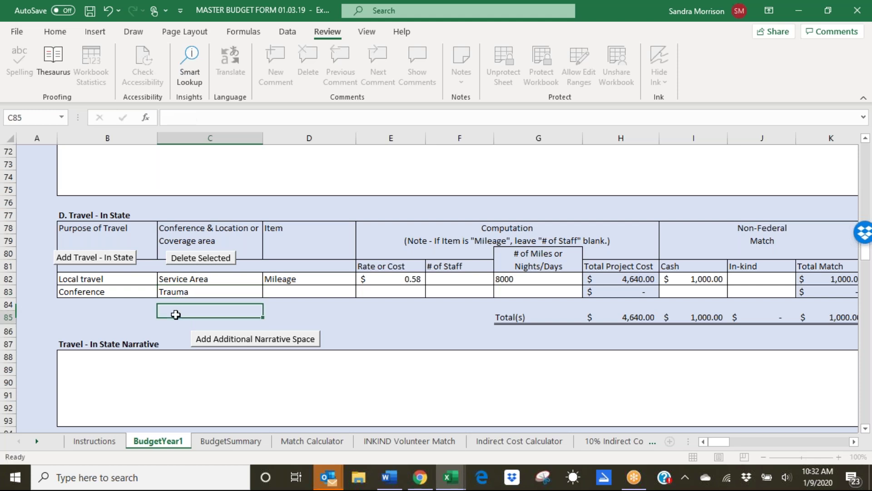
Step: Add a third Travel - In State row with purpose Conference and enter "TBD" as its conference and location
click(94, 258)
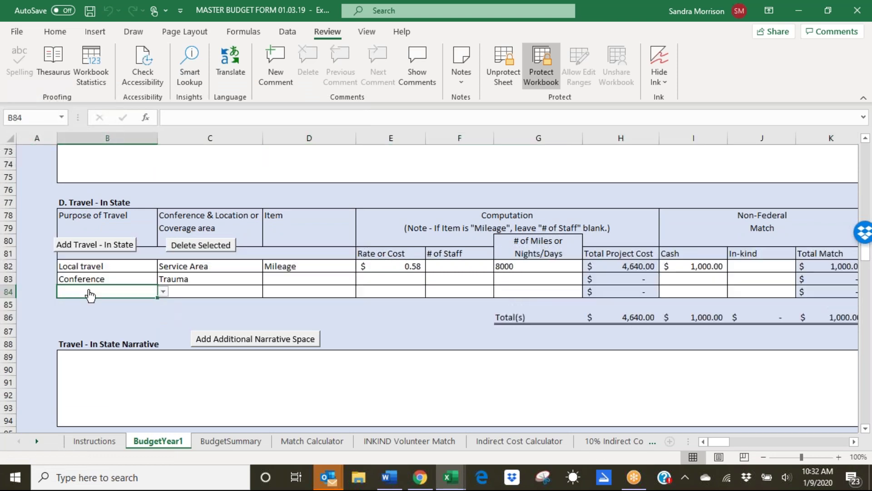
click(164, 292)
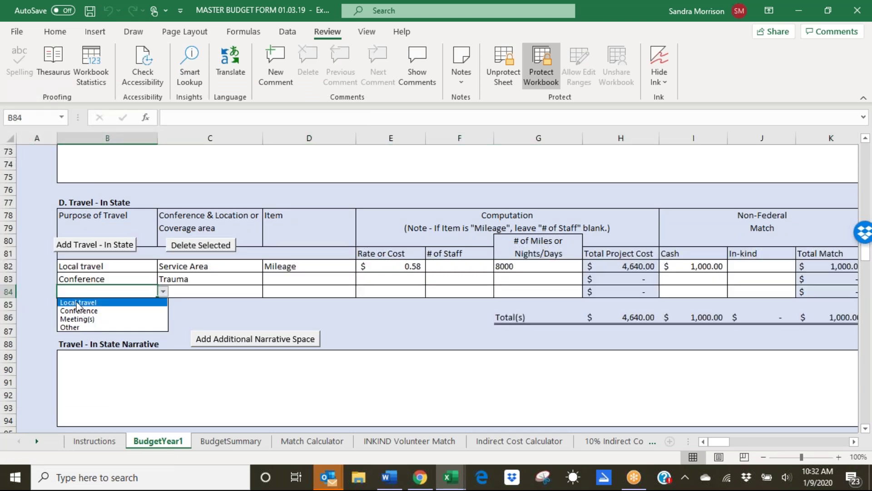
click(78, 310)
click(186, 291)
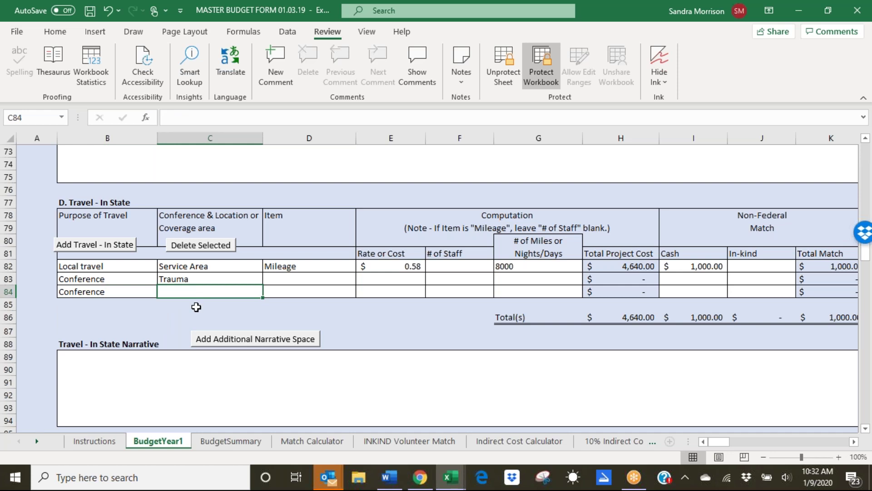
text(T)
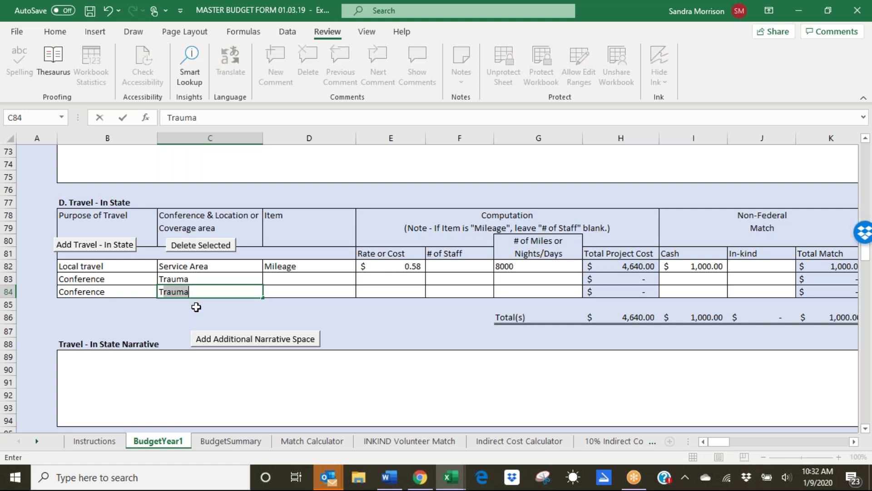
text(BD)
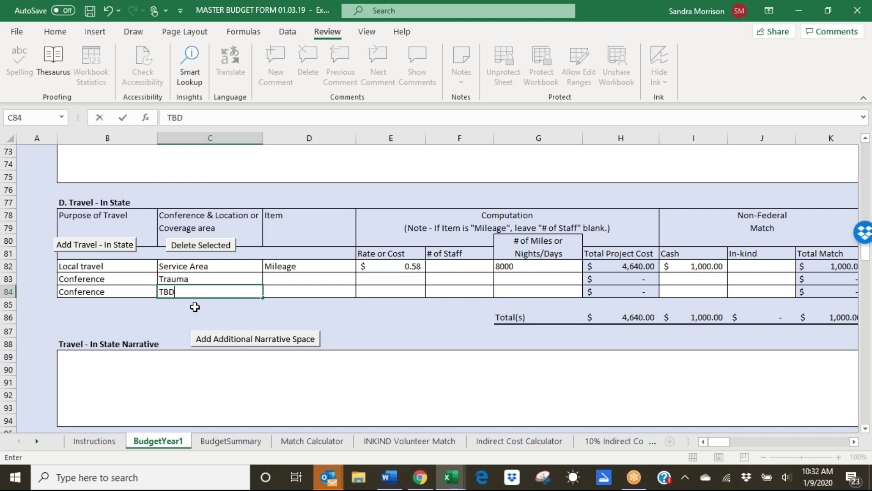
key(Return)
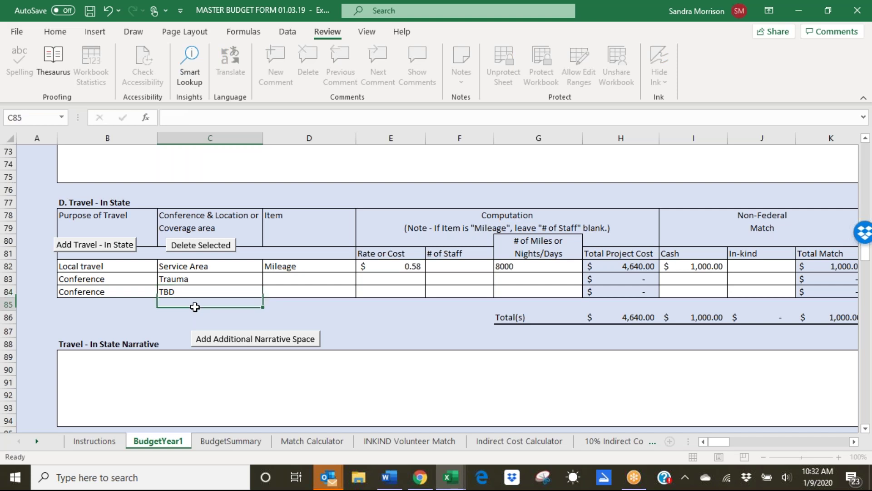
Step: Check the available Item choices for the TBD conference row without selecting one
click(291, 294)
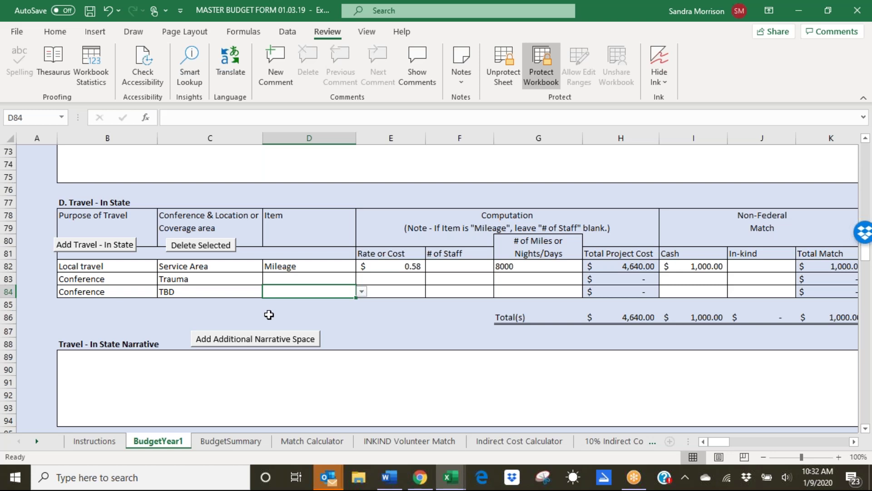
click(362, 293)
click(362, 293)
click(362, 293)
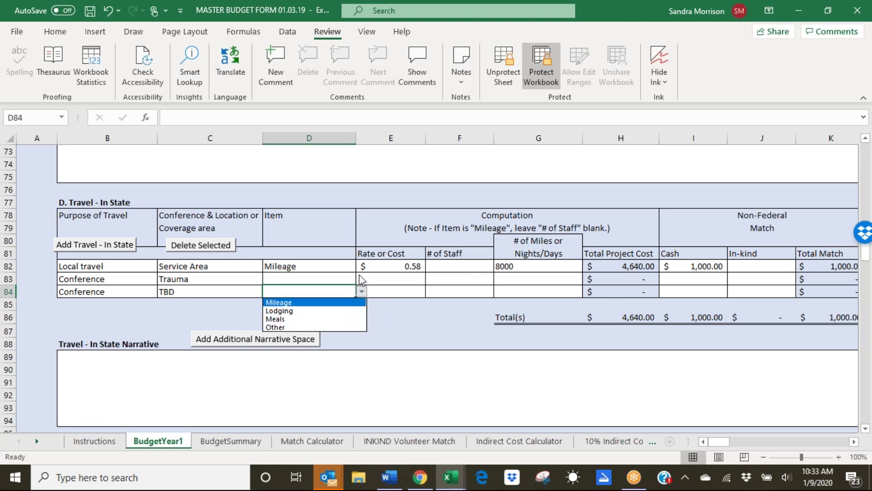
key(Escape)
Step: Set the Trauma conference row's Item to Mileage and its Rate or Cost to .575
click(347, 278)
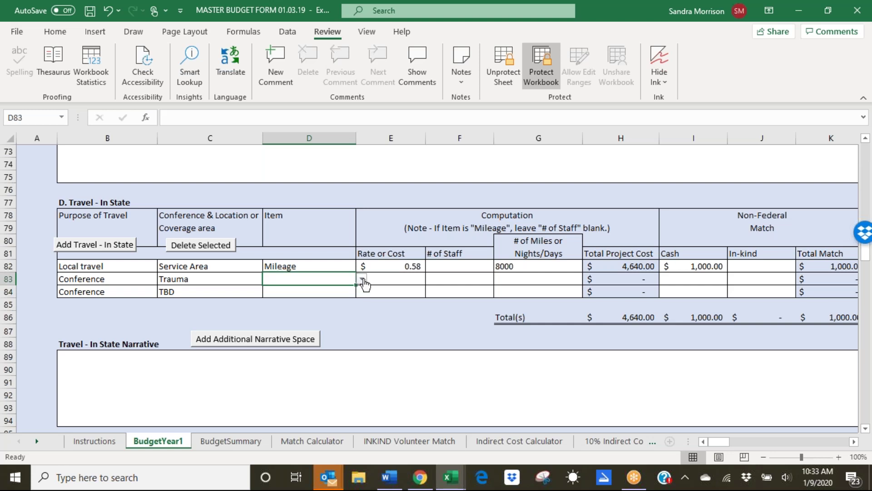
click(362, 279)
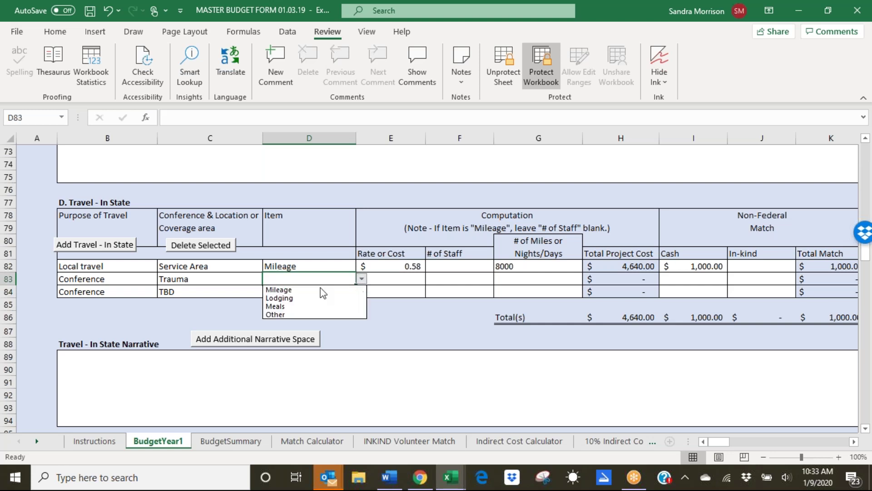
click(285, 291)
click(384, 278)
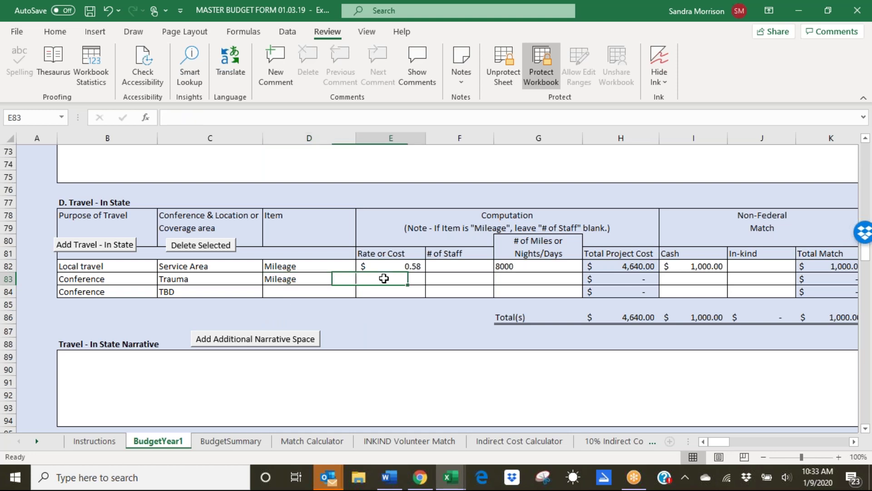
text(.058)
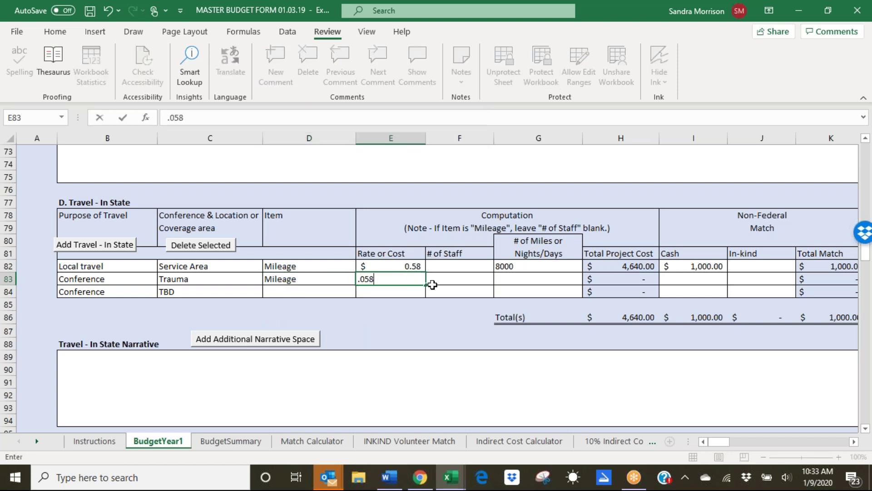
key(Return)
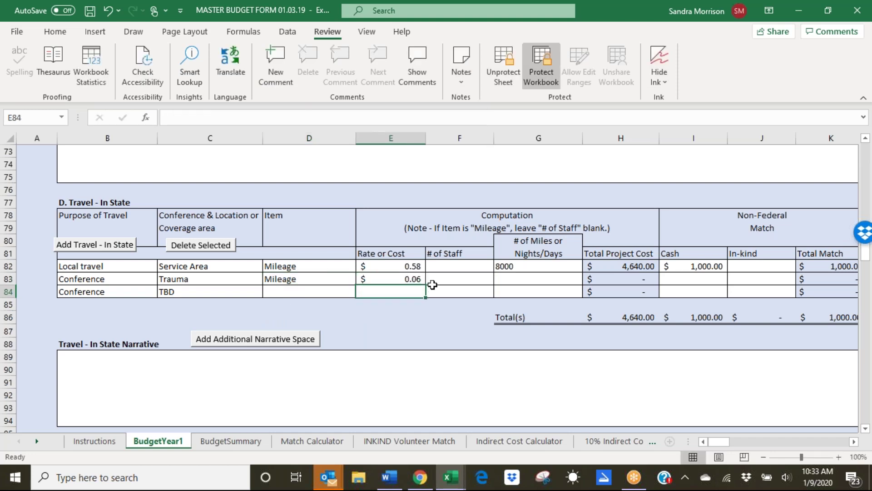
click(414, 278)
text(.575)
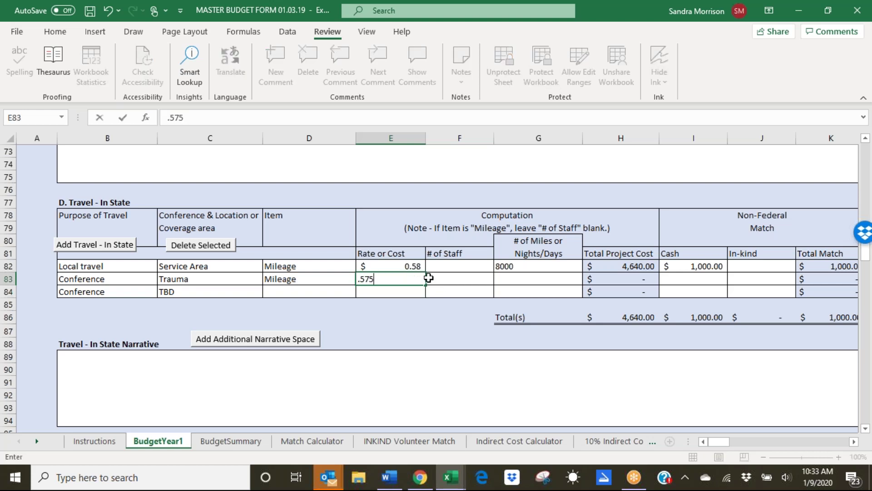
key(Return)
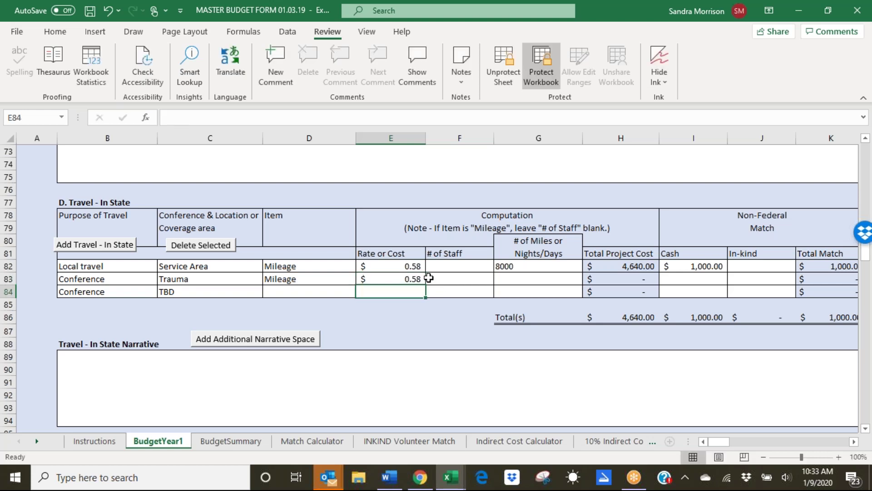
Step: Enter 1 for # of Staff and 500 miles in the Trauma conference row
click(447, 279)
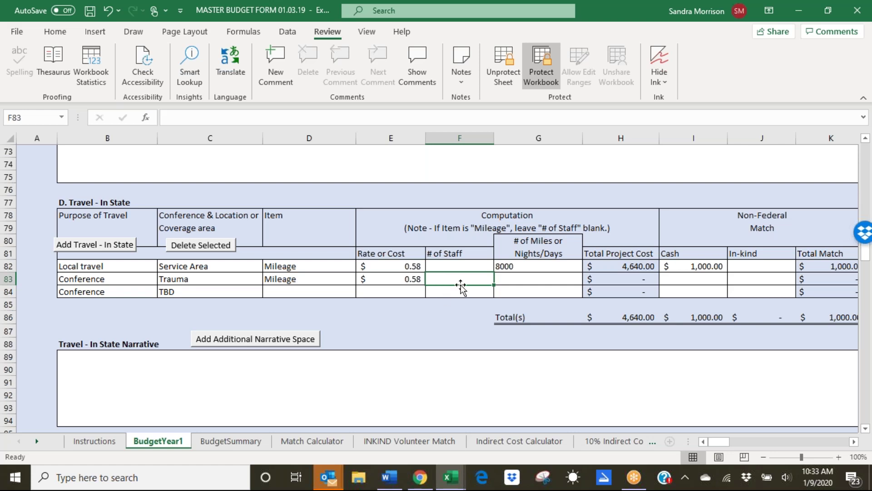
text(1)
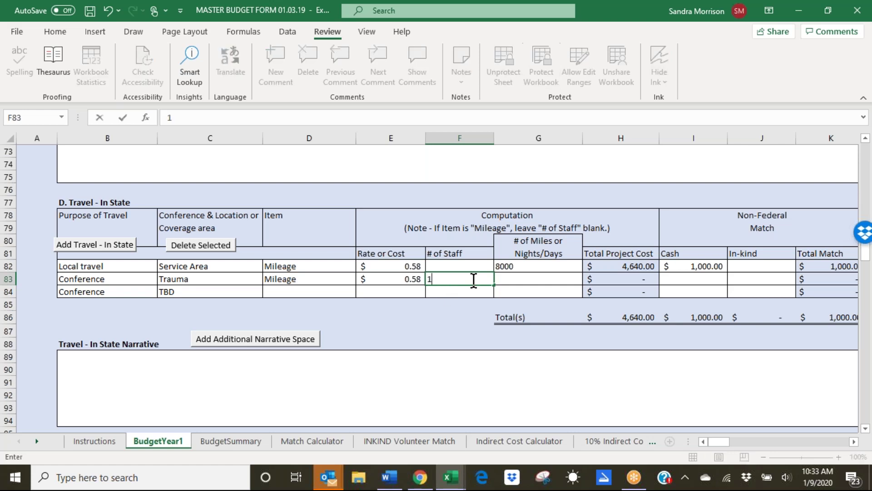
click(507, 279)
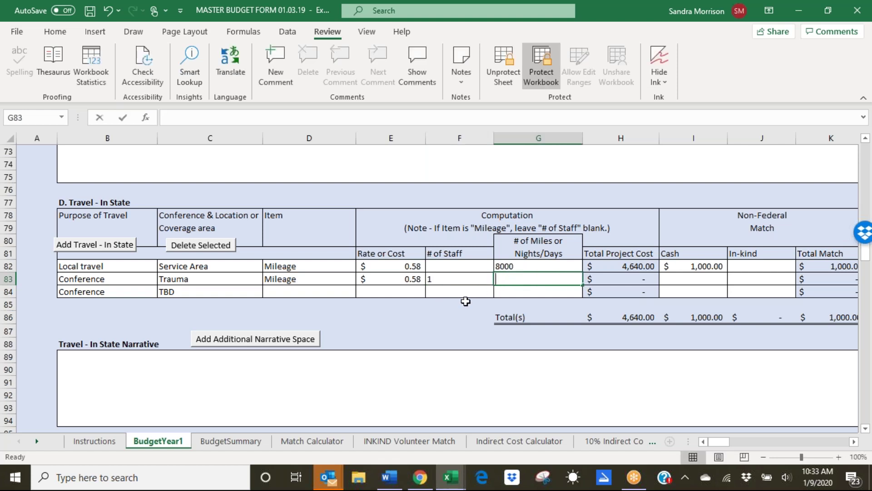
text(500)
key(Return)
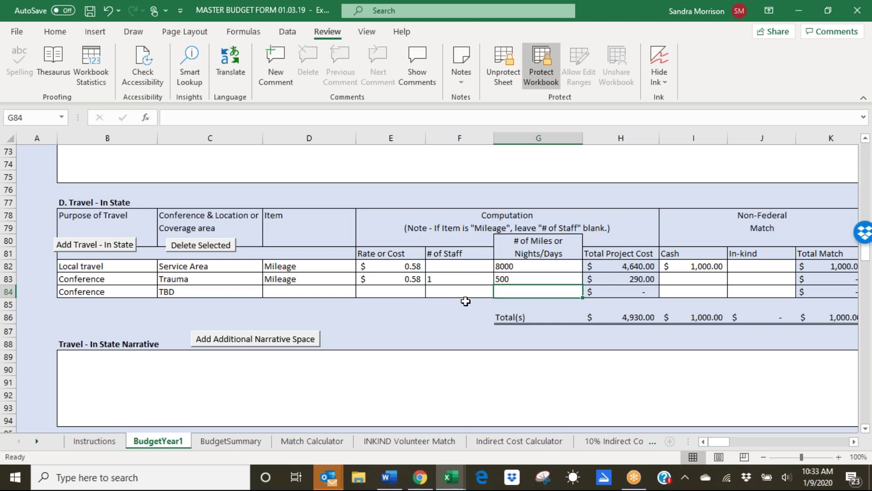
Step: Add two more rows to the Travel - In State table below the TBD conference row
click(70, 291)
click(9, 291)
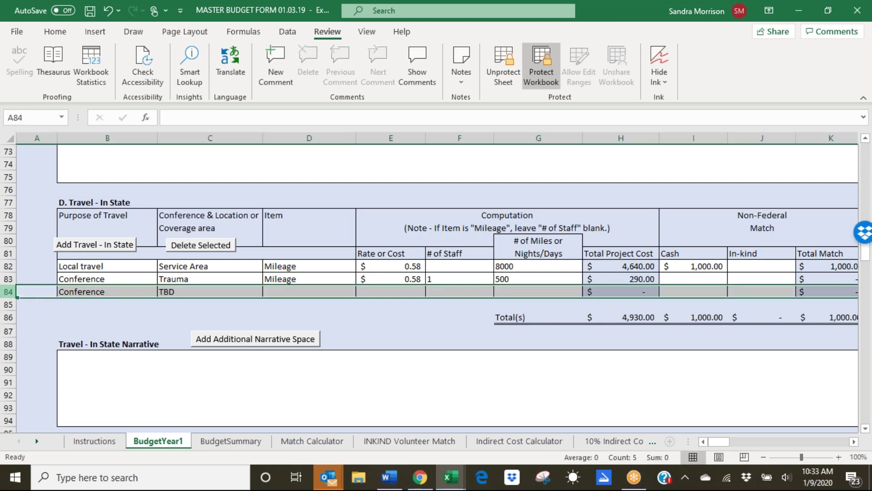
click(101, 245)
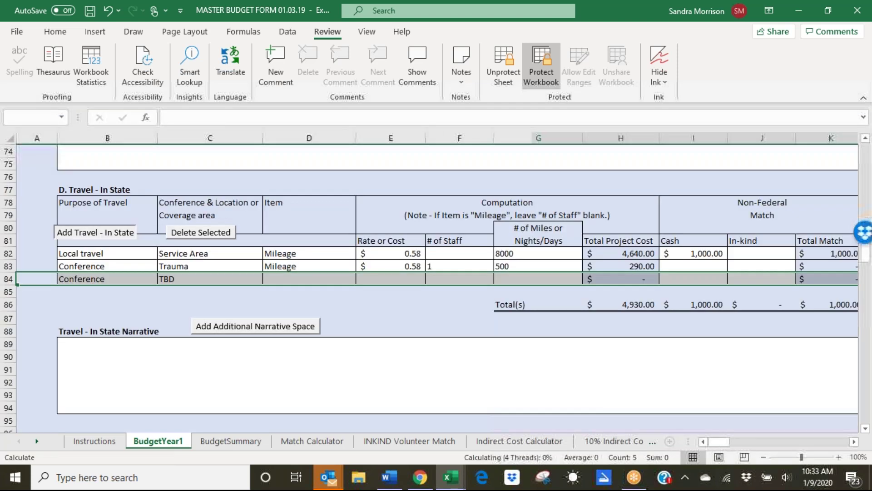
click(107, 233)
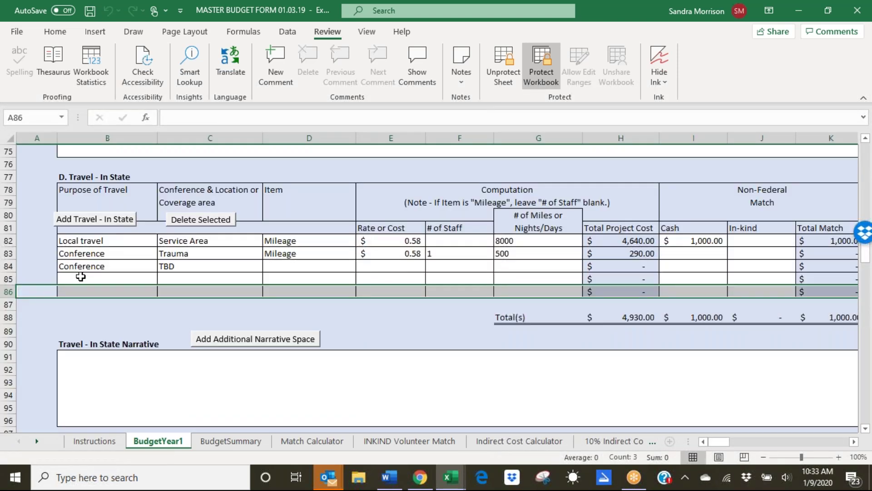
Step: Set the first new row's Purpose of Travel to Conference and its Item to Lodging, leaving the conference location blank
click(80, 276)
click(163, 278)
click(90, 296)
click(193, 281)
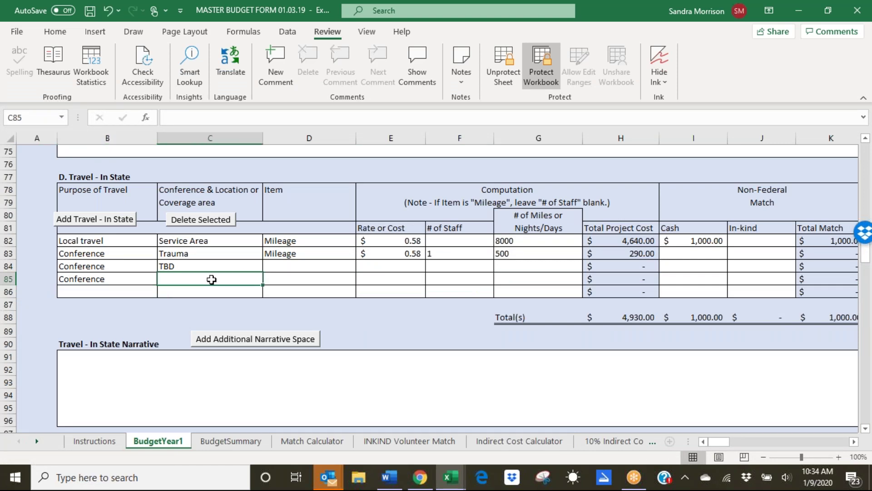
click(313, 280)
click(362, 279)
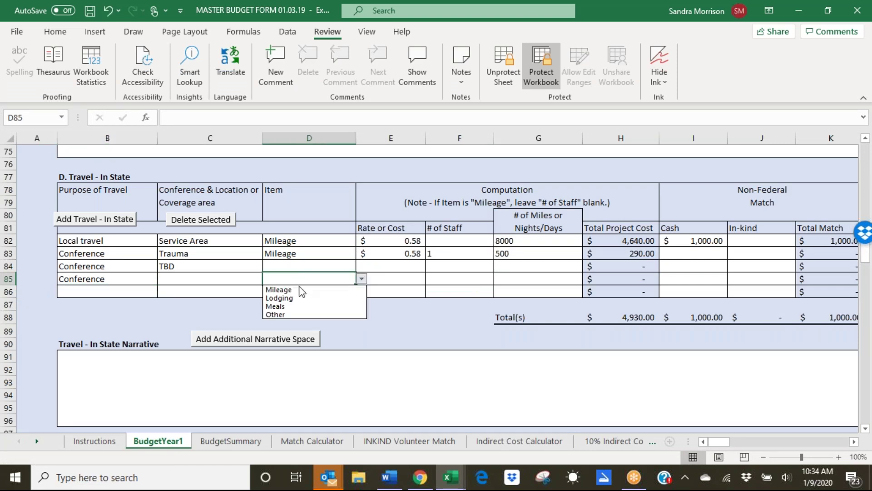
click(313, 297)
click(402, 284)
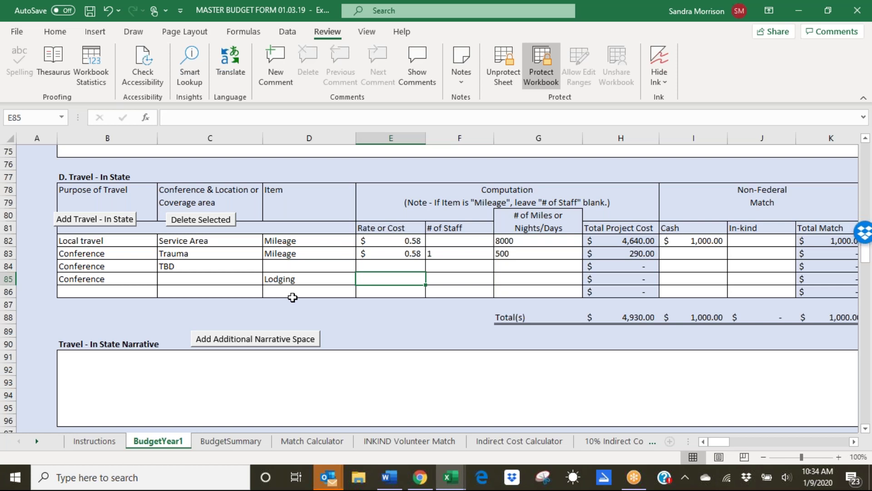
Step: Enter a cost of 100, 2 staff and 2 nights in the Lodging row
text(150)
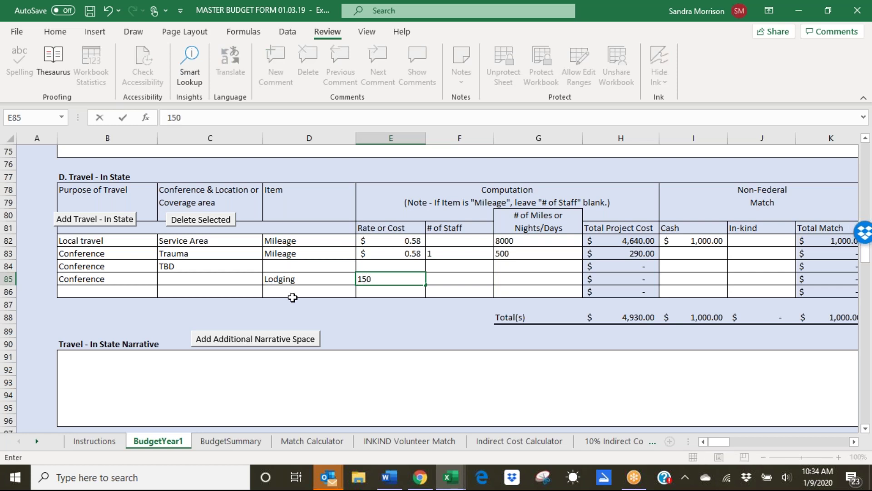
text(0)
key(Tab)
text(2)
key(Tab)
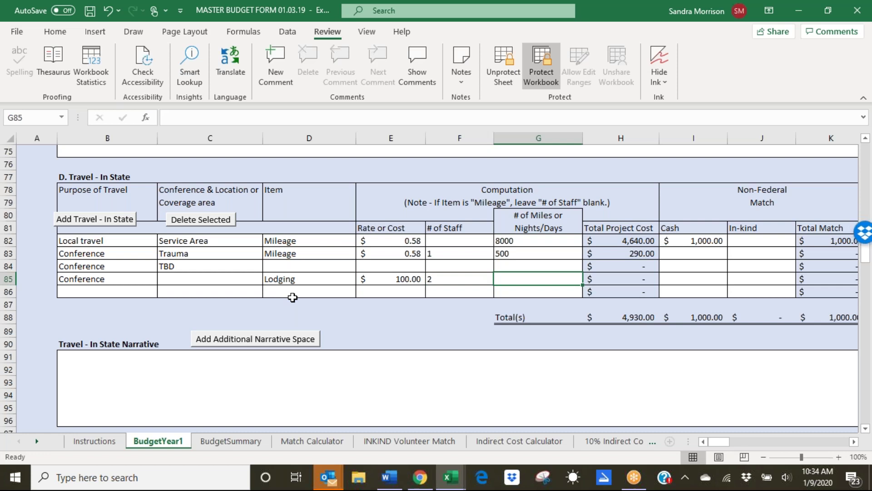
text(2)
key(Tab)
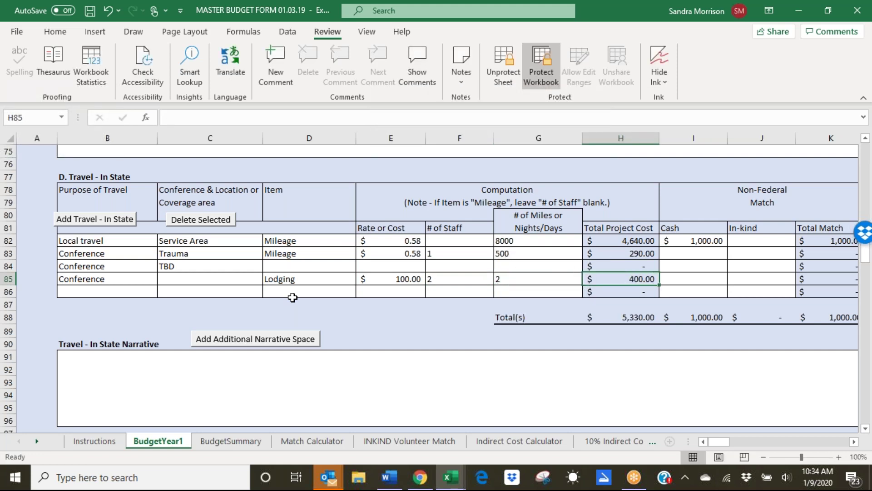
Step: Set the last travel row's Purpose of Travel to Conference and its Item to Meals
click(80, 293)
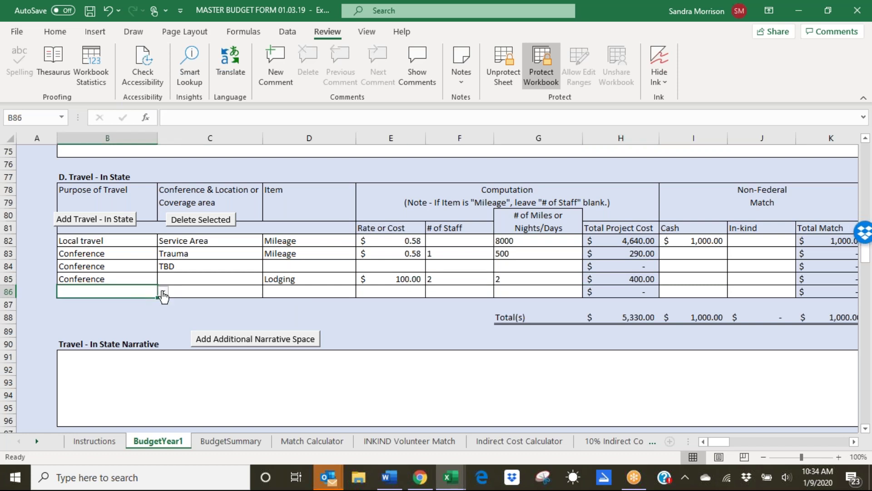
click(163, 293)
click(84, 312)
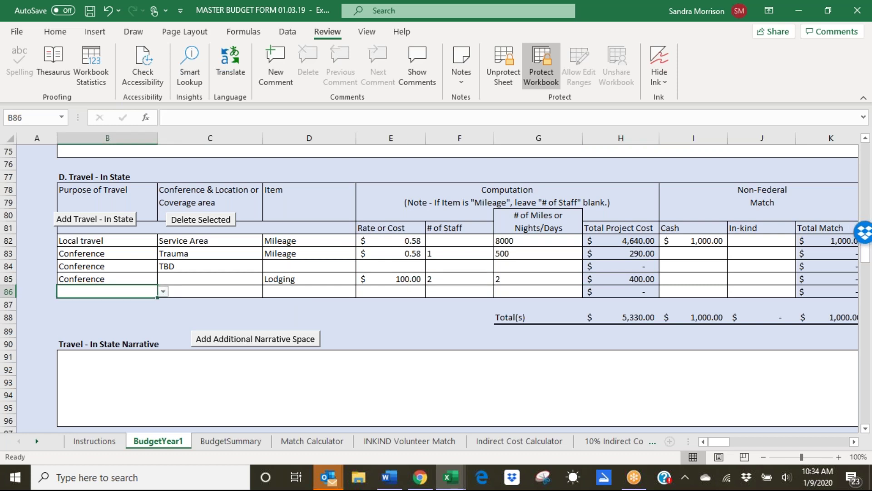
click(208, 292)
click(350, 291)
click(362, 291)
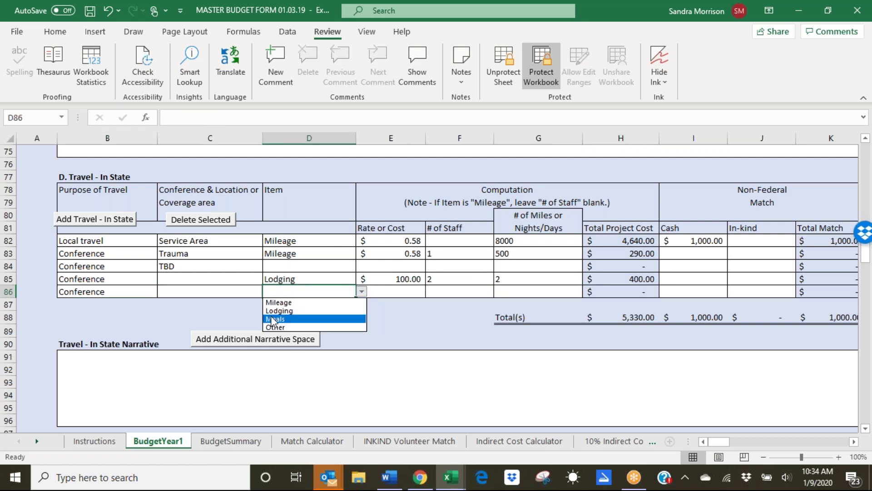
click(273, 319)
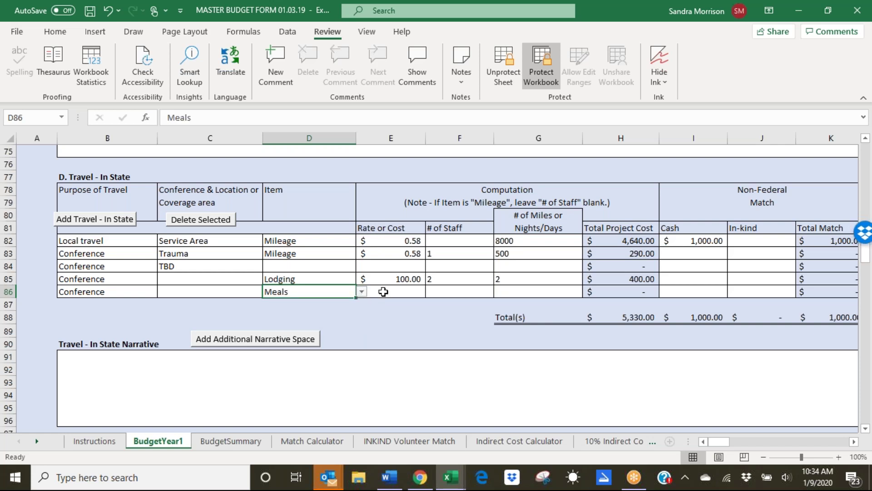
Step: Enter a cost of 40, 2 staff and 3 days in the Meals row
click(384, 292)
text(40)
key(Tab)
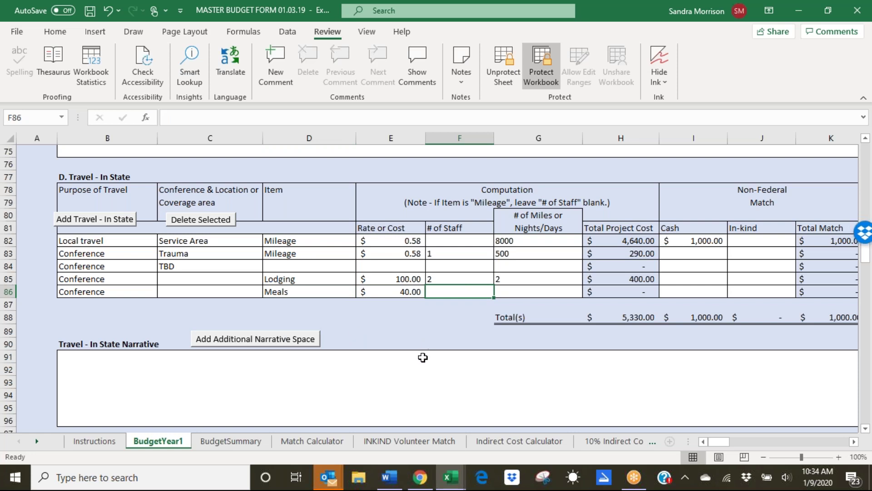
text(2)
click(505, 289)
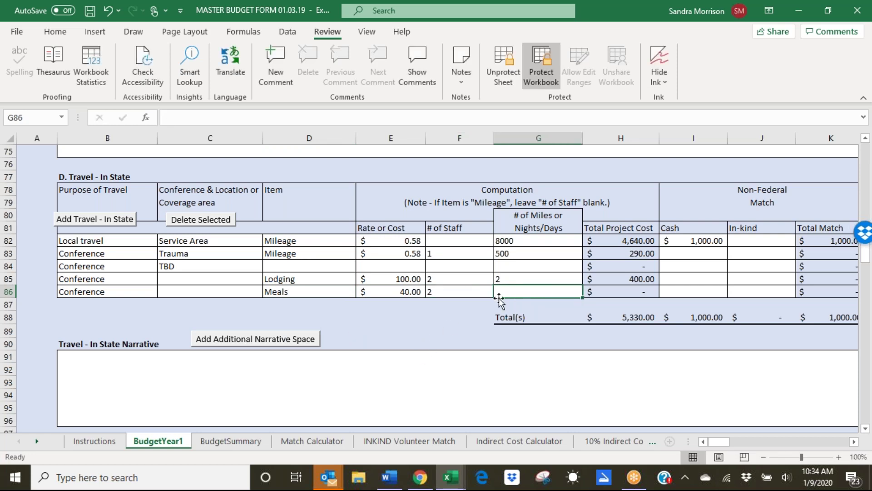
text(3)
key(Tab)
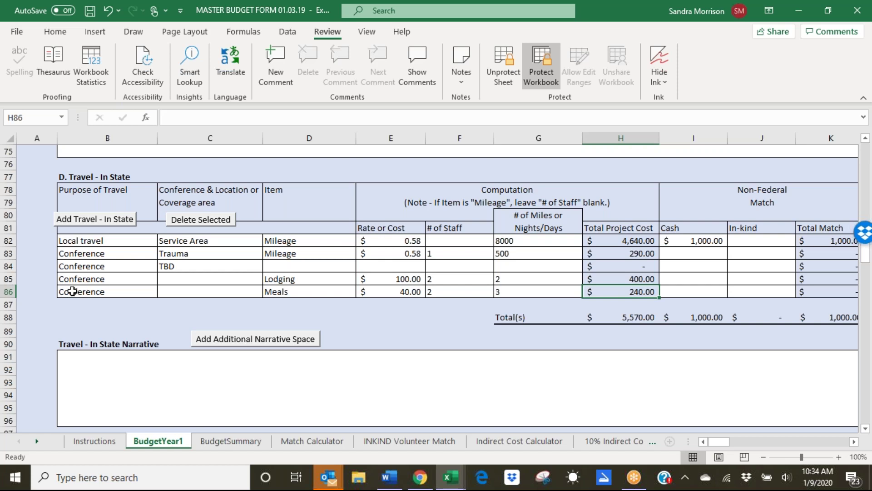
Step: Review the Item choices in the Meals row, including Other, without changing the selection
click(289, 292)
click(361, 292)
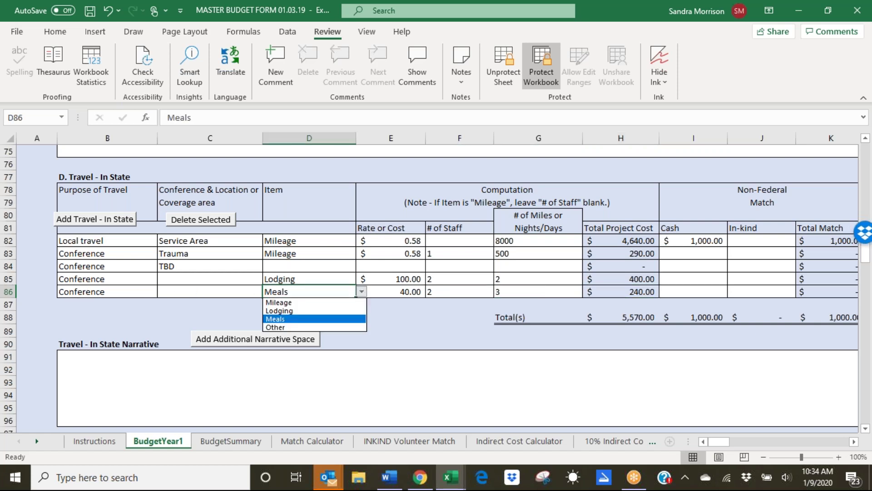
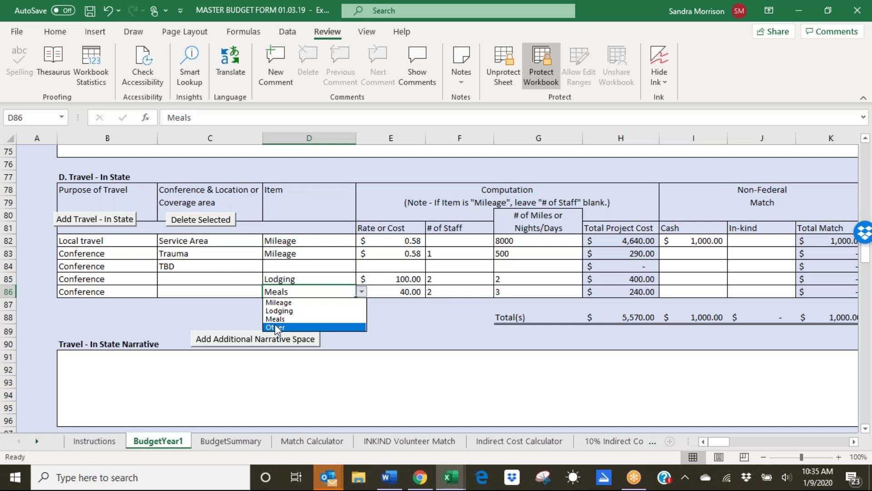
key(Escape)
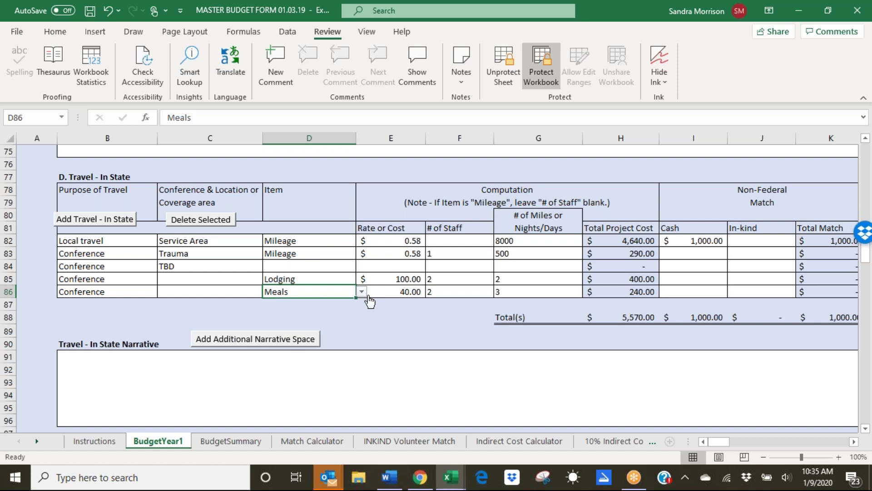
click(290, 308)
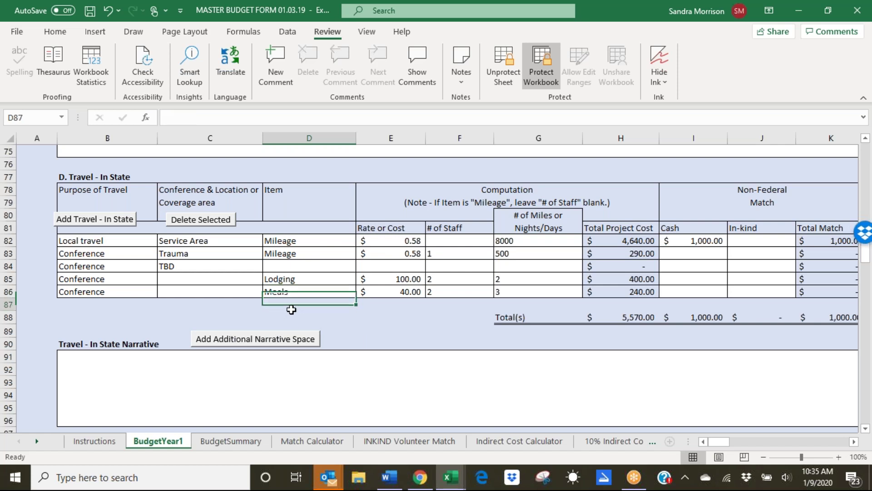
click(118, 371)
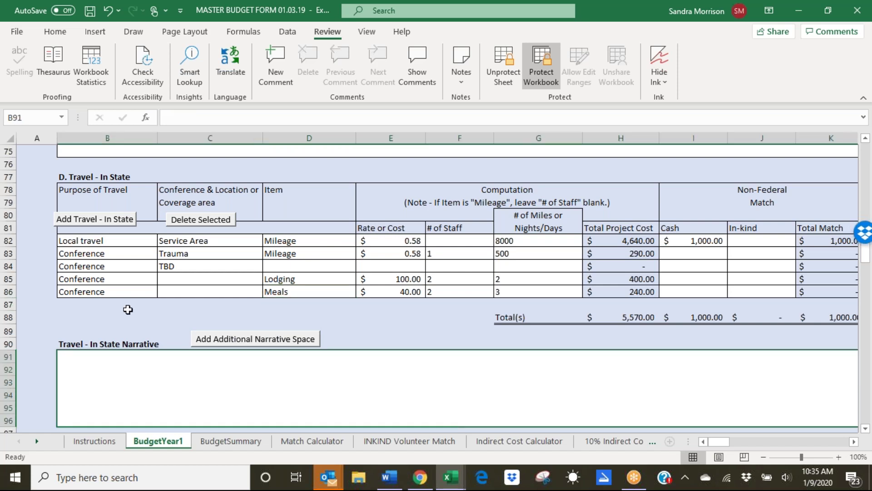
Step: Enter 2 as the # of Staff in the Local travel row for the Service Area
scroll(128, 309, down, 1)
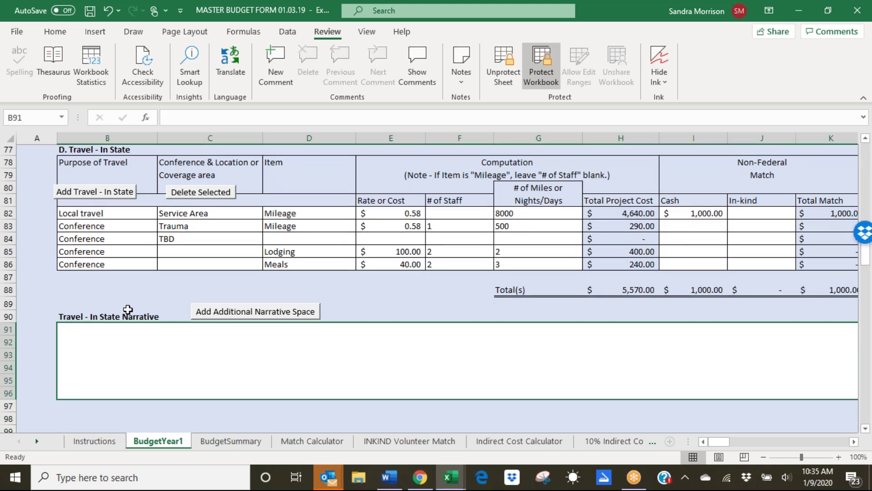
scroll(128, 318, down, 1)
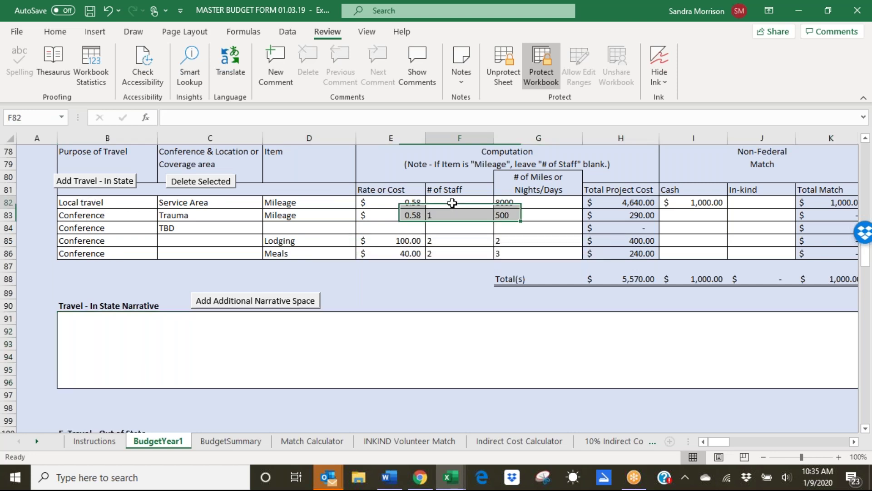
double_click(452, 202)
text(2)
key(Return)
click(432, 203)
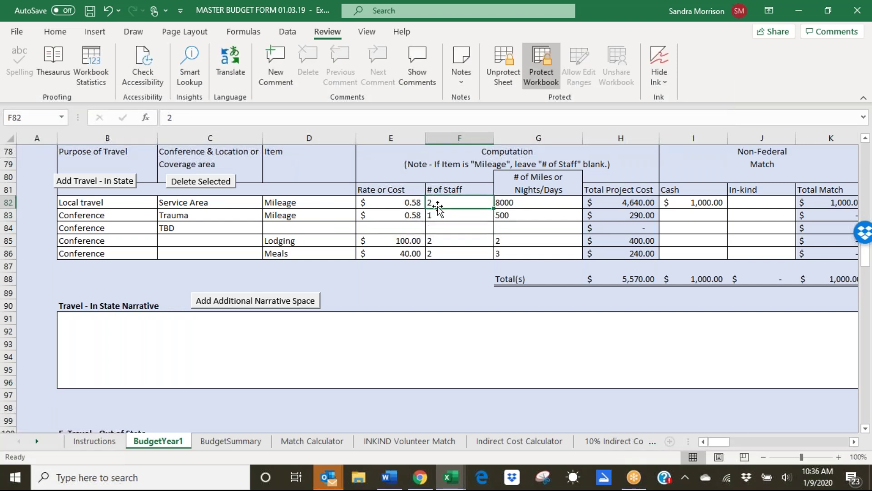
text(2)
key(Return)
click(447, 203)
click(80, 269)
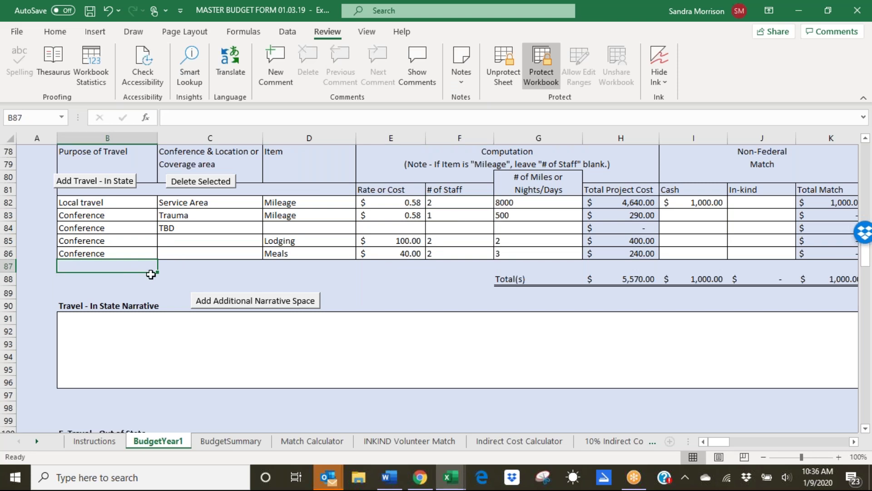
Step: Add another Travel - In State row with Purpose of Travel set to Local travel and Item set to Mileage
click(89, 181)
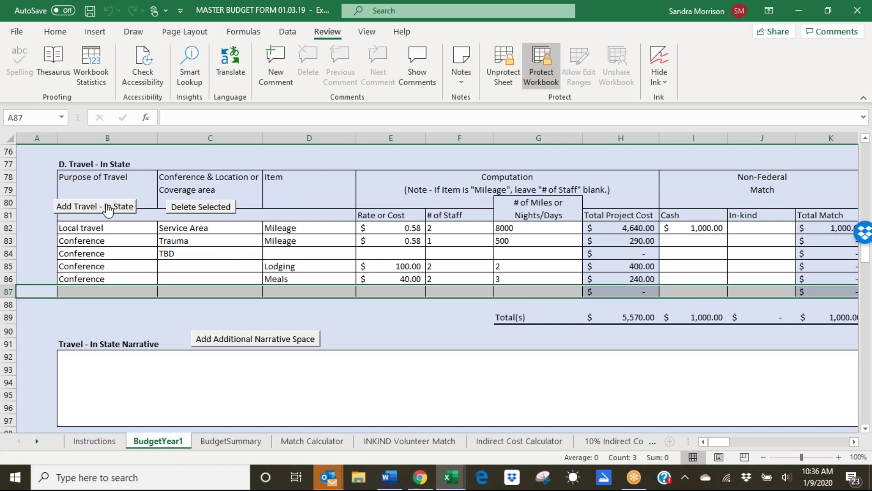
click(89, 298)
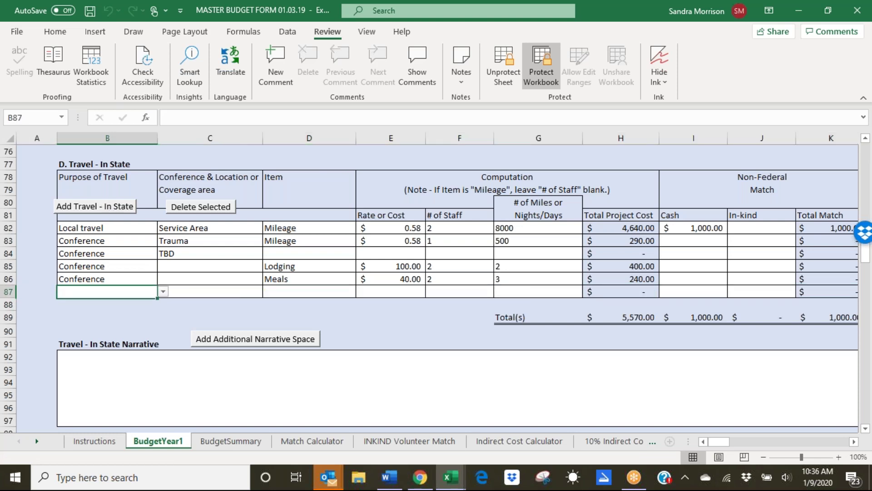
click(163, 291)
click(166, 302)
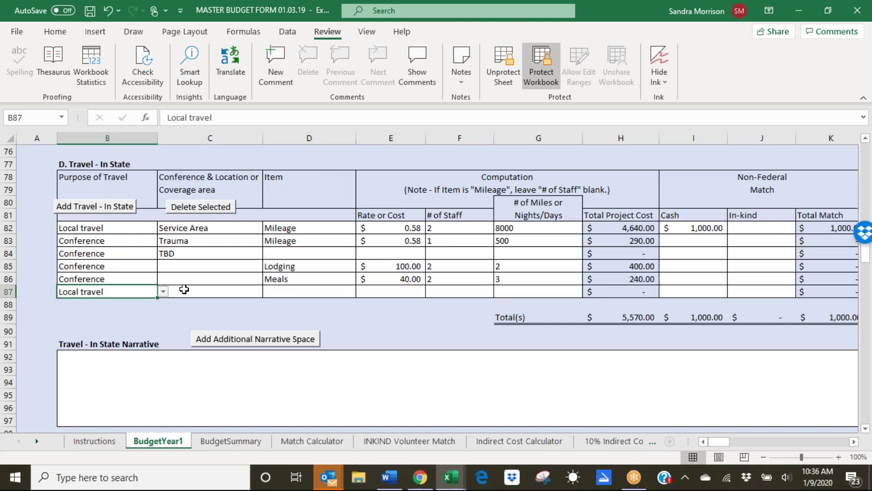
click(184, 291)
click(301, 294)
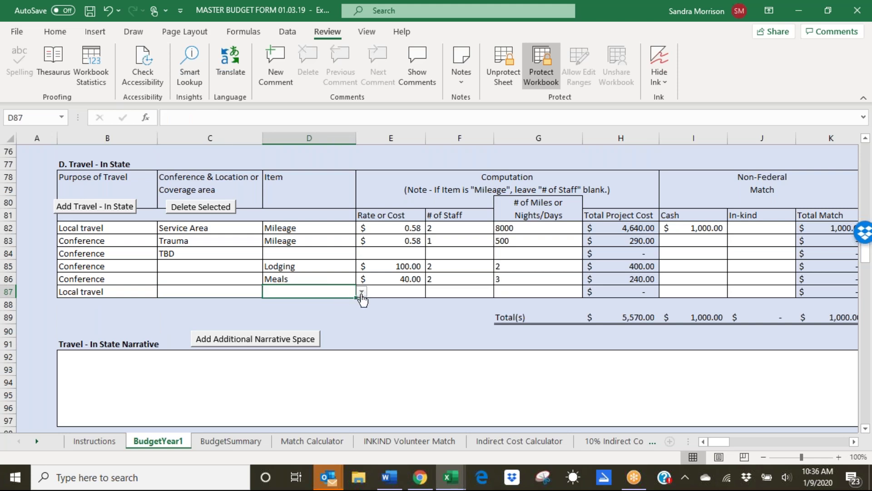
click(361, 292)
click(346, 302)
Step: Enter a rate of .575, 4 staff and 8000 miles in the new Local travel row
click(384, 291)
text(.575)
key(Return)
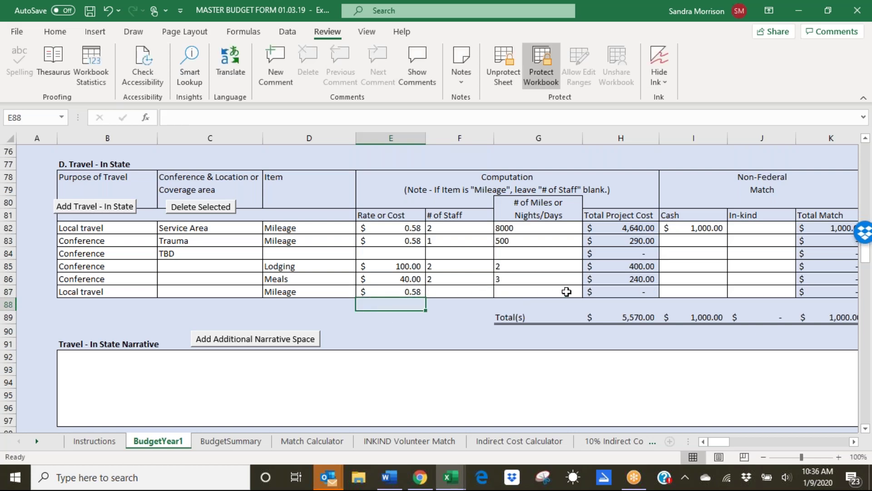
click(454, 293)
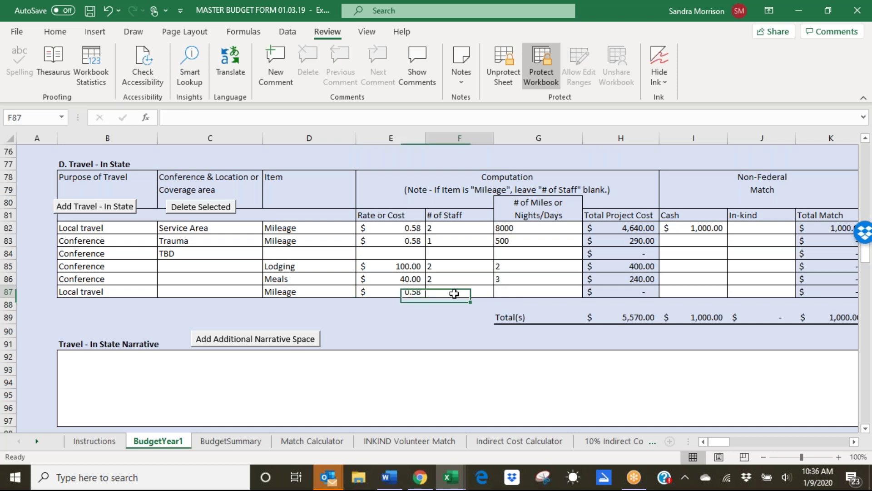
text(4)
click(442, 314)
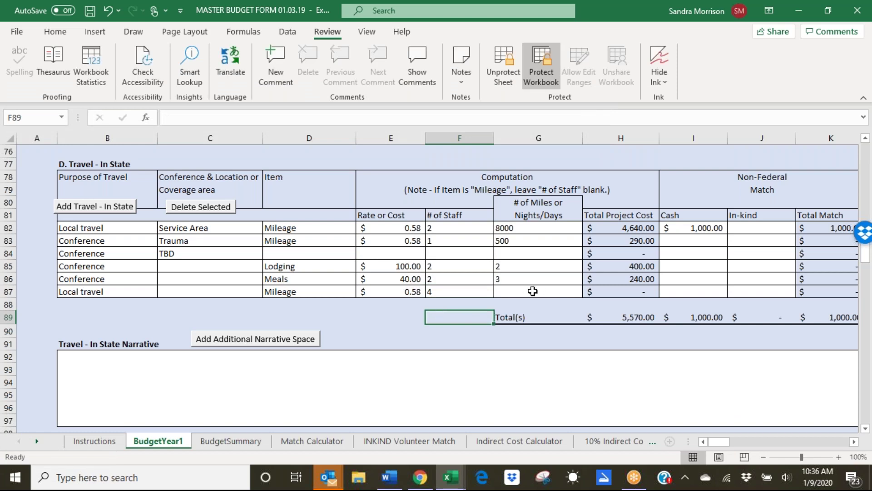
click(515, 293)
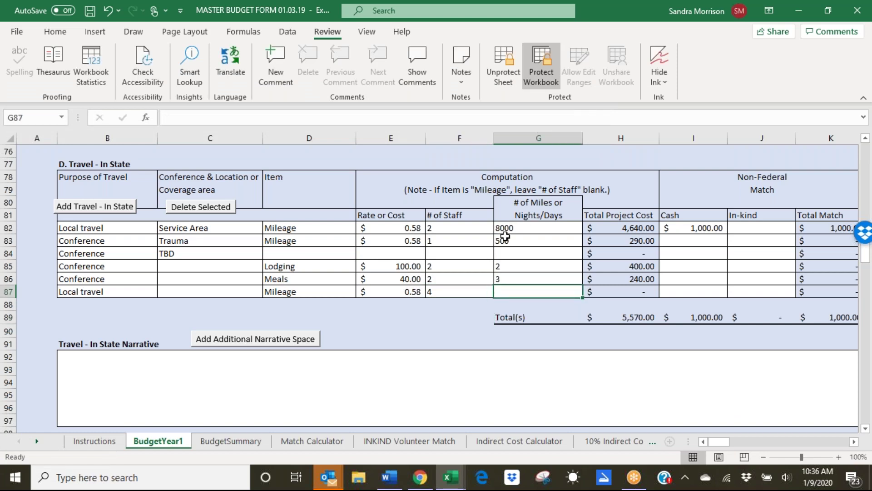
text(800)
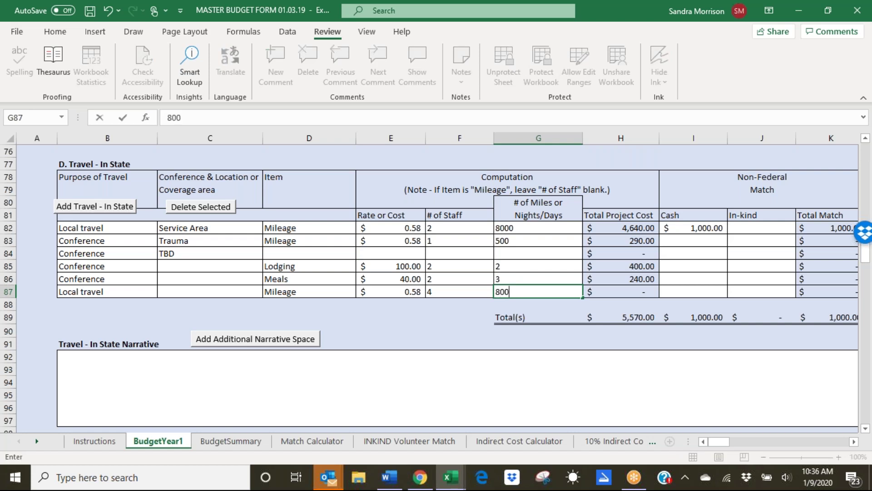
key(Return)
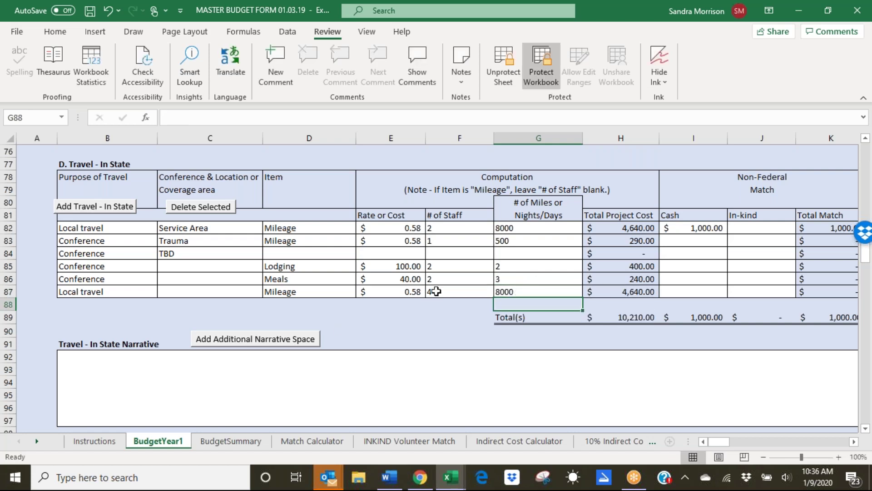
Step: Set the # of Staff to 0 in the Service Area Local travel row
click(626, 291)
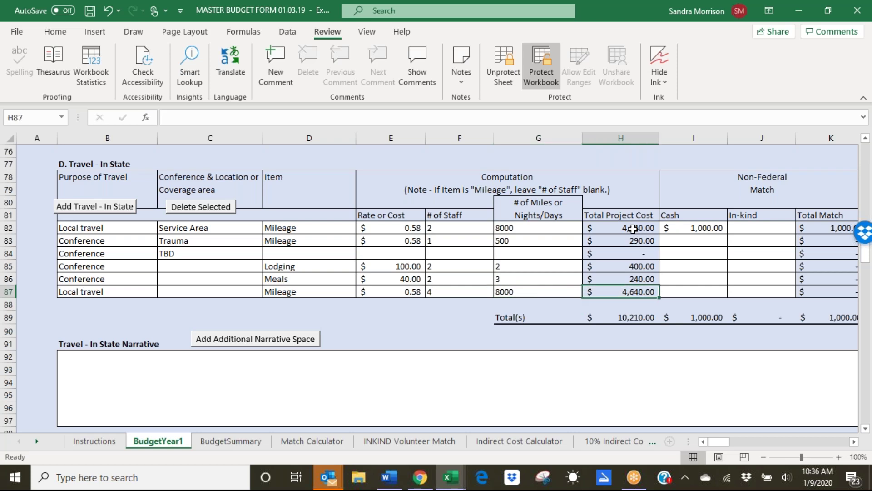
click(436, 226)
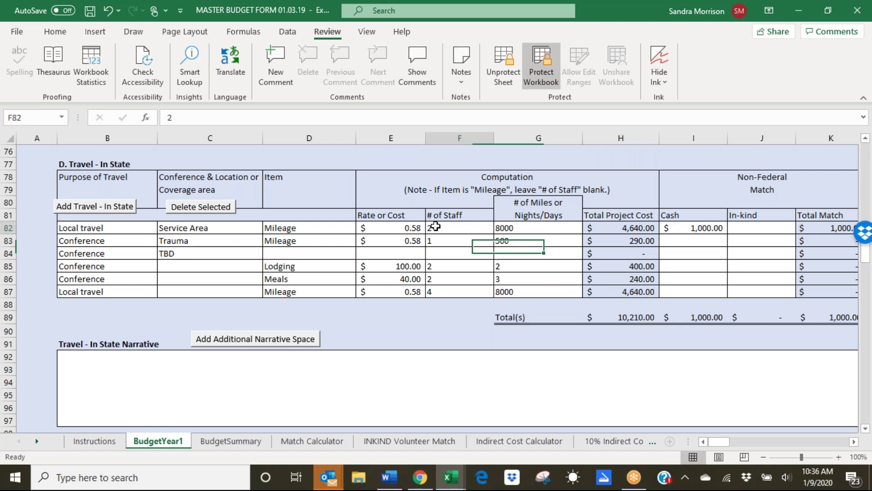
text(0)
key(Return)
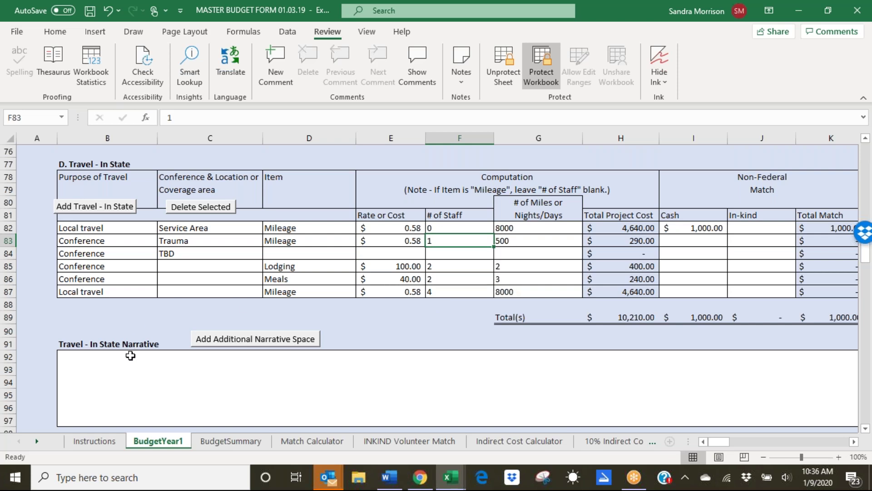
Step: Add three blank rows to the Travel - Out of State section and review the Purpose of Travel choices without selecting one
scroll(130, 355, down, 1)
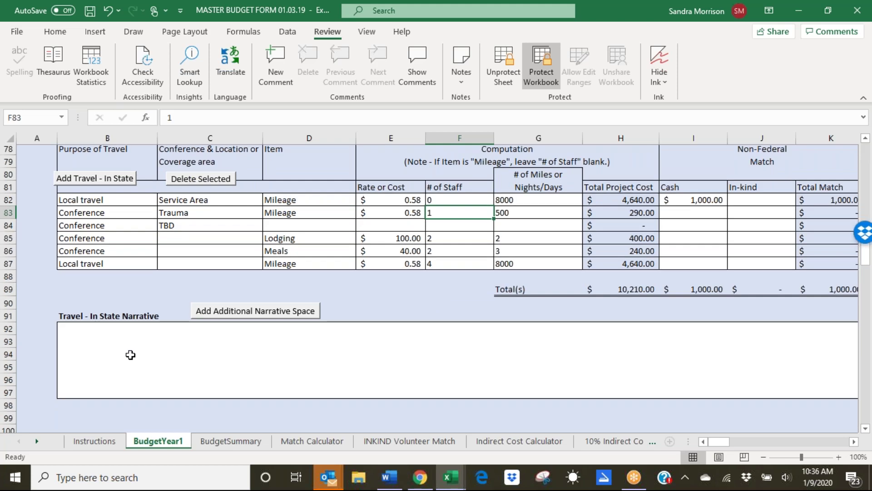
scroll(131, 355, down, 2)
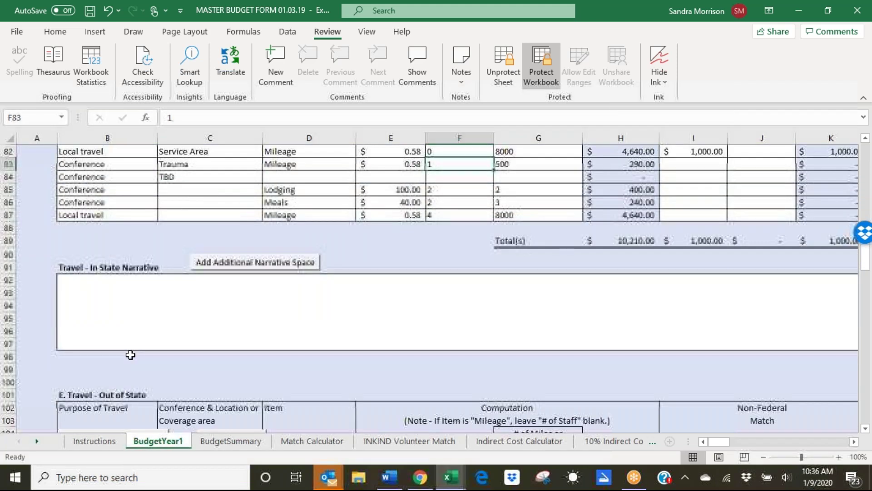
scroll(131, 354, down, 3)
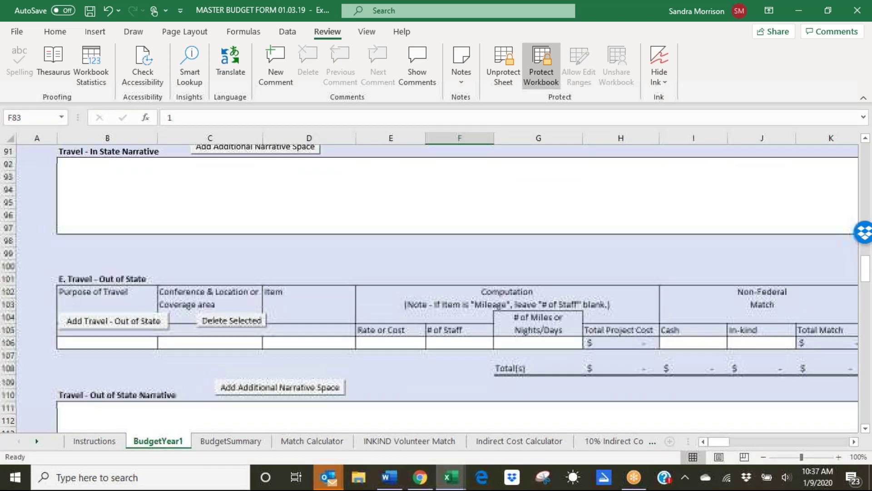
scroll(456, 289, down, 1)
click(119, 282)
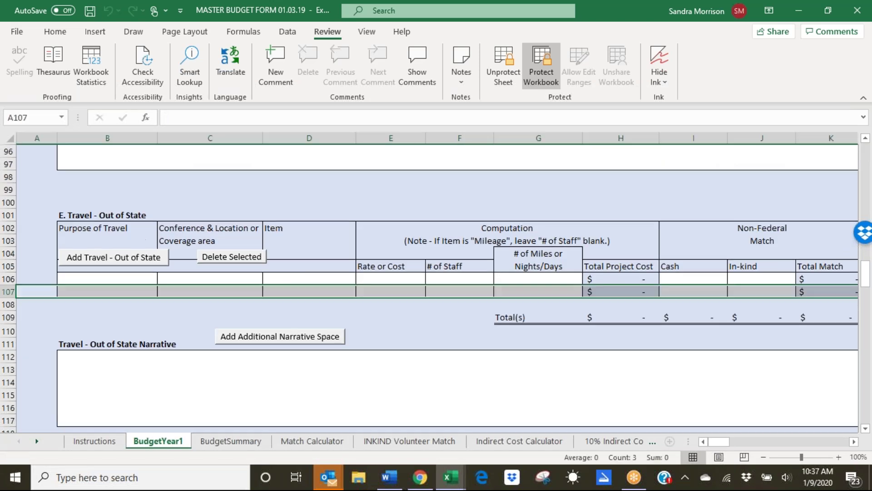
click(119, 282)
click(162, 253)
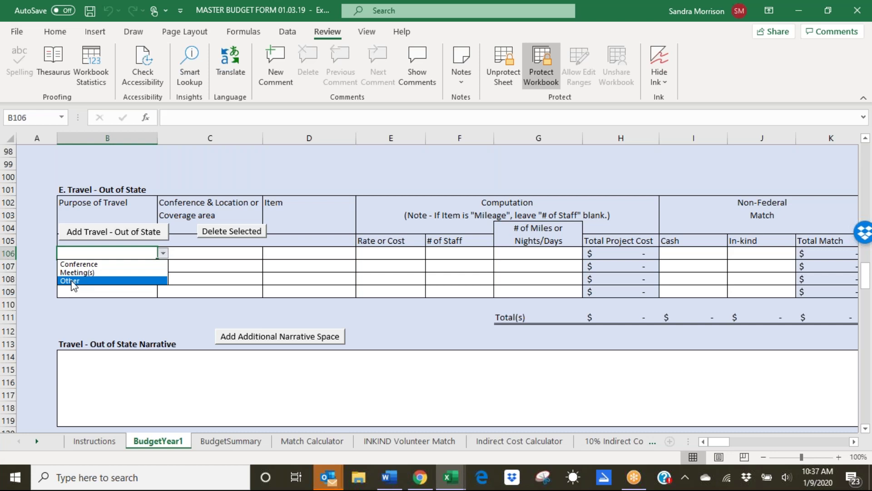
key(Escape)
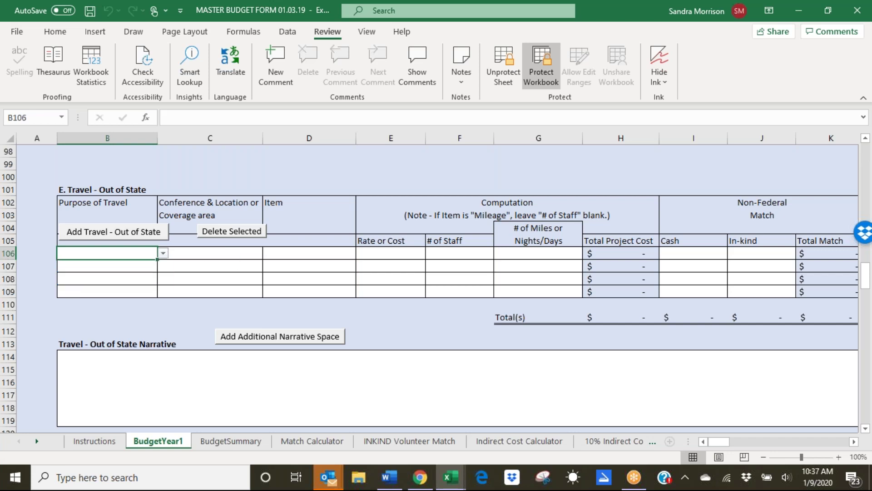
key(Right)
Step: Set the first Travel - Out of State row's Item to Airfare, with a rate of 500 and 2 staff
click(285, 253)
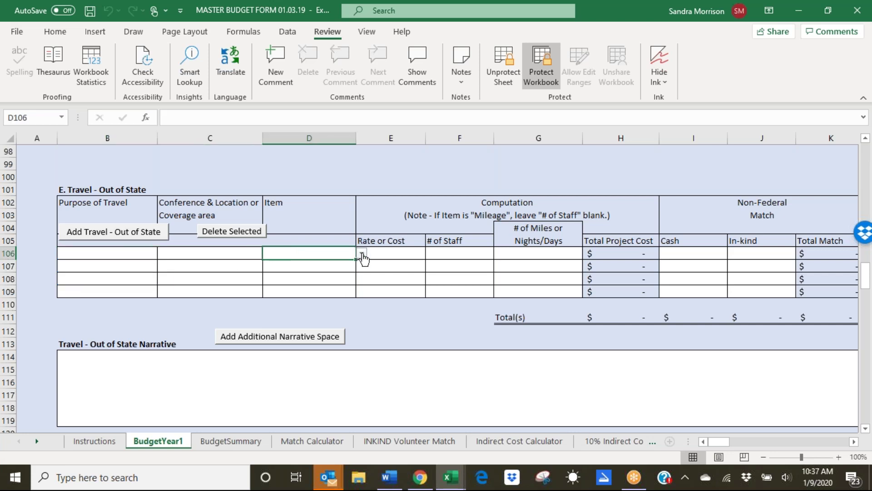
click(362, 254)
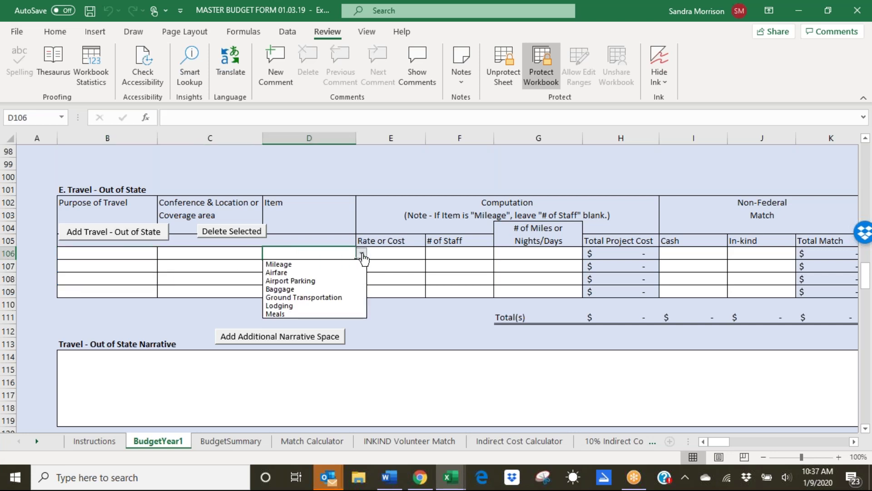
click(280, 272)
click(391, 251)
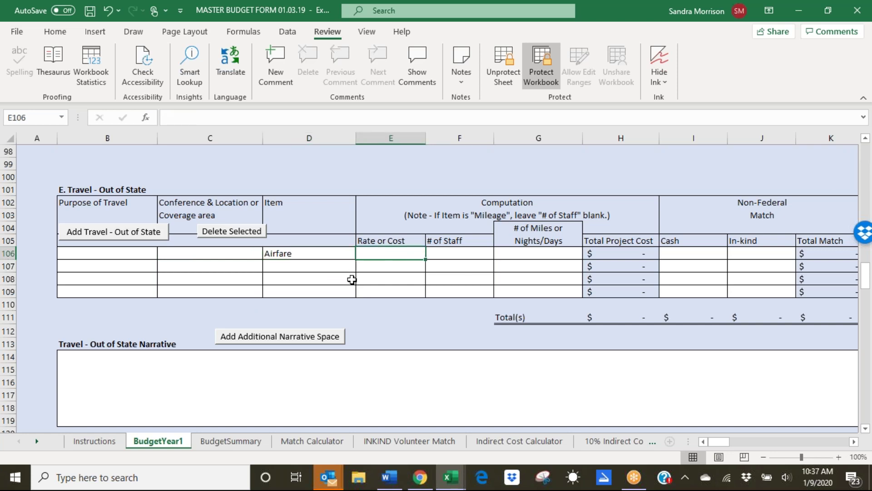
text(500)
key(Tab)
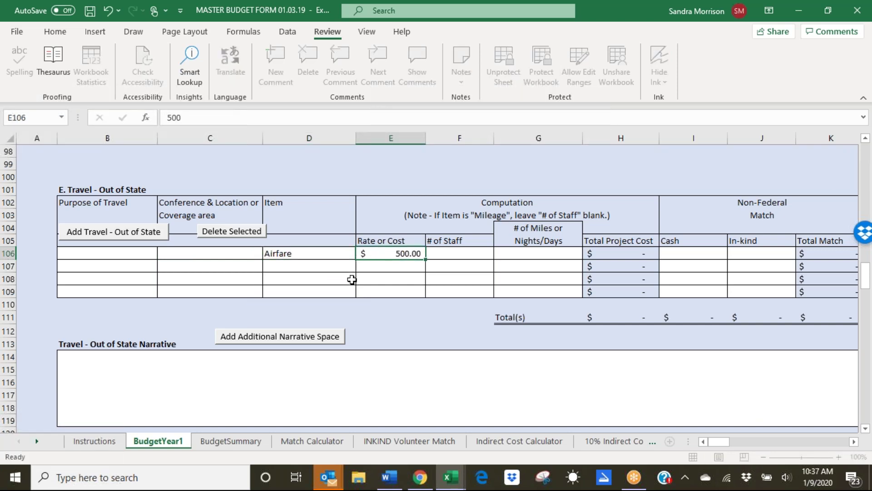
text(2)
key(Tab)
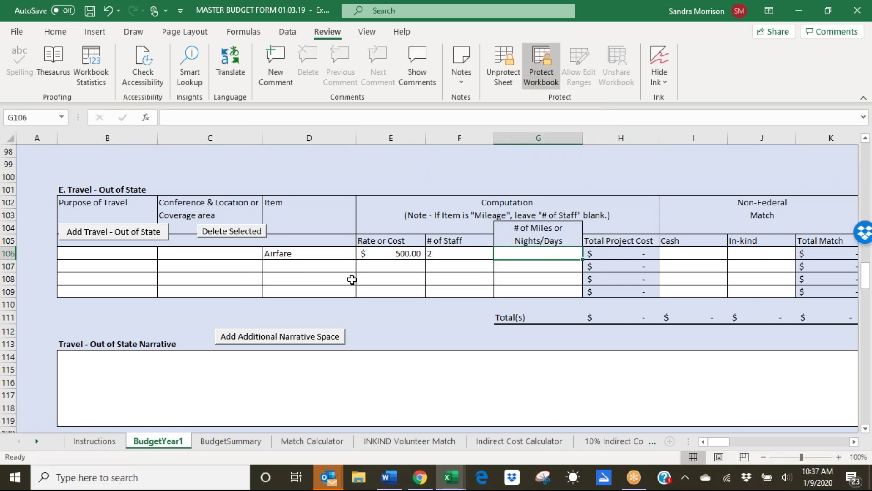
Step: Enter 2 as the Airfare row's # of Miles or Nights/Days and replace it with 1
text(2)
key(Tab)
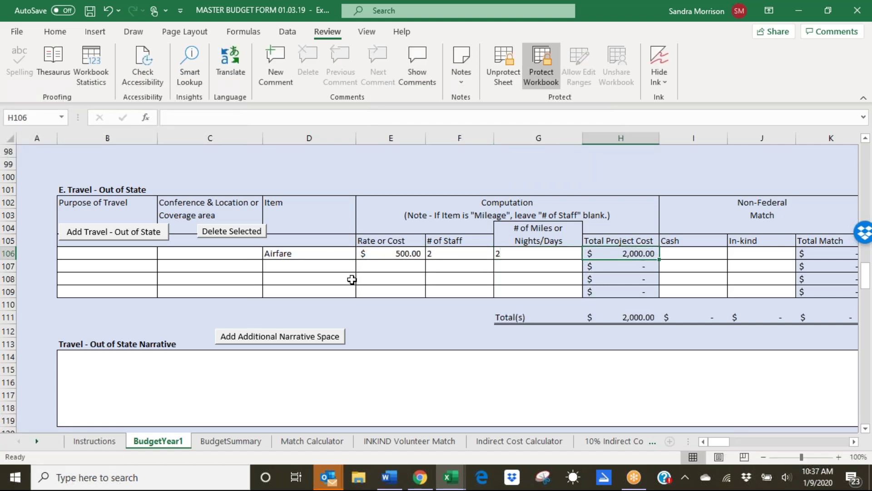
key(Left)
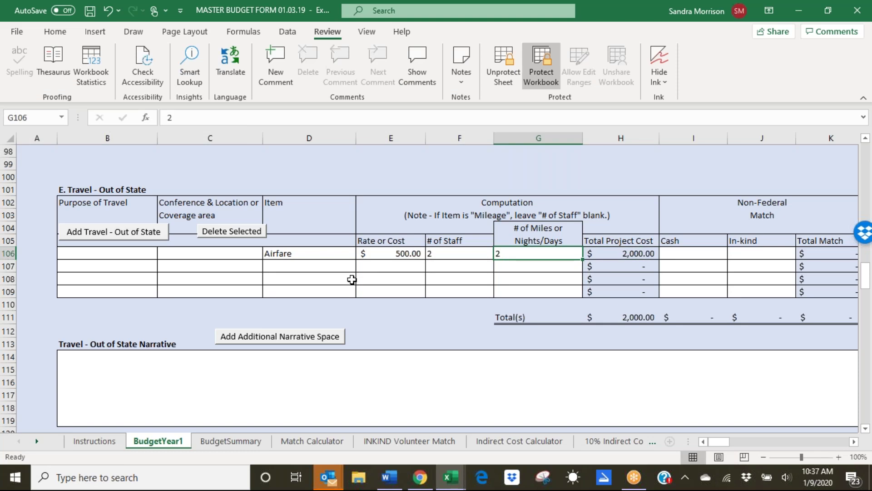
text(1)
key(Return)
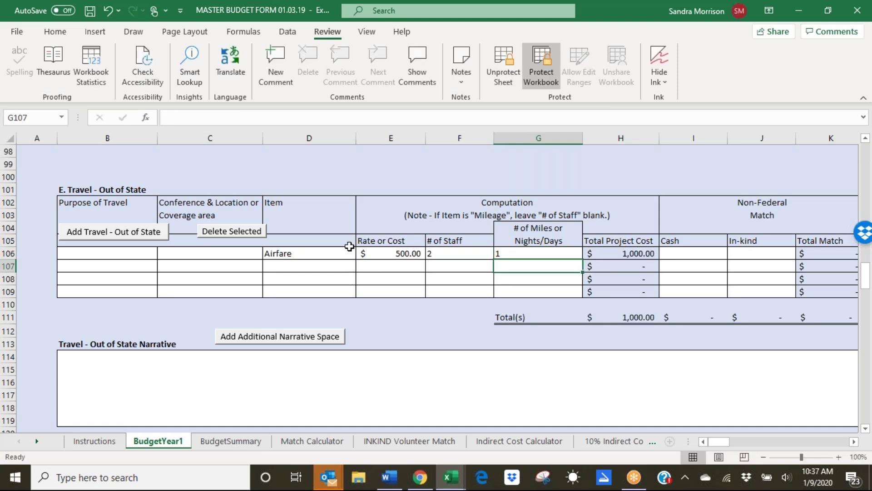
Step: Examine the Airfare row's Item, Rate or Cost, # of Staff and # of Miles or Nights/Days entries
click(517, 254)
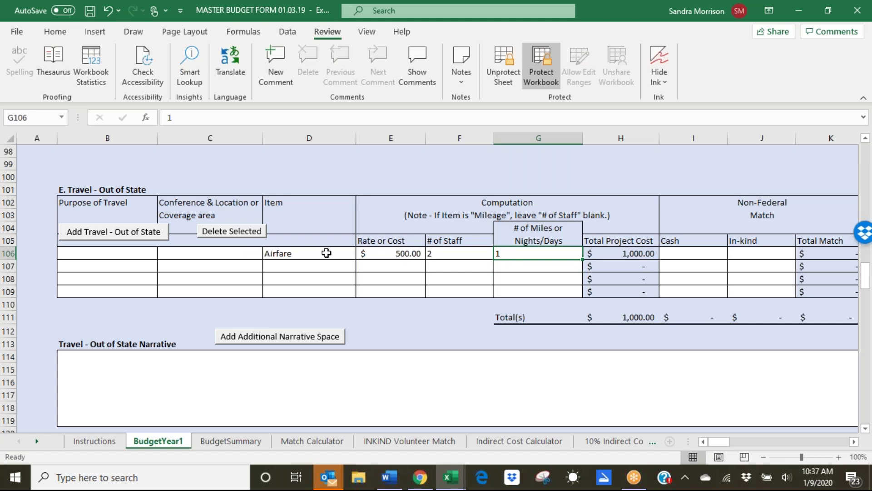
click(300, 254)
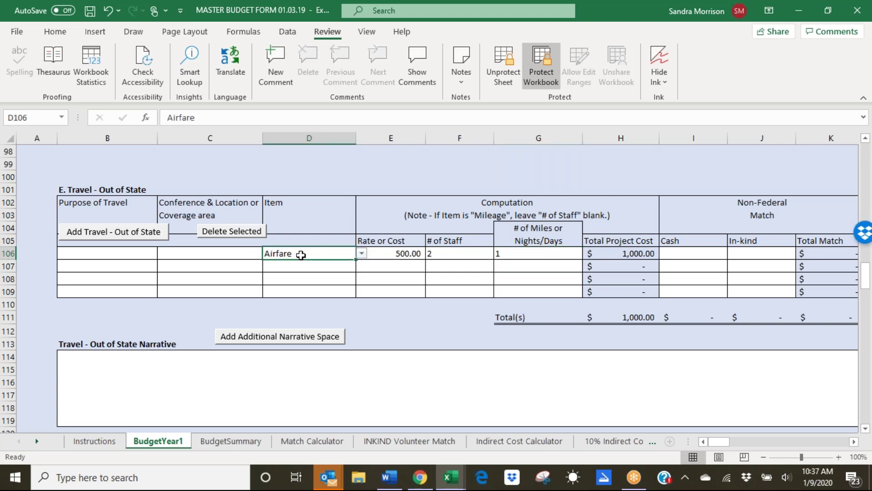
click(400, 257)
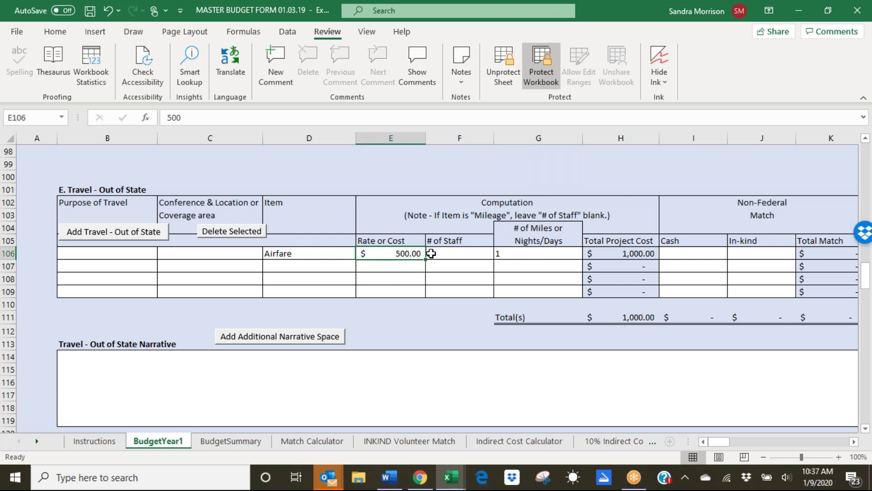
click(430, 253)
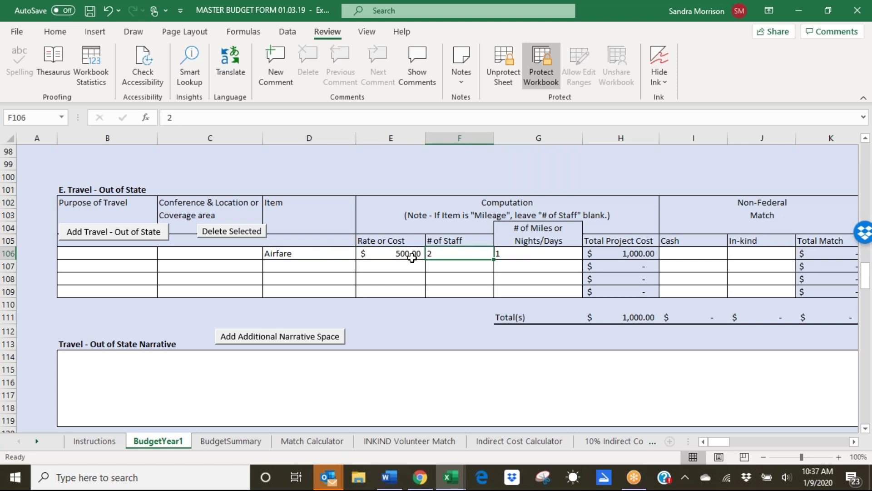
click(517, 253)
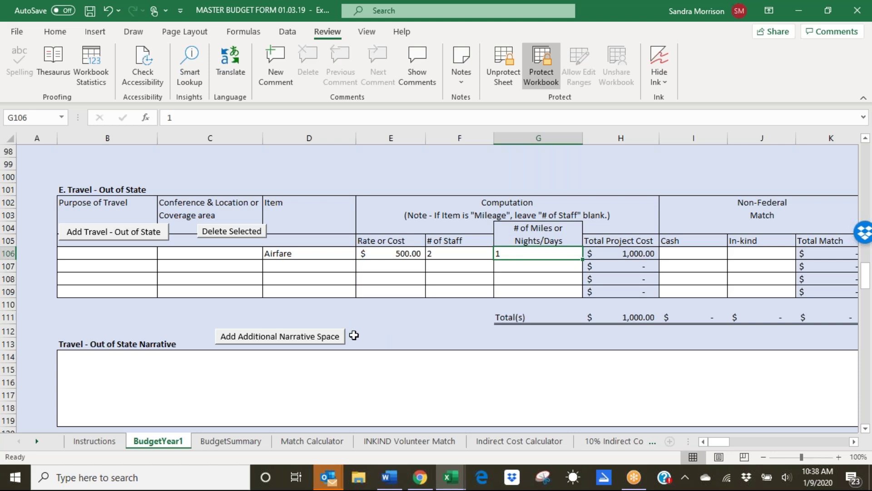
click(370, 305)
click(325, 257)
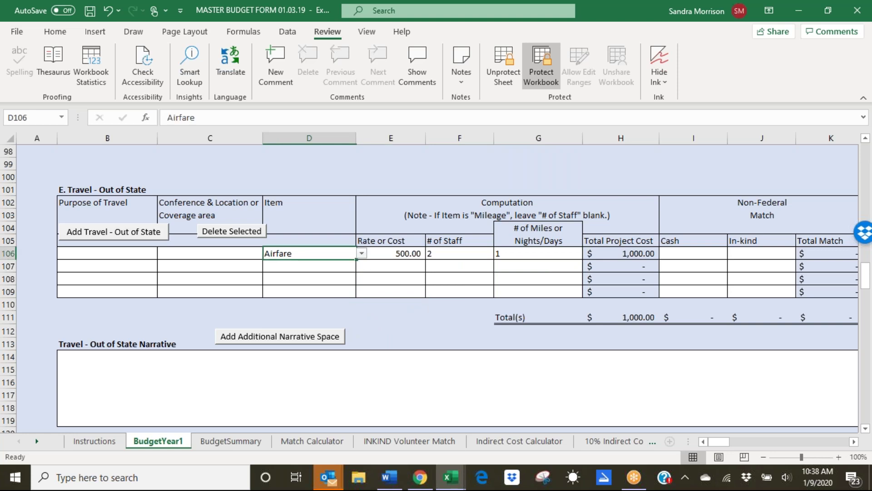
click(362, 253)
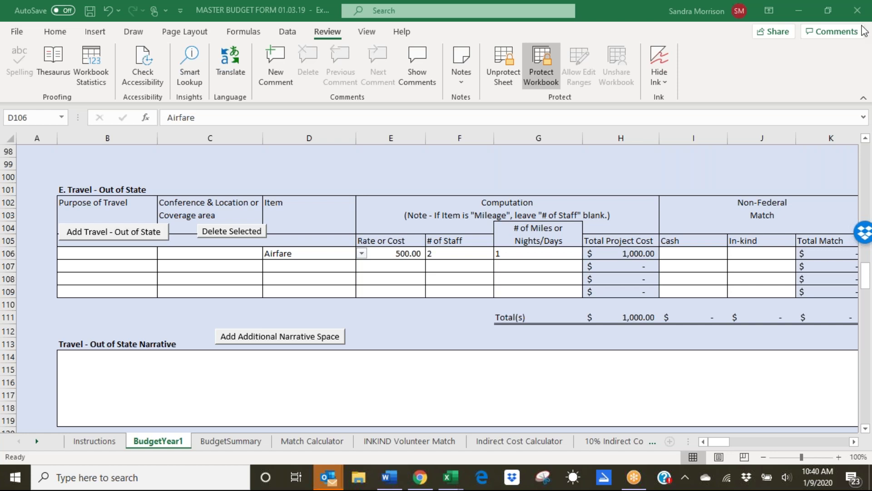
Step: Enter Program Operations as the Purpose in the first row of the Contractual section
click(63, 369)
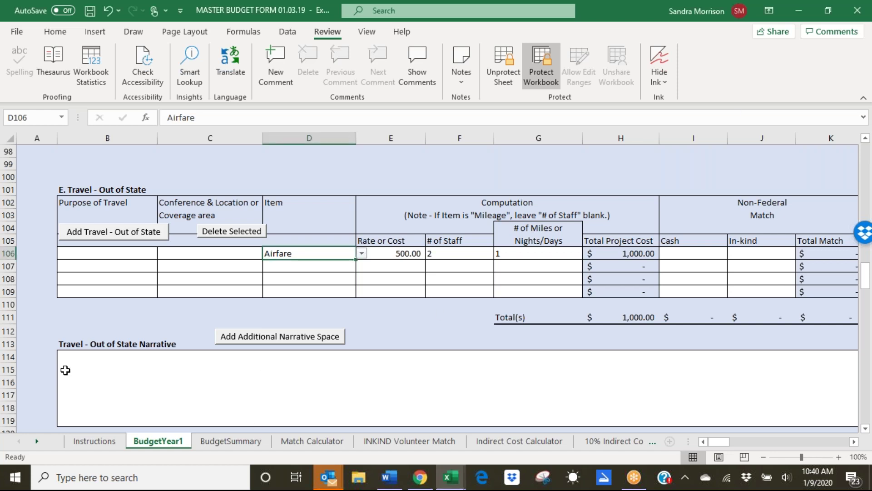
scroll(133, 366, down, 1)
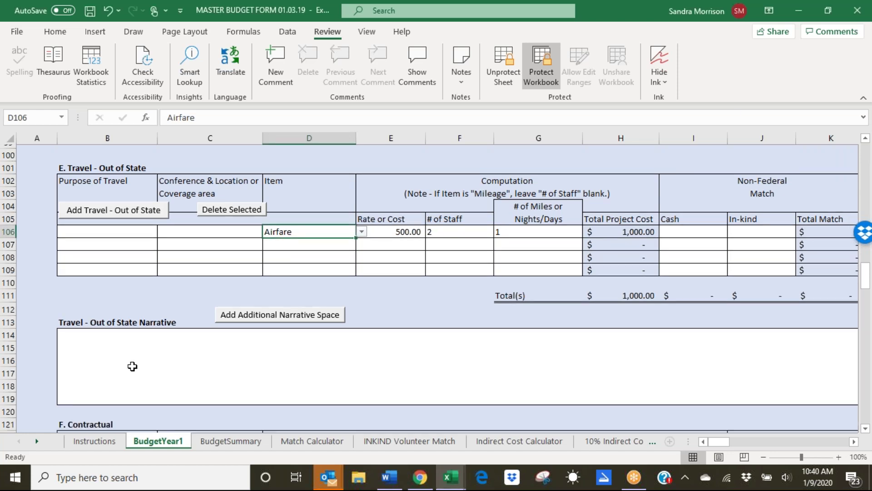
scroll(132, 366, down, 1)
scroll(132, 366, down, 1)
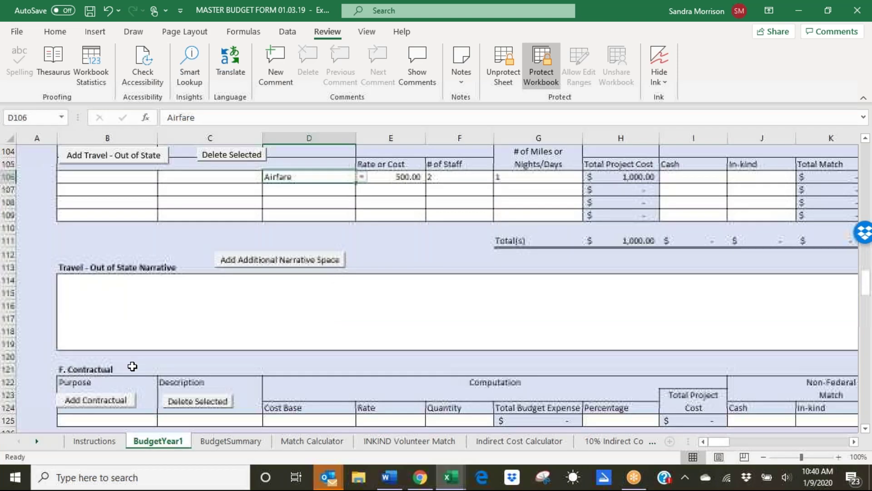
scroll(132, 366, down, 2)
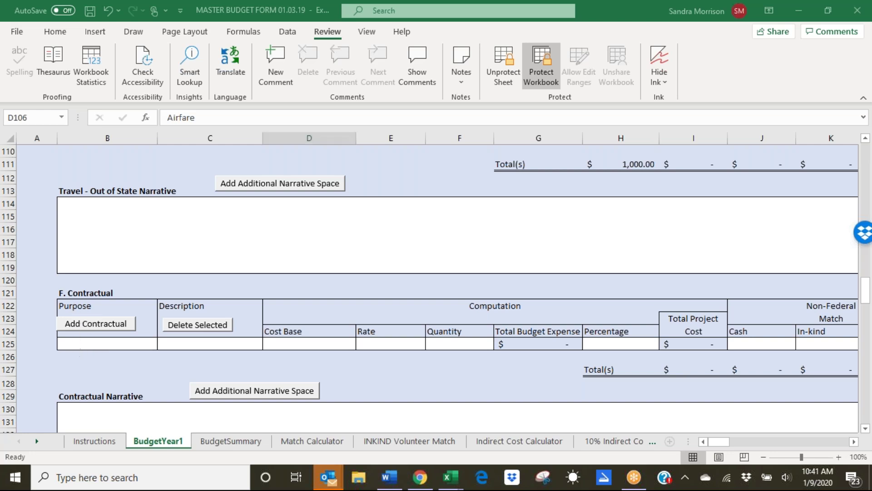
click(71, 342)
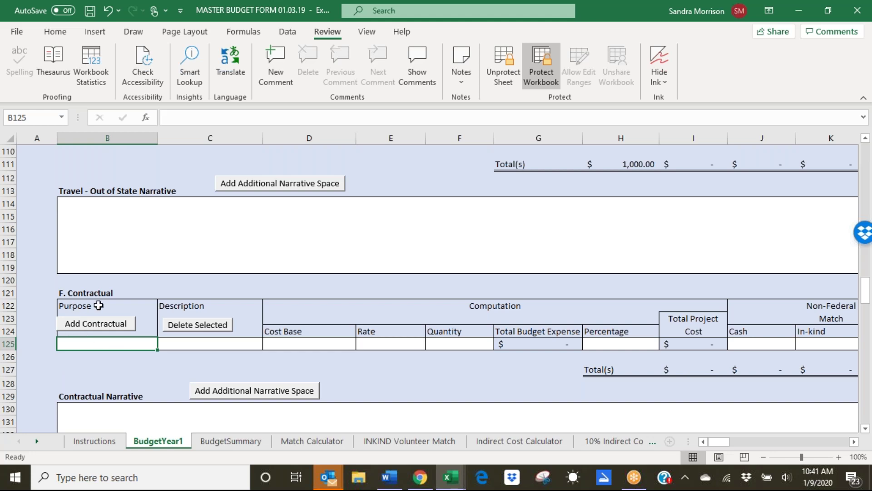
click(76, 414)
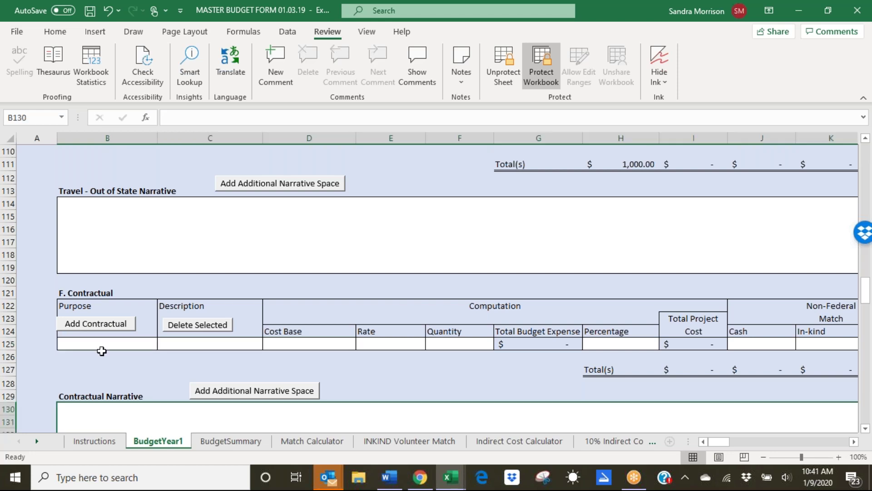
click(81, 346)
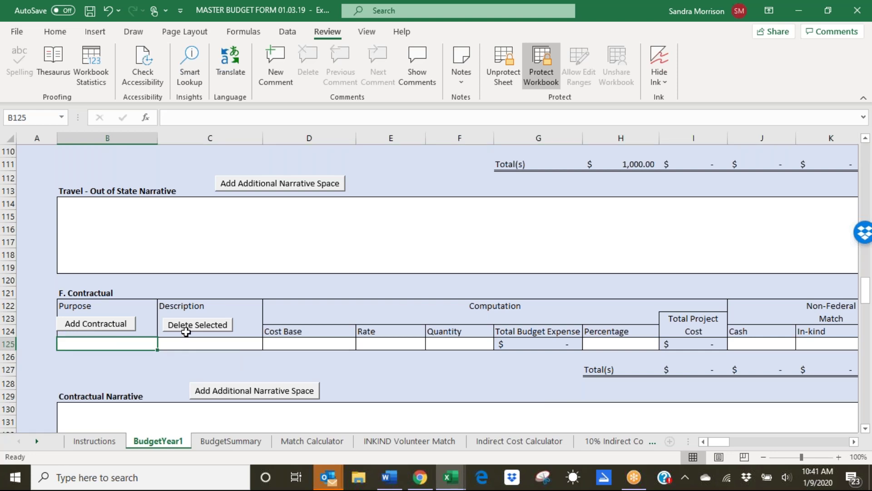
text(Pring)
key(BackSpace)
key(BackSpace)
key(BackSpace)
text(ing)
key(BackSpace)
key(BackSpace)
key(BackSpace)
text(gr)
key(BackSpace)
key(BackSpace)
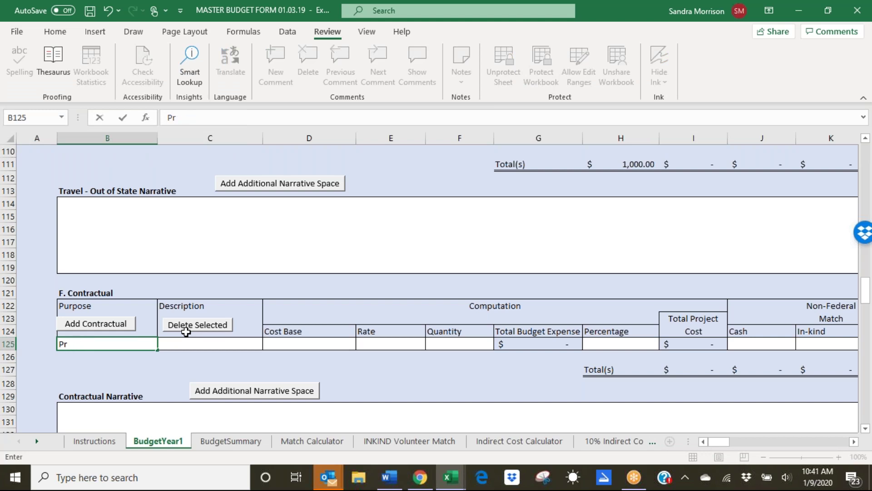
text(ogram Operations)
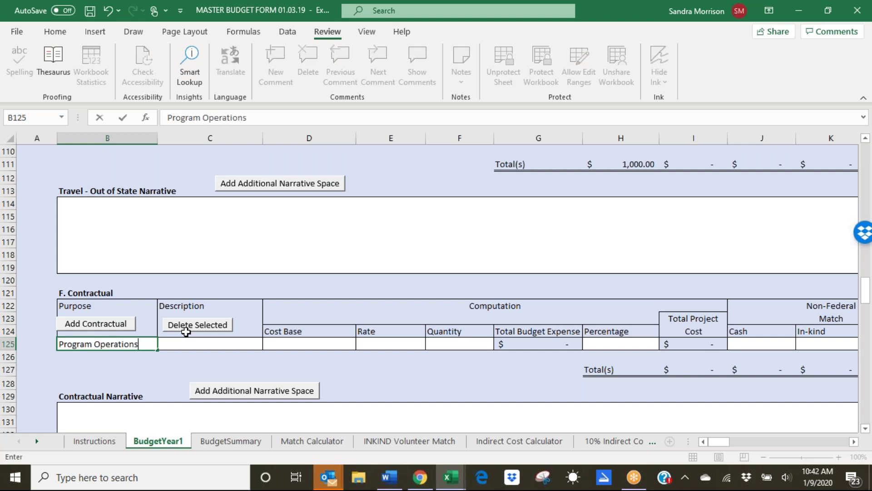
key(Tab)
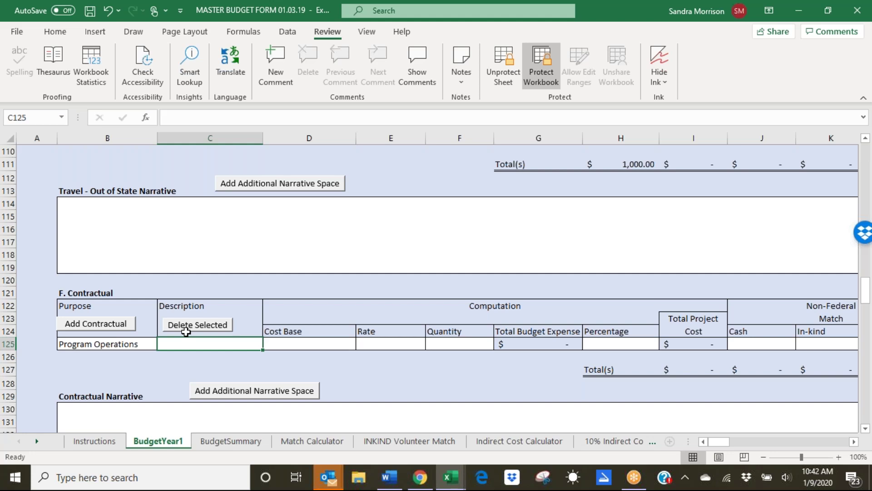
Step: Enter Electricity as the first Contractual row's Description and set its Cost Base to per unit
text(Ele)
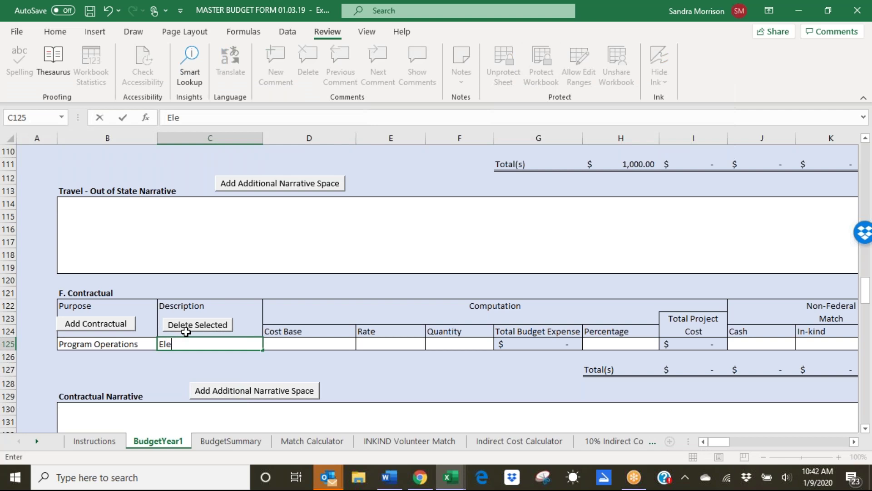
text(ctricity)
key(Tab)
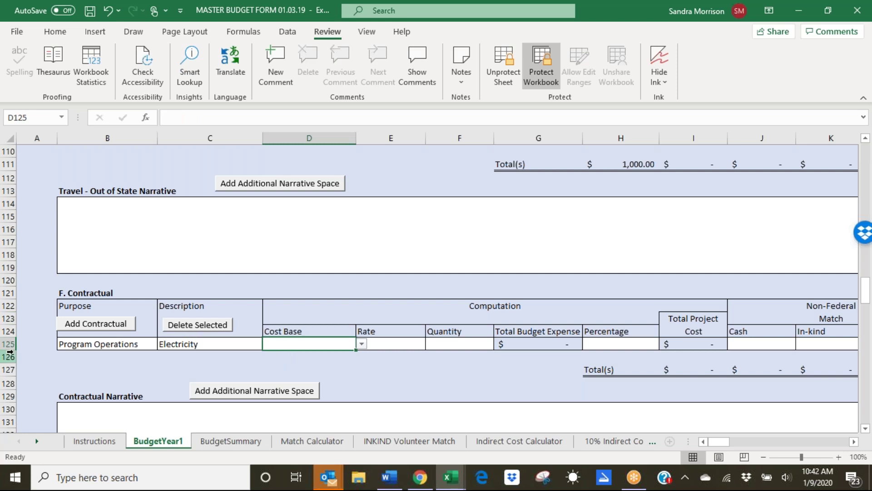
click(360, 345)
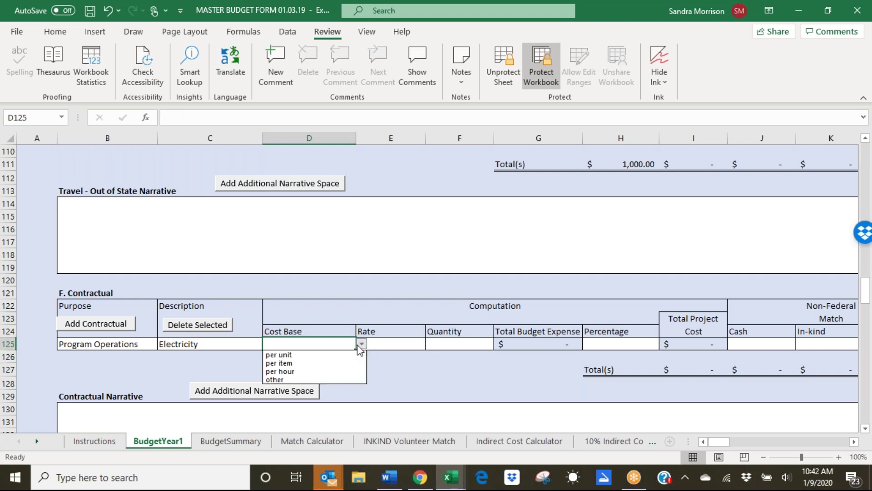
click(287, 356)
Step: Enter a Rate of 250 and a Quantity of 12 in the Contractual Electricity row
click(392, 343)
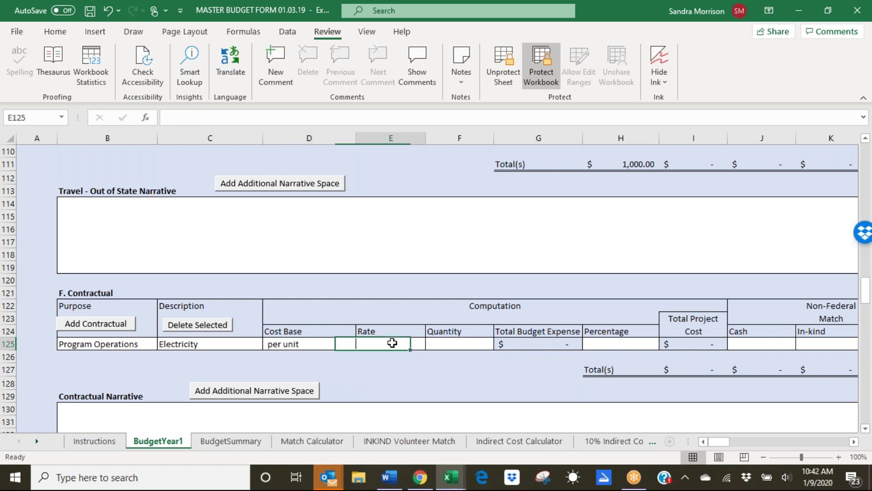
text(250)
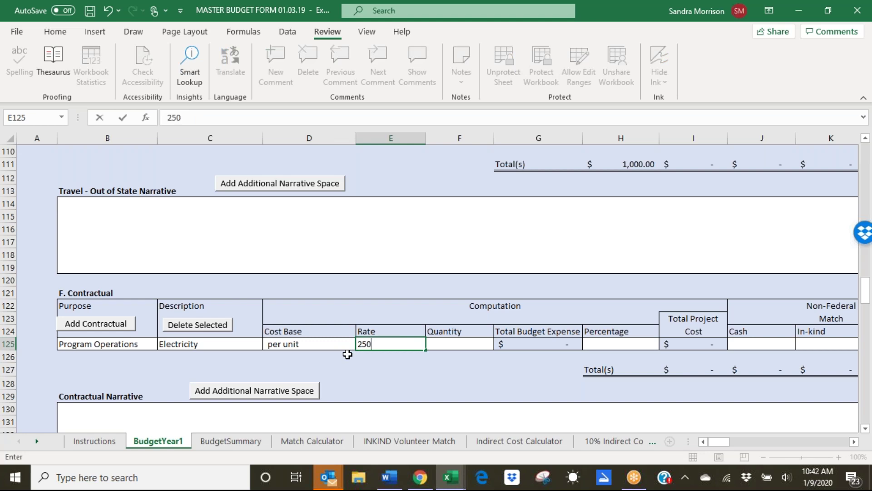
key(Tab)
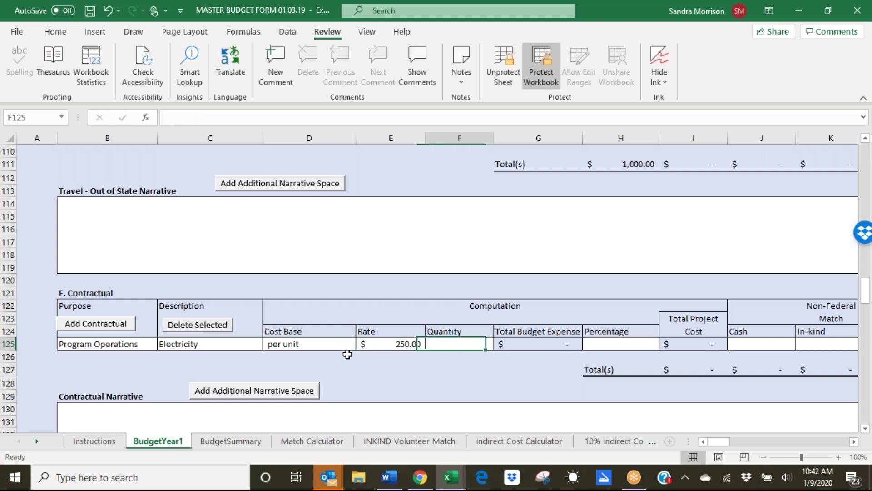
text(12)
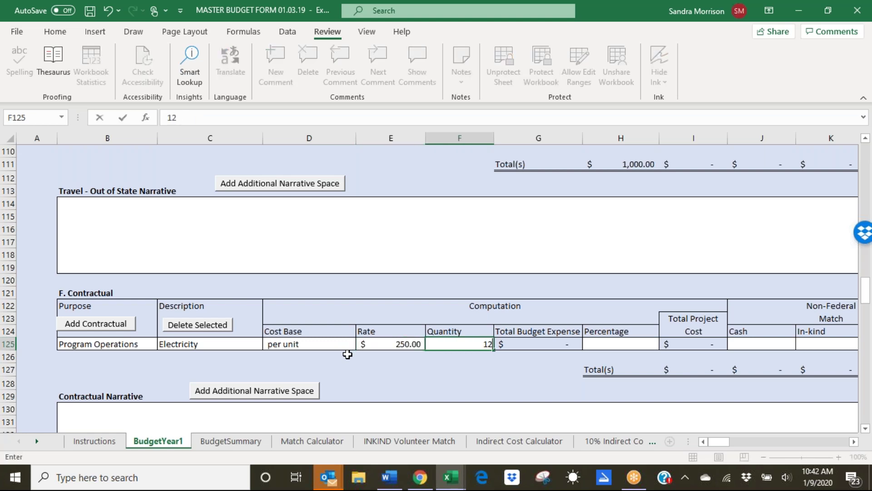
key(Tab)
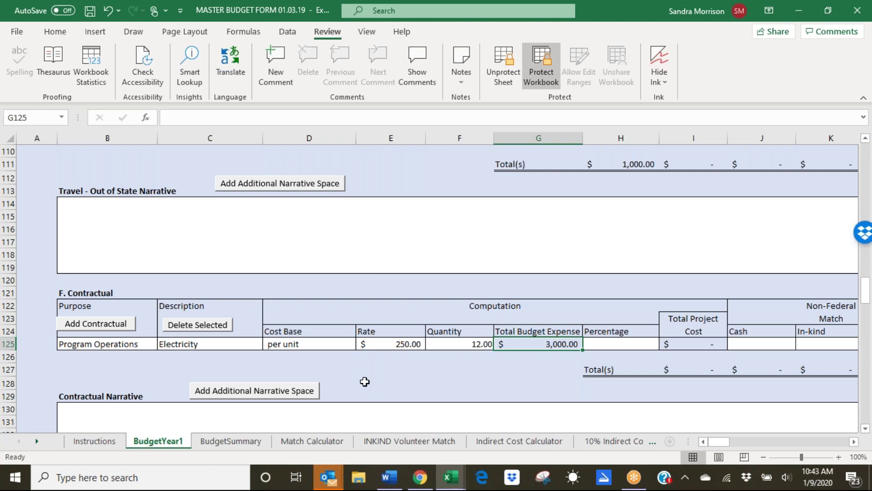
Step: Change the Electricity row's Rate to 1000 and set its Percentage to 25%
click(402, 346)
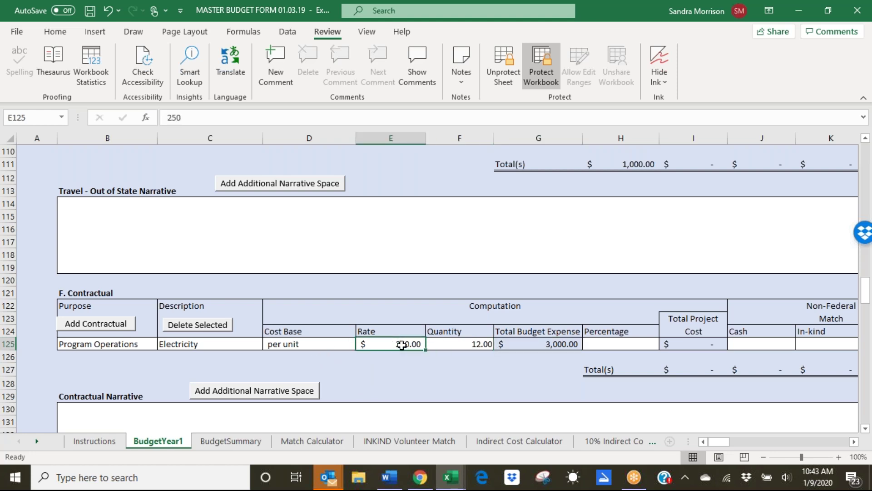
text(1000)
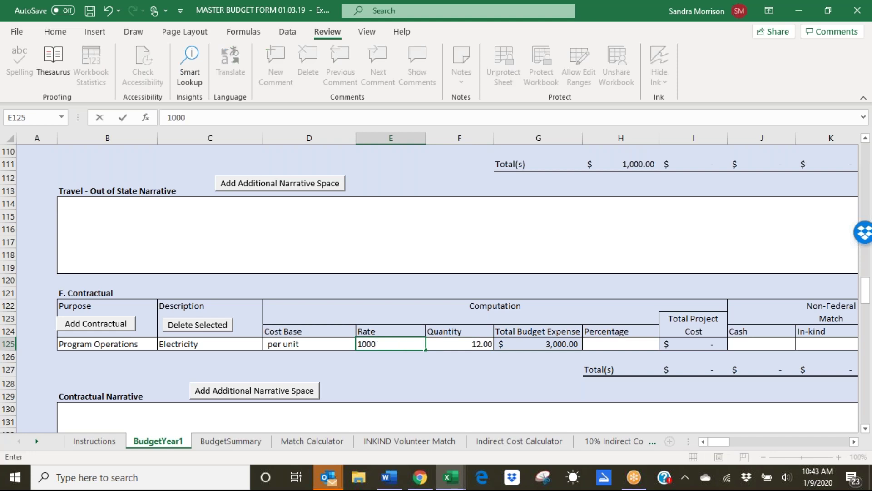
key(Tab)
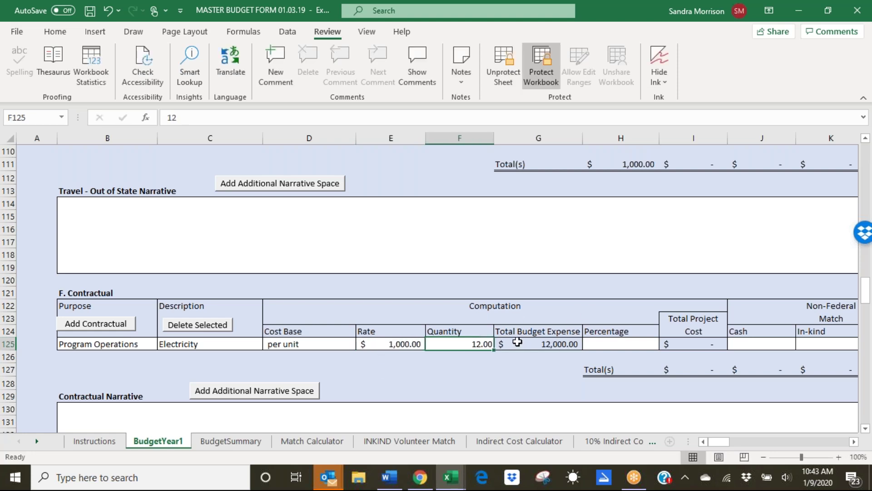
click(534, 344)
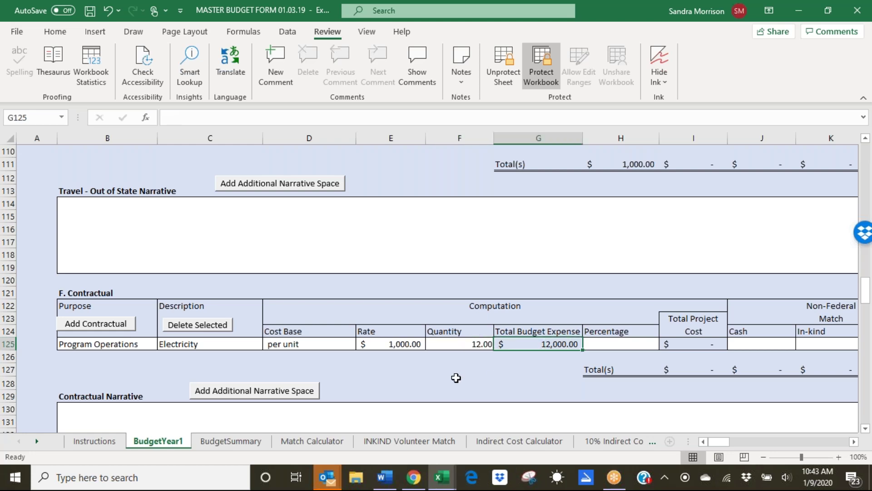
click(600, 344)
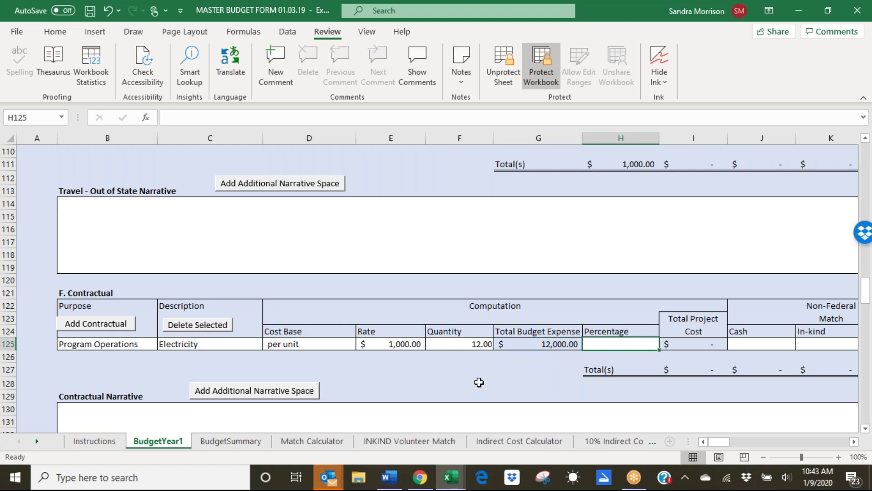
text(25)
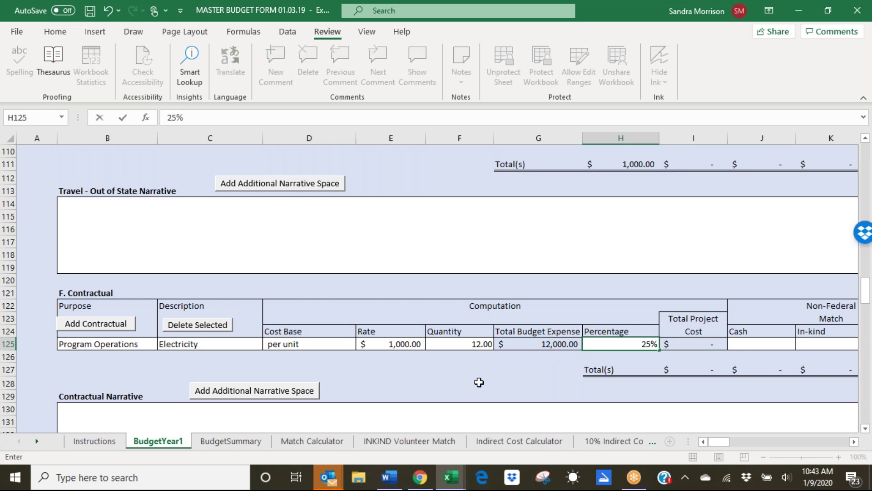
key(Tab)
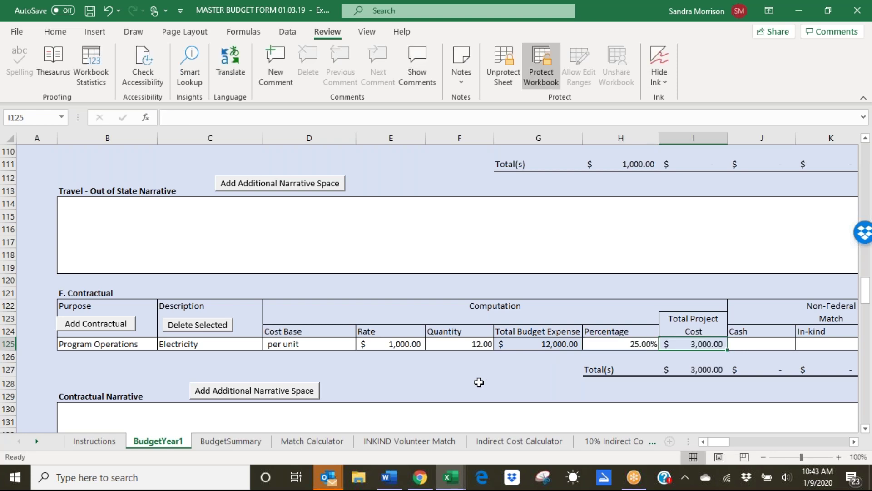
Step: Enter 500 as the Electricity row's Non-Federal Cash match
click(752, 345)
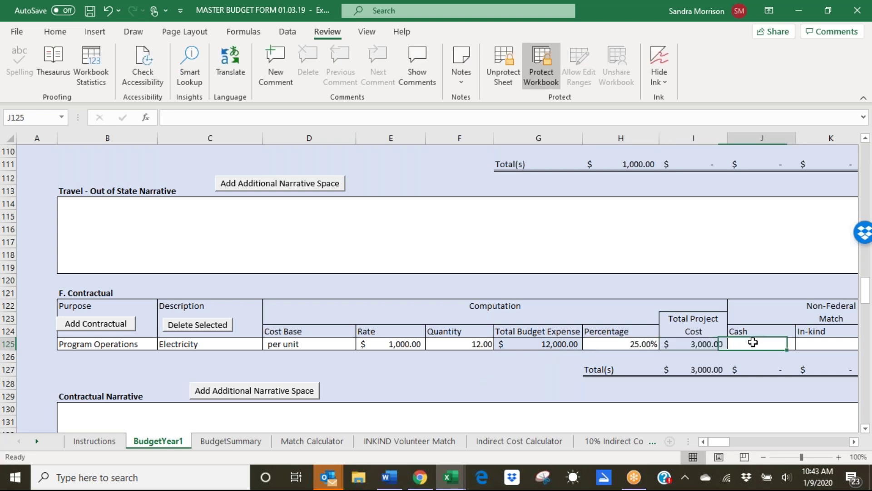
key(Tab)
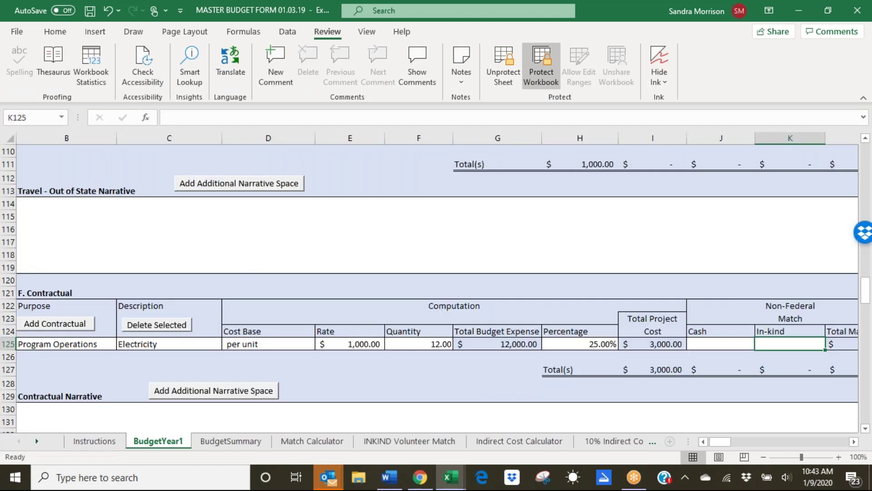
key(Tab)
click(616, 341)
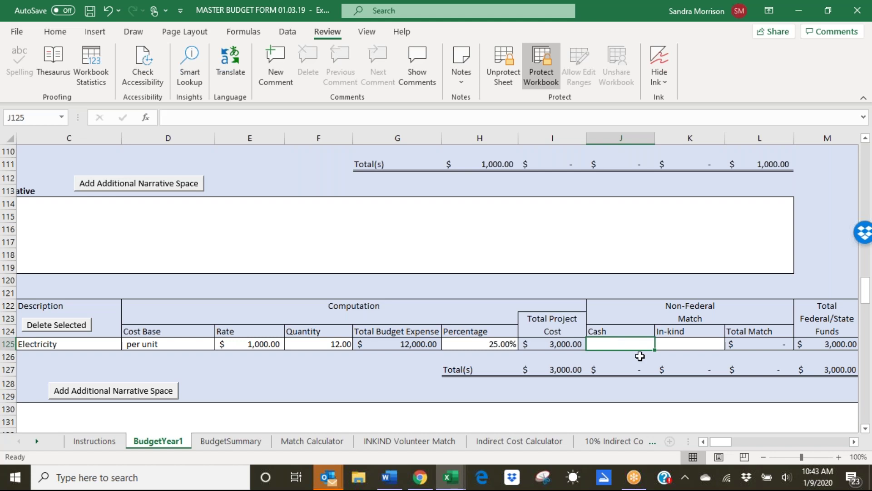
text(500)
key(Return)
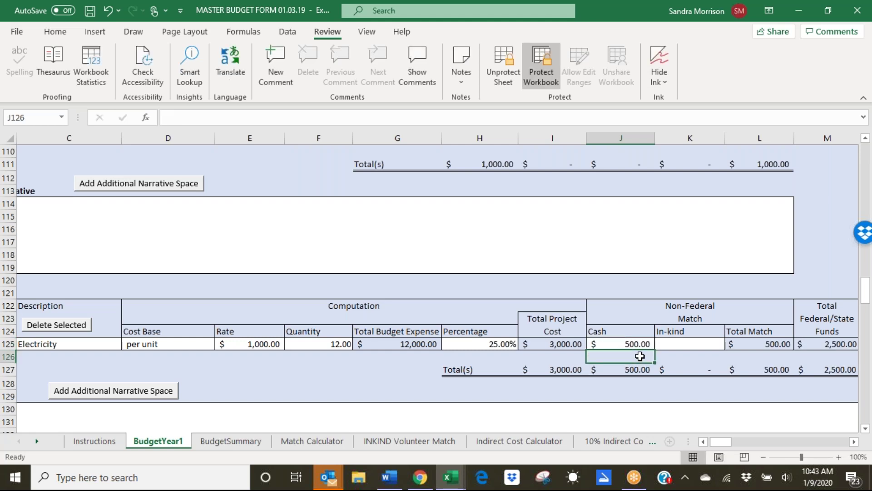
Step: Review the Contractual Electricity row from its Purpose entry through the available Cost Base options
click(315, 367)
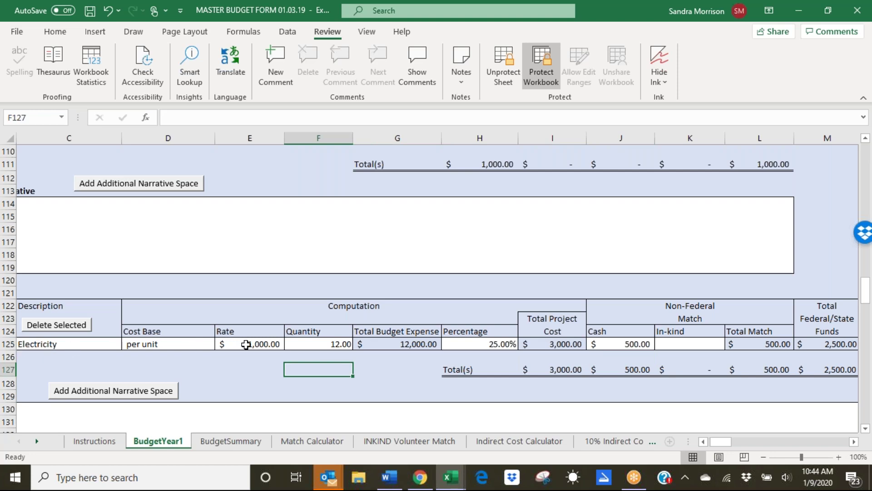
click(57, 357)
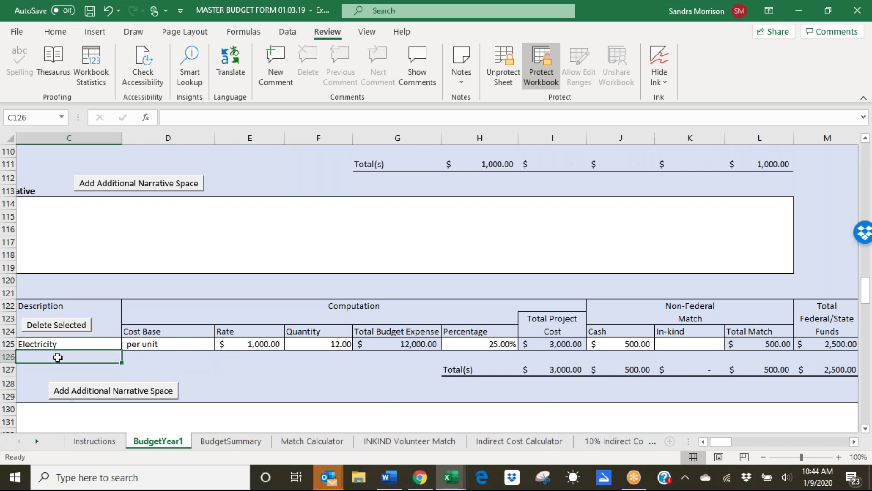
key(Left)
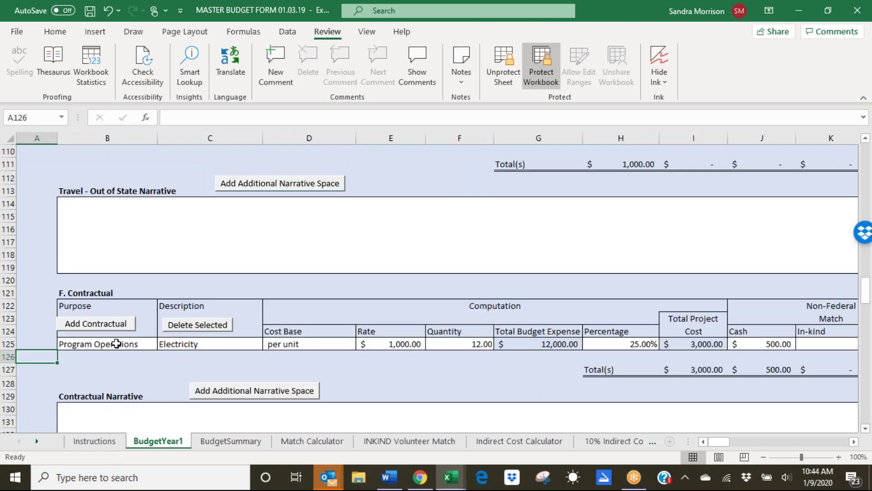
click(116, 344)
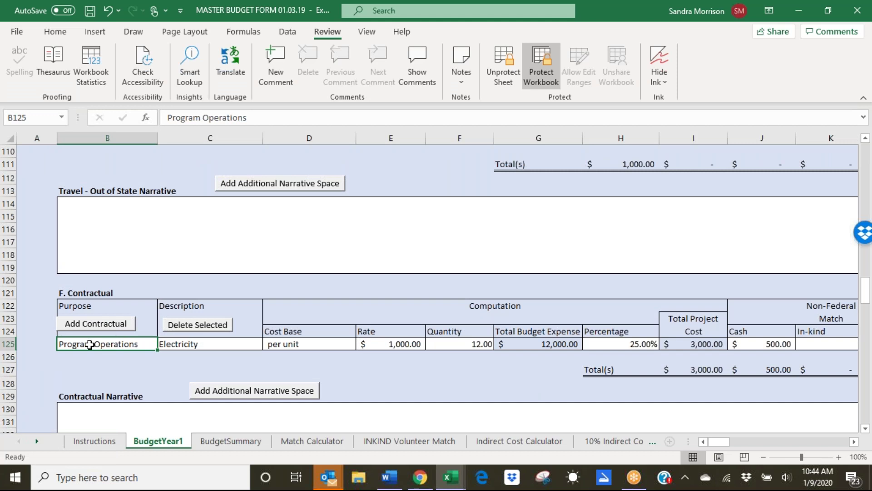
click(337, 347)
click(362, 343)
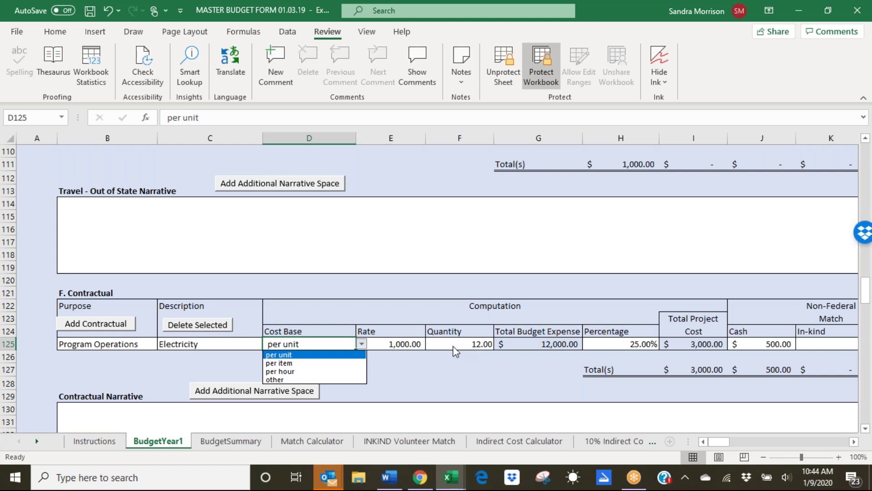
click(424, 376)
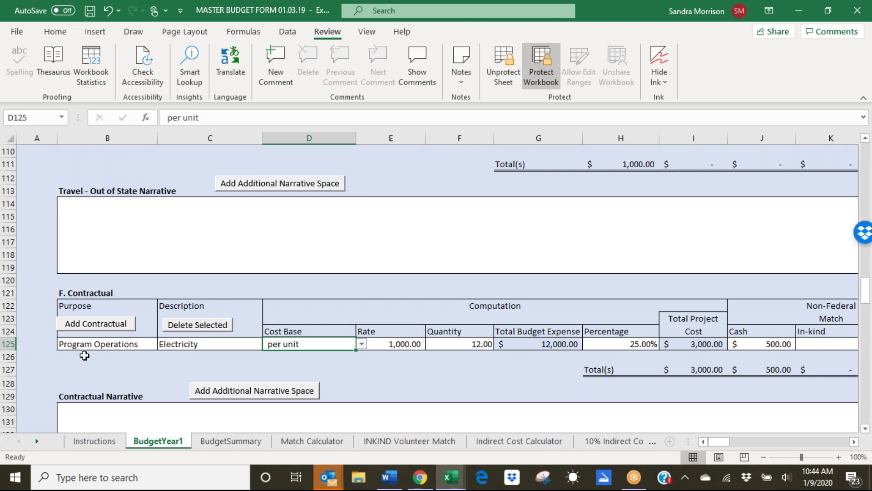
Step: Add a second row to the Commodities section below the Contractual Narrative
scroll(84, 355, down, 1)
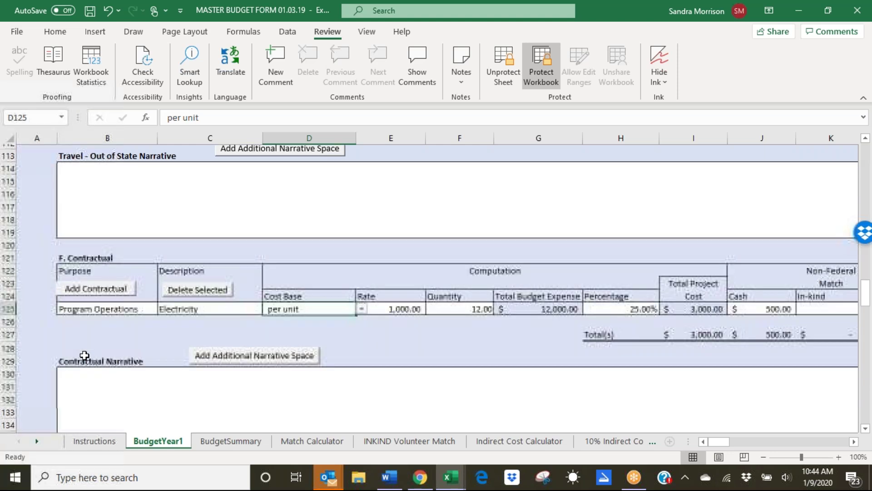
scroll(85, 355, down, 1)
click(94, 346)
scroll(97, 346, down, 1)
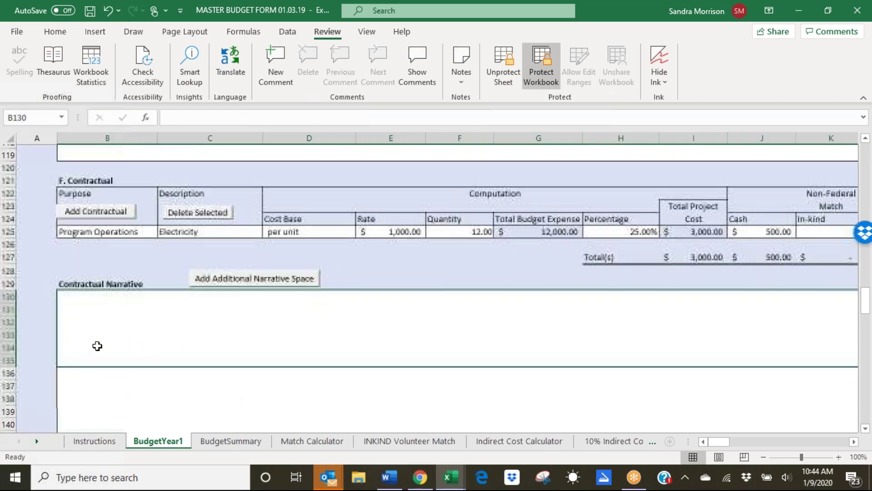
scroll(98, 346, down, 1)
scroll(97, 345, down, 2)
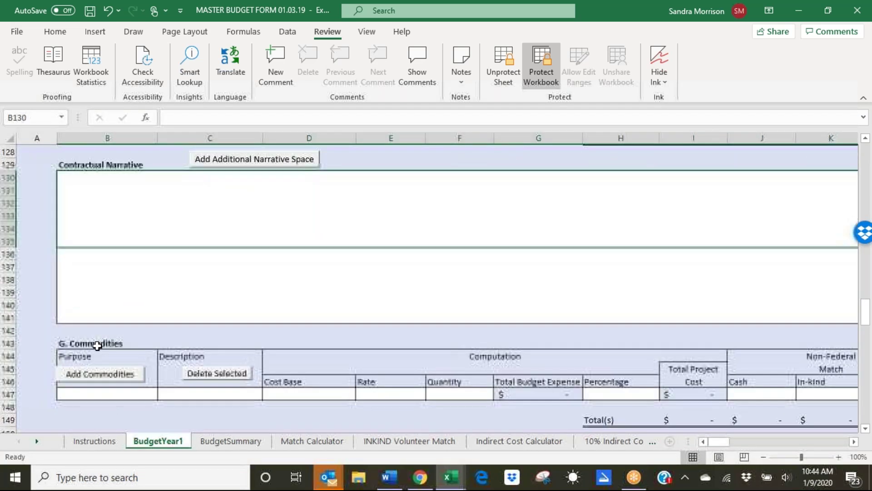
scroll(97, 345, down, 2)
click(97, 343)
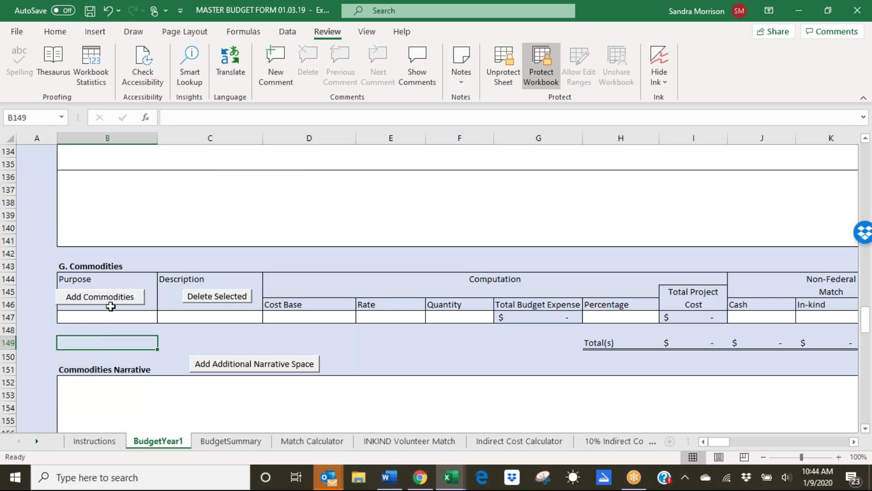
click(112, 299)
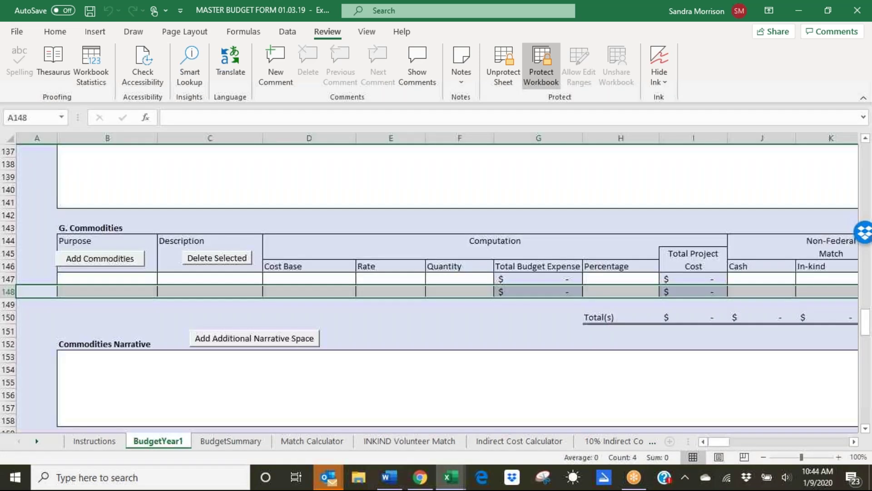
Step: Fill the first Commodities row with Shelter operations as the Purpose and Supplies as the Description
click(95, 280)
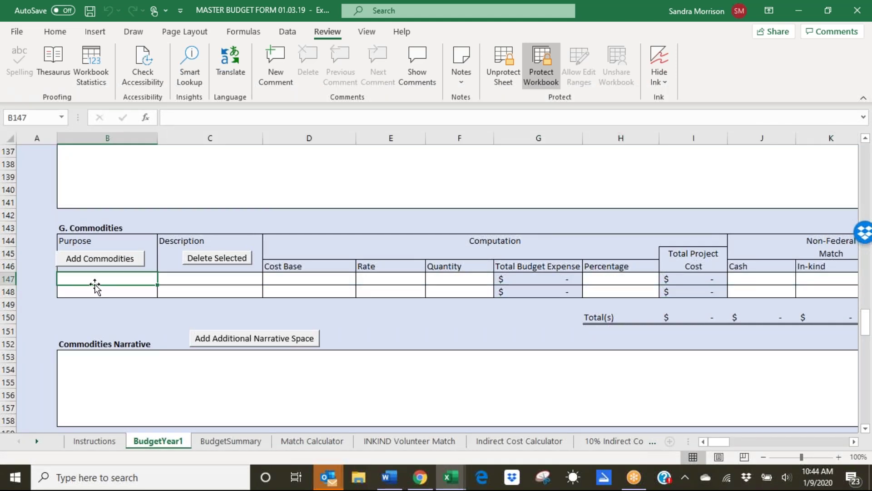
text(S)
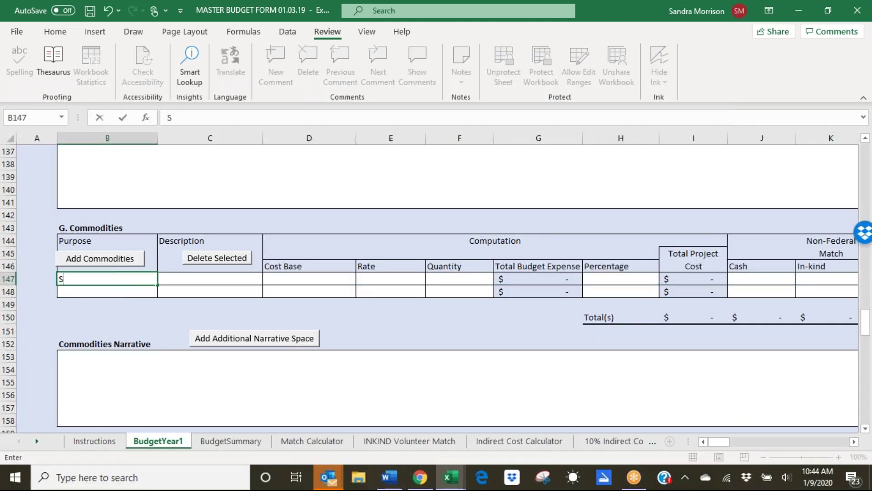
text(helter operations)
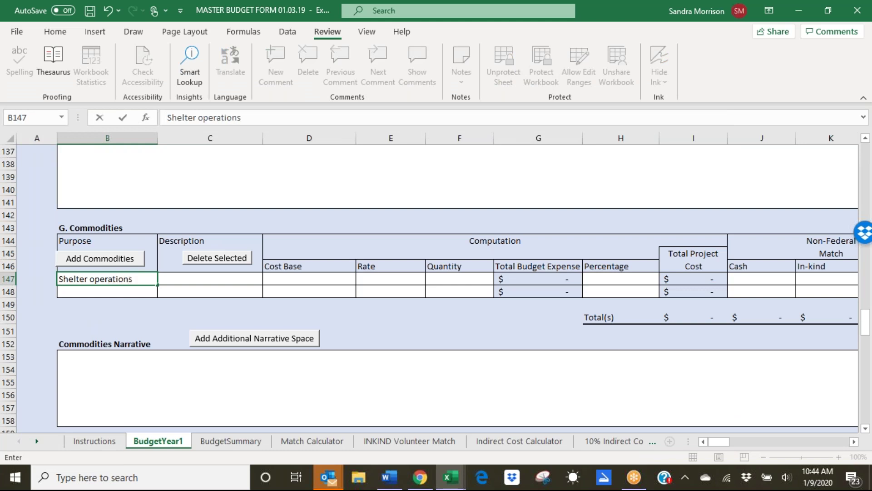
key(Tab)
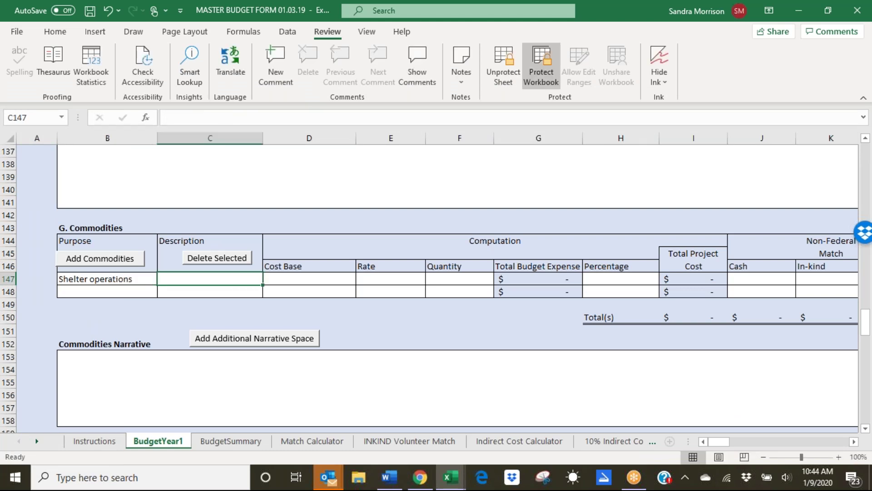
text(Supplies)
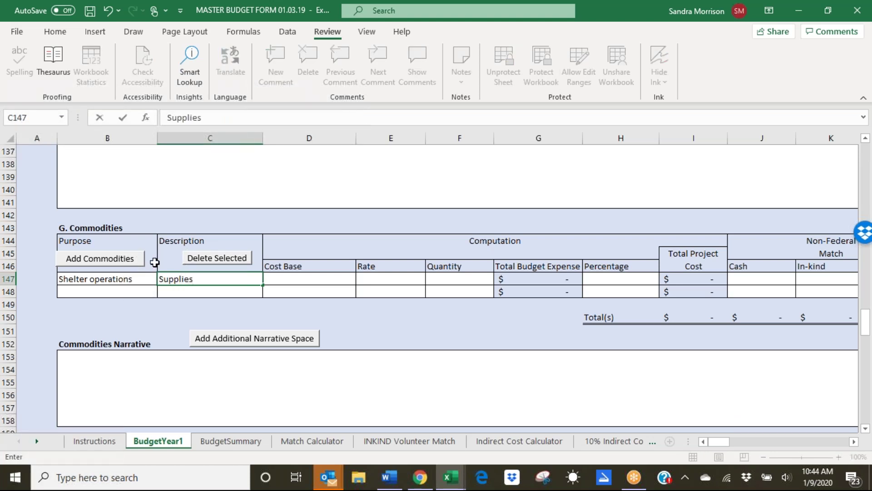
Step: Set the Cost Base of the Commodities Supplies row to per month
key(Return)
click(175, 277)
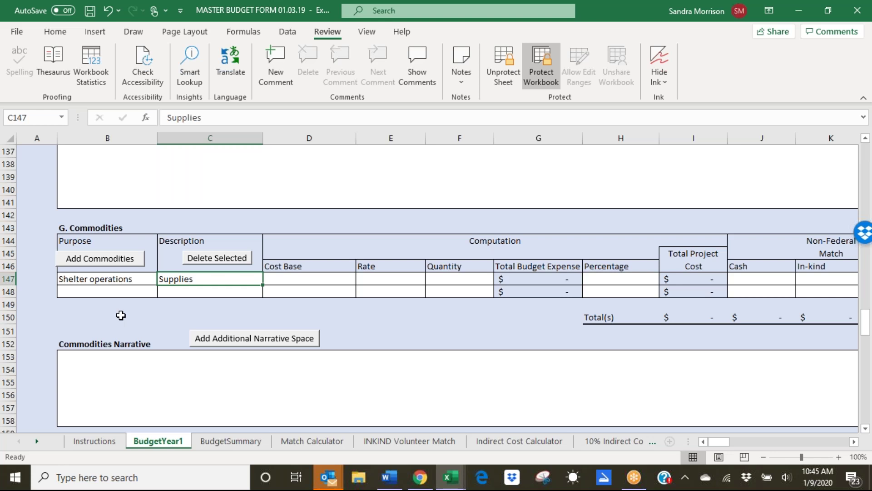
click(298, 279)
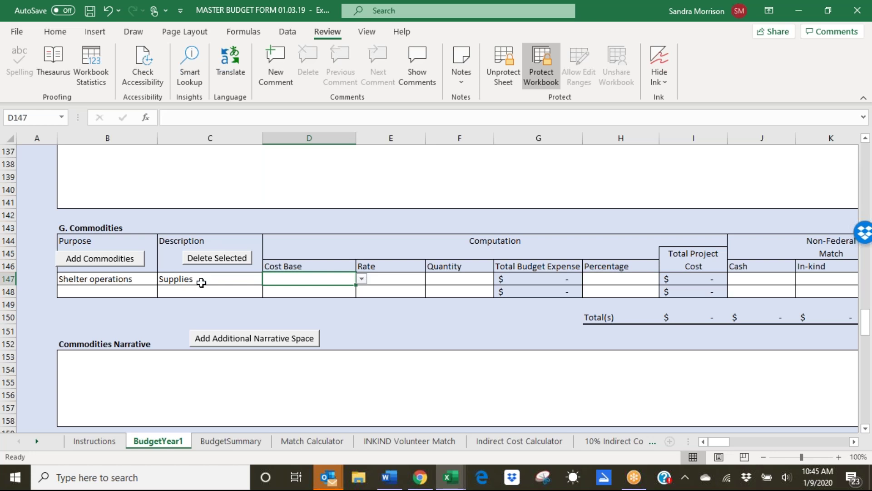
click(166, 279)
click(323, 282)
click(361, 279)
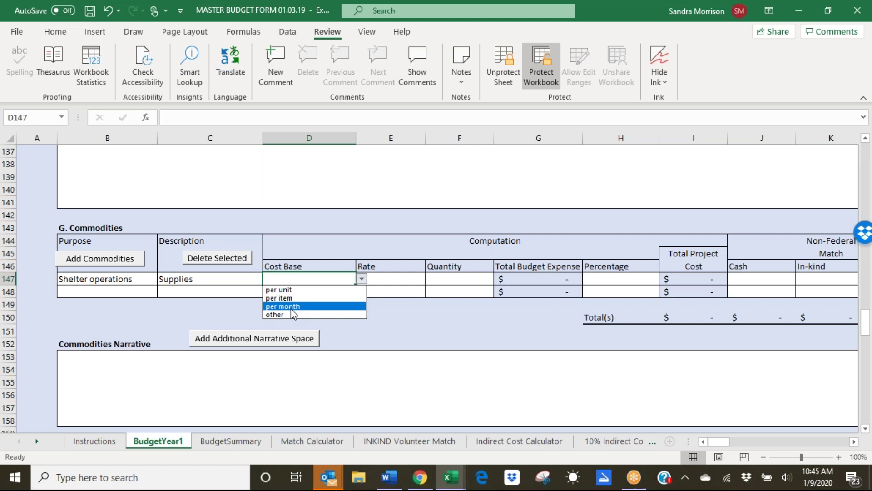
click(294, 307)
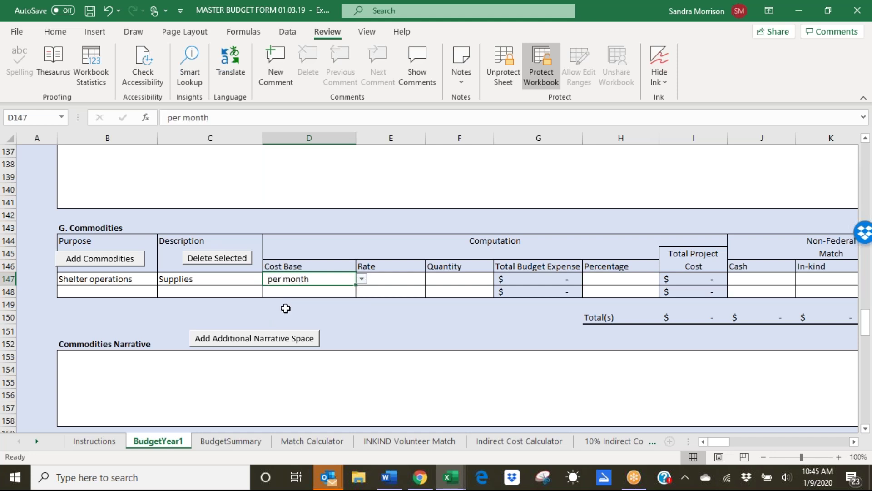
Step: Complete the Supplies row's computation with a Rate of 250, a Quantity of 12 and a Percentage of 100%
click(396, 279)
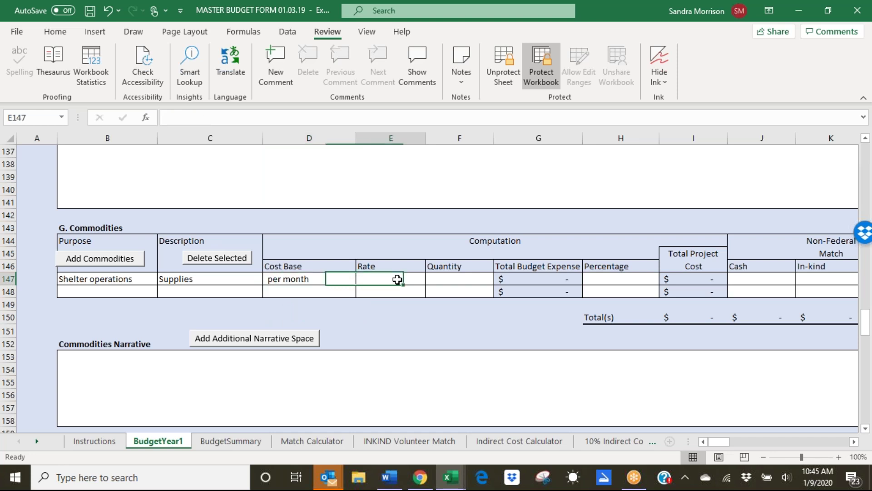
text(250)
key(Tab)
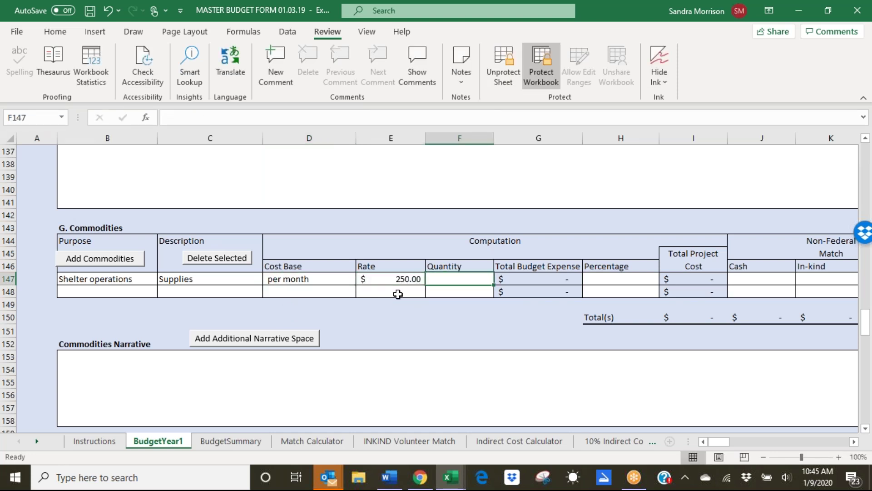
text(12)
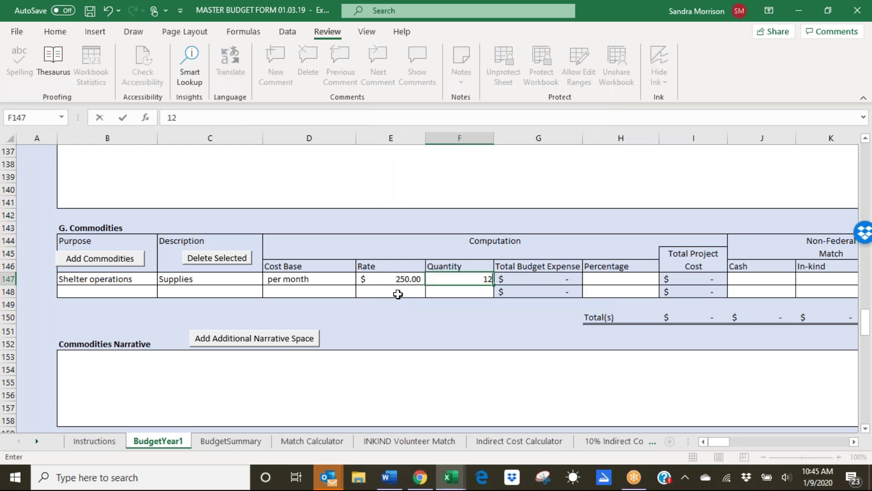
key(Tab)
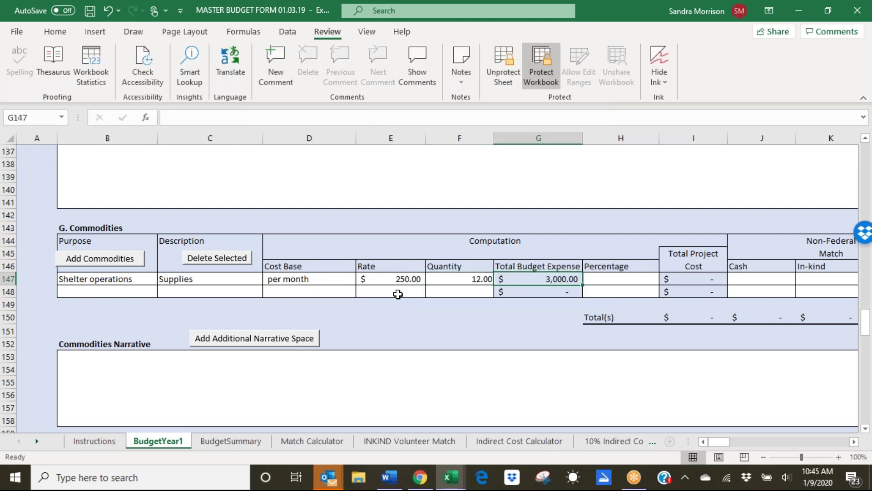
key(Tab)
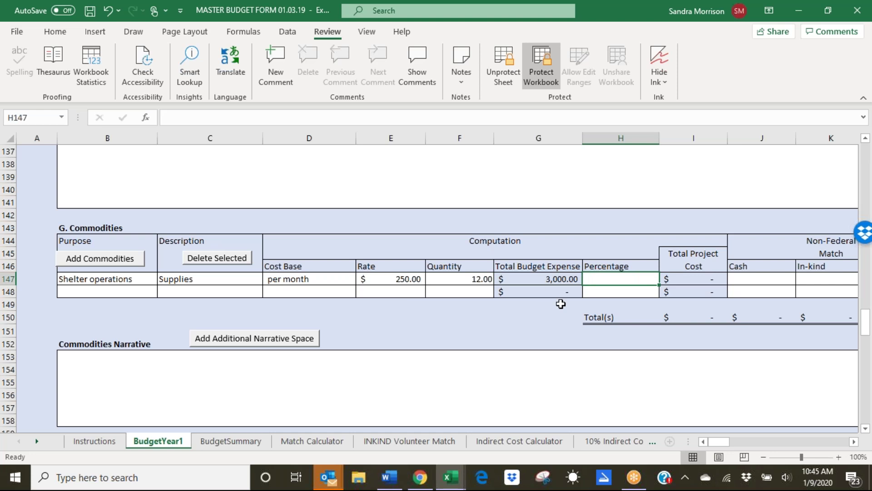
text(100)
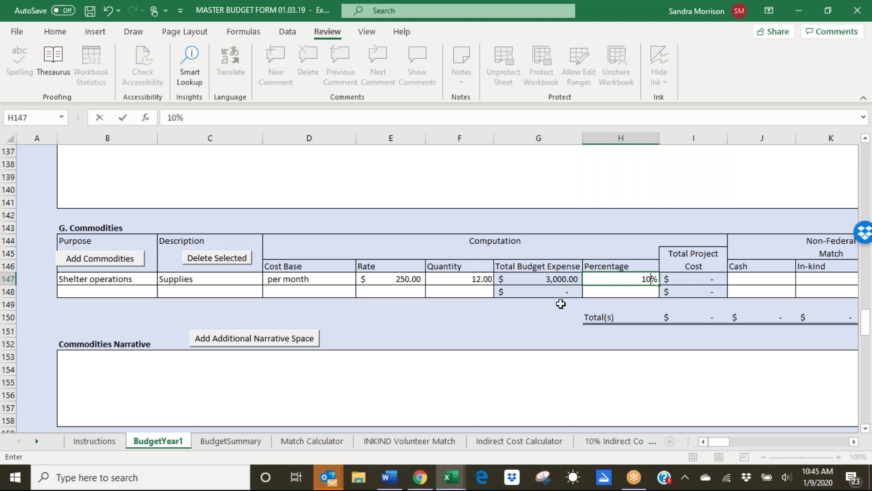
key(Tab)
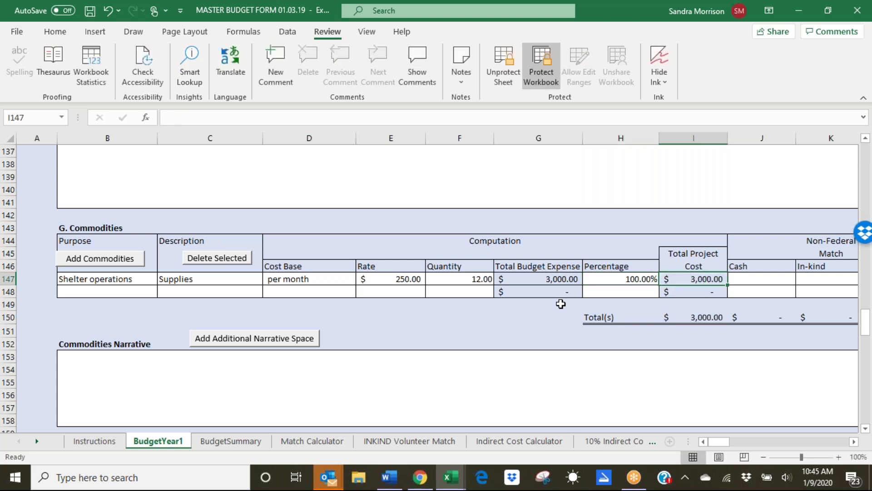
Step: Fill the second Commodities row with Shelter operations as the Purpose and Donations as the Description
click(79, 292)
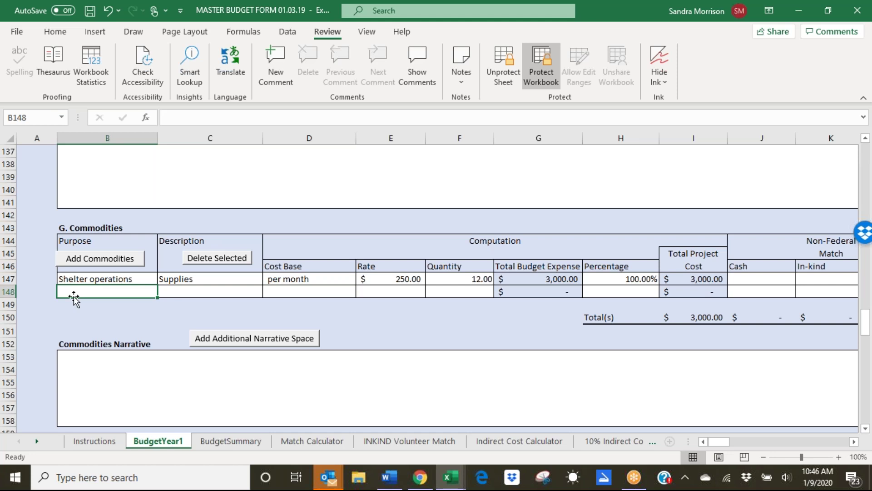
text(D)
key(BackSpace)
text(Shelter )
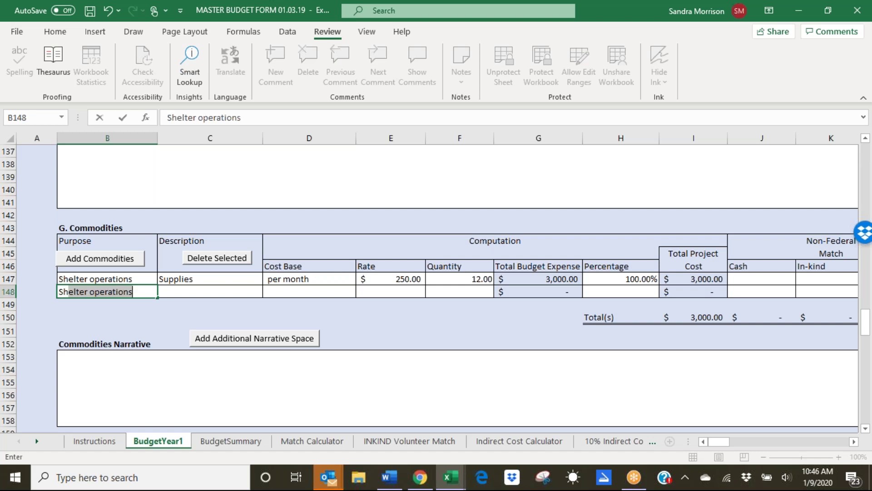
text(operations)
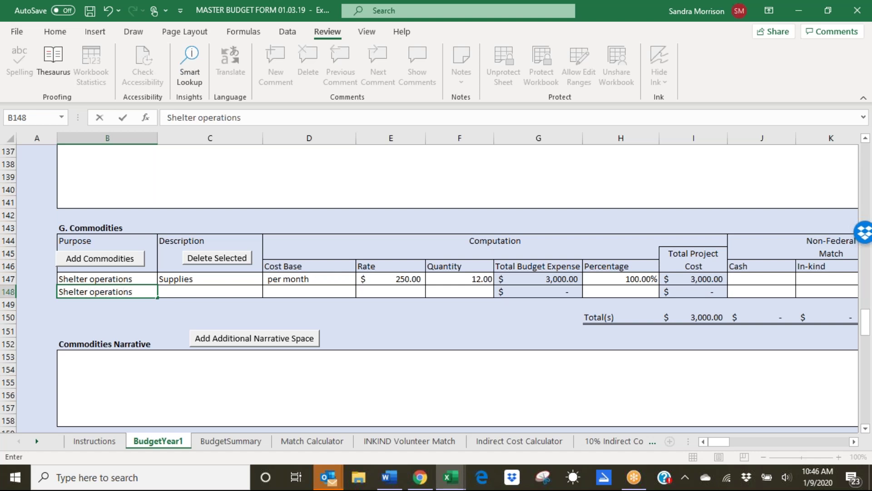
key(Tab)
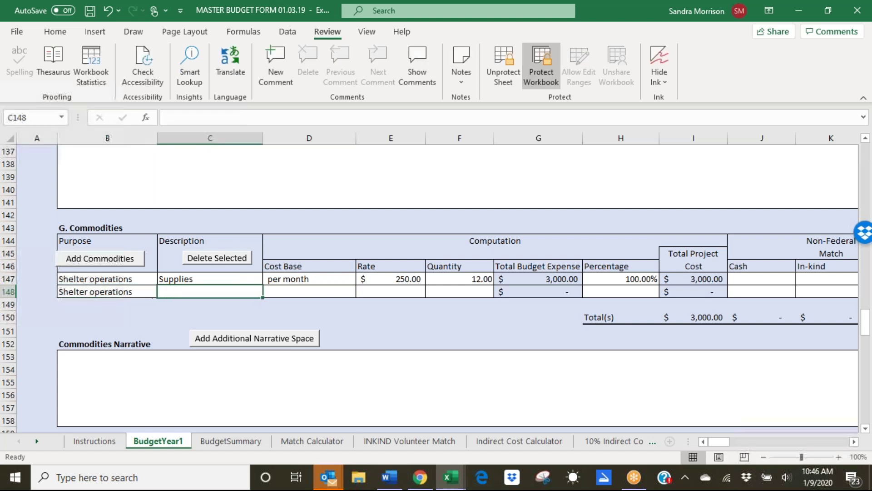
text(Do)
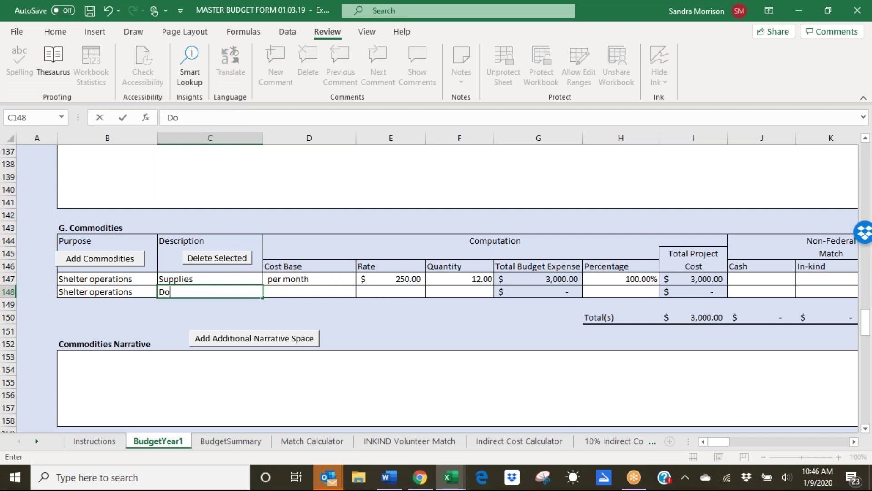
text(nations)
key(Tab)
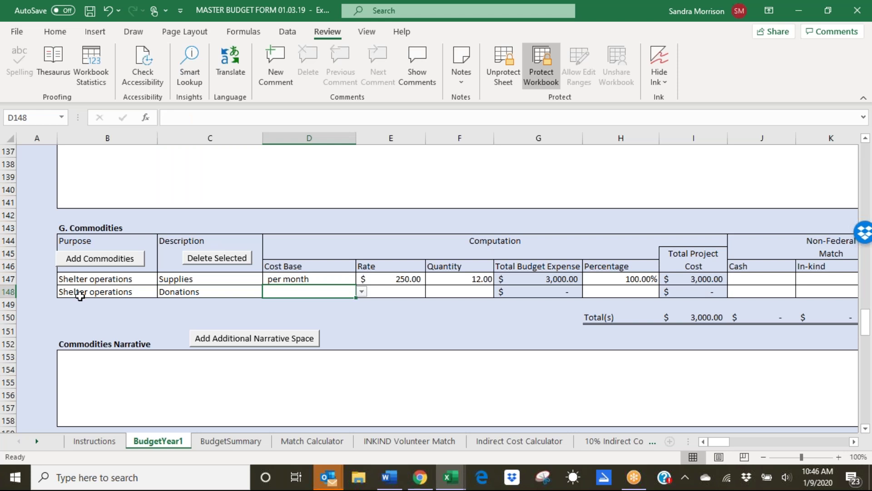
Step: Set the Donations row's Cost Base to per month, its Rate to 100 and its Quantity to 12
click(362, 291)
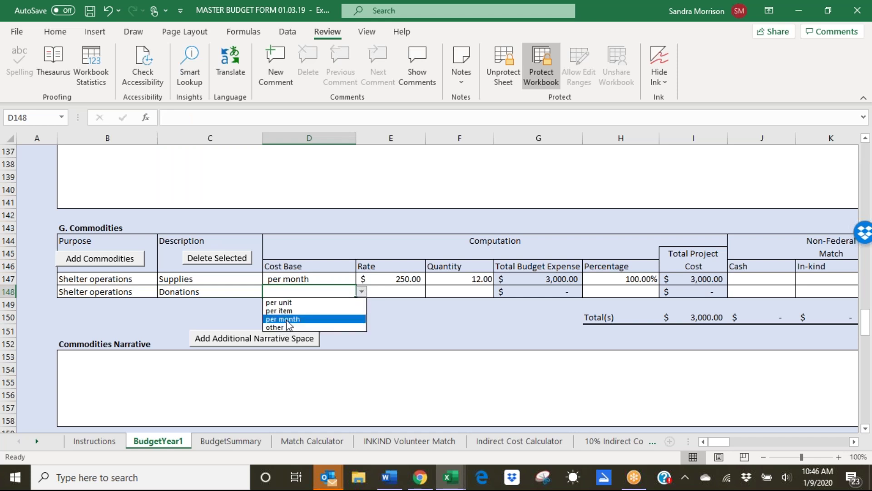
click(289, 320)
click(387, 291)
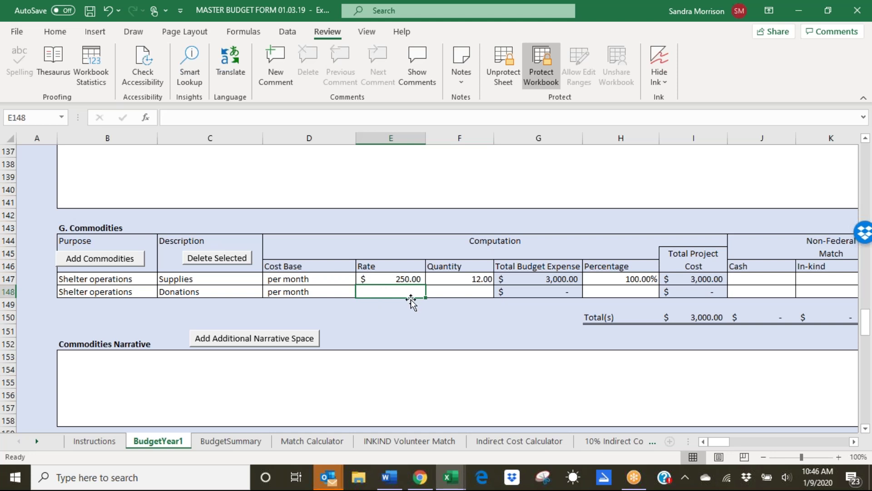
text(100)
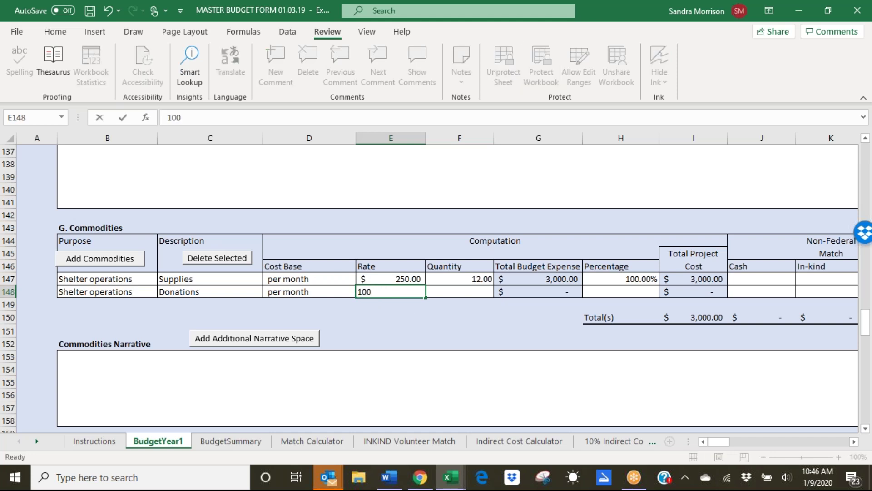
key(Tab)
text(12)
key(Tab)
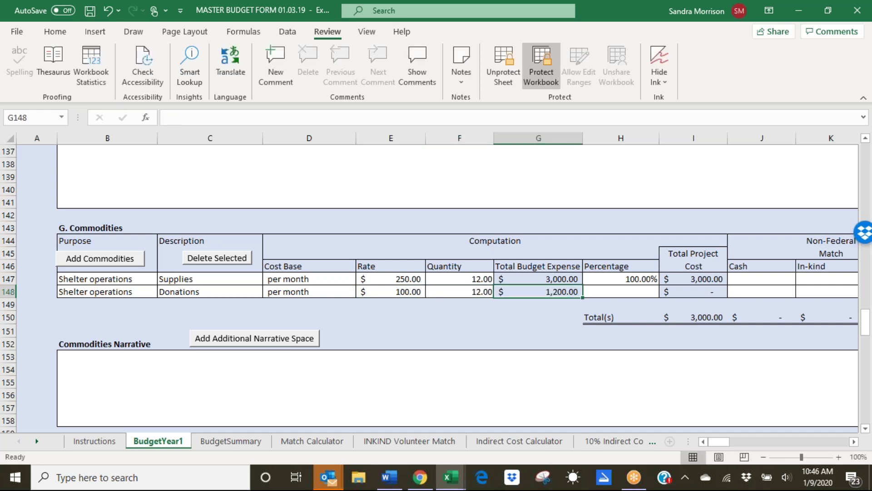
Step: Enter 100% as the Donations row's Percentage and 1200 as its Non-Federal In-kind match
key(Tab)
text(100)
key(Tab)
key(Tab)
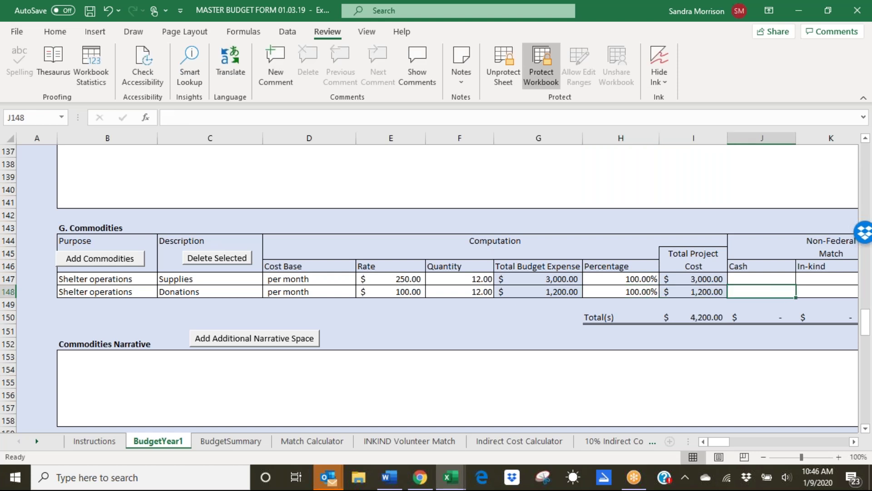
key(Tab)
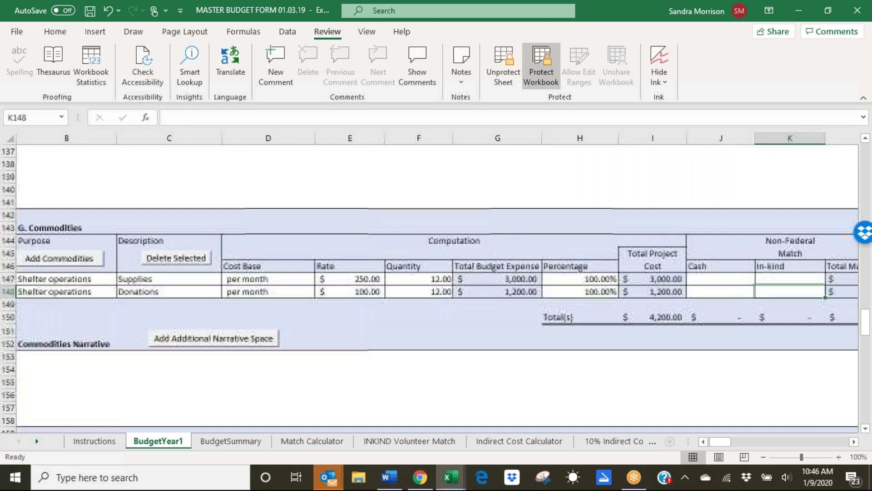
text(1200)
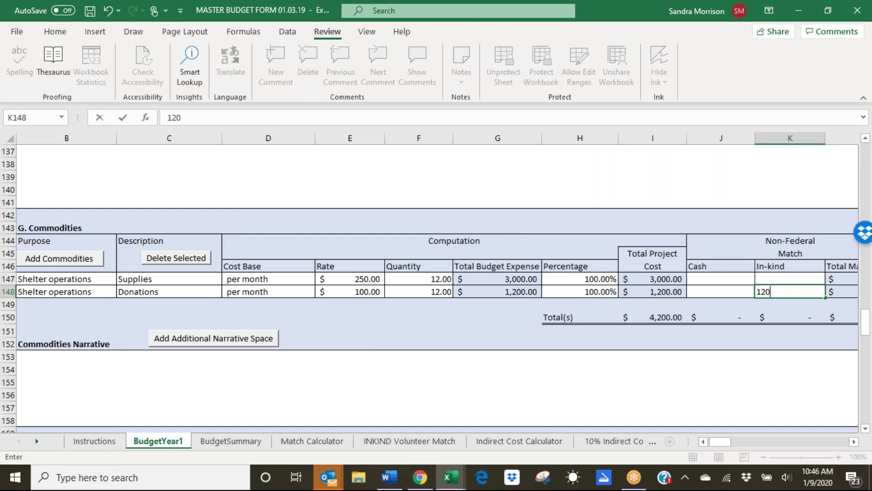
key(Return)
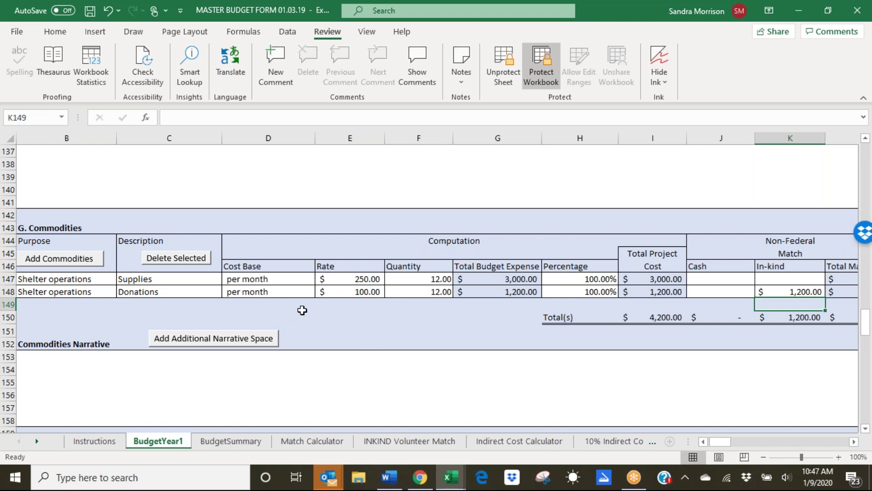
Step: Review the Donations row's description, budget expense and in-kind match, the Commodities Narrative, and the Capital Outlay Equipment section
click(162, 293)
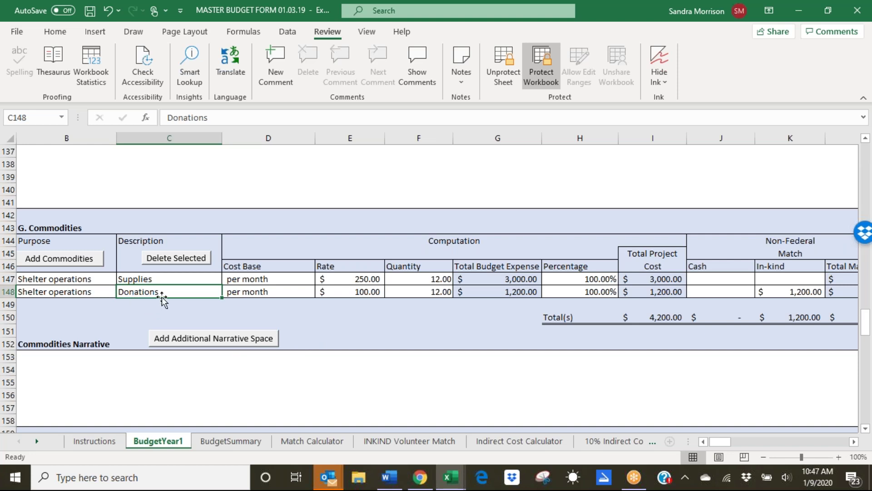
click(518, 293)
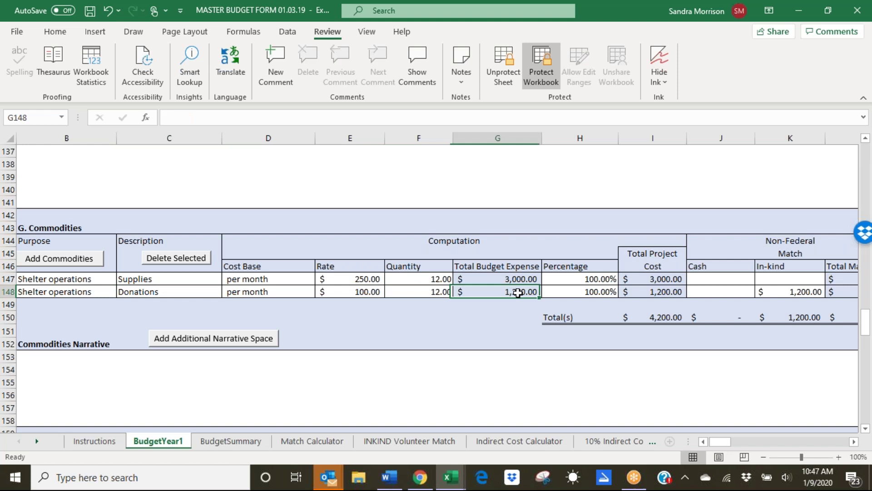
click(796, 292)
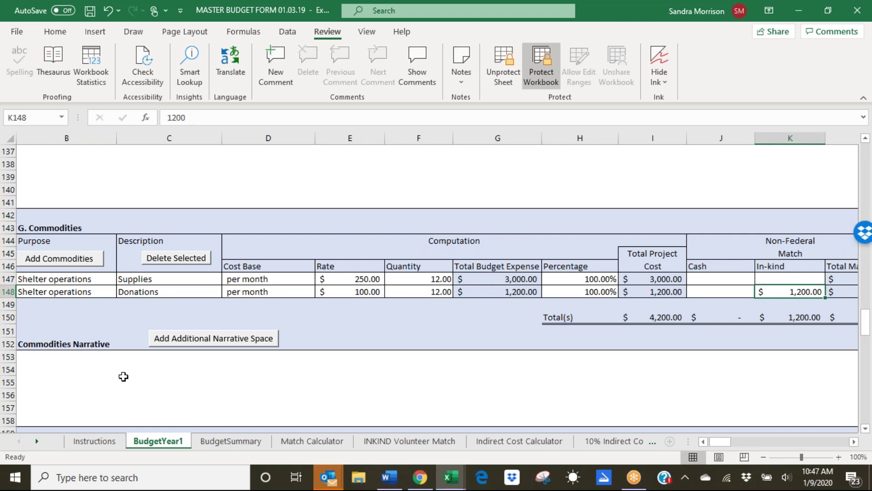
scroll(123, 377, down, 1)
scroll(124, 376, down, 1)
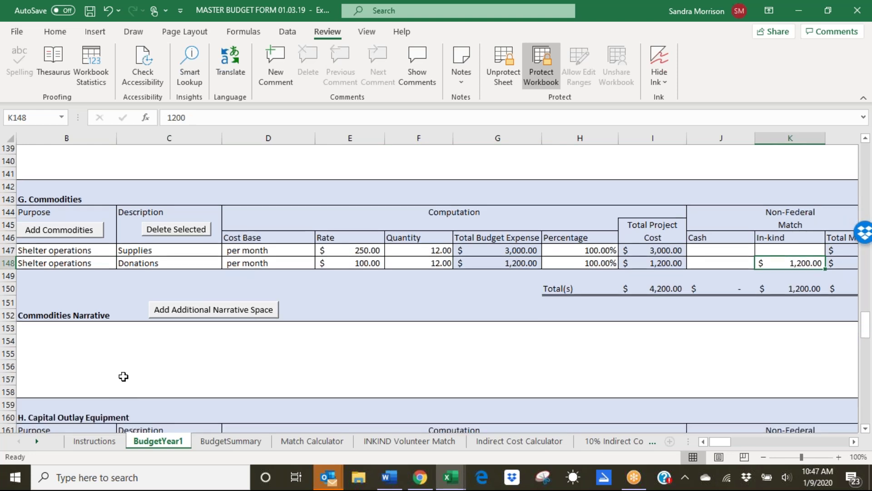
scroll(123, 376, down, 1)
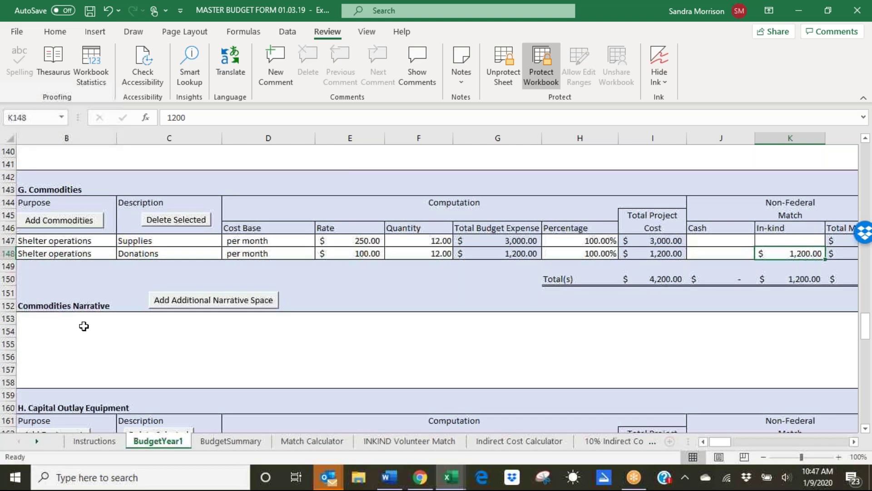
scroll(83, 326, down, 1)
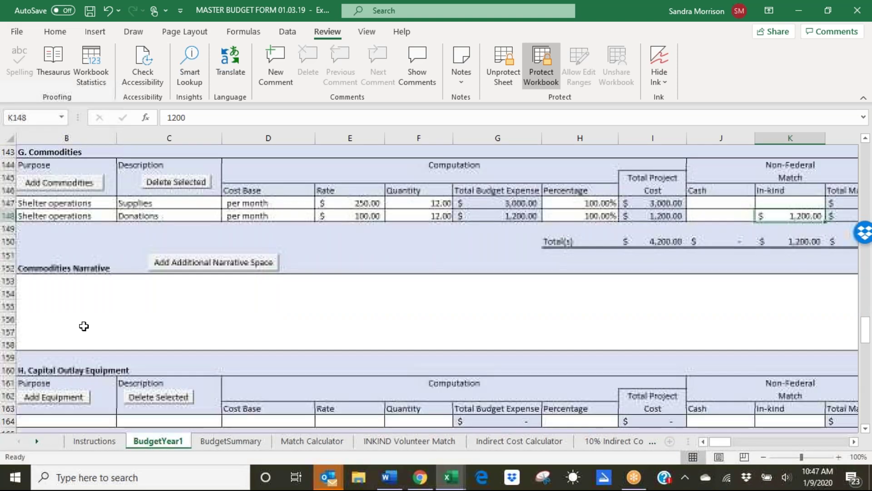
scroll(65, 412, down, 1)
scroll(65, 413, down, 1)
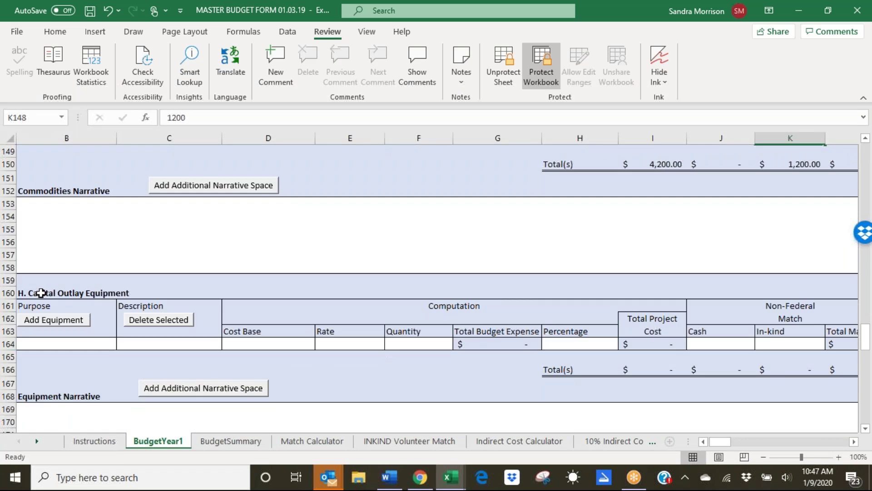
click(73, 292)
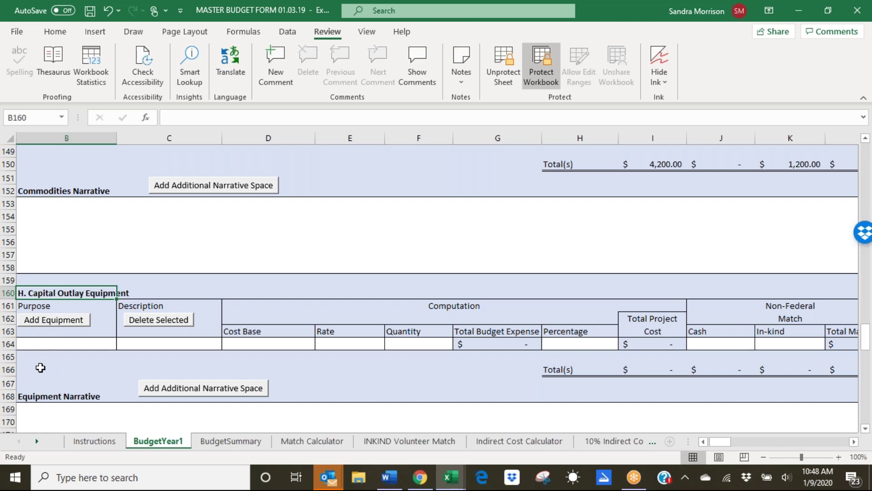
scroll(40, 368, down, 3)
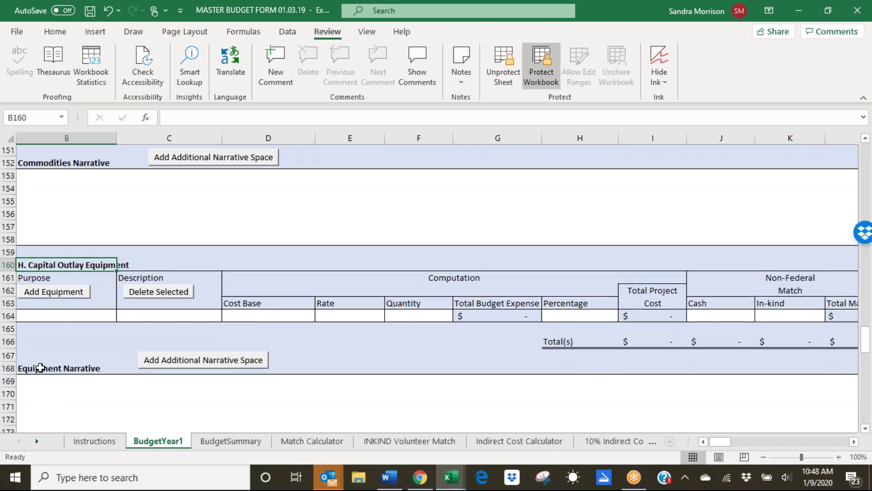
Step: Enter Programs Operations as the Purpose in the first Capital Outlay Equipment row
click(45, 305)
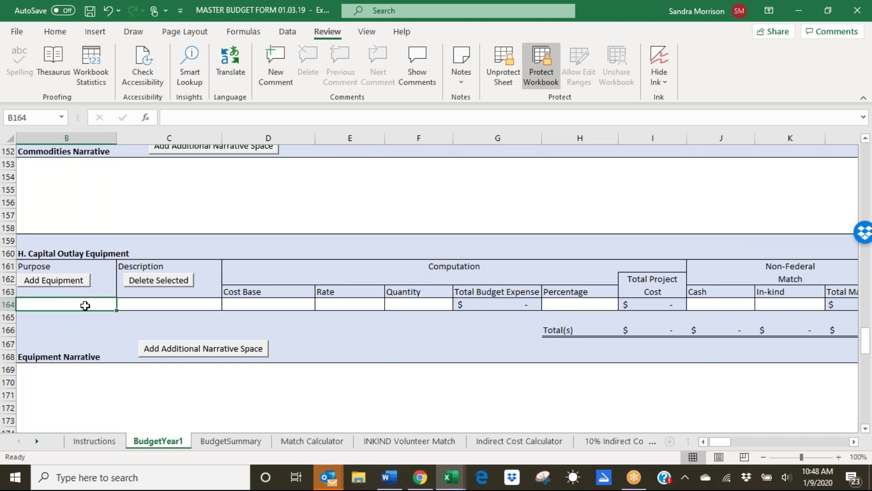
text(Prg)
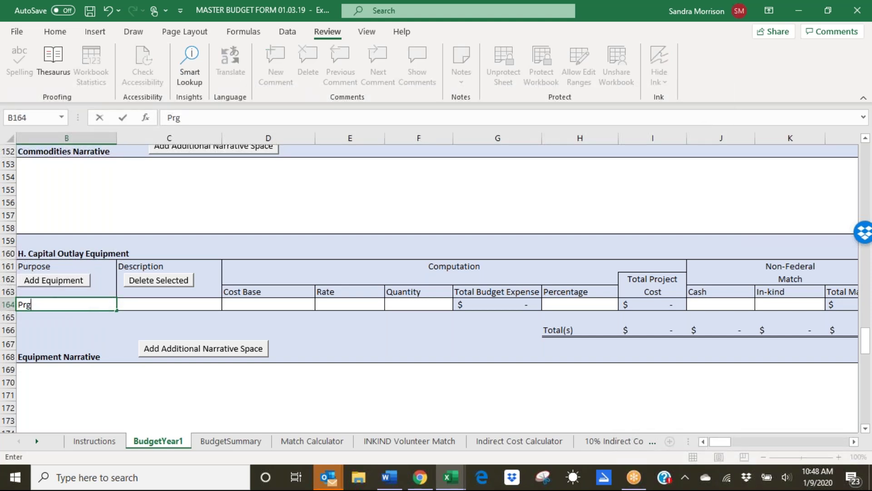
key(BackSpace)
text(ograms Ope rat)
key(BackSpace)
key(BackSpace)
text(ations)
key(ctrl+Return)
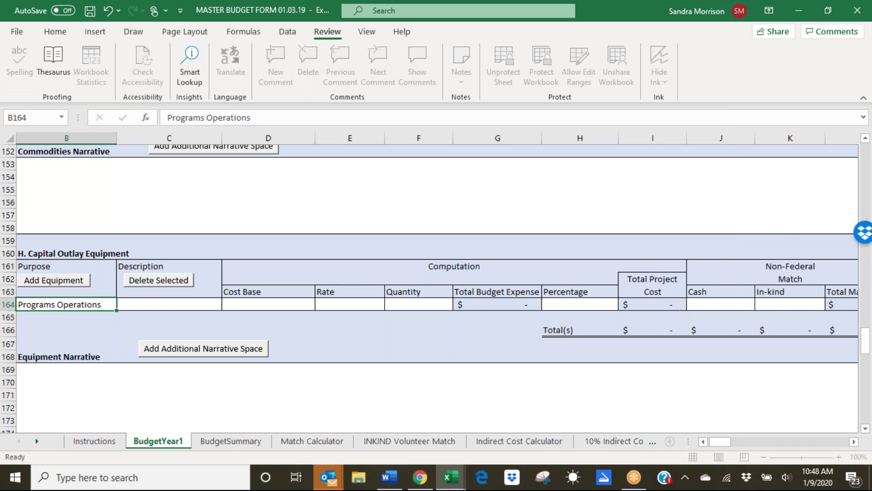
Step: Fill in the Capital Outlay Equipment row's Description, beginning with "desk comp"
key(Tab)
text(desk com)
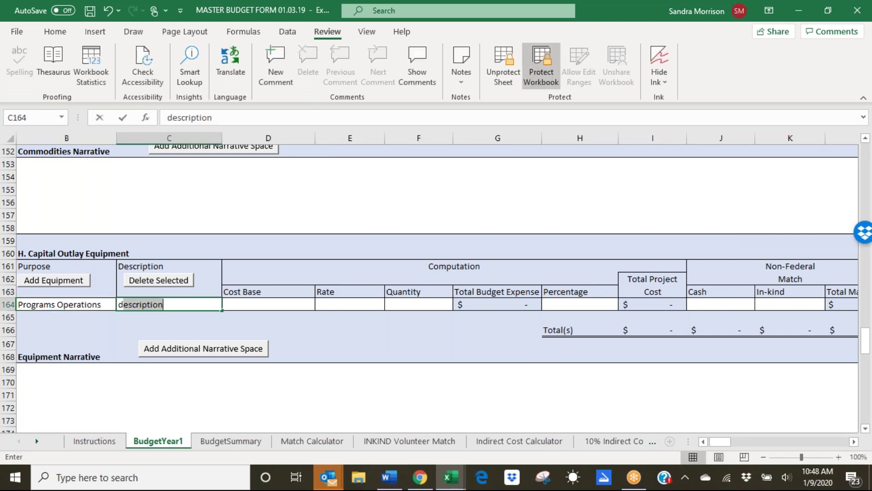
text(p)
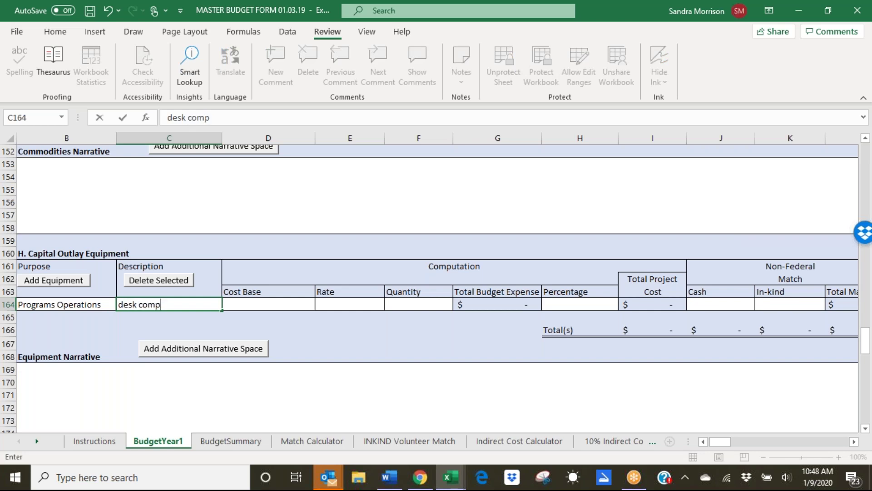
Step: Complete the Programs Operations equipment row's description as "desk computers" and set its cost base to per unit
text(uters)
click(262, 306)
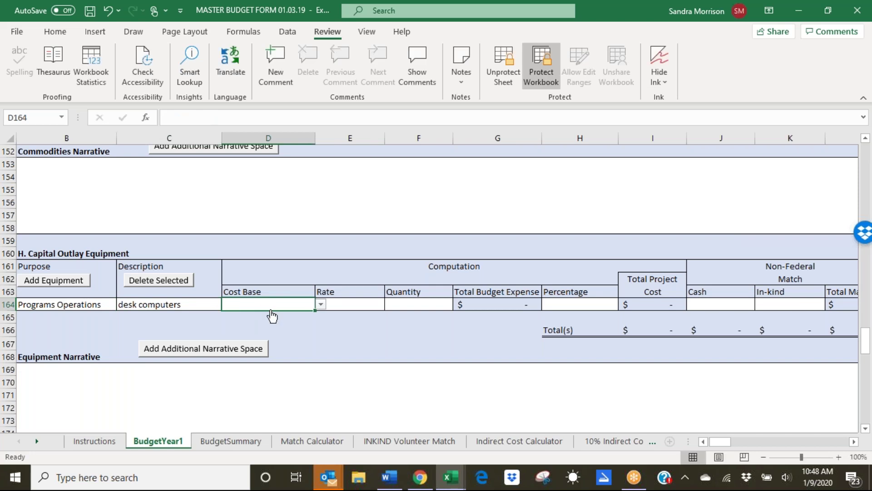
click(322, 305)
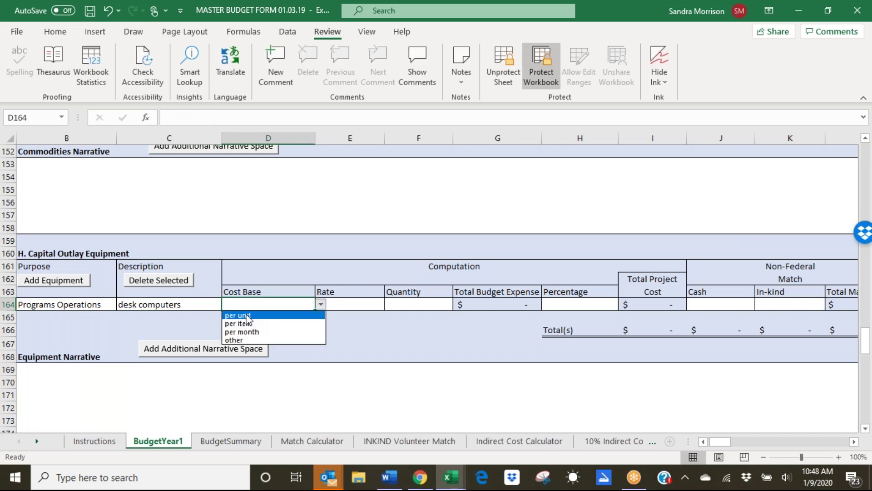
click(247, 318)
Step: Give the desk computers row a rate of 800 and a quantity of 2
click(341, 306)
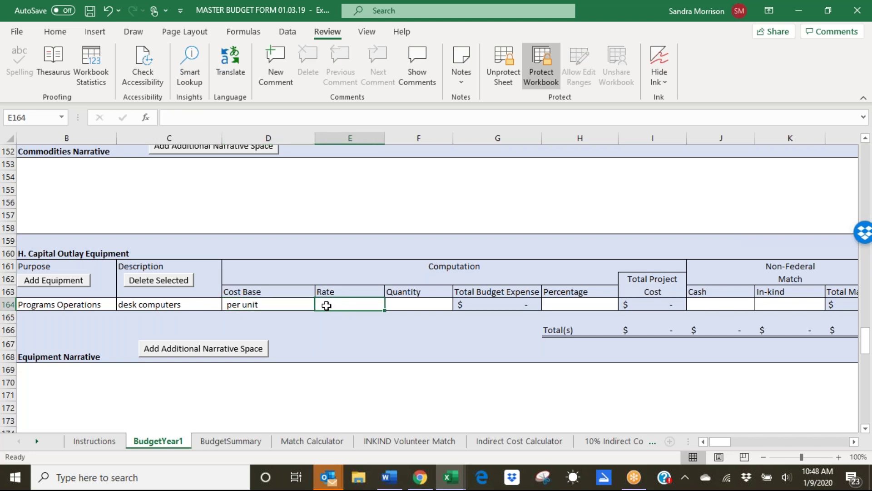
text(800)
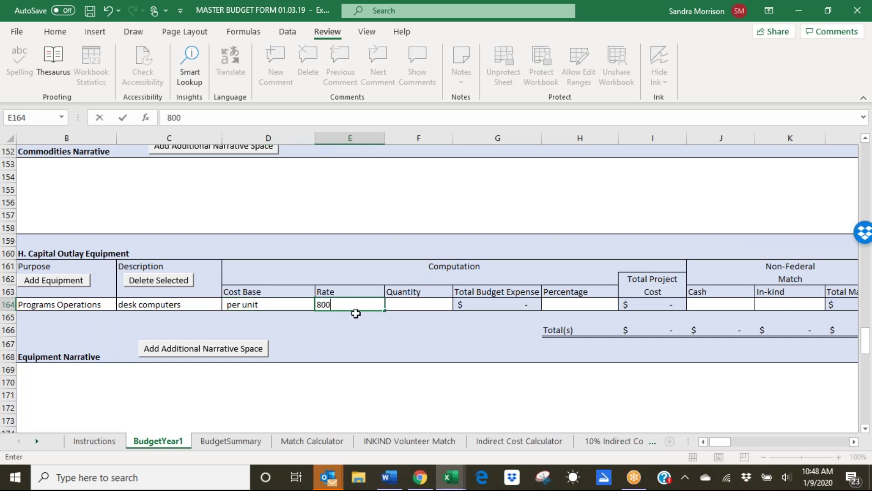
key(Tab)
text(2)
key(Tab)
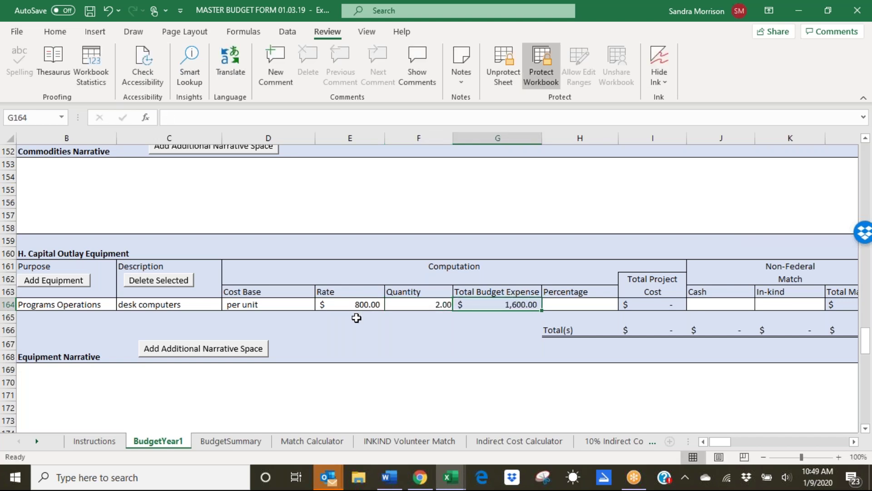
Step: Set the desk computers row's percentage to 100%
click(573, 304)
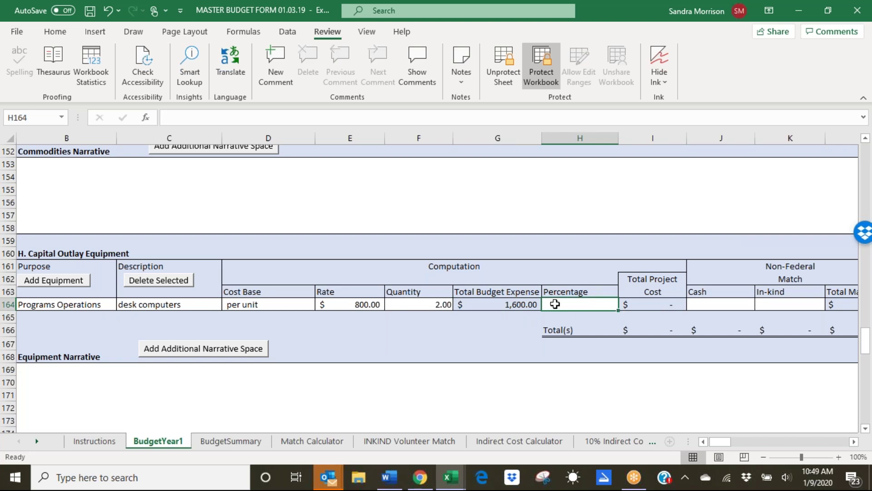
text(100)
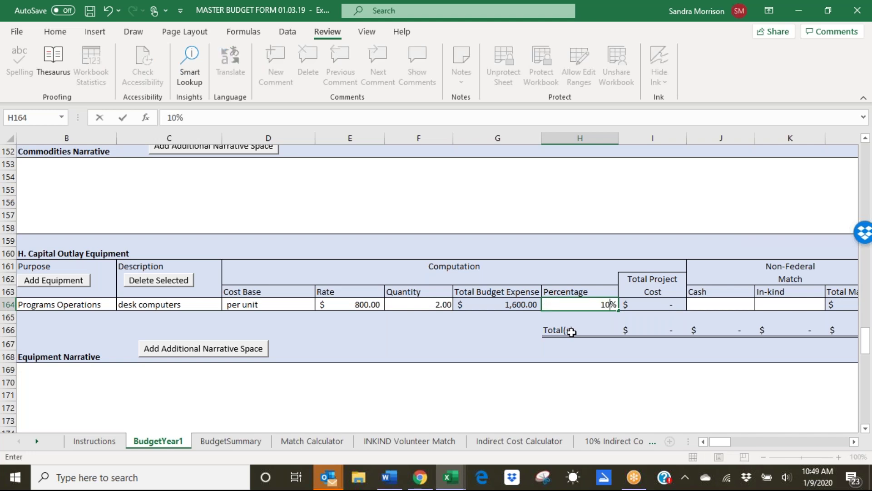
key(Tab)
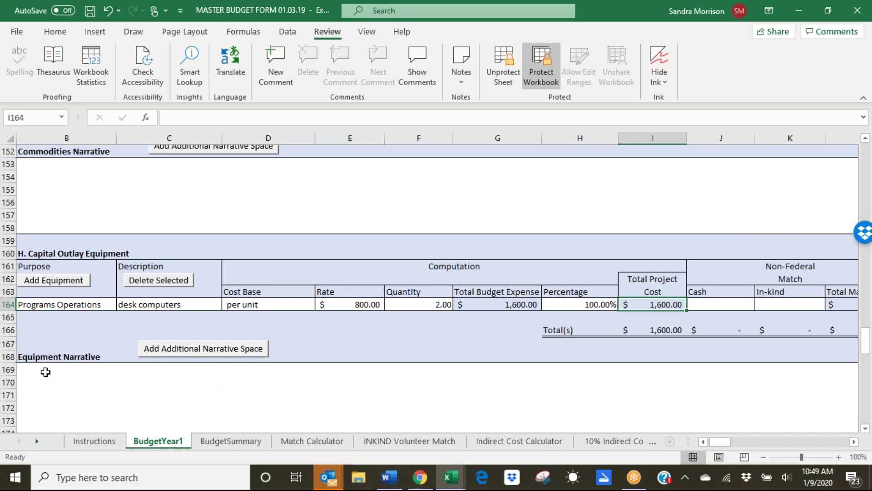
Step: Enter a non-federal cash match of 100 for the desk computers row in Capital Outlay Equipment
click(69, 388)
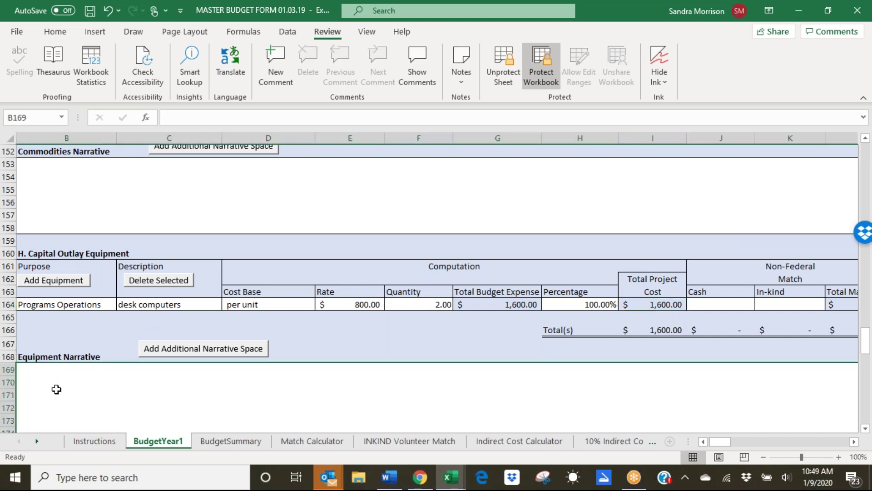
scroll(56, 389, down, 1)
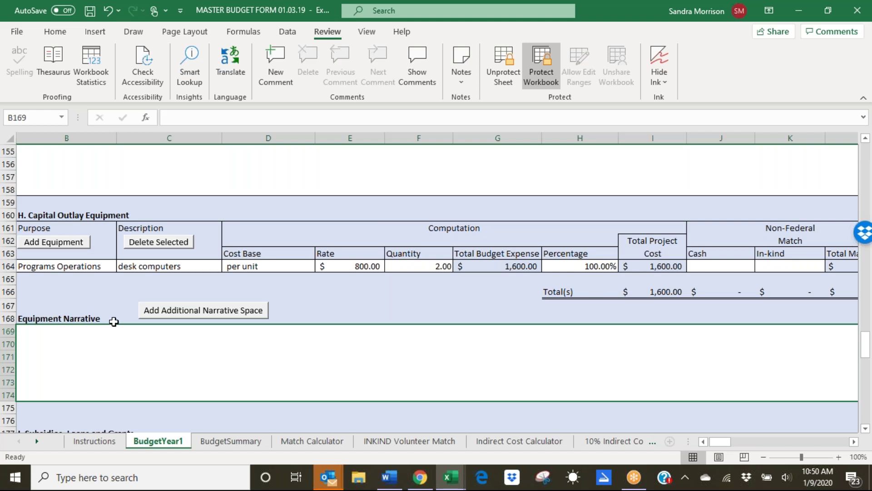
click(30, 282)
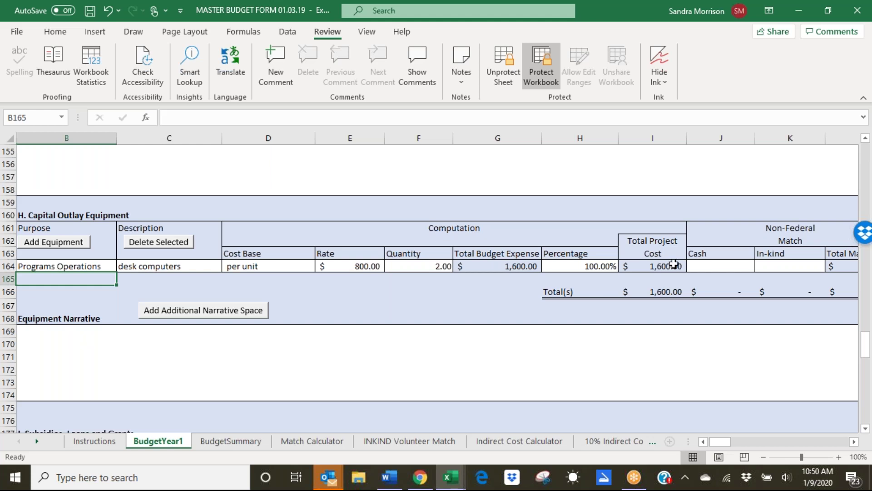
key(shift+Tab)
key(Tab)
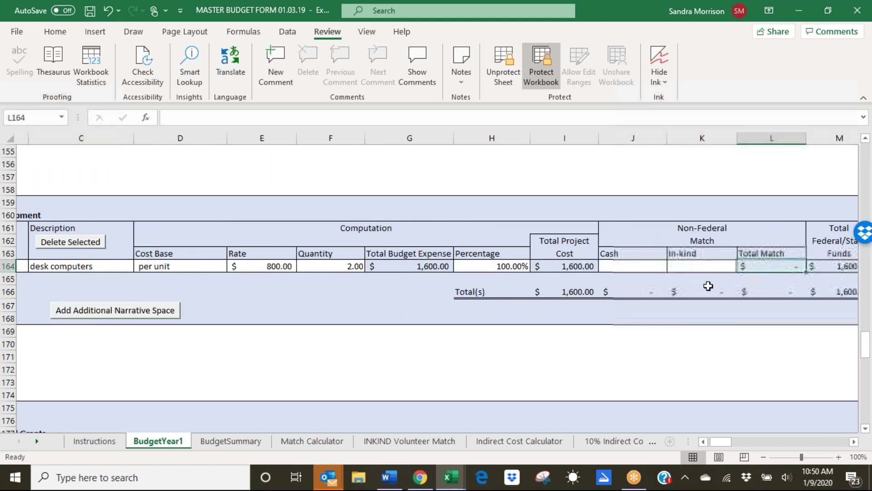
scroll(708, 286, right, 3)
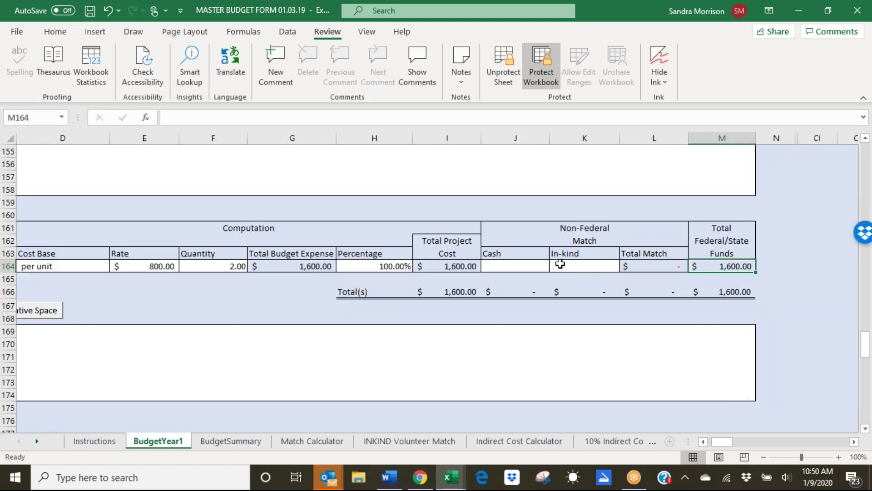
click(505, 266)
double_click(510, 268)
text(100)
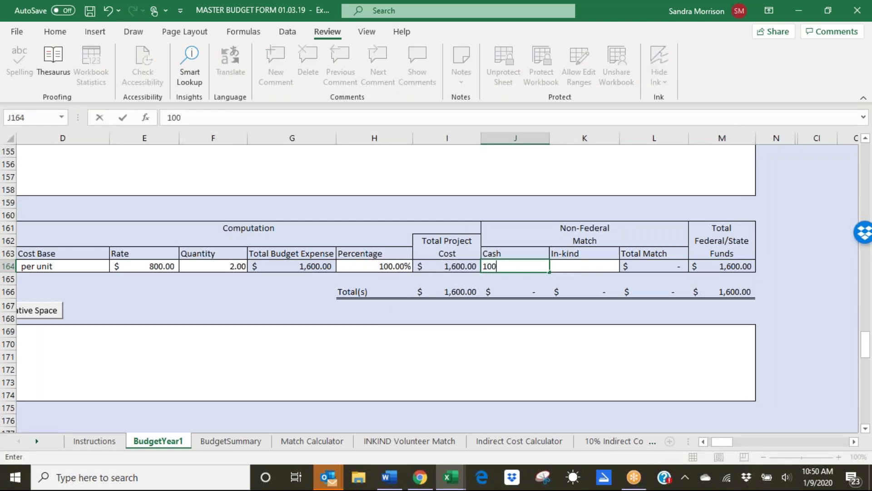
key(Return)
Step: Examine the Equipment Narrative area and the Subsidies, Loans and Grants section, down to the start of Other Costs
click(144, 364)
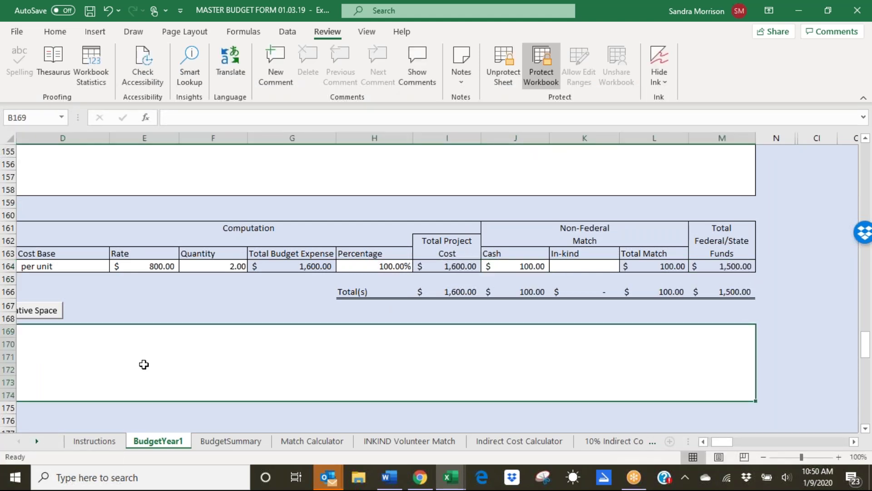
key(Left)
scroll(144, 365, left, 1)
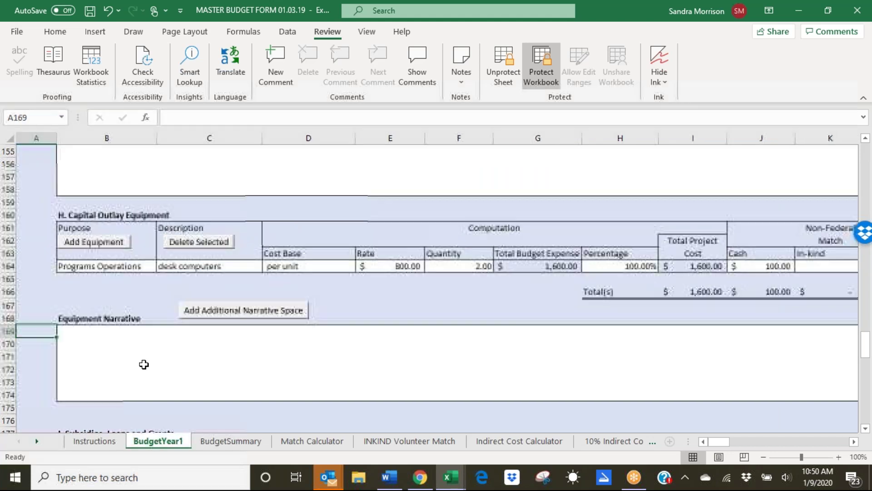
key(Down)
key(Down)
key(Down)
key(Down)
key(Down)
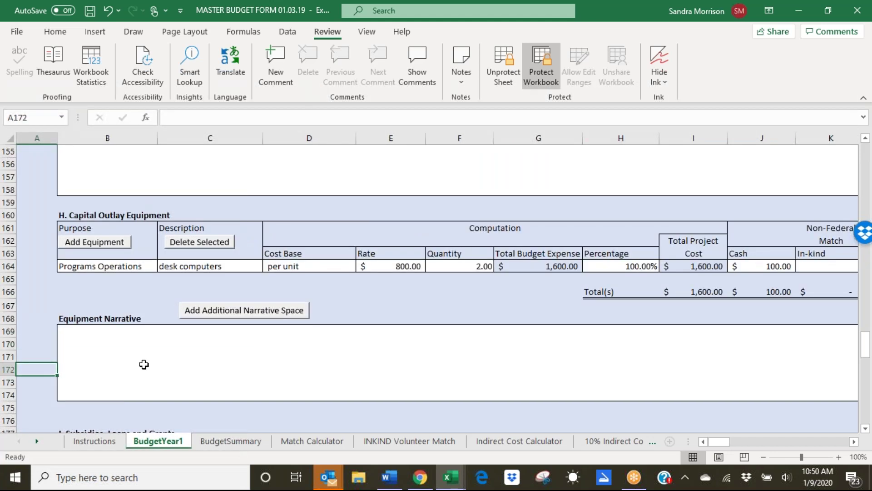
key(Down)
key(Down)
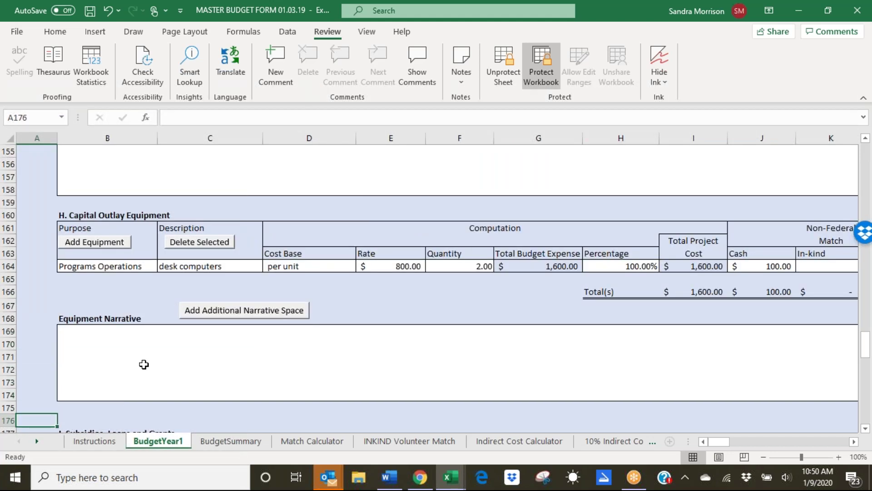
key(Down)
key(Down)
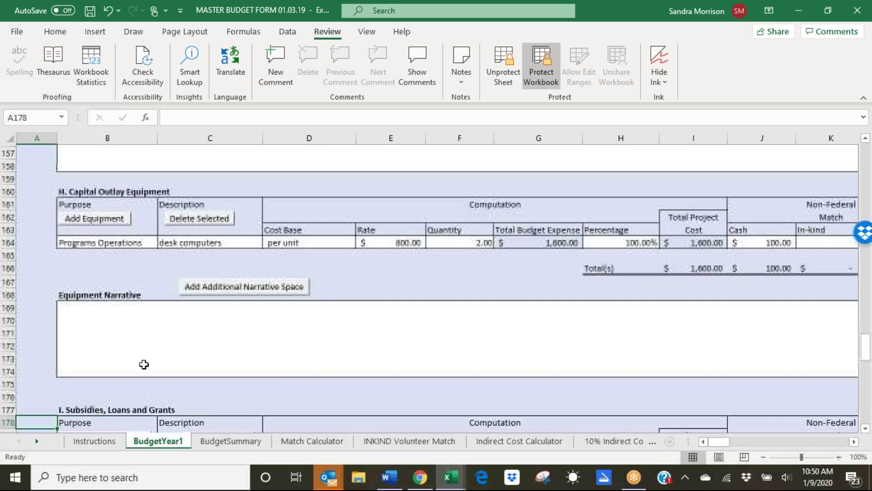
key(Down)
key(Down)
key(Down)
key(Down)
key(Down)
key(Down)
key(Down)
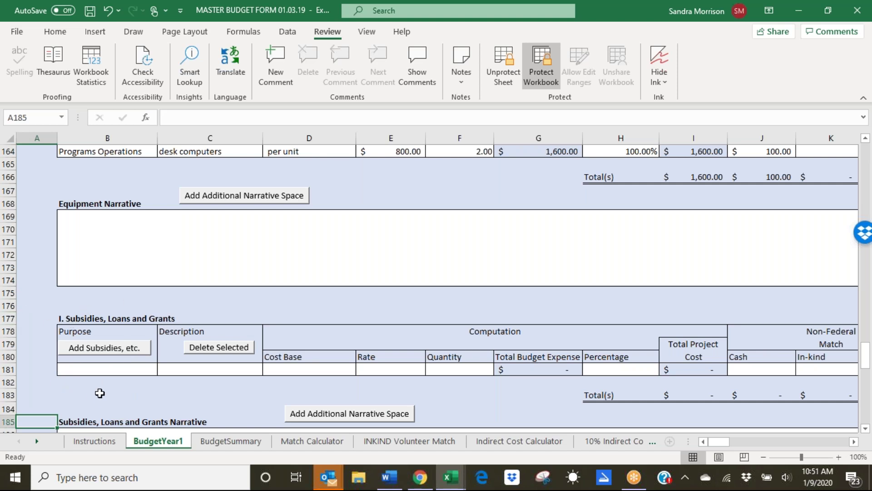
scroll(100, 393, down, 2)
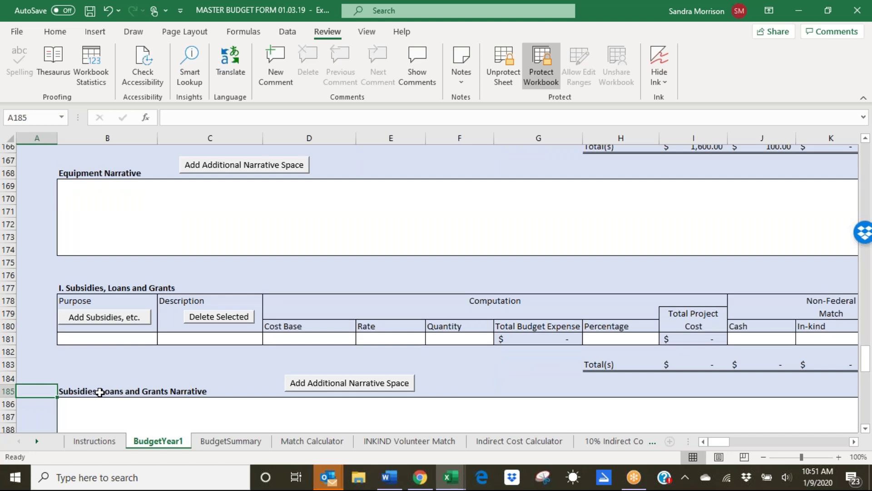
scroll(100, 392, down, 3)
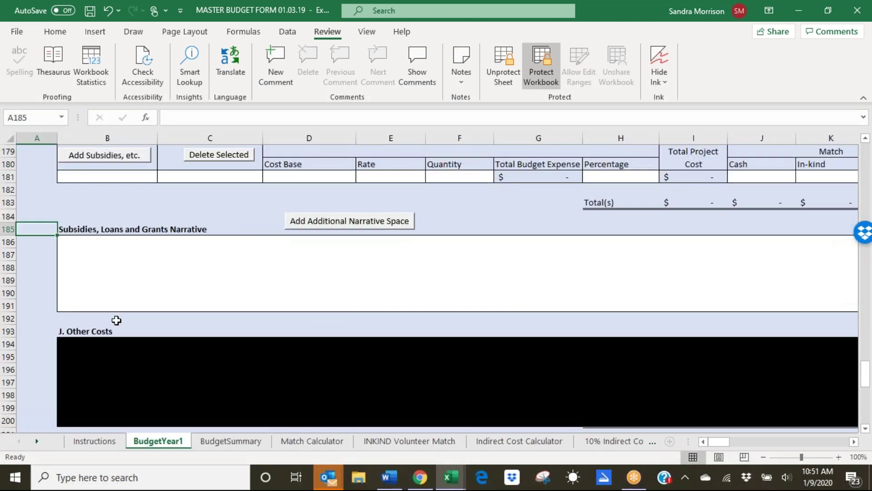
scroll(116, 320, up, 3)
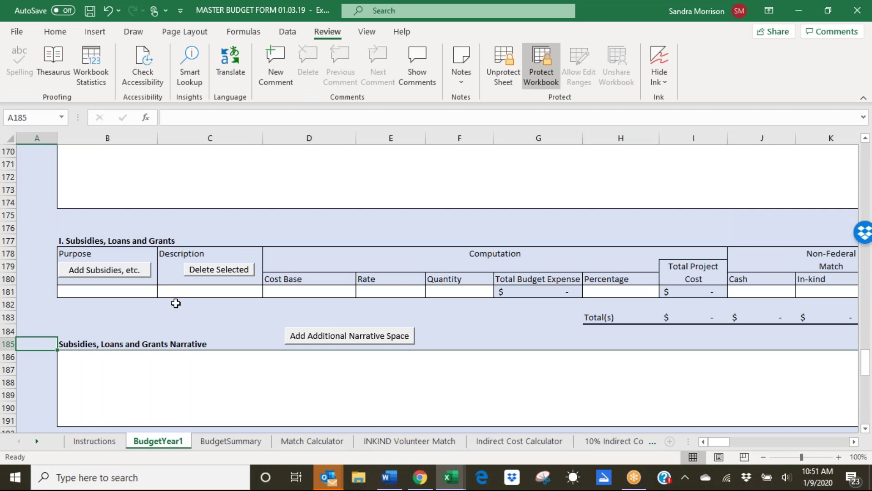
Step: Fill the first Subsidies, Loans and Grants row with the purpose "Victim Assistance" and the description "Financial"
click(92, 294)
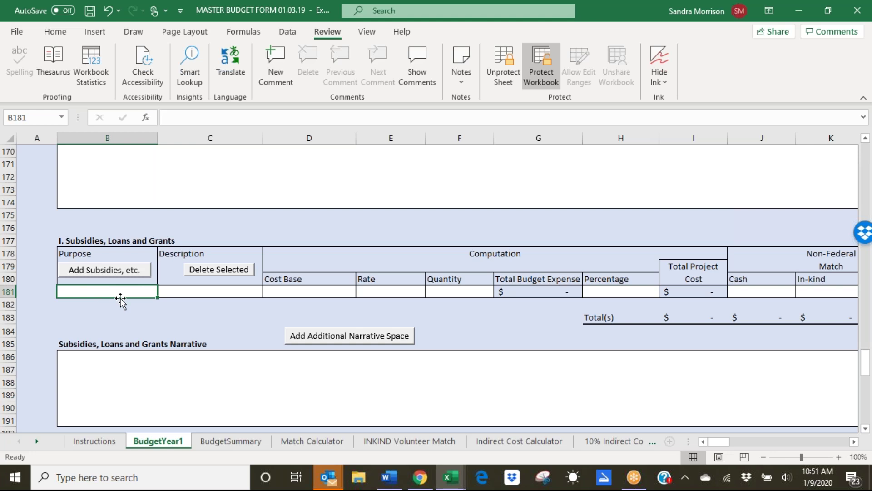
text(Vici)
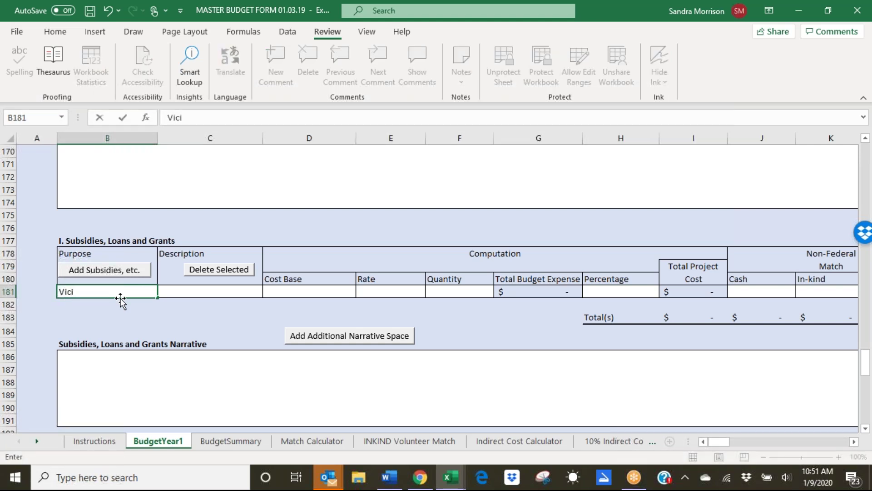
key(BackSpace)
text(tim Assistance)
key(Tab)
text(Financial)
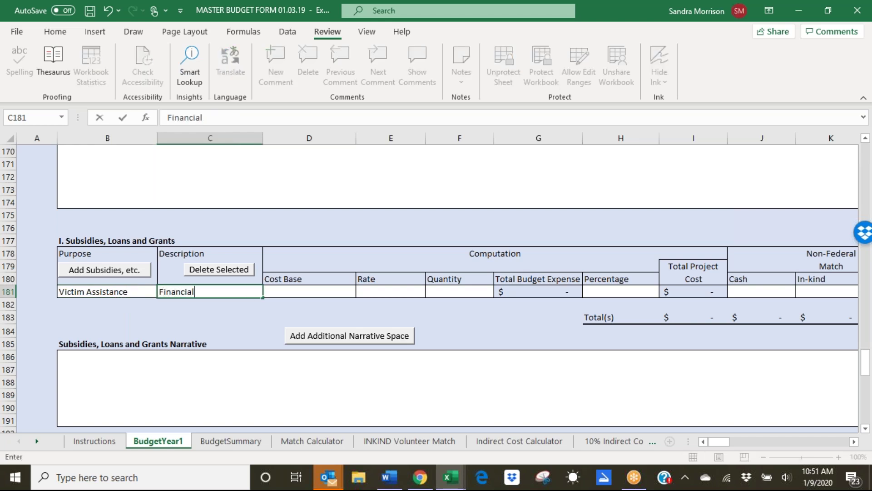
key(Tab)
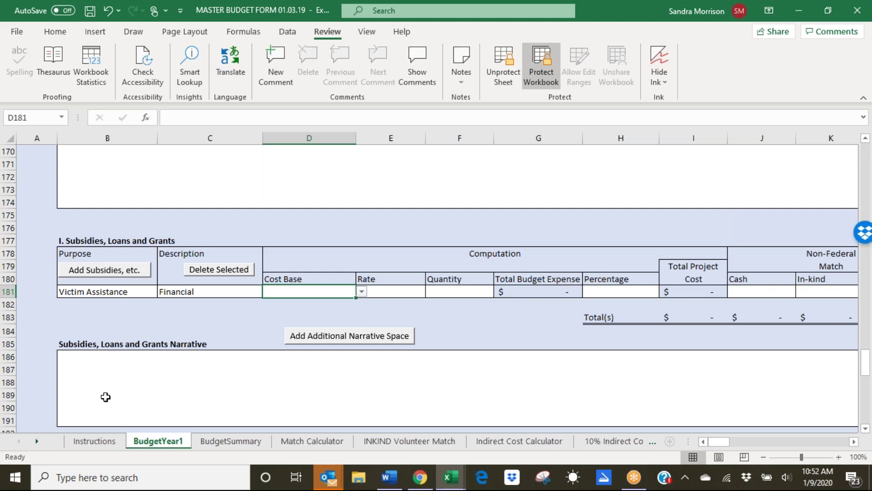
Step: Set the Victim Assistance row's computation to a per month cost base with a rate of 200 and a quantity of 12
click(361, 291)
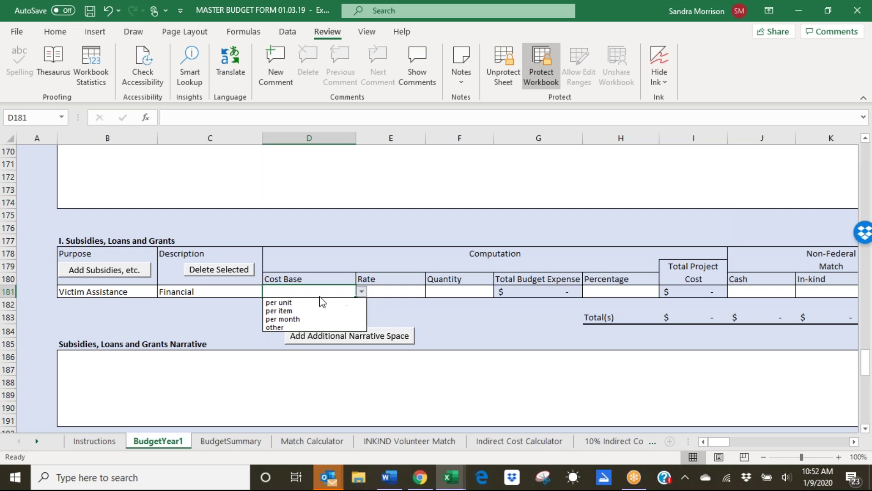
click(282, 319)
click(386, 294)
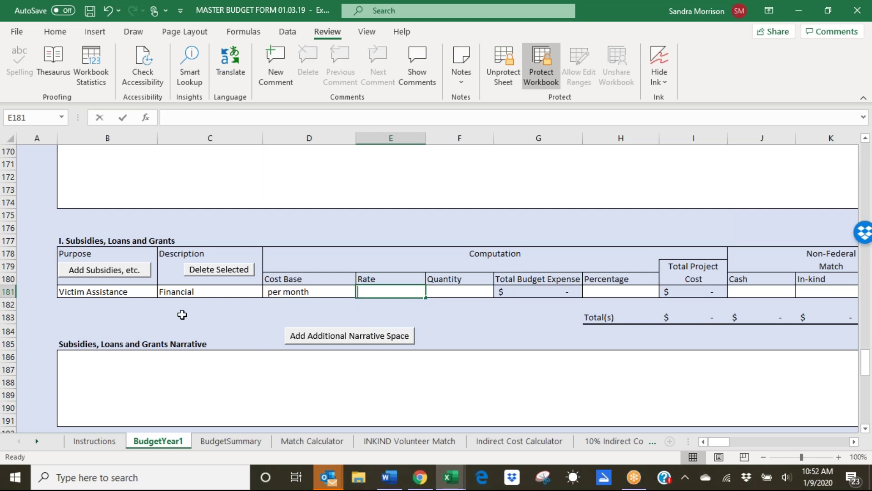
text(2000)
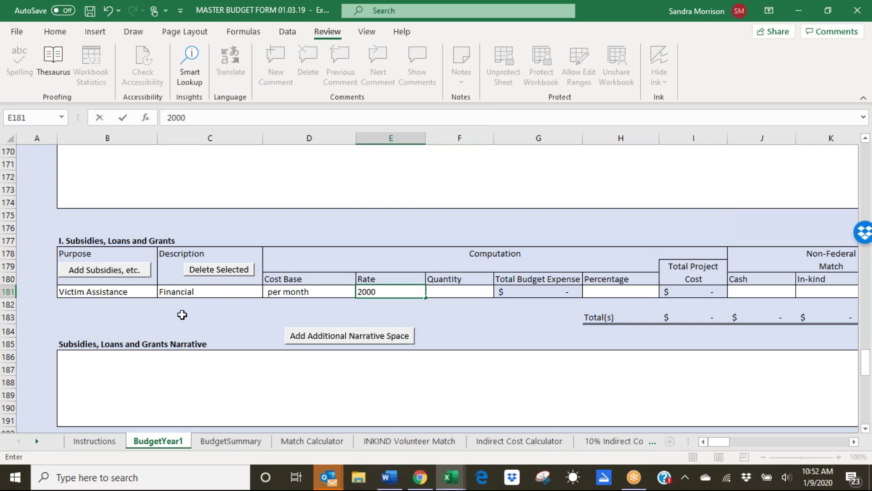
key(Tab)
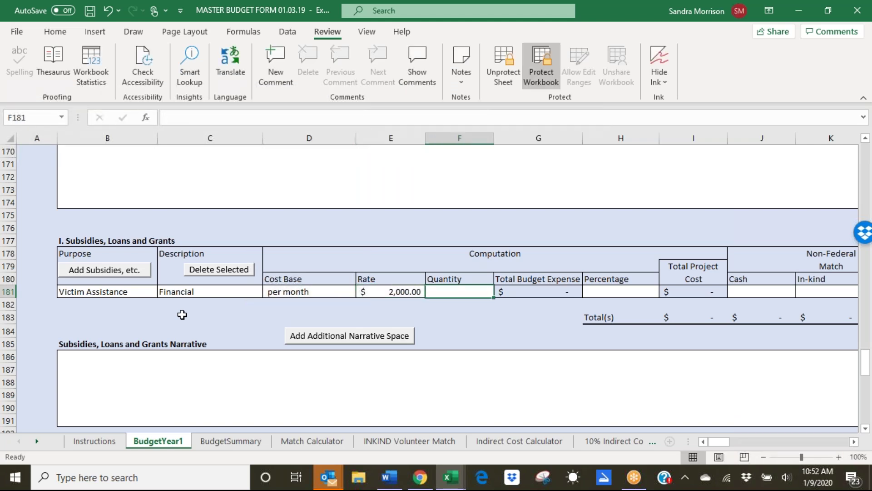
key(shift+Tab)
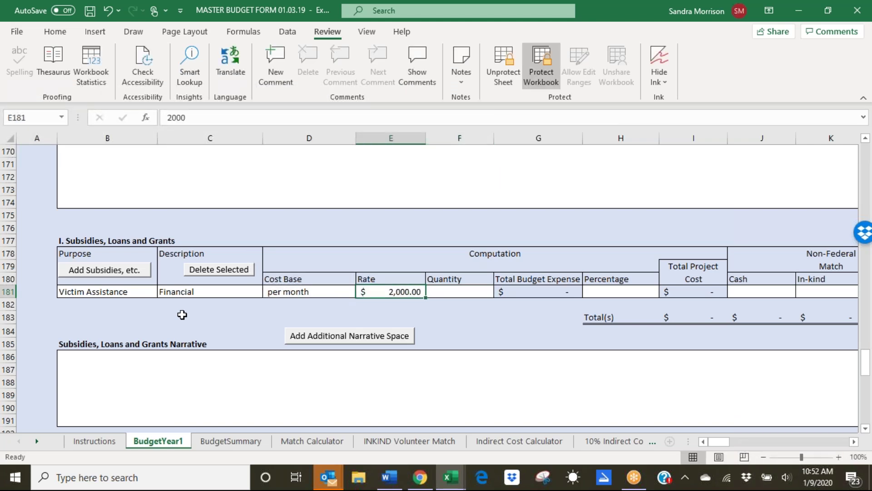
text(200)
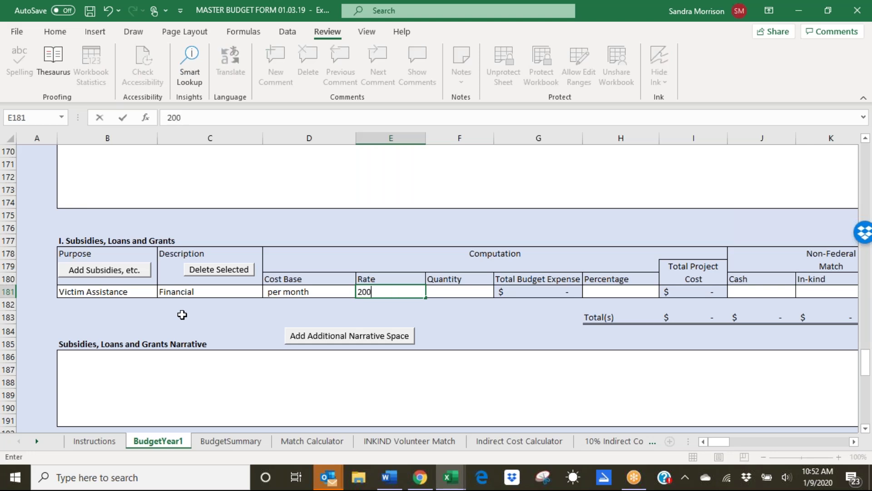
key(Tab)
text(12)
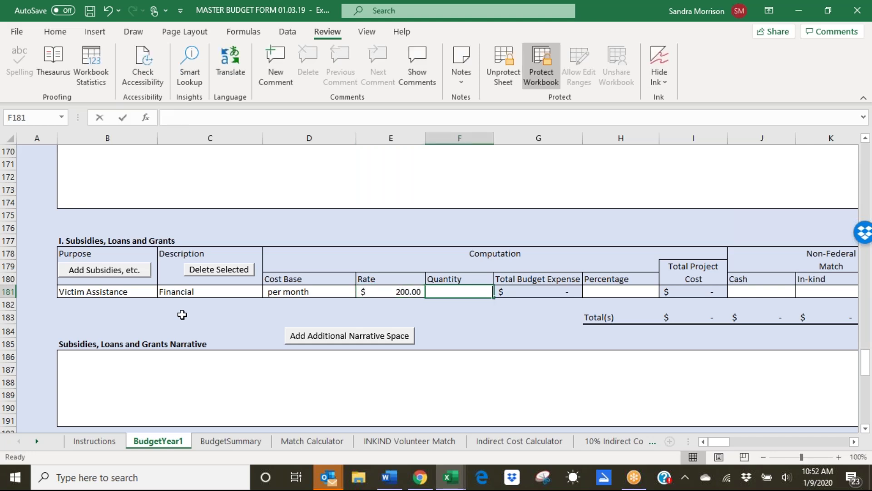
key(Return)
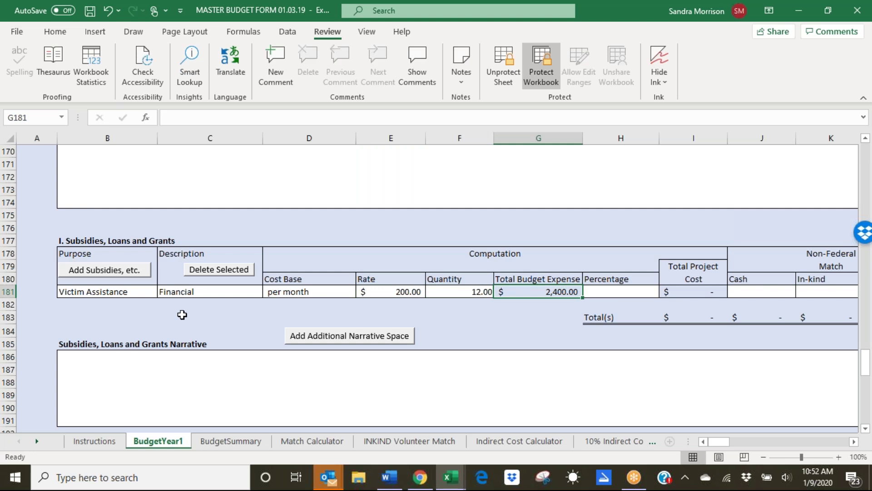
Step: Change the Victim Assistance row's rate to 500 in Subsidies, Loans and Grants
click(611, 292)
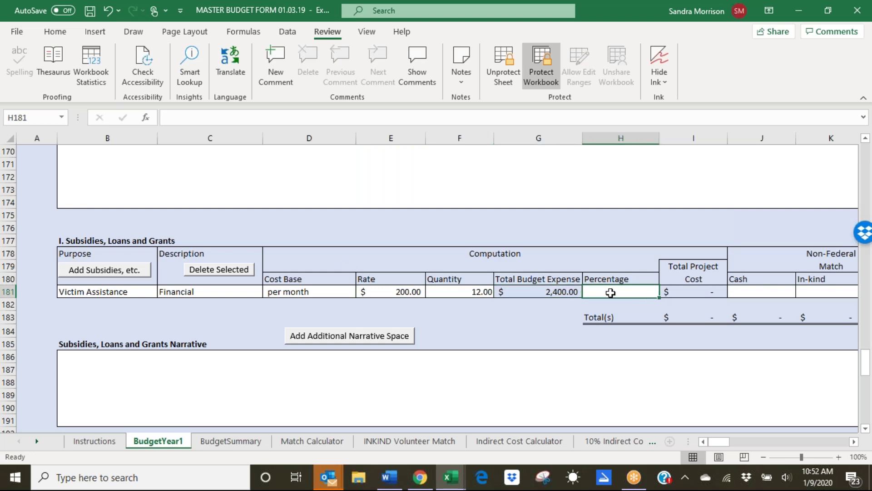
click(532, 292)
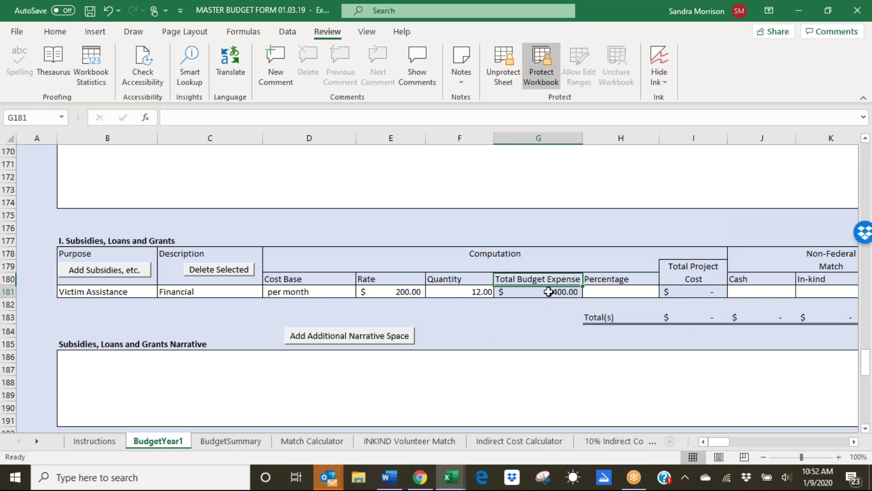
click(393, 292)
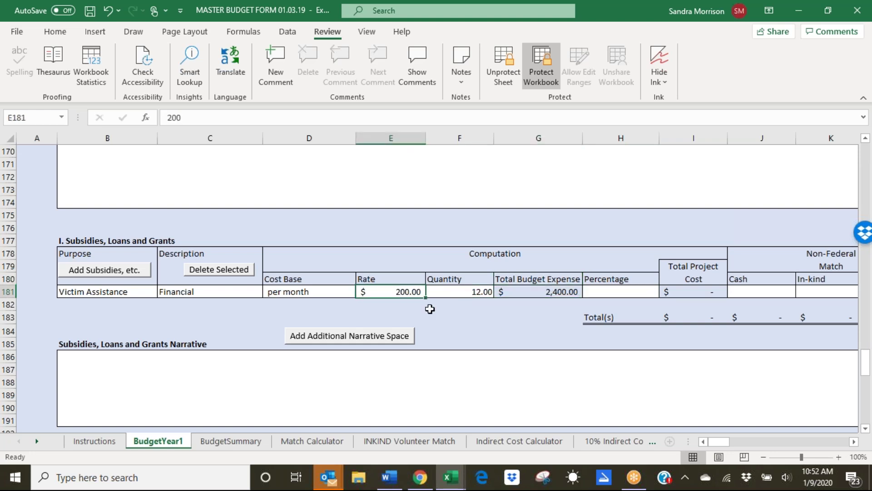
text(500)
key(Tab)
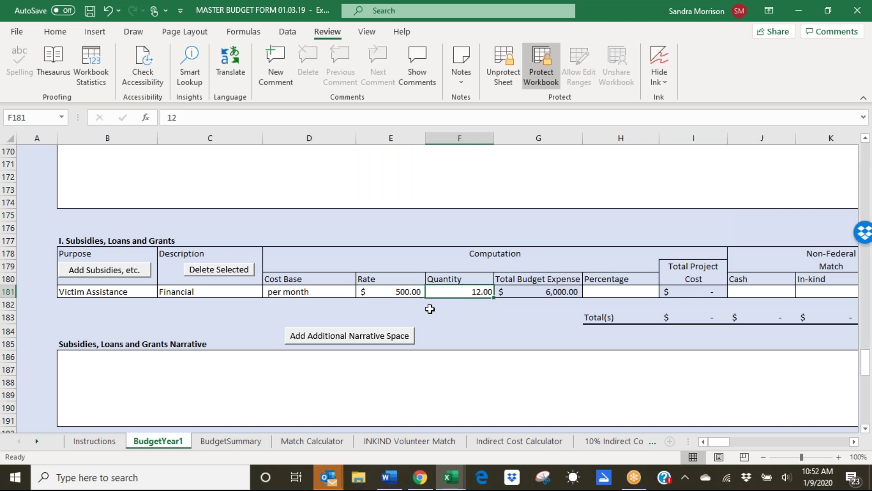
Step: Set the Victim Assistance row's percentage to 50%
click(559, 292)
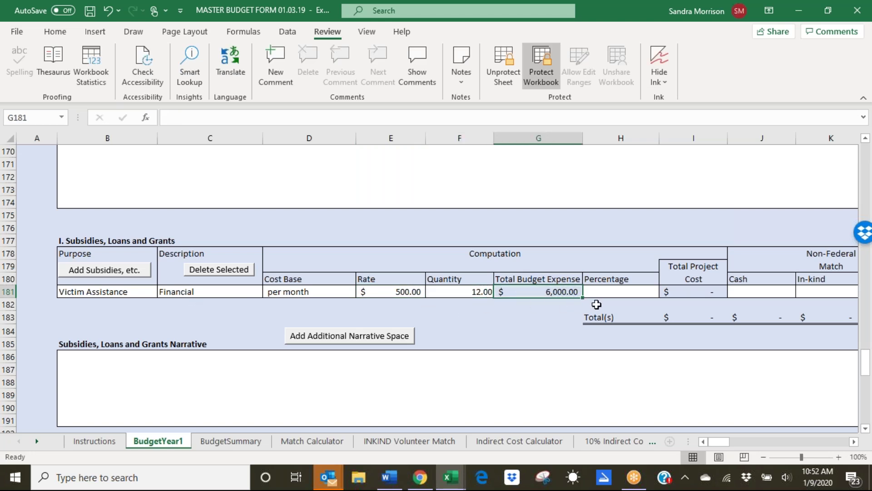
click(615, 292)
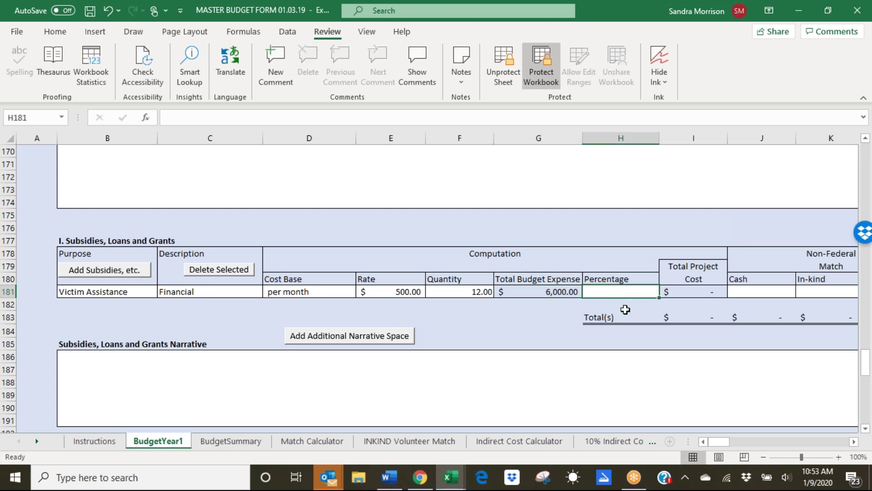
text(50%)
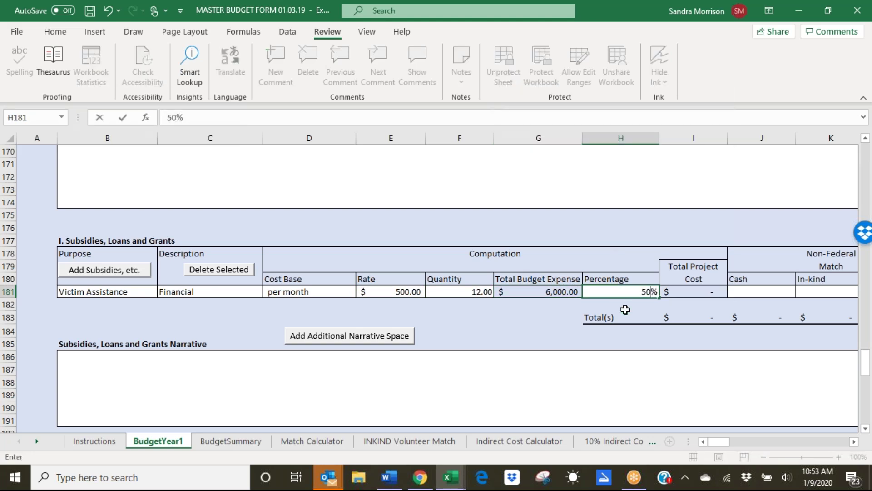
key(Tab)
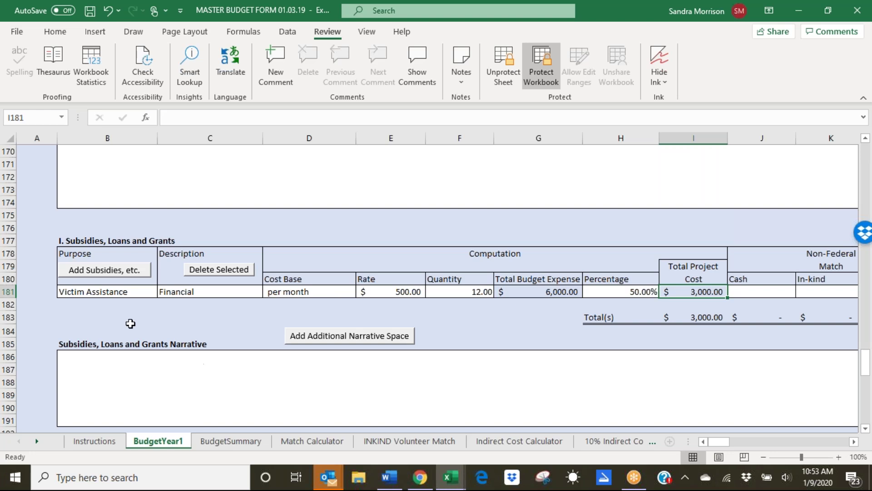
click(195, 314)
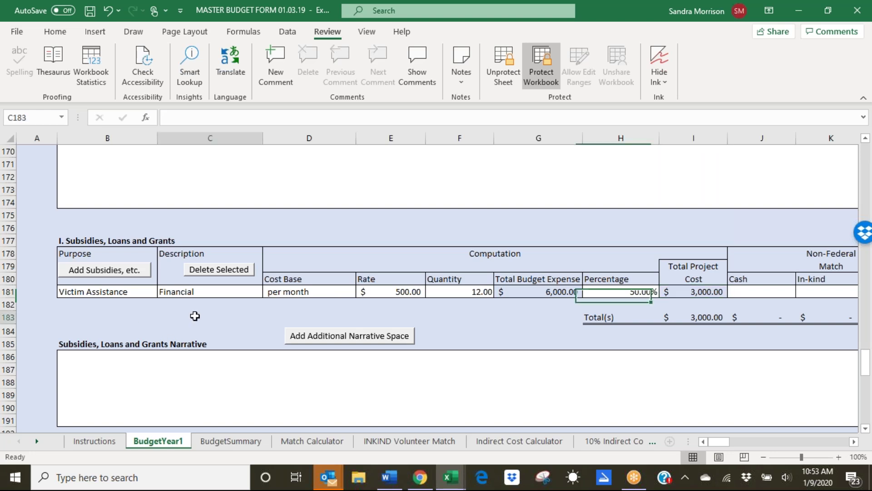
Step: Enter a non-federal cash match of 250 for the Victim Assistance row
click(752, 293)
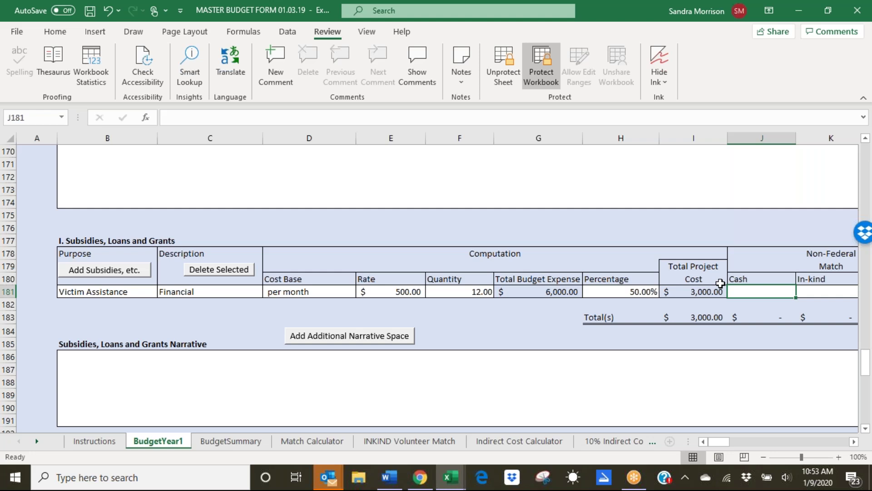
text(250)
key(Return)
key(Tab)
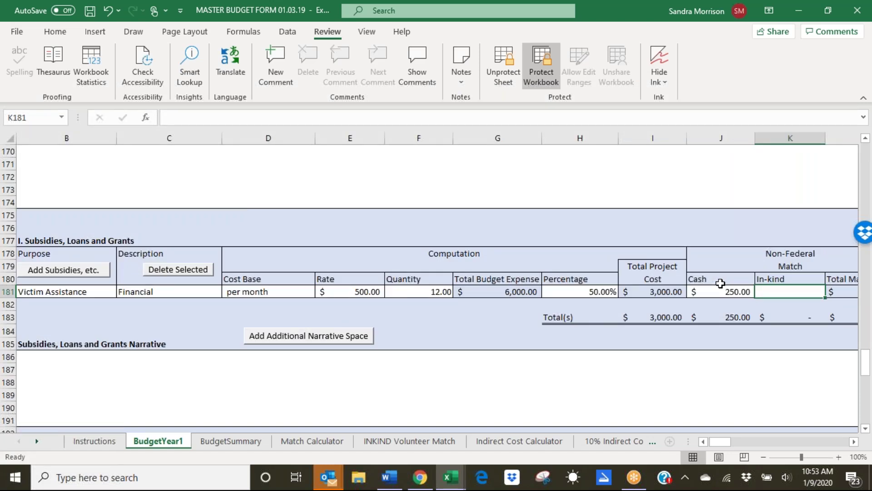
key(Tab)
key(Tab)
scroll(720, 284, right, 1)
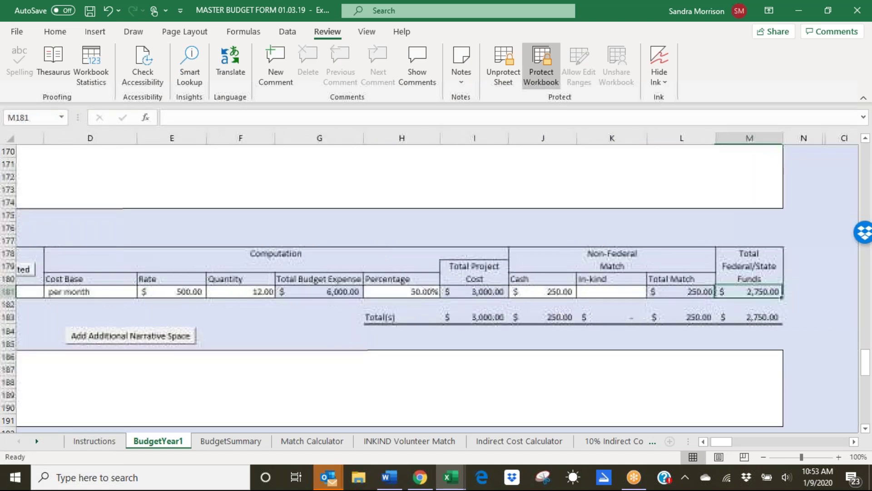
Step: Review the Victim Assistance row's entries and description along with the Subsidies, Loans and Grants Narrative box
key(Left)
key(Left)
key(Left)
key(Left)
key(Left)
key(Left)
key(Left)
key(Left)
key(Left)
key(Left)
key(Left)
key(Left)
key(Down)
key(Down)
key(Down)
key(Down)
key(Down)
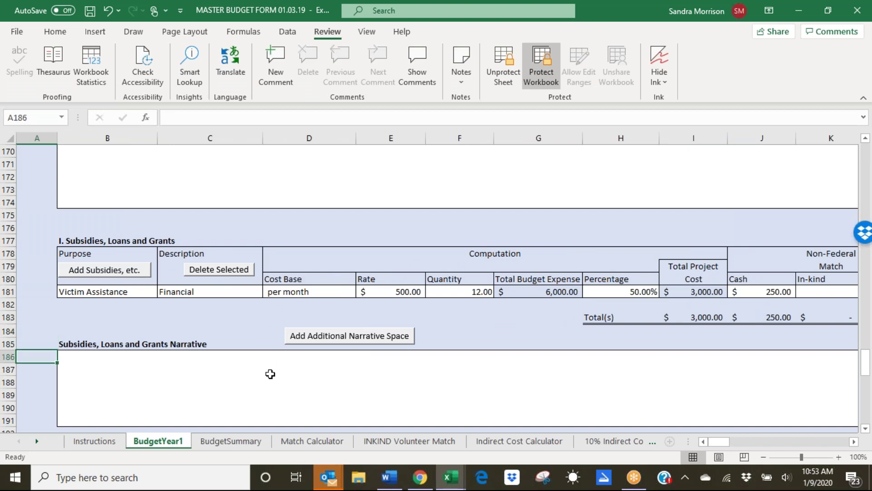
click(271, 374)
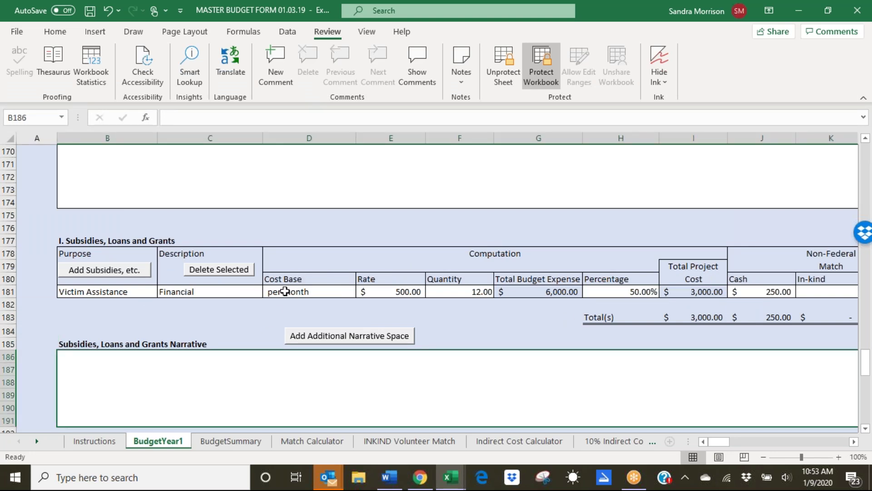
click(196, 292)
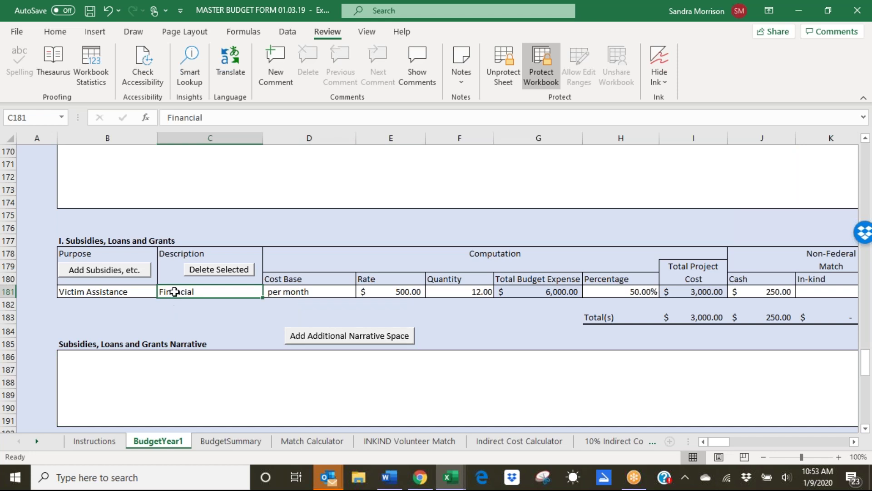
click(91, 366)
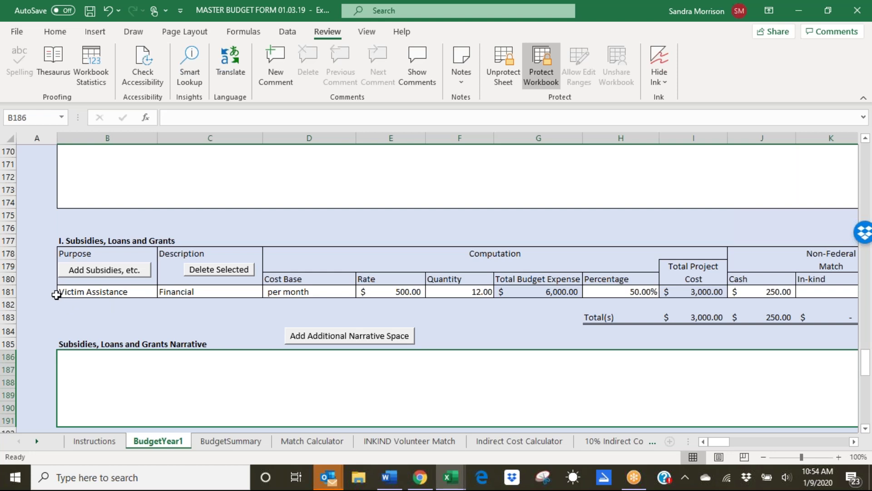
Step: Add a second Subsidies, Loans and Grants row with the purpose "Client Services" and the description "Subawards"
click(92, 272)
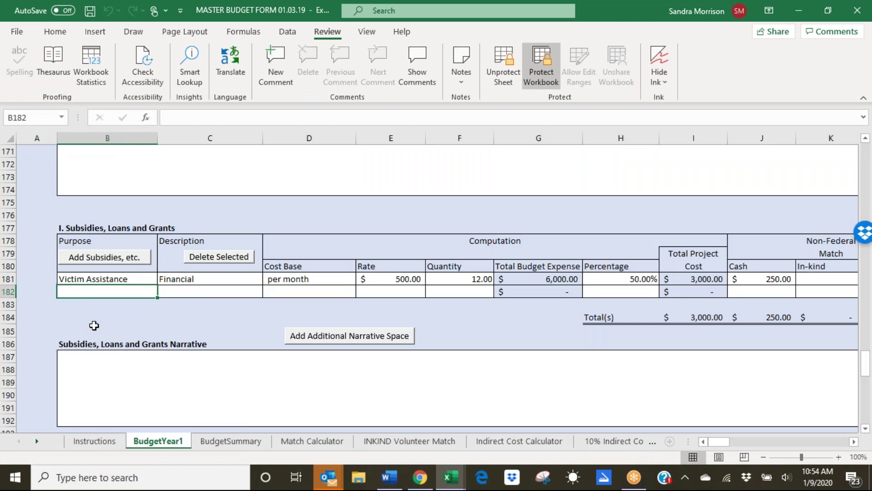
text(Client Services)
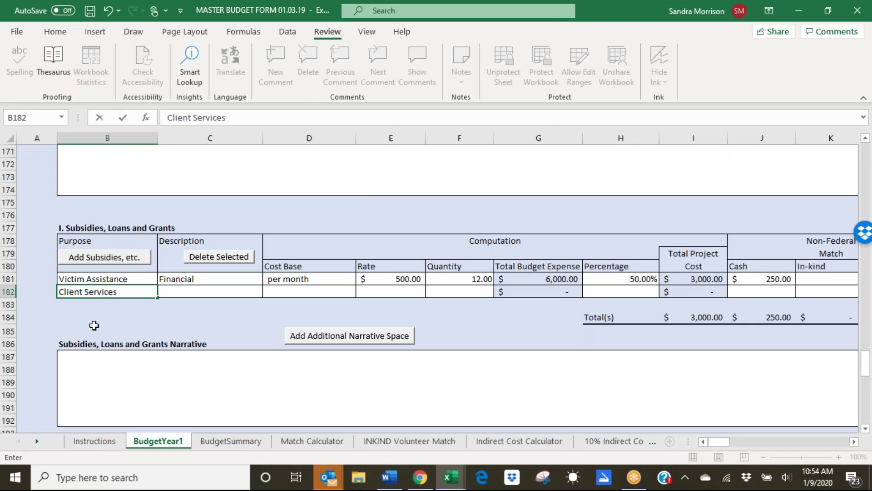
key(Tab)
text(Subawards)
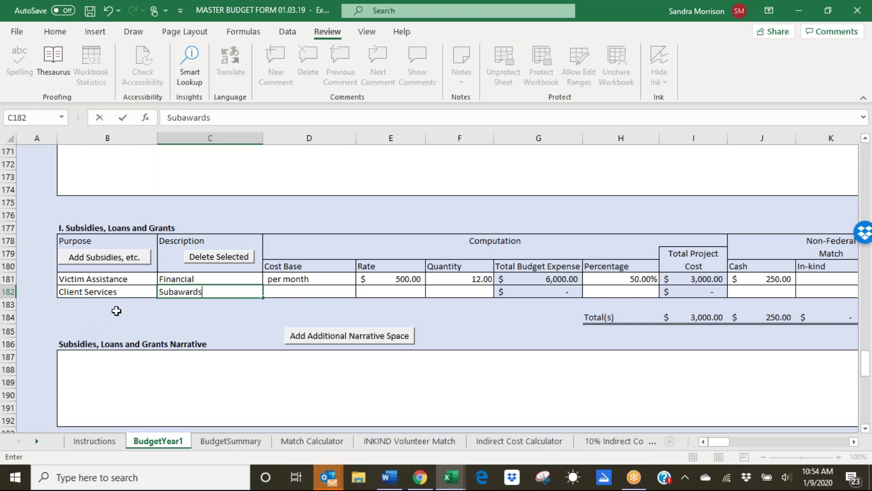
Step: Set the Client Services row's computation to a per month cost base with a rate of 5000 and a quantity of 12
click(289, 292)
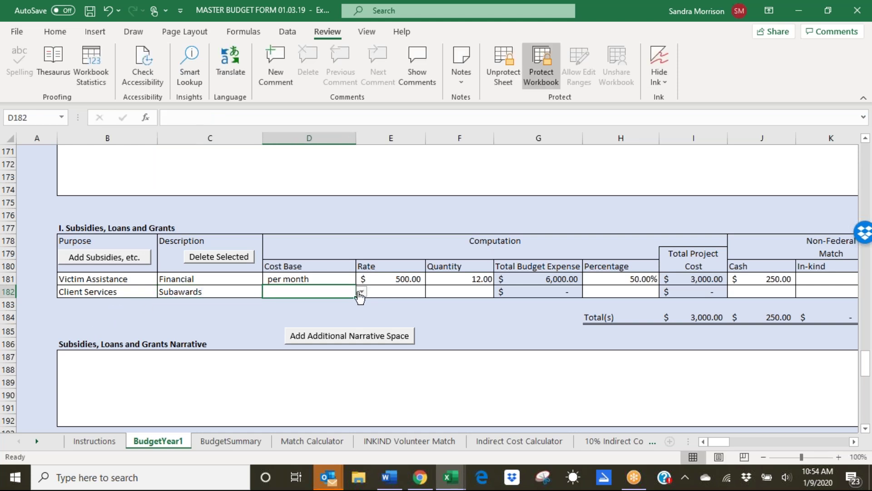
click(361, 292)
click(291, 319)
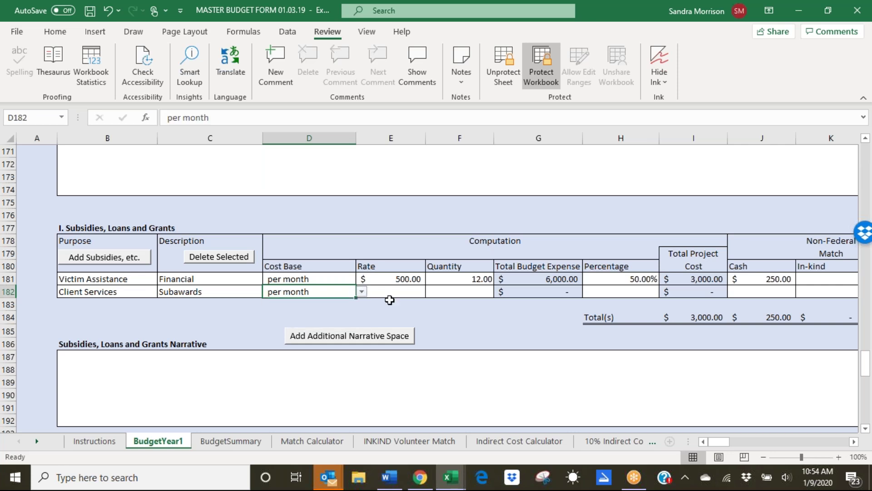
click(384, 292)
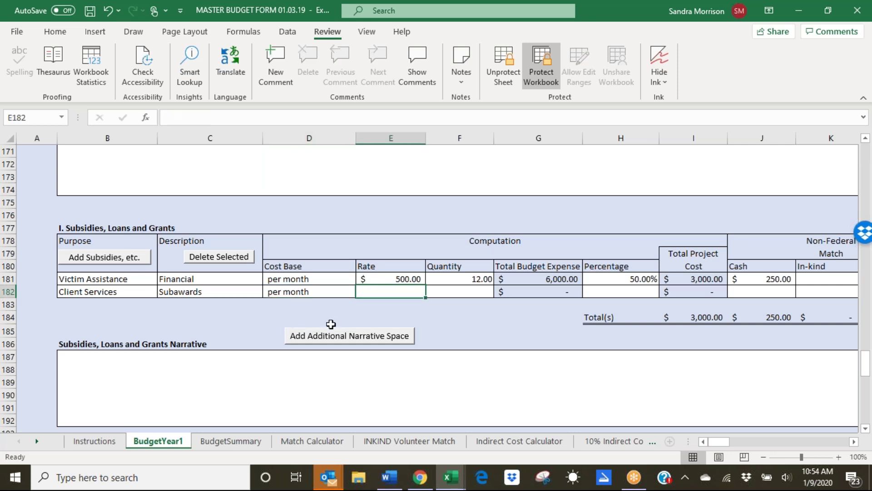
text(5000)
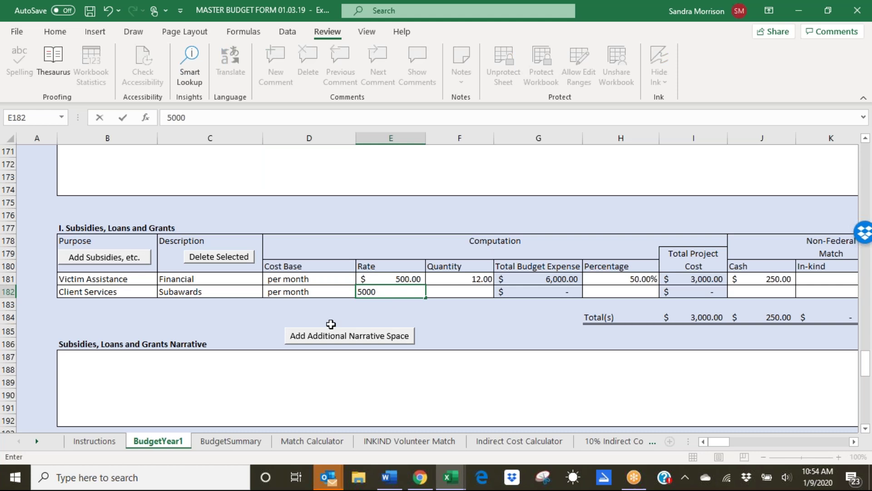
key(Tab)
text(12)
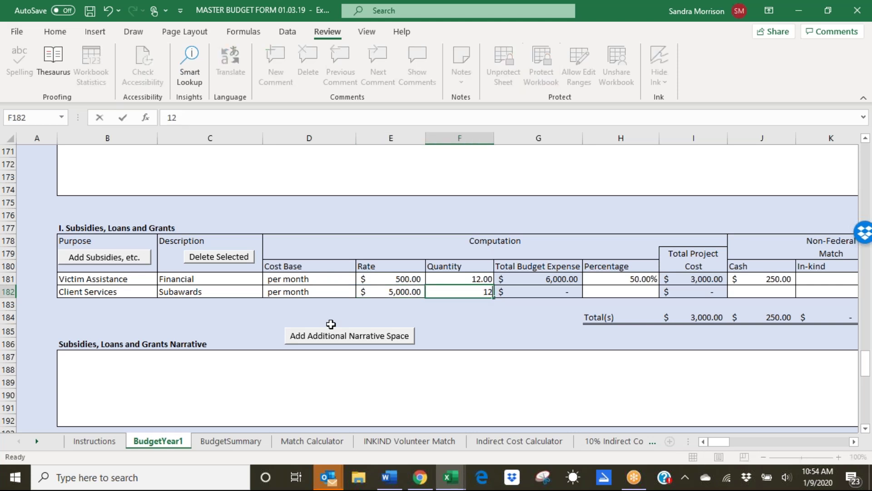
key(Tab)
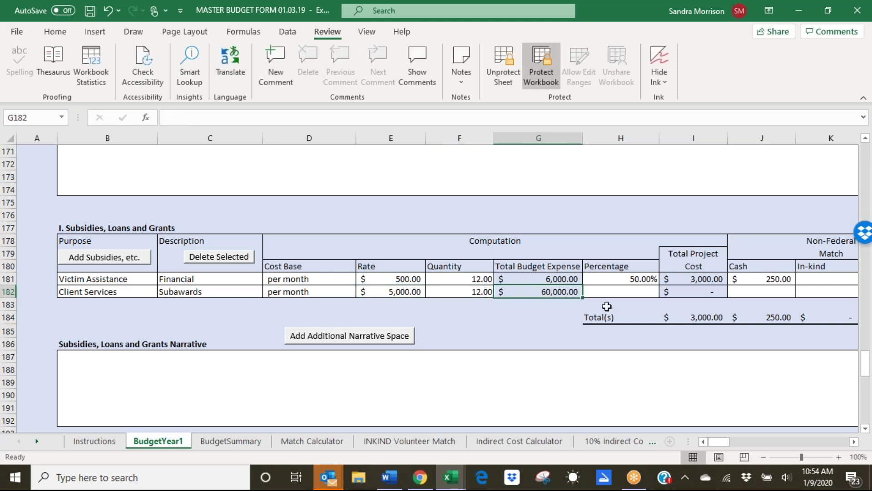
Step: Set the Client Services row's percentage to 100%
click(631, 292)
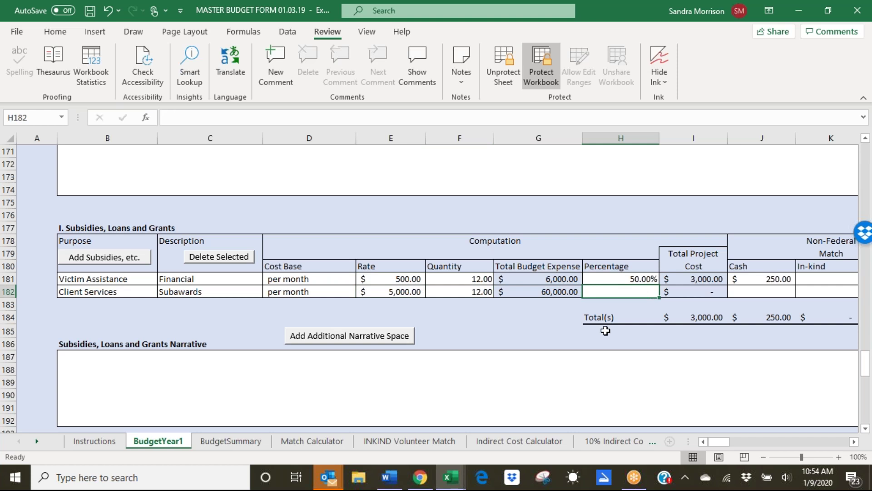
text(100)
key(Tab)
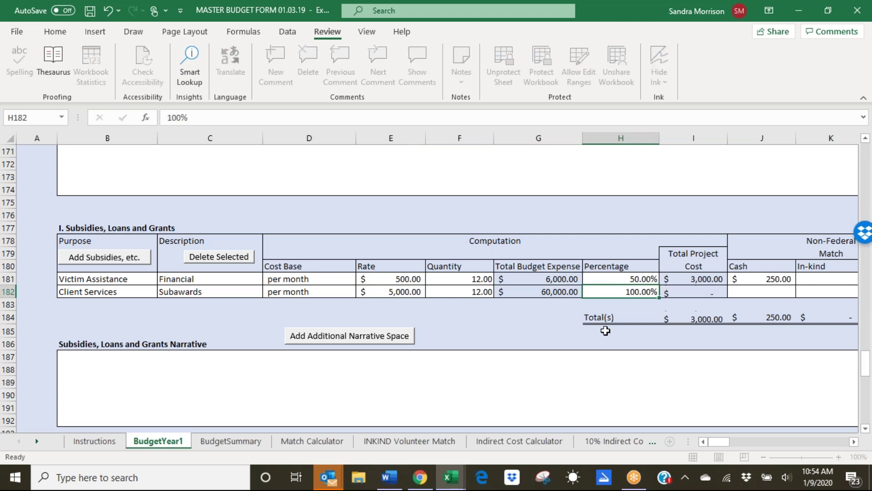
Step: Examine the Client Services row across its match and funding columns, and the narrative box down to the start of Other Costs
key(Tab)
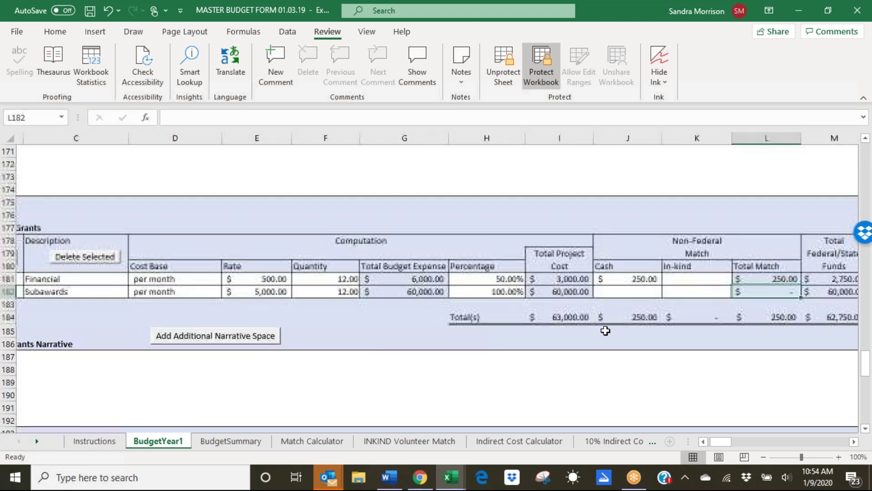
key(Left)
key(Left)
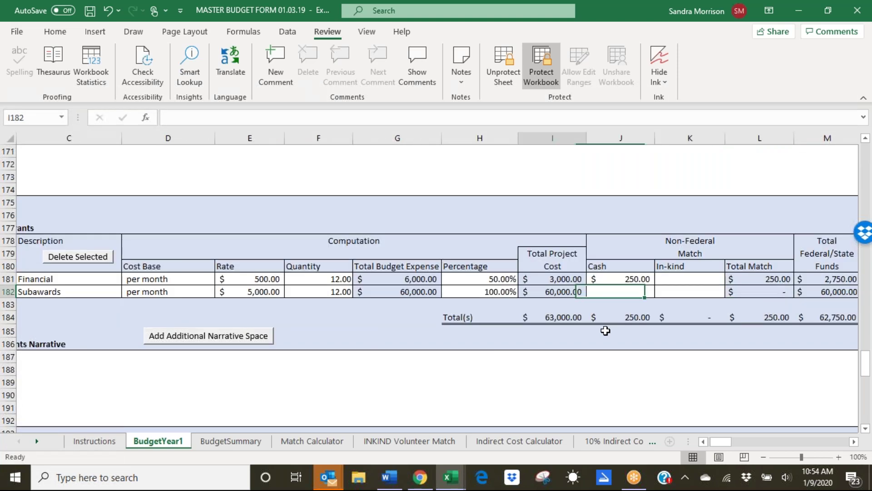
key(Left)
key(Left)
key(Left)
key(Left)
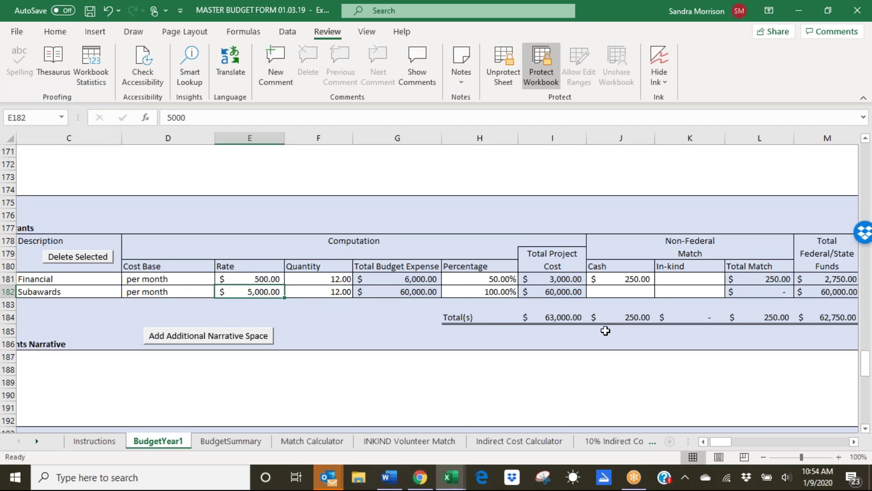
key(Left)
key(Left)
key(Left)
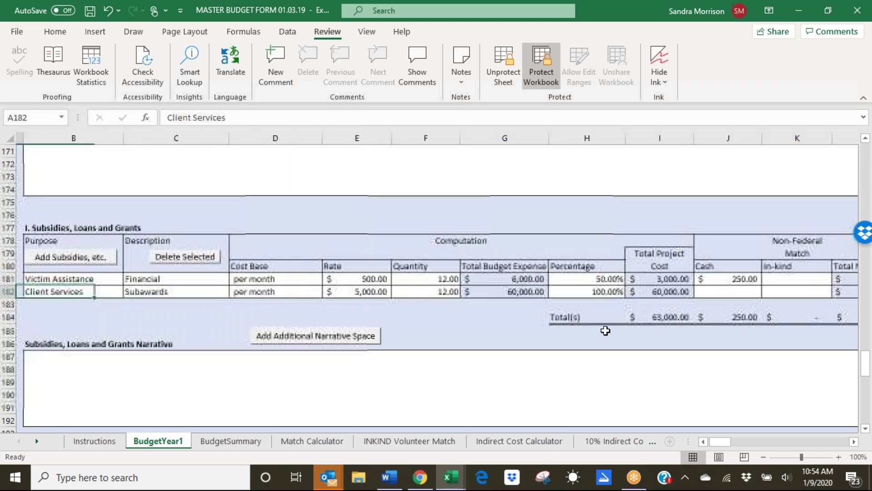
click(96, 287)
click(188, 292)
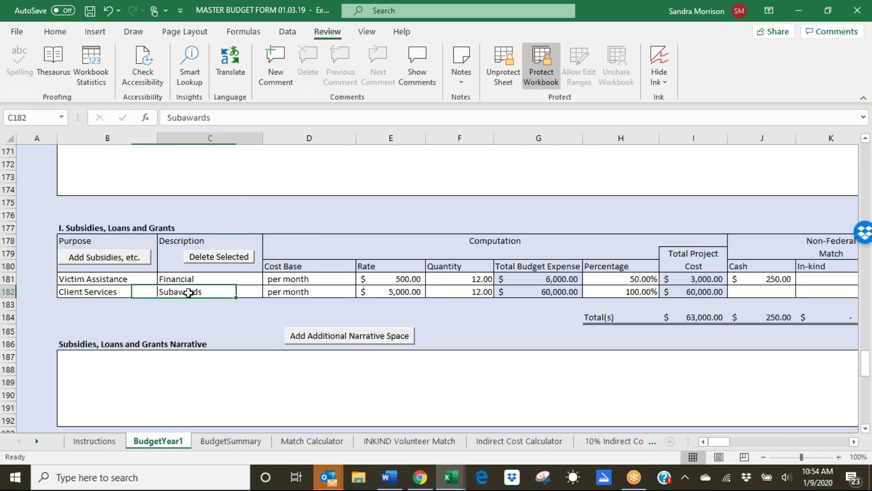
click(77, 362)
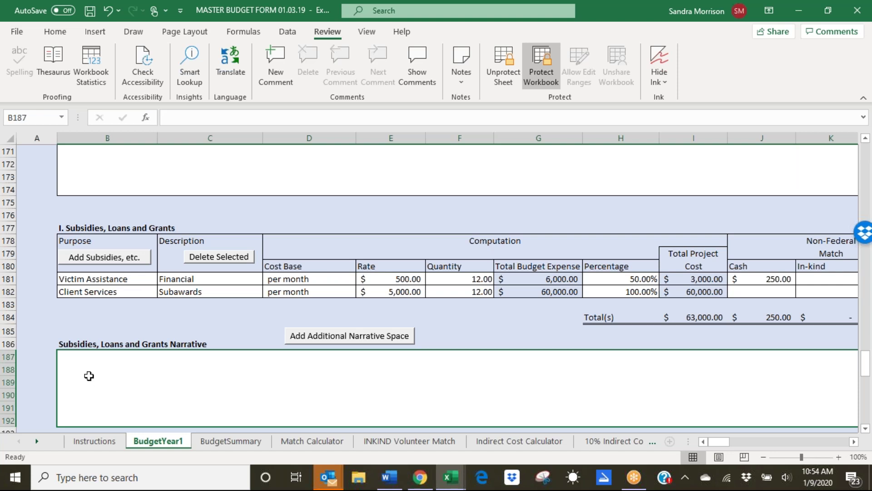
scroll(90, 376, down, 1)
scroll(89, 375, down, 2)
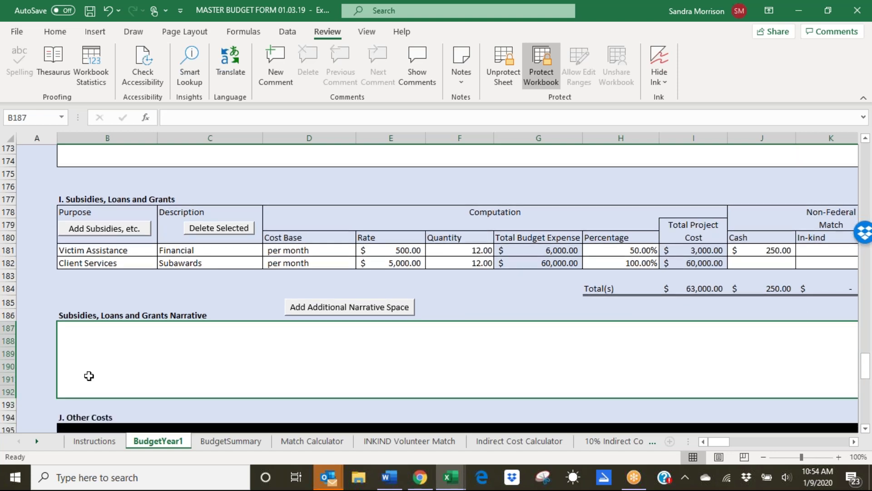
scroll(89, 376, down, 1)
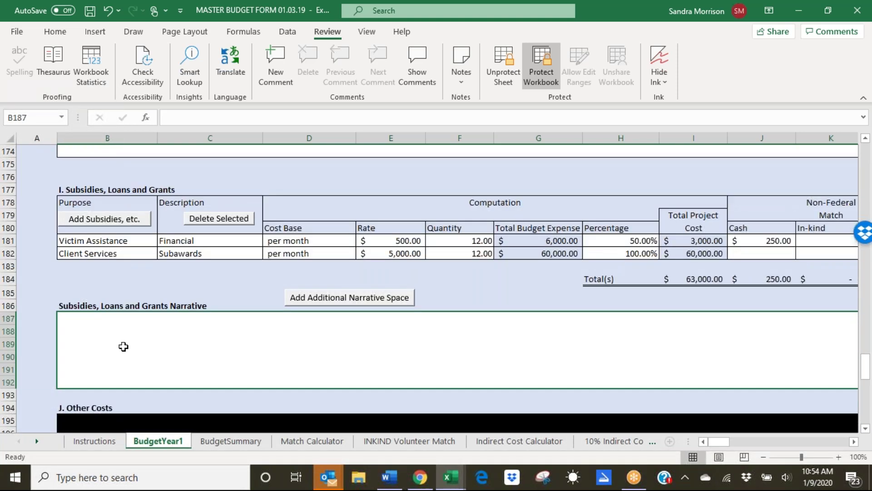
Step: Add additional narrative space to the Subsidies, Loans and Grants Narrative and to the Commodities Narrative
scroll(124, 347, down, 2)
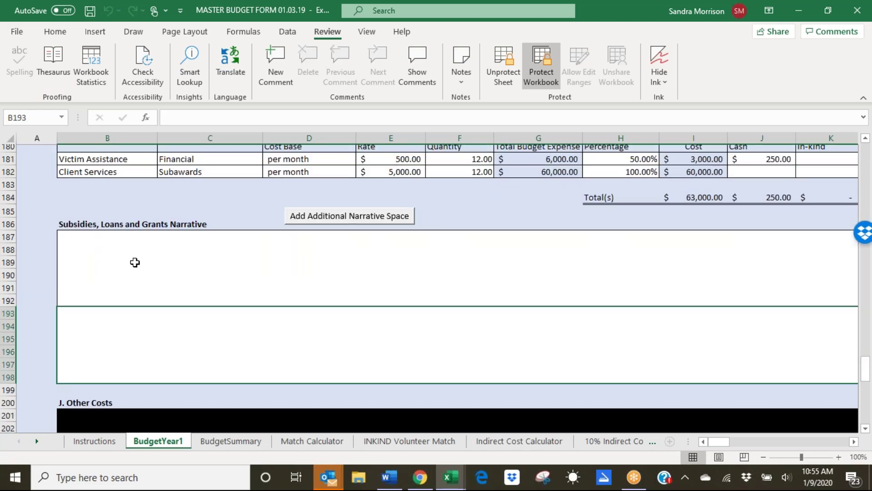
scroll(135, 262, up, 1)
scroll(137, 269, up, 5)
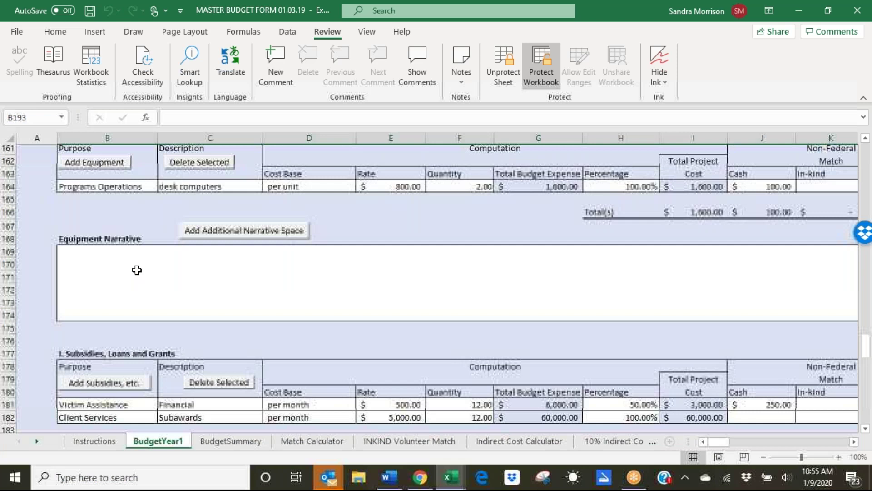
scroll(137, 270, up, 4)
scroll(137, 270, up, 4)
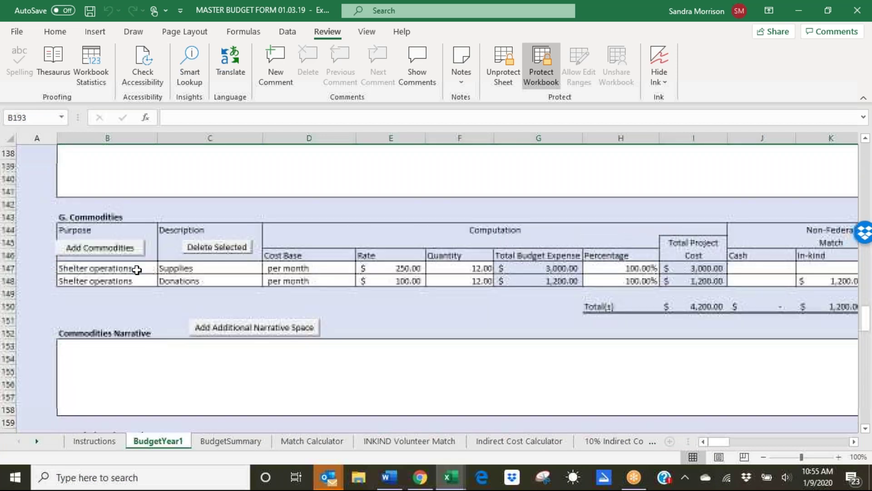
scroll(137, 270, up, 1)
scroll(137, 270, down, 2)
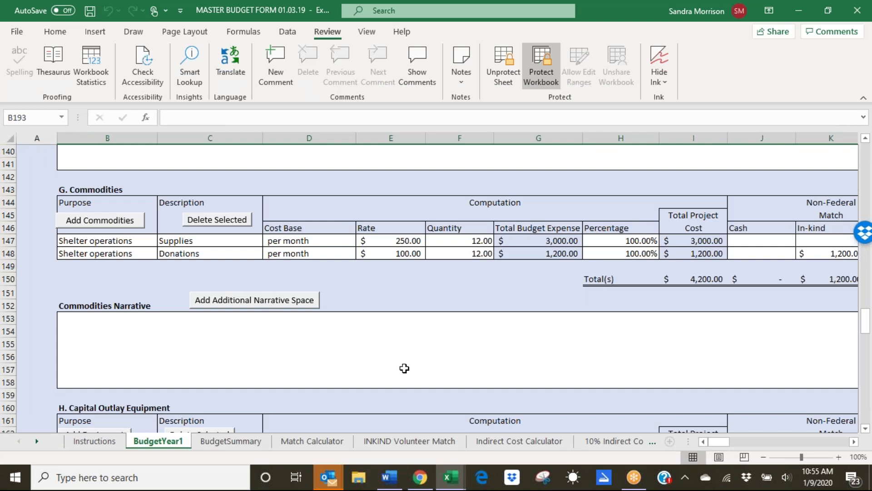
click(835, 379)
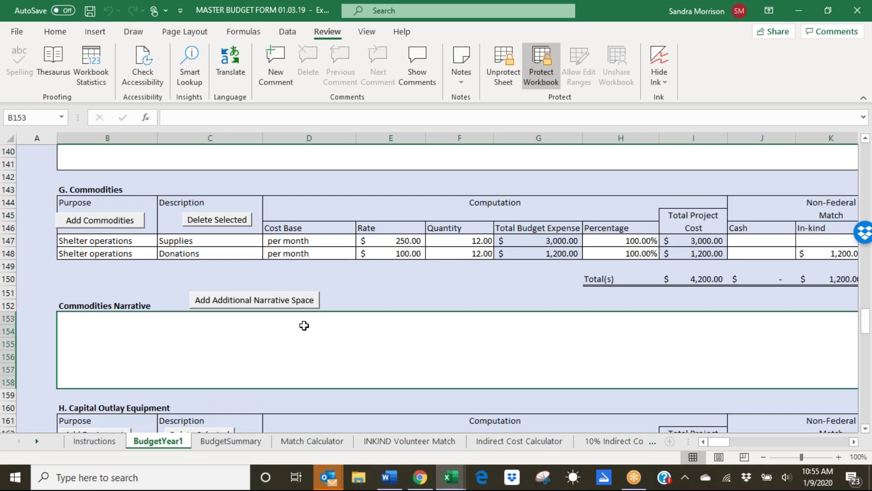
click(285, 302)
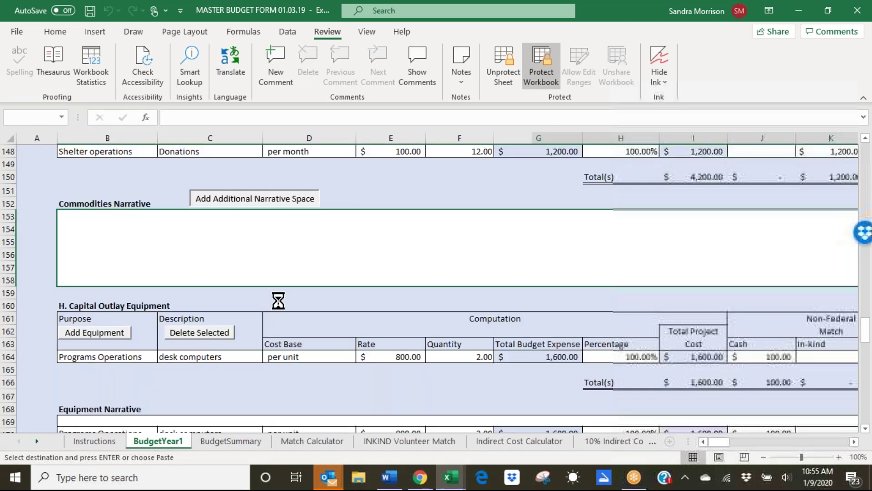
scroll(213, 364, down, 1)
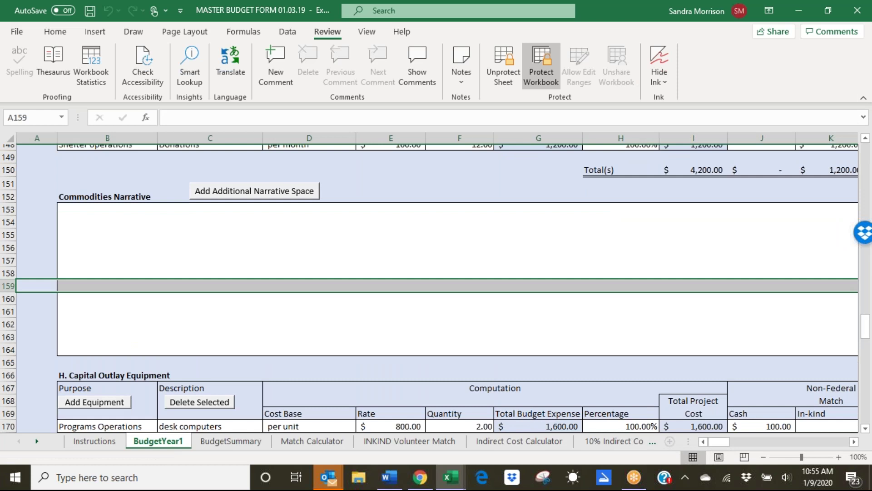
Step: Examine the Other Costs and Indirect Costs sections with their narratives, down to the Totals table at the end of the sheet
scroll(436, 286, down, 14)
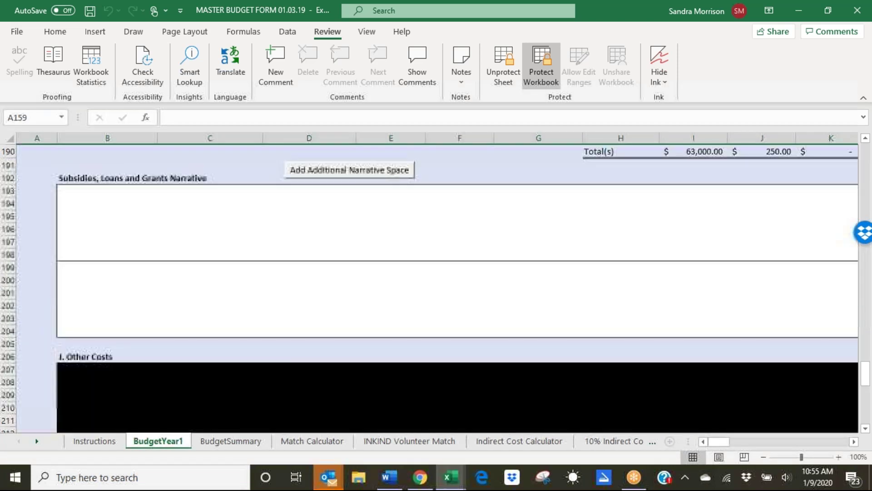
scroll(436, 286, down, 2)
scroll(150, 311, down, 3)
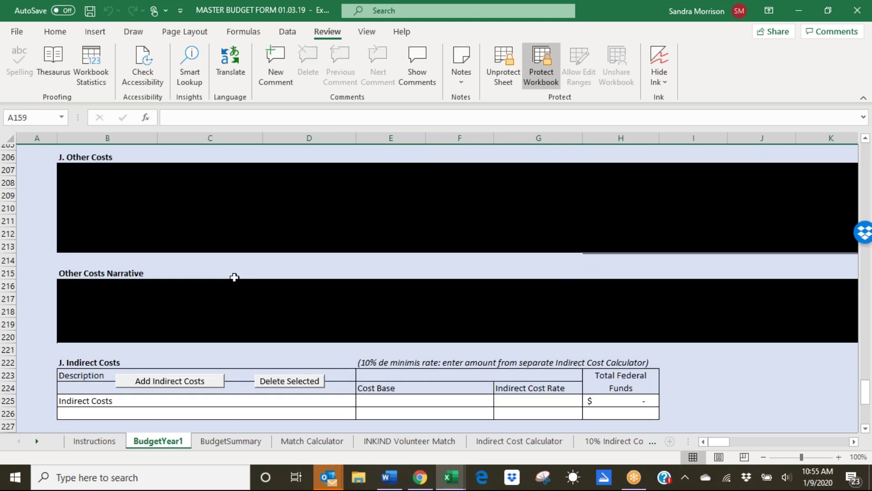
scroll(234, 278, down, 1)
scroll(234, 278, down, 1)
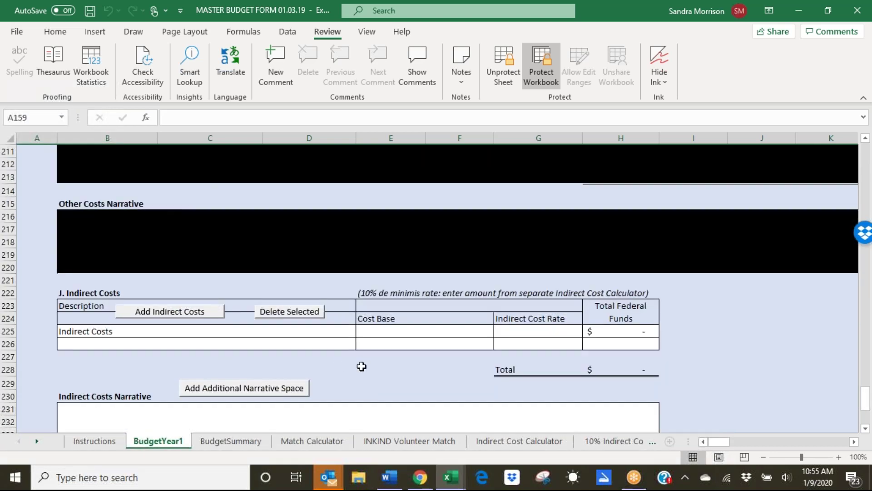
scroll(362, 366, down, 1)
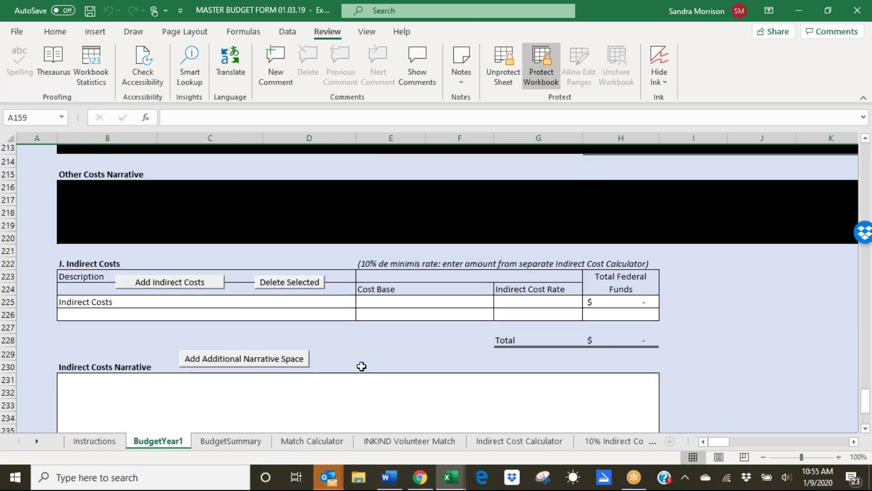
scroll(362, 366, down, 4)
scroll(362, 366, down, 1)
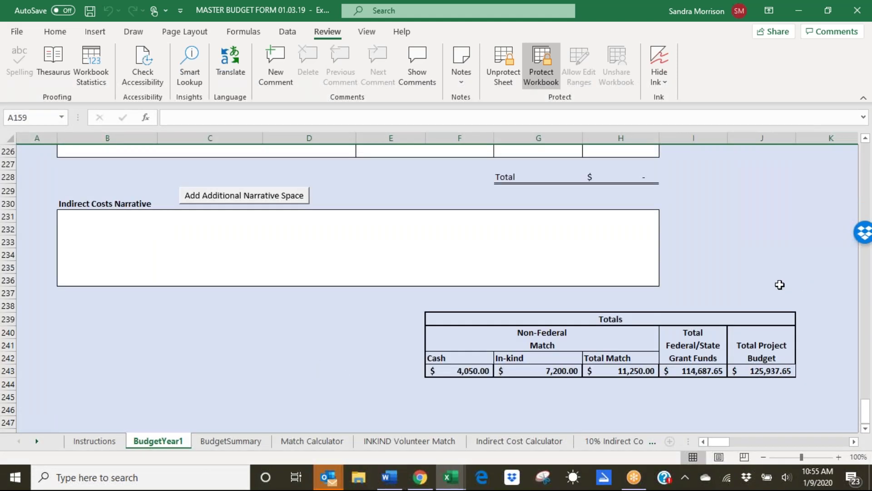
scroll(780, 285, up, 1)
scroll(780, 285, up, 1)
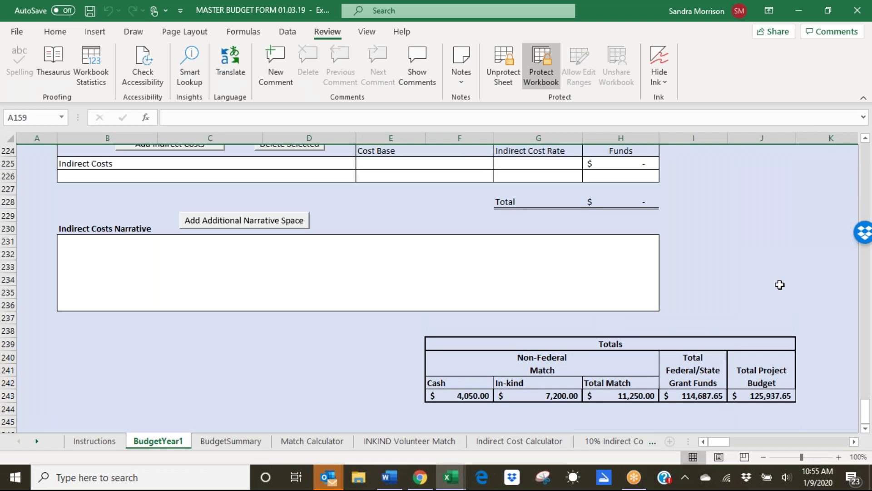
scroll(780, 285, up, 1)
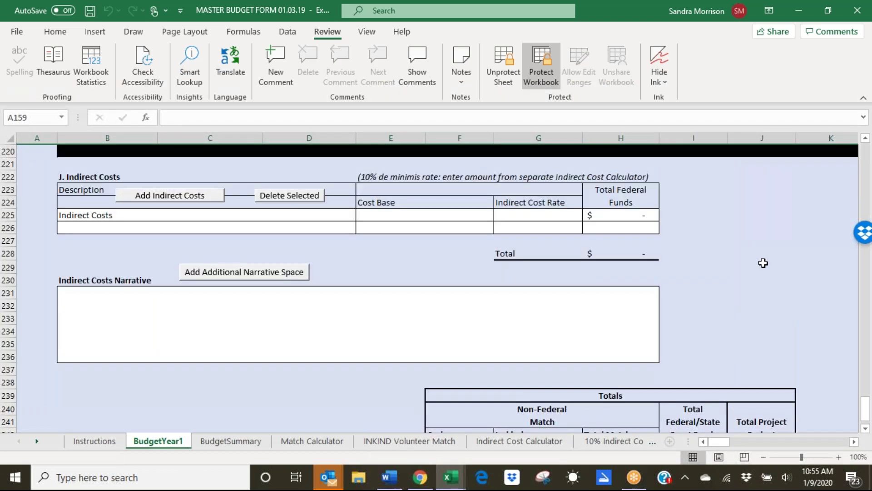
Step: Examine the Subsidies, Loans and Grants rows across their non-federal match and total federal/state funds columns
scroll(764, 263, up, 8)
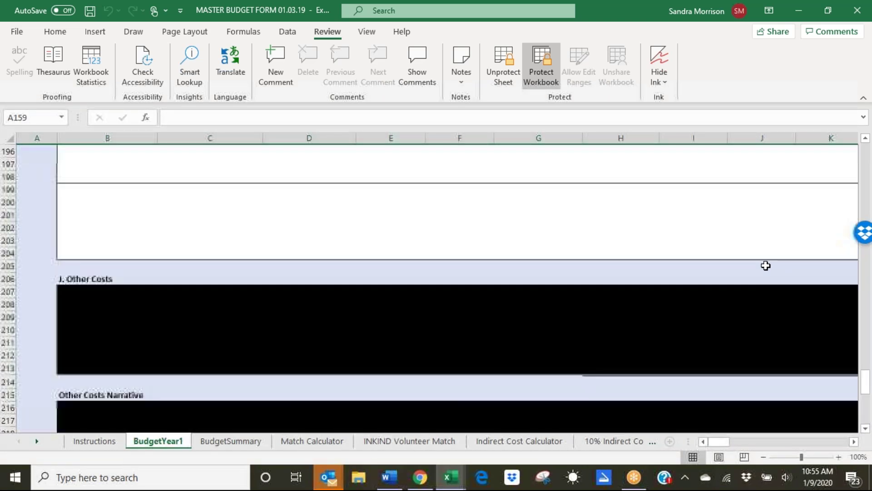
scroll(766, 265, up, 4)
scroll(766, 266, up, 2)
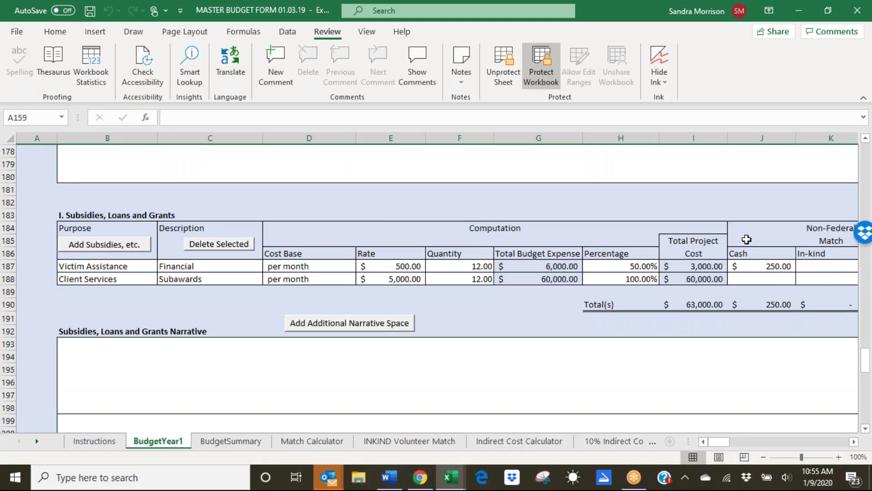
click(746, 239)
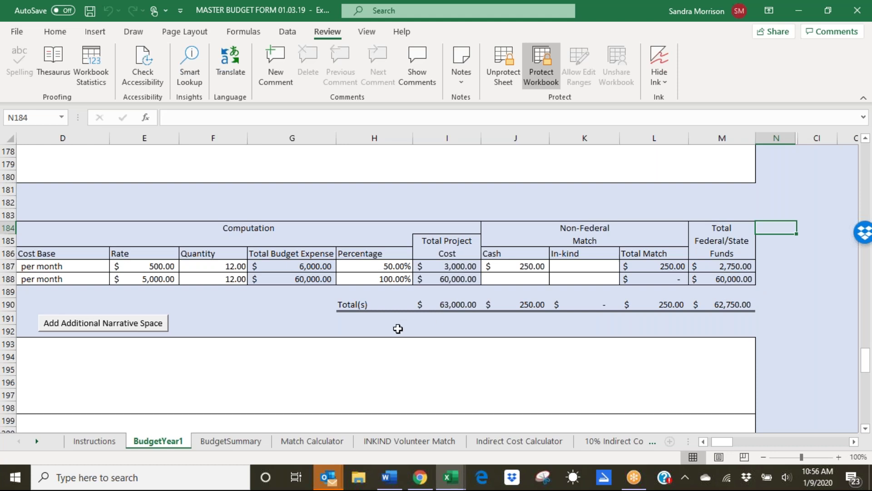
Step: Inspect the Totals table's Total Federal/State Grant Funds and Total Project Budget amounts
scroll(398, 329, down, 1)
scroll(398, 329, down, 2)
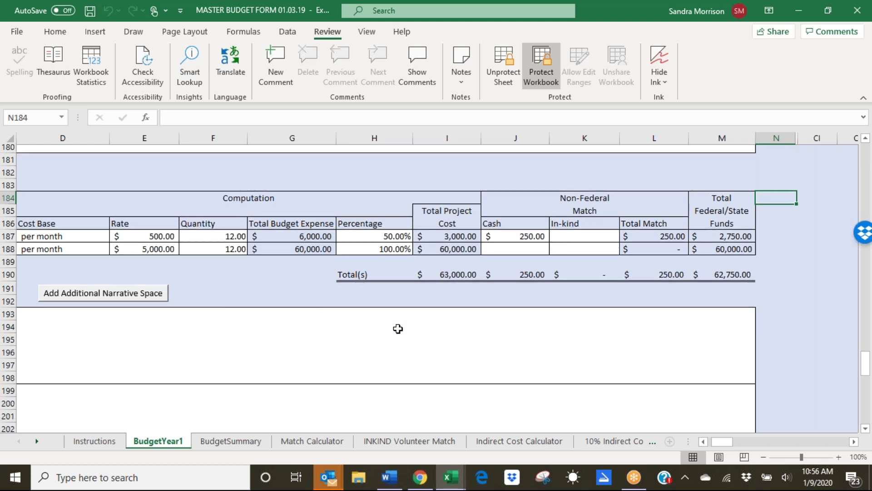
scroll(398, 328, down, 10)
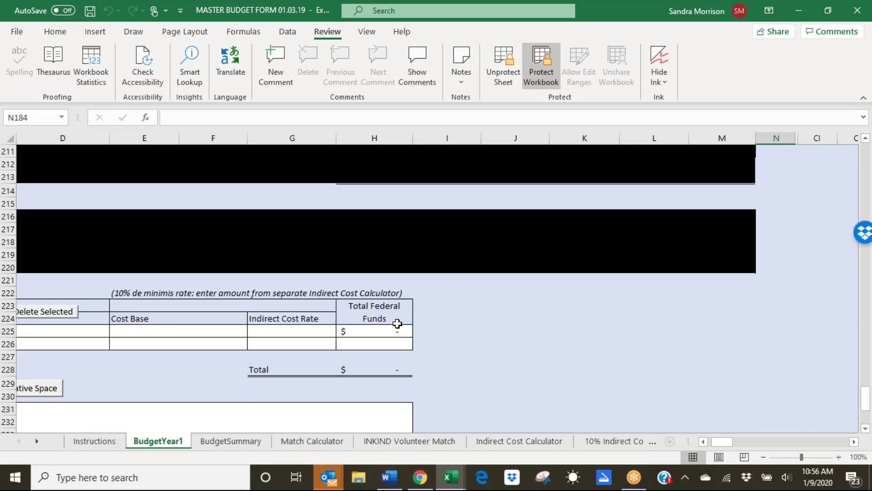
scroll(398, 323, down, 6)
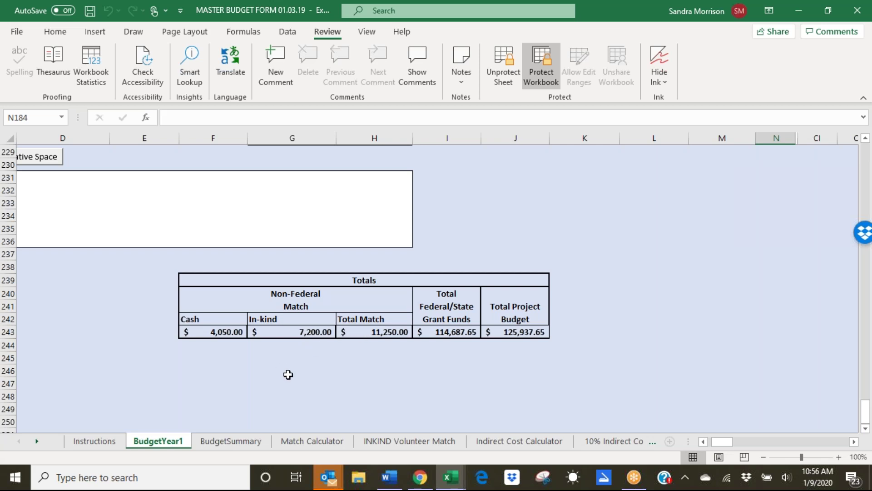
click(443, 332)
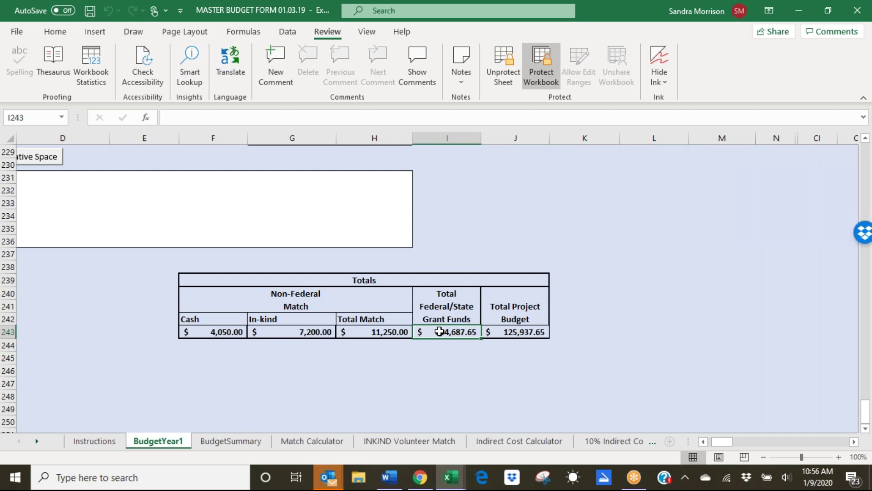
click(513, 331)
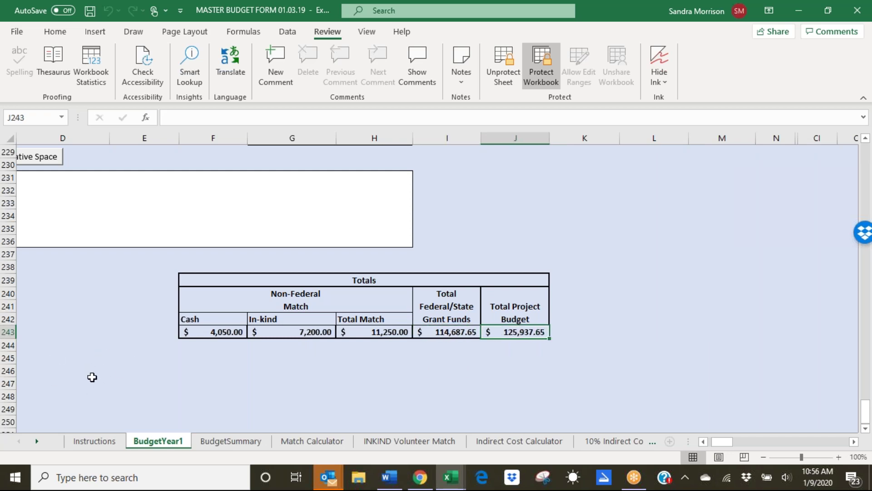
Step: Review the BudgetSummary sheet's category amounts, total project costs, and grant request and match percentages
click(230, 442)
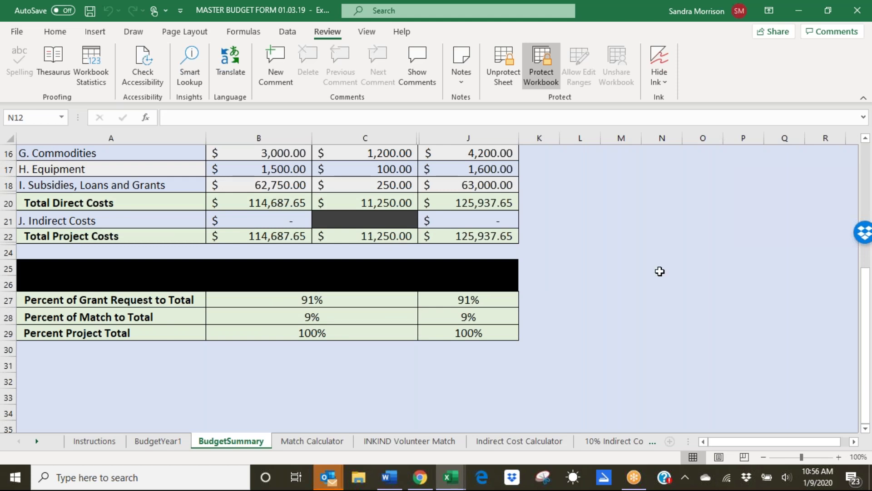
scroll(660, 271, up, 2)
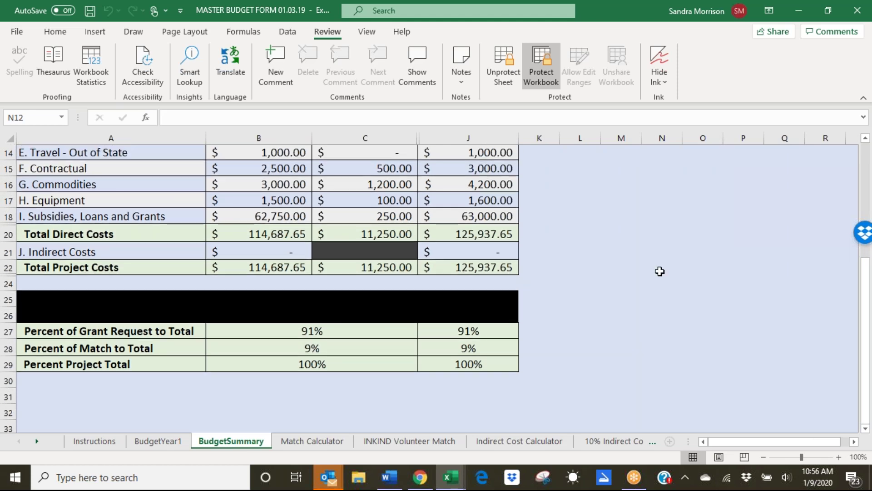
scroll(660, 271, up, 1)
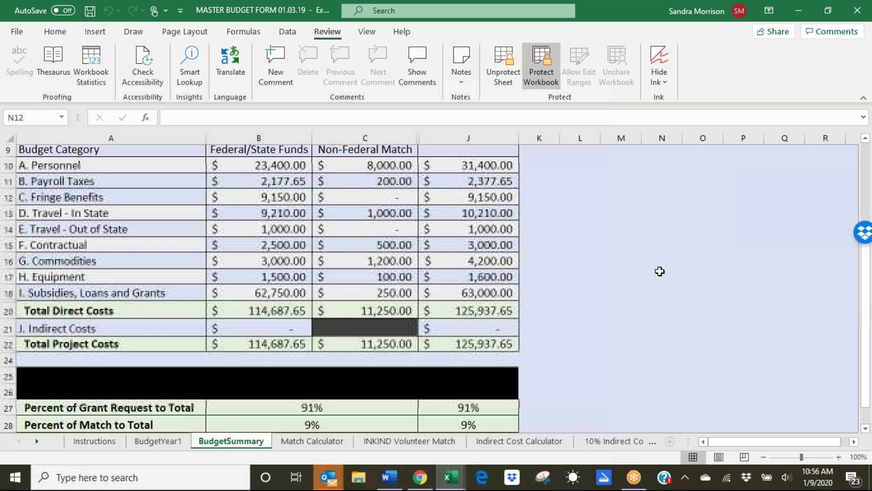
scroll(659, 271, up, 1)
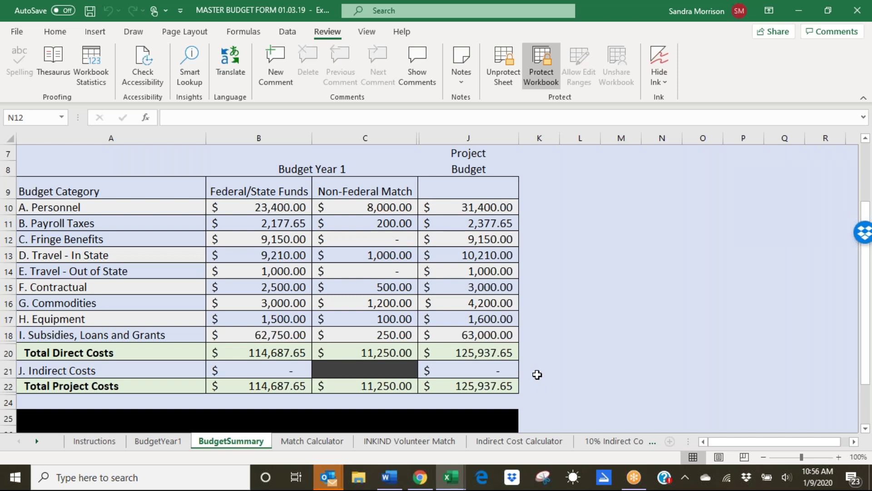
scroll(537, 374, down, 1)
scroll(537, 374, down, 1)
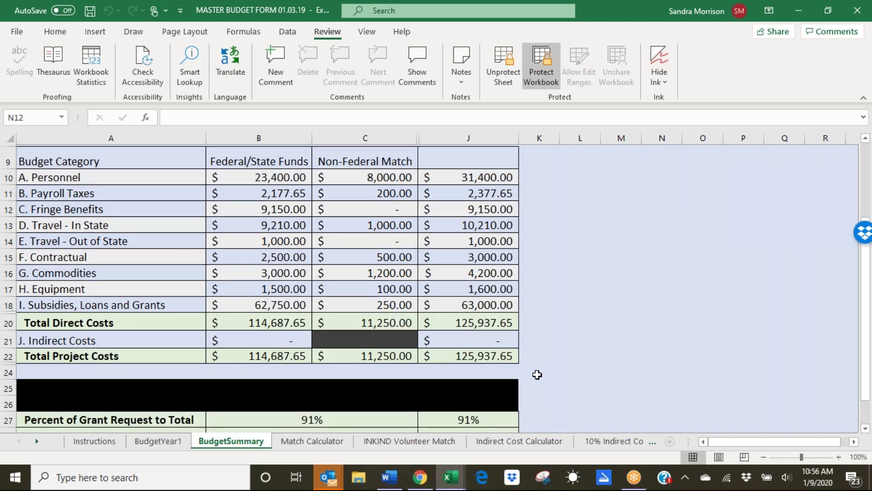
scroll(538, 375, down, 4)
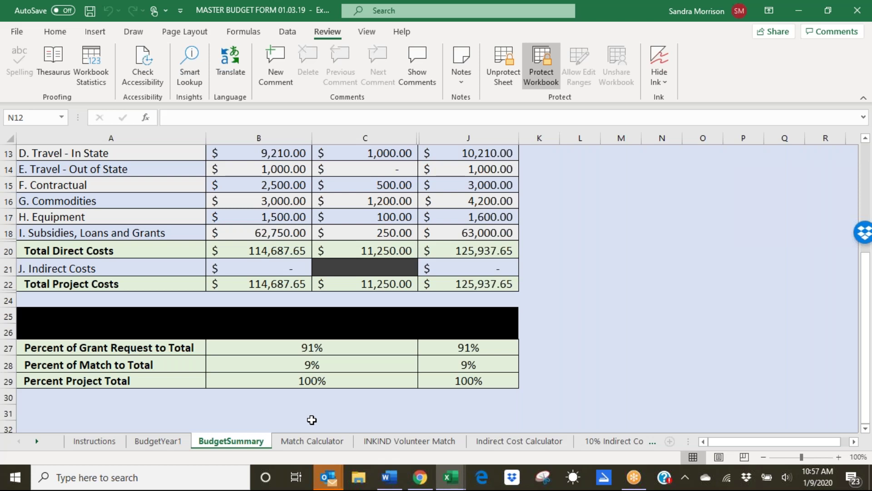
Step: Set the Client Services row's cash match to 30000 on BudgetYear1 and check the grant and match percentages on BudgetSummary
click(149, 440)
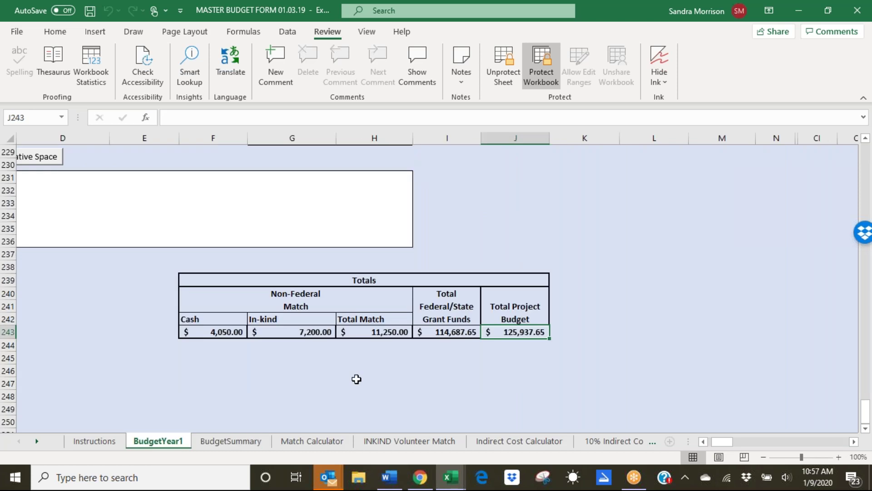
scroll(245, 355, up, 2)
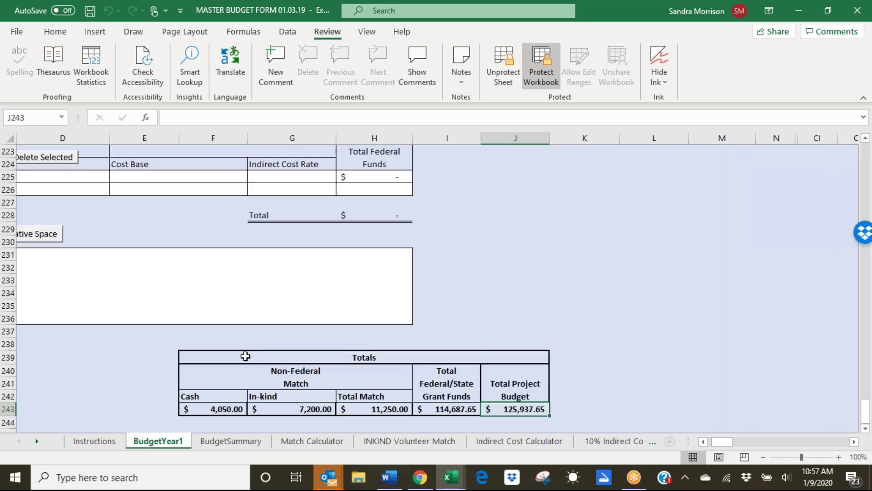
scroll(245, 356, up, 4)
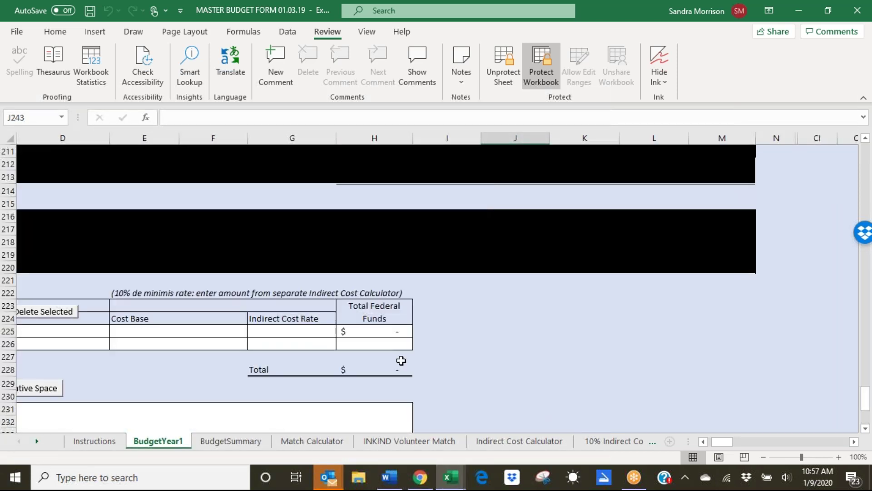
scroll(401, 361, up, 12)
click(525, 318)
text(30000)
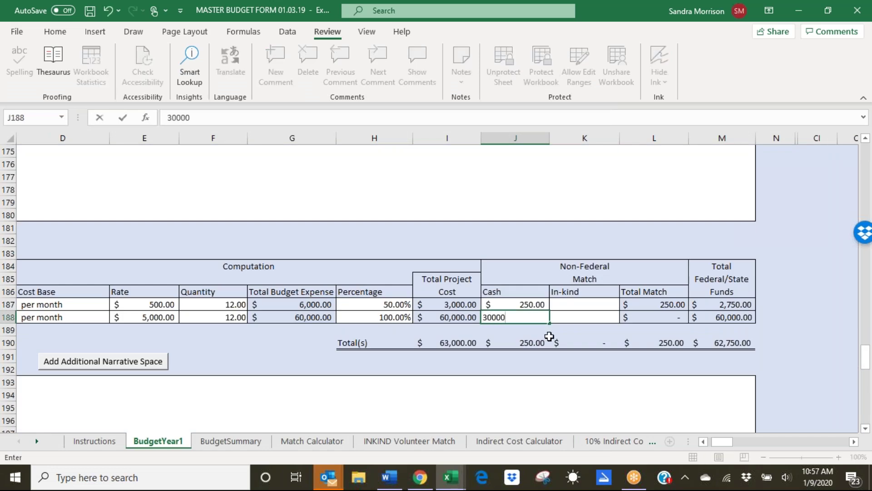
key(Return)
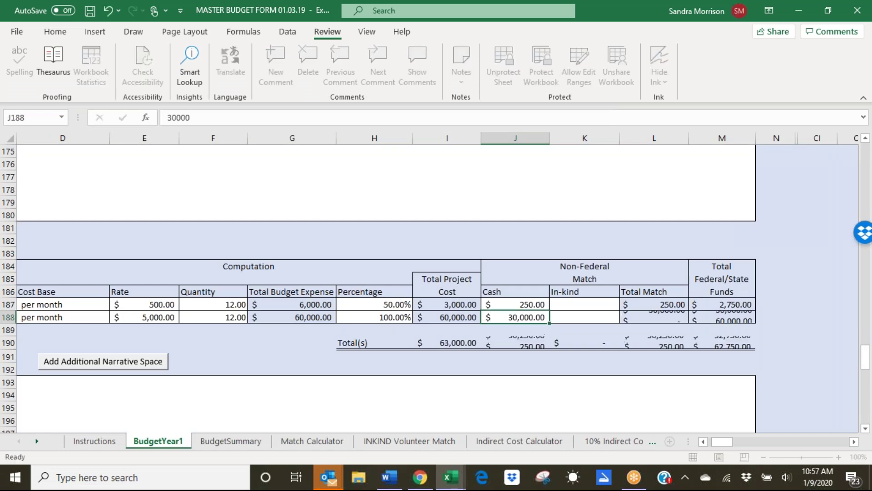
click(231, 441)
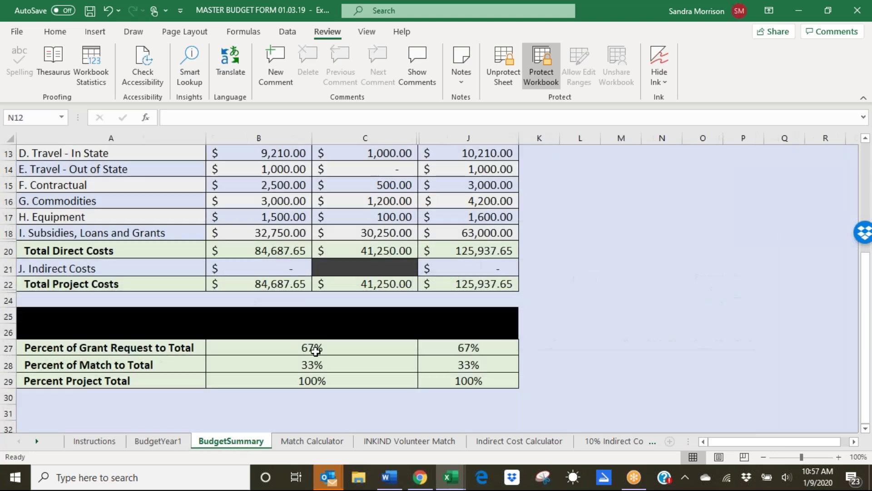
Step: Set the Client Services row's cash match on BudgetYear1 to 20,000
click(158, 440)
click(522, 318)
text(20,000)
key(Return)
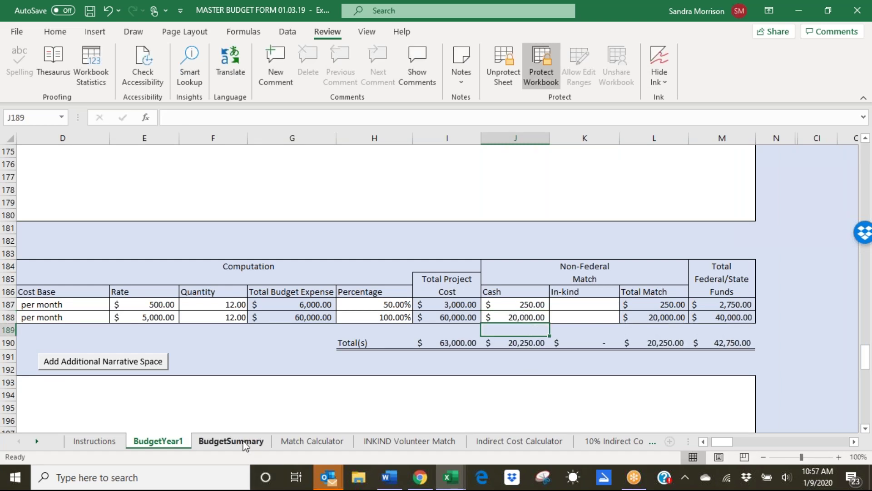
Step: Check the category amounts, total project costs, and grant request and match percentages on the BudgetSummary sheet
click(245, 441)
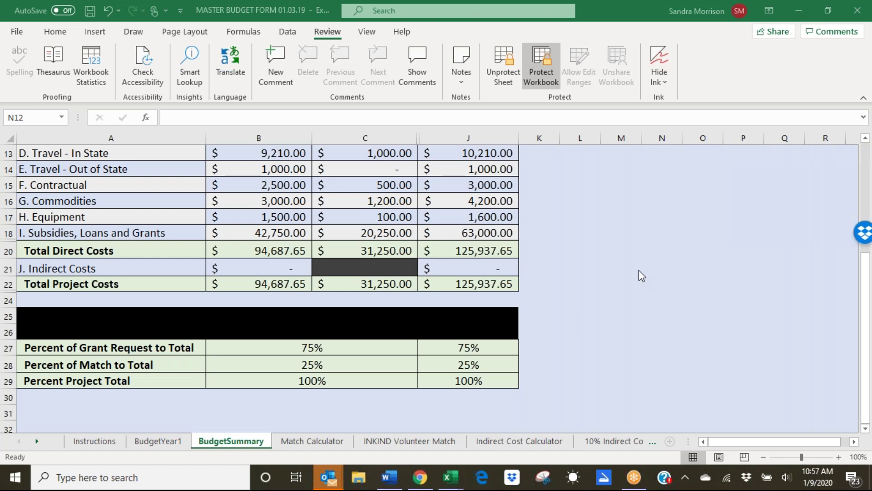
scroll(638, 271, down, 1)
scroll(638, 271, down, 1)
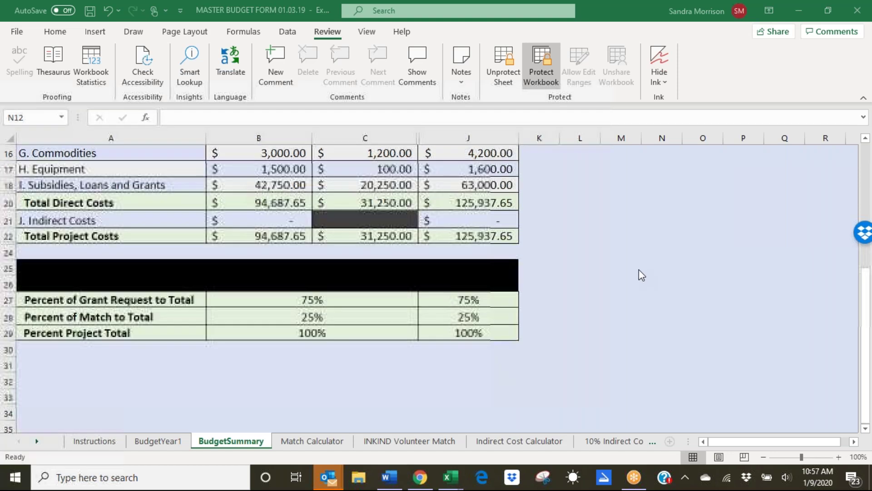
scroll(652, 277, up, 2)
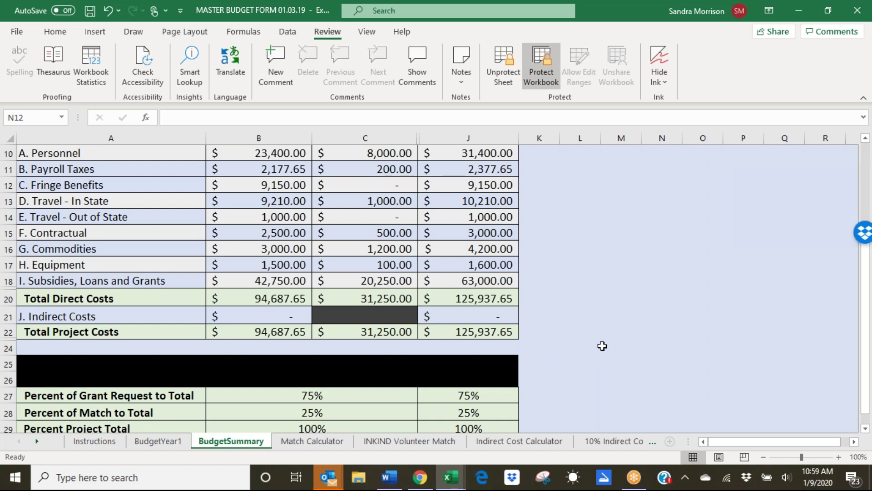
scroll(602, 345, up, 1)
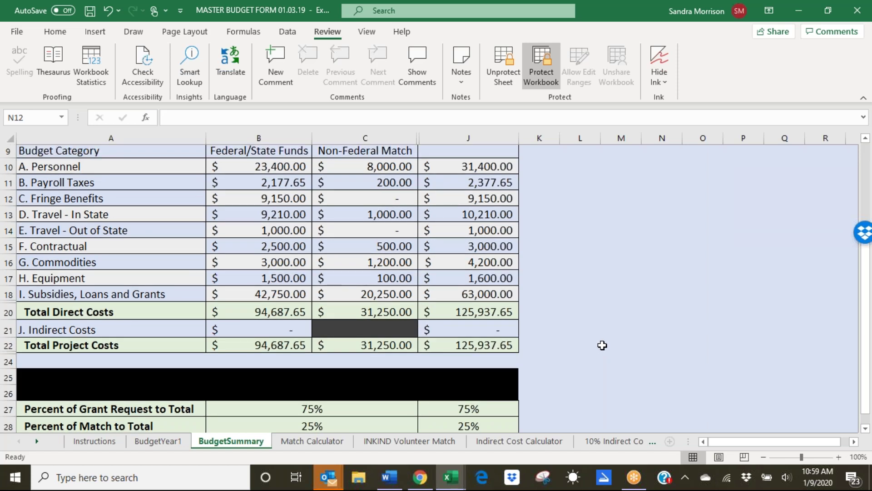
scroll(602, 345, up, 1)
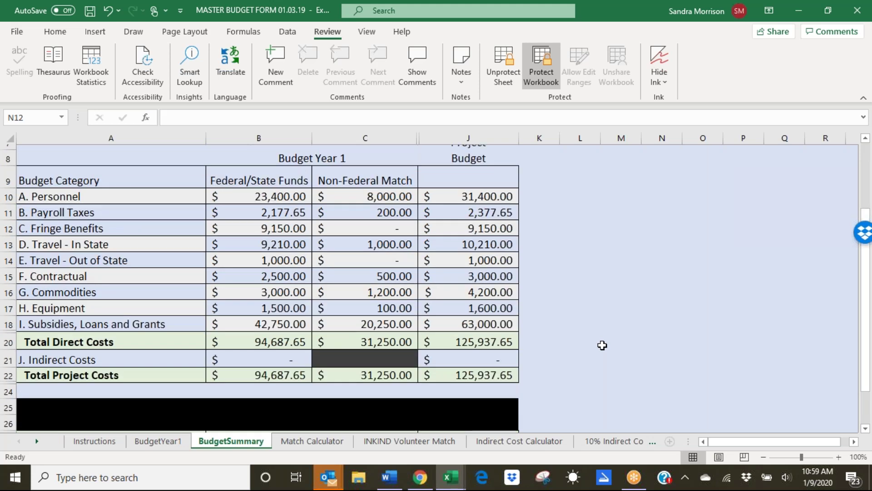
scroll(602, 346, down, 3)
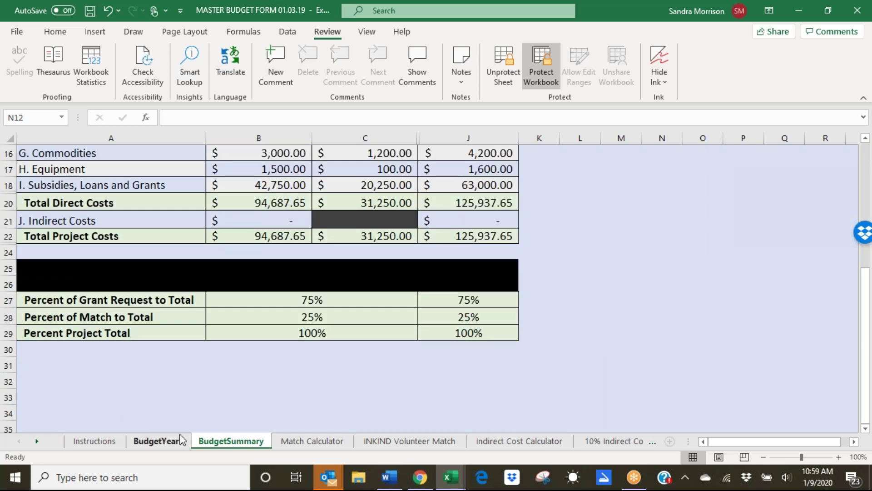
Step: Set the Cost Base of the Indirect Costs row in section J of BudgetYear1 to Federally Approved Rate
click(156, 442)
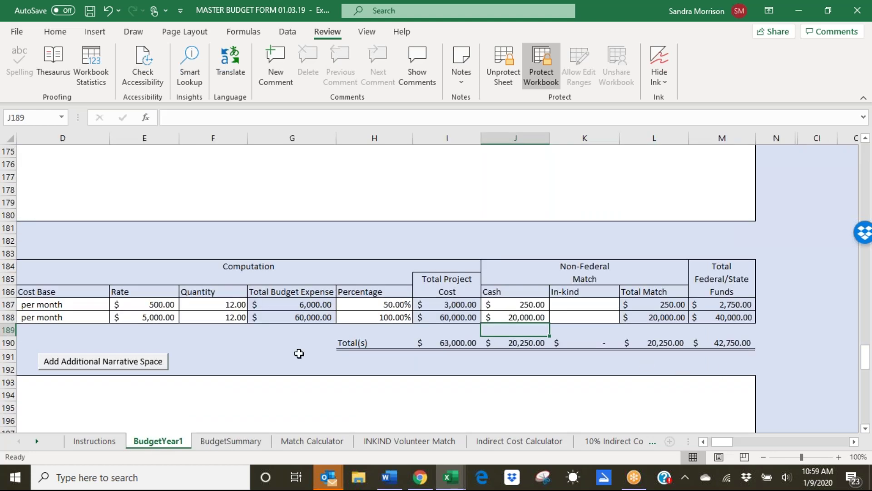
scroll(96, 376, down, 1)
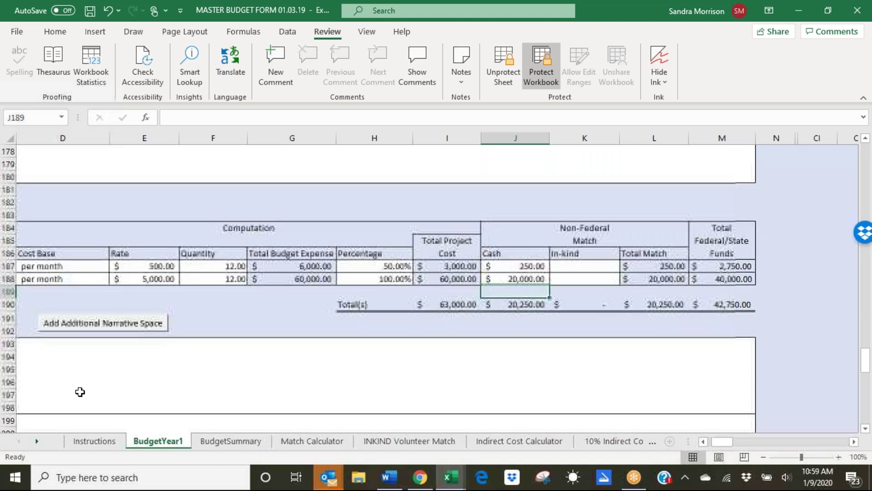
click(114, 392)
key(Home)
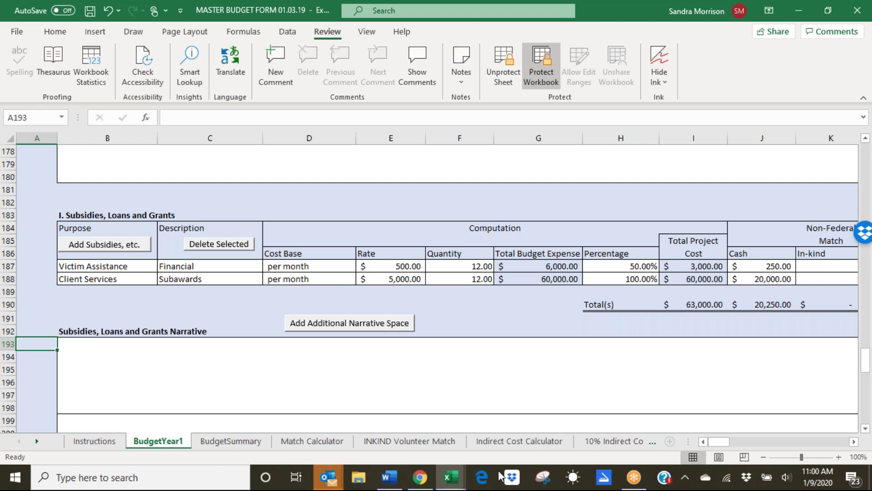
scroll(186, 295, down, 1)
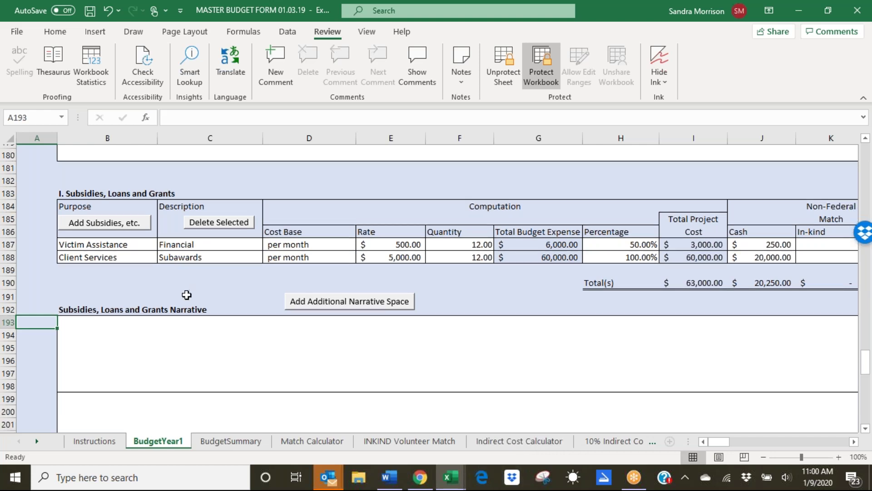
scroll(187, 295, down, 3)
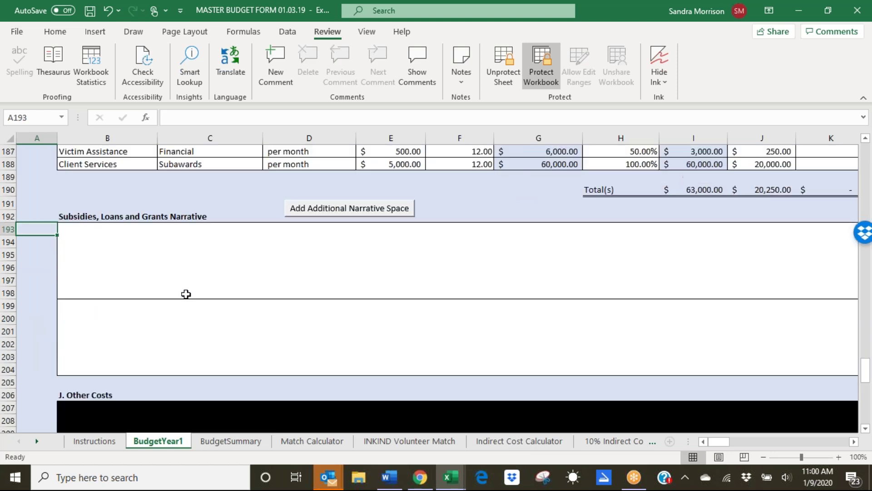
scroll(186, 294, down, 7)
scroll(185, 287, down, 1)
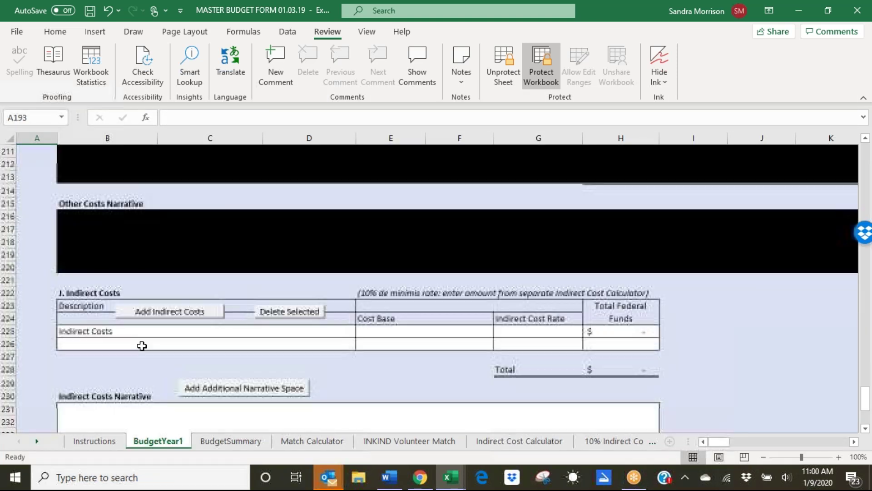
key(Tab)
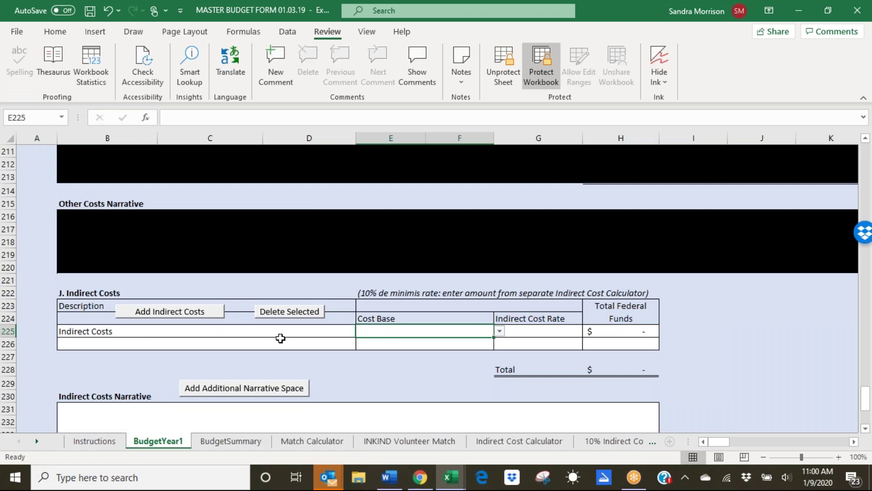
click(500, 332)
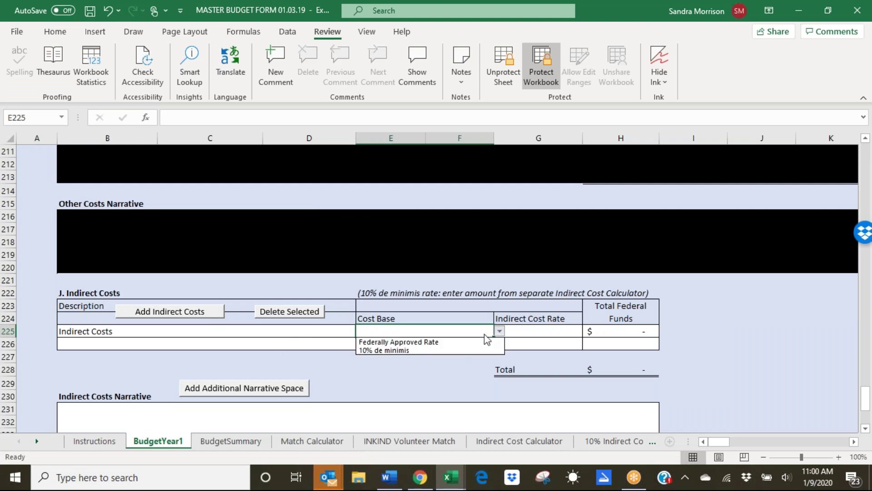
key(Escape)
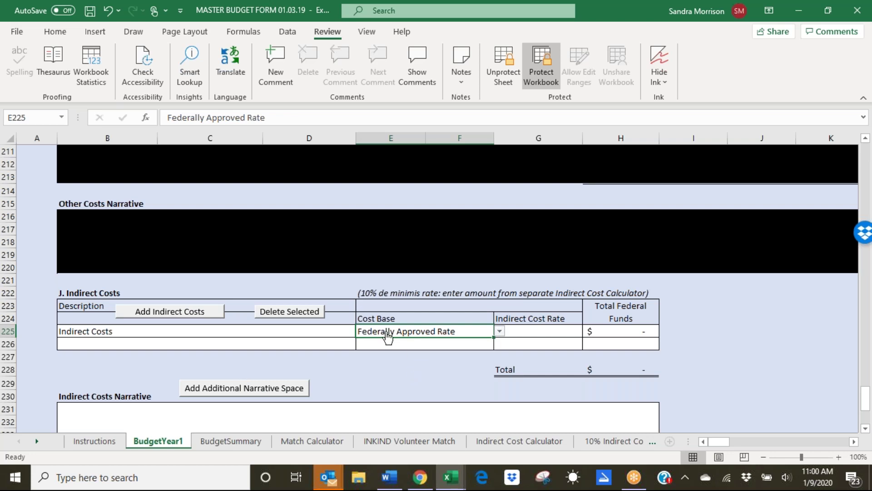
Step: Set the Indirect Costs row's Indirect Cost Rate to 11.9% and select its Total Federal Funds cell
click(525, 332)
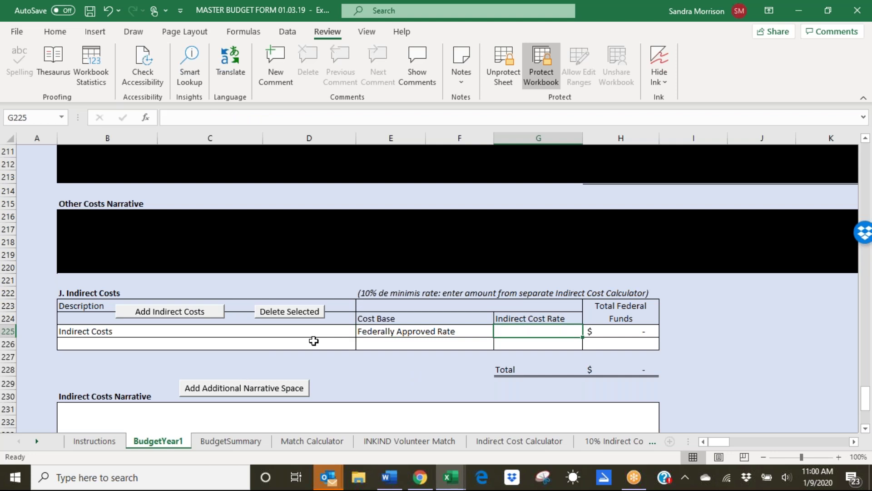
text(11.9)
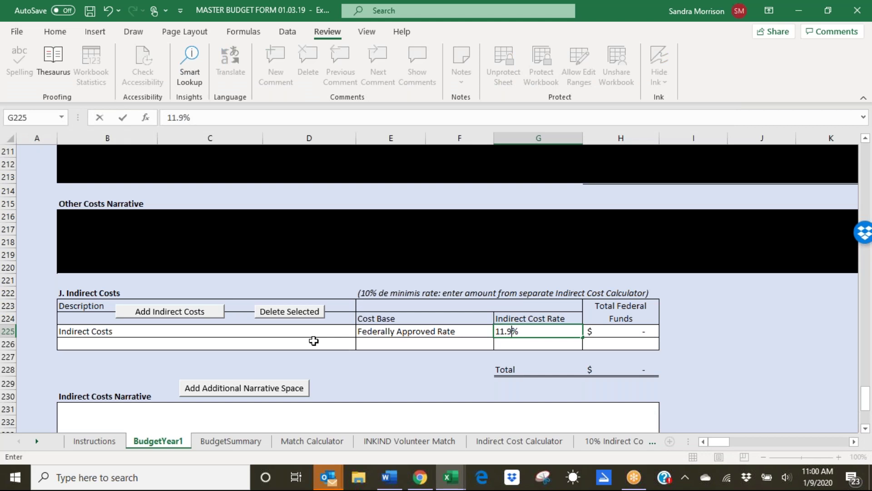
key(Return)
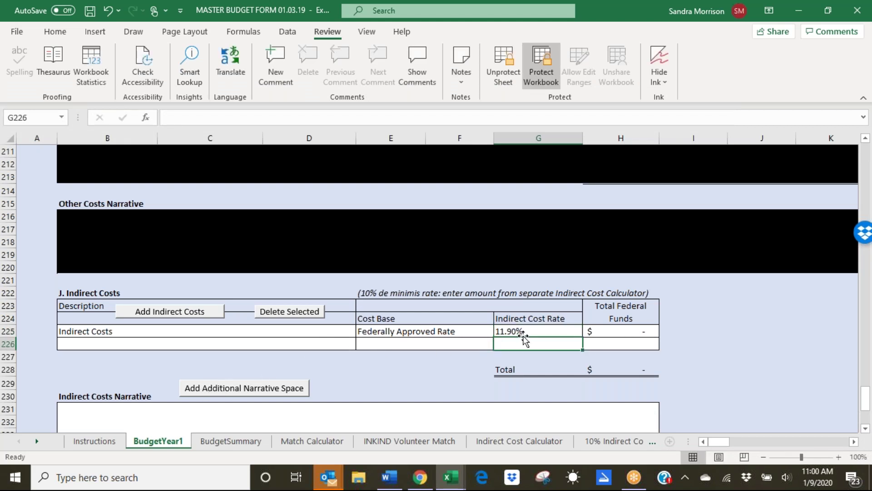
click(526, 332)
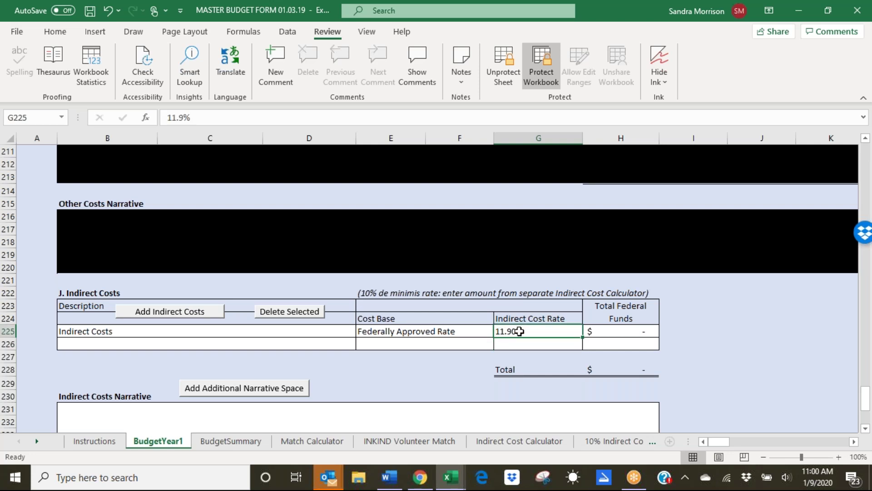
click(605, 330)
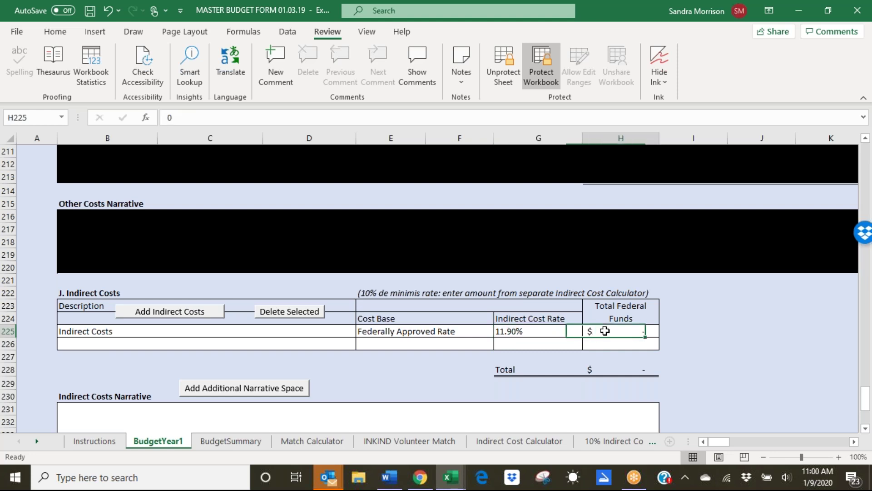
click(379, 371)
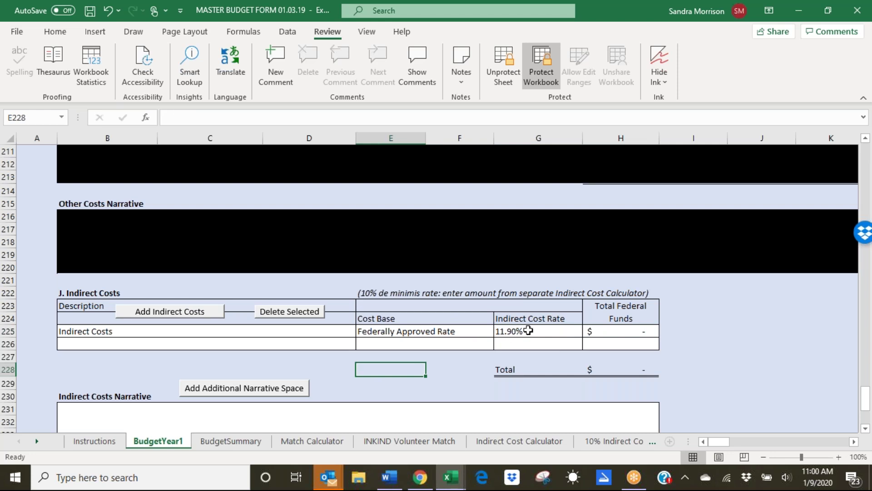
click(609, 332)
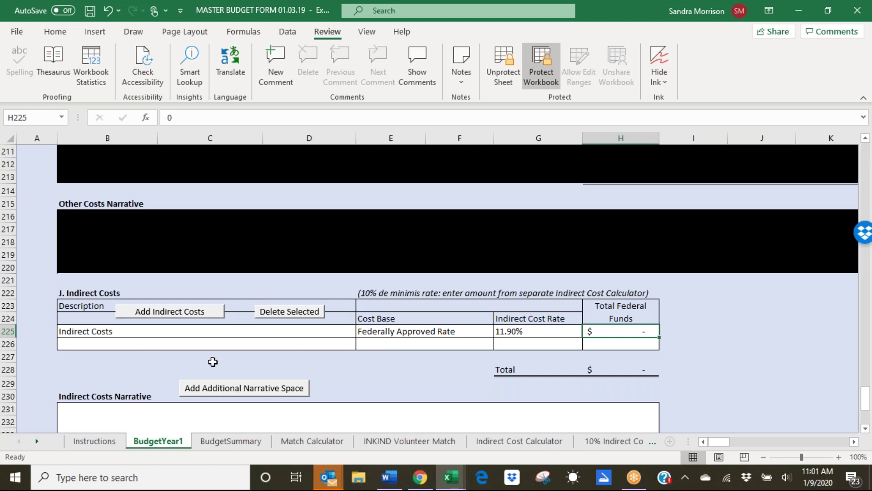
scroll(215, 361, down, 2)
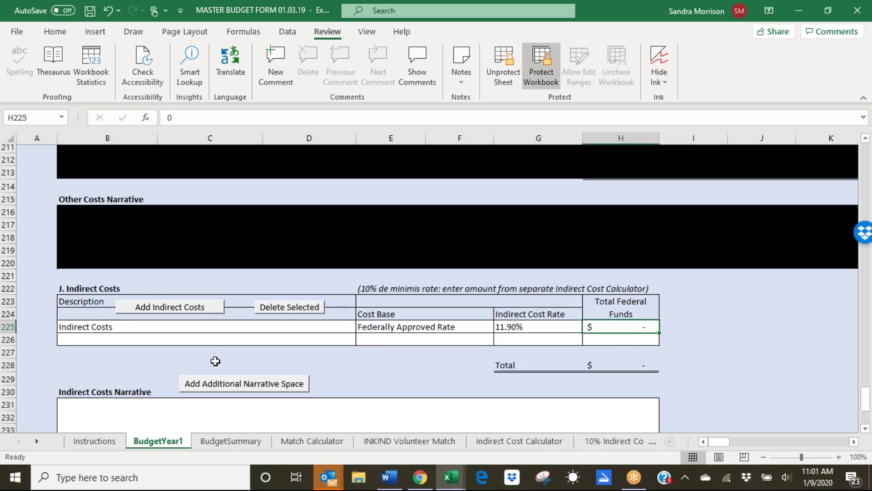
scroll(215, 361, down, 1)
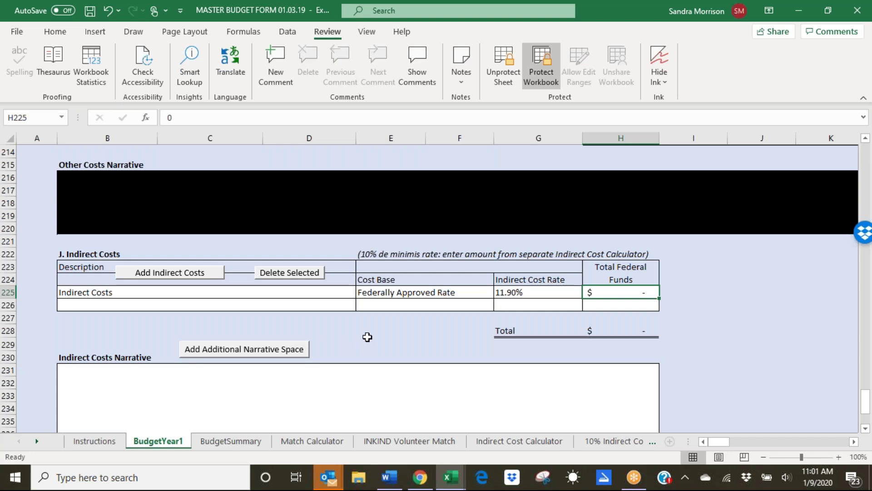
Step: Examine the Indirect Cost Calculator sheet and read the 10% Indirect Cost Information sheet's warning and its MTDC inclusions and exclusions
click(500, 441)
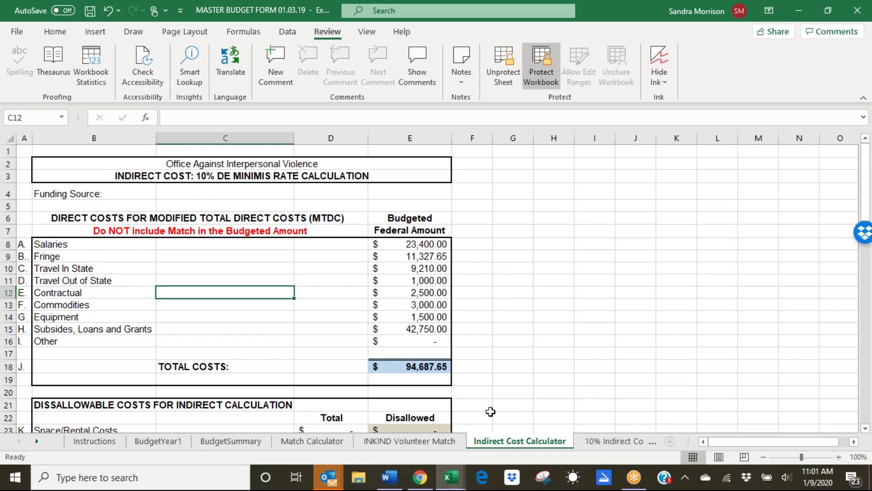
click(611, 441)
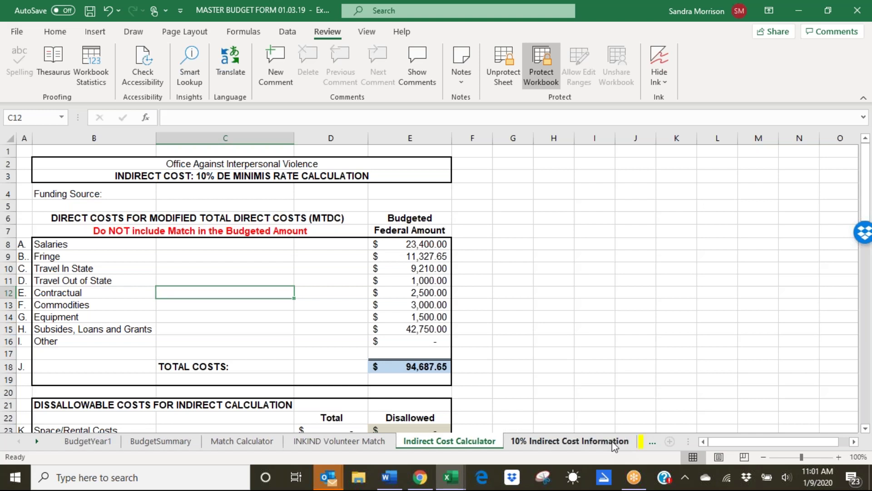
click(612, 441)
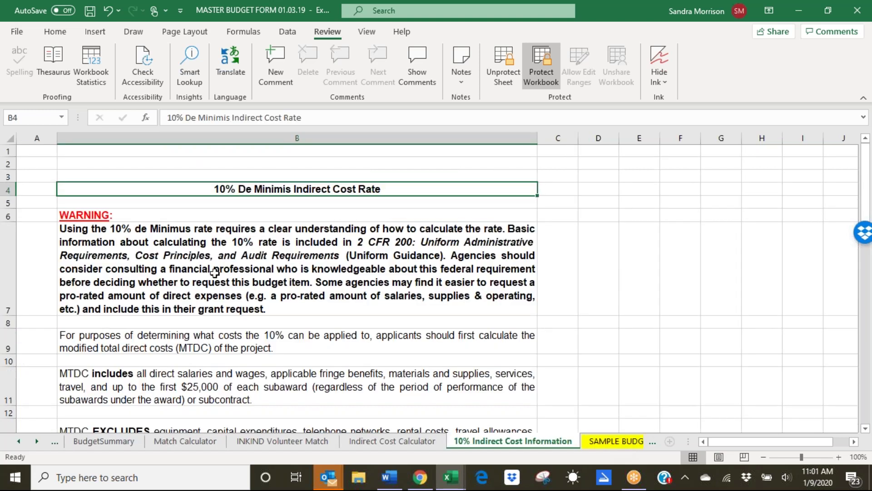
scroll(215, 272, down, 1)
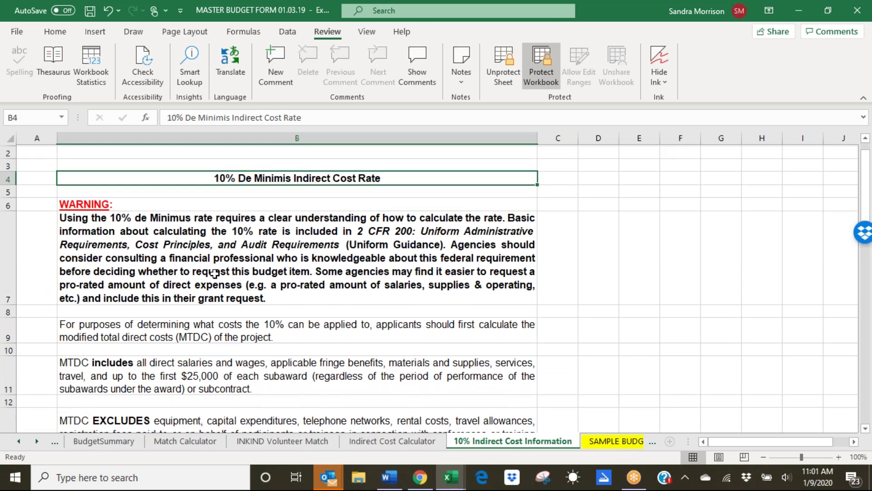
scroll(215, 273, down, 2)
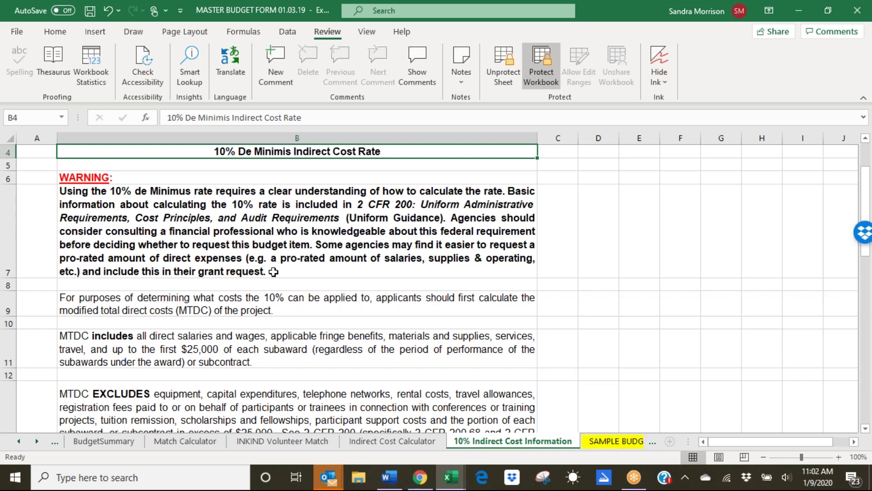
scroll(273, 272, down, 1)
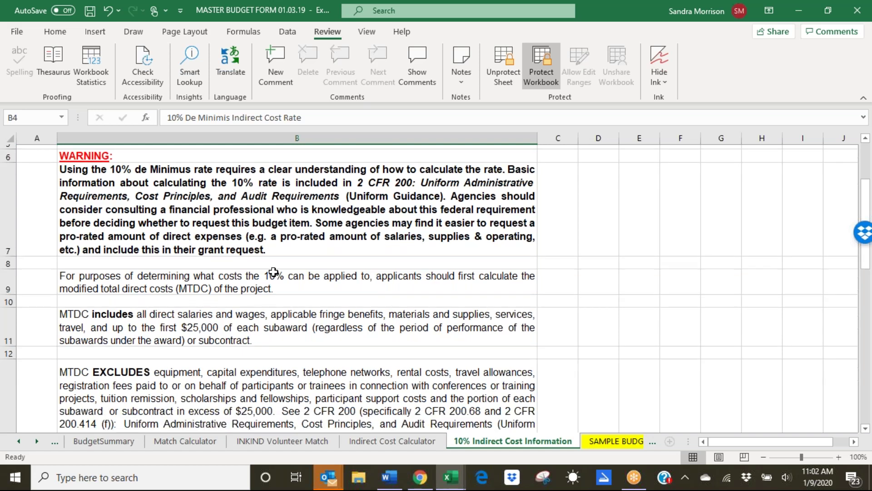
scroll(273, 271, down, 1)
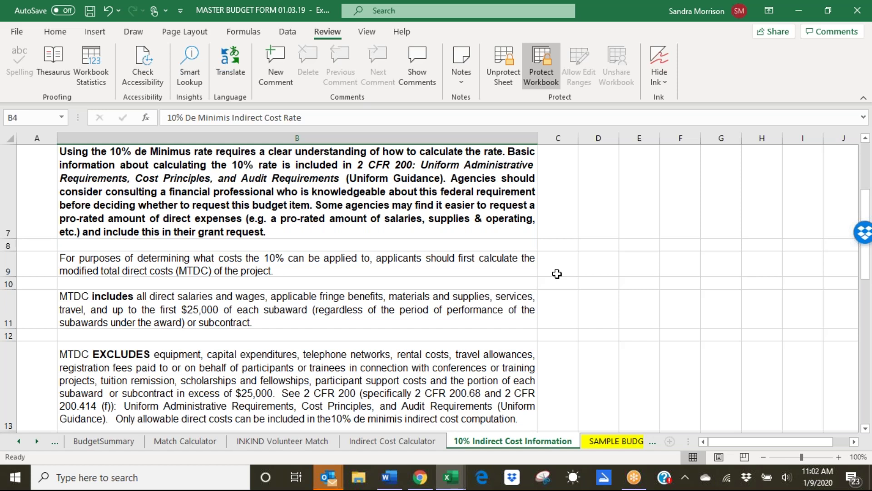
scroll(557, 274, up, 1)
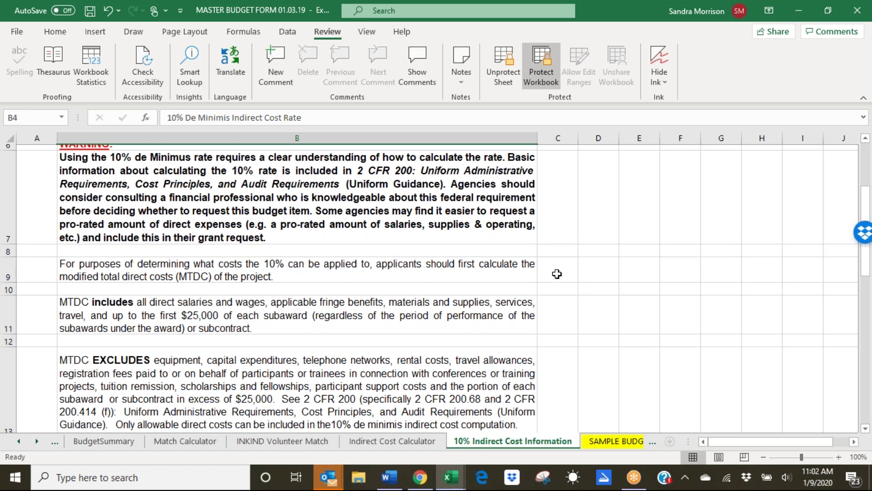
scroll(557, 274, up, 3)
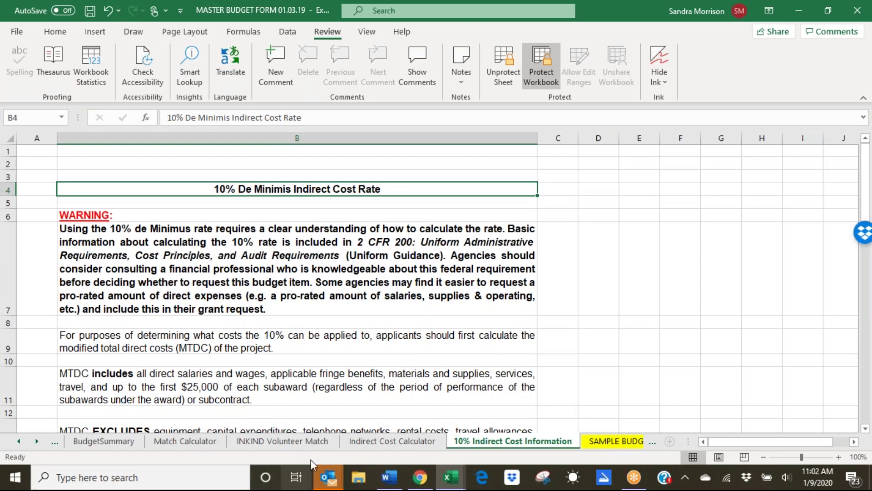
click(380, 438)
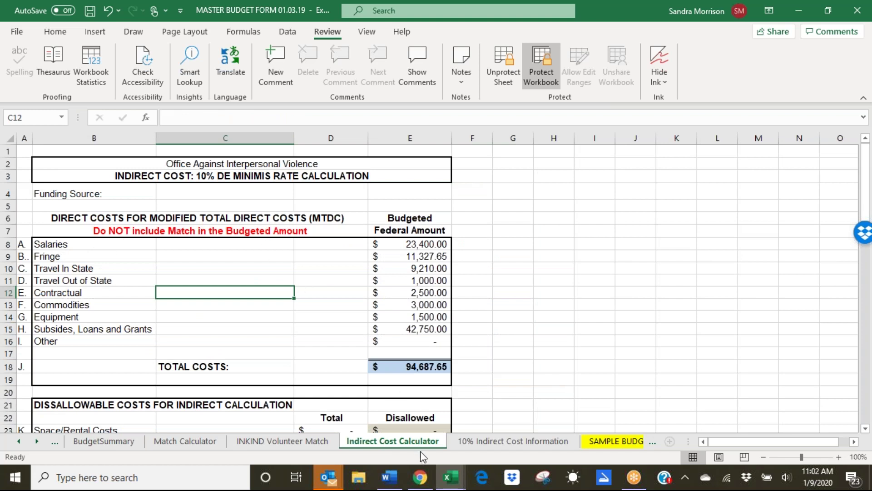
click(486, 443)
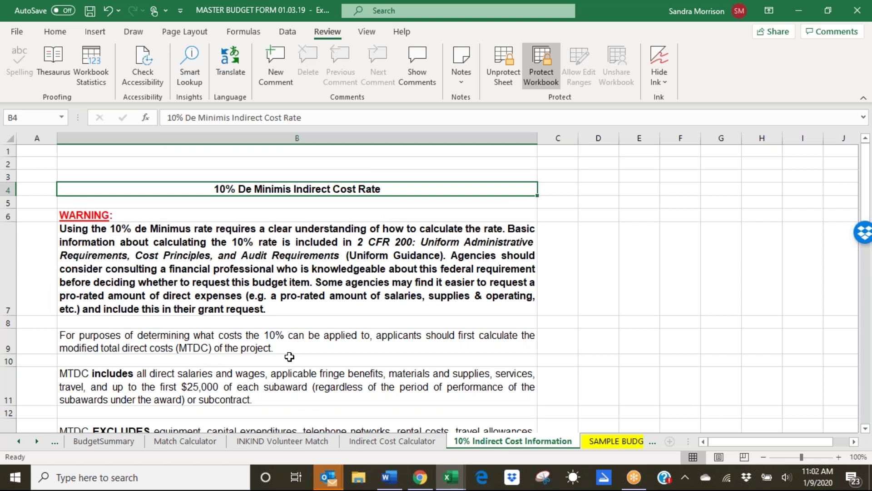
Step: Read the MTDC exclusions and 10% de minimis requirements, and review the direct and disallowable cost rows on the Indirect Cost Calculator sheet
scroll(289, 357, down, 1)
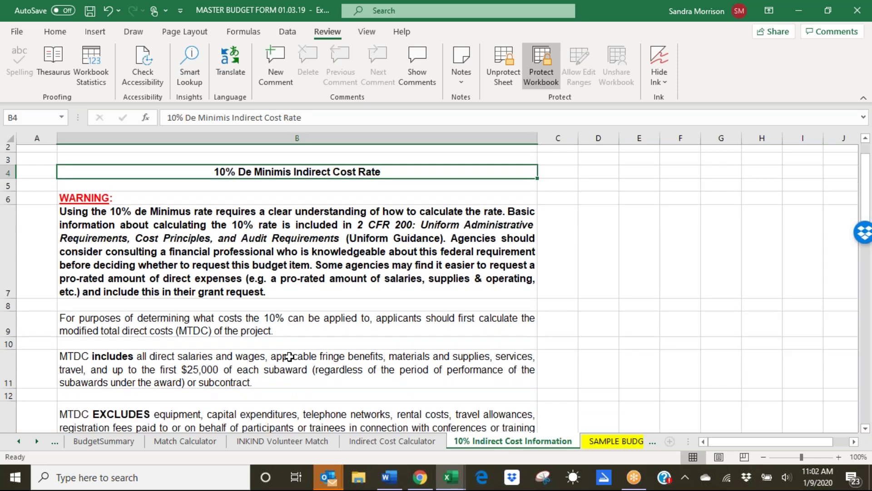
scroll(289, 357, down, 1)
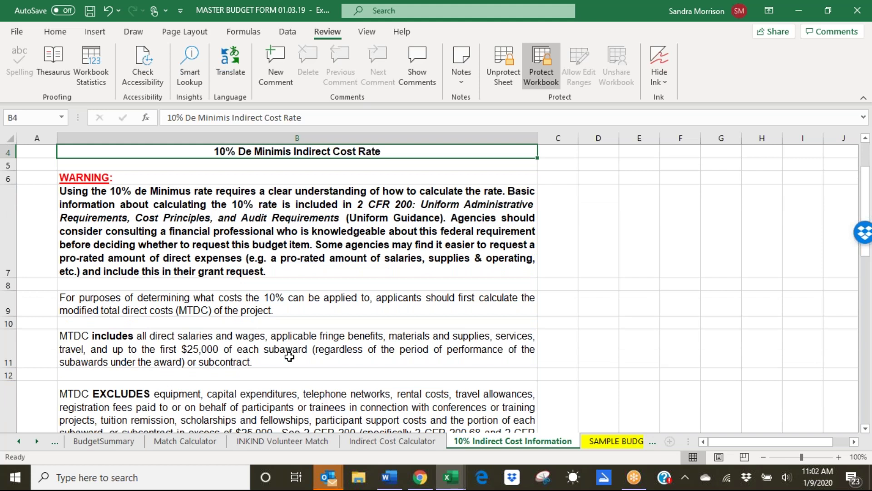
scroll(290, 357, down, 1)
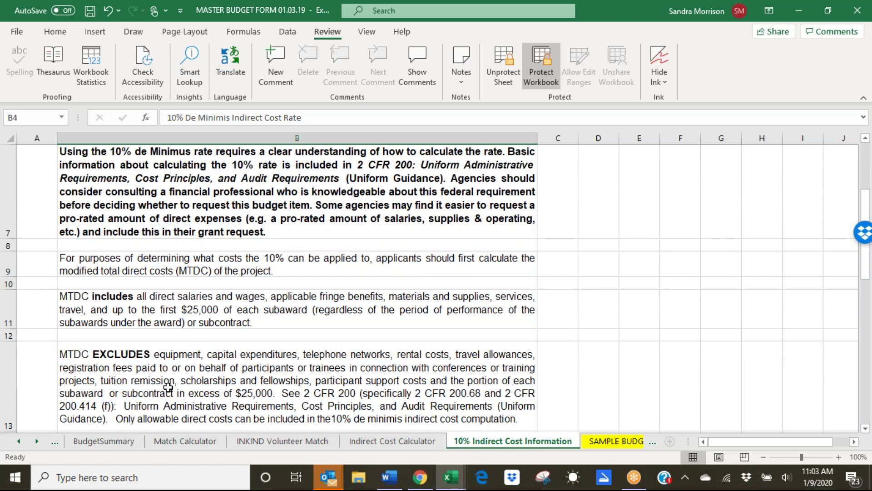
click(168, 387)
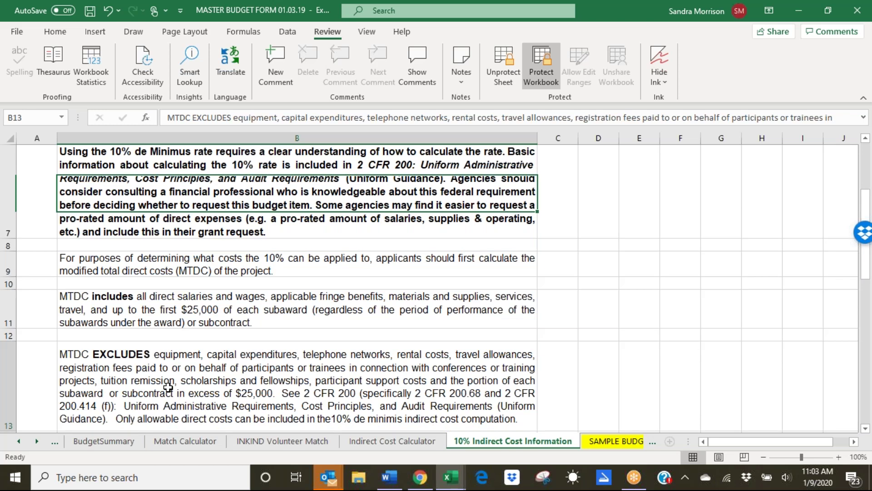
scroll(168, 387, down, 1)
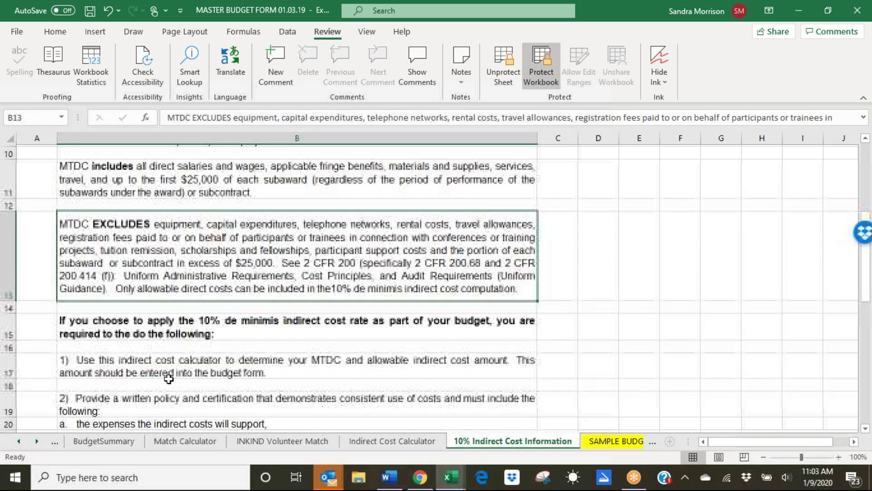
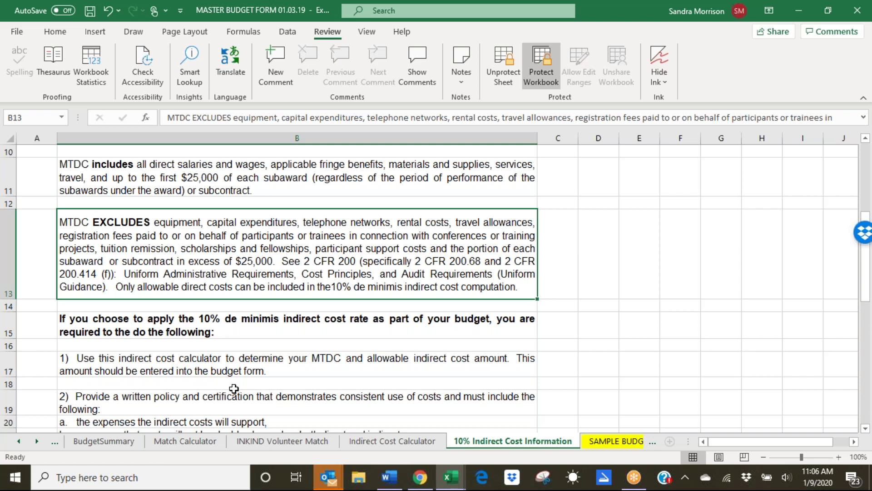
click(375, 442)
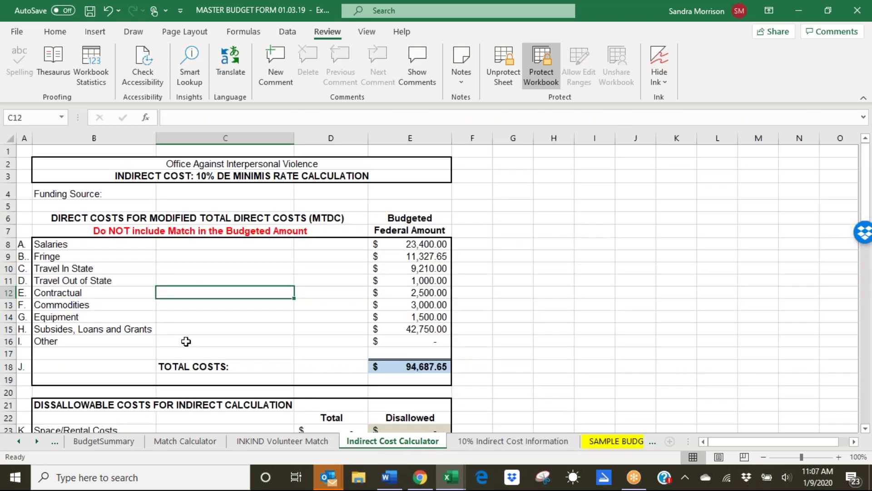
scroll(186, 341, down, 1)
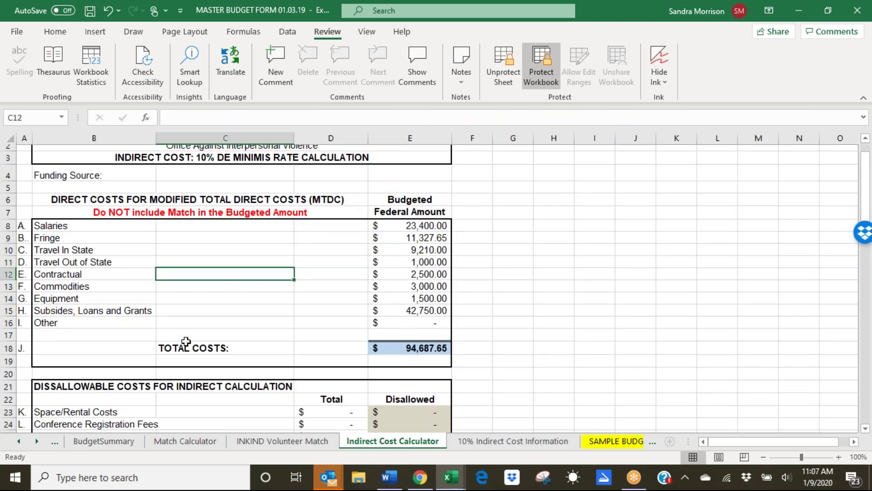
scroll(186, 341, down, 1)
scroll(185, 341, down, 1)
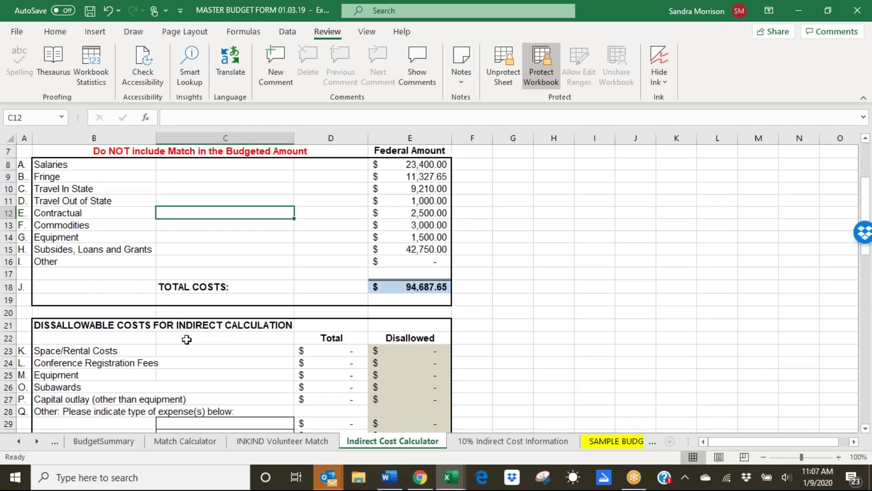
scroll(186, 340, down, 1)
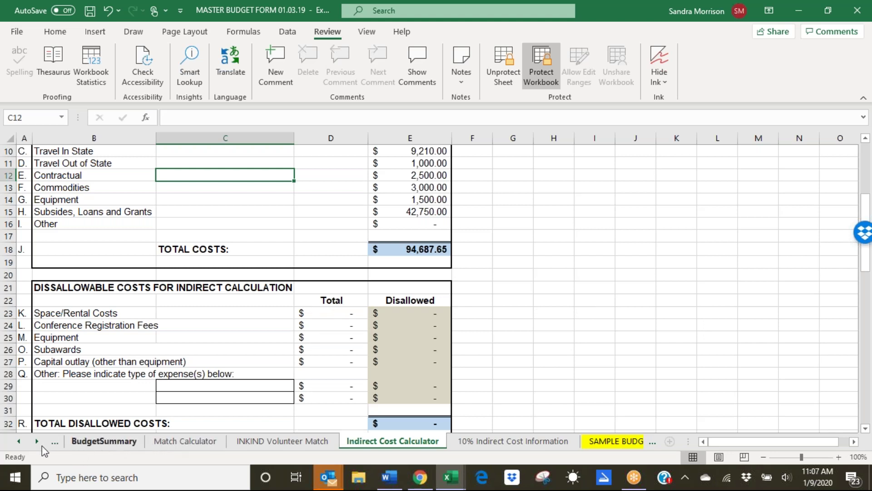
Step: Look through the Subsidies, Loans and Grants and Capital Outlay Equipment entries on the BudgetYear1 sheet
click(15, 443)
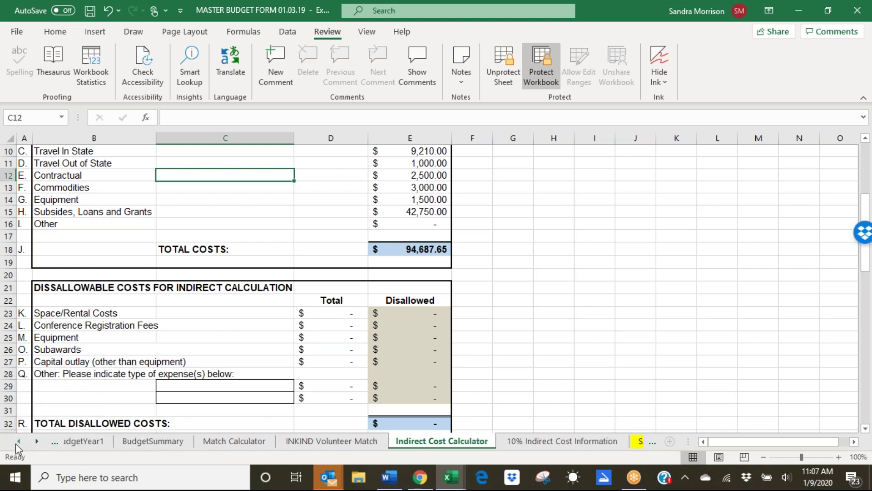
click(18, 441)
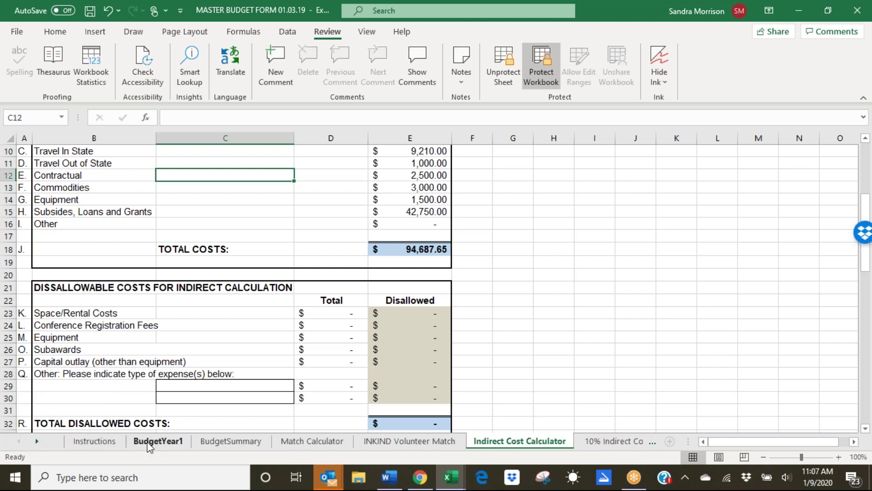
click(150, 440)
scroll(213, 358, up, 6)
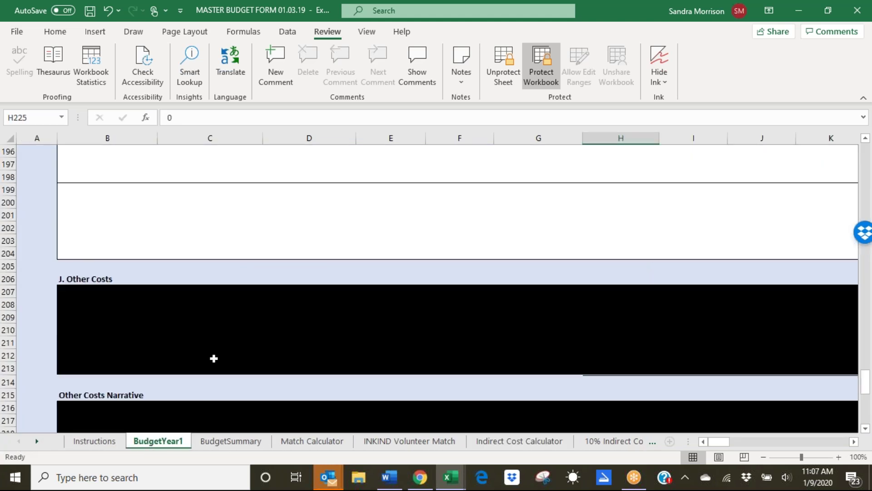
scroll(213, 359, up, 5)
scroll(219, 359, up, 1)
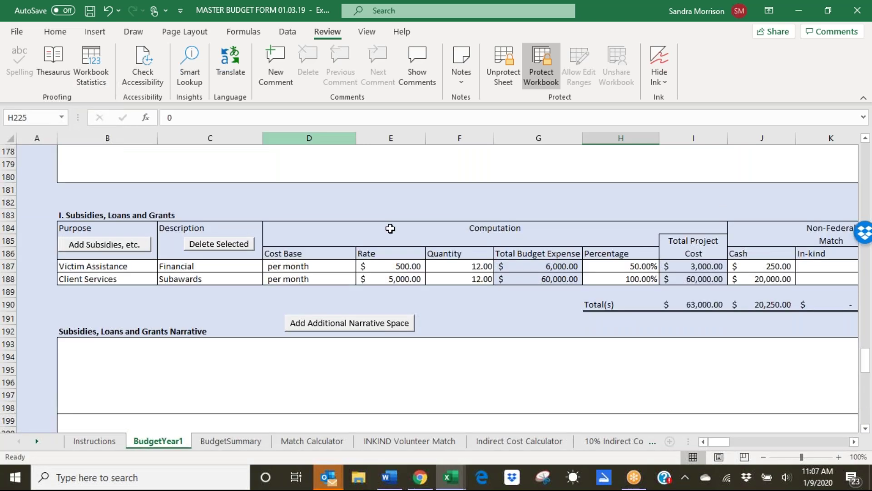
scroll(390, 228, up, 4)
scroll(384, 352, up, 1)
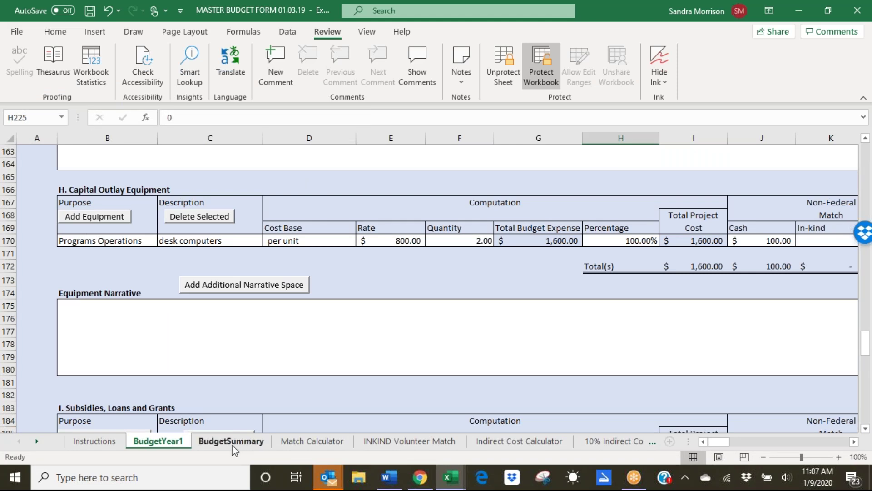
Step: On the Indirect Cost Calculator sheet, enter disallowable cost totals of 4000 for Space/Rental Costs and 1000 for Conference Registration Fees
click(509, 443)
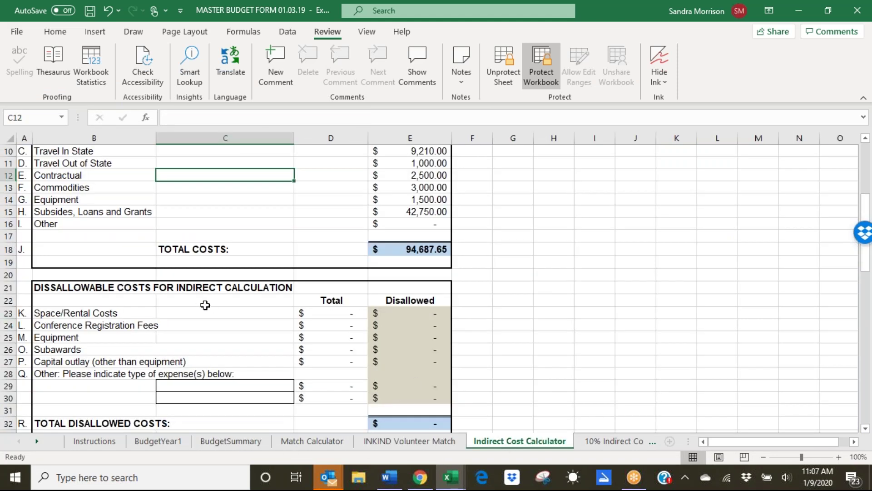
click(324, 301)
click(321, 313)
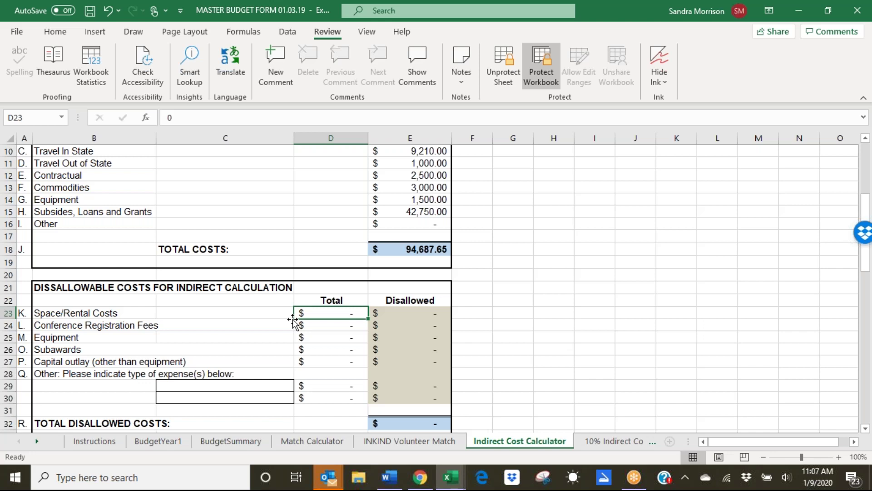
text(4000)
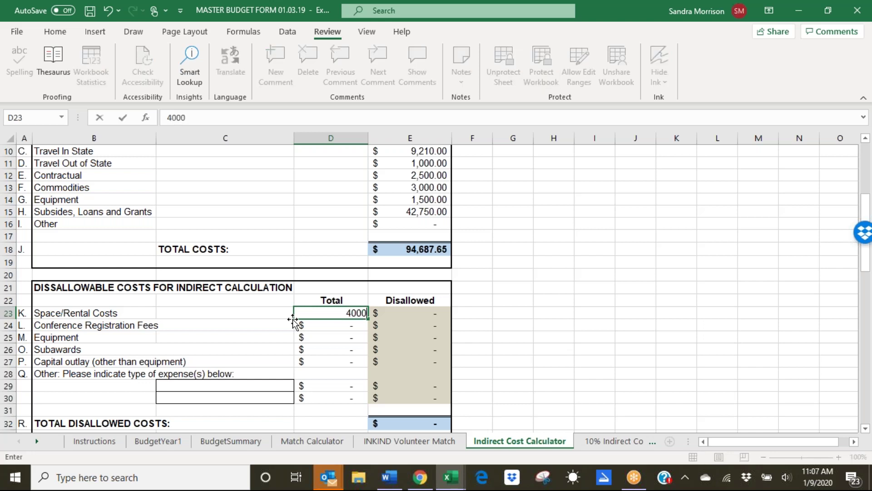
key(Return)
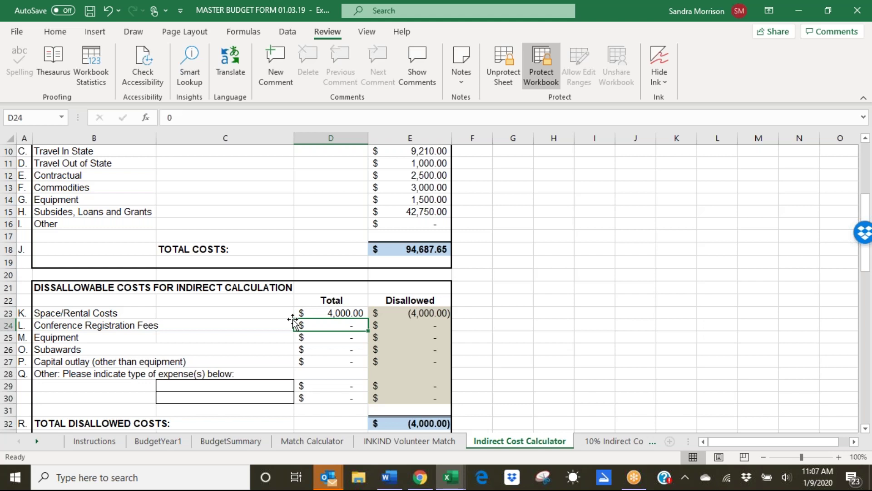
text(1000)
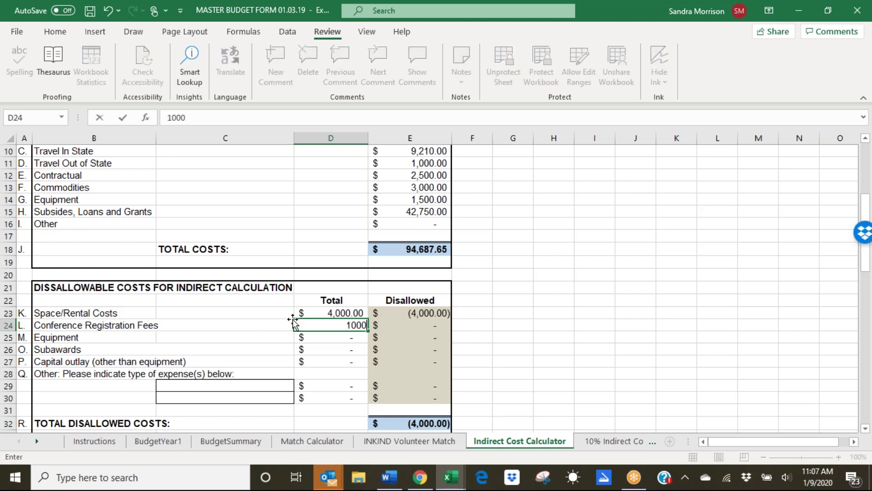
key(Return)
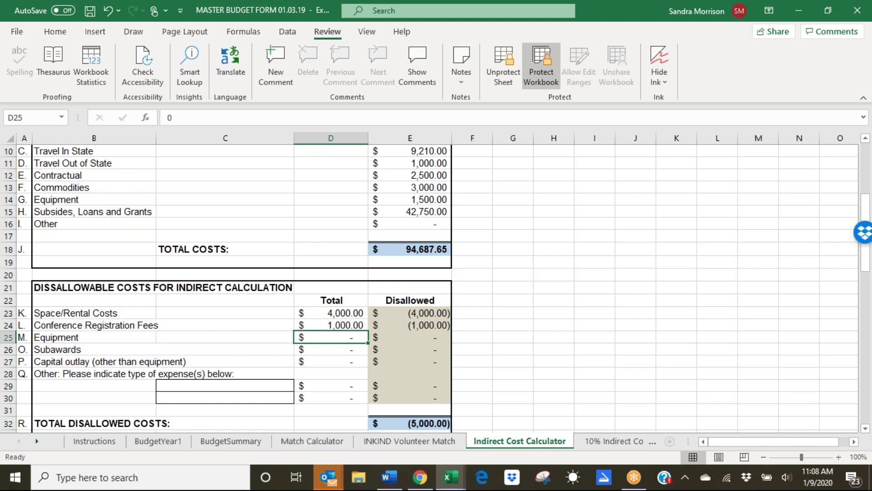
Step: Enter 30000 as the Subawards total in the disallowable costs section
click(331, 350)
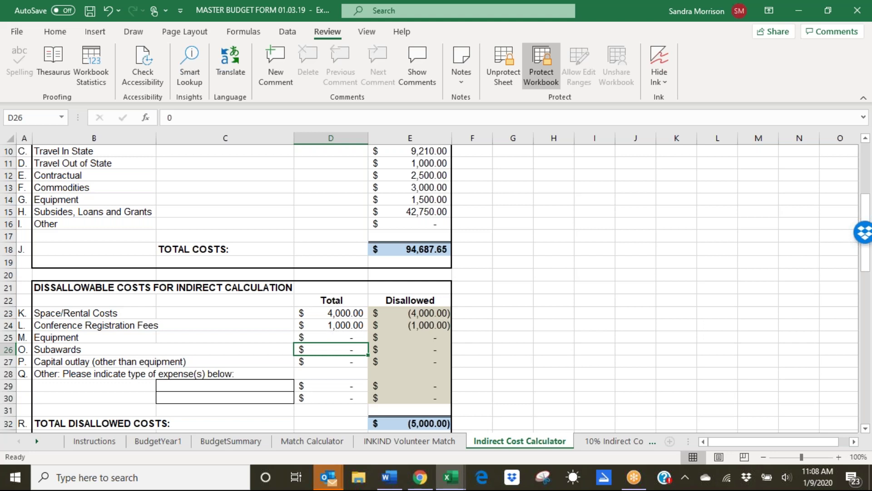
text(3)
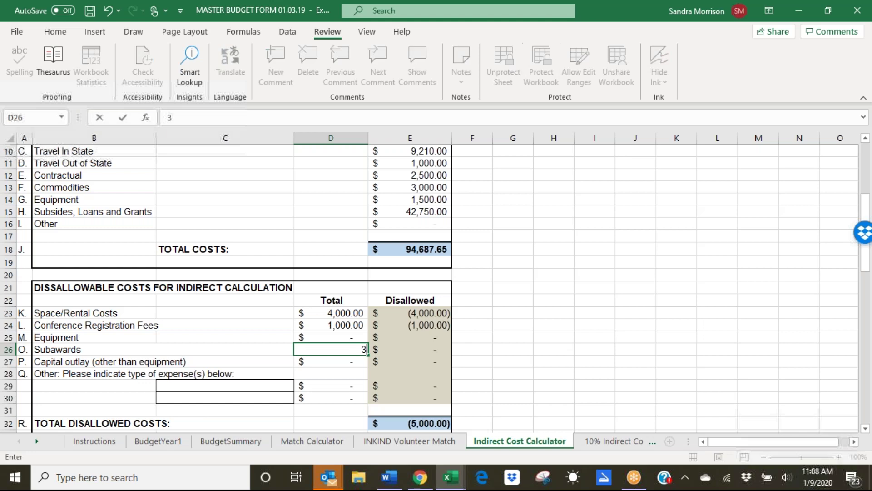
text(0000)
key(Return)
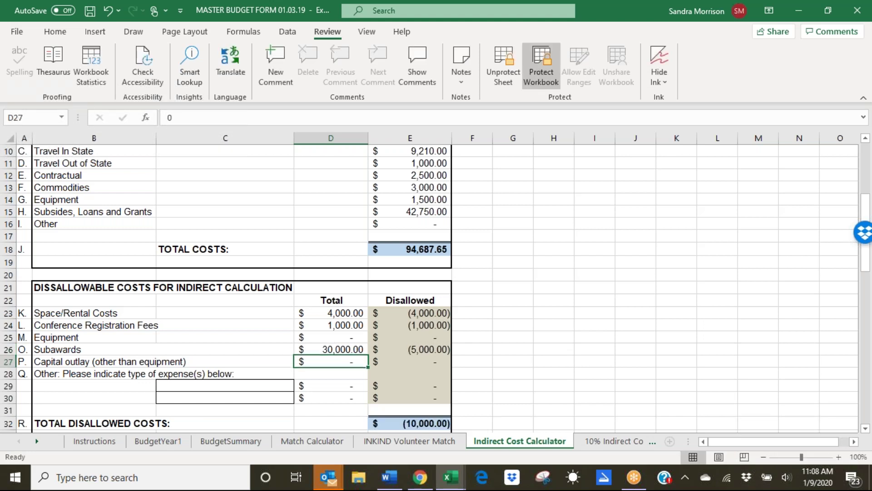
Step: Examine the rows for other disallowable expenses and continue through the de minimis rate to the Indirect Cost row
click(331, 373)
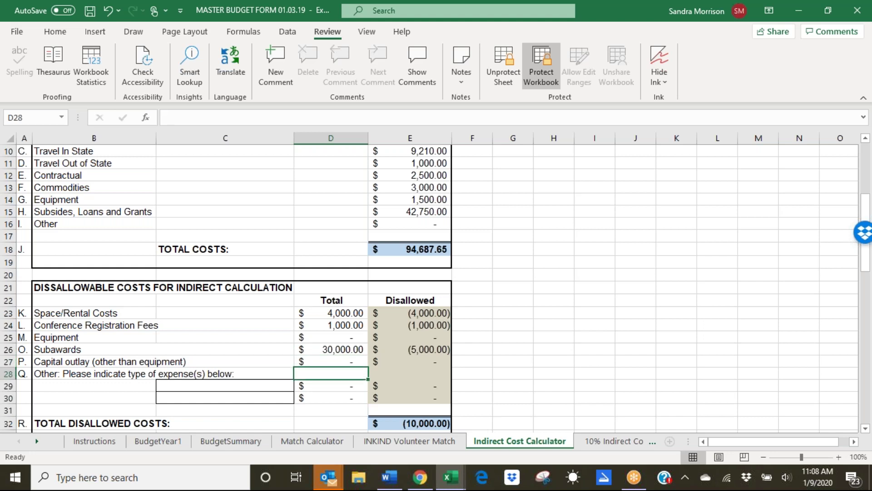
click(331, 385)
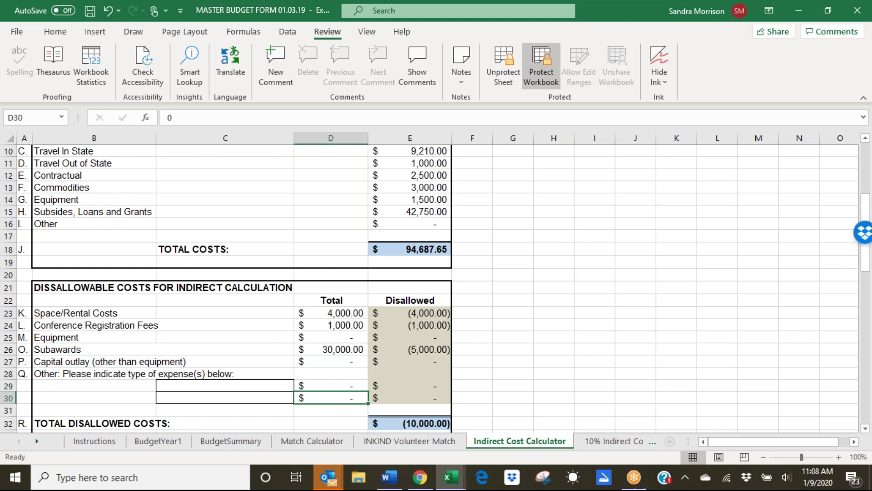
click(225, 385)
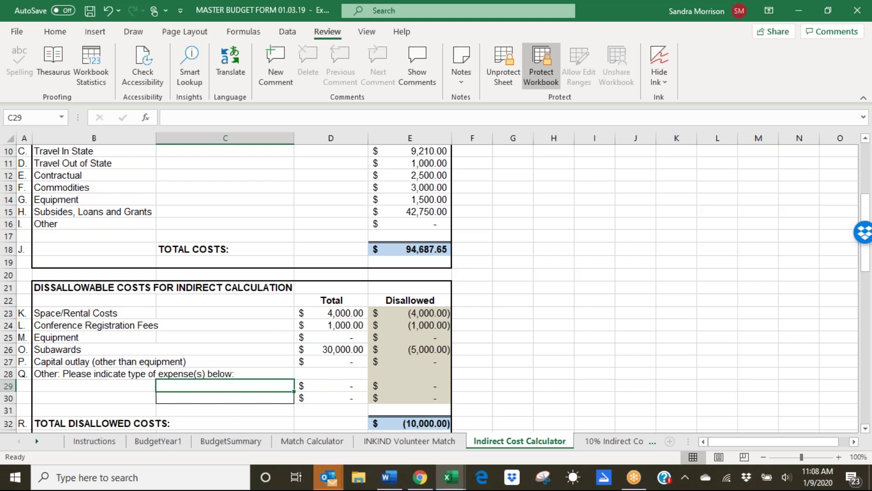
click(225, 409)
click(225, 423)
key(Down)
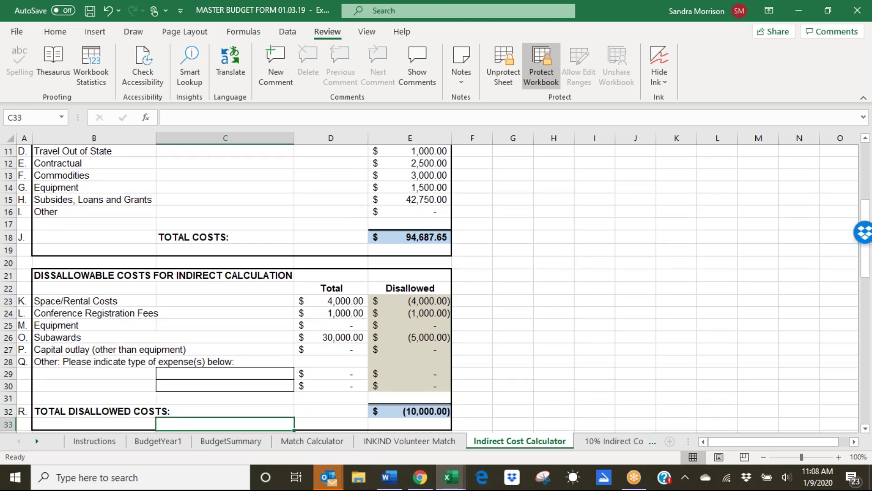
key(Down)
key(Down)
key(Down)
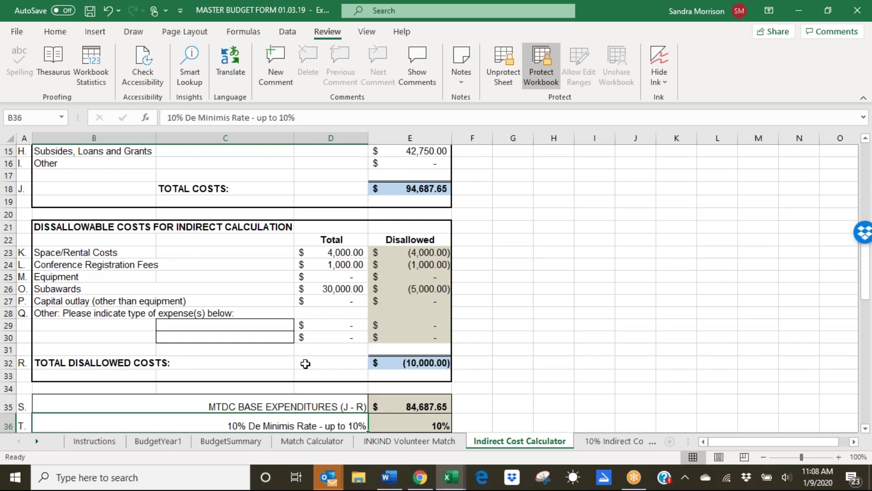
key(Down)
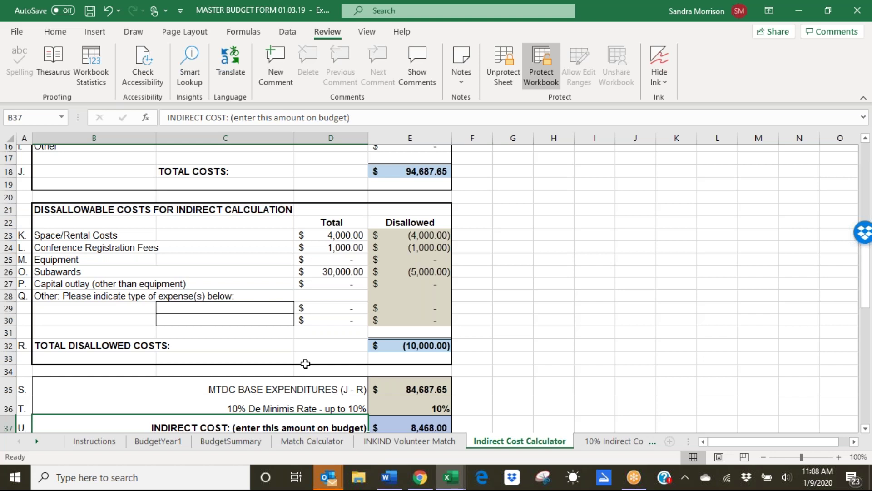
Step: Compare the Total Costs, Total Disallowed Costs and MTDC Base Expenditures amounts in the indirect cost calculation
scroll(305, 364, down, 1)
click(388, 338)
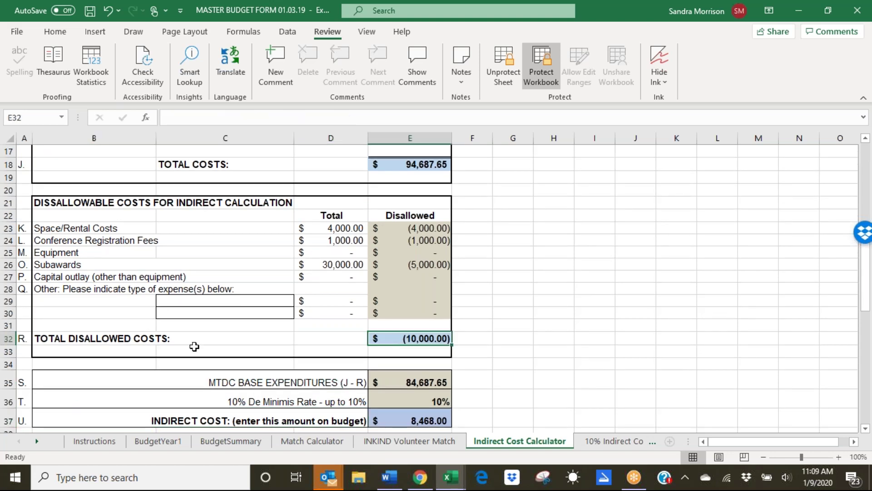
key(Down)
key(Down)
key(Down)
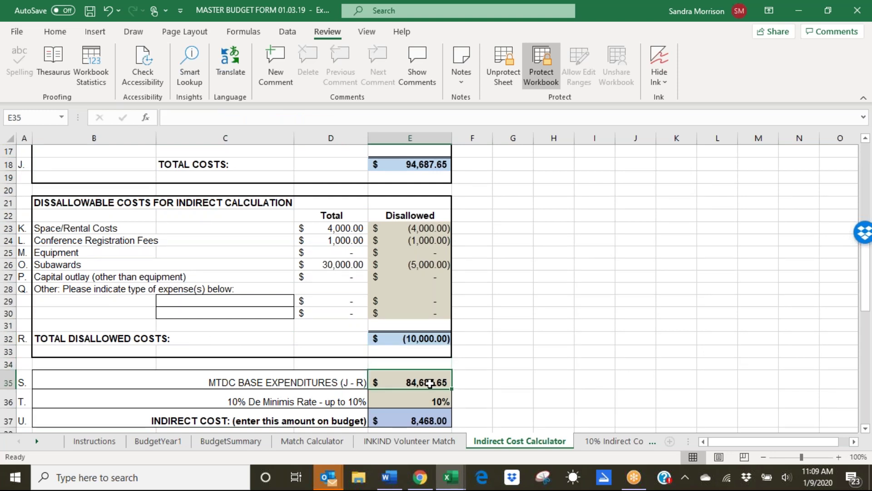
click(391, 165)
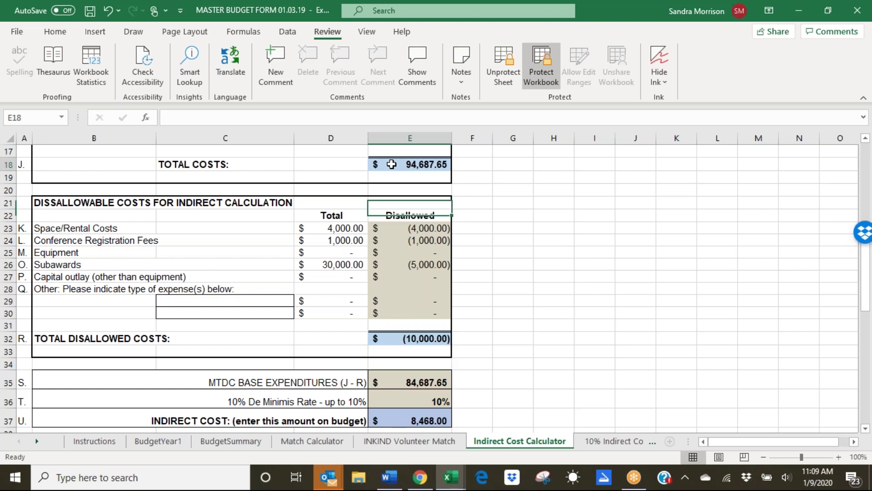
click(390, 337)
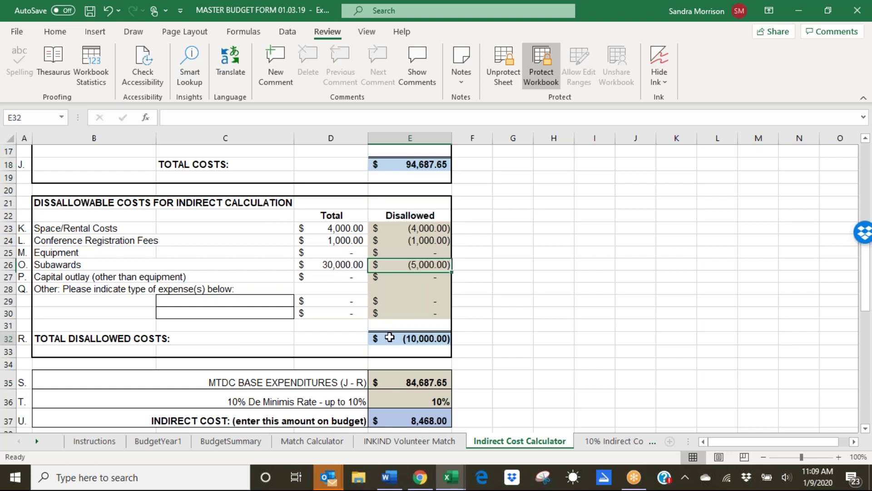
click(399, 379)
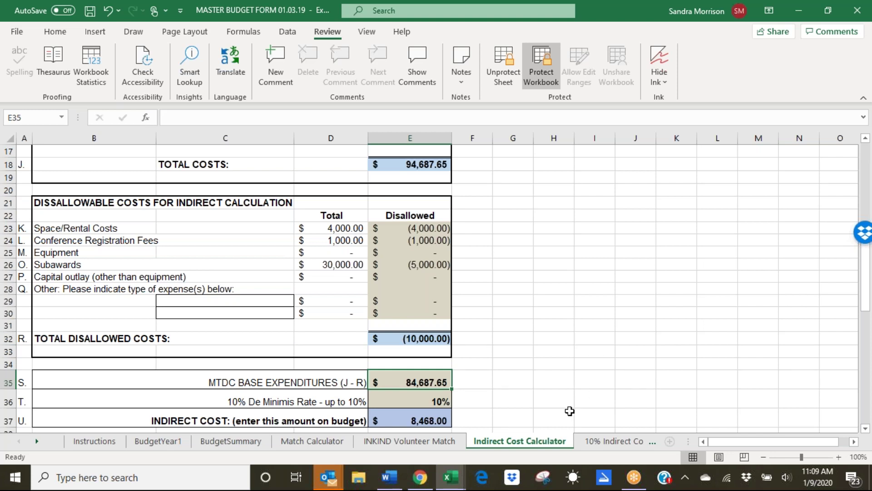
Step: Examine the Indirect Cost amount and the cost category definitions beneath it on the Indirect Cost Calculator sheet
click(435, 421)
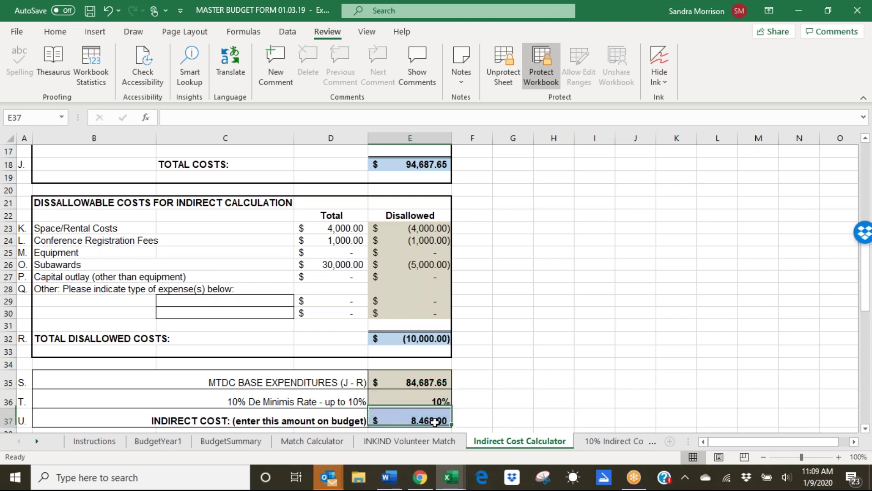
scroll(546, 347, down, 1)
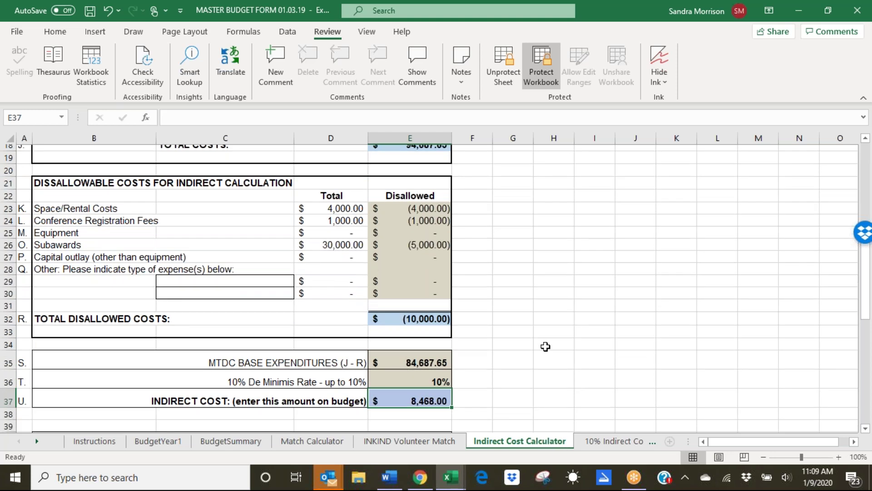
scroll(546, 347, down, 1)
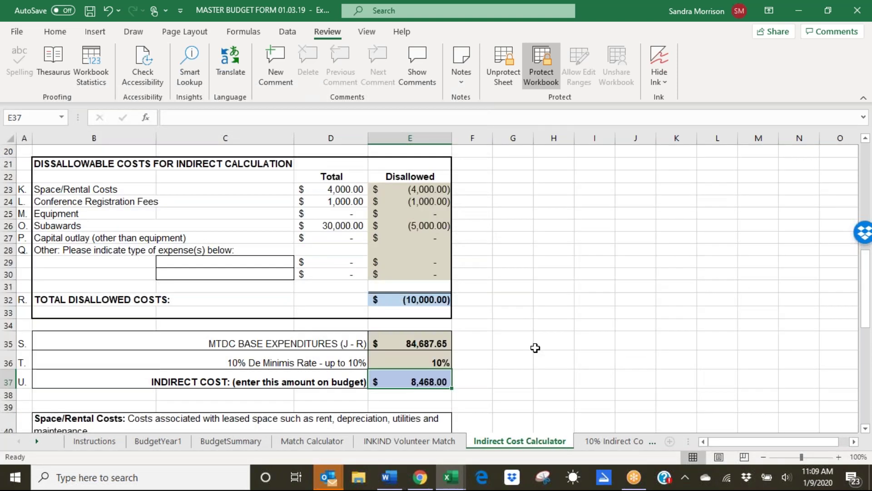
scroll(535, 348, down, 4)
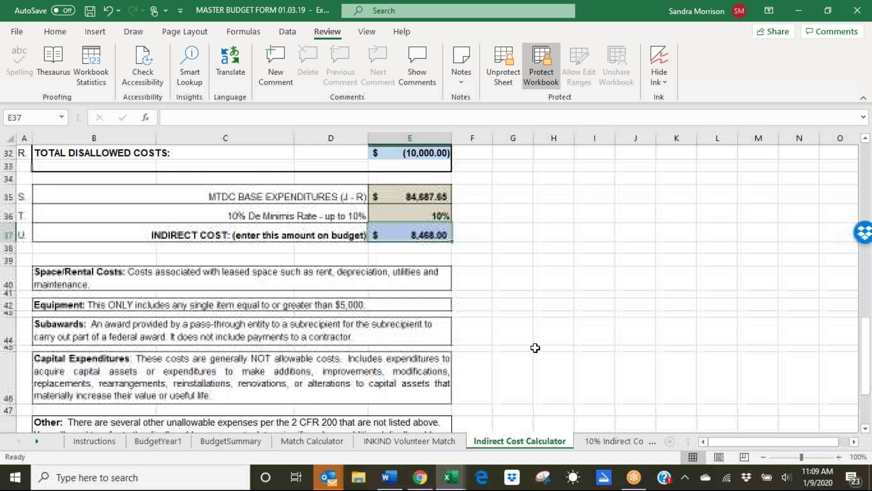
scroll(535, 347, down, 2)
scroll(536, 347, up, 4)
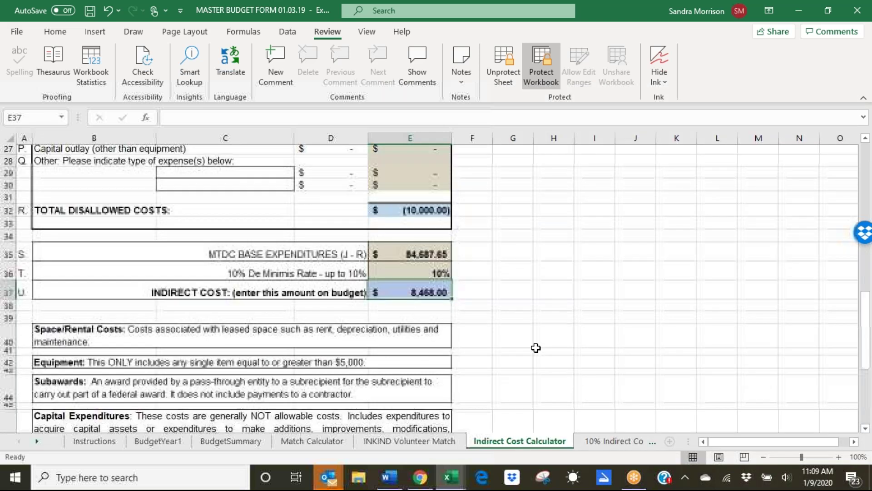
scroll(536, 348, up, 1)
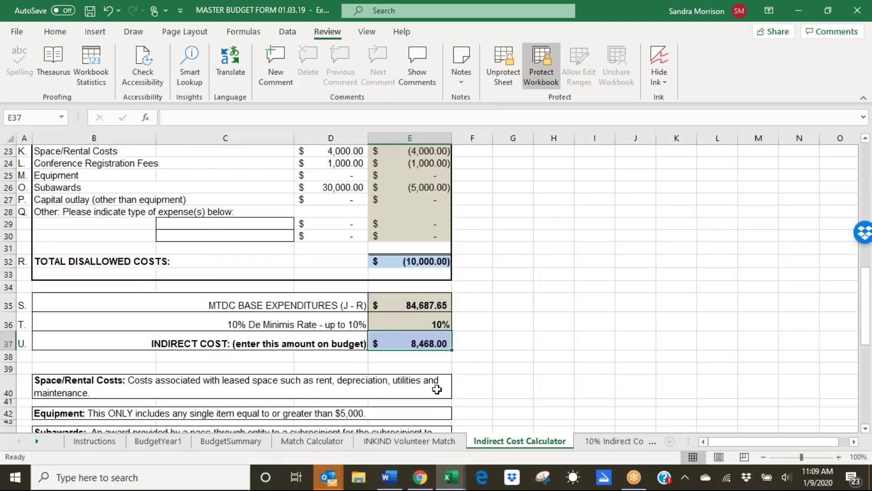
Step: On the BudgetYear1 sheet, set the Cost Base of the Indirect Costs row to 10% de minimis
click(157, 441)
scroll(336, 372, down, 1)
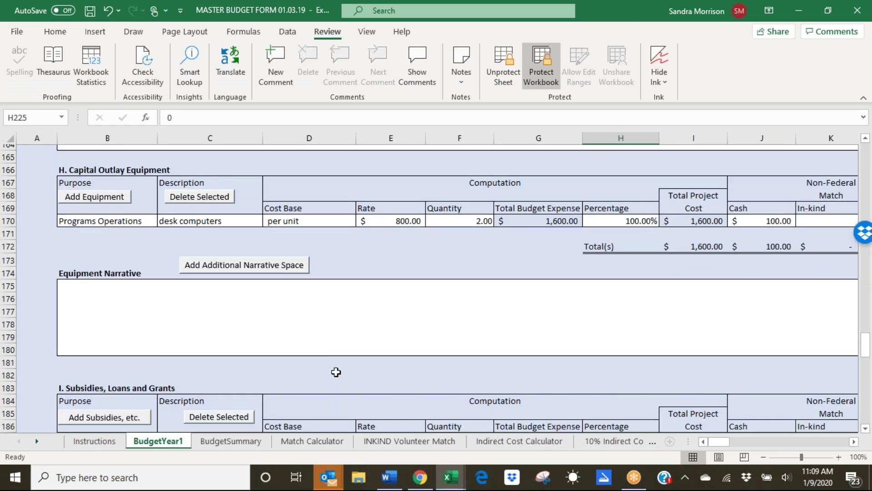
scroll(335, 372, down, 7)
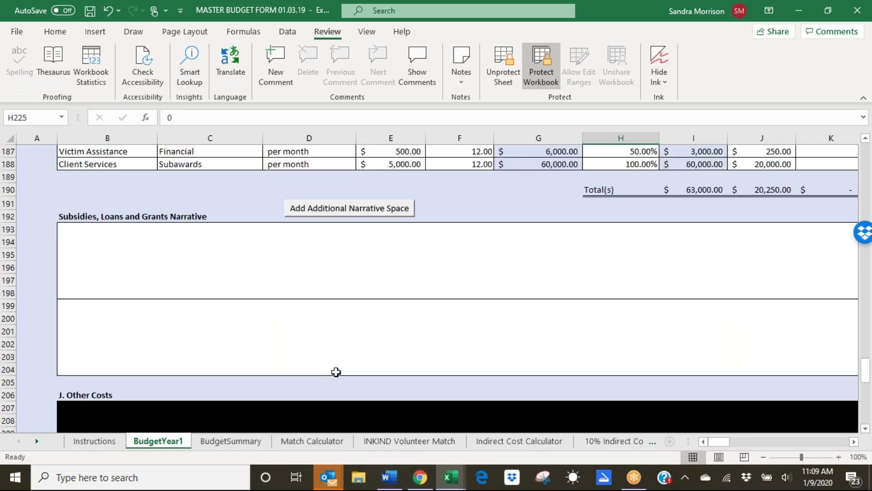
scroll(335, 372, down, 5)
scroll(335, 372, down, 4)
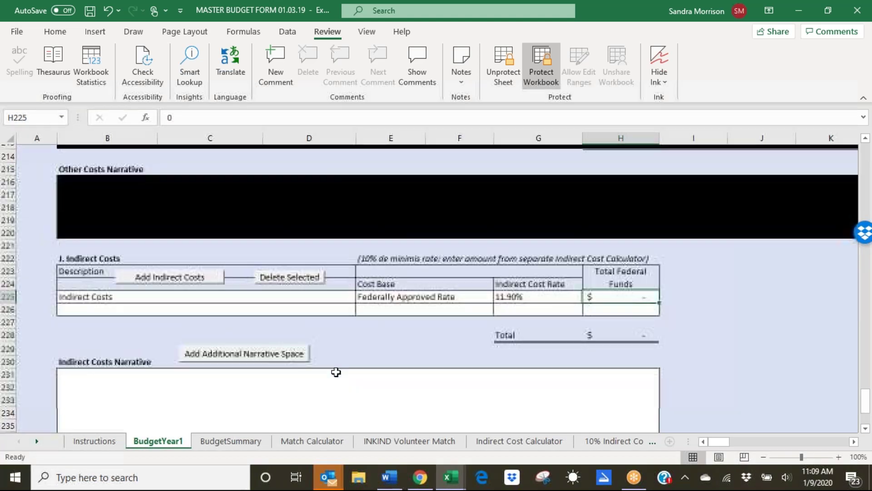
scroll(336, 373, down, 2)
scroll(335, 372, down, 1)
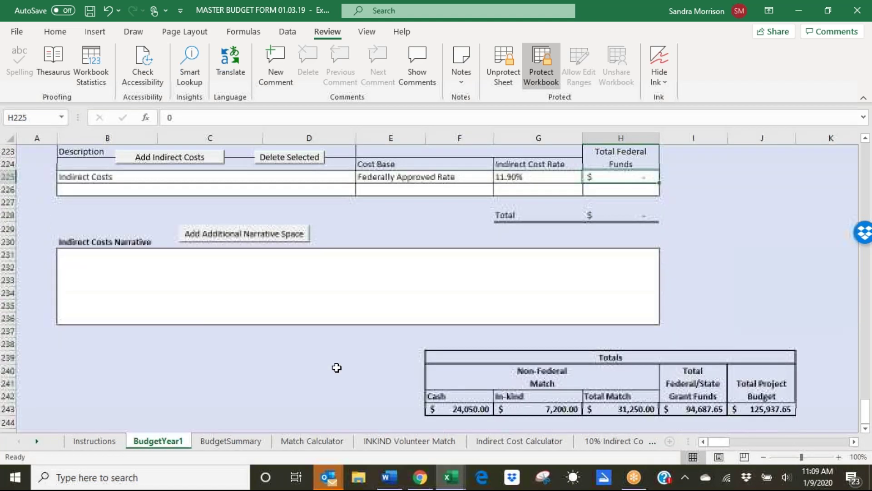
scroll(336, 368, up, 2)
scroll(337, 368, up, 1)
click(465, 257)
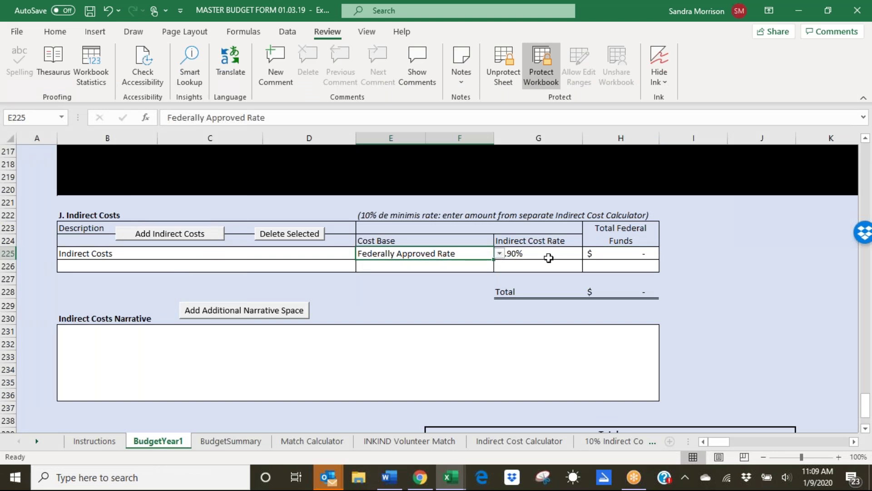
click(500, 254)
click(377, 273)
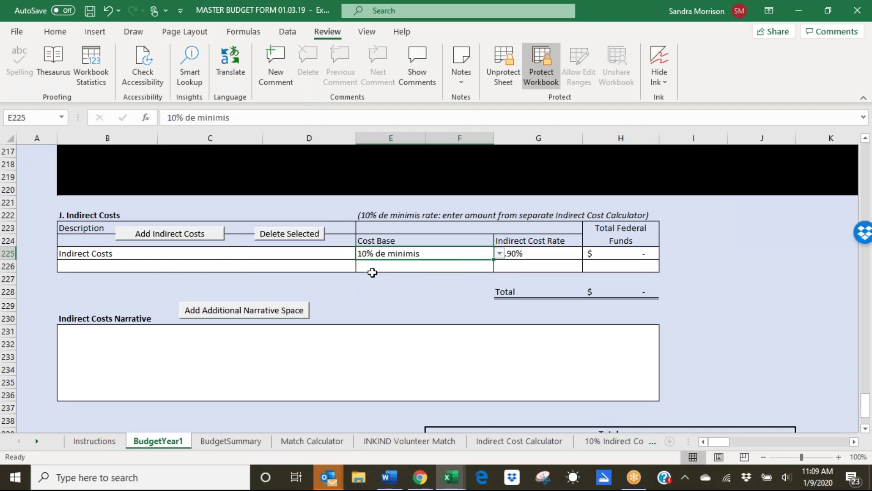
Step: Set the Indirect Cost Rate of the Indirect Costs row to 10%
click(531, 250)
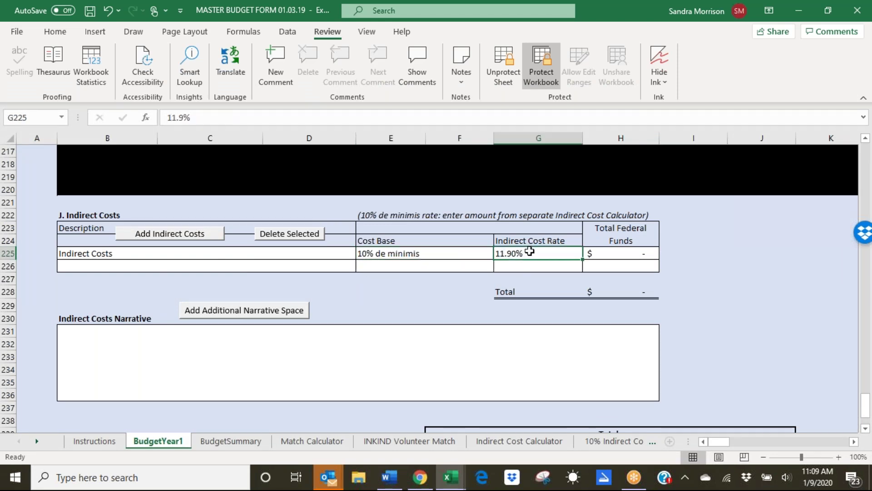
text(10)
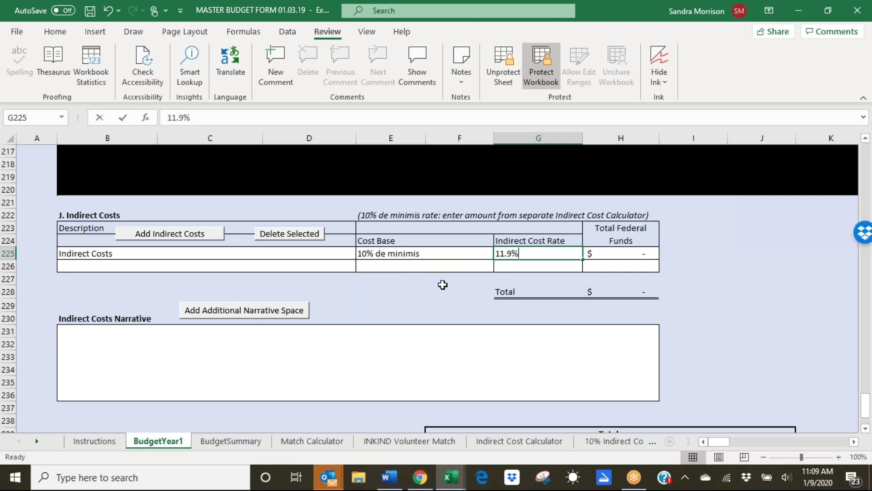
key(Return)
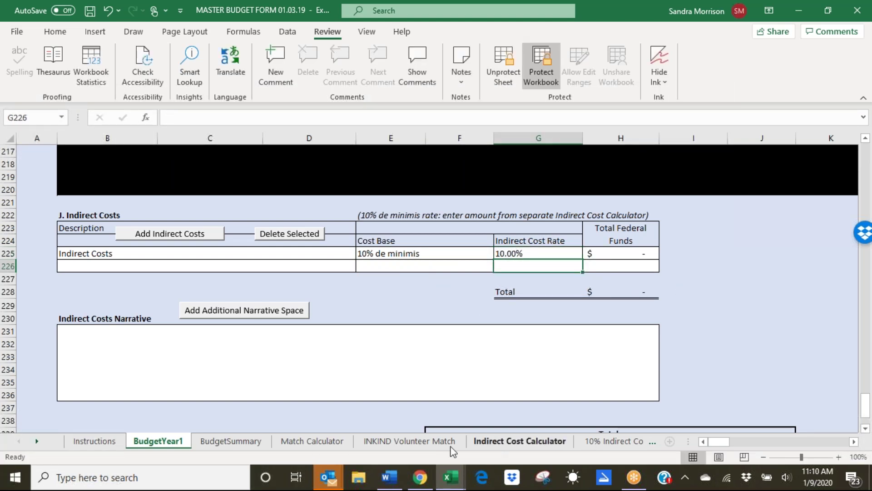
Step: Look up the Indirect Cost amount on the Indirect Cost Calculator sheet and enter 8468 as Total Federal Funds for Indirect Costs on BudgetYear1
click(505, 444)
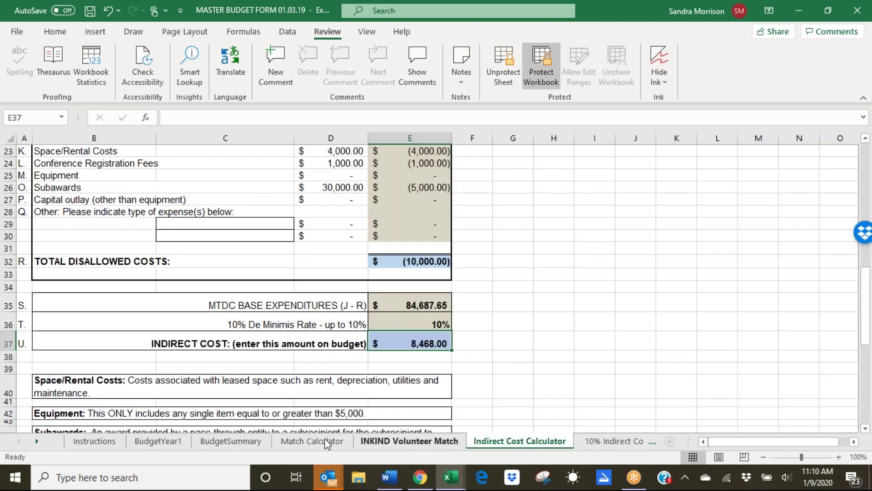
click(161, 443)
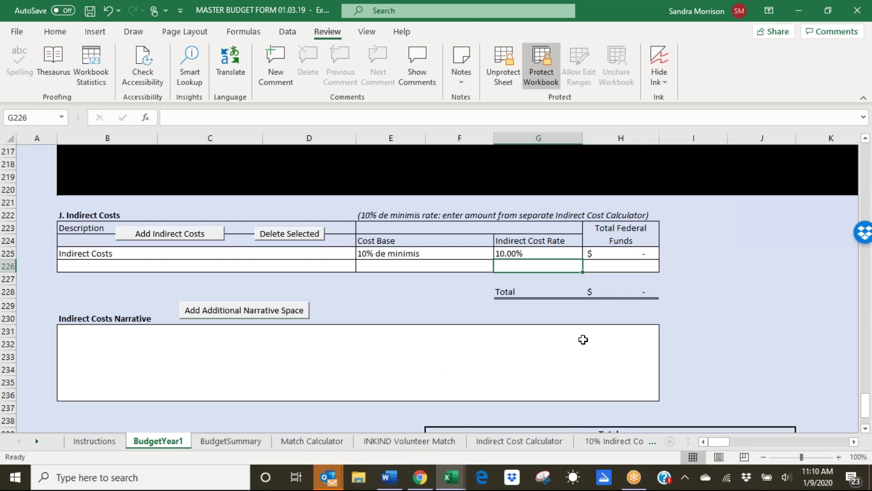
click(645, 255)
text(84689)
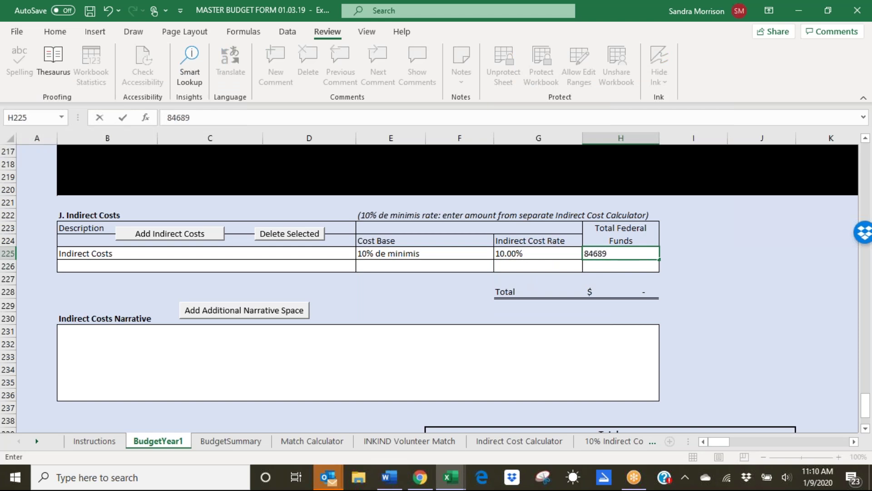
key(BackSpace)
key(Return)
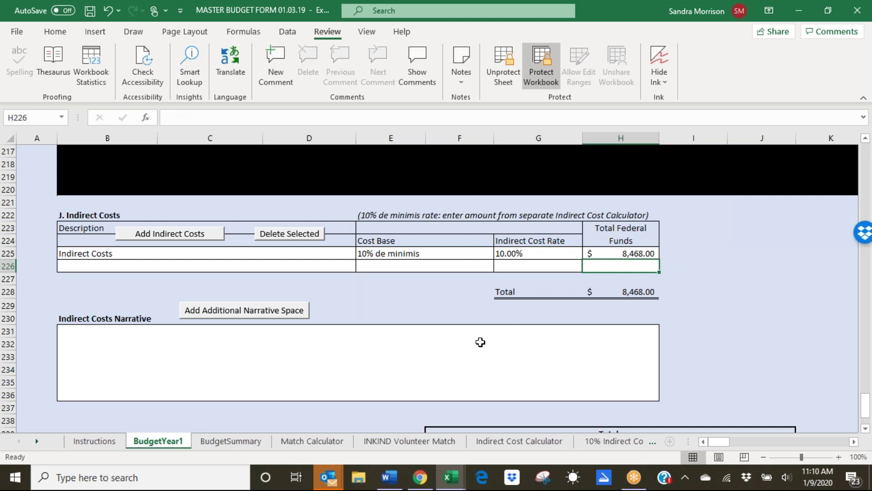
Step: Check the Indirect Costs total, the Totals table at the end of BudgetYear1, and its Total Federal/State Grant Funds amount
click(630, 292)
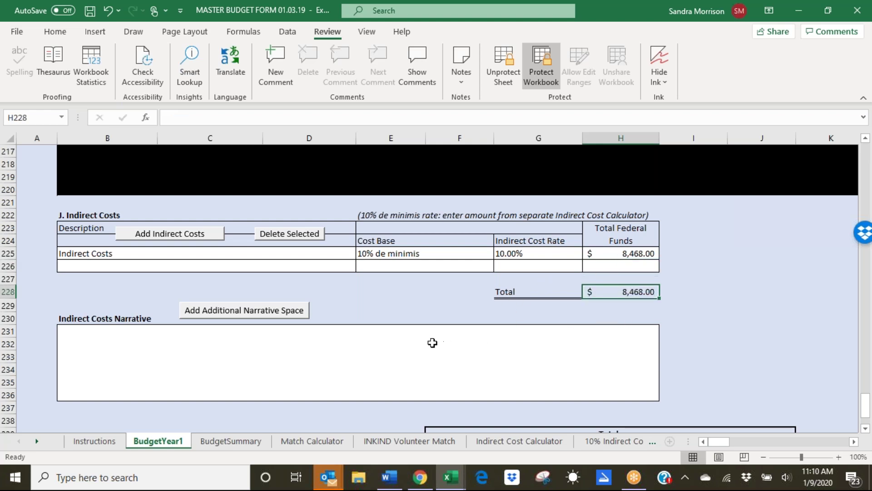
scroll(432, 343, down, 1)
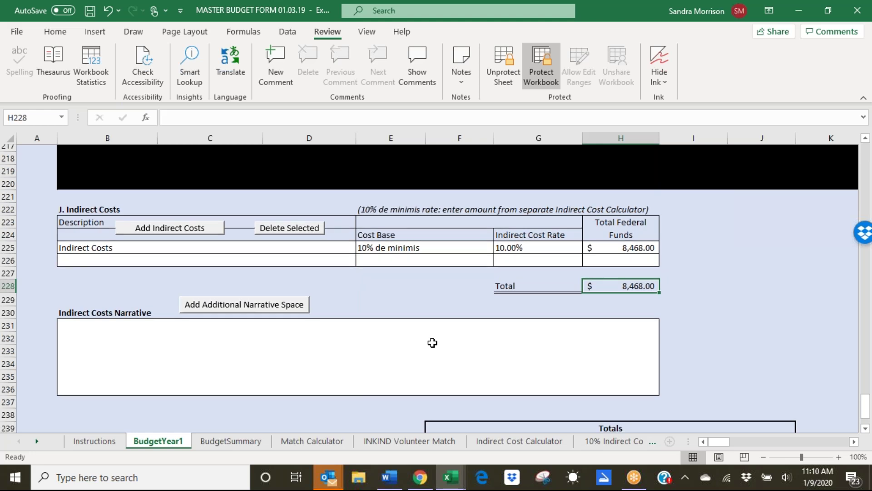
scroll(432, 342, down, 2)
scroll(432, 342, down, 2)
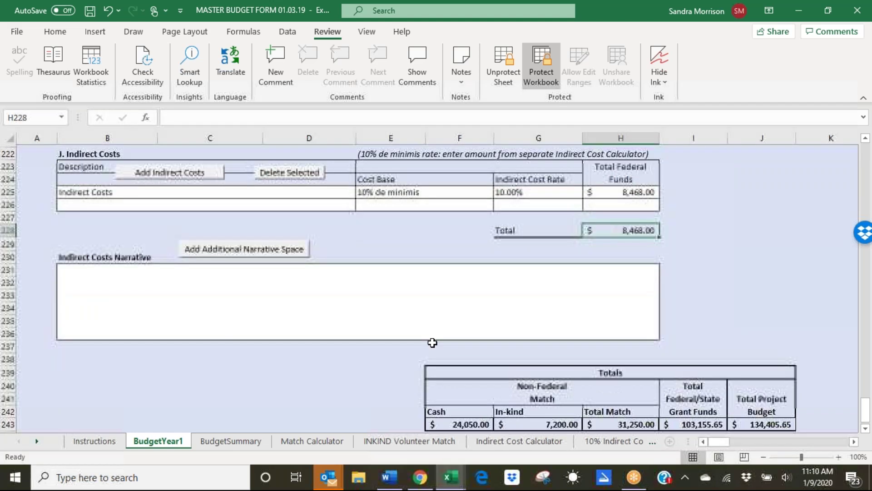
scroll(432, 343, down, 1)
click(452, 332)
key(Right)
key(Right)
key(Right)
key(Right)
key(Right)
key(Right)
key(Right)
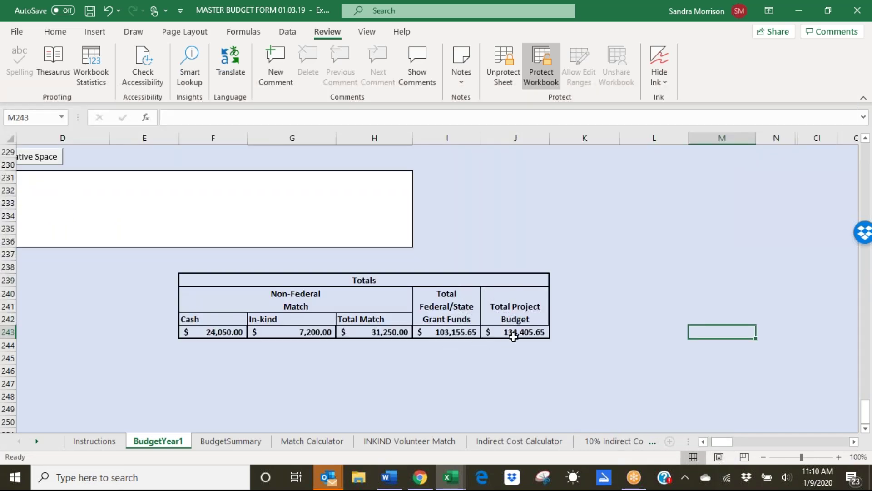
click(440, 331)
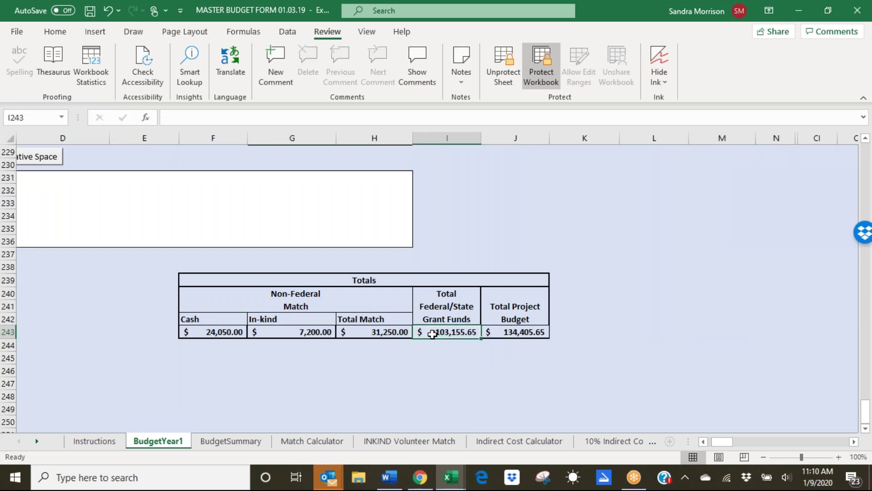
Step: Review the budget category amounts, indirect costs, total project costs and grant and match percentages on the BudgetSummary sheet
click(237, 443)
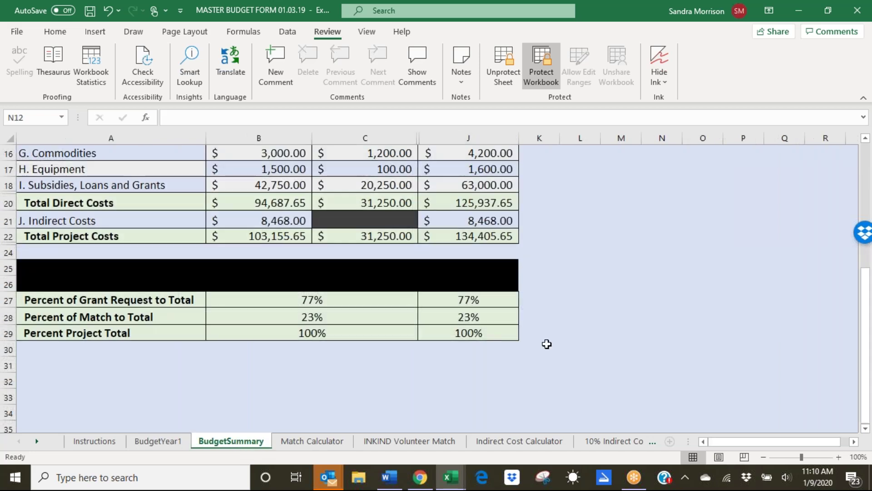
scroll(547, 344, up, 1)
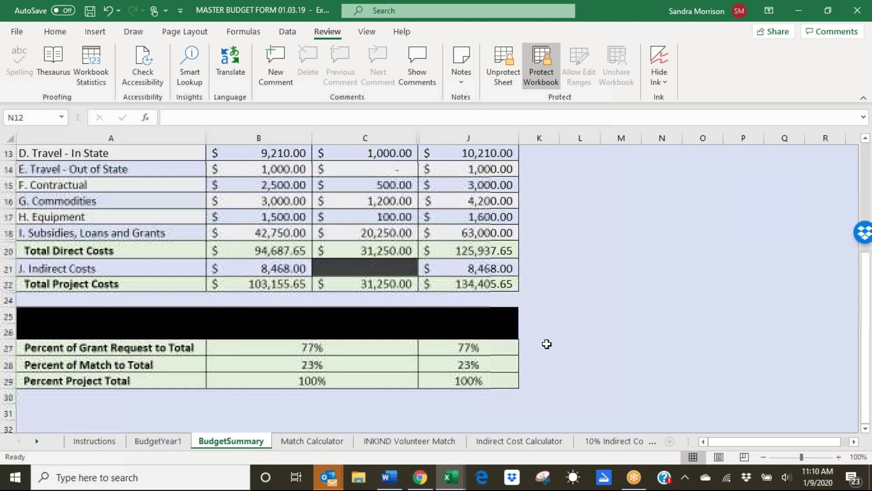
scroll(585, 294, up, 1)
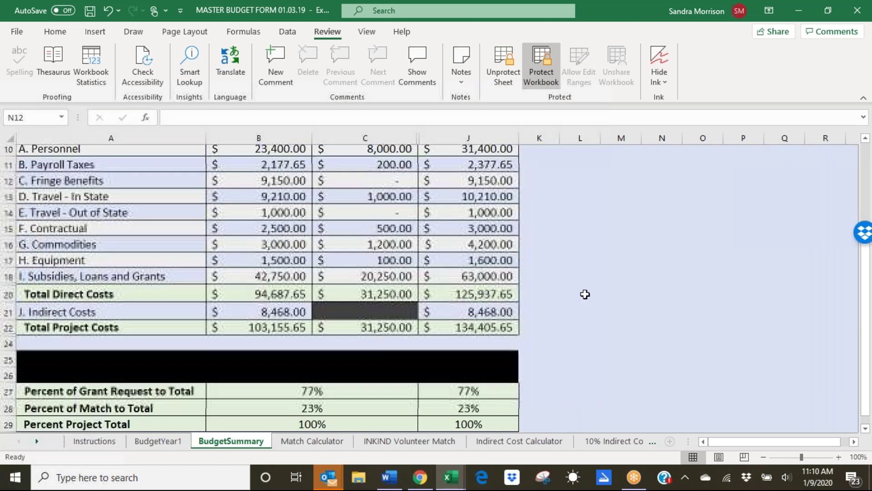
scroll(585, 294, up, 1)
scroll(585, 294, up, 1)
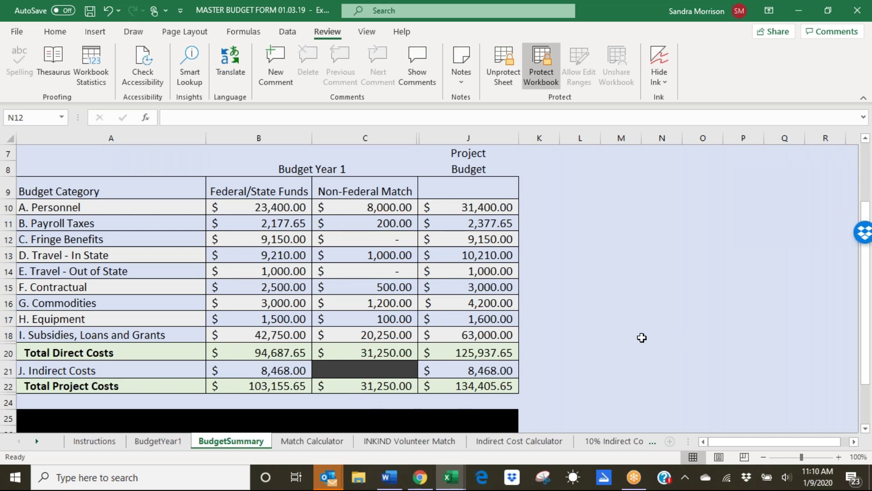
scroll(642, 337, down, 2)
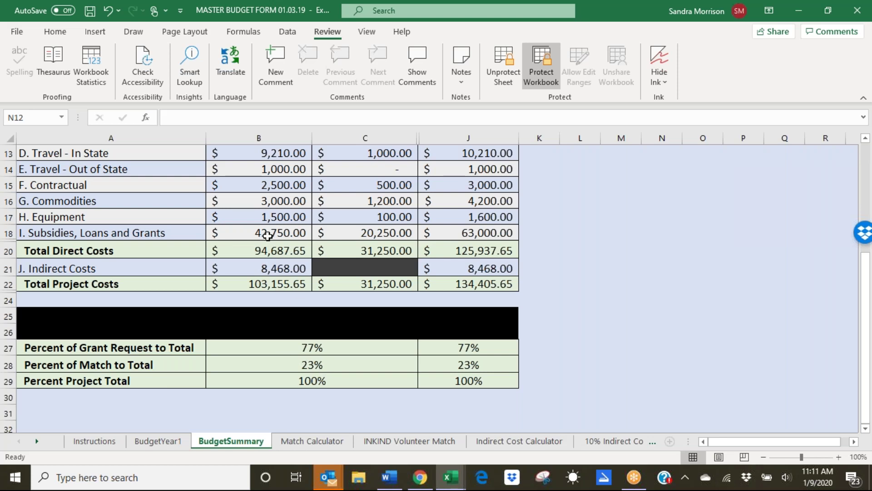
scroll(268, 235, up, 1)
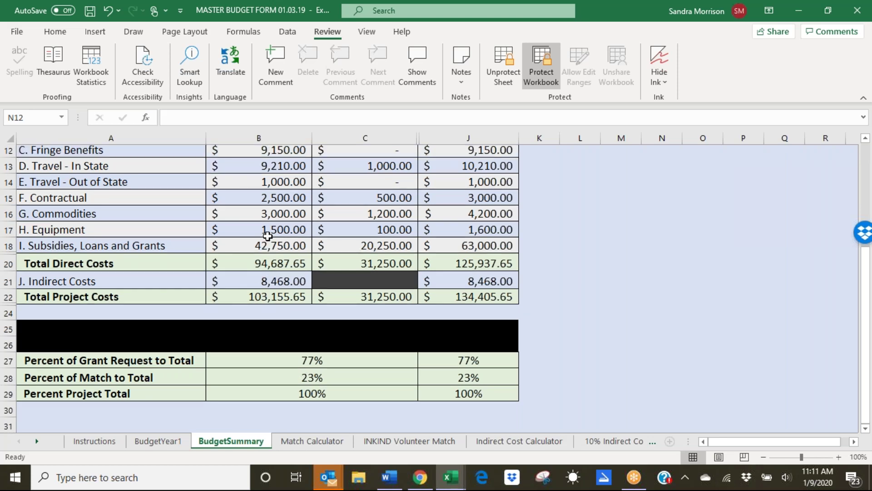
scroll(268, 236, up, 2)
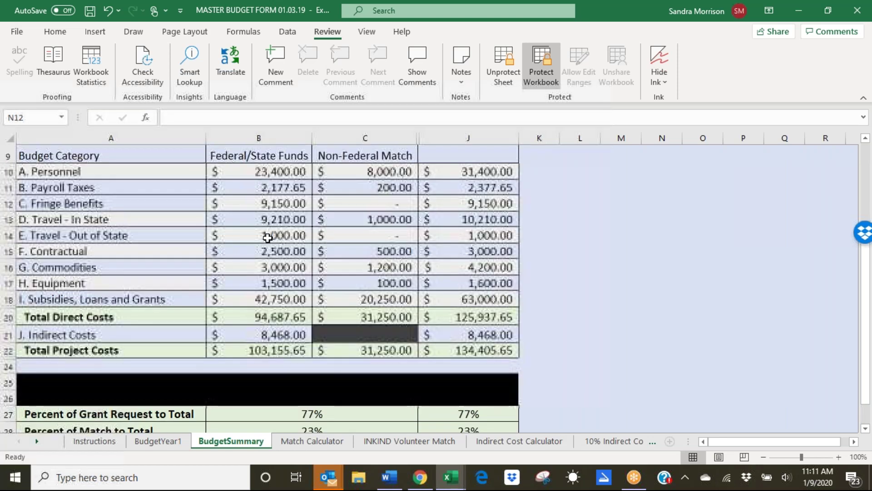
scroll(268, 236, down, 3)
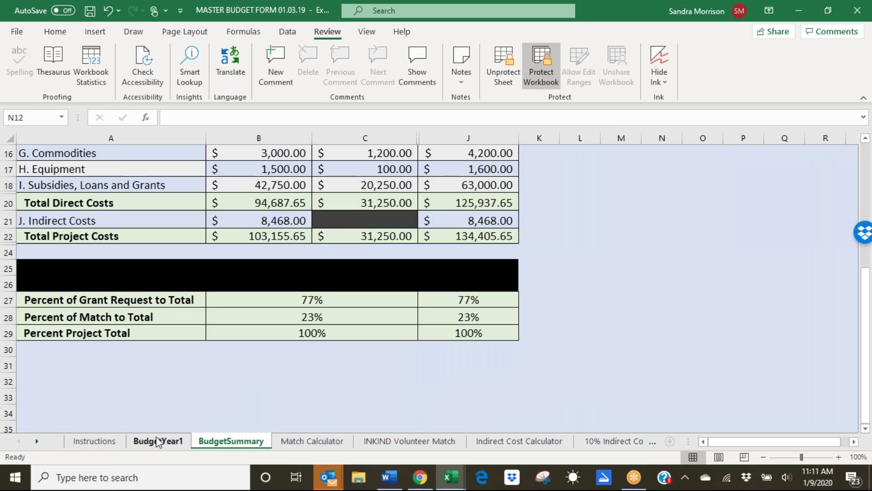
Step: Look through the workbook's sheet names as far as the sample budget form sheets and back toward the first sheets
click(36, 442)
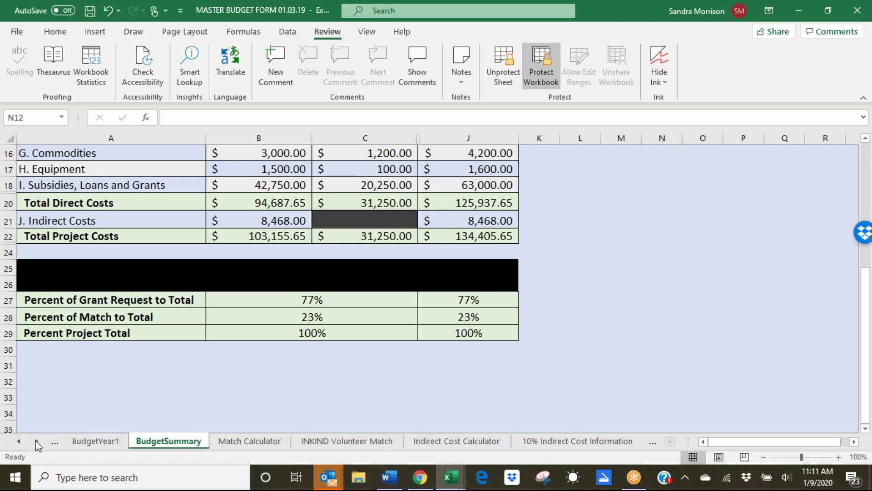
click(37, 441)
click(37, 442)
click(37, 441)
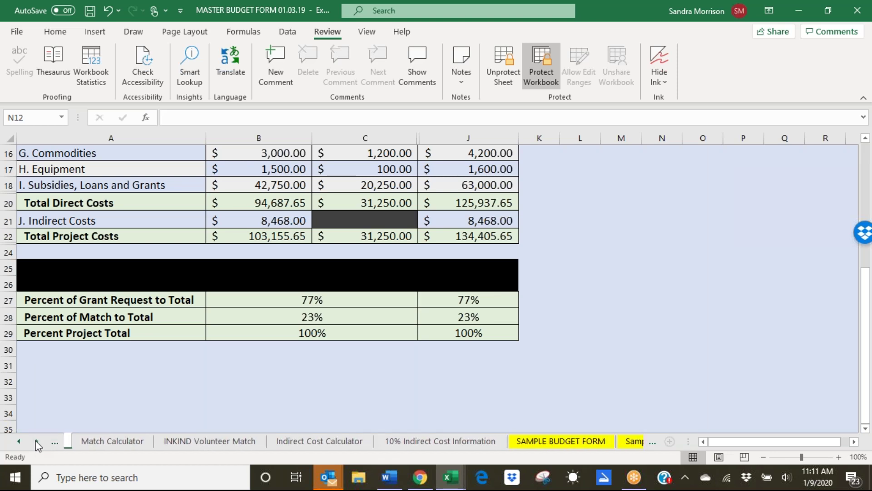
click(37, 441)
click(18, 441)
click(15, 444)
click(16, 444)
click(16, 443)
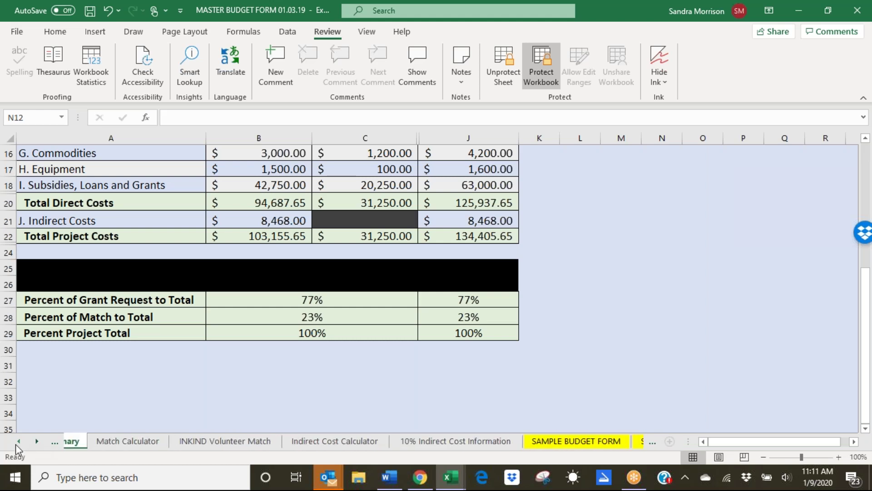
Step: Examine the Subawards amount under disallowable costs on the Indirect Cost Calculator sheet and read the Subawards definition below the calculation
click(15, 443)
click(16, 443)
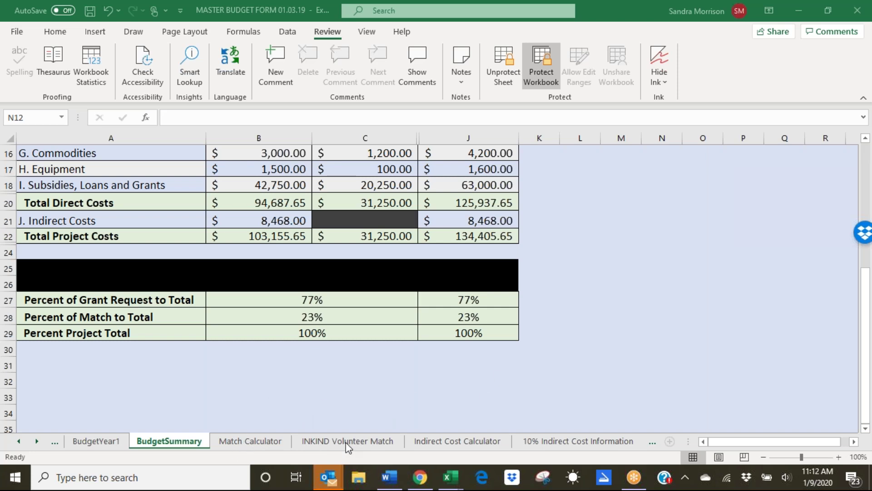
click(457, 443)
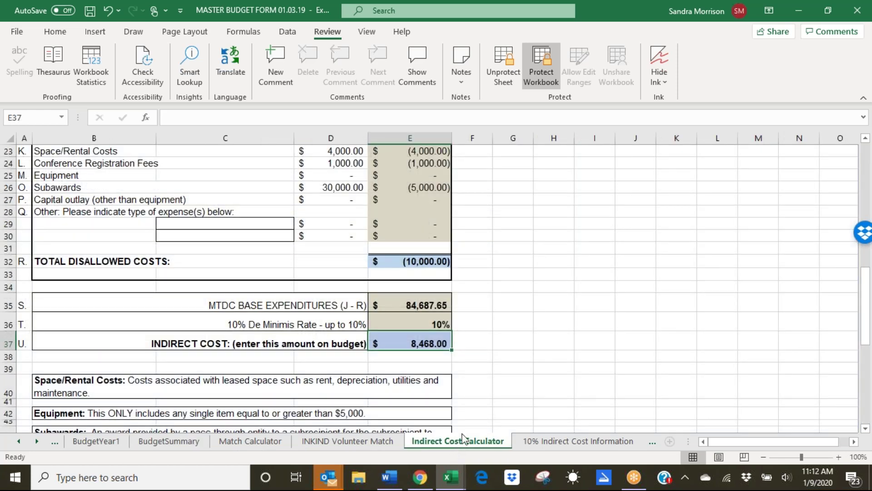
scroll(442, 344, up, 1)
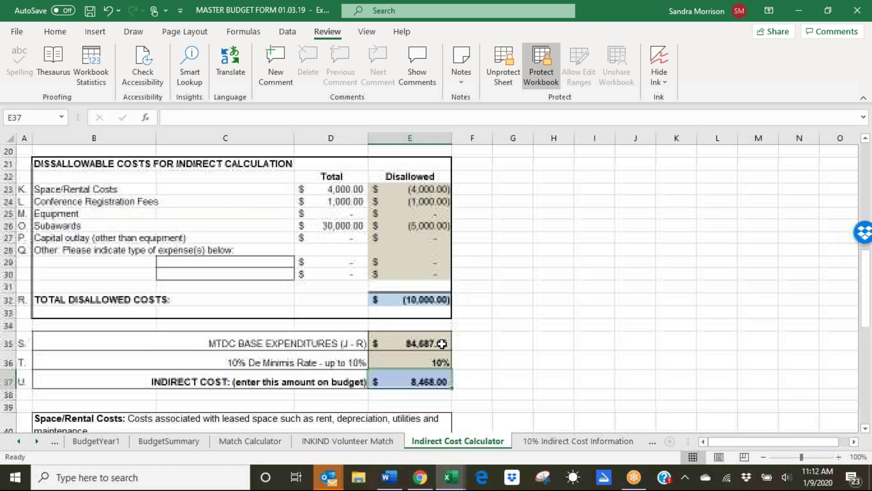
click(337, 225)
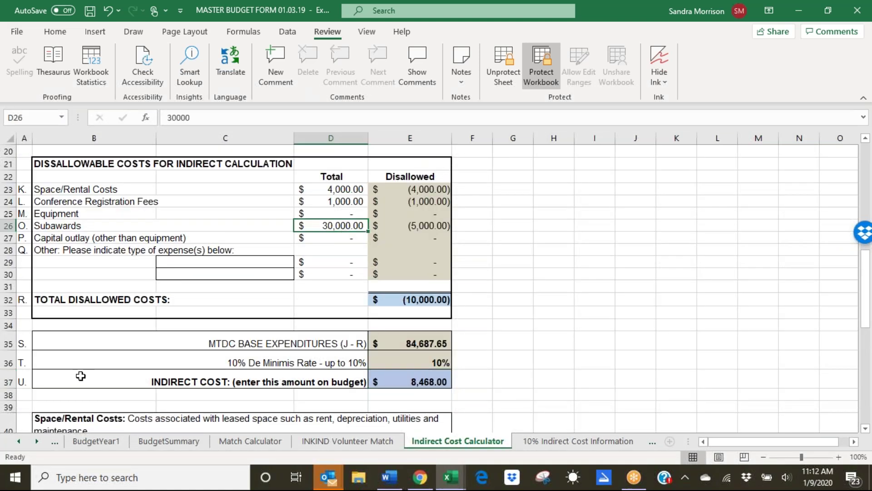
scroll(81, 376, down, 1)
scroll(81, 376, down, 1)
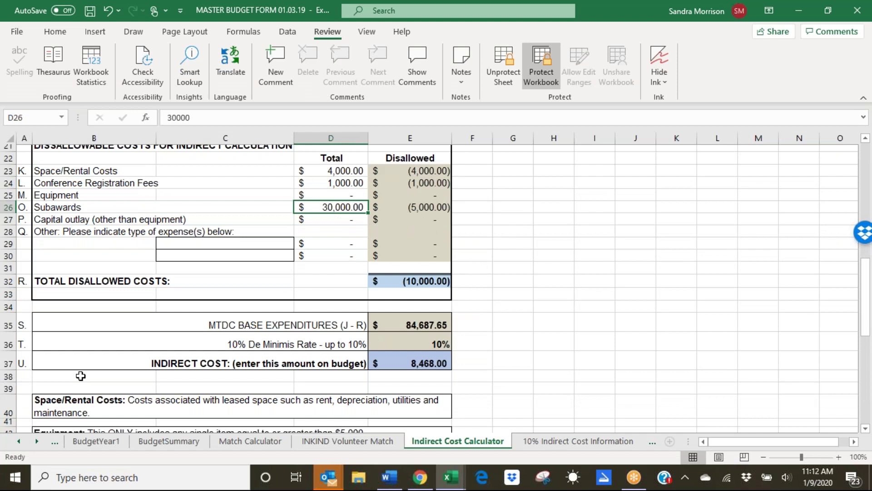
scroll(81, 376, down, 3)
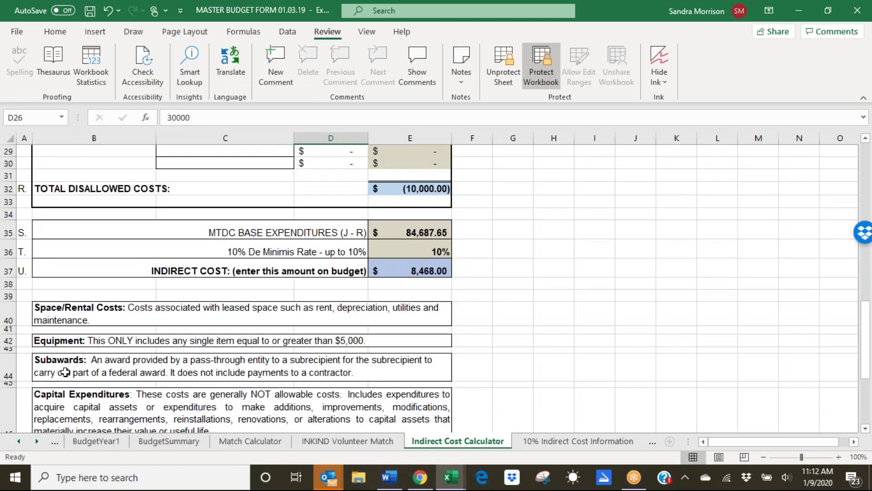
click(64, 372)
Step: Recheck the Subawards and Capital outlay lines on the Indirect Cost Calculator sheet, and review the MTDC base calculation and cost definitions
scroll(543, 324, up, 1)
scroll(544, 324, up, 2)
click(334, 226)
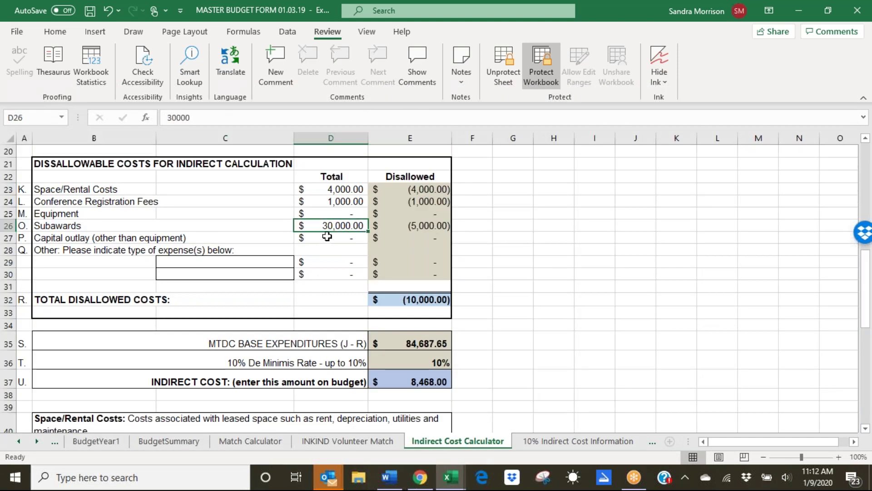
click(327, 238)
click(325, 224)
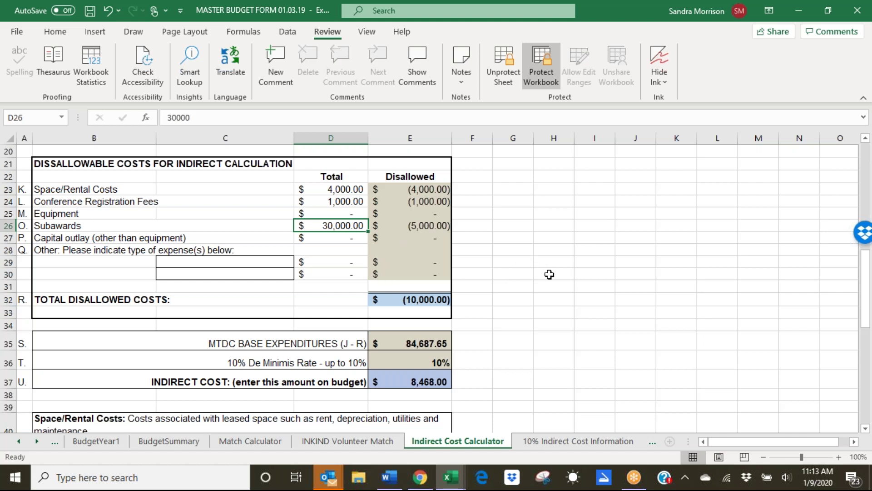
scroll(549, 274, down, 1)
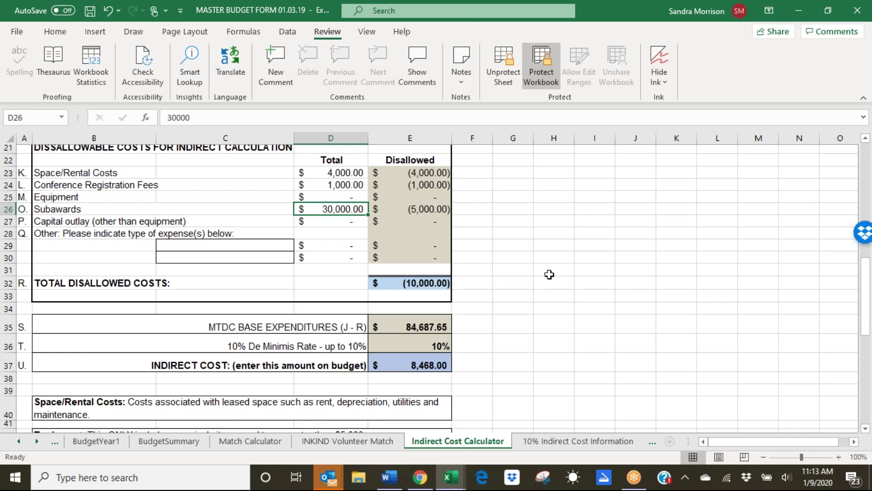
scroll(550, 274, down, 3)
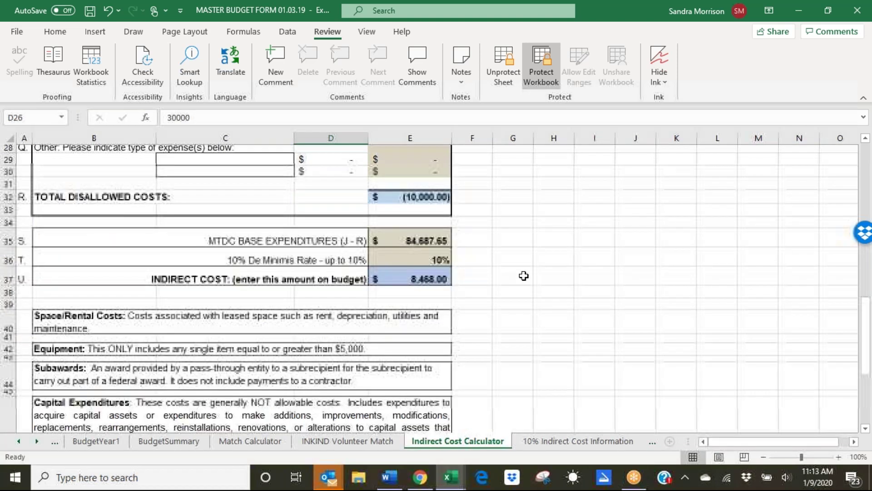
scroll(841, 427, down, 1)
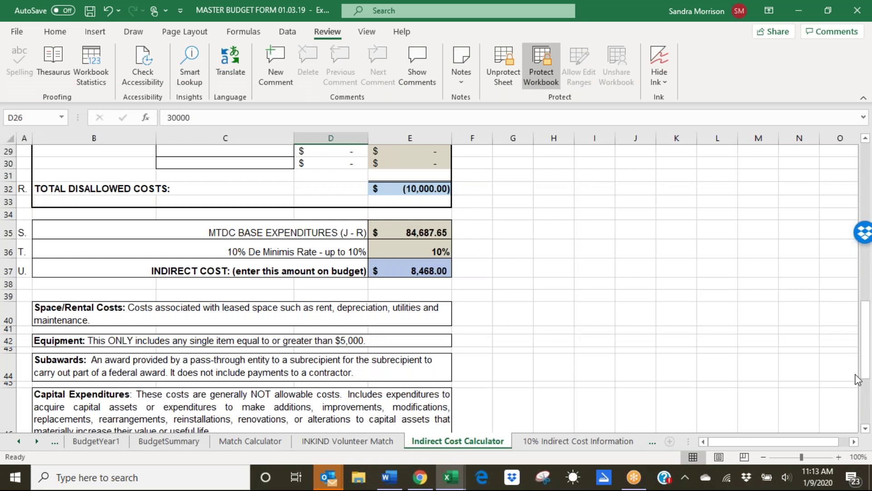
Step: Review the Indirect Cost Calculator sheet from the indirect cost amount back up to the direct cost categories at its start
click(19, 446)
click(37, 441)
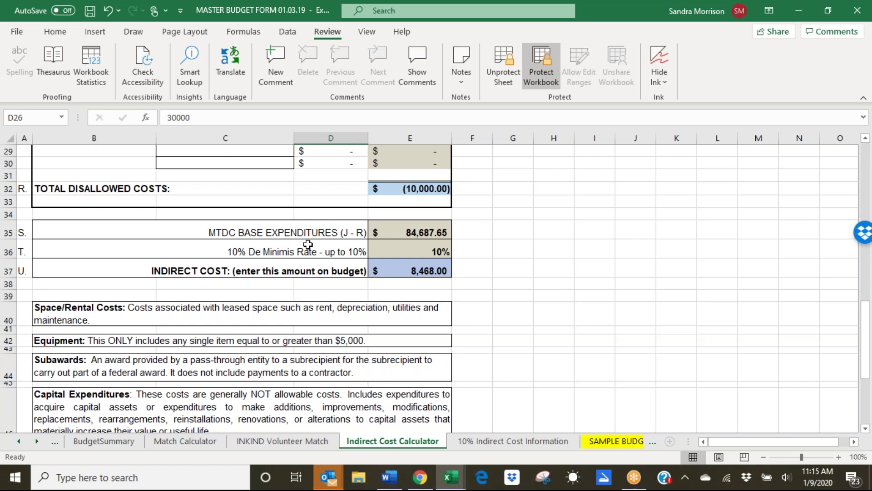
scroll(524, 284, up, 1)
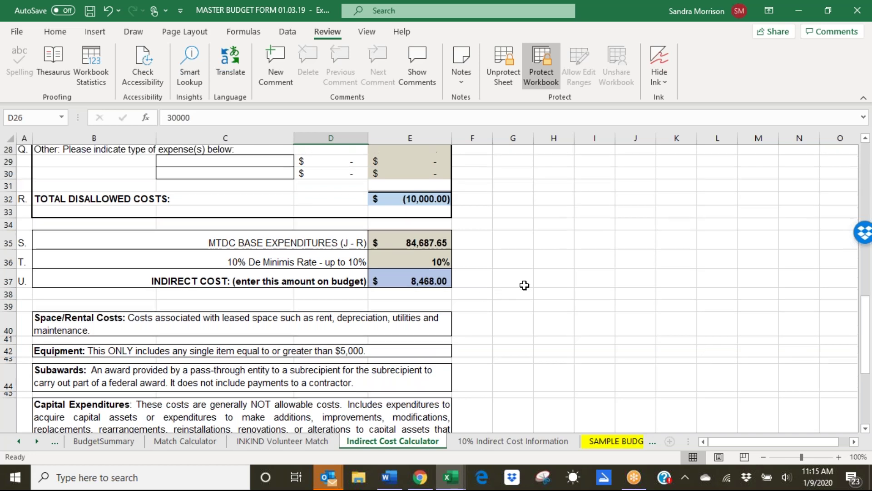
scroll(527, 291, up, 7)
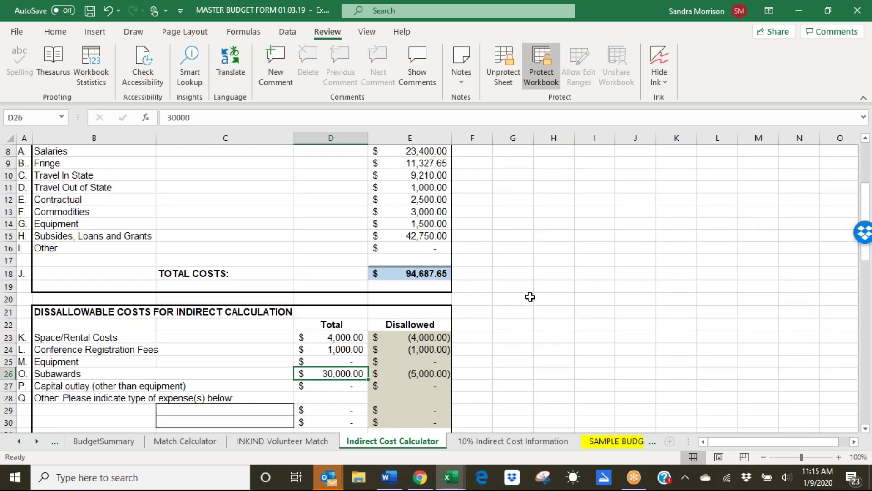
scroll(530, 297, up, 3)
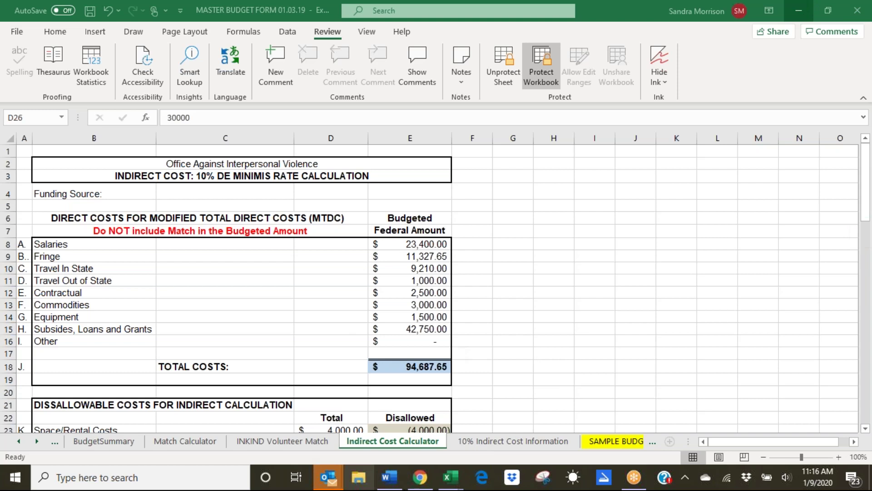
Step: In File Explorer, open MASTER BUDGET FORM VOCA 01.03.19 from the Dropbox folder MSPHI > A. SURVEY MONKEY > BUDGET > MASTER BUDGET FILES
click(360, 477)
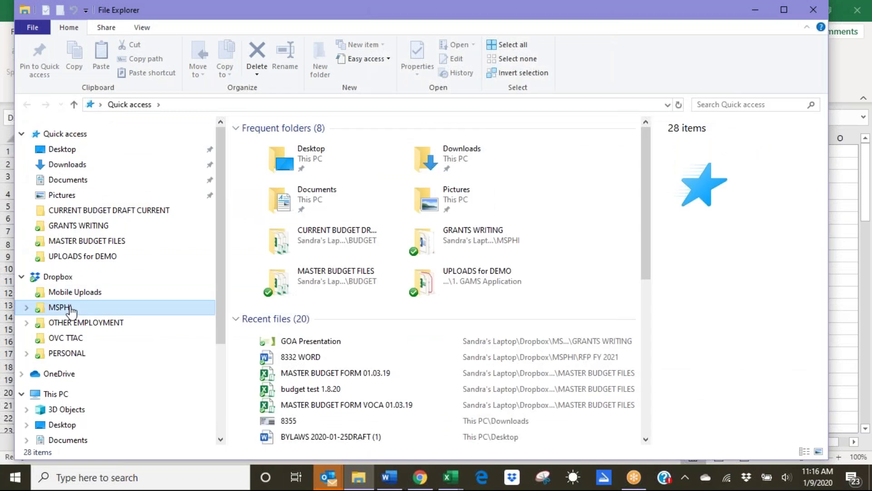
click(70, 311)
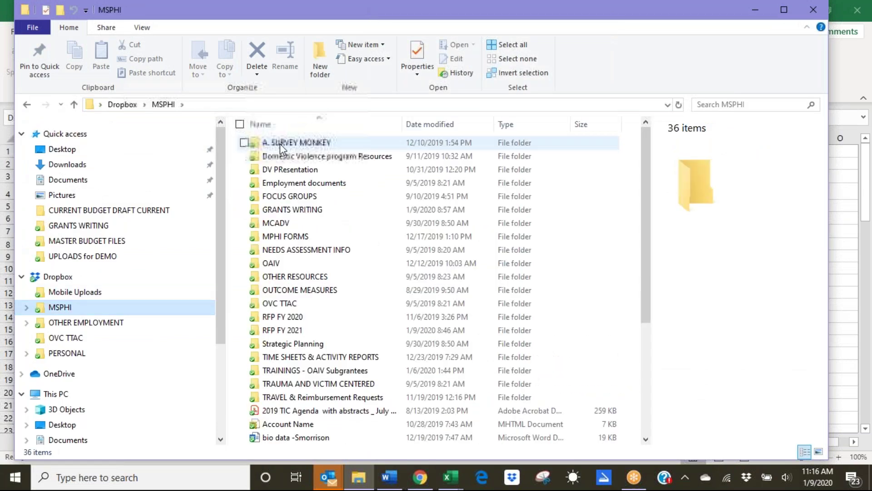
click(280, 143)
double_click(283, 142)
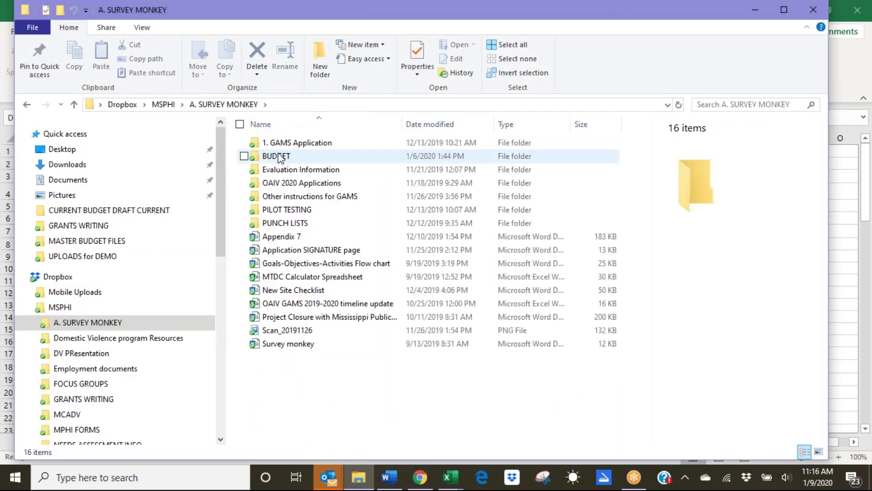
double_click(279, 156)
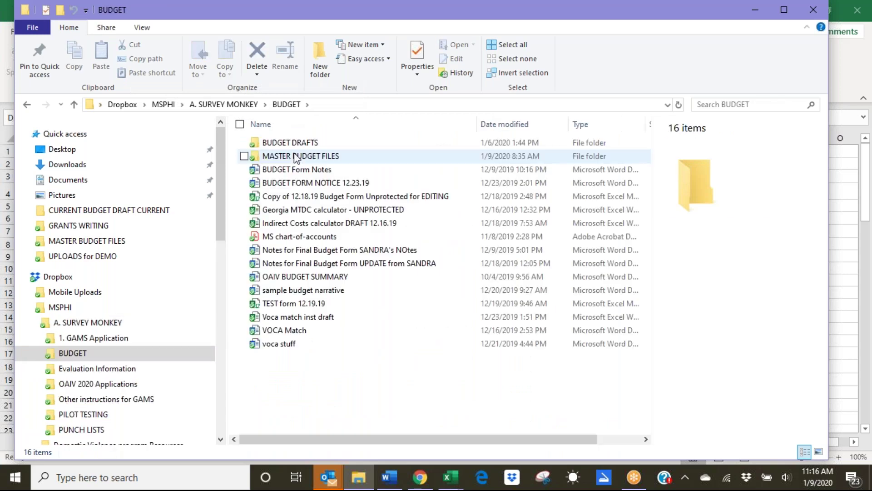
double_click(296, 156)
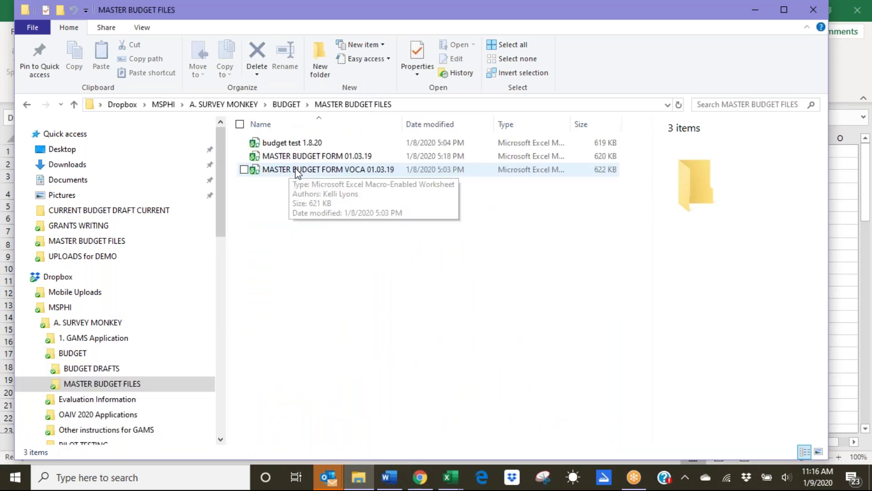
click(296, 171)
Step: Switch to the Excel workbook MASTER BUDGET FORM 01.03.19 and read the match waiver note on its Match Calculator sheet
click(449, 477)
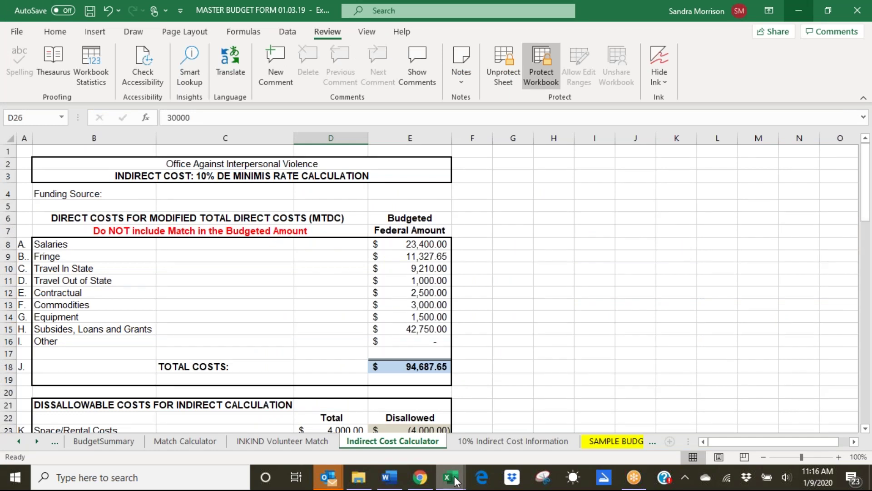
mouse_move(455, 480)
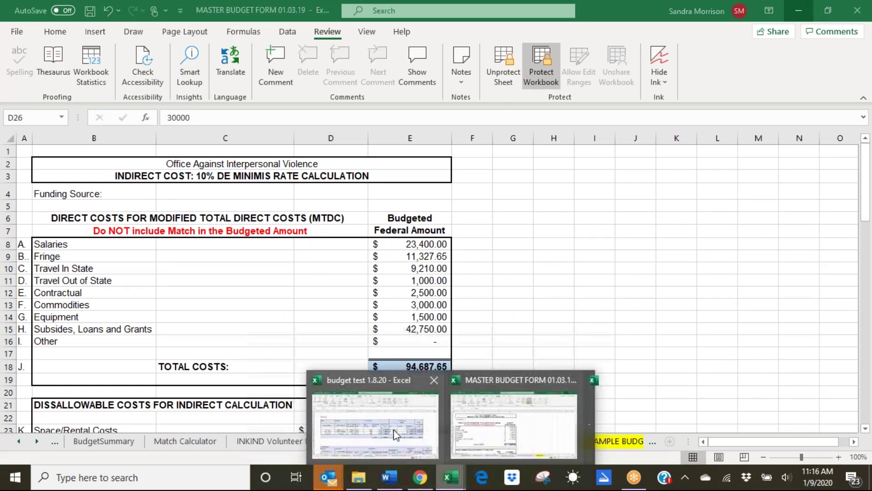
click(397, 436)
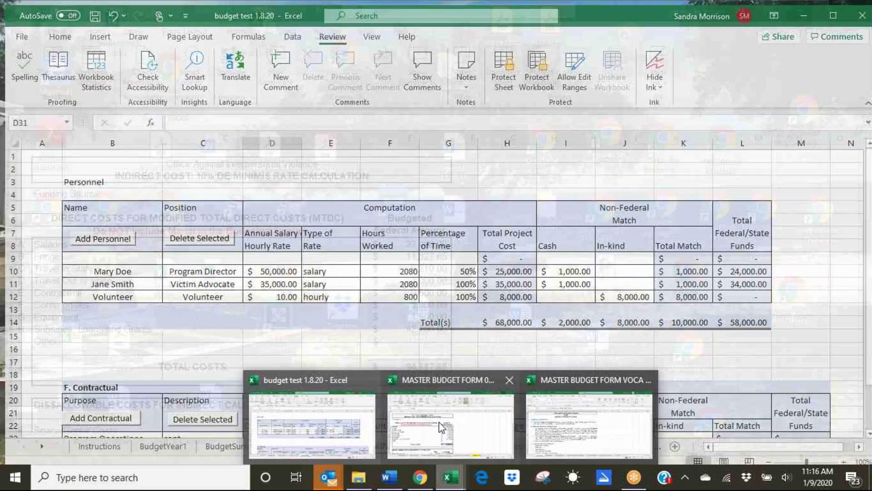
click(439, 421)
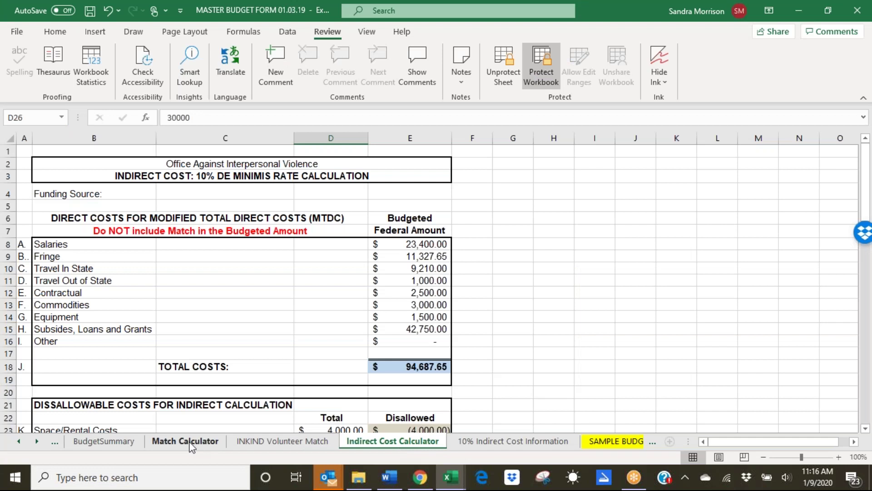
click(190, 444)
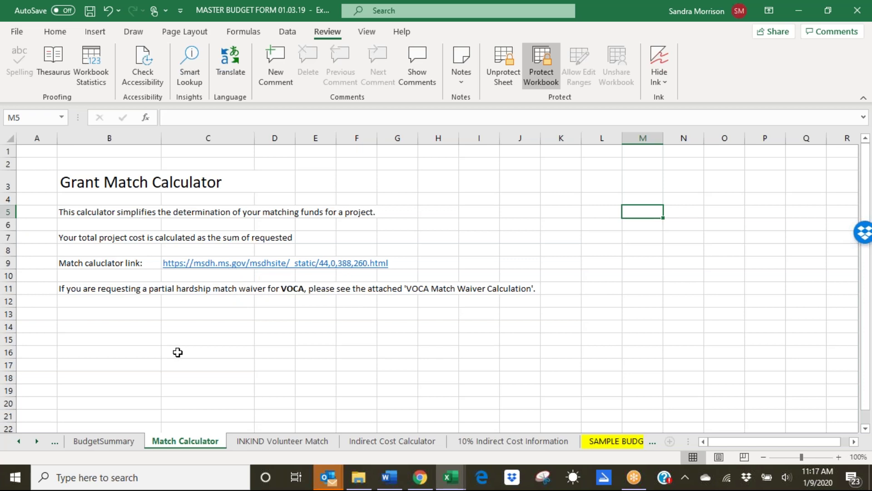
Step: Switch to the MASTER BUDGET FORM VOCA 01.03.19 workbook, view its BudgetYear1 sheet and look through its sheet names
click(797, 6)
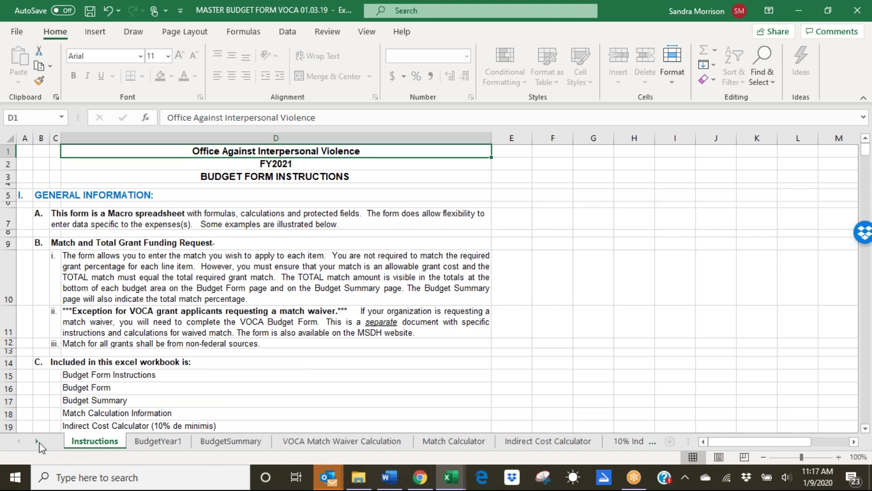
click(169, 447)
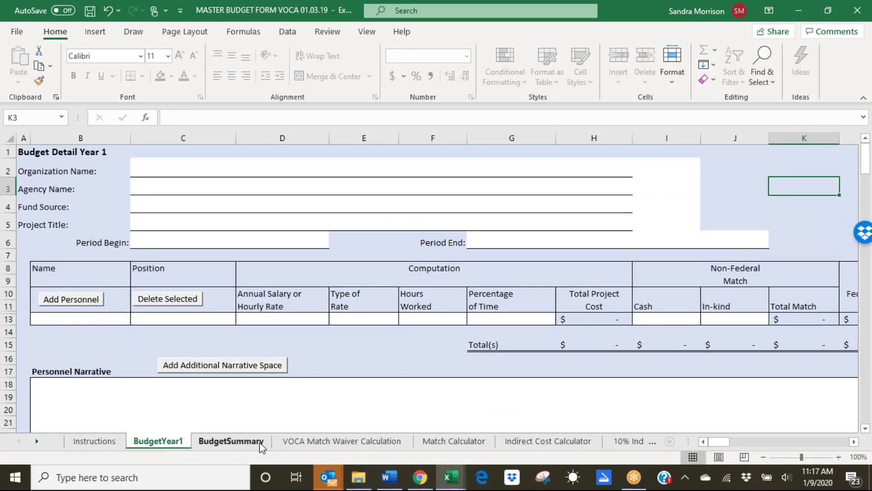
click(40, 444)
click(39, 442)
click(38, 442)
click(20, 441)
click(21, 441)
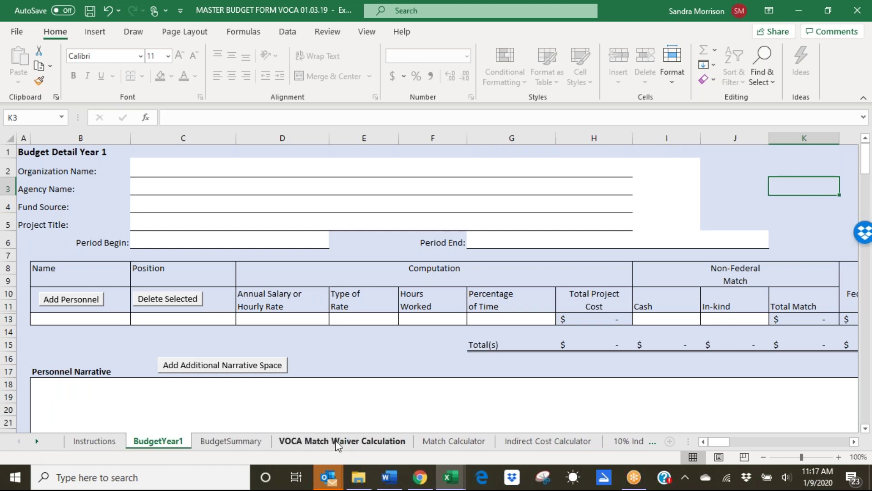
Step: Open the VOCA Match Waiver Calculation sheet and read its instructions and the Grant Calculator example
click(311, 442)
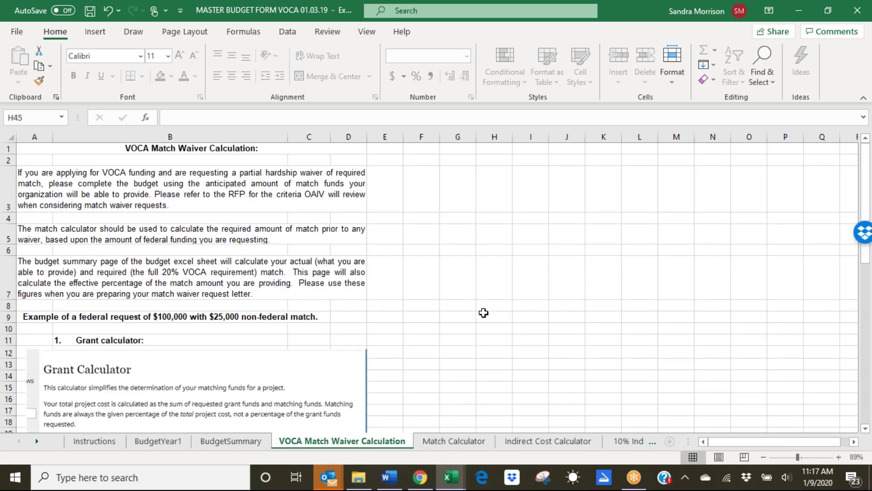
scroll(483, 313, down, 1)
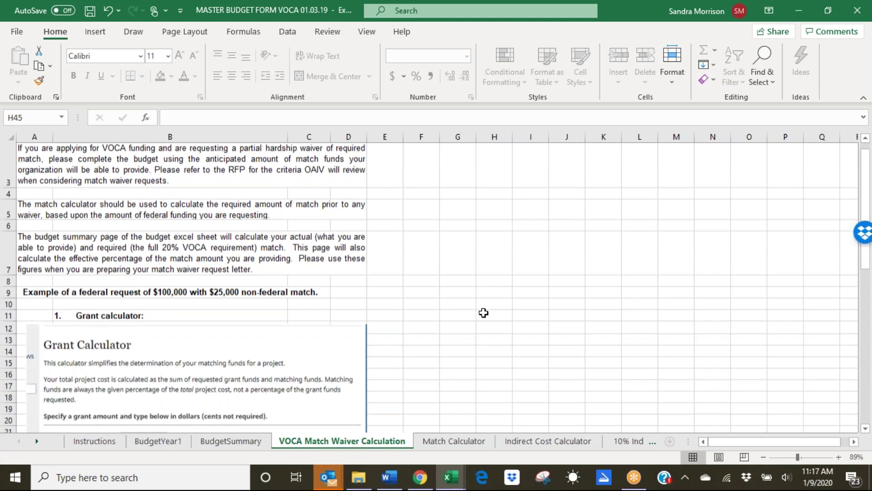
scroll(483, 313, down, 1)
scroll(483, 313, down, 1)
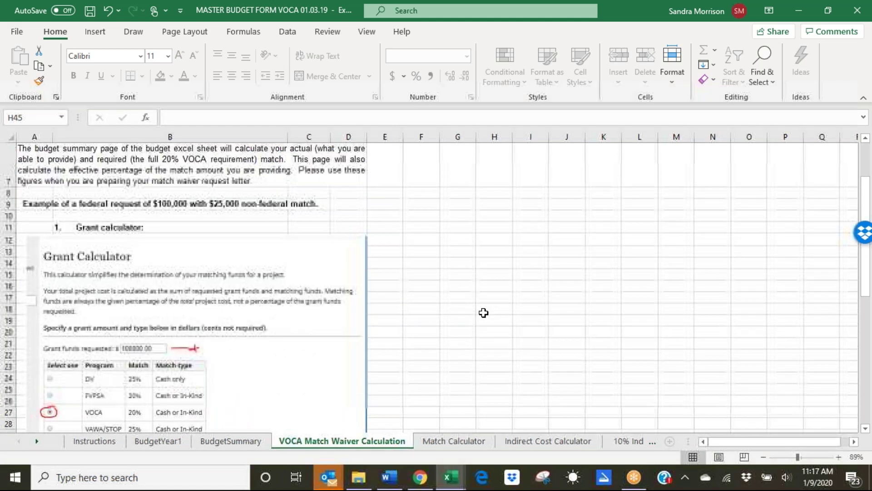
scroll(483, 313, down, 2)
scroll(483, 313, down, 1)
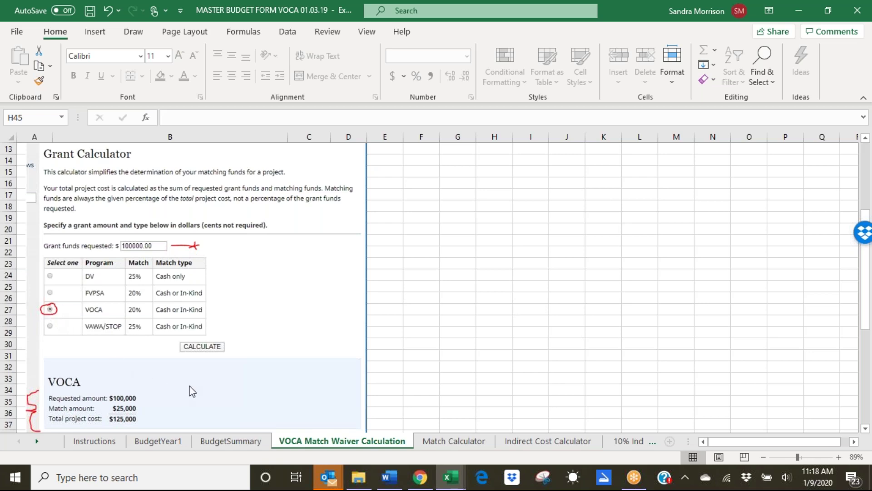
Step: Examine the VOCA calculator result, the Budget Summary Sheet example and the effective match rates on the match waiver sheet
scroll(192, 391, down, 1)
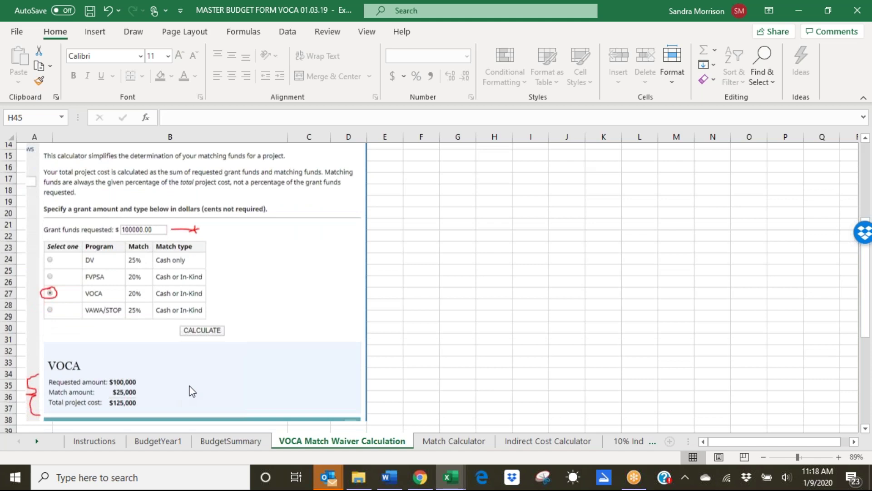
scroll(192, 391, down, 1)
scroll(192, 391, down, 1)
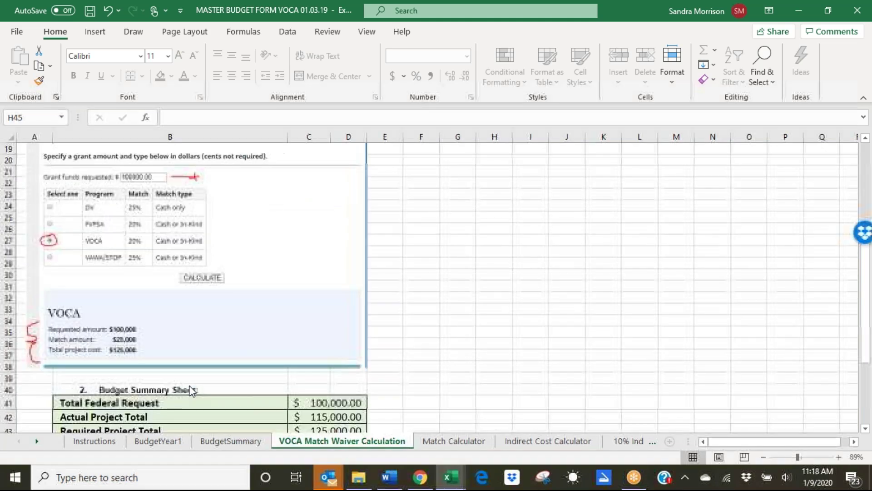
scroll(193, 391, down, 1)
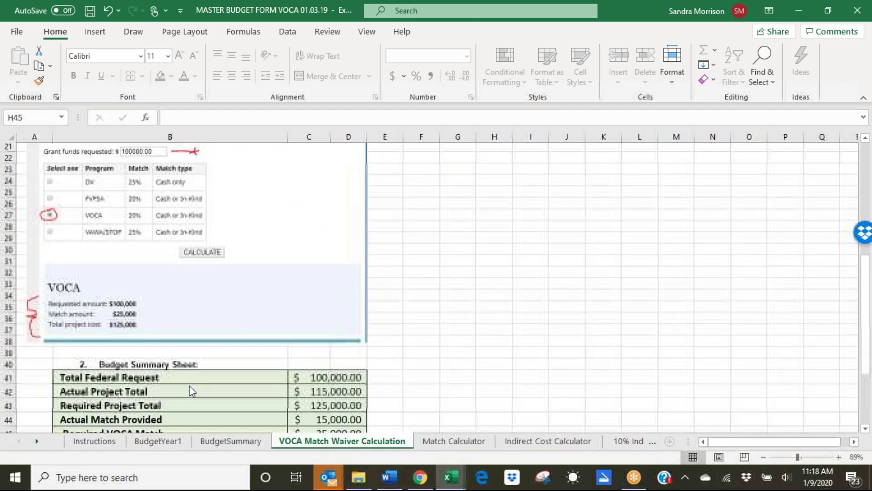
scroll(192, 391, down, 1)
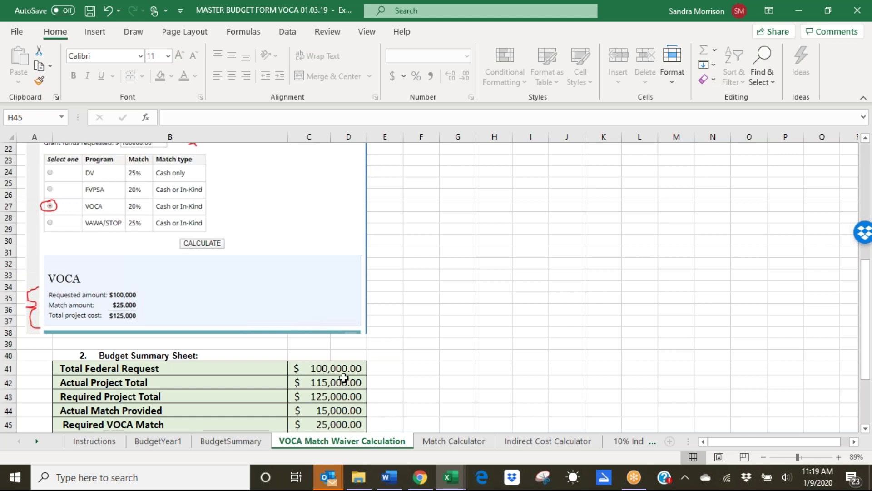
scroll(399, 351, down, 1)
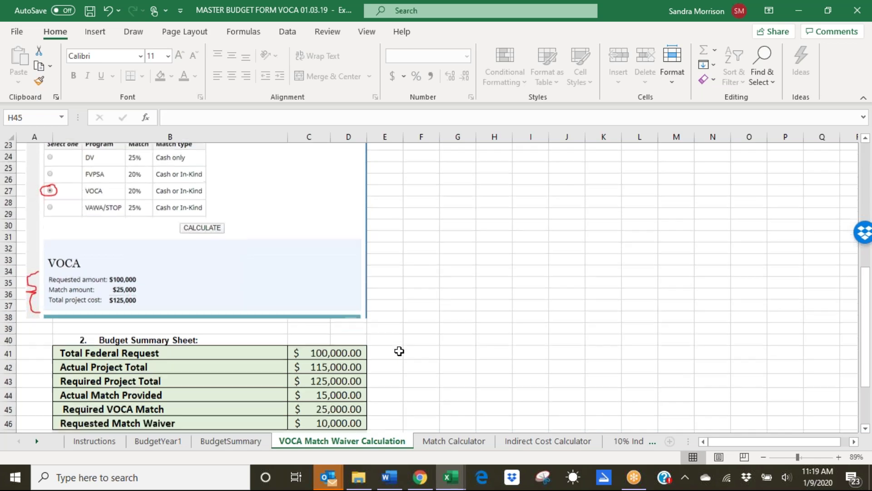
scroll(400, 352, down, 1)
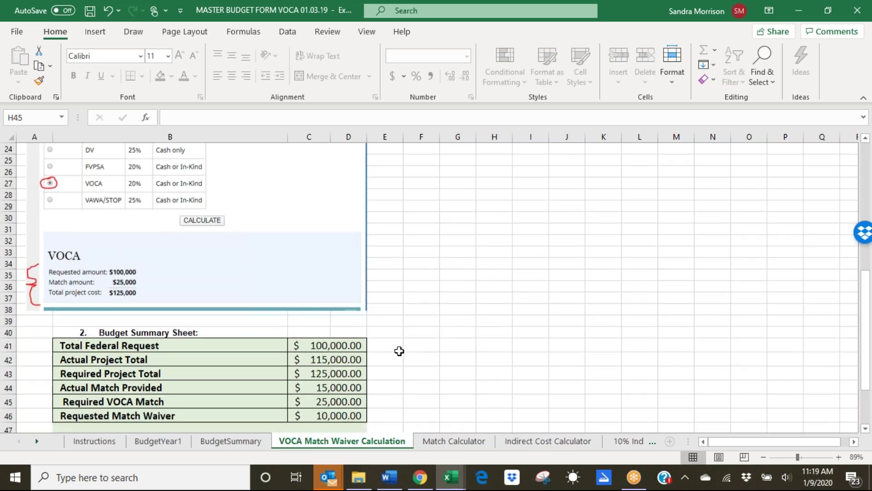
scroll(400, 352, down, 1)
scroll(399, 349, down, 1)
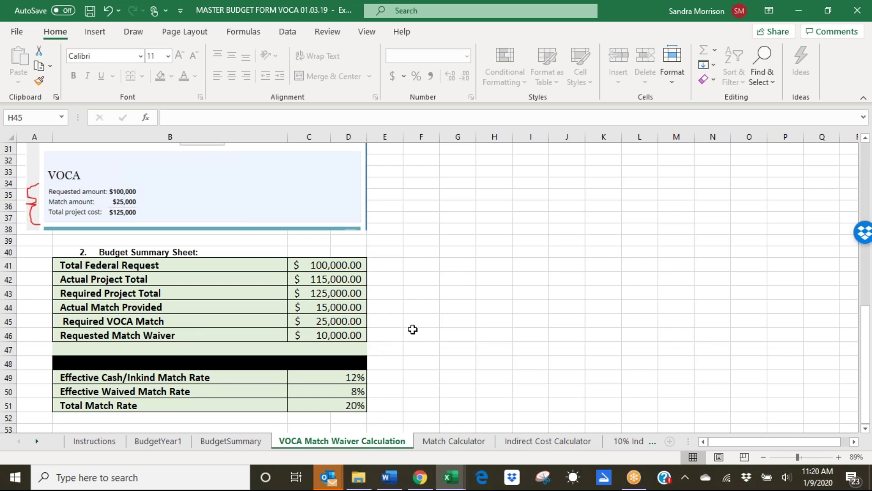
scroll(412, 329, down, 1)
scroll(412, 329, down, 1)
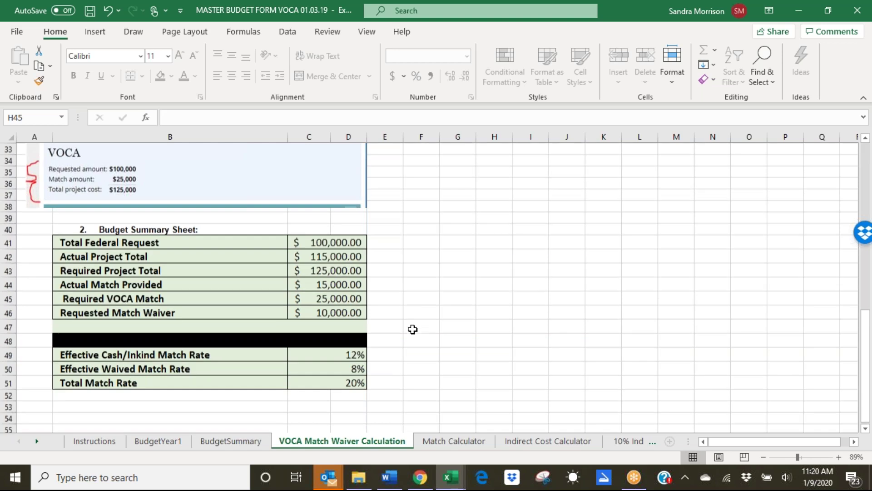
scroll(412, 329, down, 1)
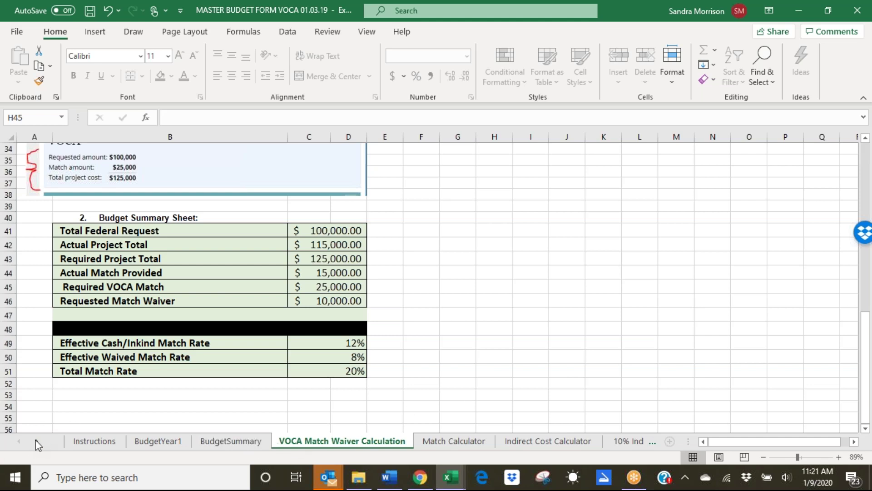
Step: Open the SAMPLE BUDGET FORM sheet near the end of the workbook
click(37, 442)
click(37, 443)
click(37, 443)
click(36, 443)
click(37, 443)
click(37, 443)
click(37, 443)
click(263, 441)
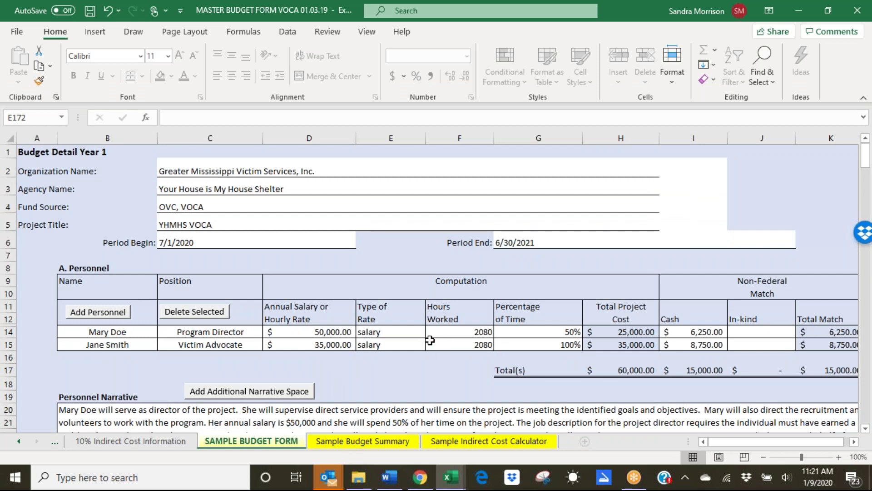
Step: Look through the sample budget form from the Personnel section down to the Totals table below Indirect Costs
scroll(430, 340, down, 1)
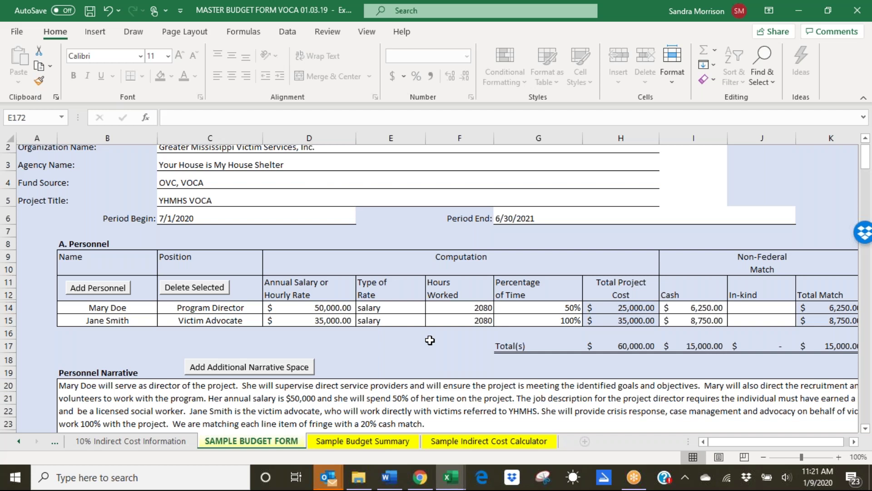
scroll(429, 340, down, 3)
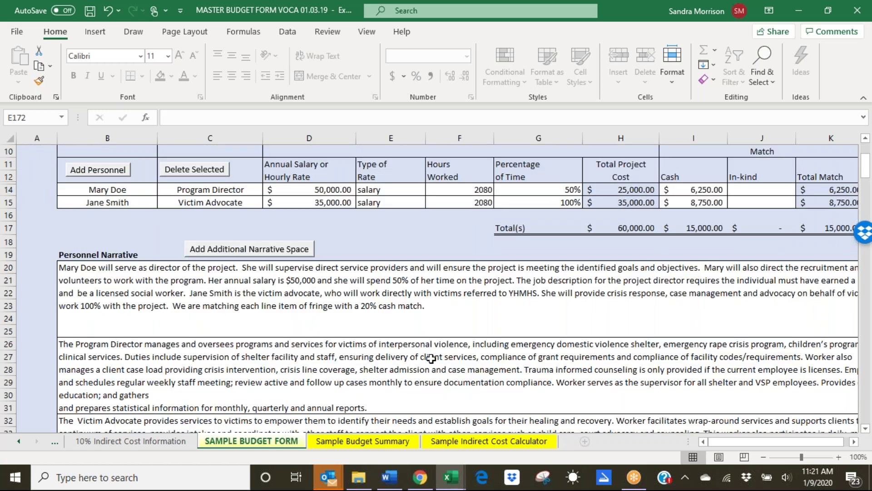
scroll(430, 359, down, 10)
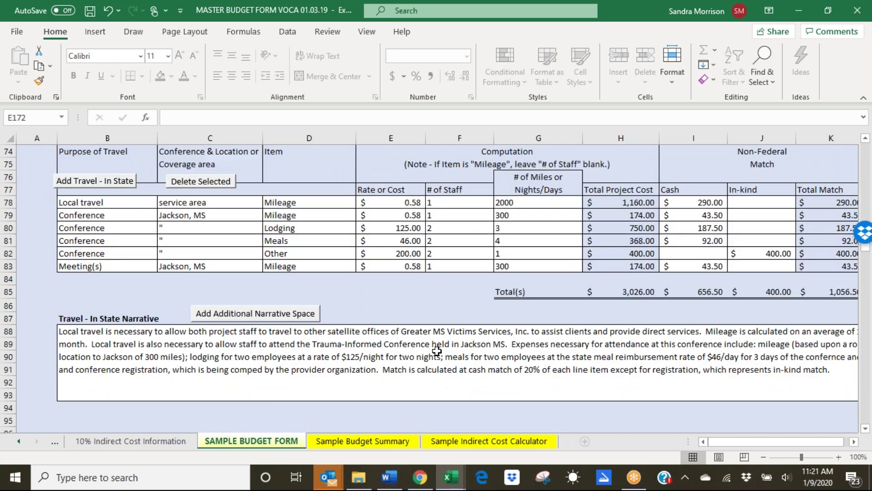
scroll(437, 351, down, 15)
scroll(437, 349, down, 16)
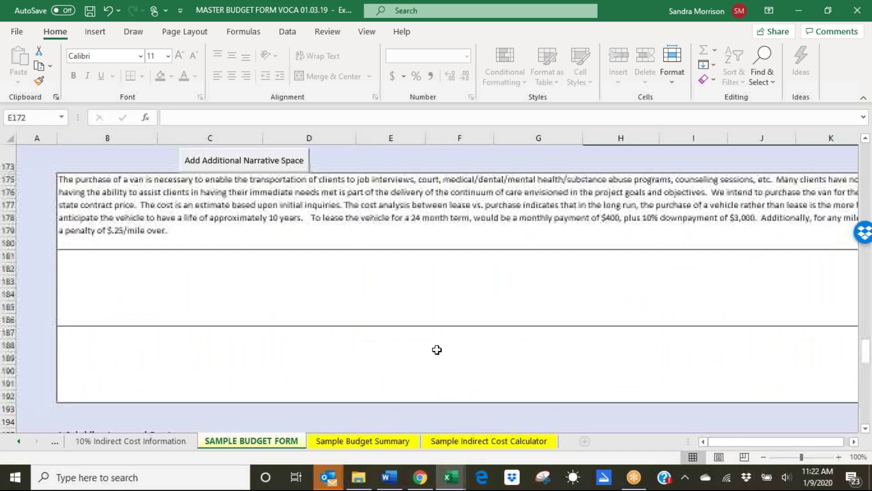
scroll(437, 349, down, 3)
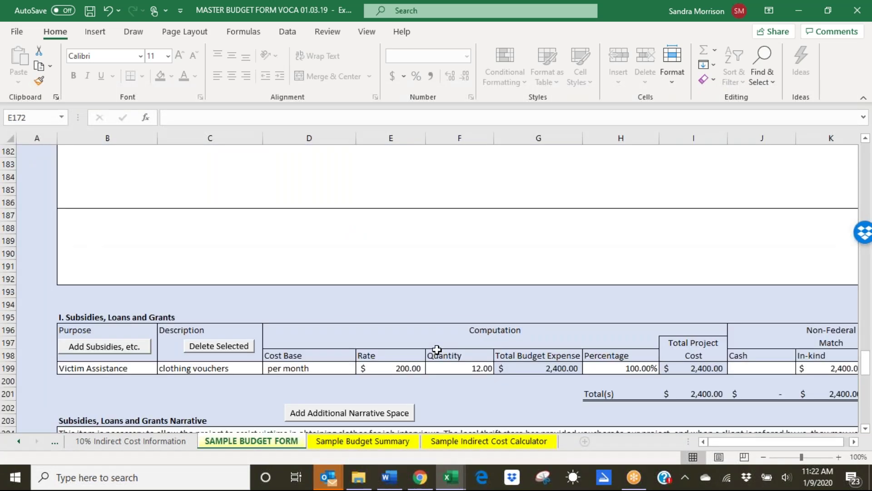
scroll(437, 349, down, 14)
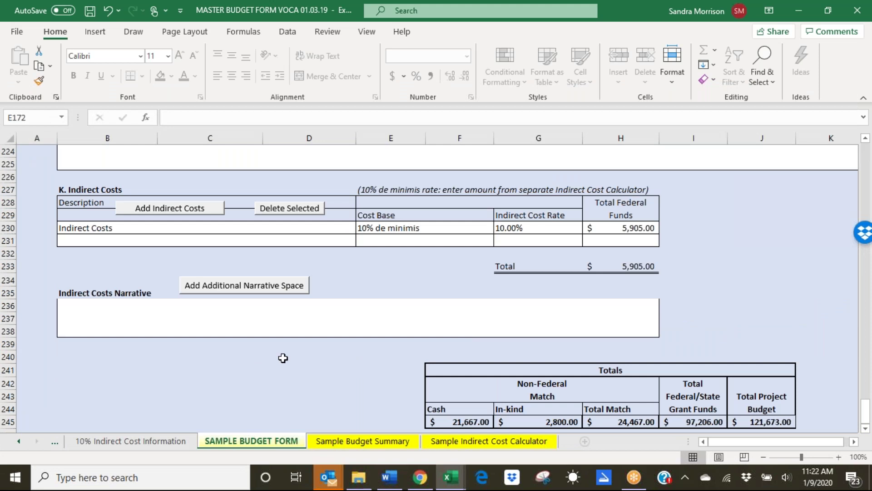
scroll(283, 358, down, 3)
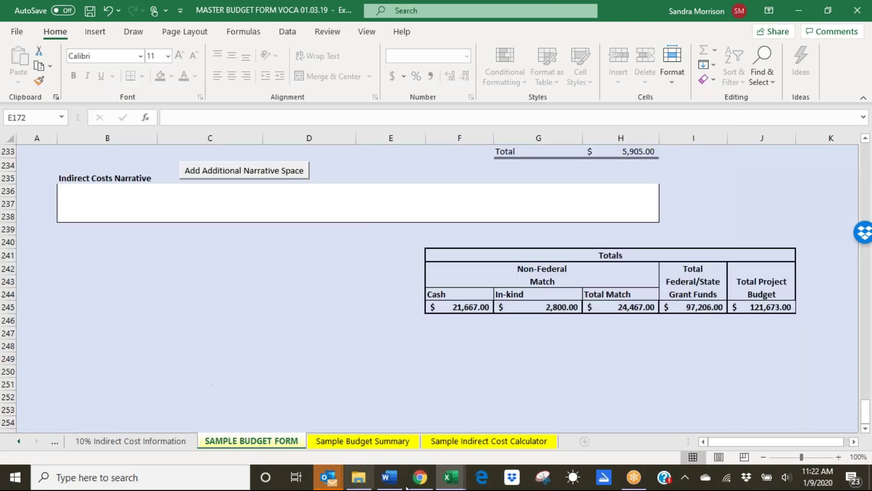
Step: Open the Sample Budget Summary sheet and review its budget categories, total project costs and grant and match percentages
click(355, 445)
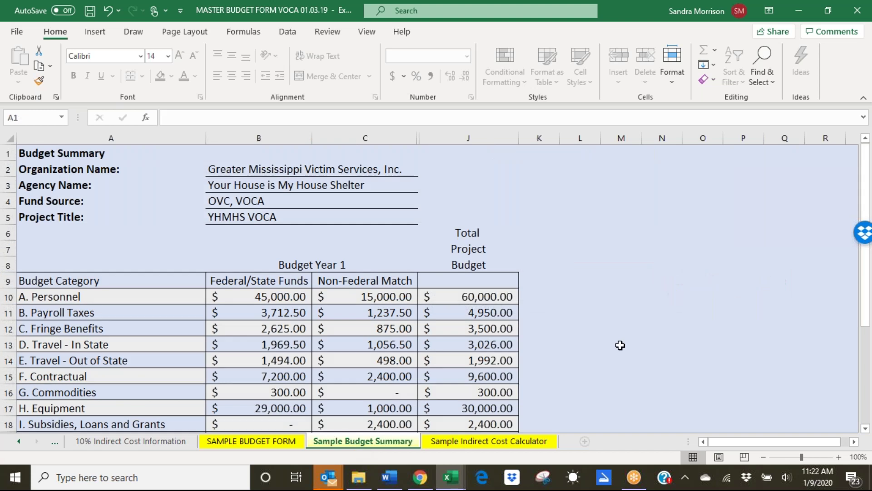
scroll(620, 345, down, 4)
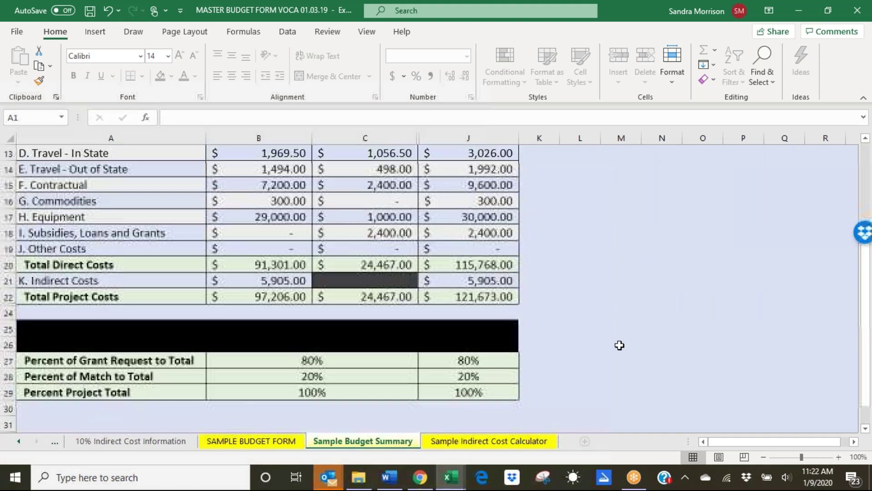
scroll(620, 345, down, 1)
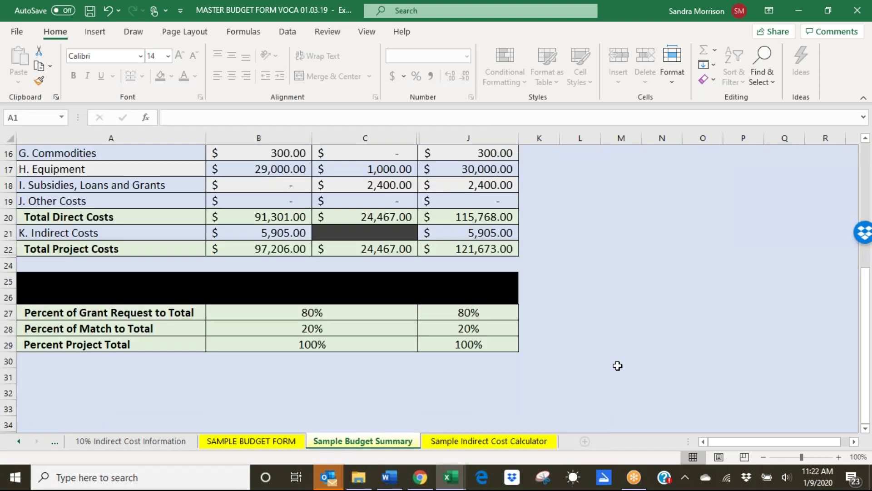
scroll(618, 366, down, 1)
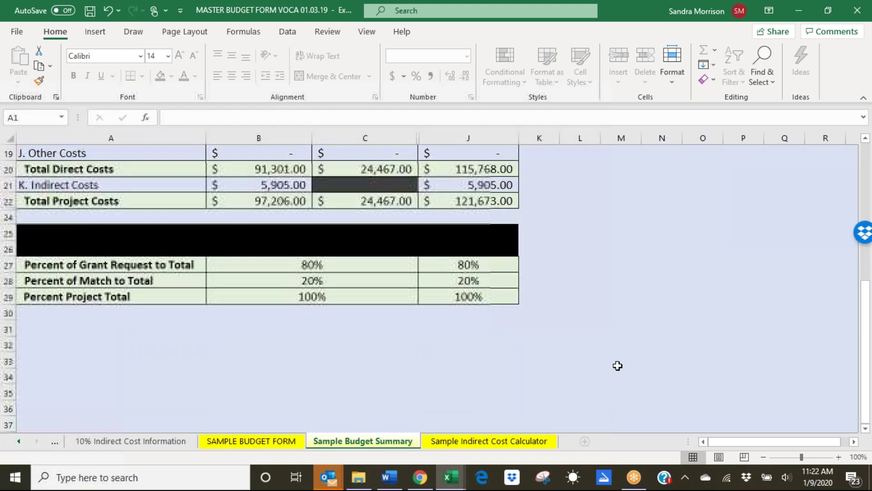
scroll(618, 365, down, 2)
scroll(618, 365, up, 6)
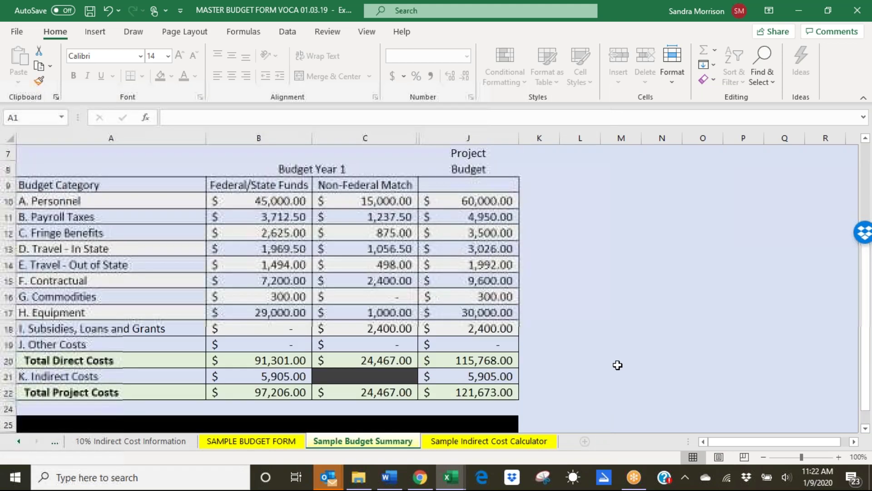
scroll(618, 365, up, 1)
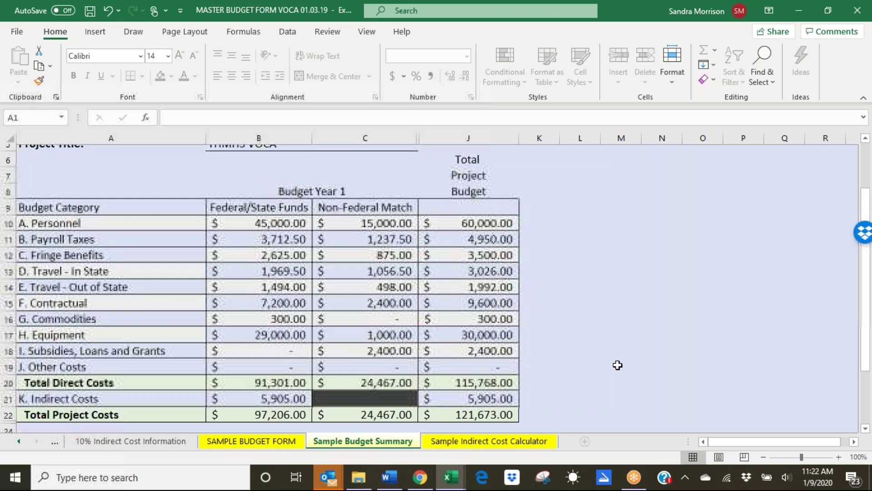
scroll(618, 365, up, 1)
scroll(618, 365, up, 1)
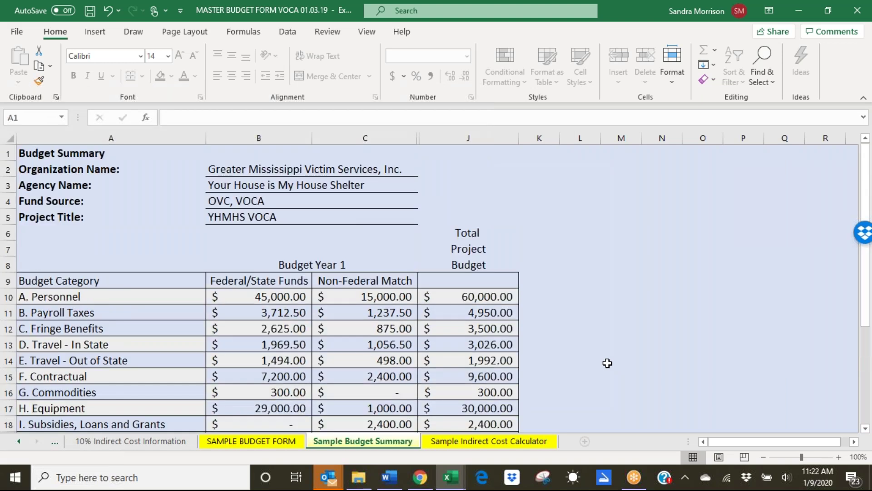
scroll(607, 363, down, 1)
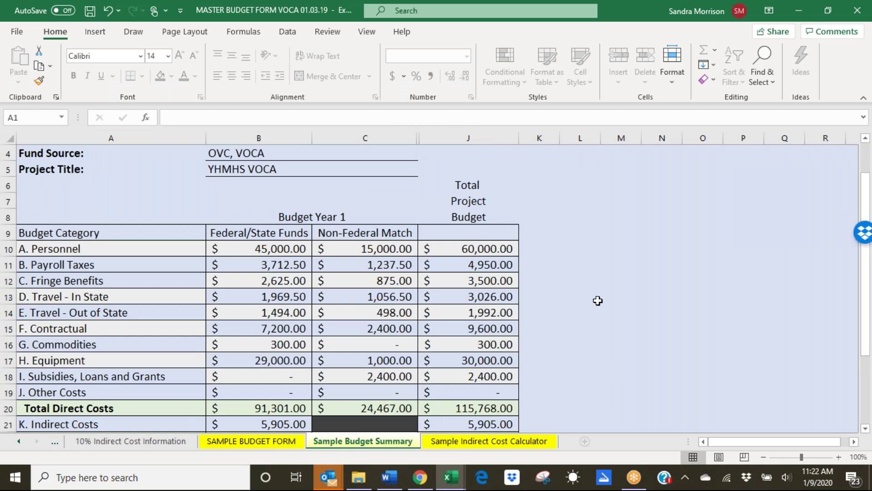
scroll(598, 301, down, 3)
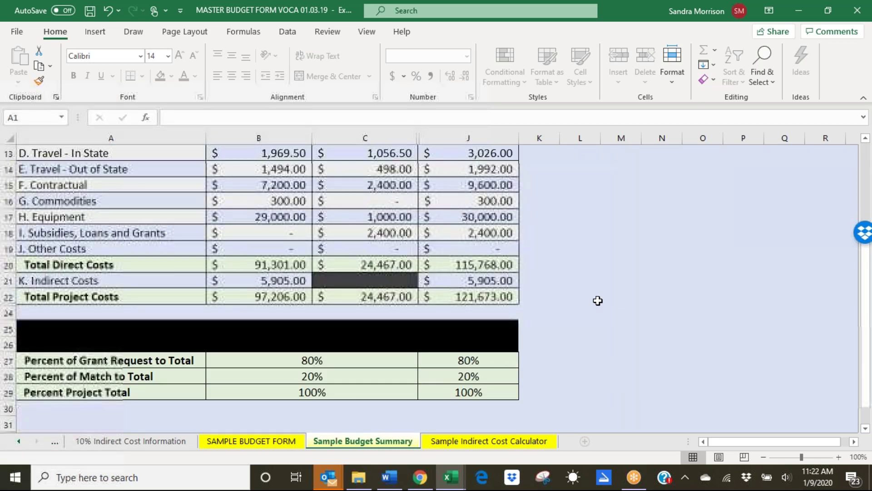
scroll(599, 297, up, 3)
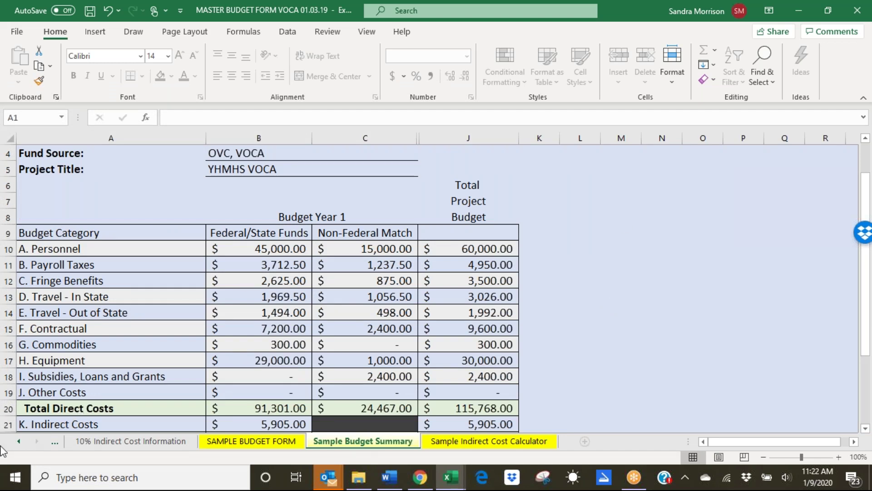
Step: Return to the VOCA Match Waiver Calculation sheet and view its Budget Summary Sheet example and match rates again
click(18, 441)
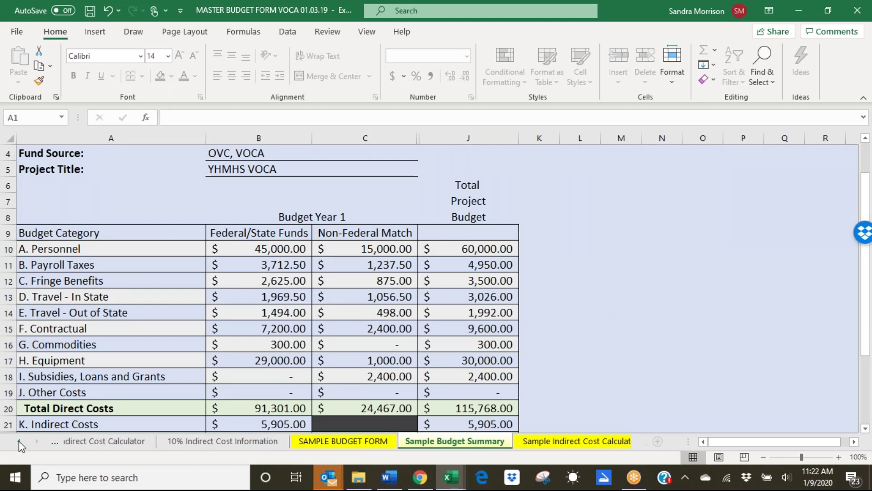
click(18, 440)
click(18, 441)
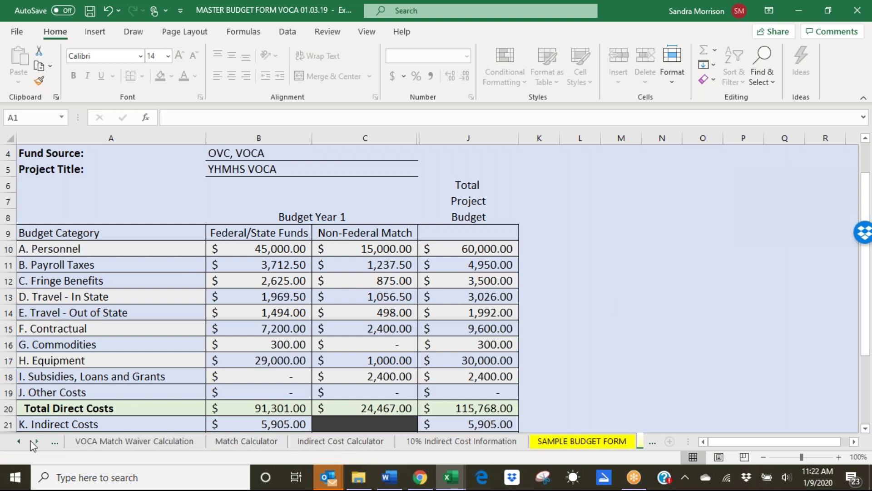
click(109, 443)
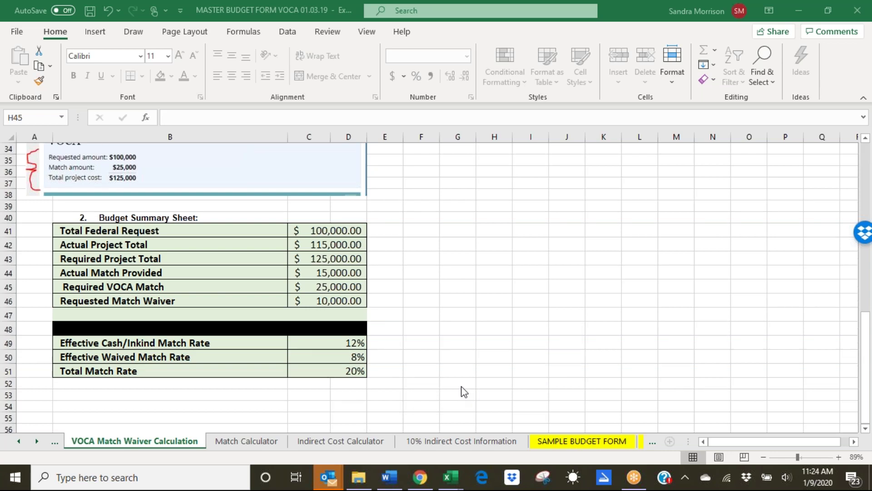
scroll(463, 392, up, 1)
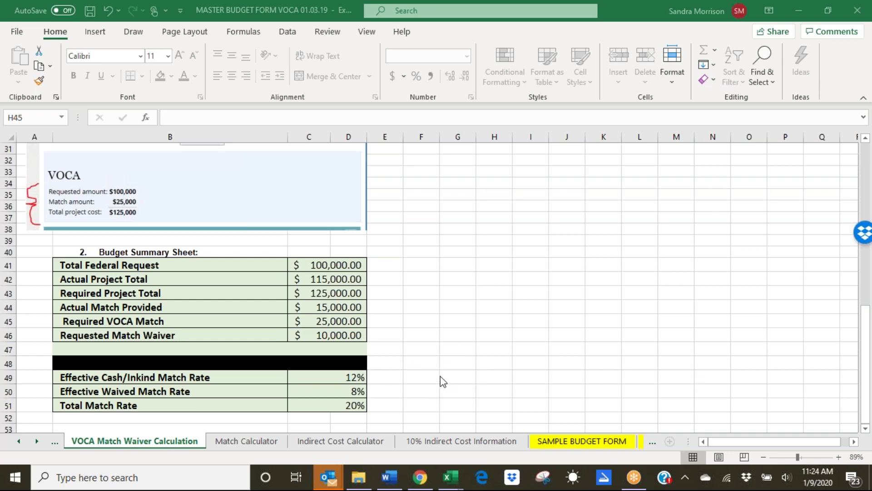
scroll(443, 381, down, 1)
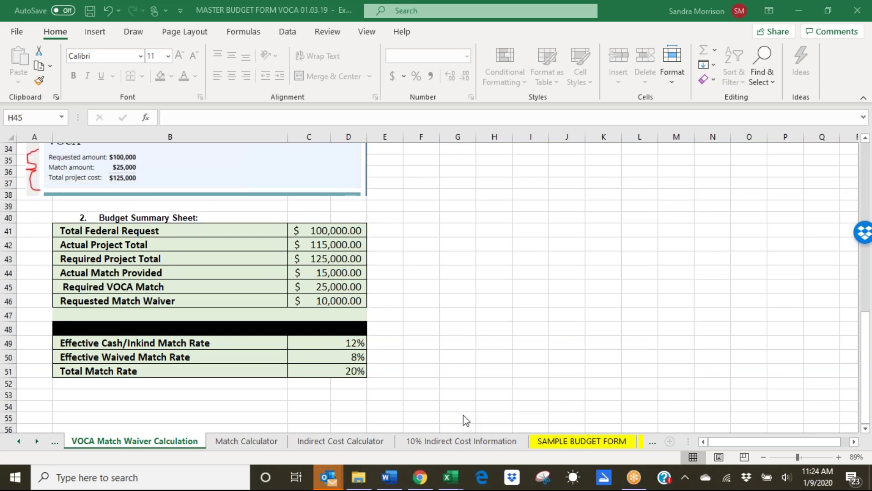
scroll(465, 420, up, 1)
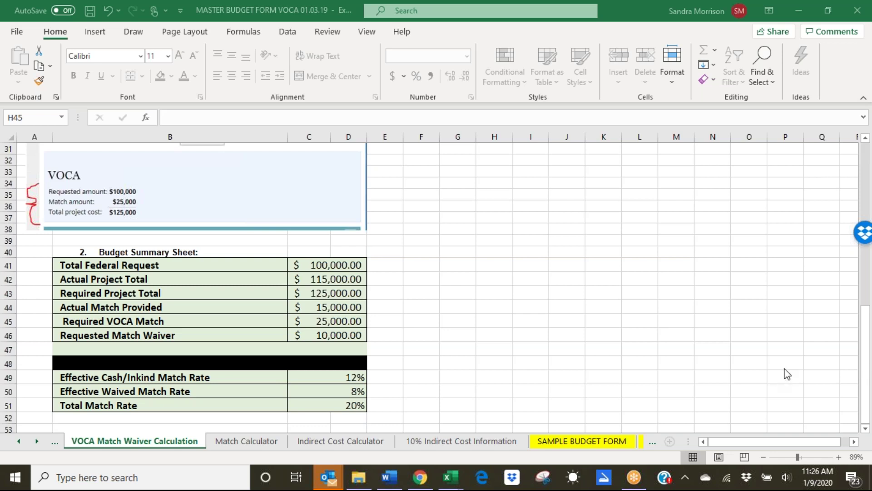
scroll(616, 360, down, 1)
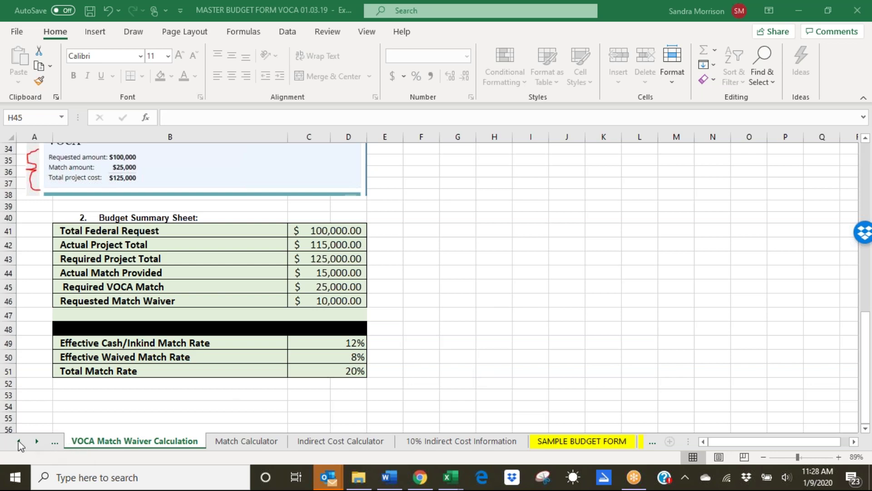
Step: Minimize the VOCA workbook and open MASTER BUDGET FORM 01.03.19 from the MASTER BUDGET FILES folder
click(799, 11)
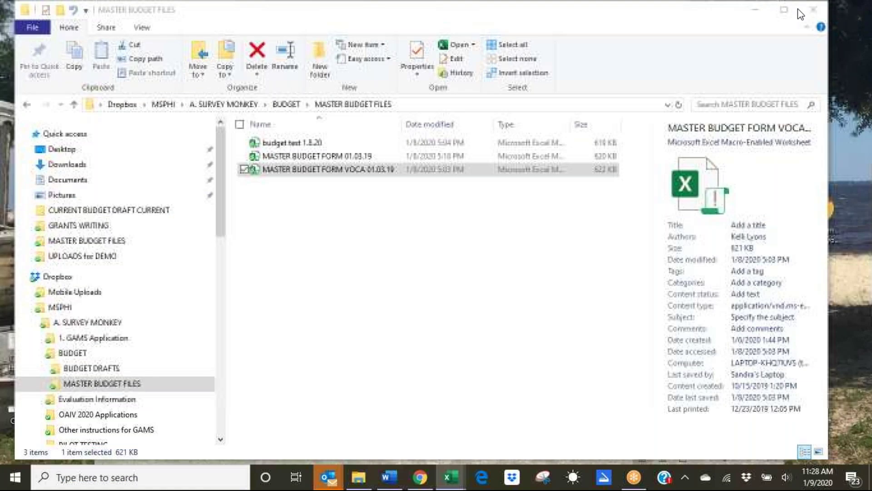
click(293, 156)
double_click(293, 156)
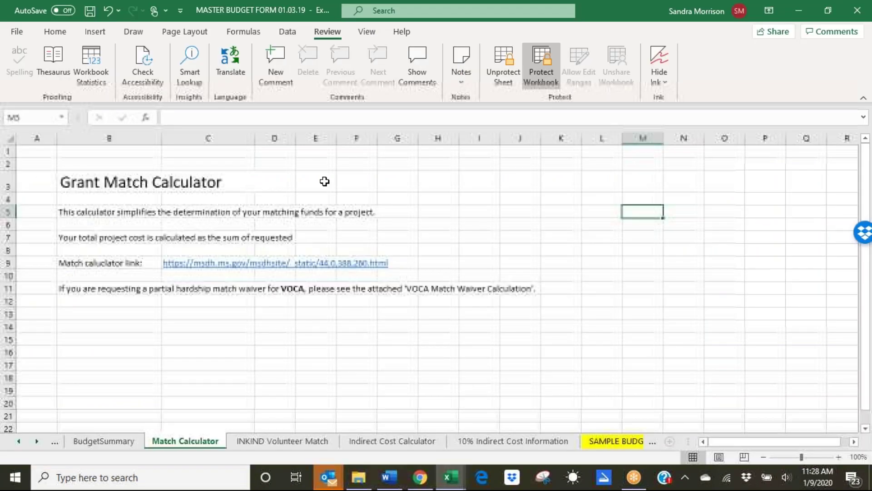
Step: Examine the Indirect Costs section of the BudgetYear1 sheet, and view the Indirect Cost Calculator sheet
click(18, 441)
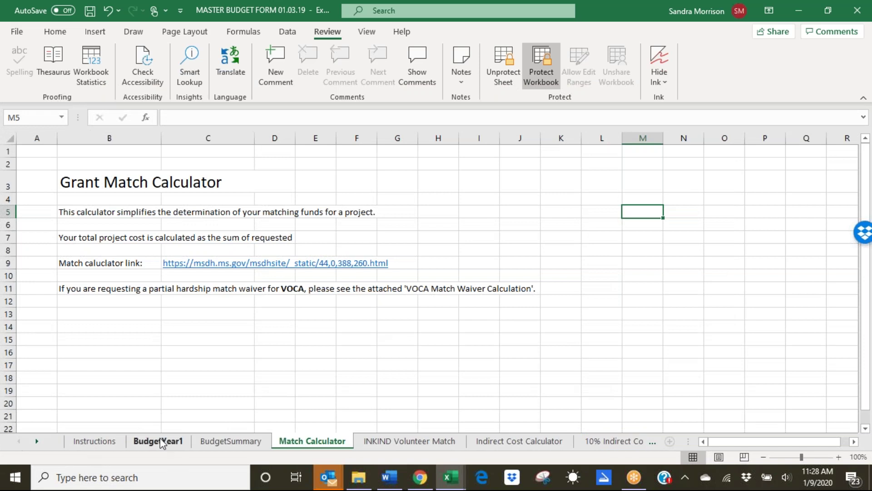
click(161, 443)
click(74, 321)
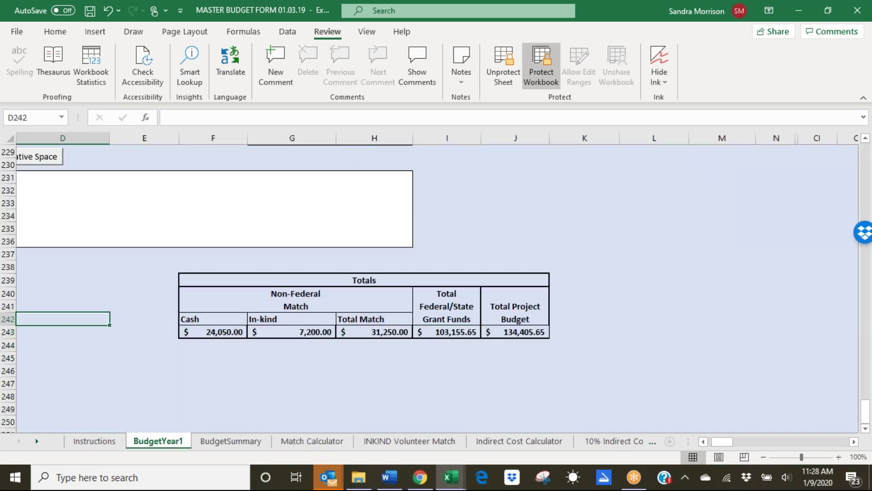
key(Left)
key(Left)
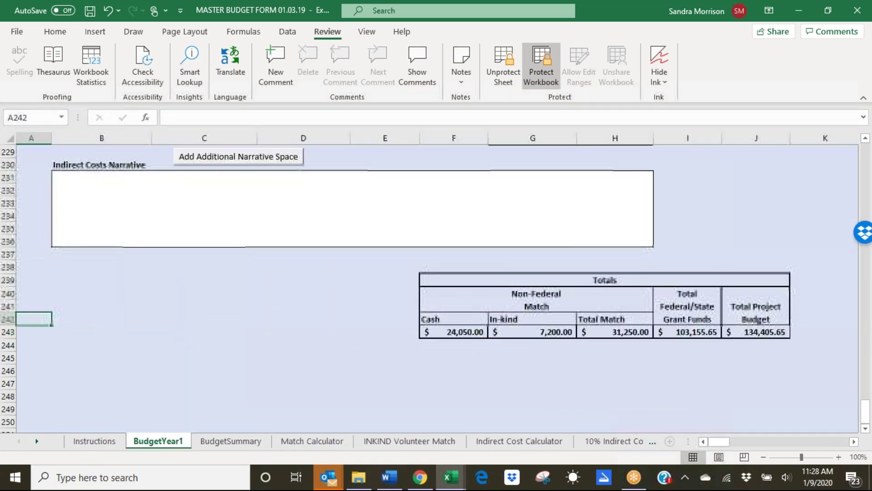
scroll(203, 312, up, 5)
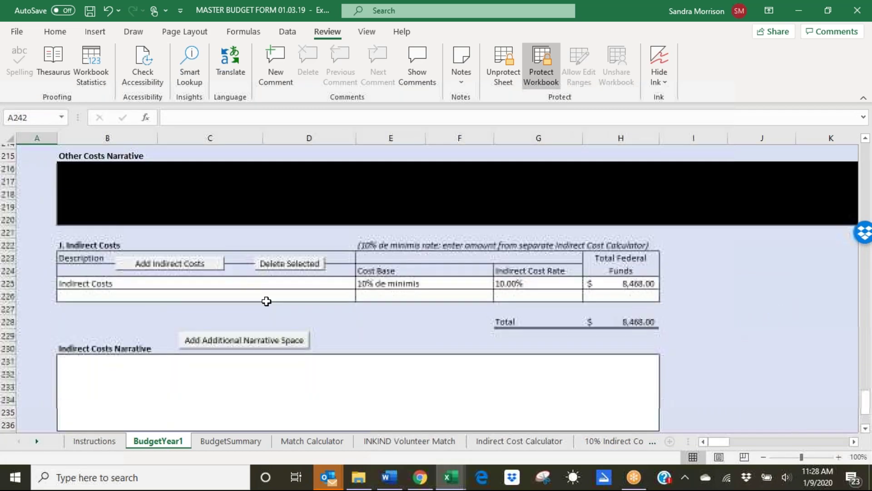
click(189, 295)
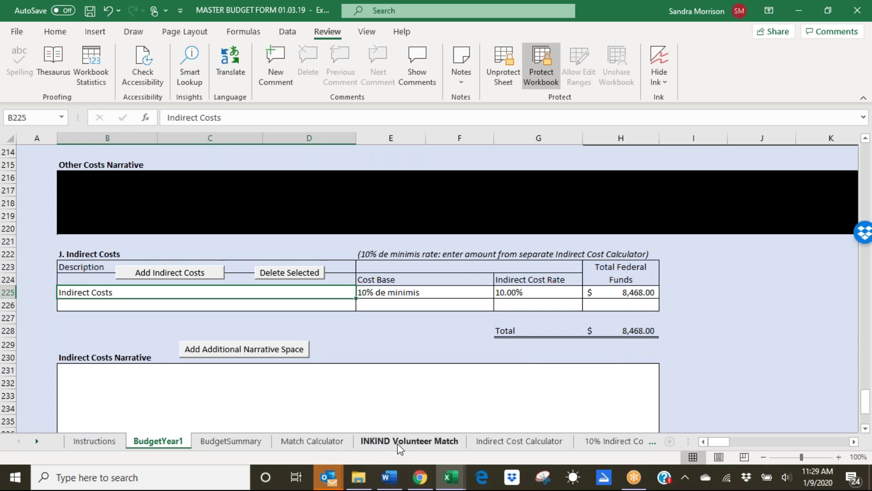
click(515, 442)
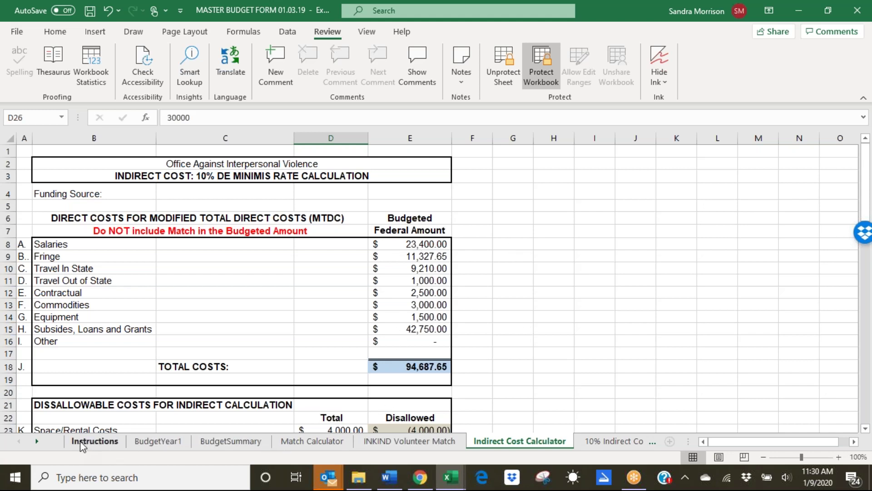
Step: In the Indirect Costs row of BudgetYear1, set the cost base to Federally Approved Rate and the indirect cost rate to 27%
click(141, 444)
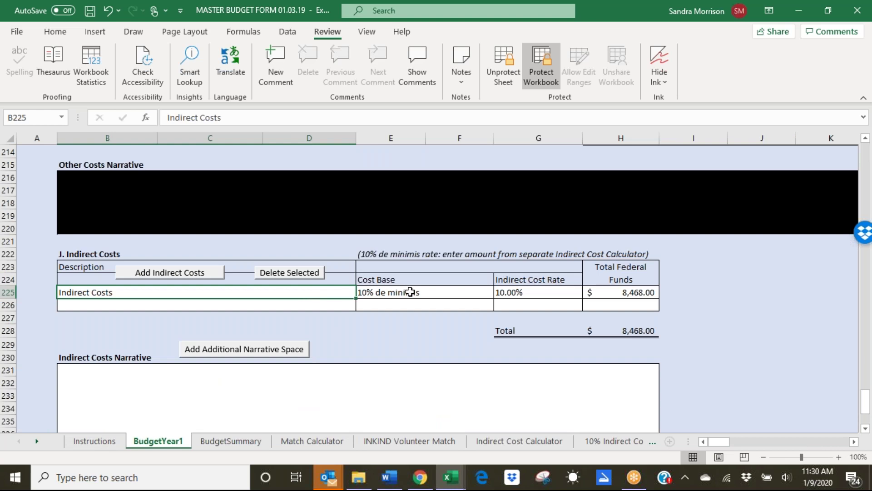
click(450, 292)
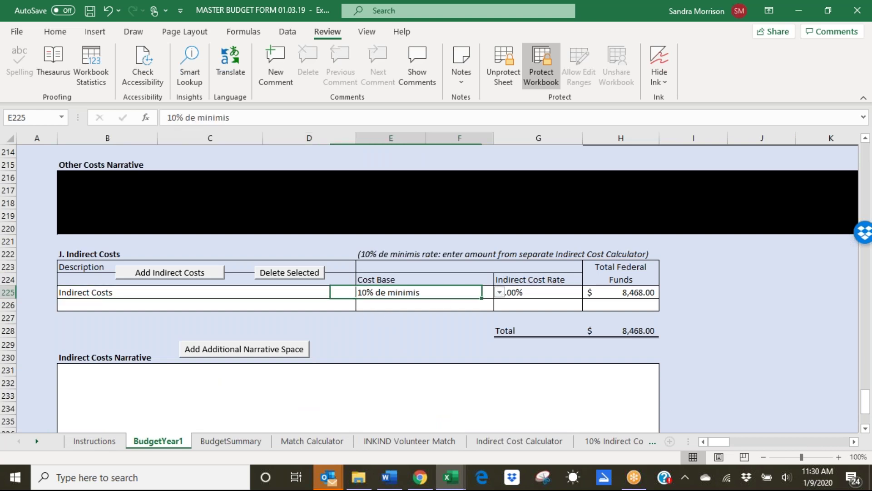
click(499, 292)
click(375, 303)
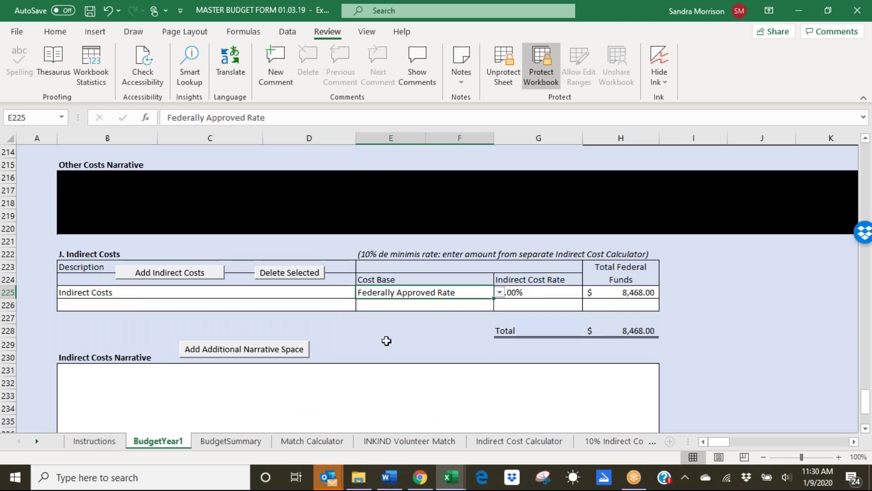
click(533, 293)
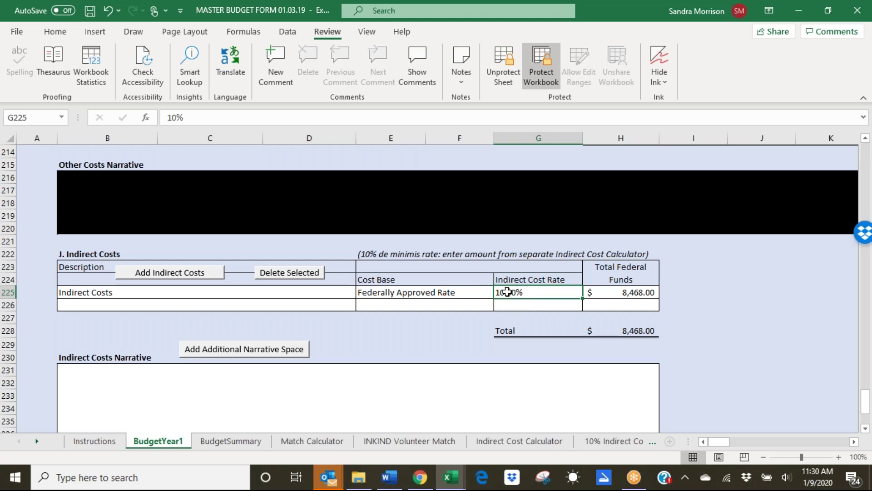
text(27)
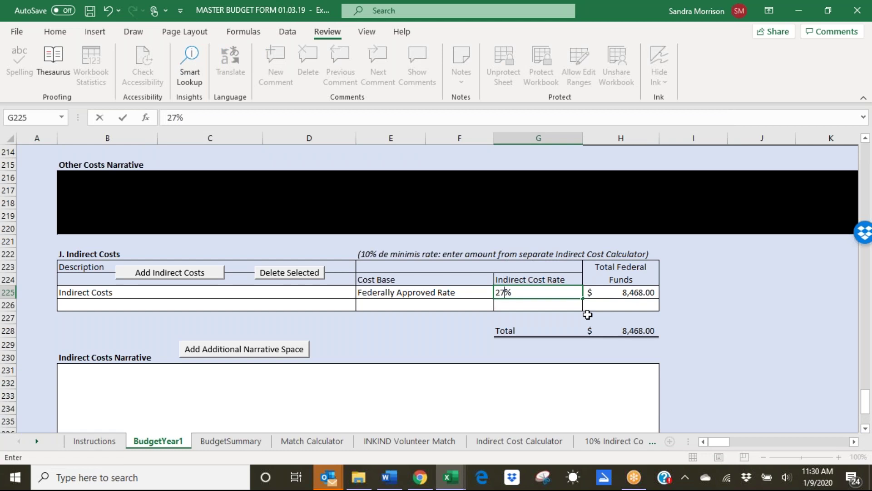
key(Return)
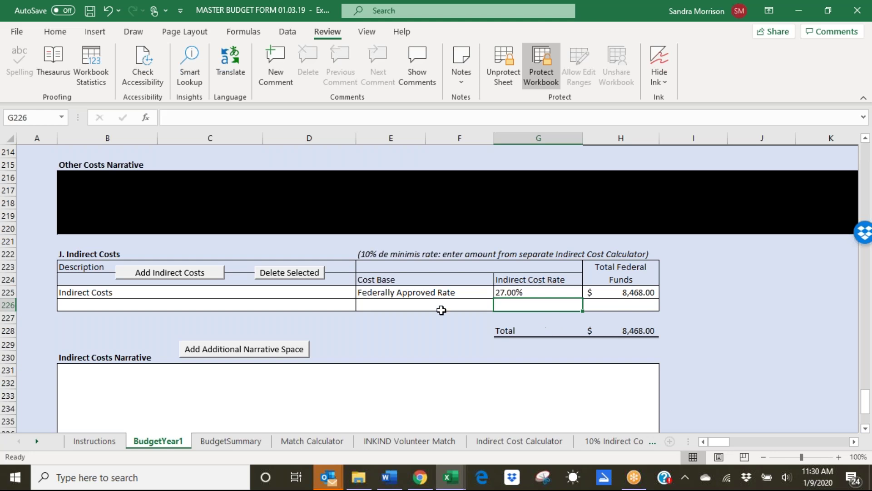
click(429, 320)
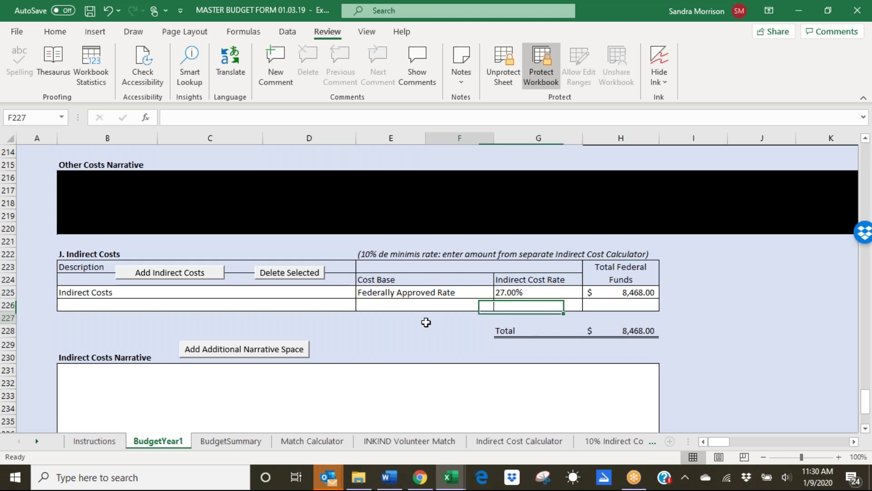
click(504, 291)
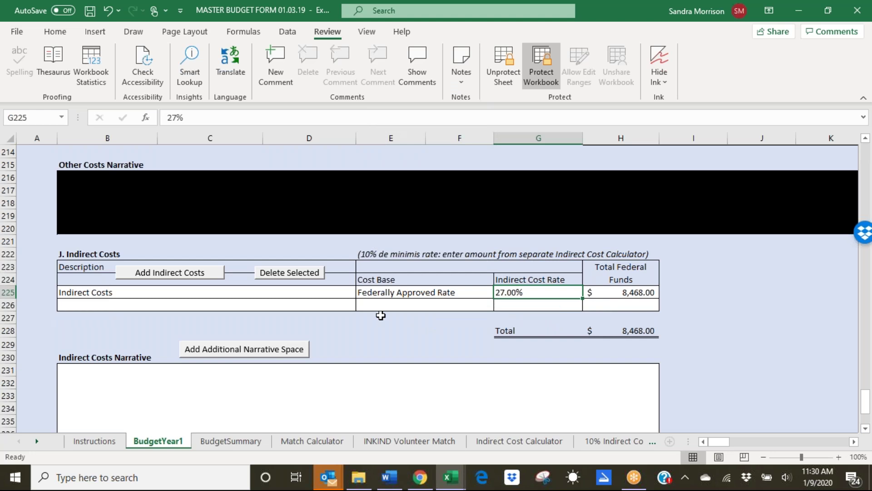
Step: Examine the Totals table below the Indirect Costs narrative, ending on the Total Federal/State Grant Funds amount
scroll(381, 315, down, 1)
scroll(381, 316, down, 3)
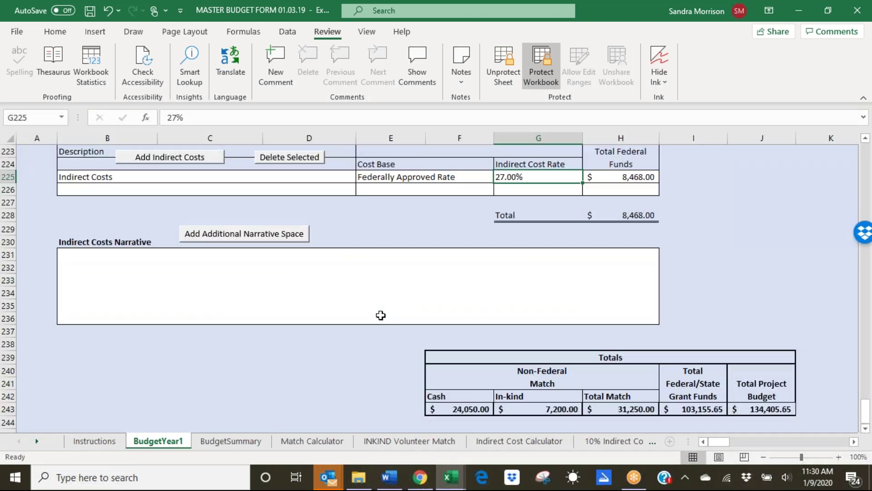
scroll(380, 316, down, 1)
click(348, 342)
key(Right)
key(Right)
key(Right)
key(Right)
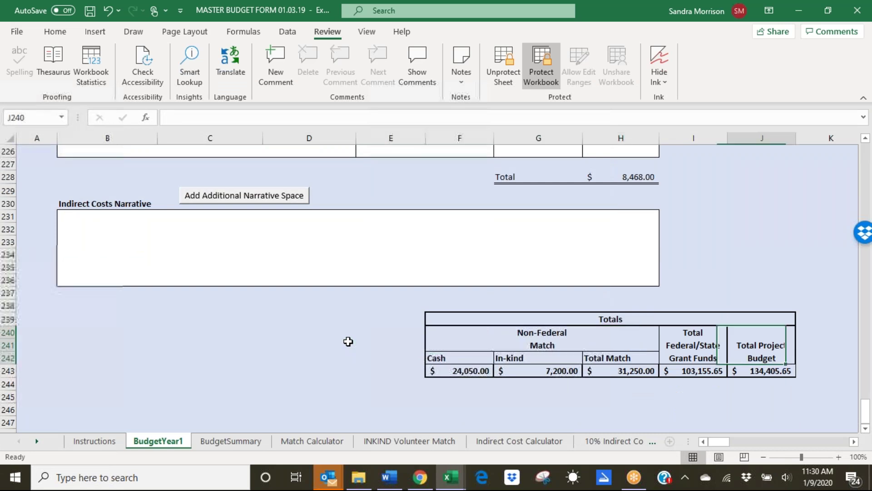
key(Right)
key(Right)
key(Right)
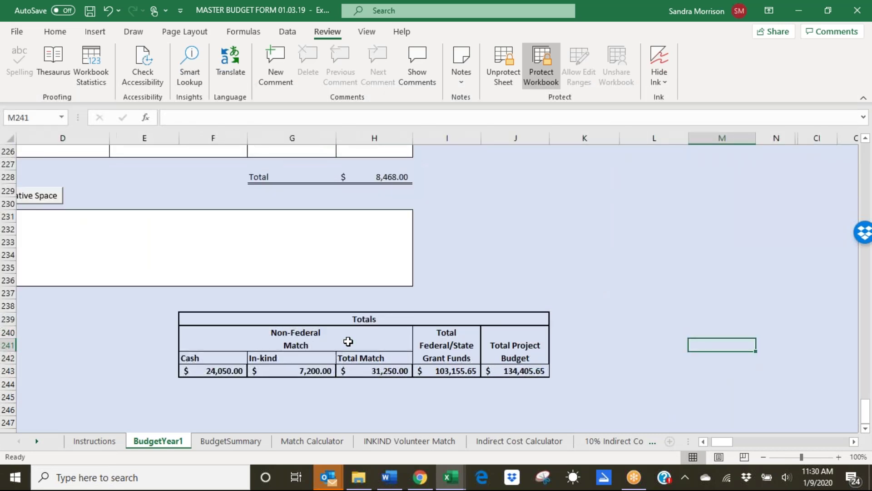
click(441, 372)
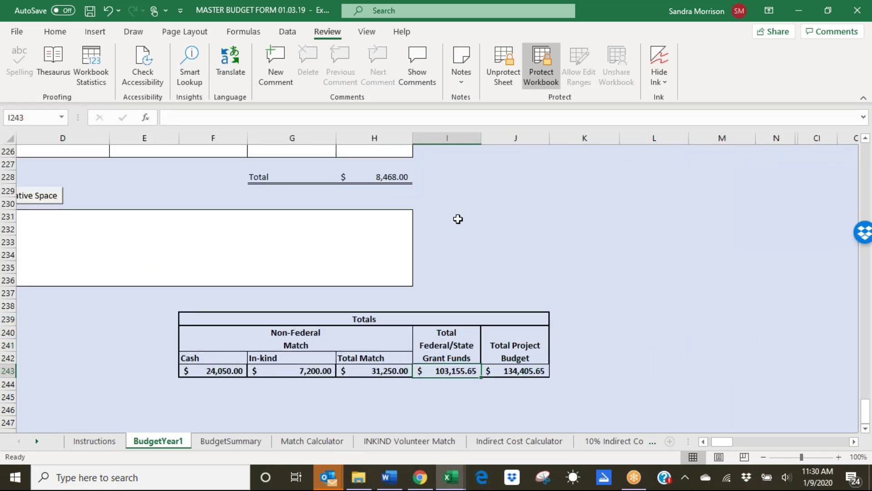
Step: Set the Total Federal Funds amount in the Indirect Costs row to 0 and check the Total Federal/State Grant Funds
scroll(458, 219, up, 1)
scroll(458, 219, up, 1)
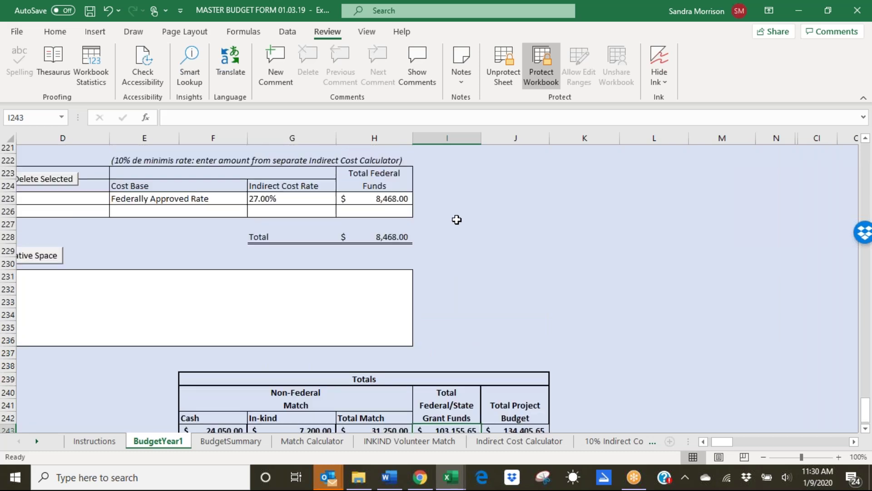
click(396, 215)
key(Delete)
scroll(483, 253, down, 3)
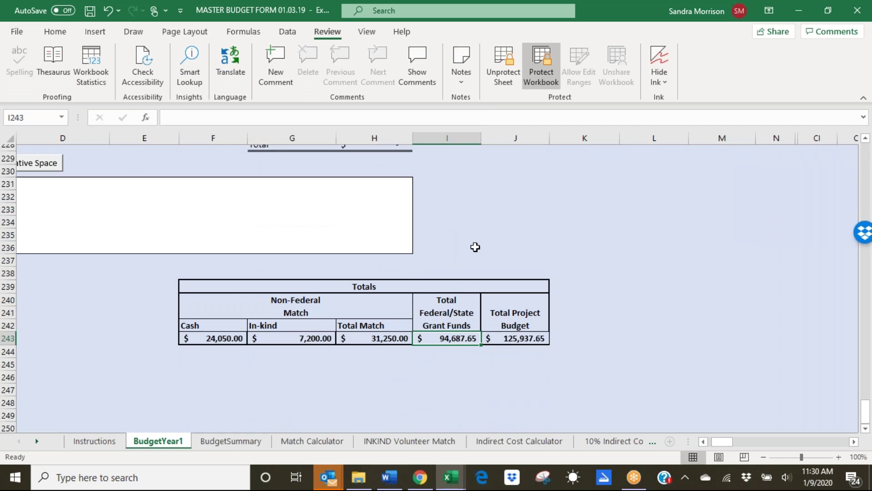
scroll(475, 247, up, 2)
click(365, 177)
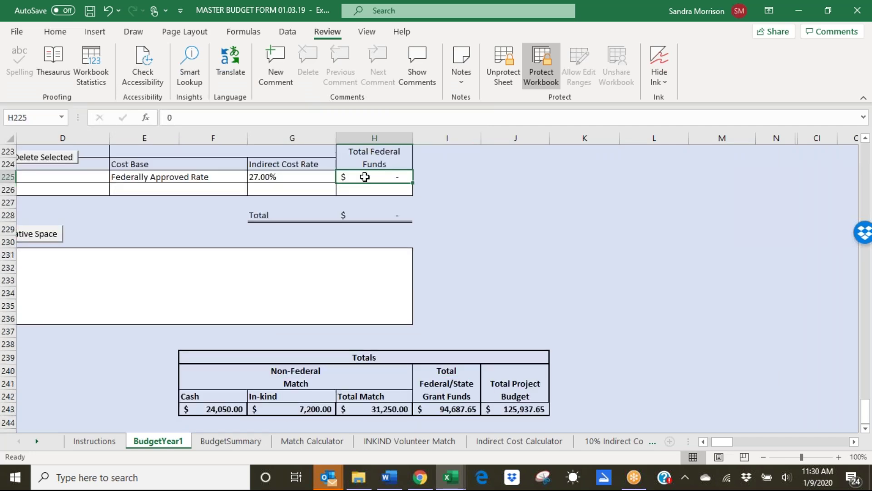
click(453, 410)
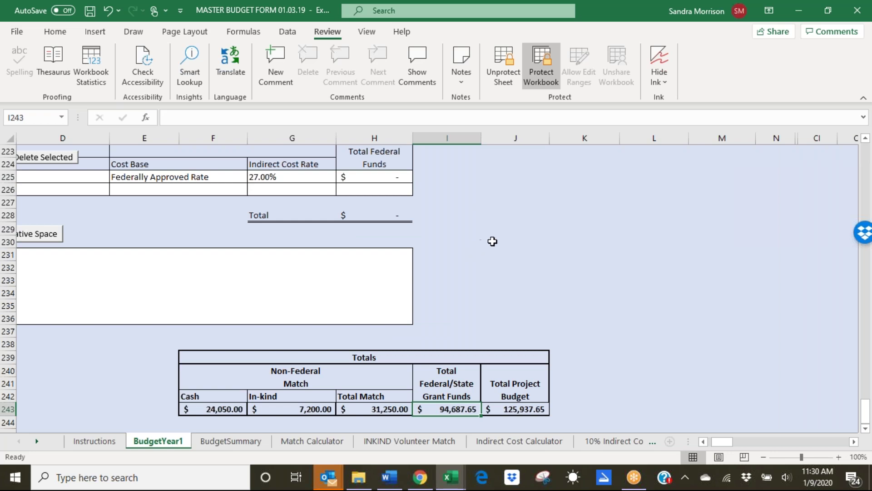
Step: Review the Indirect Costs row's rate and Total Federal Funds cells against the Totals table below
click(375, 177)
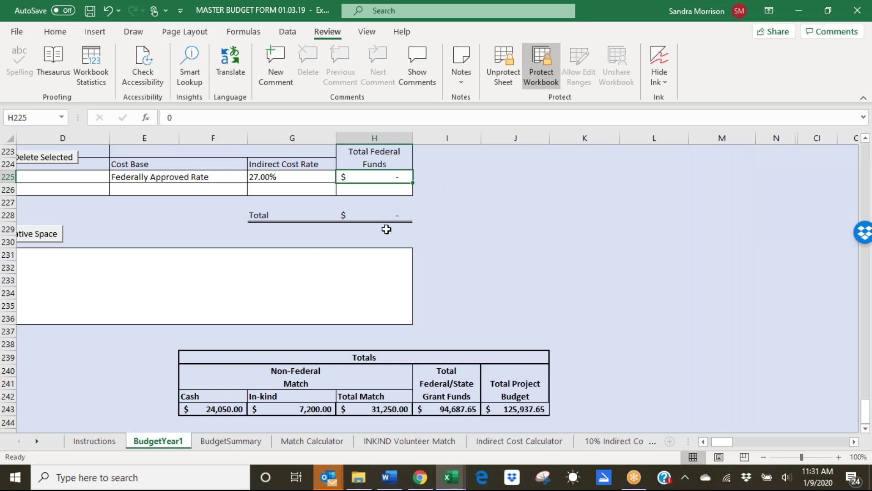
click(268, 176)
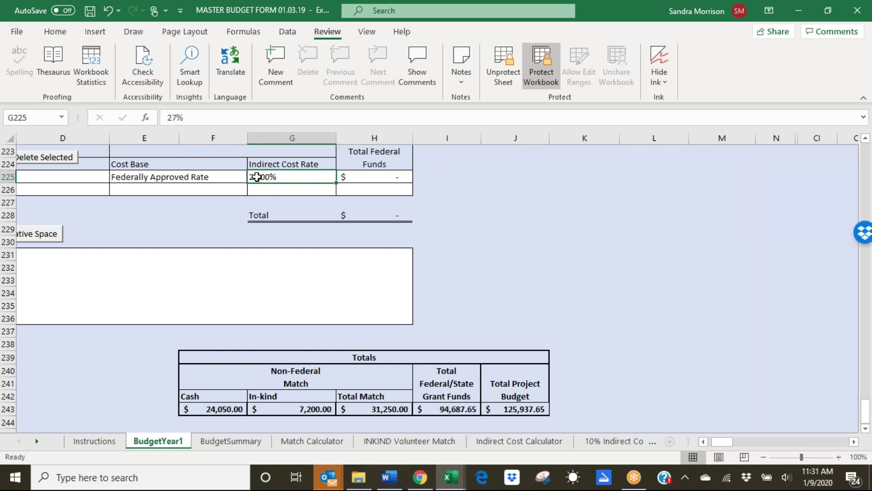
click(373, 179)
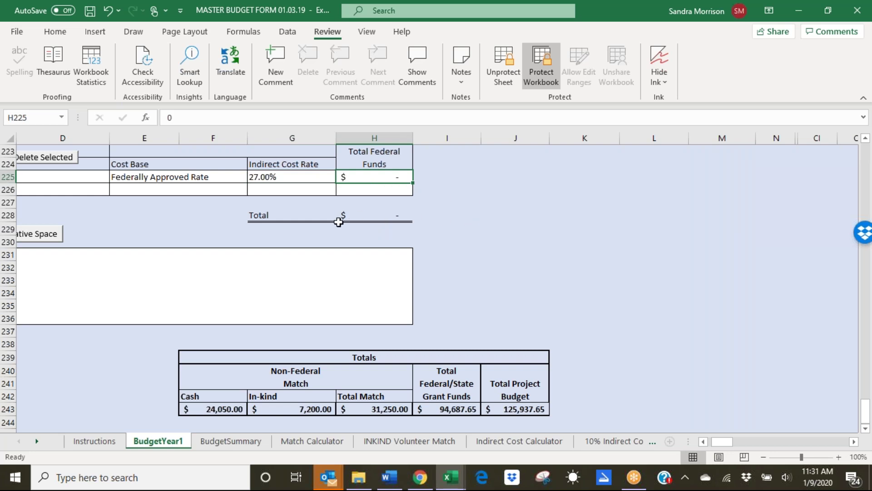
scroll(493, 240, down, 2)
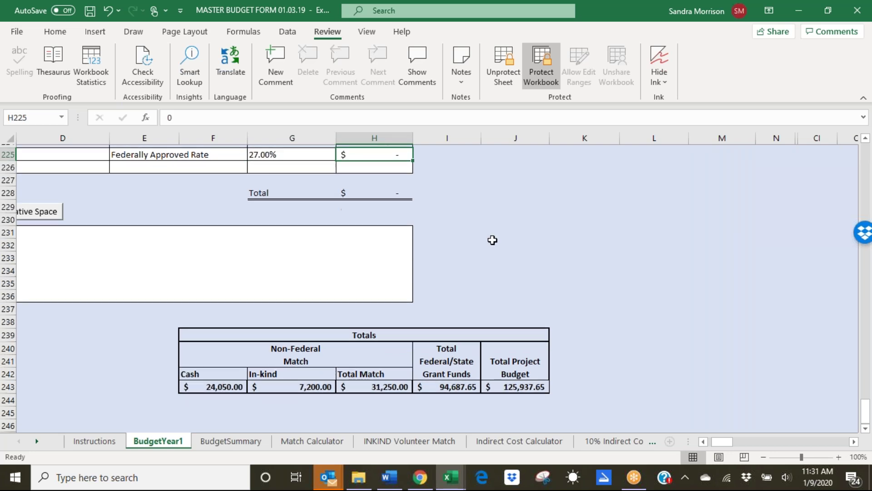
scroll(492, 239, up, 2)
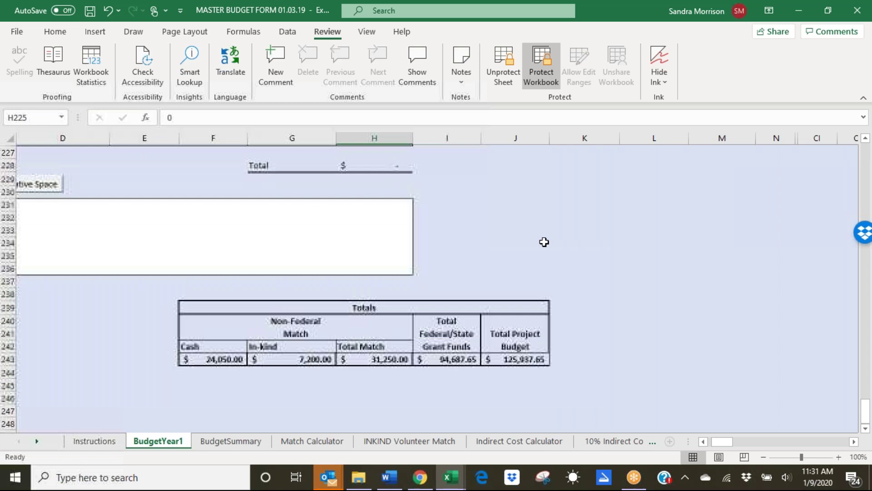
scroll(518, 241, down, 1)
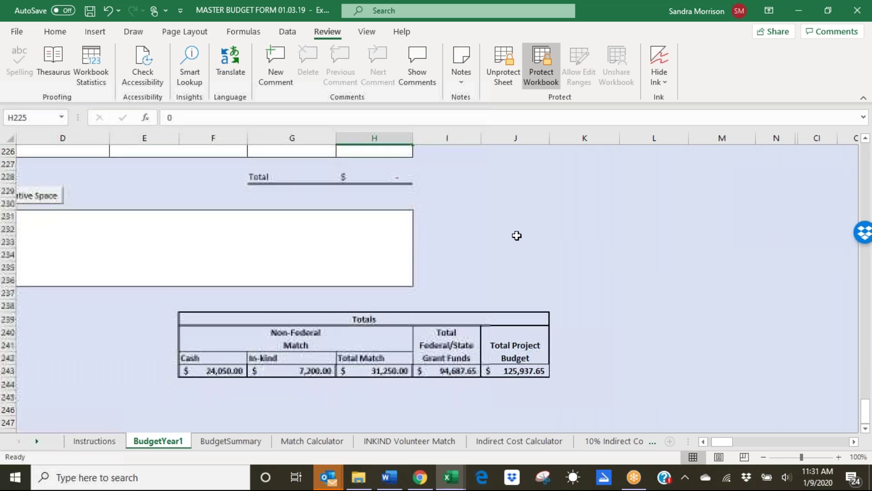
scroll(501, 238, up, 1)
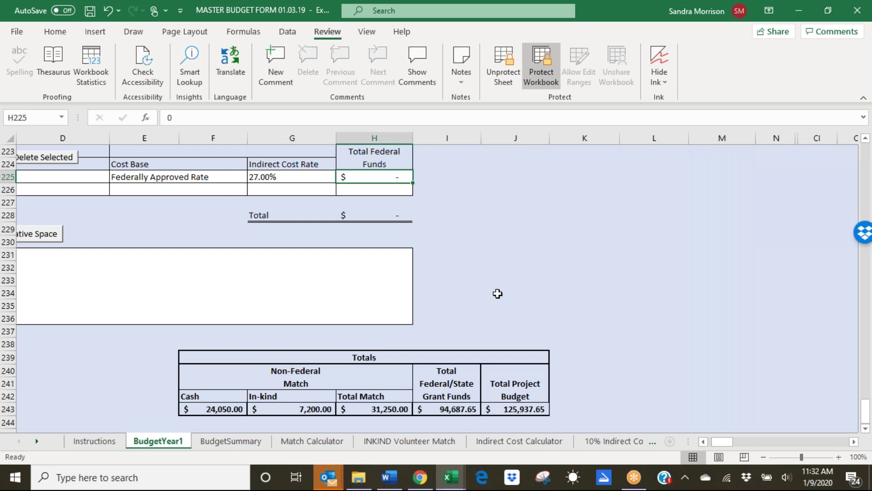
scroll(498, 294, down, 1)
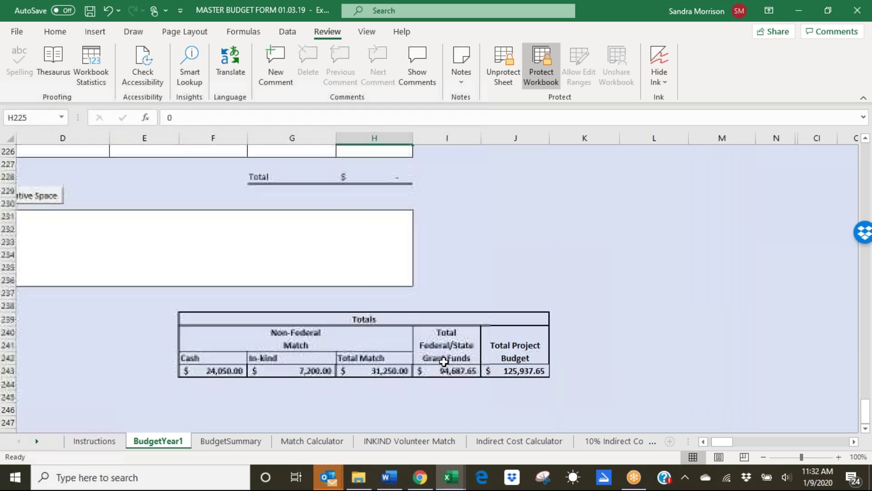
Step: Compare the Total Federal/State Grant Funds with the Total Project Budget in the Totals table
click(454, 370)
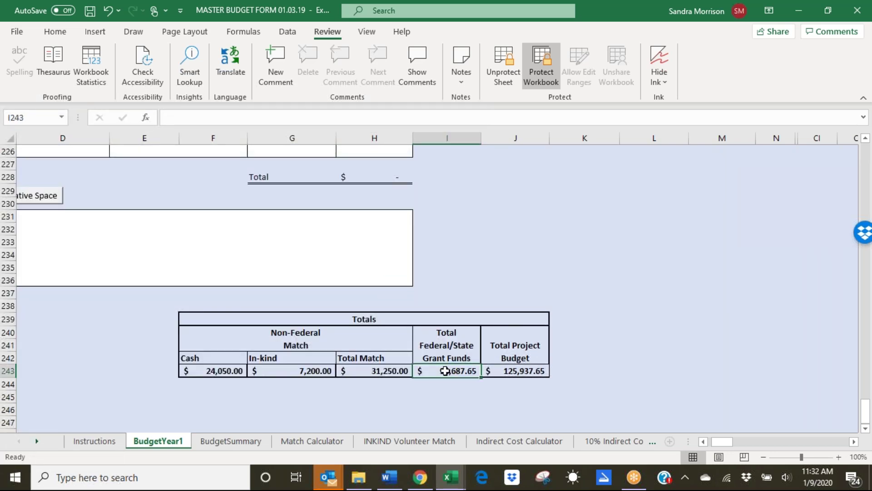
click(527, 370)
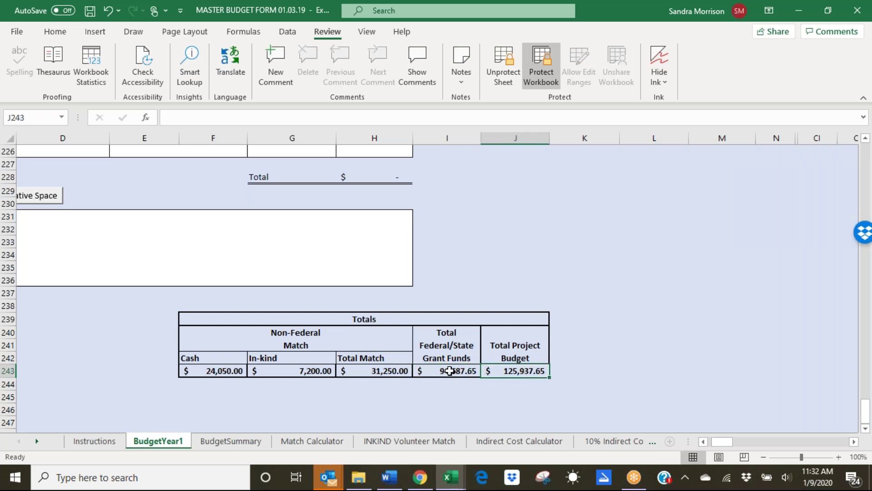
click(449, 370)
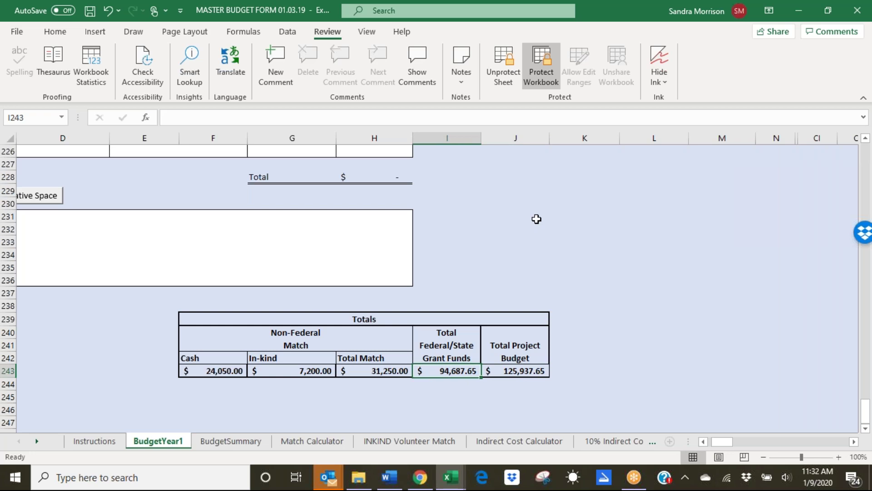
Step: Set the Indirect Costs row's Total Federal Funds to 30000 and check the grant funds and project budget in the Totals table
scroll(537, 219, up, 1)
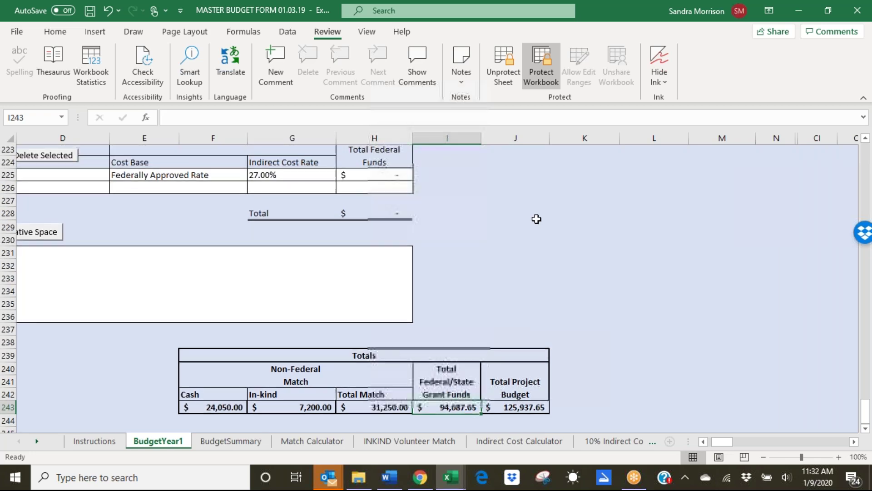
scroll(536, 219, up, 2)
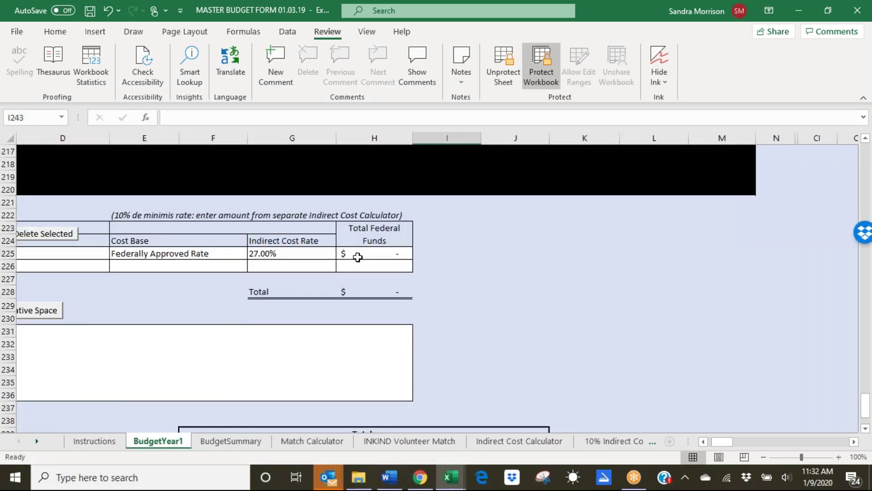
click(356, 255)
text(30000)
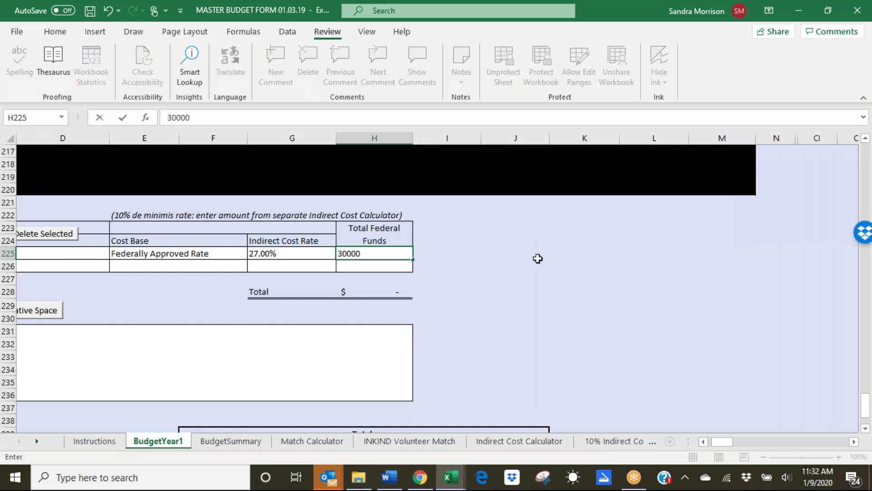
key(Return)
scroll(482, 296, down, 1)
scroll(482, 295, down, 3)
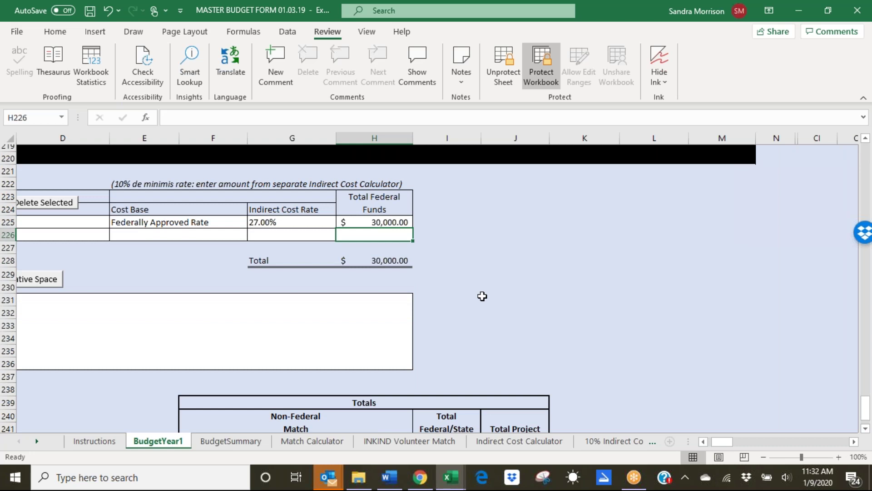
click(450, 336)
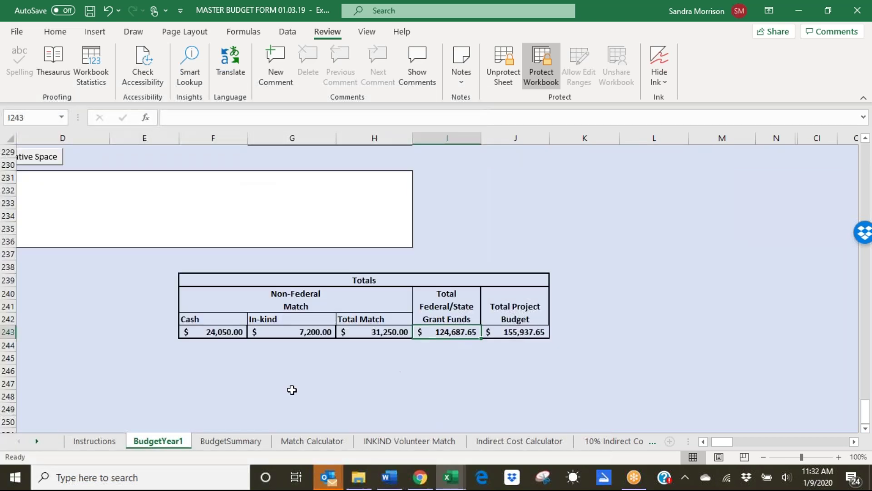
click(56, 333)
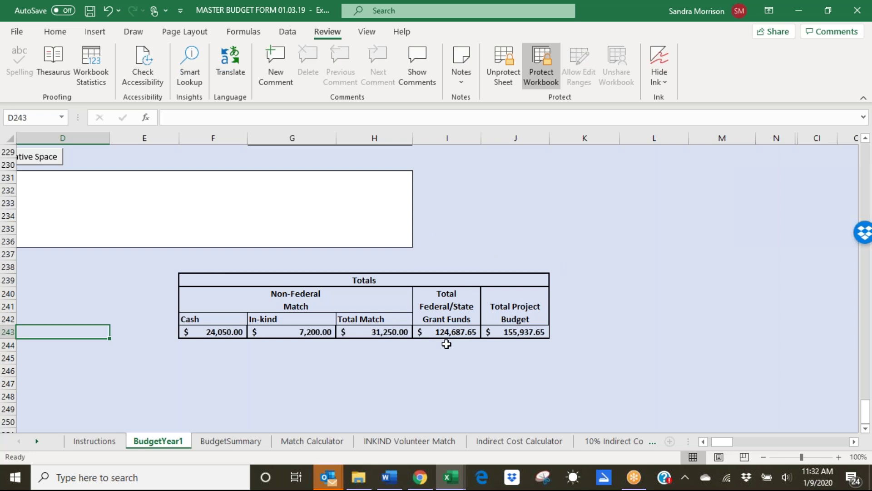
click(514, 332)
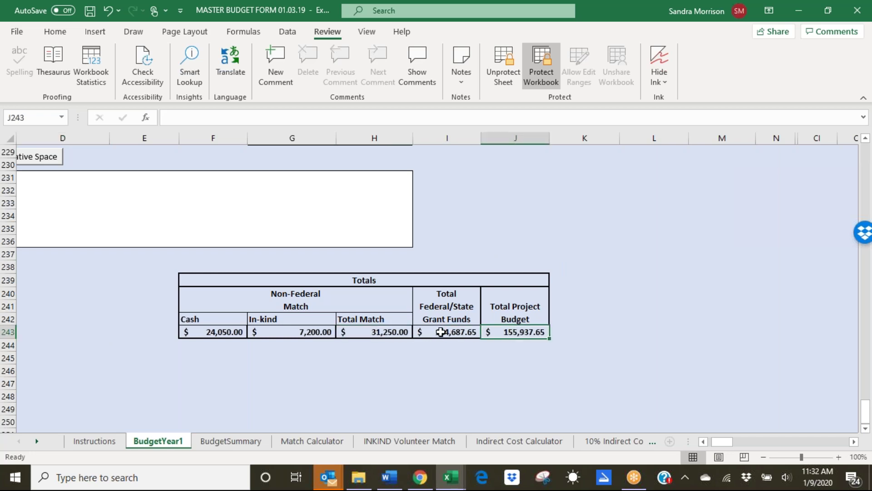
Step: Undo the last Total Federal Funds entry in the Indirect Costs row and recheck the Total Federal/State Grant Funds
scroll(470, 229, up, 1)
scroll(470, 229, up, 5)
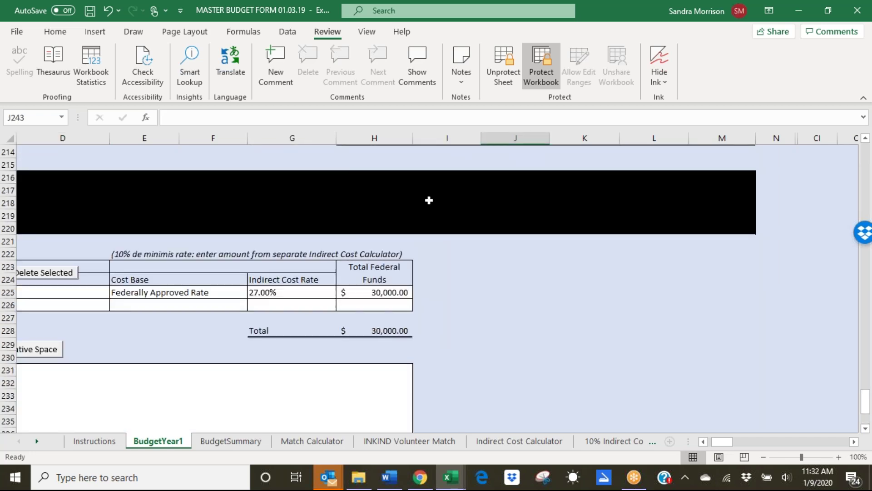
key(ctrl+z)
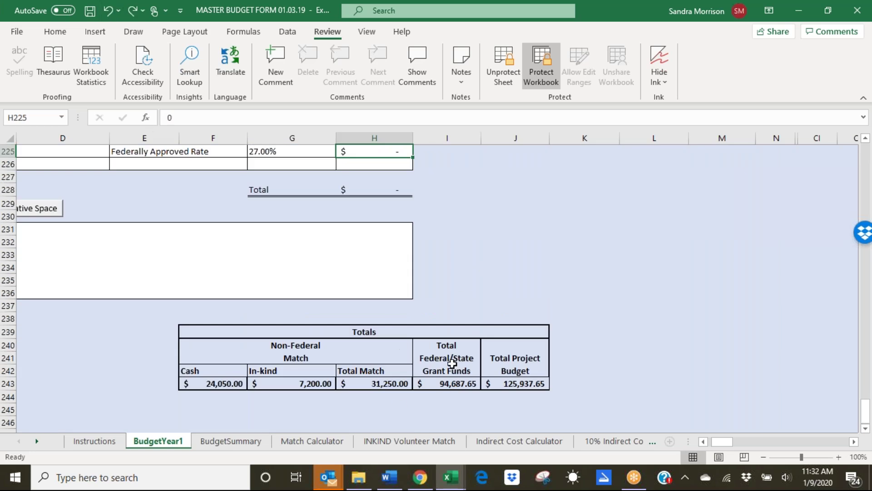
click(444, 383)
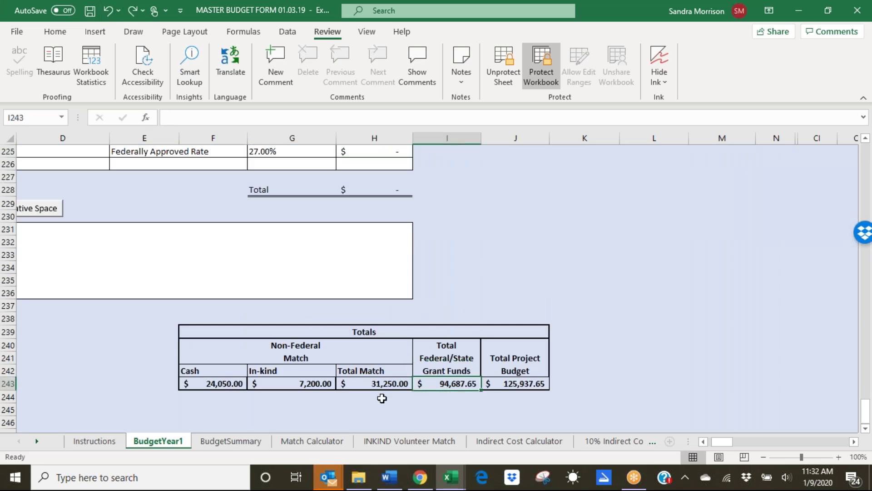
scroll(381, 398, down, 1)
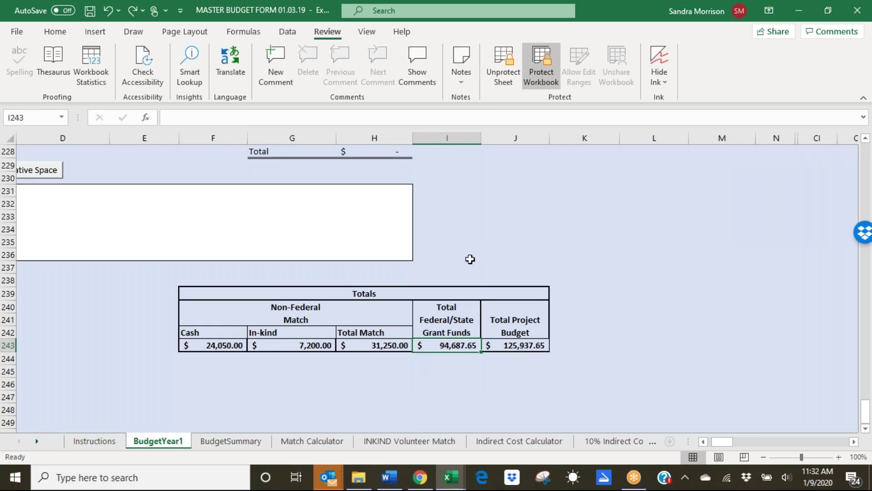
Step: Examine the Indirect Costs row's Total Federal Funds and rate cells against the grant funds and project budget totals
scroll(507, 261, up, 1)
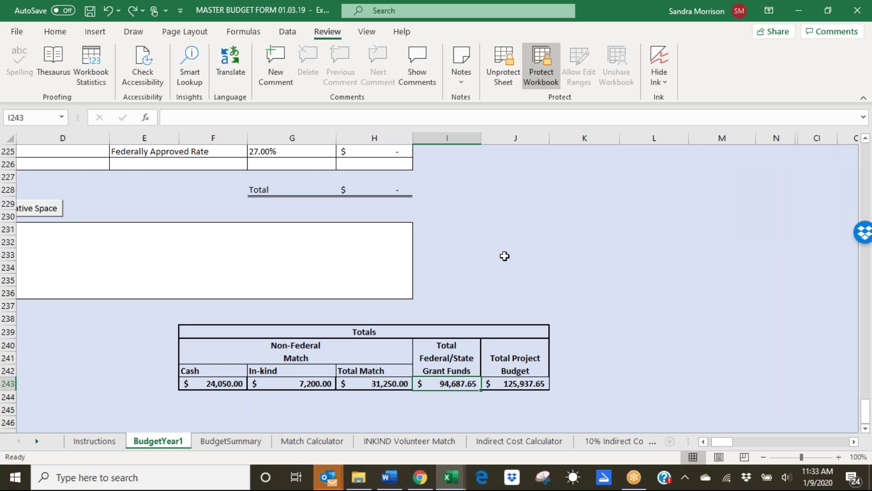
scroll(475, 209, up, 1)
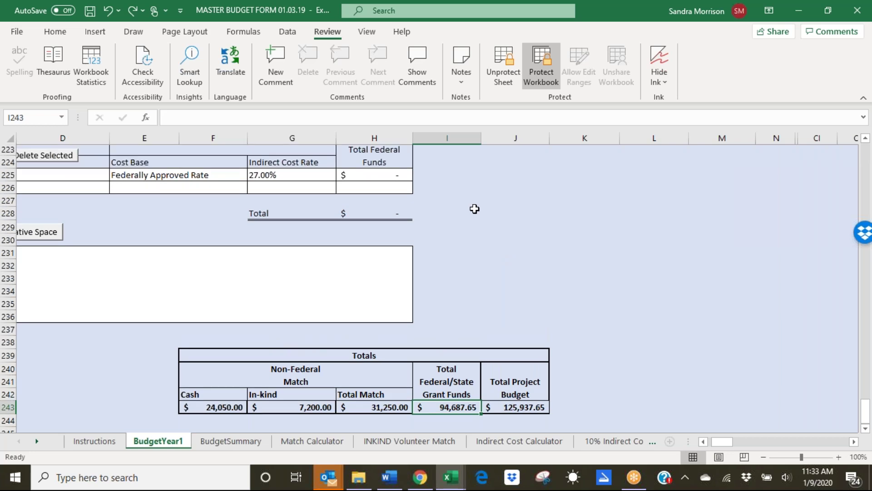
scroll(475, 209, up, 1)
scroll(475, 209, up, 1)
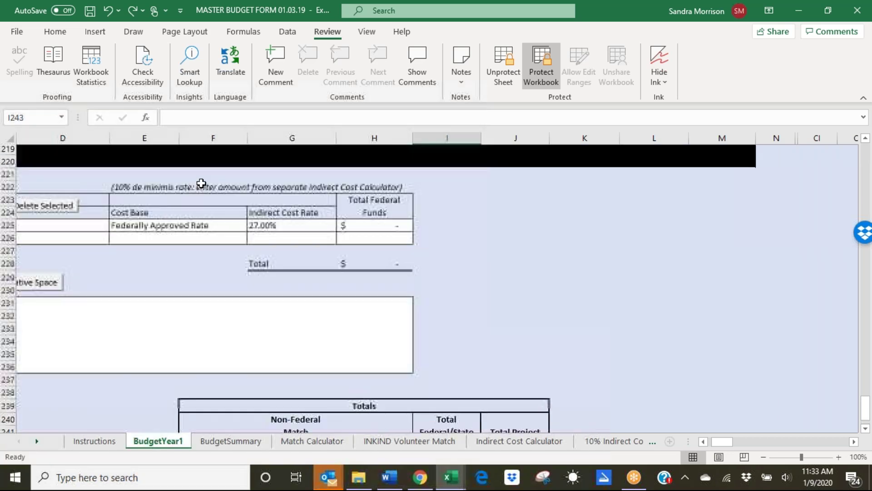
click(384, 225)
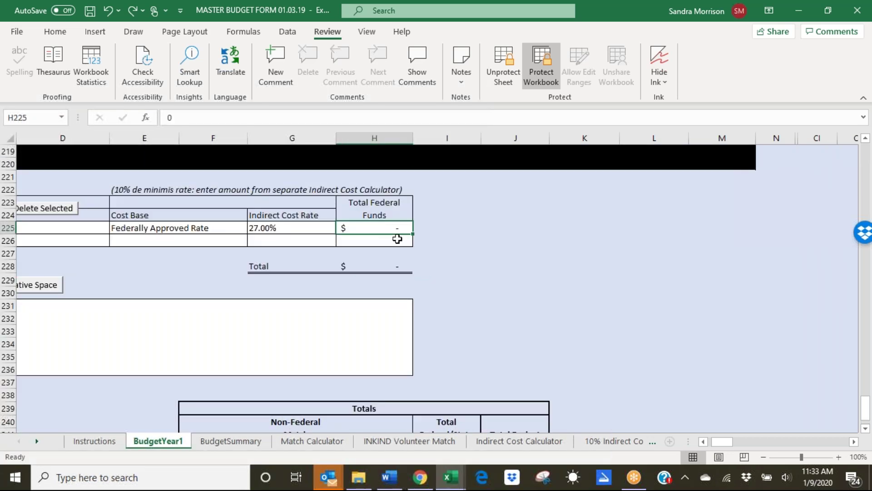
click(291, 229)
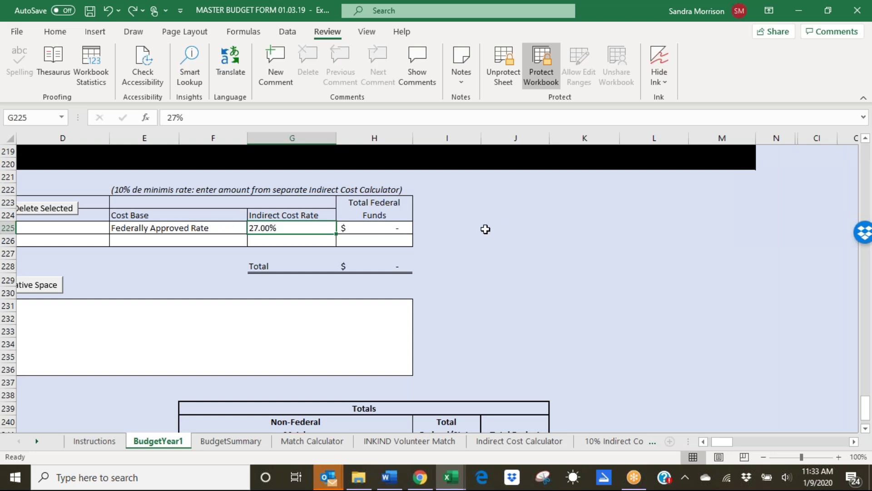
scroll(486, 229, down, 1)
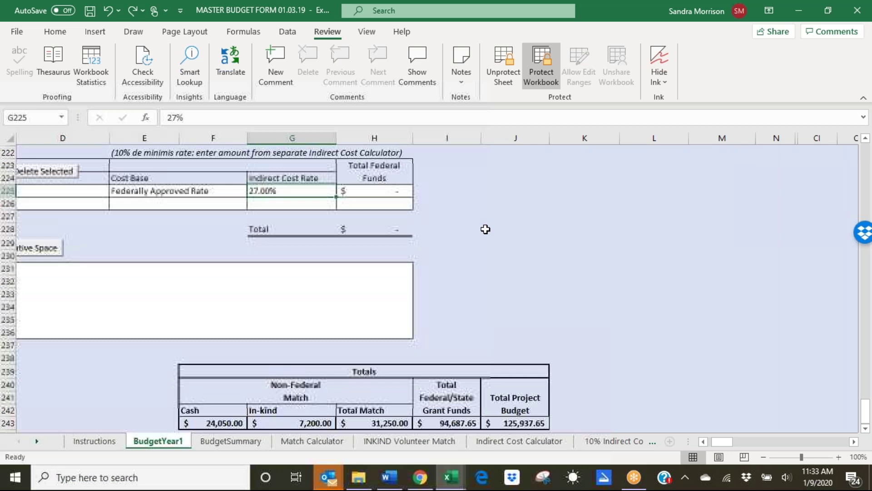
scroll(486, 229, down, 2)
click(446, 354)
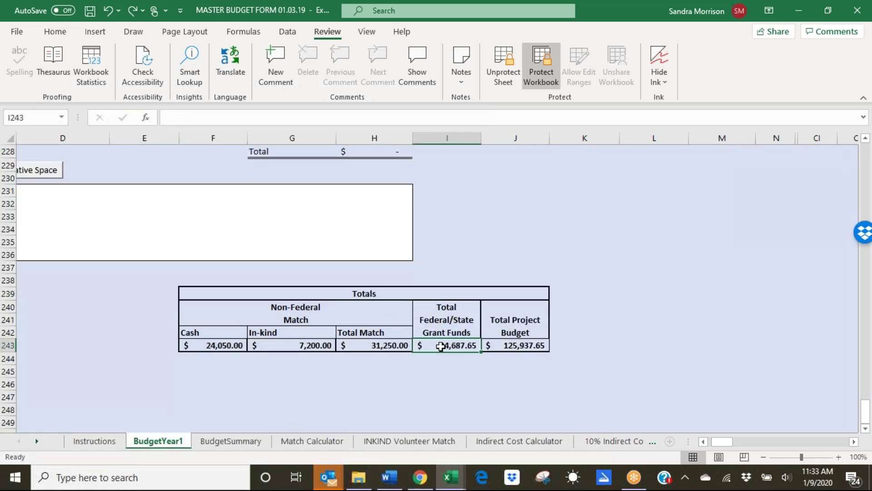
click(508, 347)
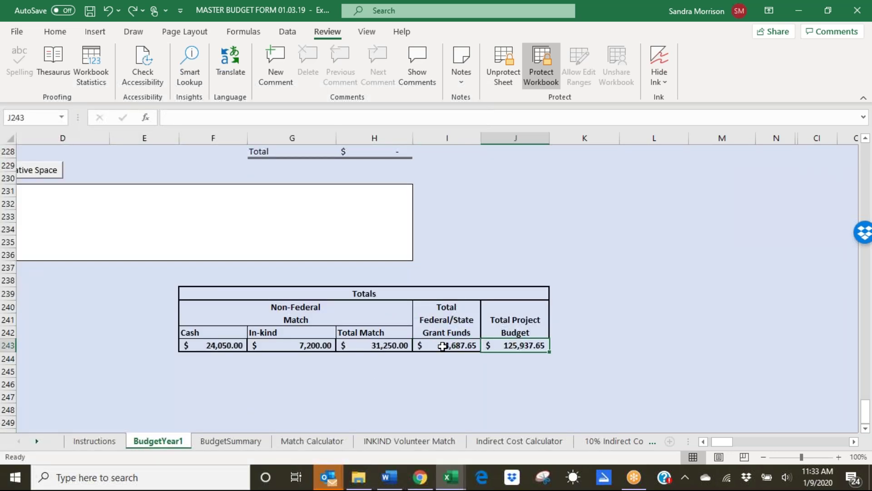
drag(444, 345, 510, 346)
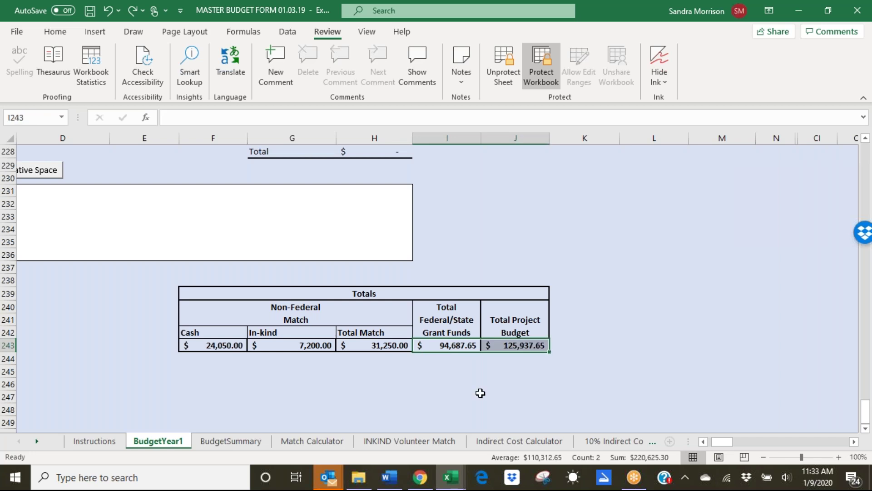
click(552, 219)
Step: Enter 30000 as the Indirect Costs row's Total Federal Funds again and check the Total Project Budget
scroll(473, 220, up, 1)
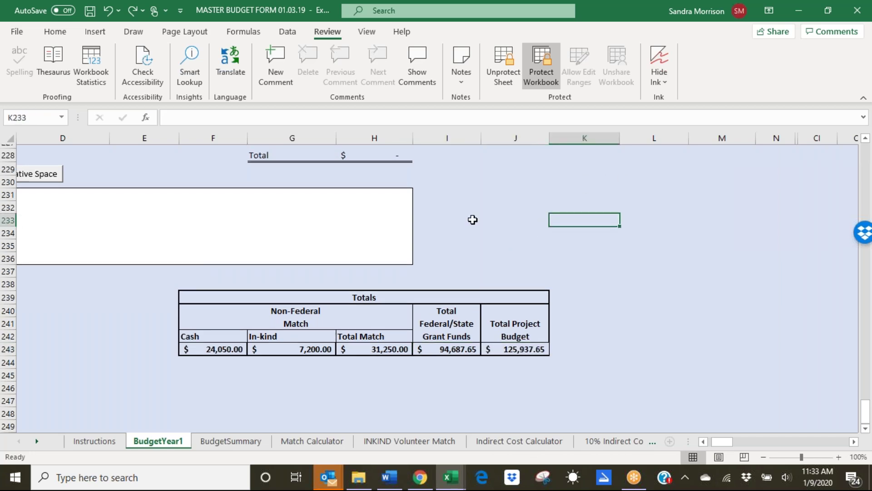
scroll(472, 219, up, 4)
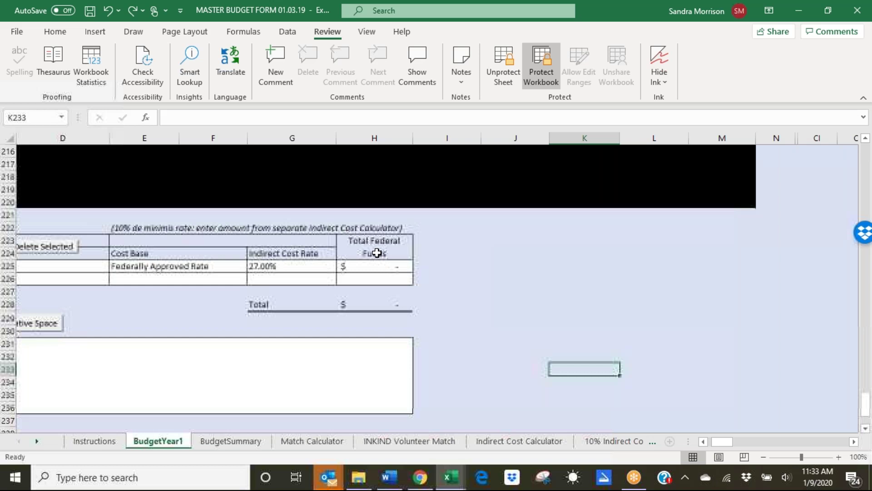
click(367, 265)
text(30000)
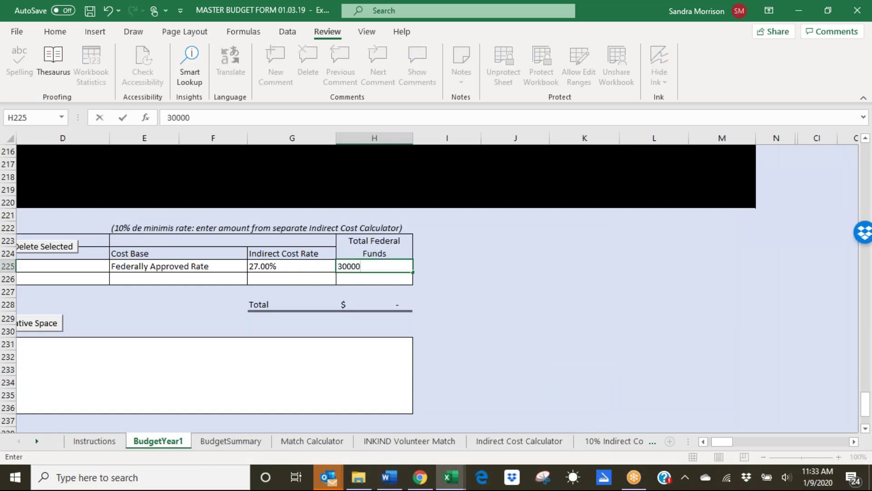
key(Return)
scroll(472, 299, down, 1)
scroll(472, 299, down, 2)
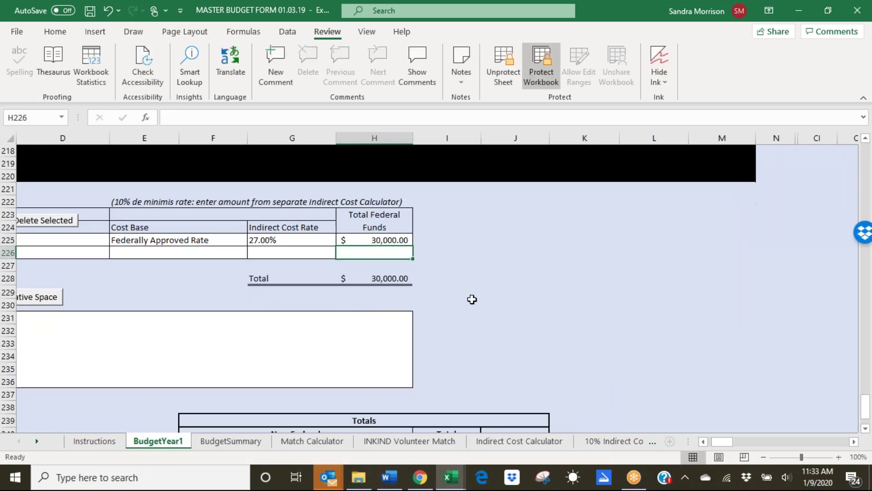
scroll(472, 299, down, 3)
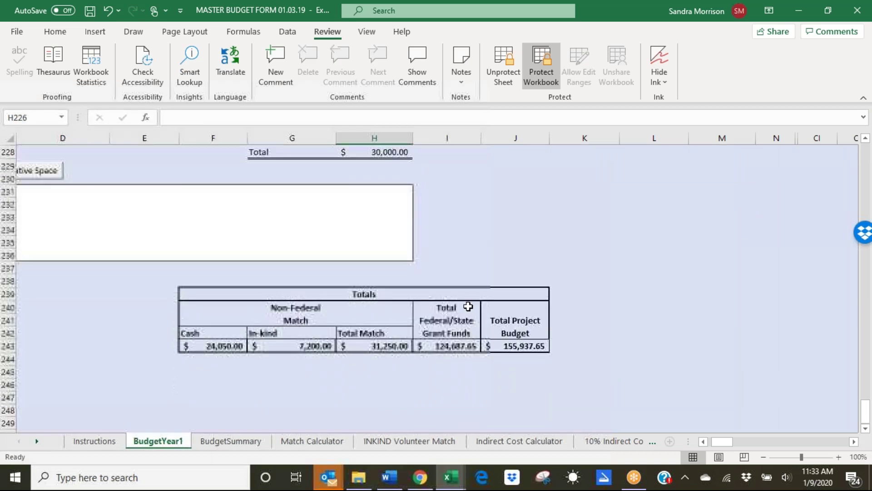
click(512, 346)
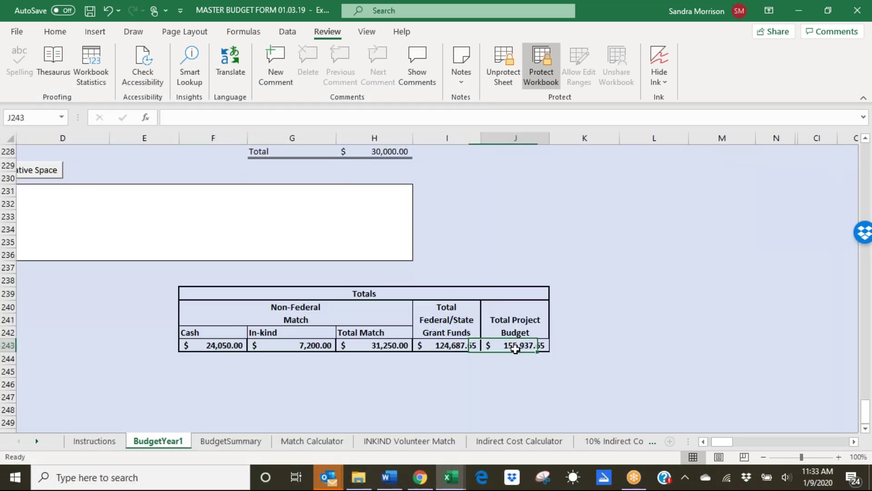
Step: Open the BudgetSummary sheet and review the Budget Year 1 categories, direct and indirect costs, and match percentages
click(226, 444)
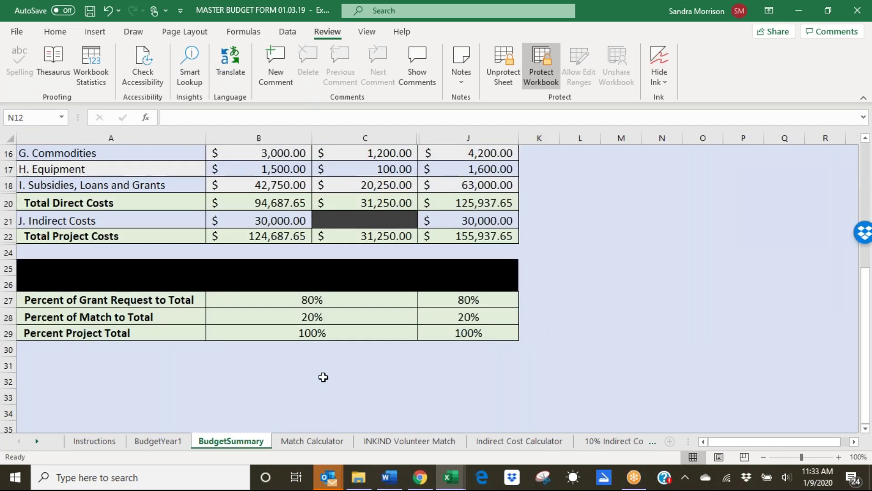
scroll(323, 377, up, 1)
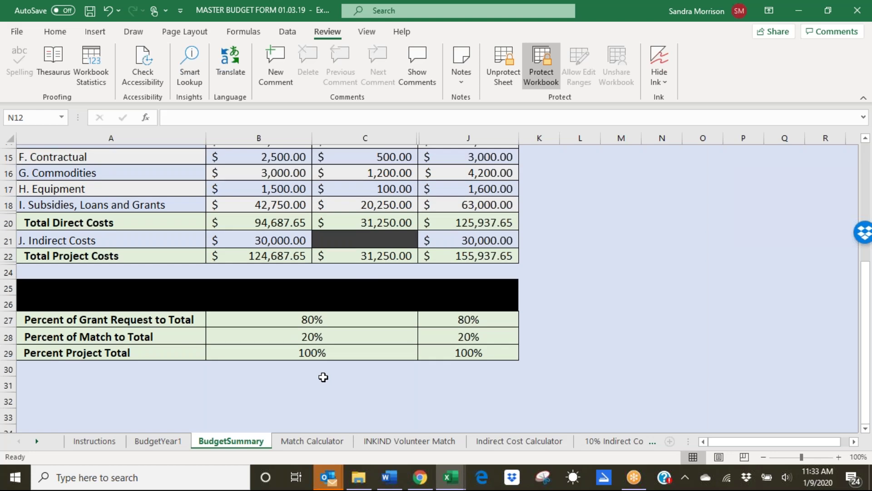
scroll(323, 377, up, 2)
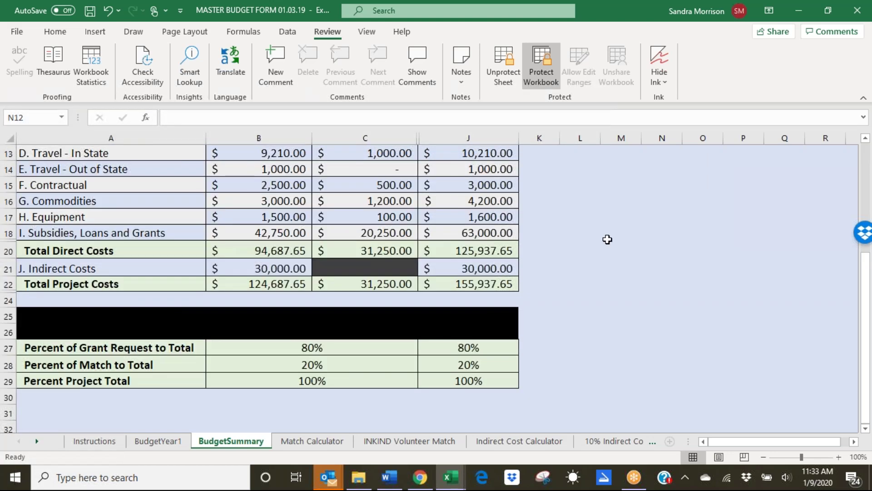
scroll(608, 240, up, 1)
scroll(608, 239, up, 2)
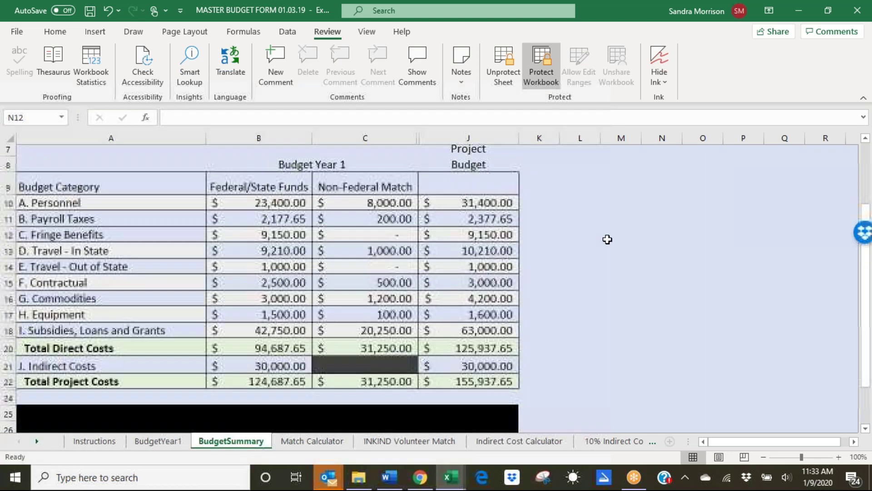
scroll(607, 239, up, 1)
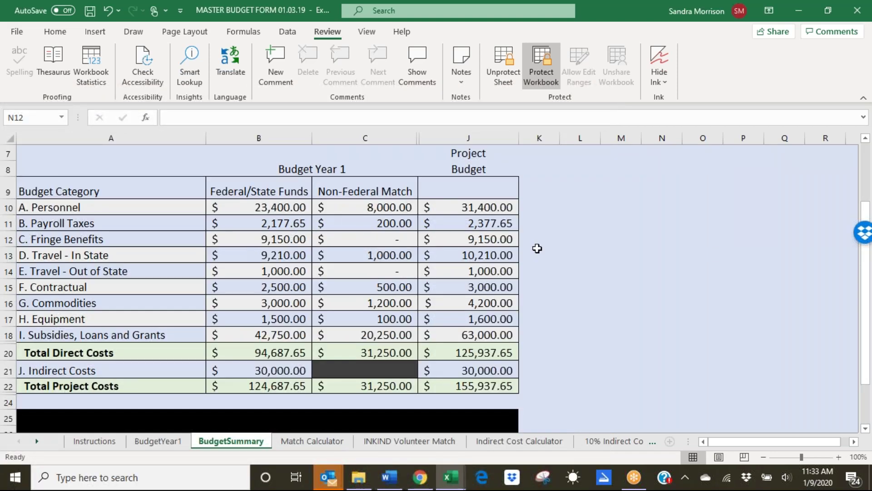
scroll(538, 248, down, 1)
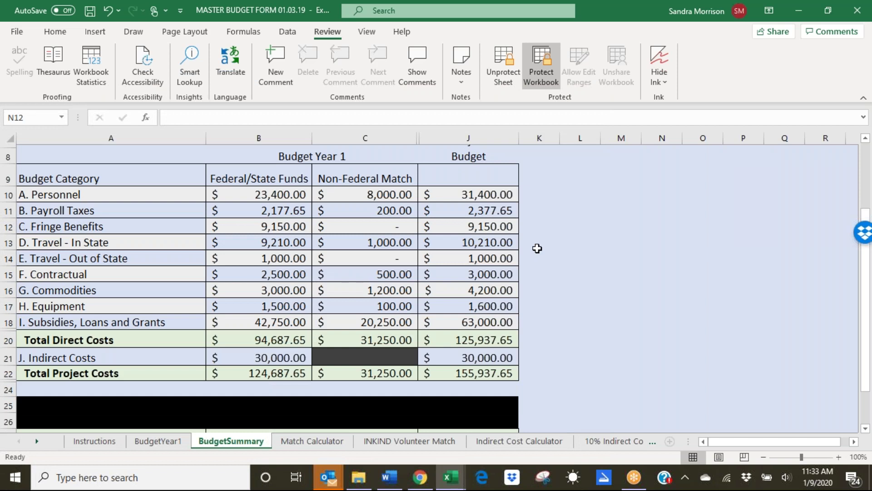
Step: Check the grant request, match and project total percentages below the cost totals, then return to the Budget Summary header
scroll(538, 248, down, 1)
scroll(537, 248, down, 2)
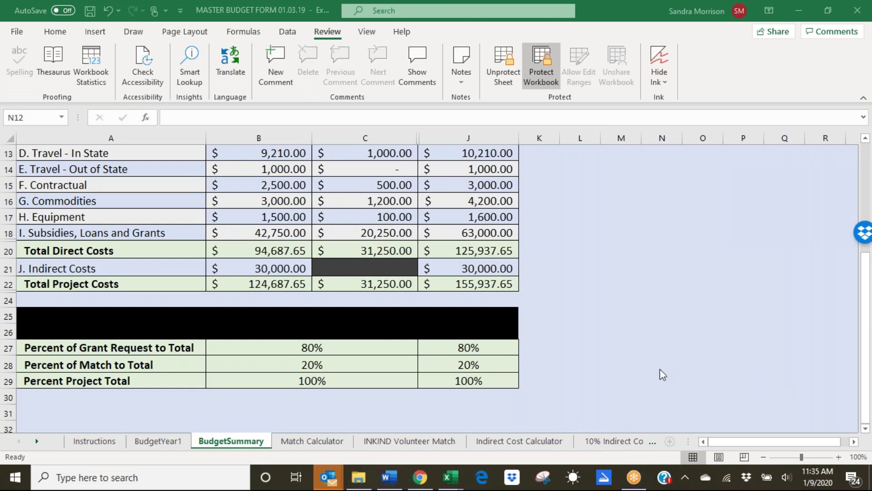
scroll(660, 369, down, 2)
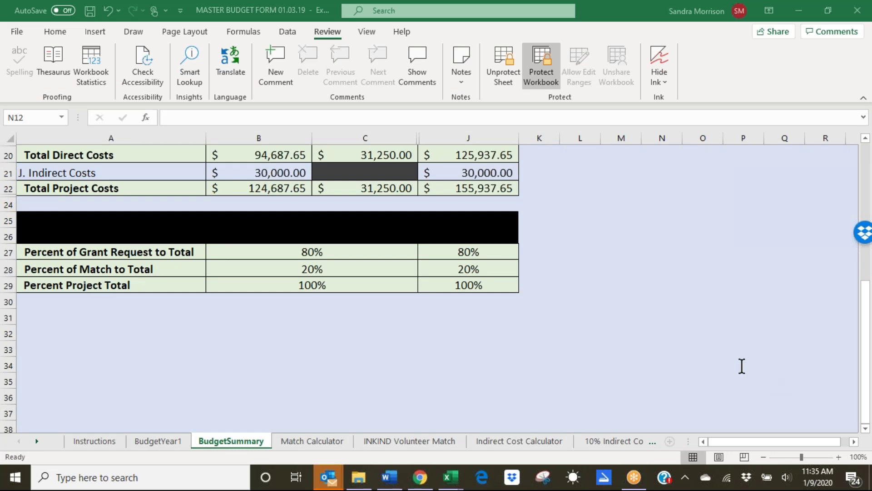
scroll(665, 374, down, 1)
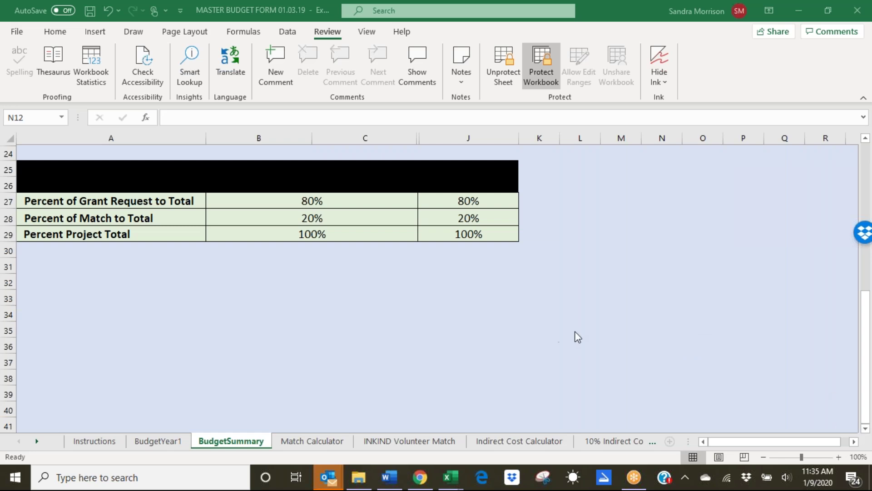
scroll(471, 336, up, 1)
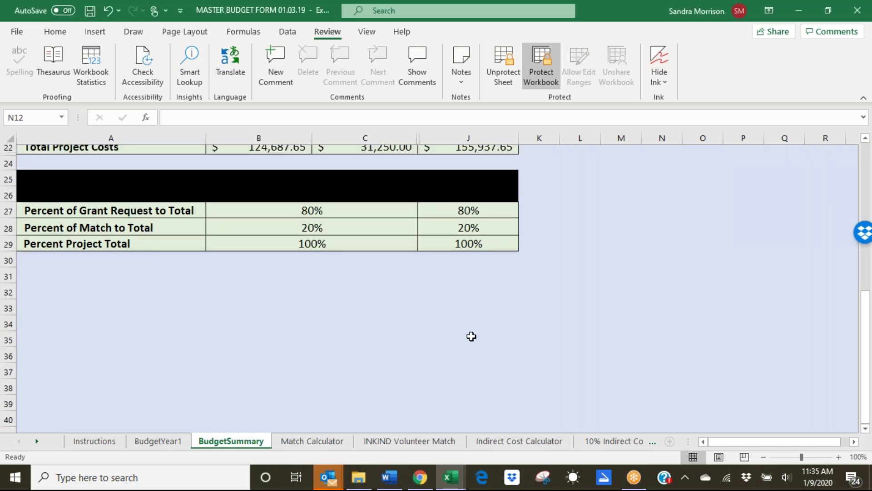
scroll(471, 336, up, 2)
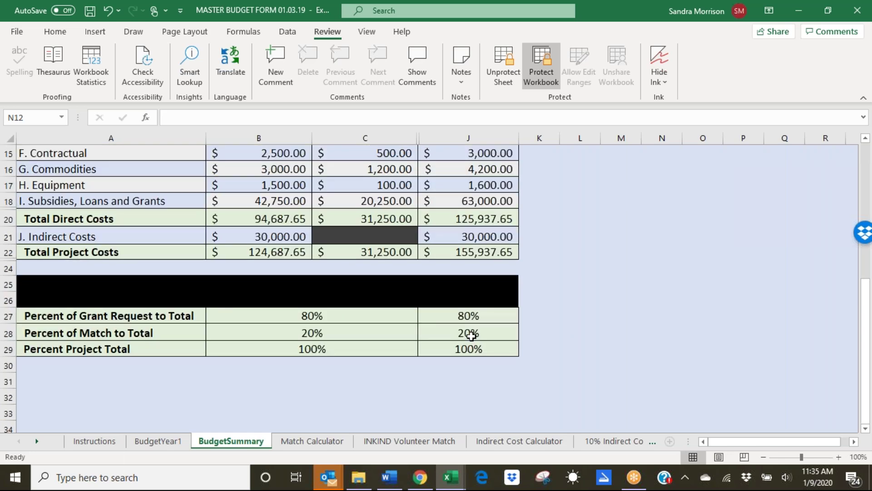
scroll(471, 336, up, 5)
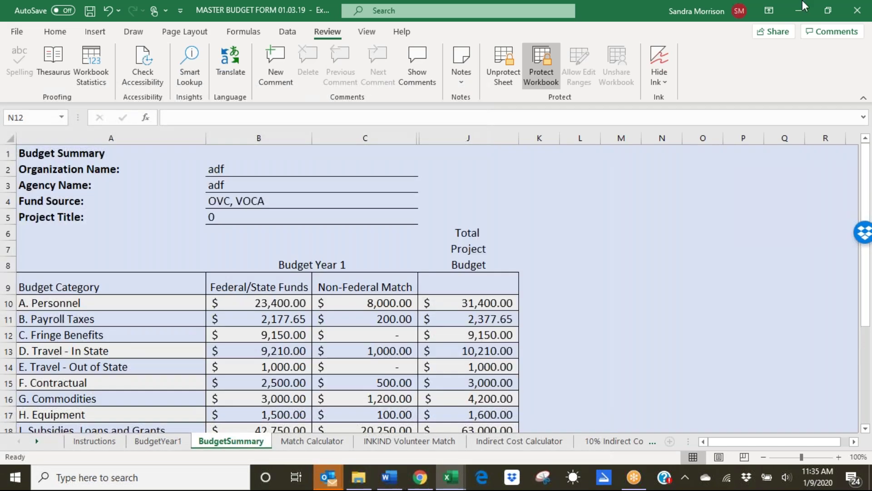